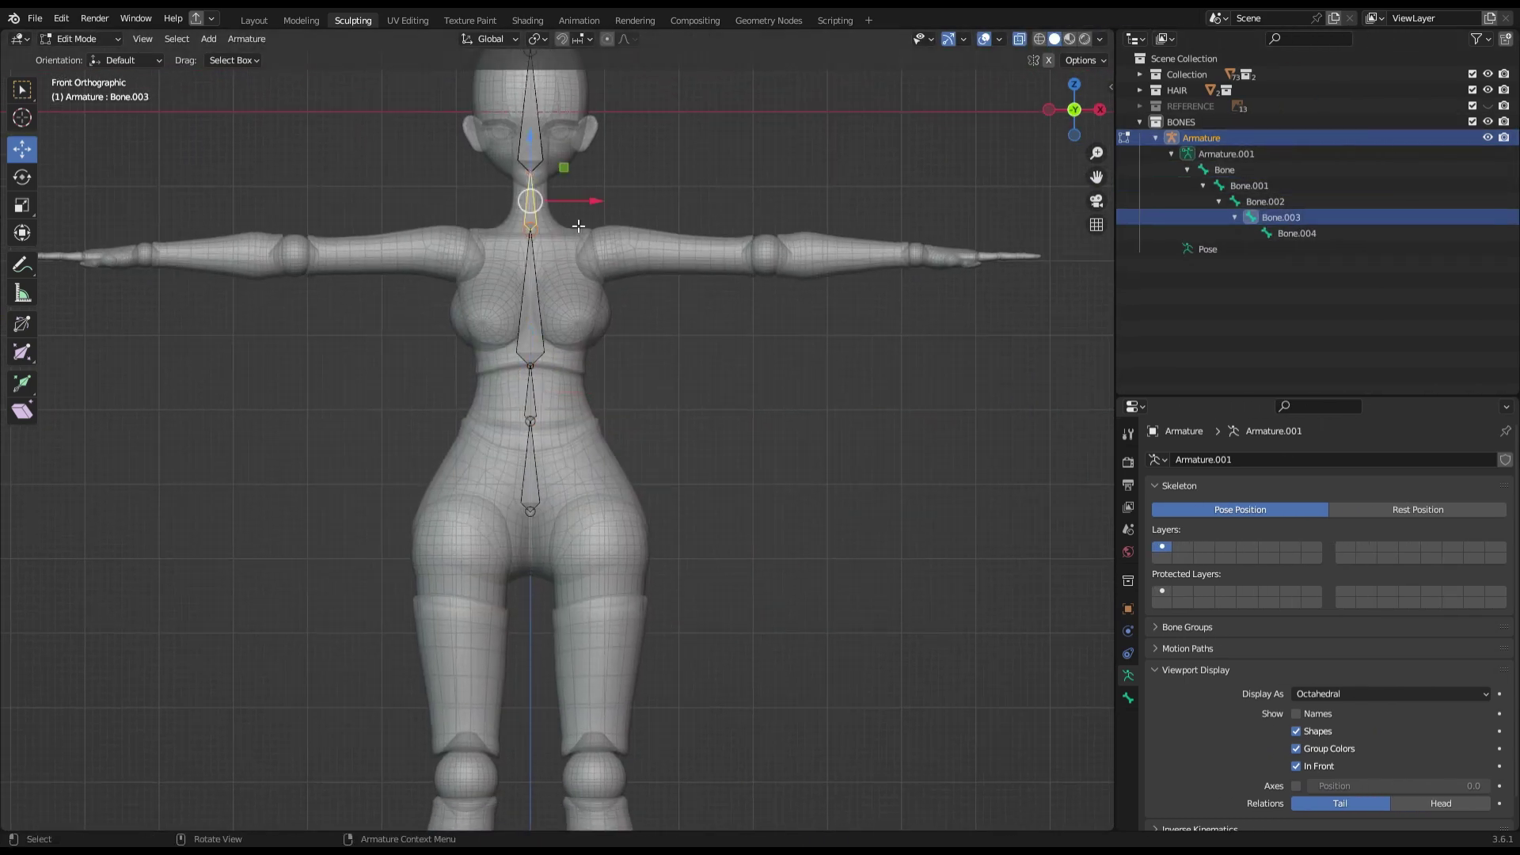
# Check the viewport overlays and move the new shoulder bone into place.
pyautogui.click(1001, 39)
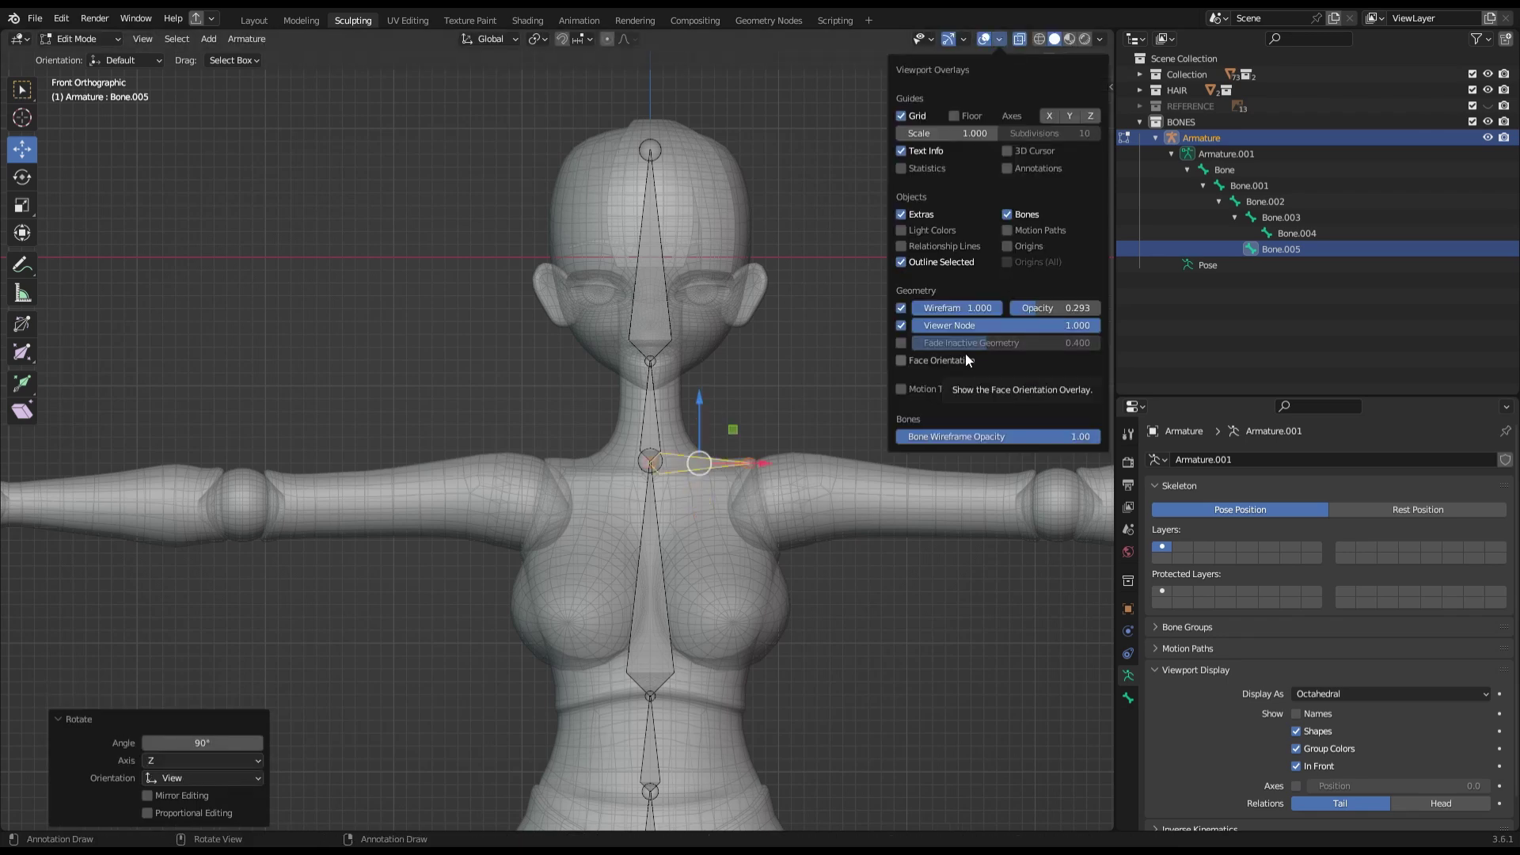
pyautogui.click(1003, 43)
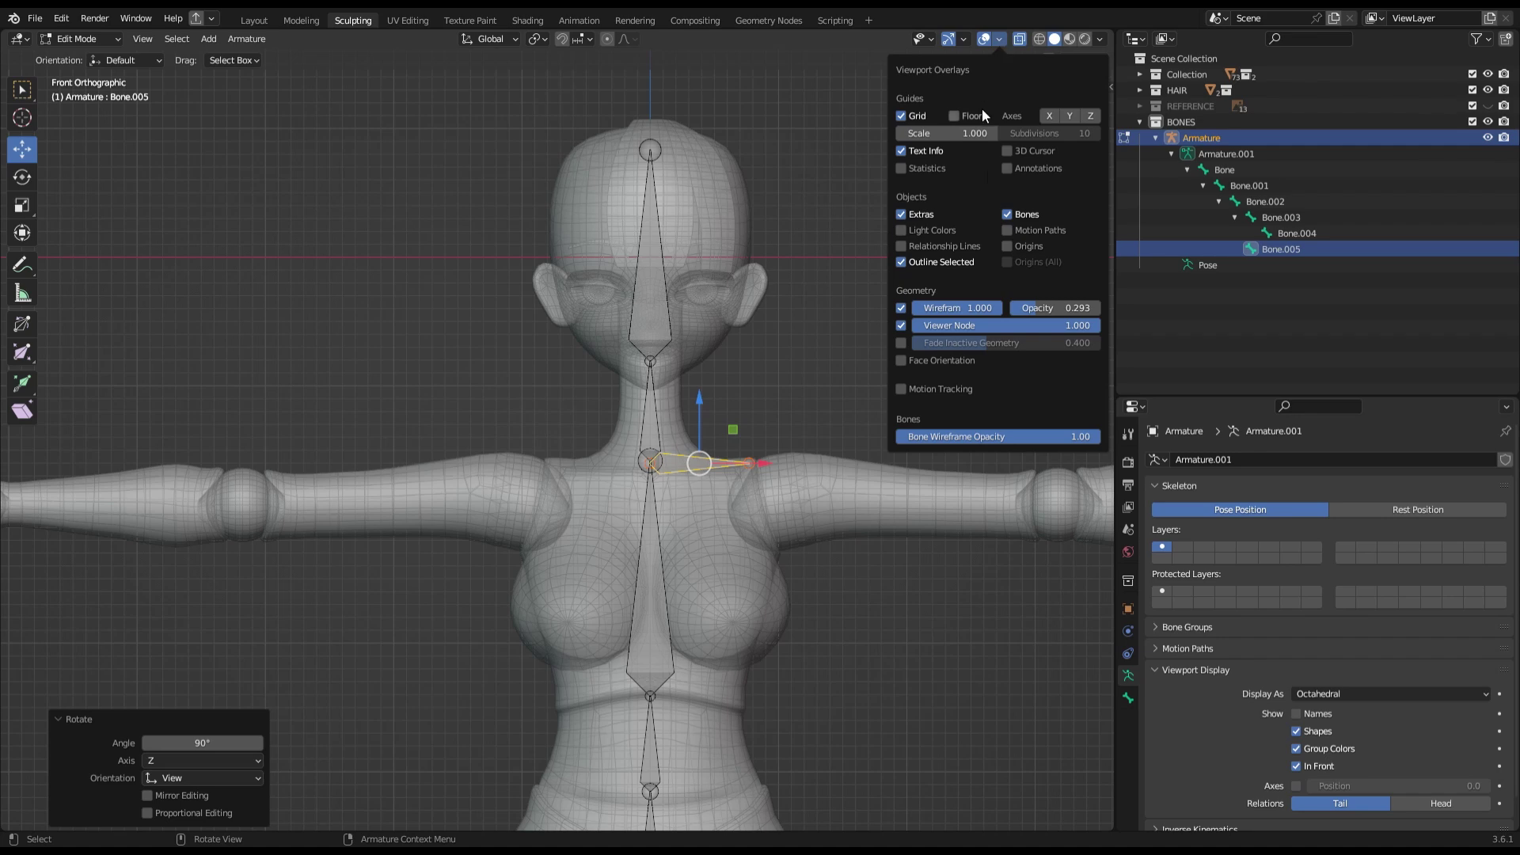
pyautogui.moveTo(699, 463); pyautogui.dragTo(743, 501)
pyautogui.click(757, 501)
# Extrude the upper arm and forearm bones from the shoulder to the hand.
pyautogui.press('e')
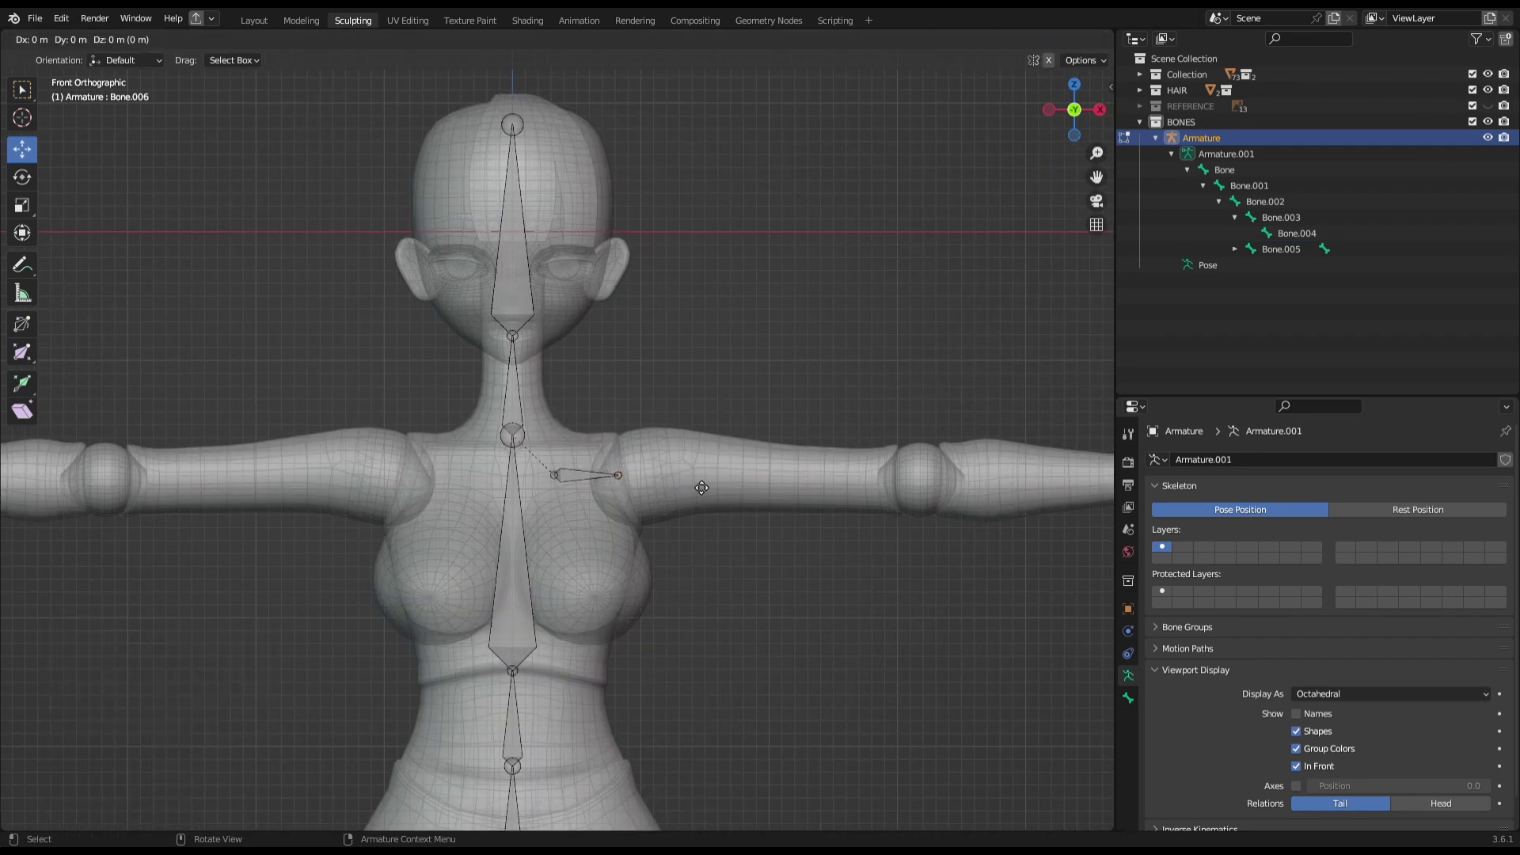
pyautogui.click(917, 468)
pyautogui.press('e')
pyautogui.click(778, 474)
pyautogui.press('e')
pyautogui.click(919, 479)
# Add a separate hip bone and bring the thigh bone down to the knee.
pyautogui.hotkey('shift', 'a')
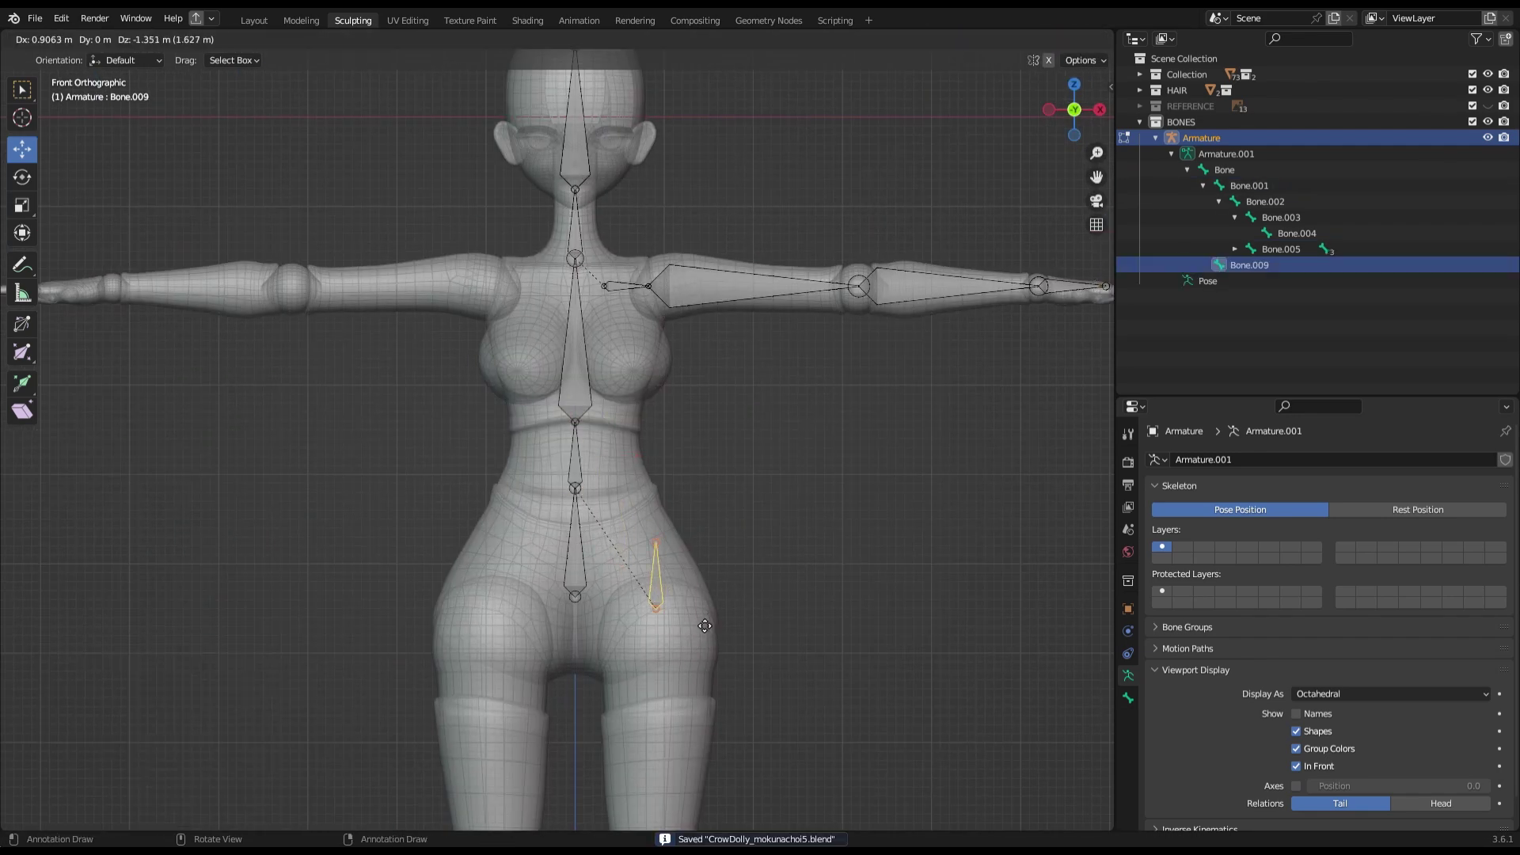
pyautogui.scroll(-2, 819, 505)
pyautogui.scroll(4, 819, 504)
pyautogui.scroll(-3, 818, 505)
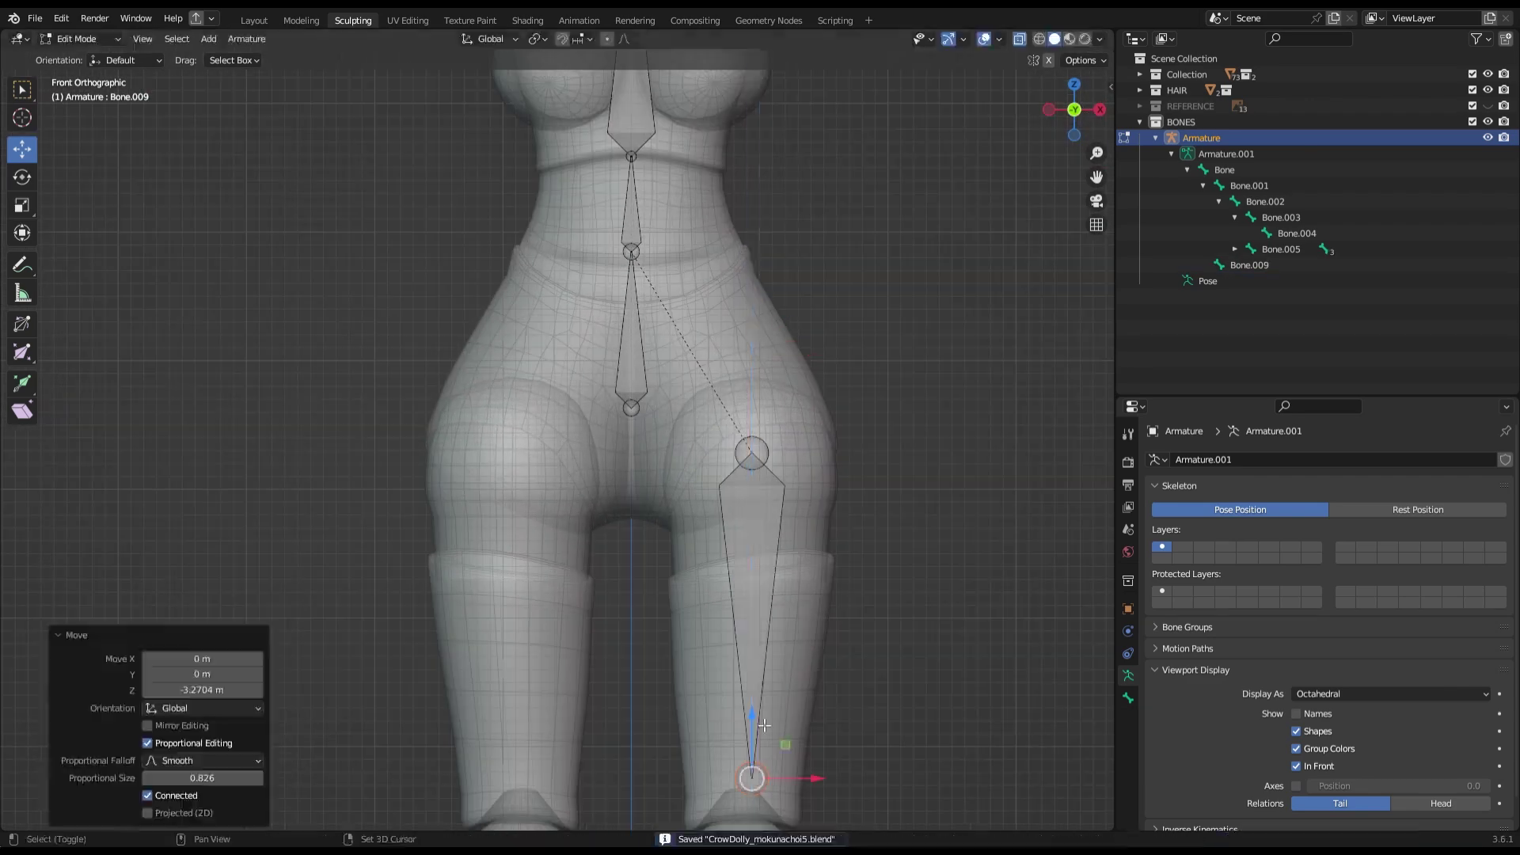
pyautogui.press('g')
pyautogui.click(747, 662)
pyautogui.scroll(-1, 712, 503)
pyautogui.press('e')
pyautogui.click(749, 495)
# Extend the shin bone to the ankle and adjust the ankle joint in side view.
pyautogui.scroll(-2, 749, 495)
pyautogui.press('g')
pyautogui.click(690, 577)
pyautogui.press('KP_3')
pyautogui.scroll(3, 731, 607)
pyautogui.press('g')
pyautogui.click(730, 607)
pyautogui.scroll(-3, 730, 607)
# Extrude foot and toe bones along the sole, lowering the toe bone vertically.
pyautogui.press('e')
pyautogui.click(632, 670)
pyautogui.scroll(3, 632, 669)
pyautogui.press('e')
pyautogui.click(640, 563)
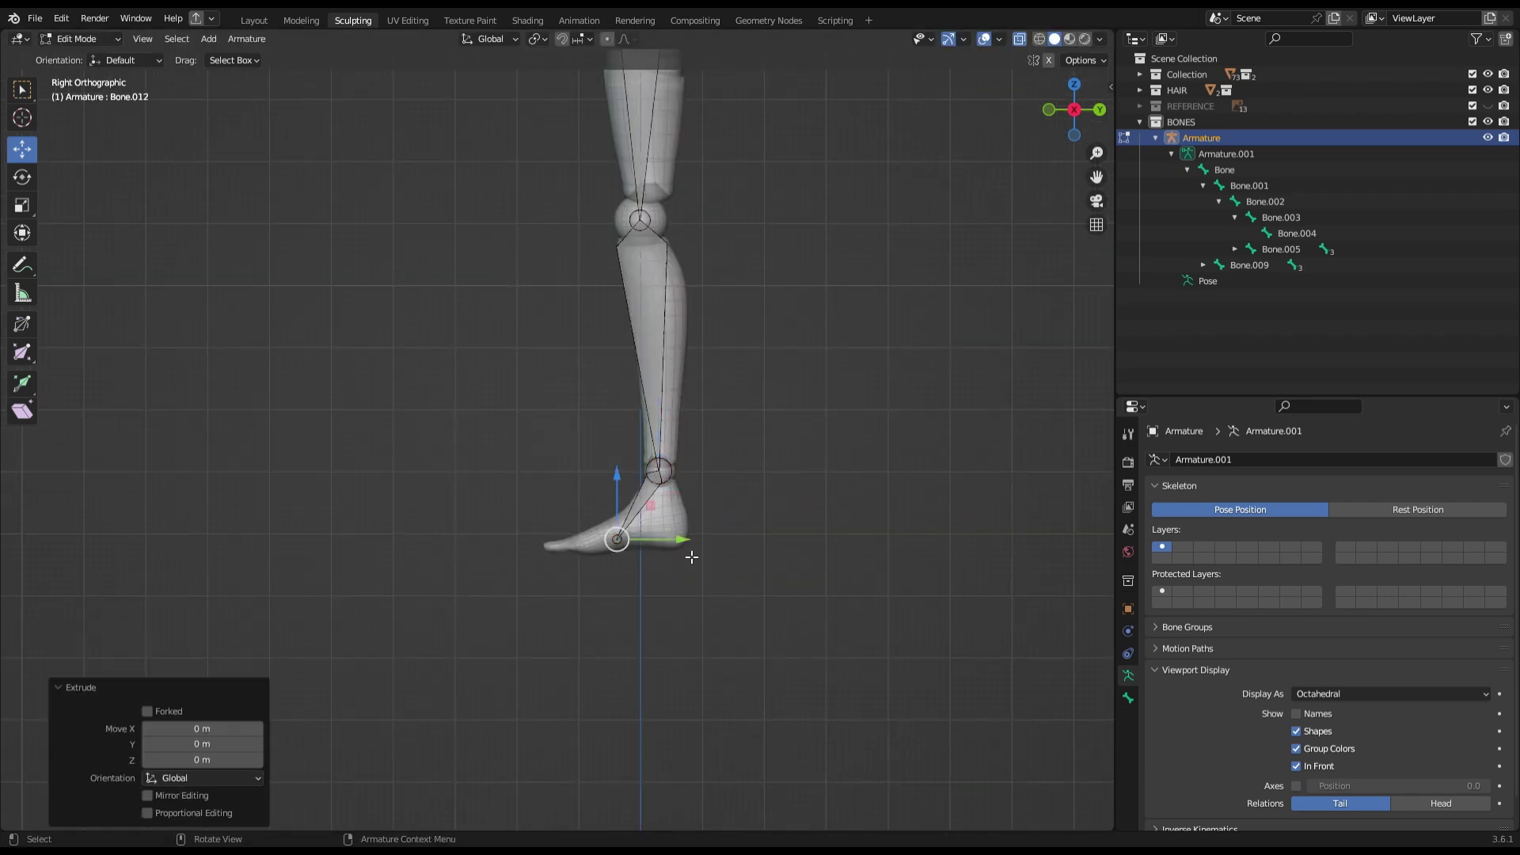
pyautogui.press('g')
pyautogui.press('z')
pyautogui.press('Return')
pyautogui.click(1390, 693)
# Display the bones as Stick, nudge a bone, then begin renaming the root bone.
pyautogui.click(1330, 711)
pyautogui.scroll(-4, 817, 389)
pyautogui.press('g')
pyautogui.press('y')
pyautogui.click(695, 675)
pyautogui.press('KP_1')
pyautogui.click(610, 609)
pyautogui.doubleClick(1224, 169)
# Name the root bone 'Hips' and save the file.
pyautogui.write('H')
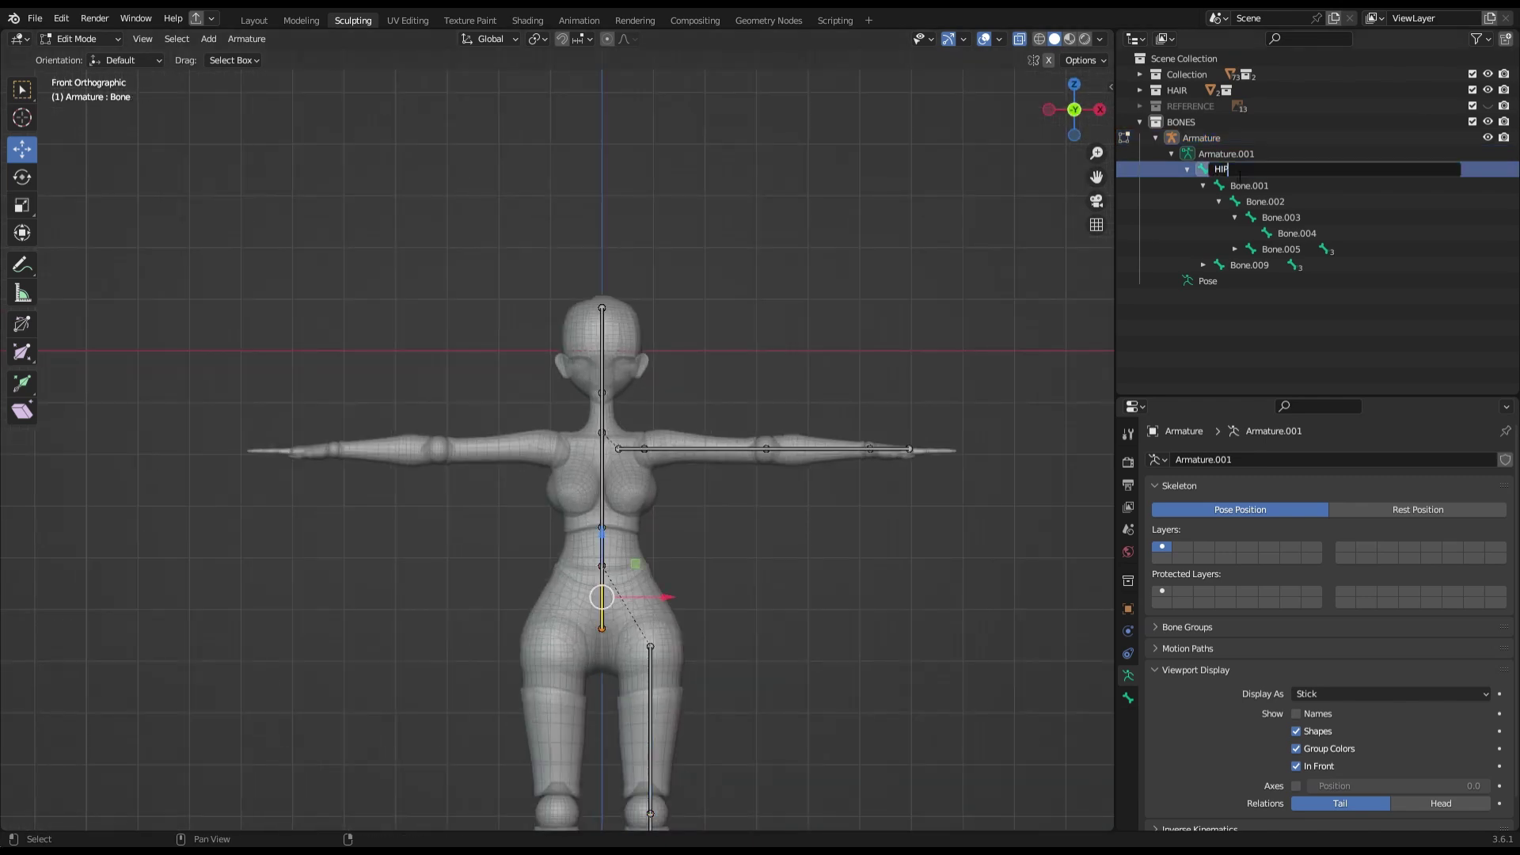
pyautogui.write('ips')
pyautogui.press('Return')
pyautogui.hotkey('ctrl', 's')
pyautogui.click(1222, 185)
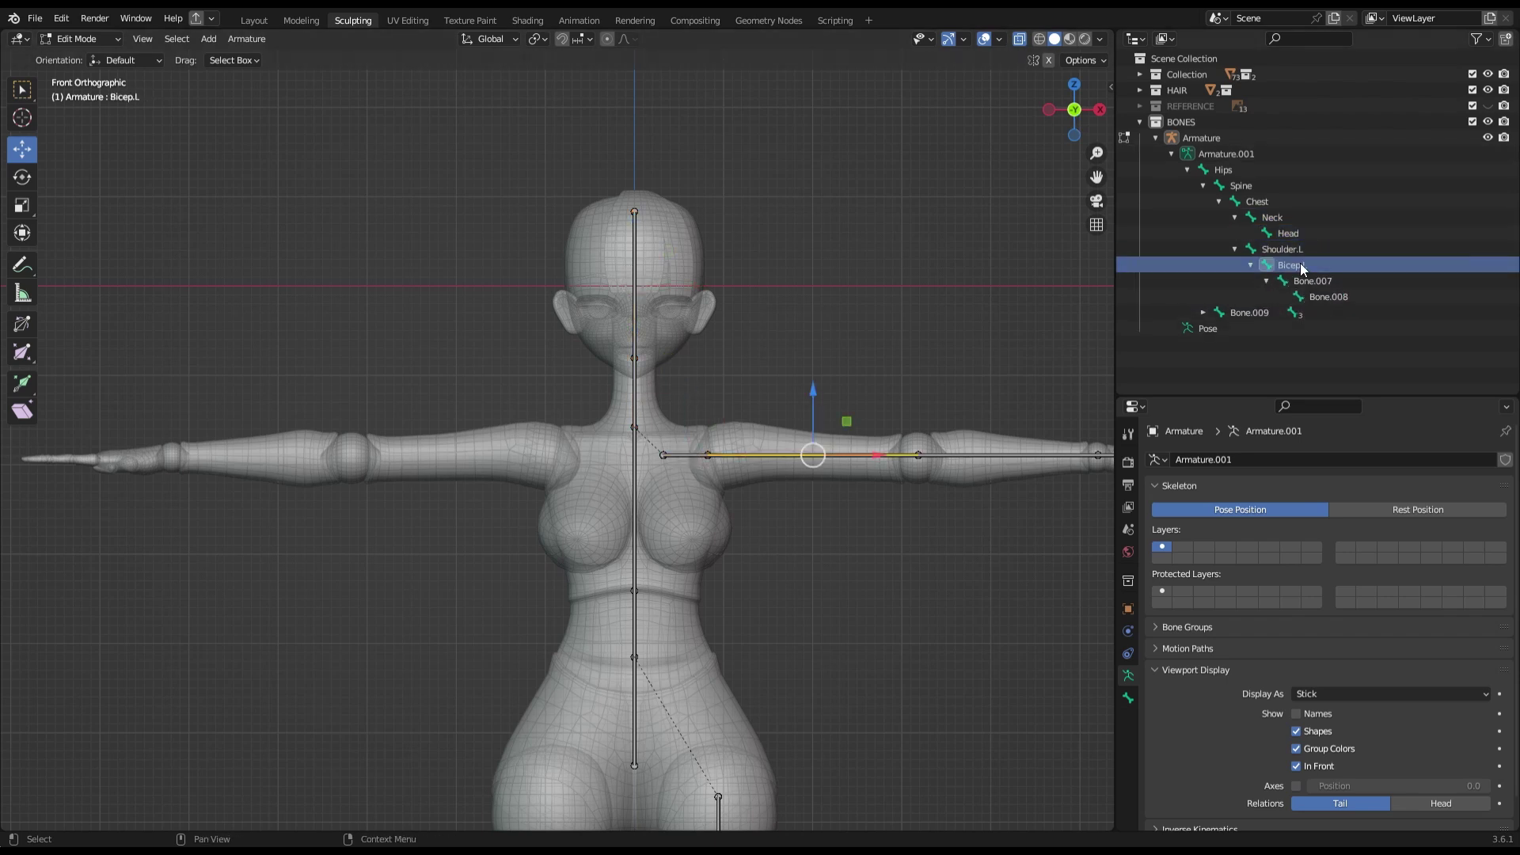
# Name the left leg bones down to Toe.L in the Outliner and save.
pyautogui.keyDown('shift'); pyautogui.moveTo(901, 520); pyautogui.dragTo(819, 124, button='middle'); pyautogui.keyUp('shift')
pyautogui.moveTo(605, 495); pyautogui.dragTo(672, 537)
pyautogui.click(1250, 313)
pyautogui.click(1203, 313)
pyautogui.keyDown('shift'); pyautogui.moveTo(681, 543); pyautogui.dragTo(719, 409, button='middle'); pyautogui.keyUp('shift')
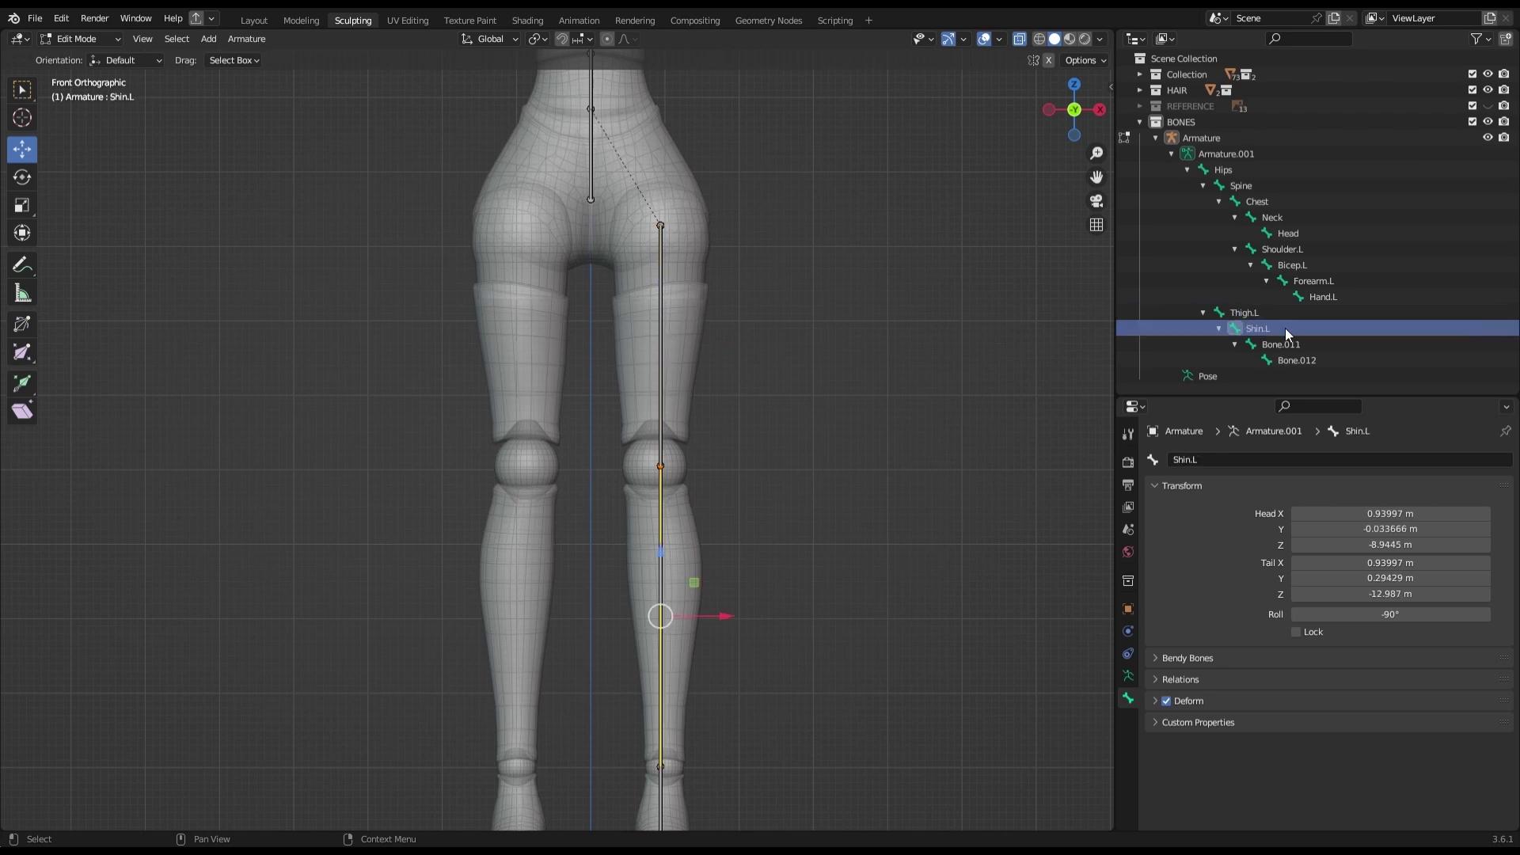
pyautogui.hotkey('ctrl', 's')
pyautogui.scroll(-4, 814, 533)
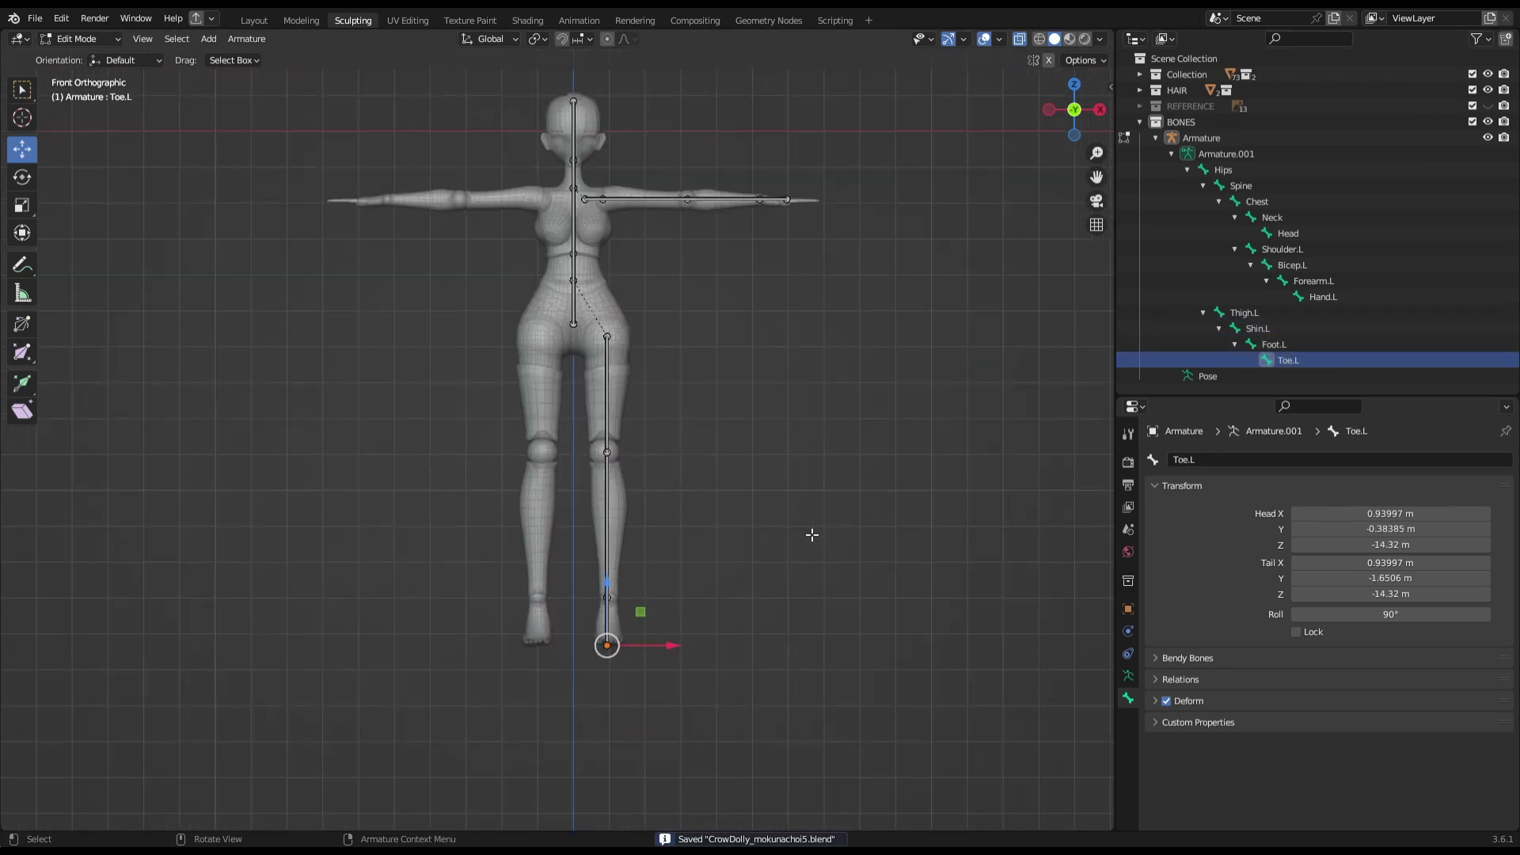
pyautogui.scroll(5, 785, 216)
# Symmetrize the left bones to create the right side and reposition Forearm.L.
pyautogui.rightClick(611, 506)
pyautogui.click(615, 502)
pyautogui.click(689, 430)
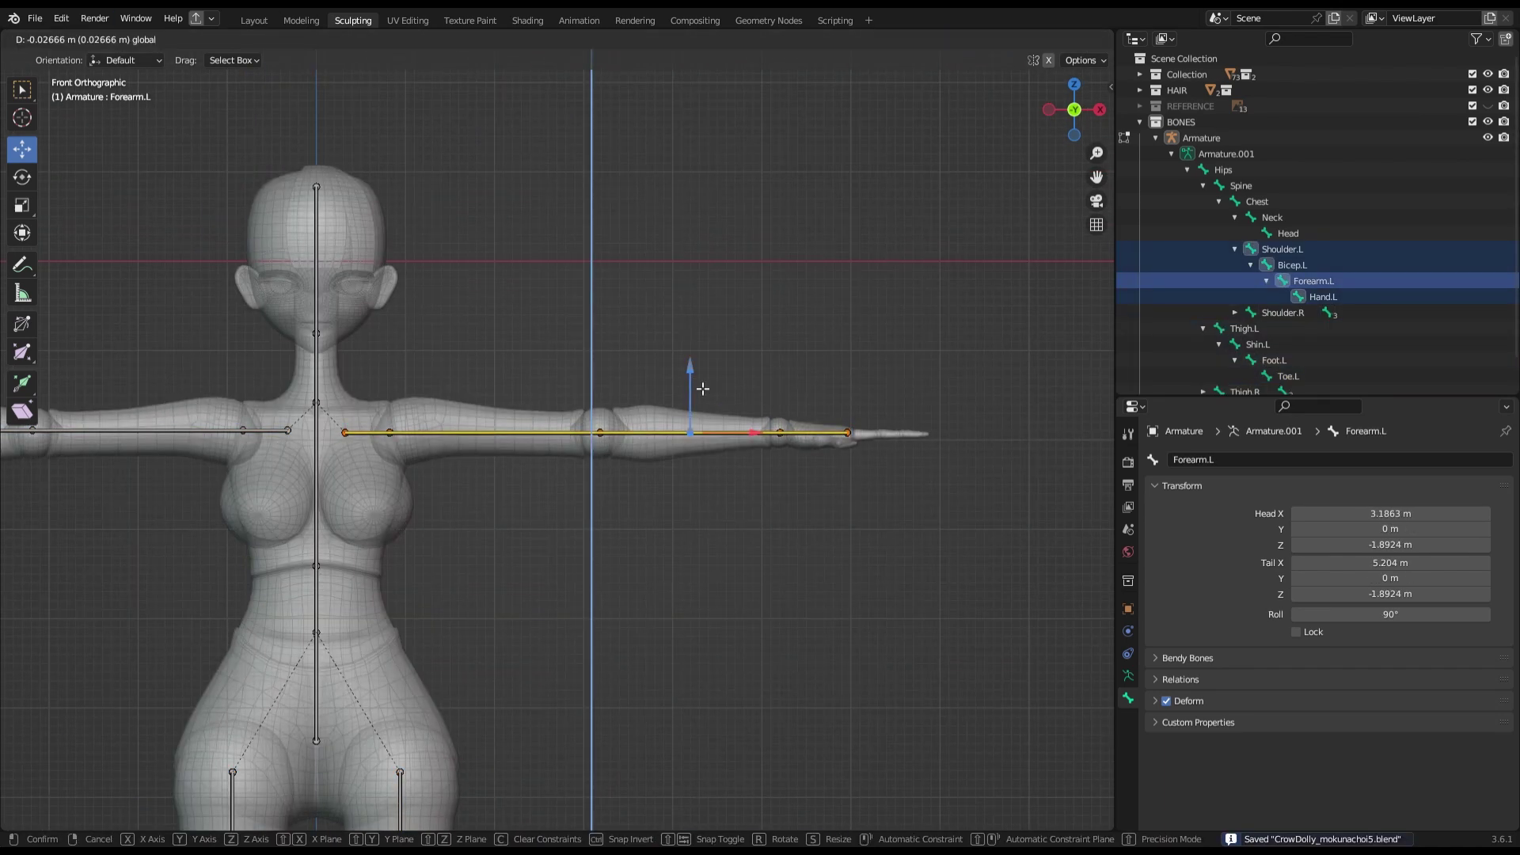
pyautogui.click(703, 389)
# Straighten the left arm chain from the top view.
pyautogui.scroll(-3, 703, 389)
pyautogui.scroll(4, 617, 543)
pyautogui.scroll(-4, 662, 543)
pyautogui.scroll(5, 892, 497)
pyautogui.scroll(-4, 891, 497)
pyautogui.scroll(5, 866, 533)
pyautogui.press('KP_7')
pyautogui.scroll(-4, 987, 227)
pyautogui.scroll(3, 504, 376)
pyautogui.click(503, 377)
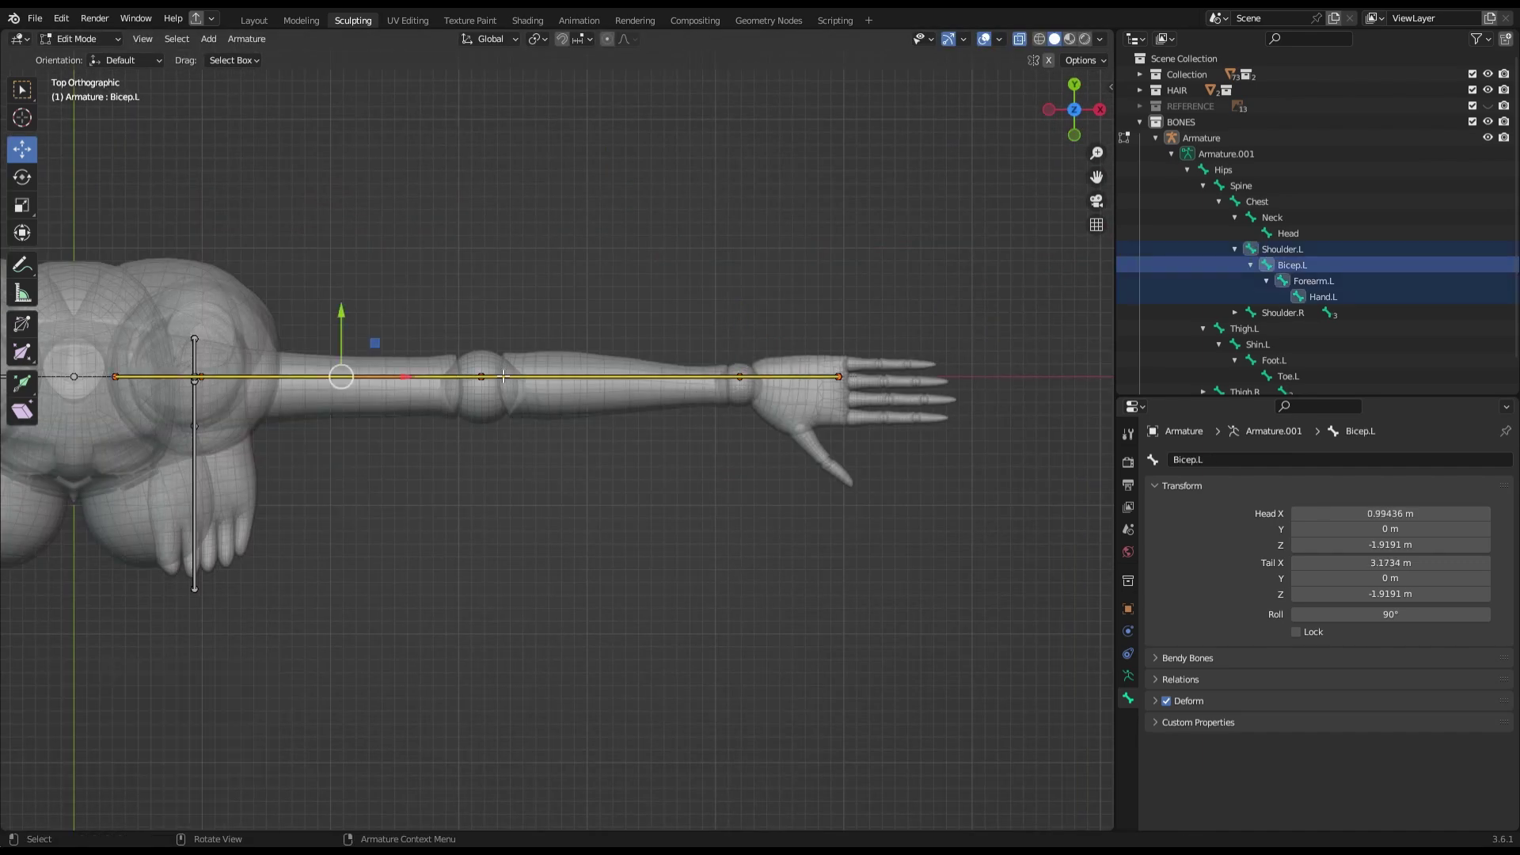
pyautogui.click(343, 335)
# Return to front view, switch to Object Mode, and save.
pyautogui.press('KP_1')
pyautogui.press('Tab')
pyautogui.hotkey('ctrl', 's')
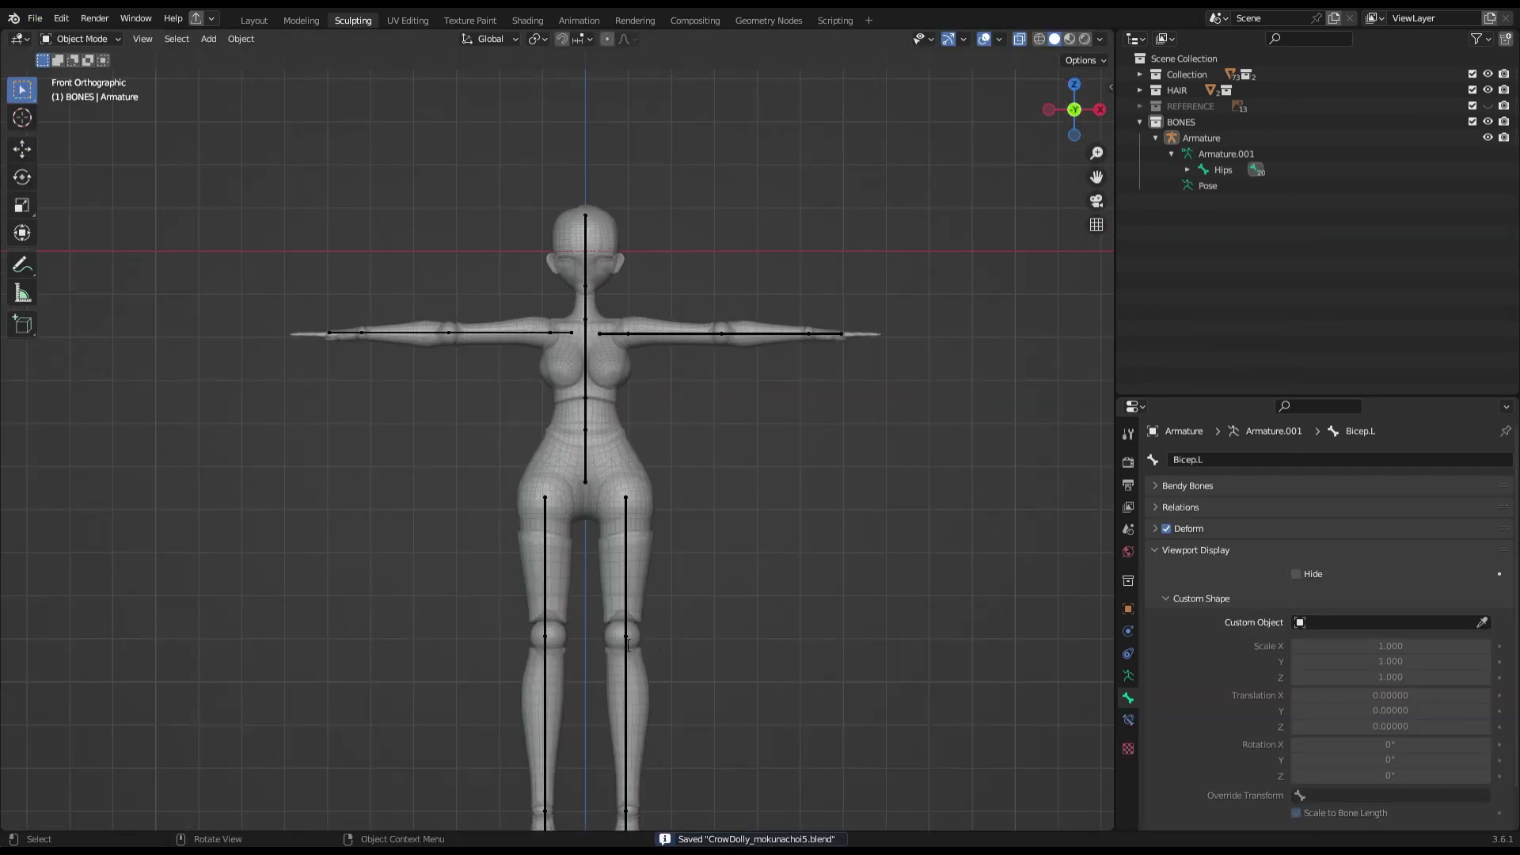
# Select body pieces in the Outliner, undo the selection changes and save.
pyautogui.click(610, 277)
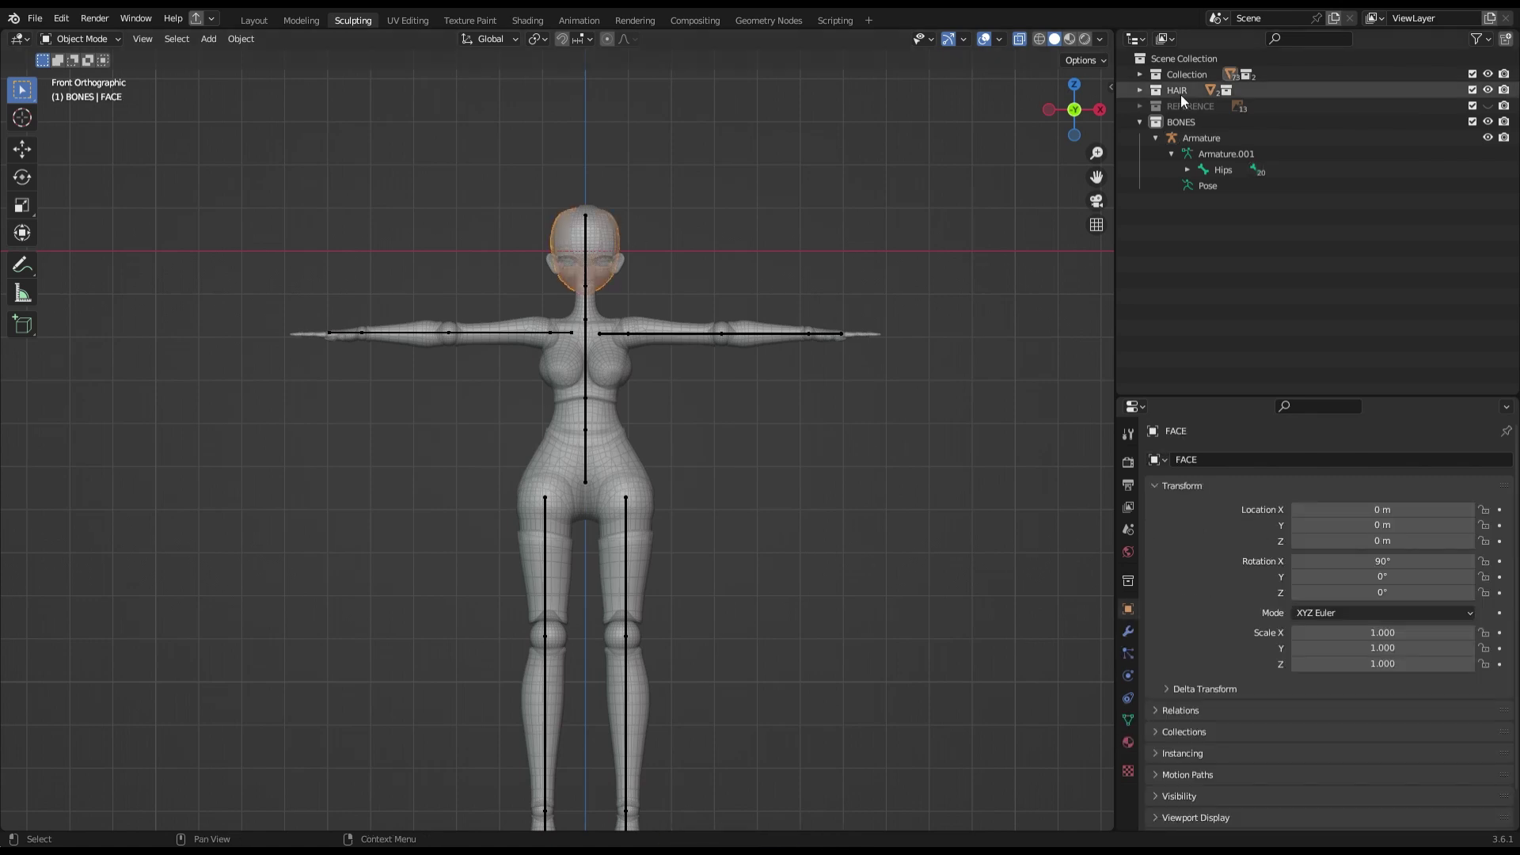
pyautogui.click(1140, 74)
pyautogui.moveTo(1267, 138); pyautogui.dragTo(1268, 173)
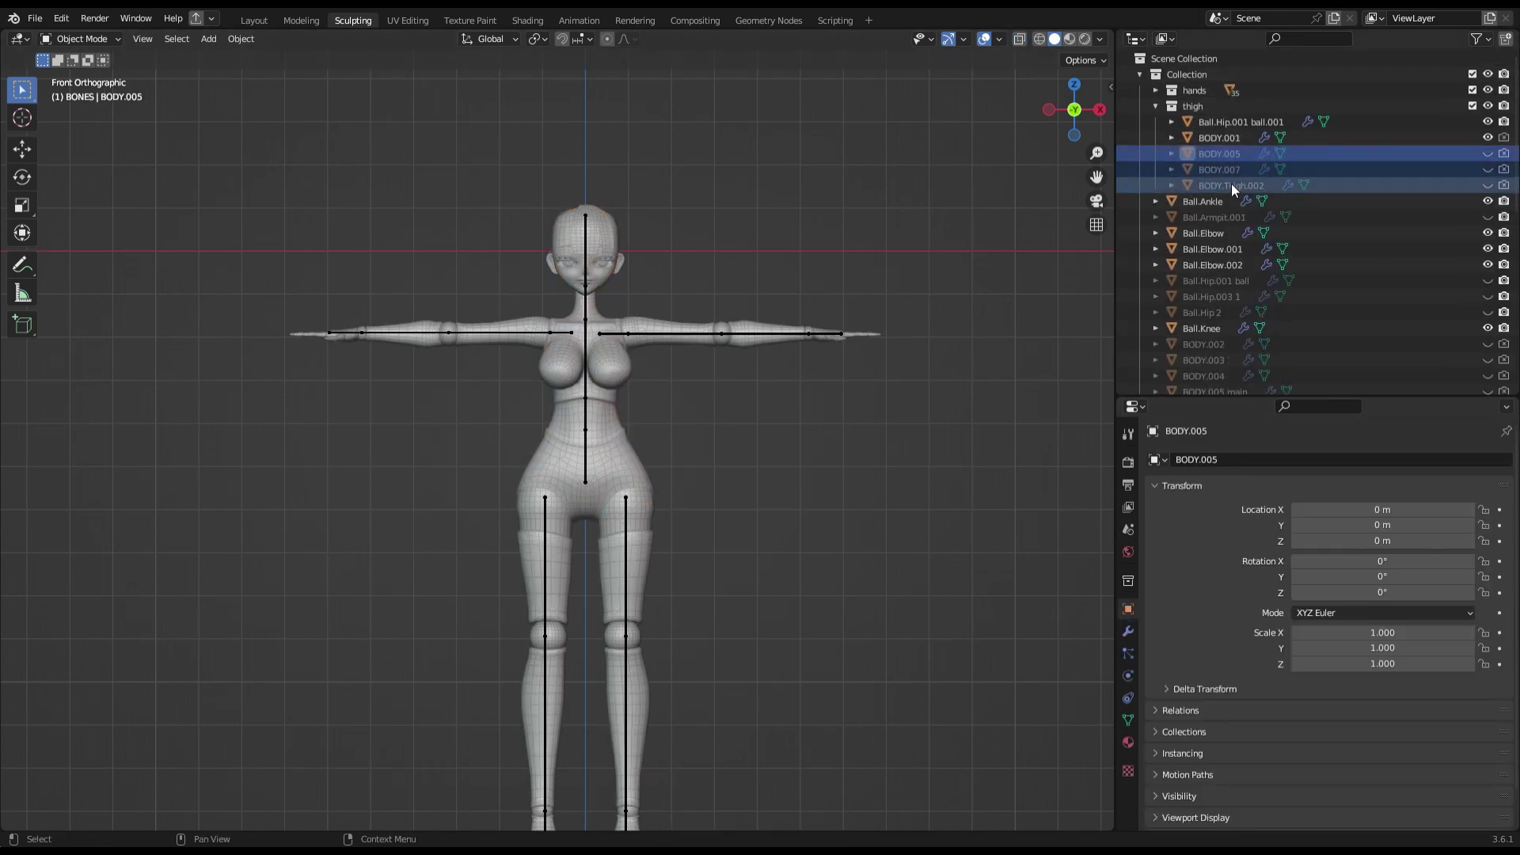
pyautogui.scroll(-5, 1228, 164)
pyautogui.click(1248, 240)
pyautogui.hotkey('alt', 'a')
pyautogui.hotkey('ctrl', 'z')
pyautogui.hotkey('ctrl', 'z')
# Select and frame the thigh piece, entering Edit Mode and cancelling a stray scale.
pyautogui.hotkey('ctrl', 'z')
pyautogui.hotkey('ctrl', 's')
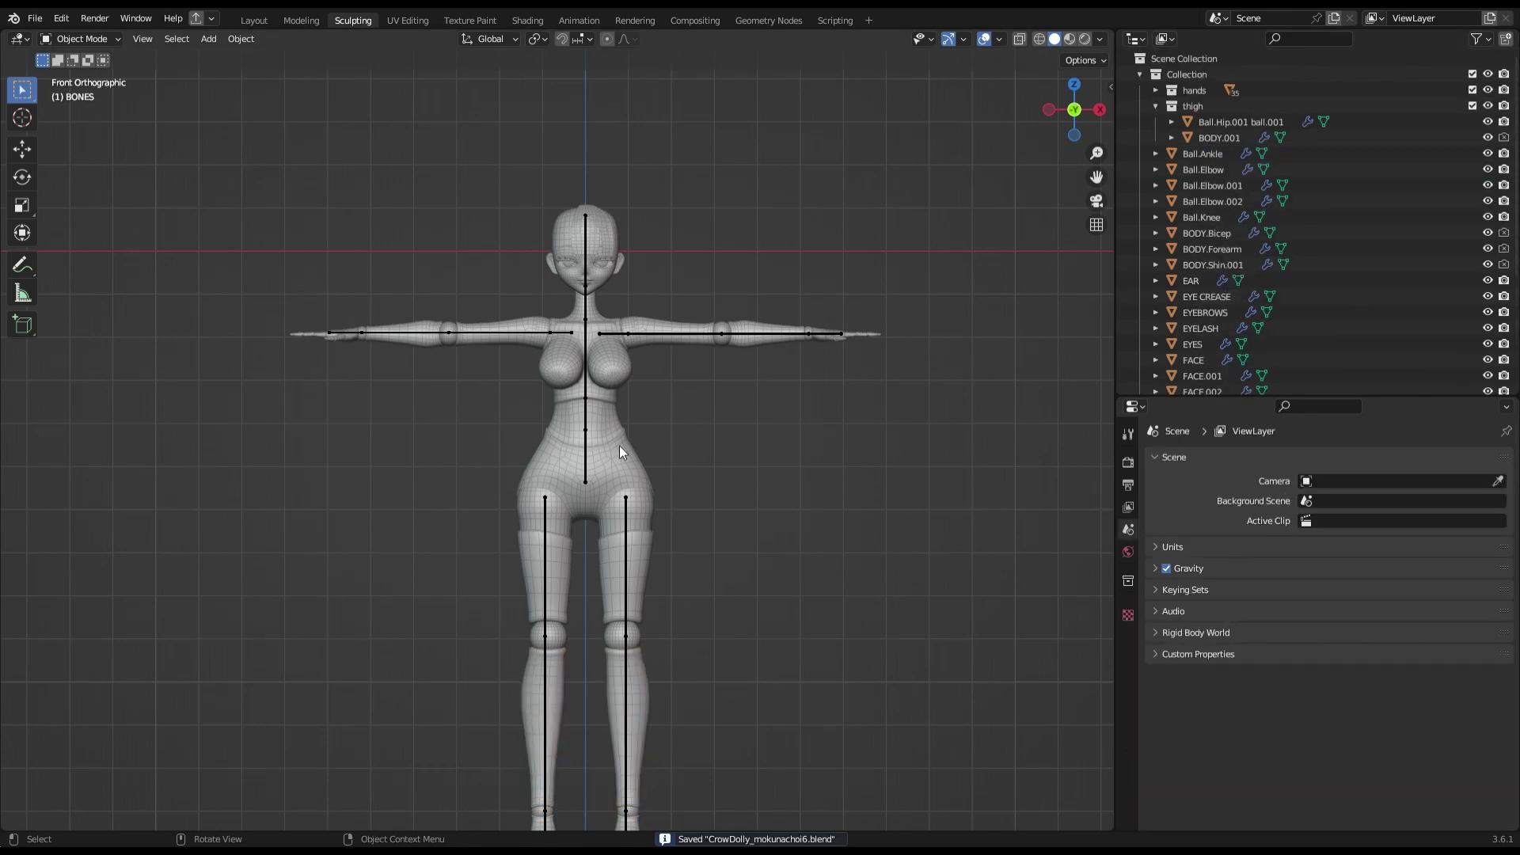
pyautogui.click(682, 545)
pyautogui.press('KP_Decimal')
pyautogui.press('Tab')
pyautogui.hotkey('ctrl', 's')
pyautogui.hotkey('ctrl', 'z')
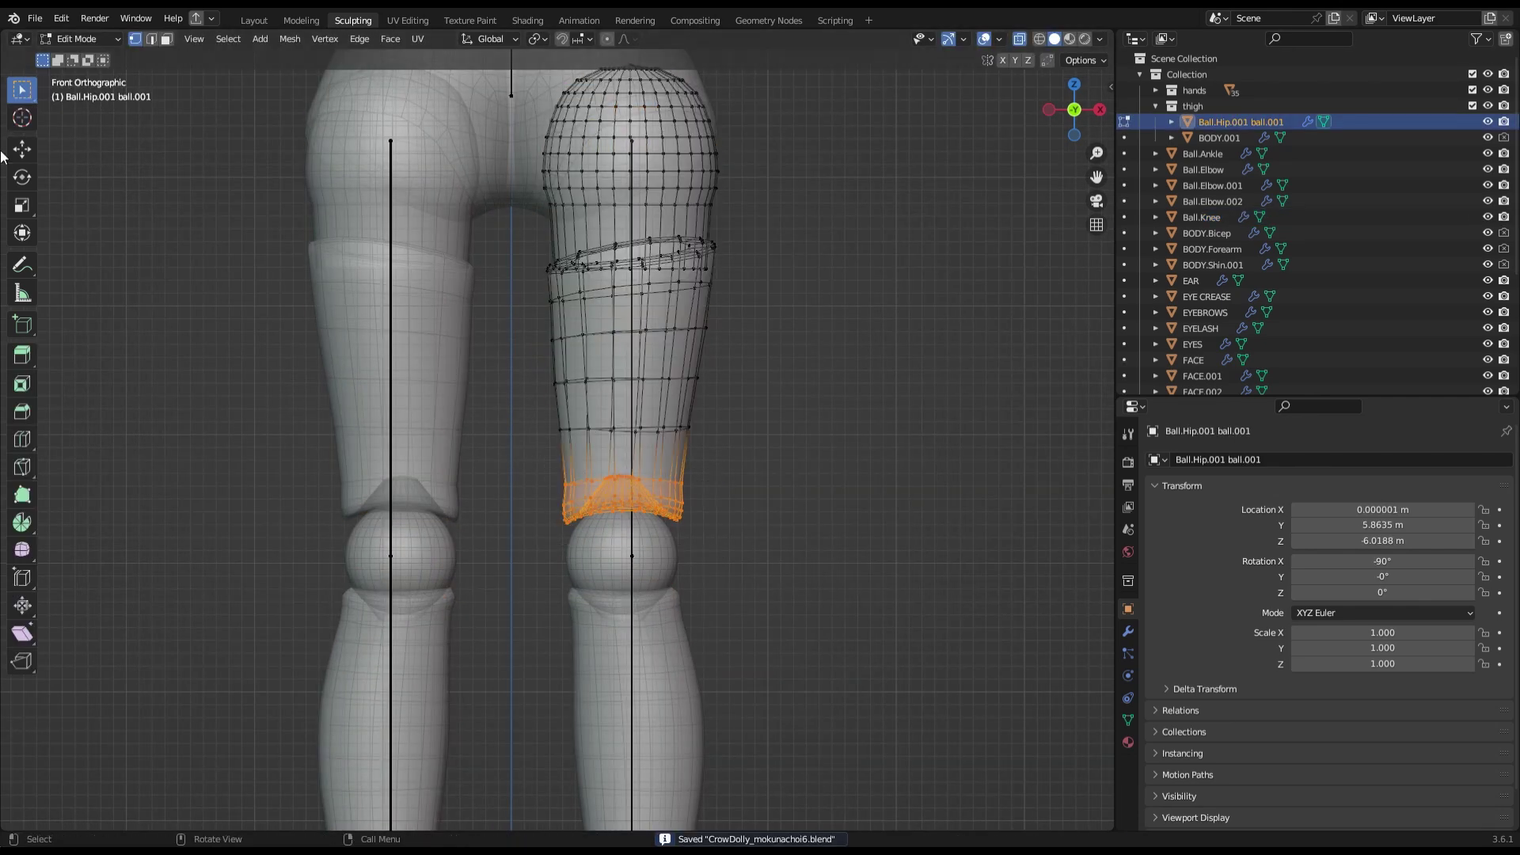
pyautogui.scroll(3, 951, 475)
pyautogui.hotkey('ctrl', 'z')
pyautogui.press('Tab')
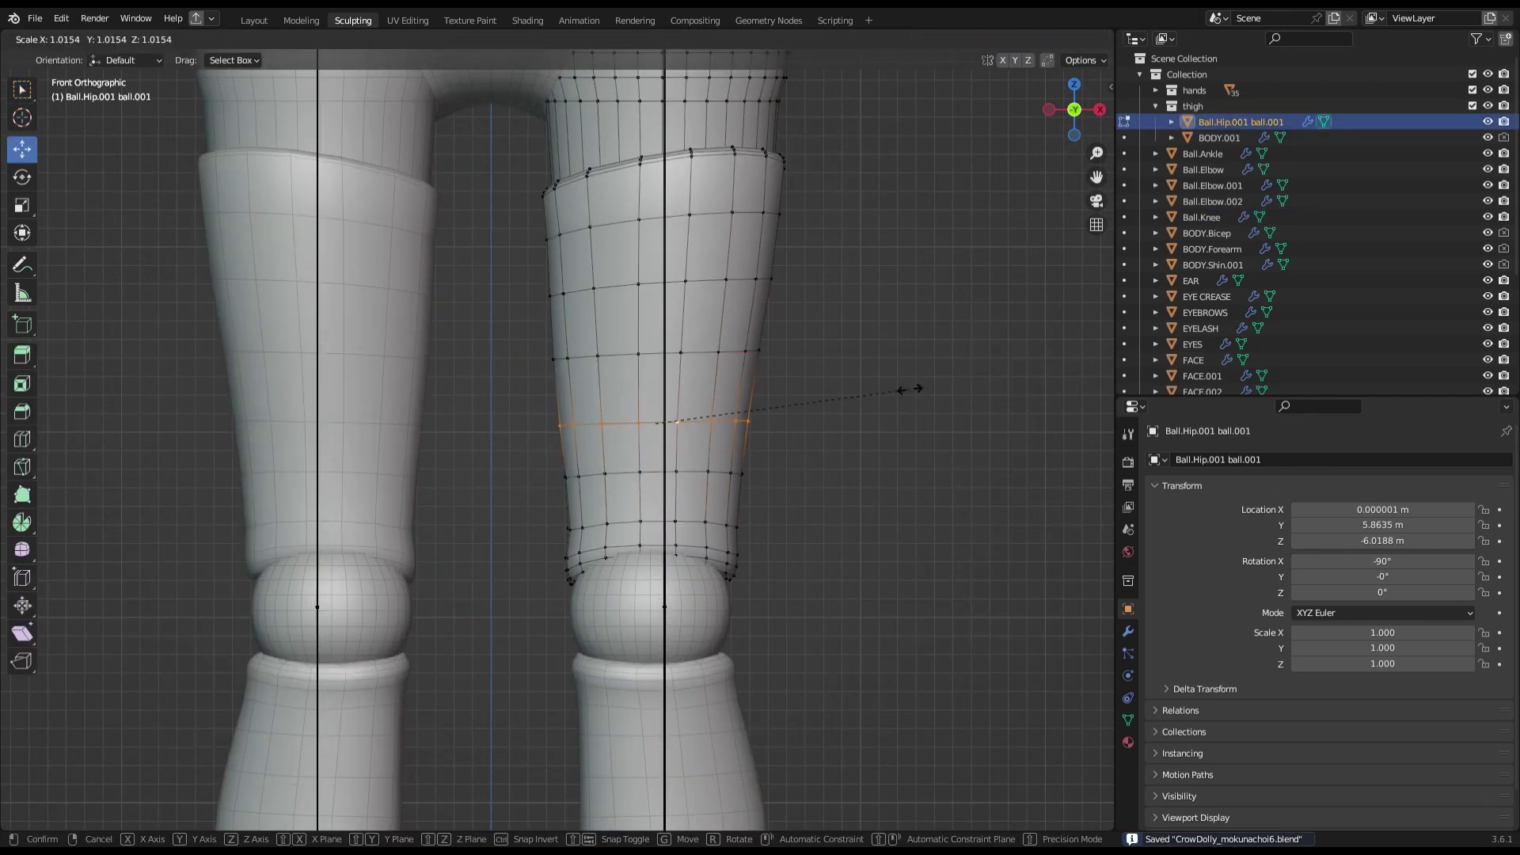
pyautogui.press('Escape')
pyautogui.press('Tab')
# In side view, select the thigh and lower leg pieces and edit them together.
pyautogui.press('KP_3')
pyautogui.scroll(3, 638, 445)
pyautogui.hotkey('alt', 'a')
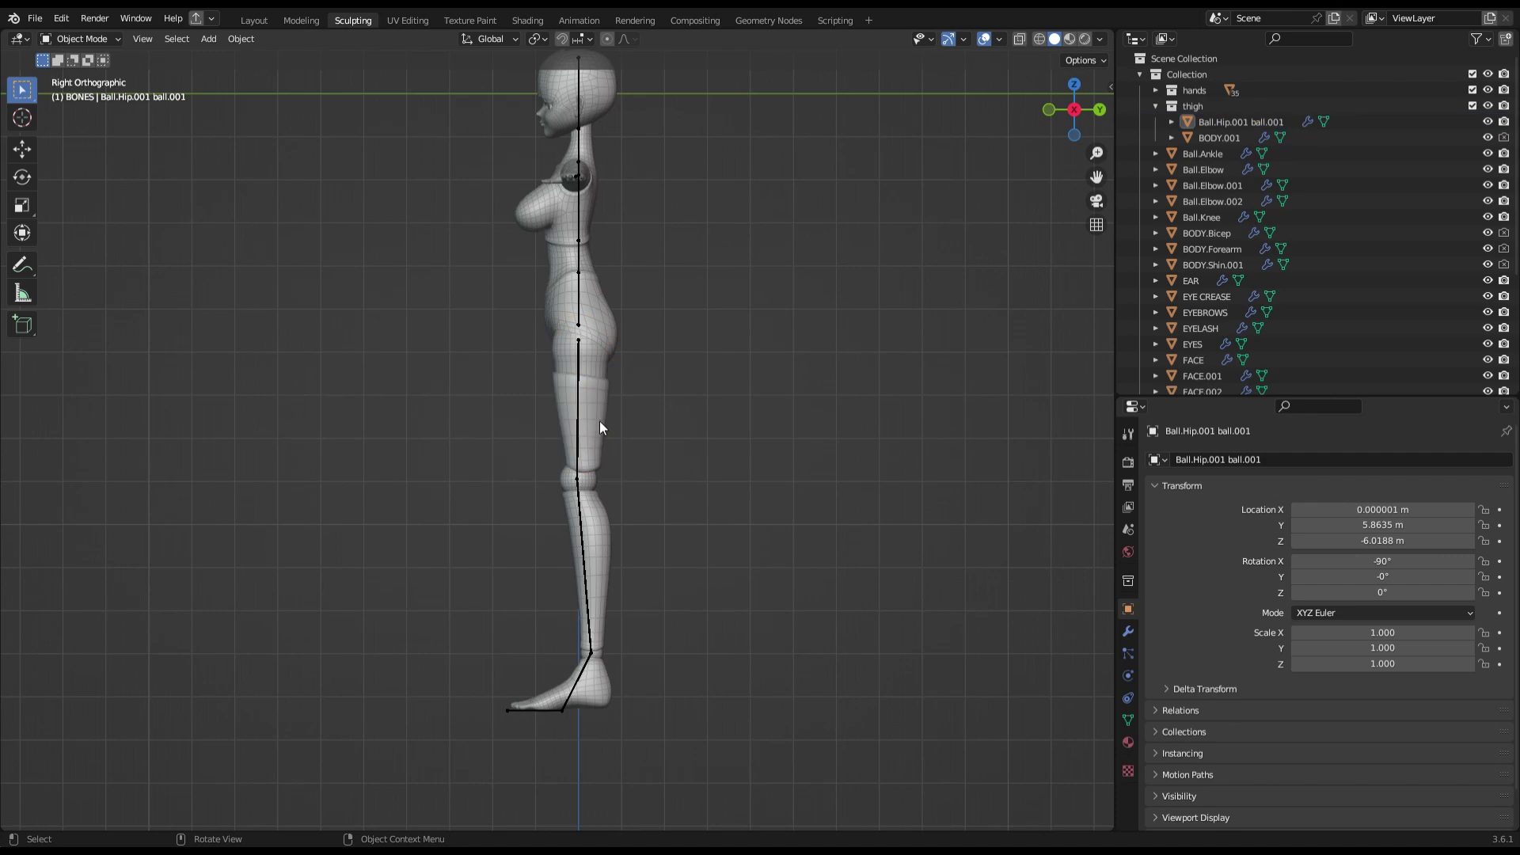
pyautogui.scroll(3, 604, 654)
pyautogui.keyDown('shift'); pyautogui.click(631, 464); pyautogui.keyUp('shift')
pyautogui.press('Tab')
pyautogui.scroll(-4, 742, 405)
pyautogui.hotkey('ctrl', 's')
pyautogui.scroll(3, 742, 406)
pyautogui.scroll(4, 742, 405)
# Rotate the whole thigh mesh about 2.81° around the chosen pivot, then save.
pyautogui.hotkey('alt', 'q')
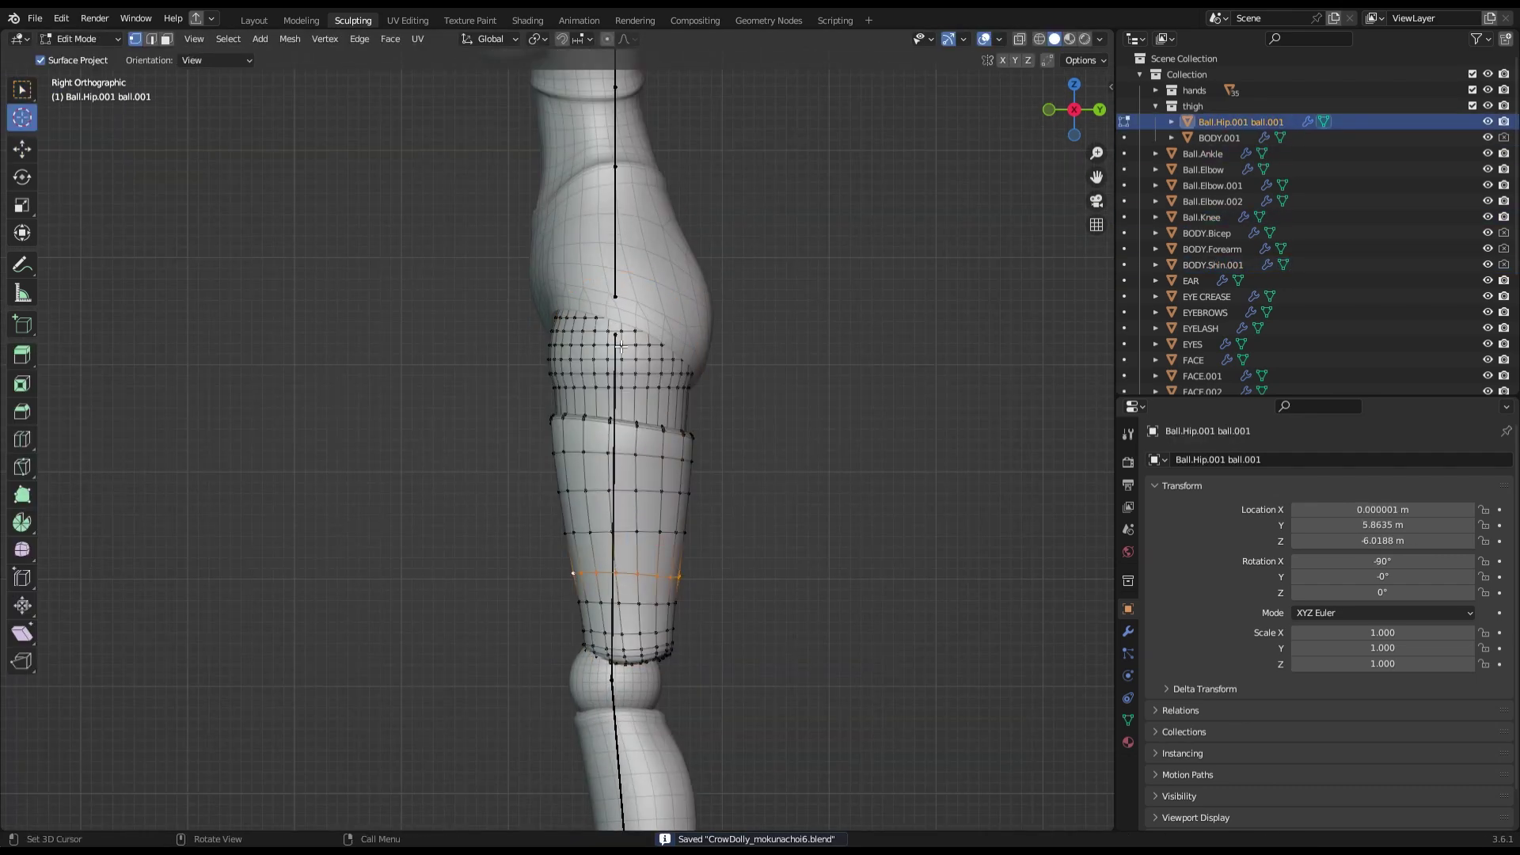
pyautogui.click(558, 109)
pyautogui.press('a')
pyautogui.press('r')
pyautogui.scroll(-5, 584, 126)
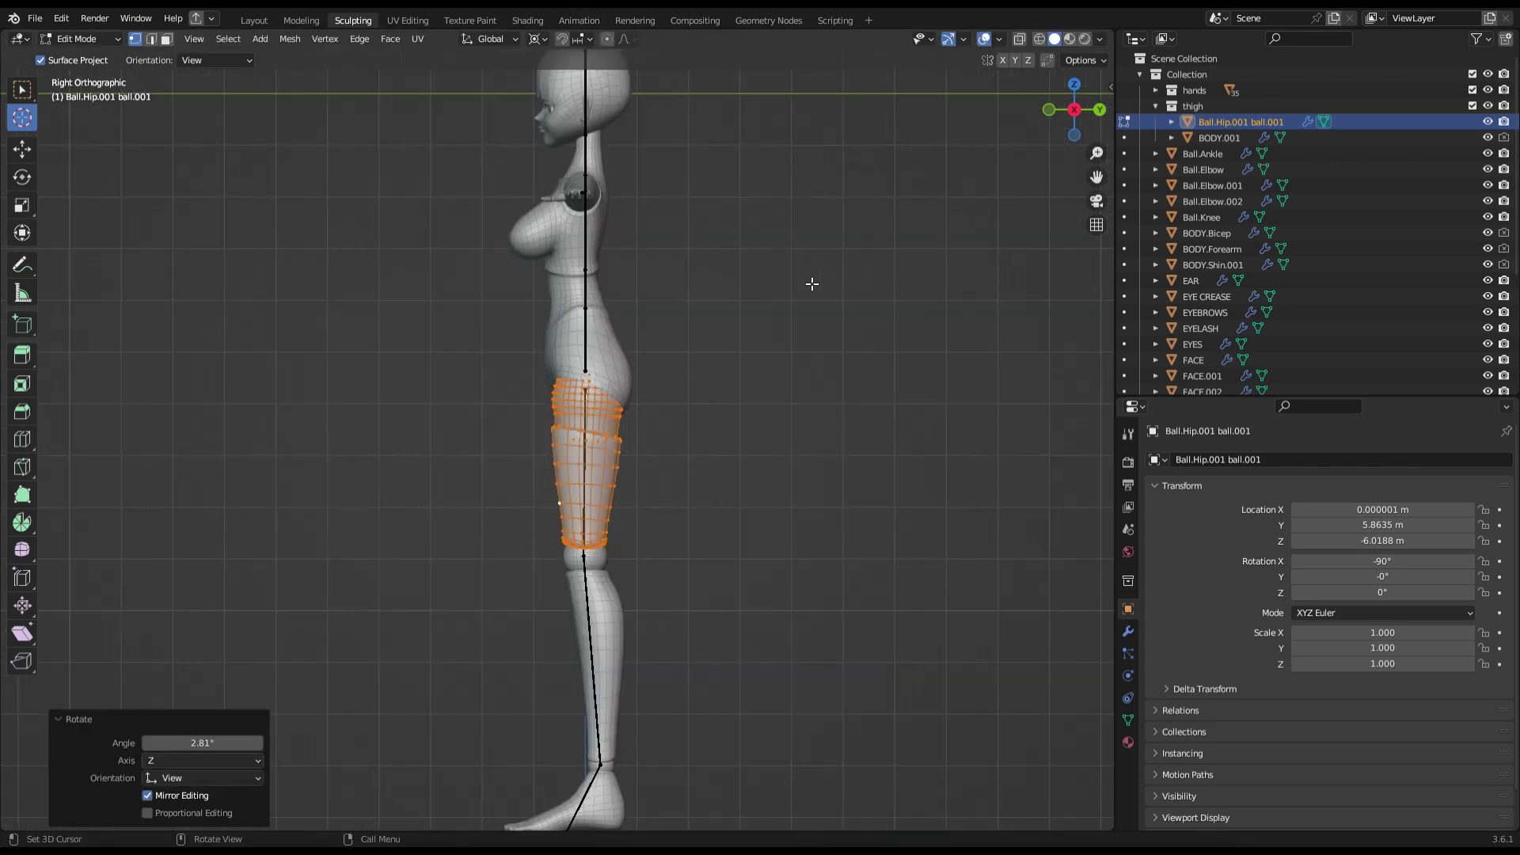
pyautogui.press('Tab')
pyautogui.hotkey('ctrl', 's')
pyautogui.click(1048, 109)
# Select the FACE object and check its modifier settings.
pyautogui.moveTo(1042, 107); pyautogui.dragTo(1061, 119)
pyautogui.click(1052, 111)
pyautogui.scroll(2, 625, 496)
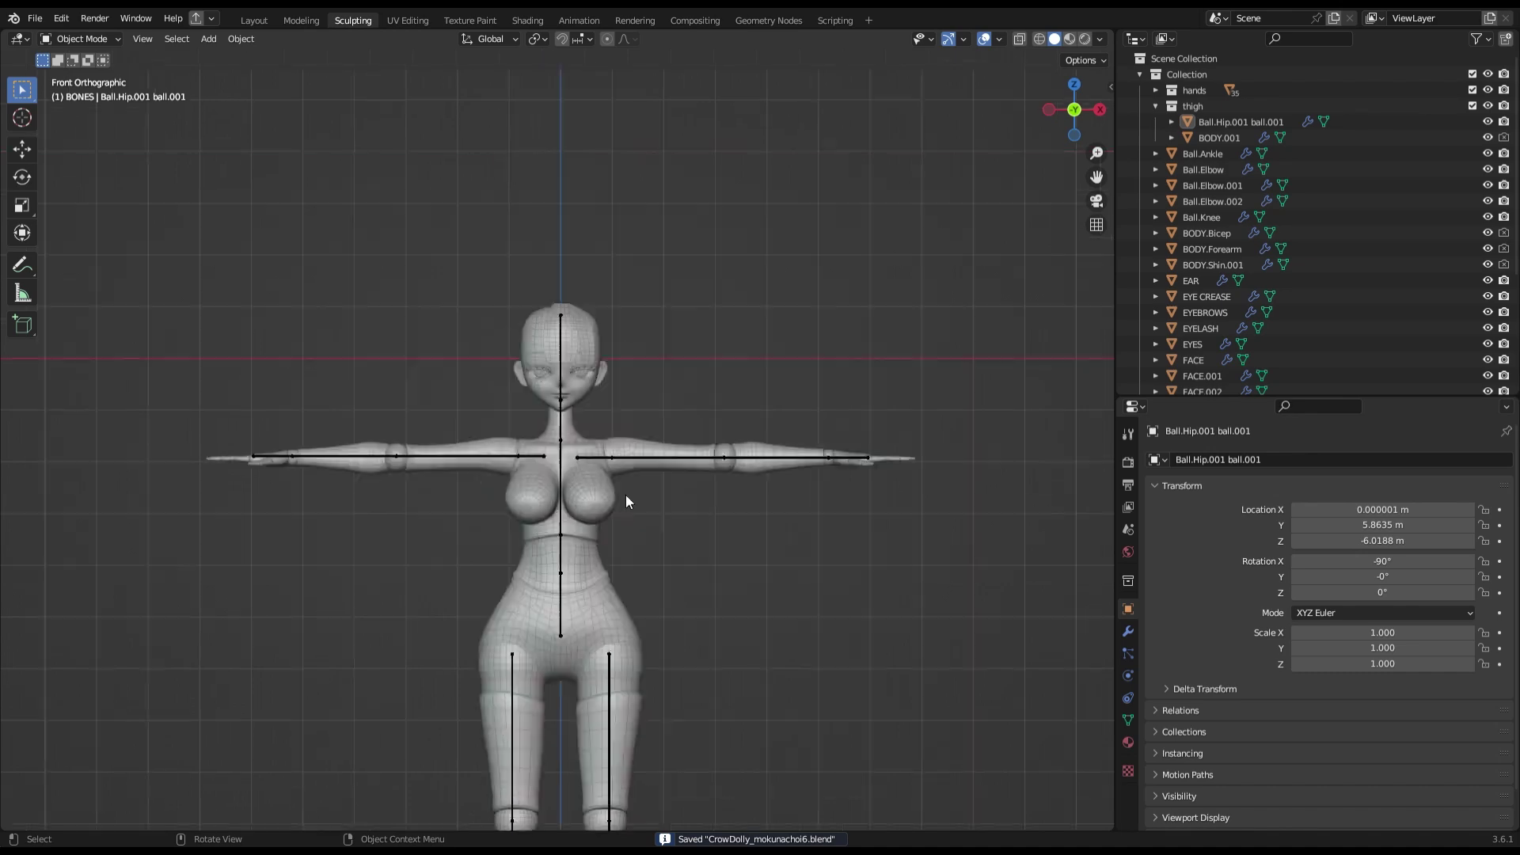
pyautogui.click(547, 325)
pyautogui.scroll(4, 676, 399)
pyautogui.click(1128, 631)
pyautogui.scroll(-3, 671, 445)
pyautogui.scroll(1, 670, 411)
# Join the torso, arm, elbow, leg, knee and shin pieces into BODY.001.
pyautogui.keyDown('shift'); pyautogui.click(593, 431); pyautogui.keyUp('shift')
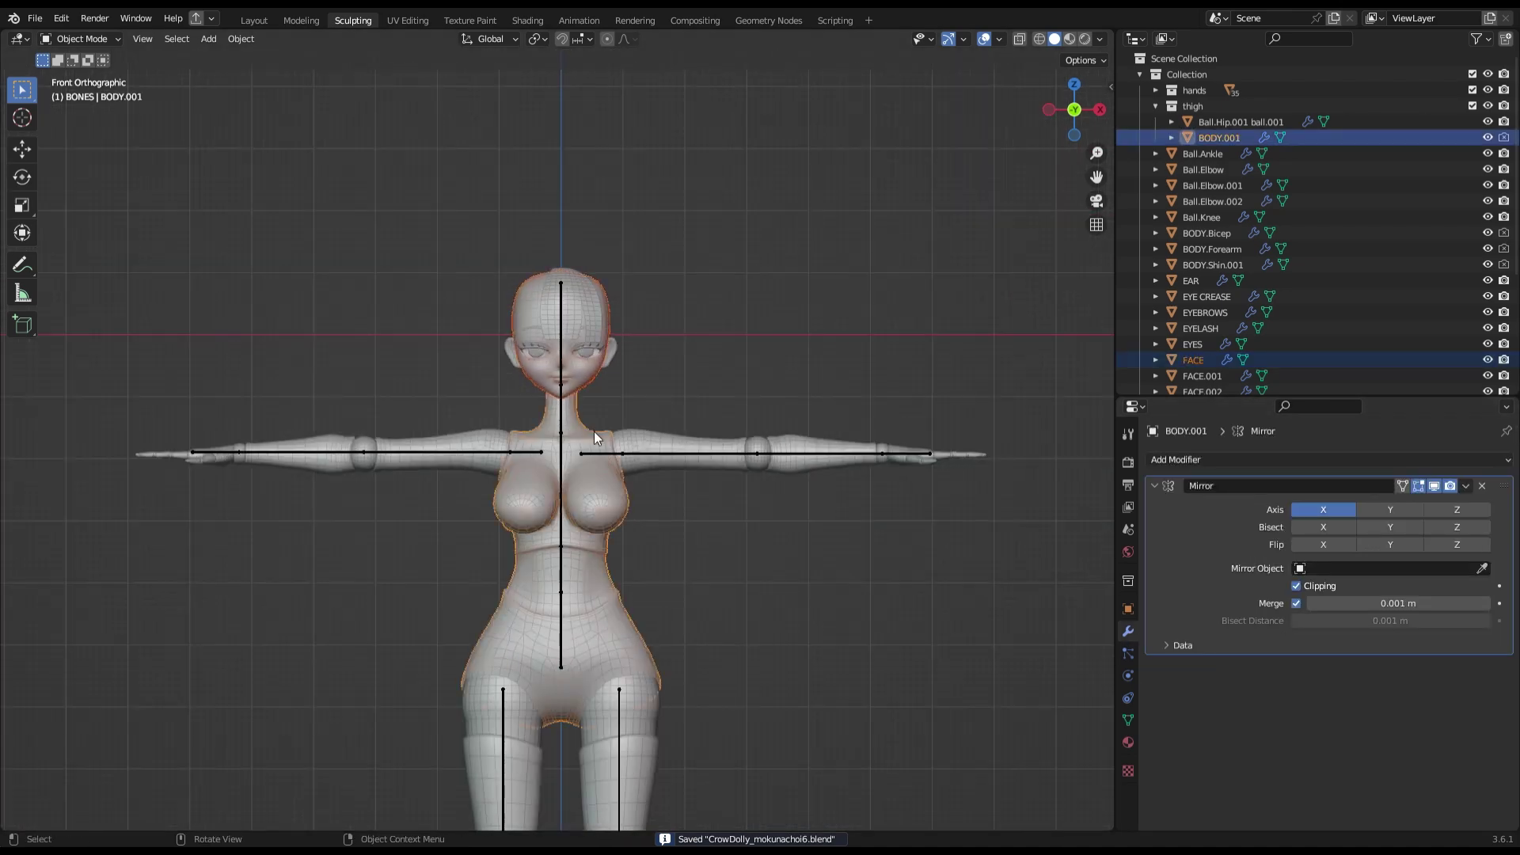
pyautogui.keyDown('shift'); pyautogui.click(885, 452); pyautogui.keyUp('shift')
pyautogui.keyDown('shift'); pyautogui.click(797, 456); pyautogui.keyUp('shift')
pyautogui.keyDown('shift'); pyautogui.moveTo(839, 535); pyautogui.dragTo(823, 261, button='middle'); pyautogui.keyUp('shift')
pyautogui.keyDown('shift'); pyautogui.click(677, 717); pyautogui.keyUp('shift')
pyautogui.scroll(-2, 649, 634)
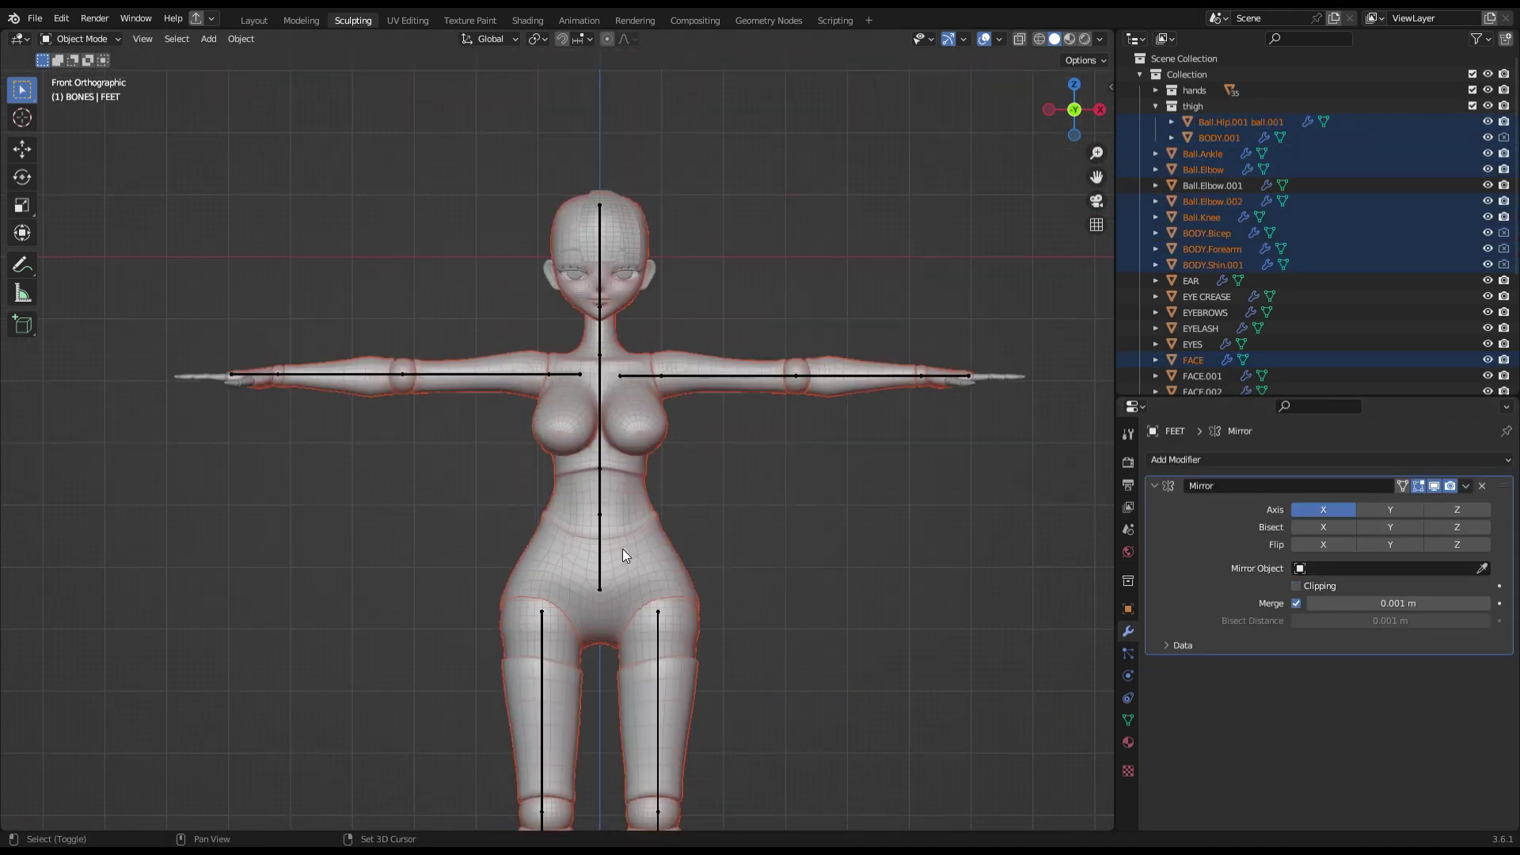
pyautogui.keyDown('shift'); pyautogui.click(622, 548); pyautogui.keyUp('shift')
pyautogui.rightClick(638, 388)
pyautogui.click(639, 392)
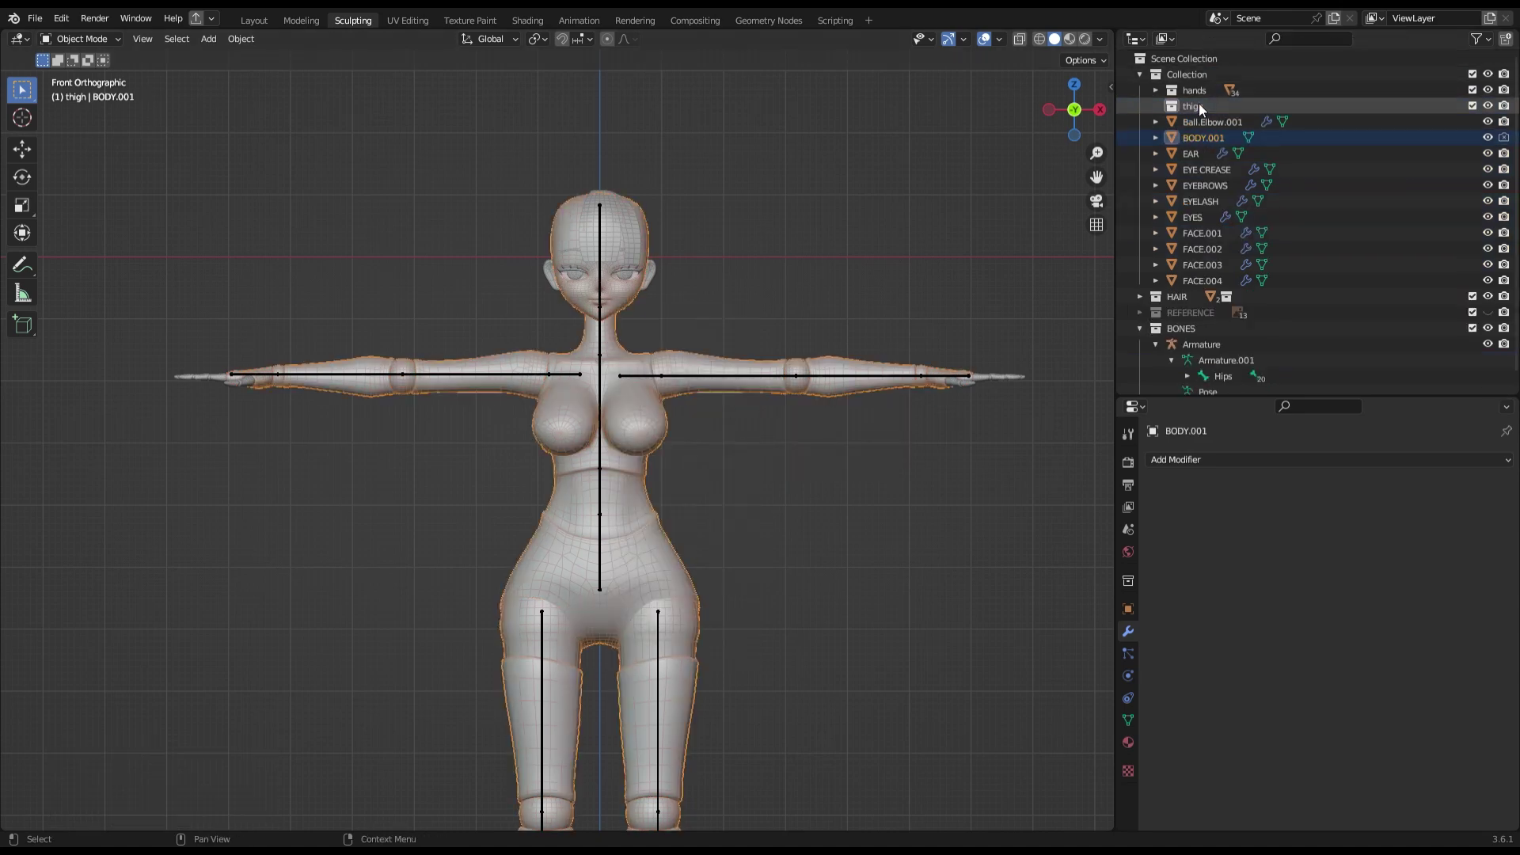
# Merge the eyelash spikes and the eyelash base into one eyelash object.
pyautogui.click(627, 269)
pyautogui.scroll(5, 671, 312)
pyautogui.keyDown('shift'); pyautogui.click(949, 291); pyautogui.keyUp('shift')
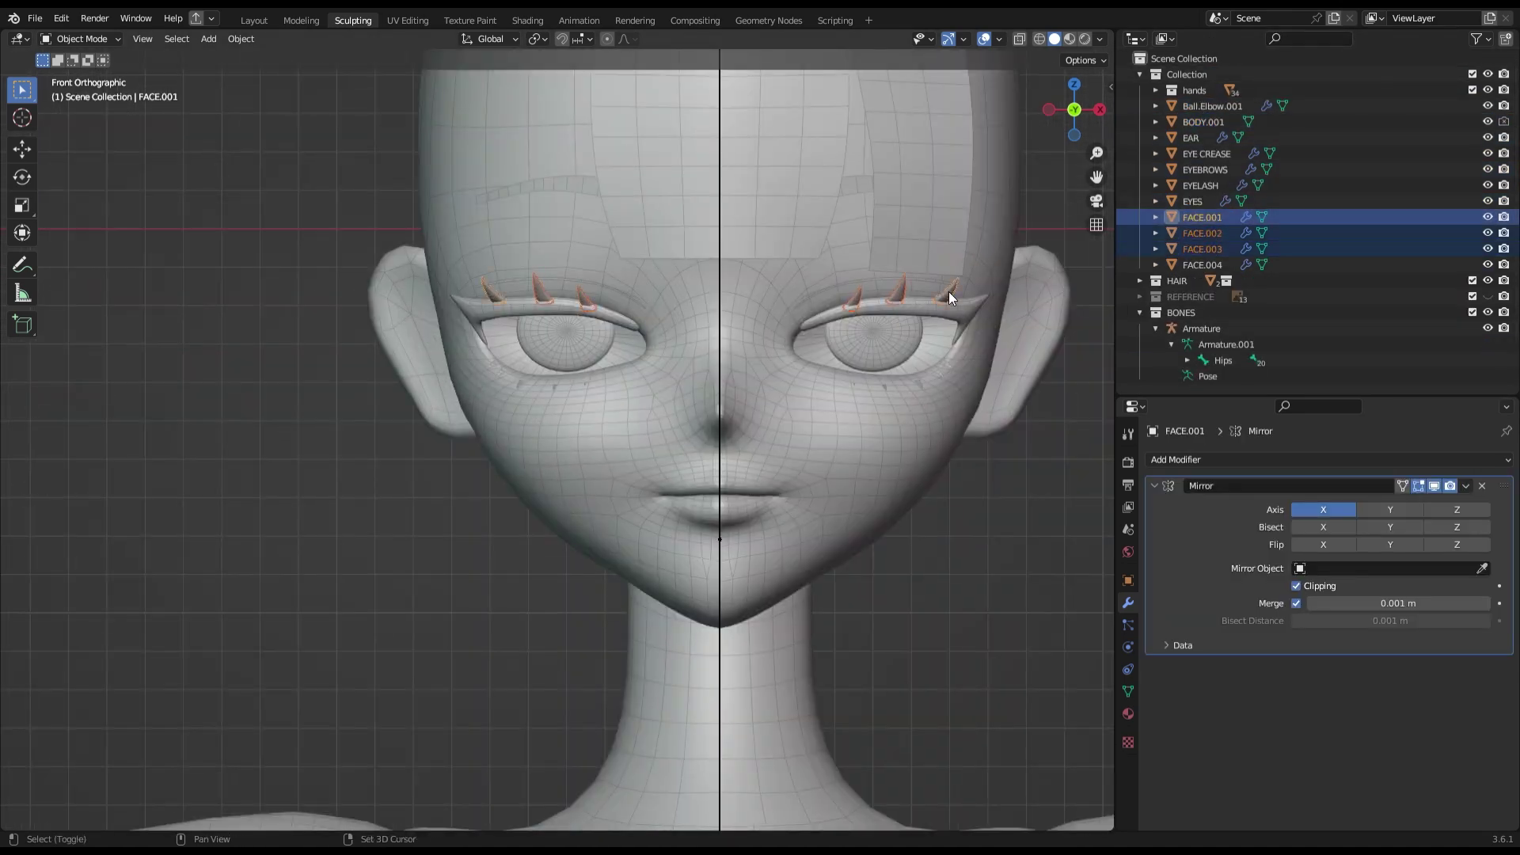
pyautogui.hotkey('ctrl', 'j')
# Select BODY.001, save the file, and add the armature to the selection.
pyautogui.click(871, 277)
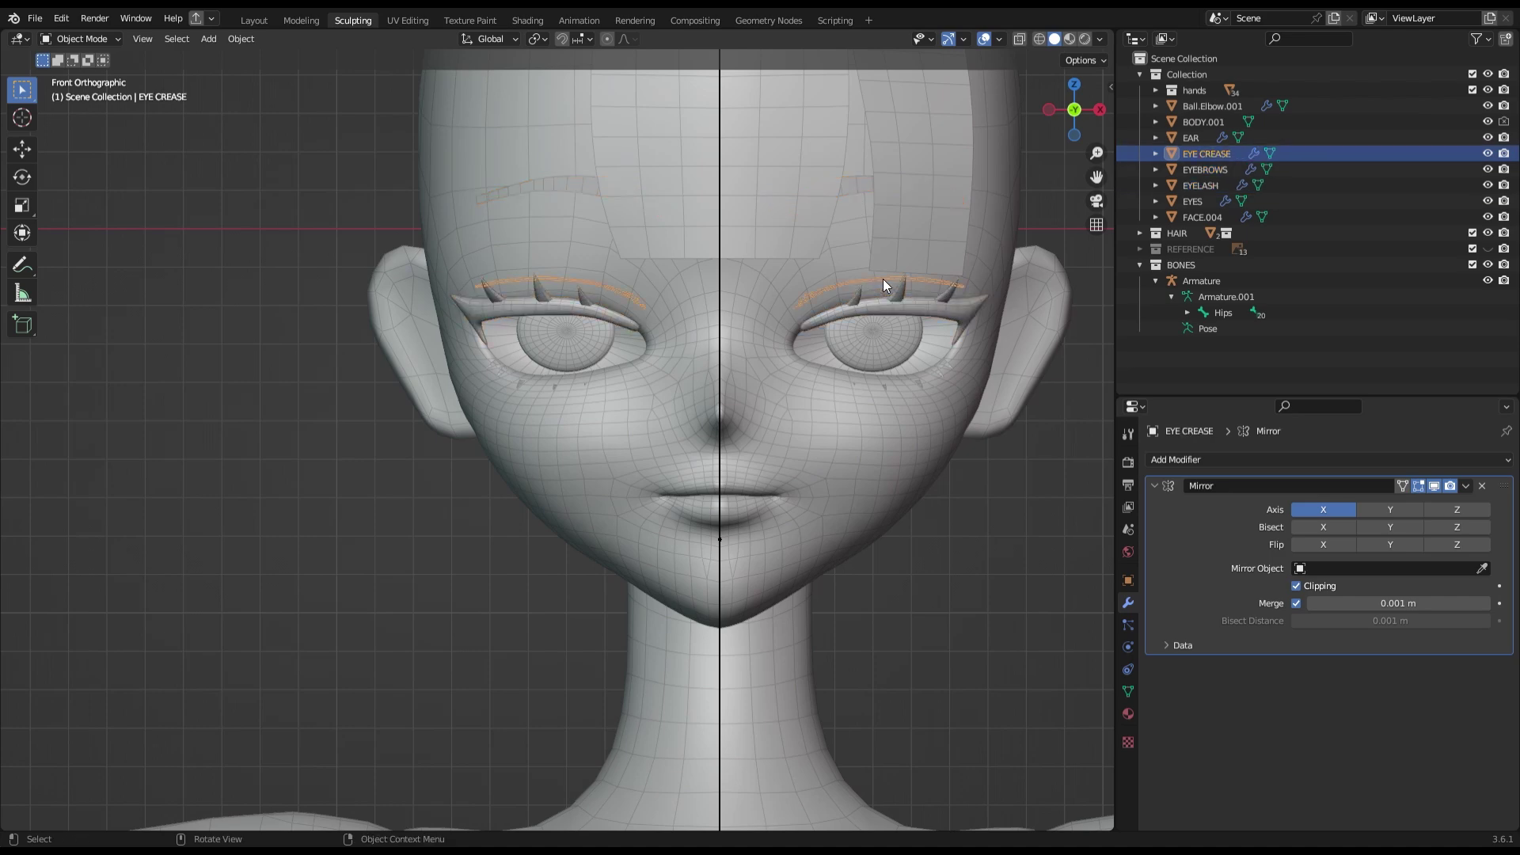
pyautogui.scroll(-3, 1023, 318)
pyautogui.click(892, 401)
pyautogui.scroll(-3, 639, 456)
pyautogui.hotkey('ctrl', 's')
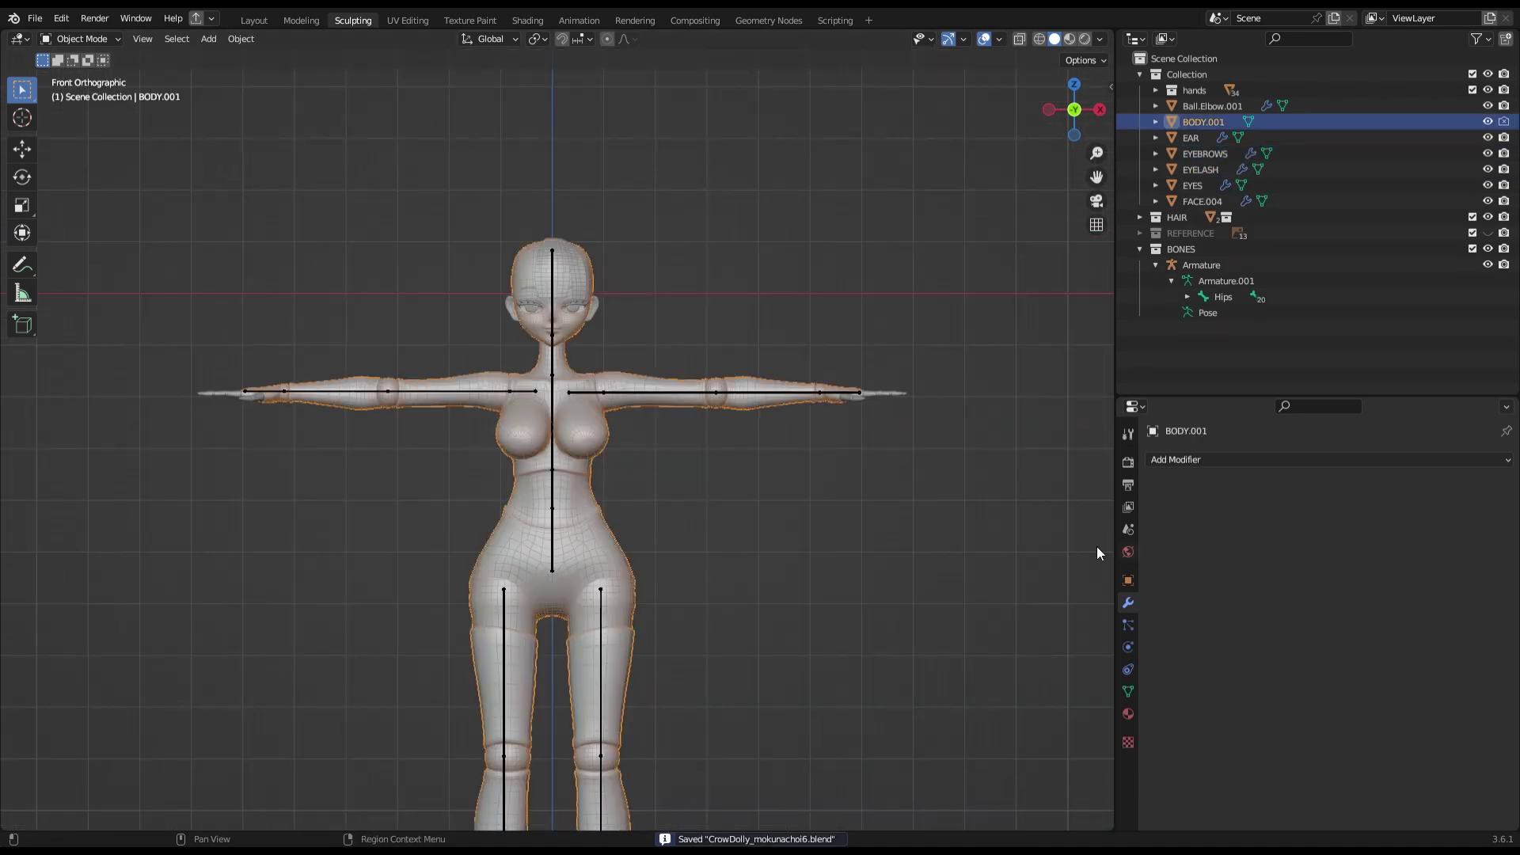
pyautogui.keyDown('shift'); pyautogui.click(669, 391); pyautogui.keyUp('shift')
pyautogui.rightClick(683, 335)
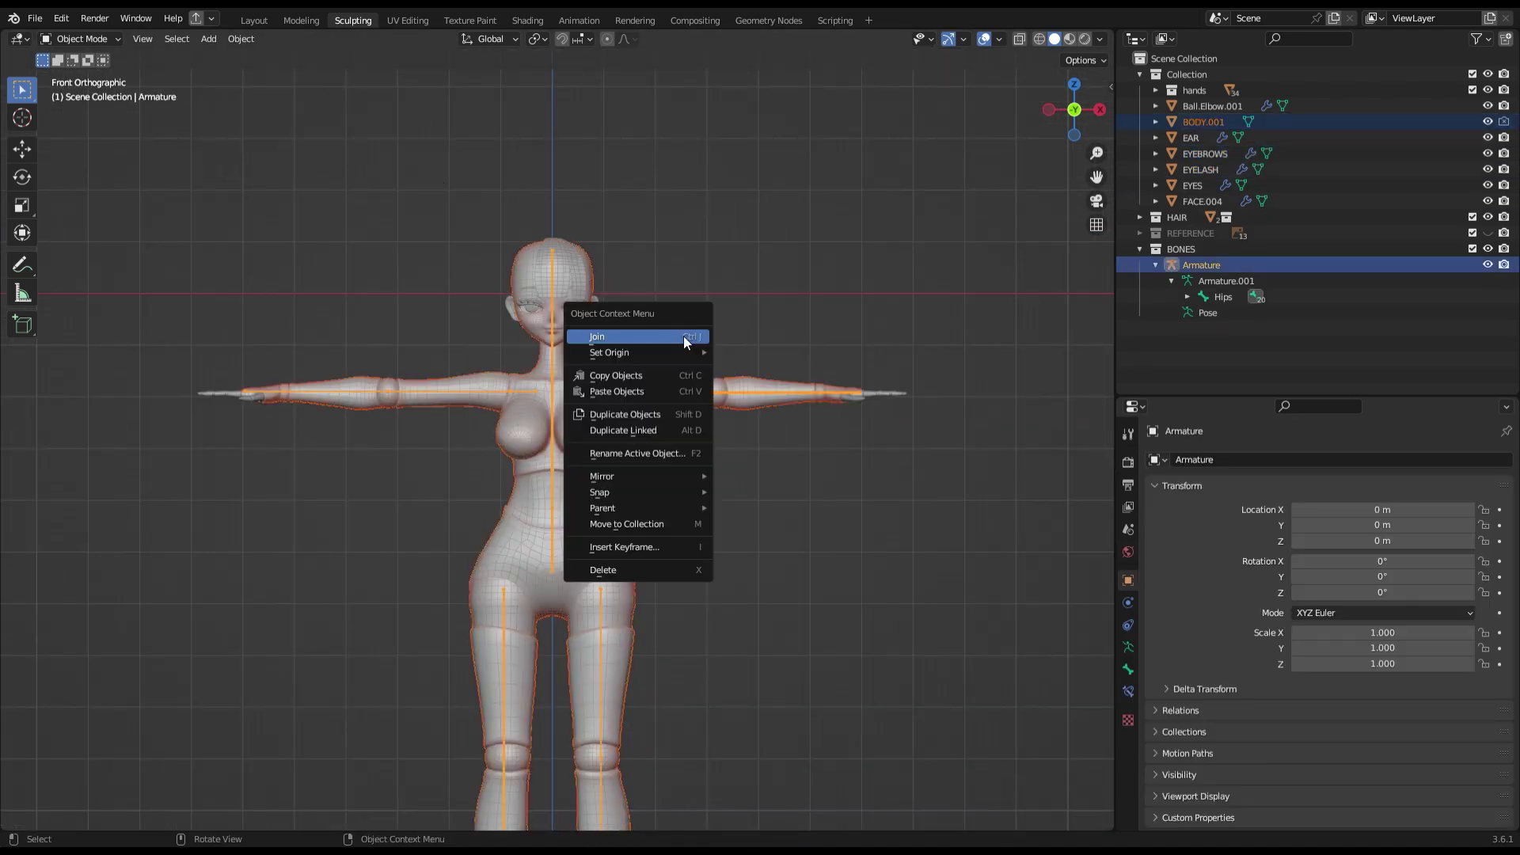
# Add a new collection and parent BODY.001 to the Armature with automatic weights.
pyautogui.click(1187, 74)
pyautogui.press('c')
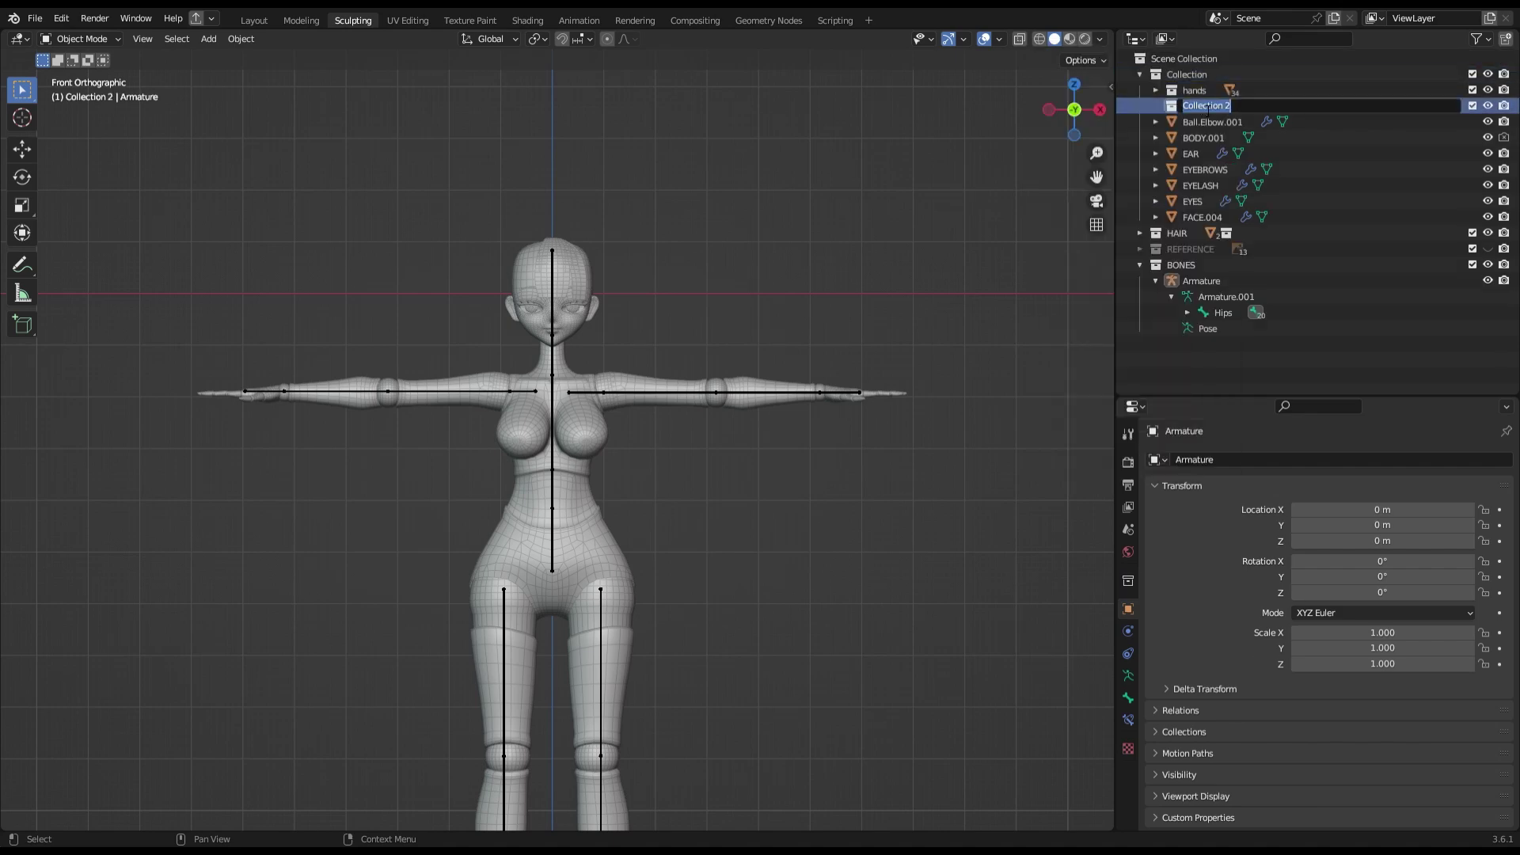
pyautogui.click(573, 463)
pyautogui.keyDown('shift'); pyautogui.click(682, 385); pyautogui.keyUp('shift')
pyautogui.rightClick(697, 366)
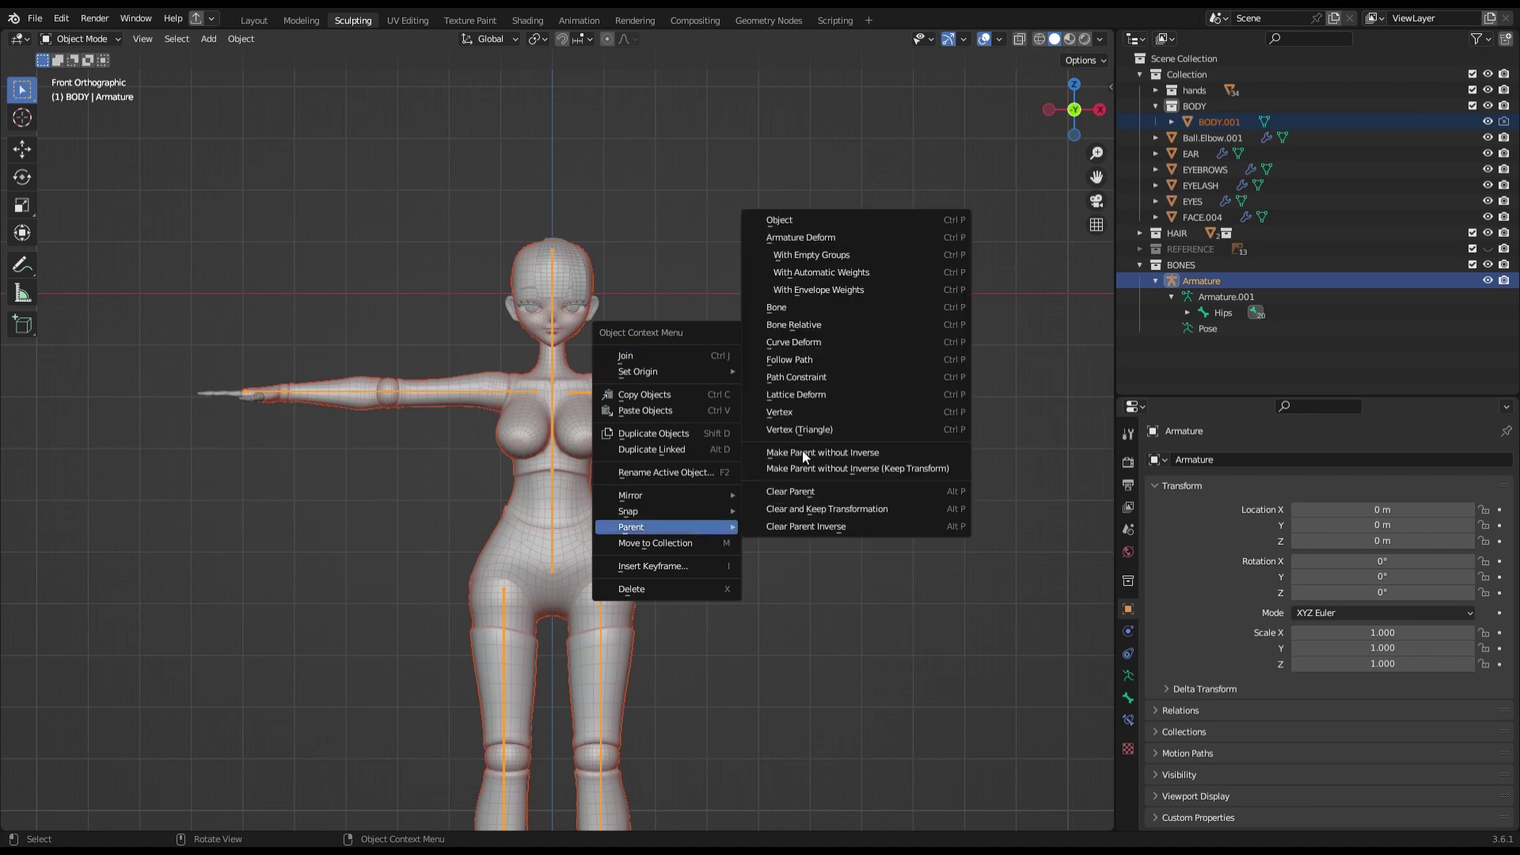
pyautogui.click(784, 270)
pyautogui.scroll(3, 781, 320)
pyautogui.click(81, 39)
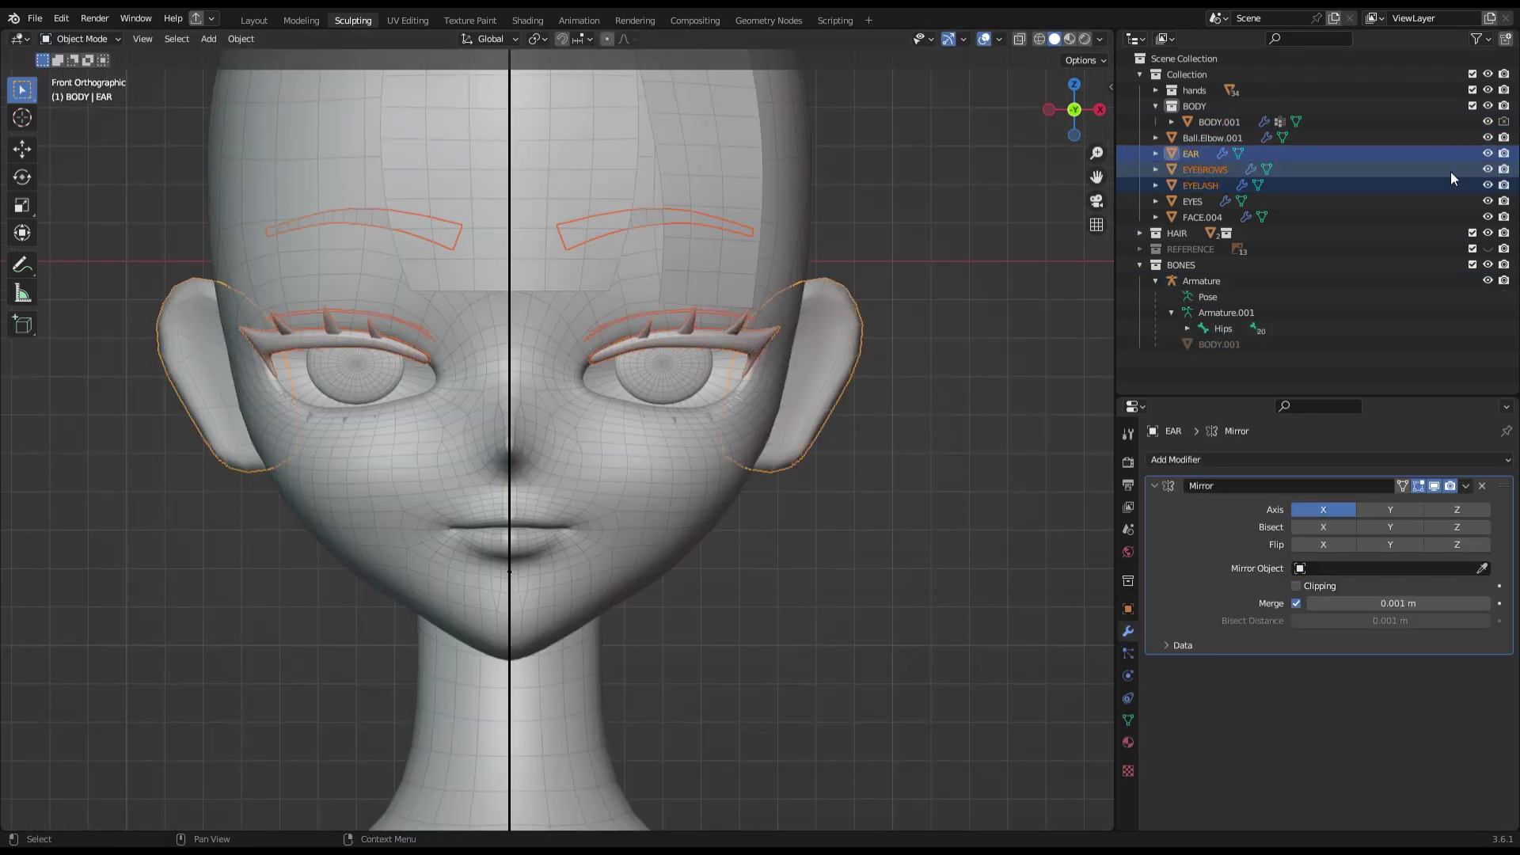
# Hide the ear, eyebrow, eyelash and eye objects in the outliner and save the file.
pyautogui.moveTo(1488, 154); pyautogui.dragTo(1488, 201)
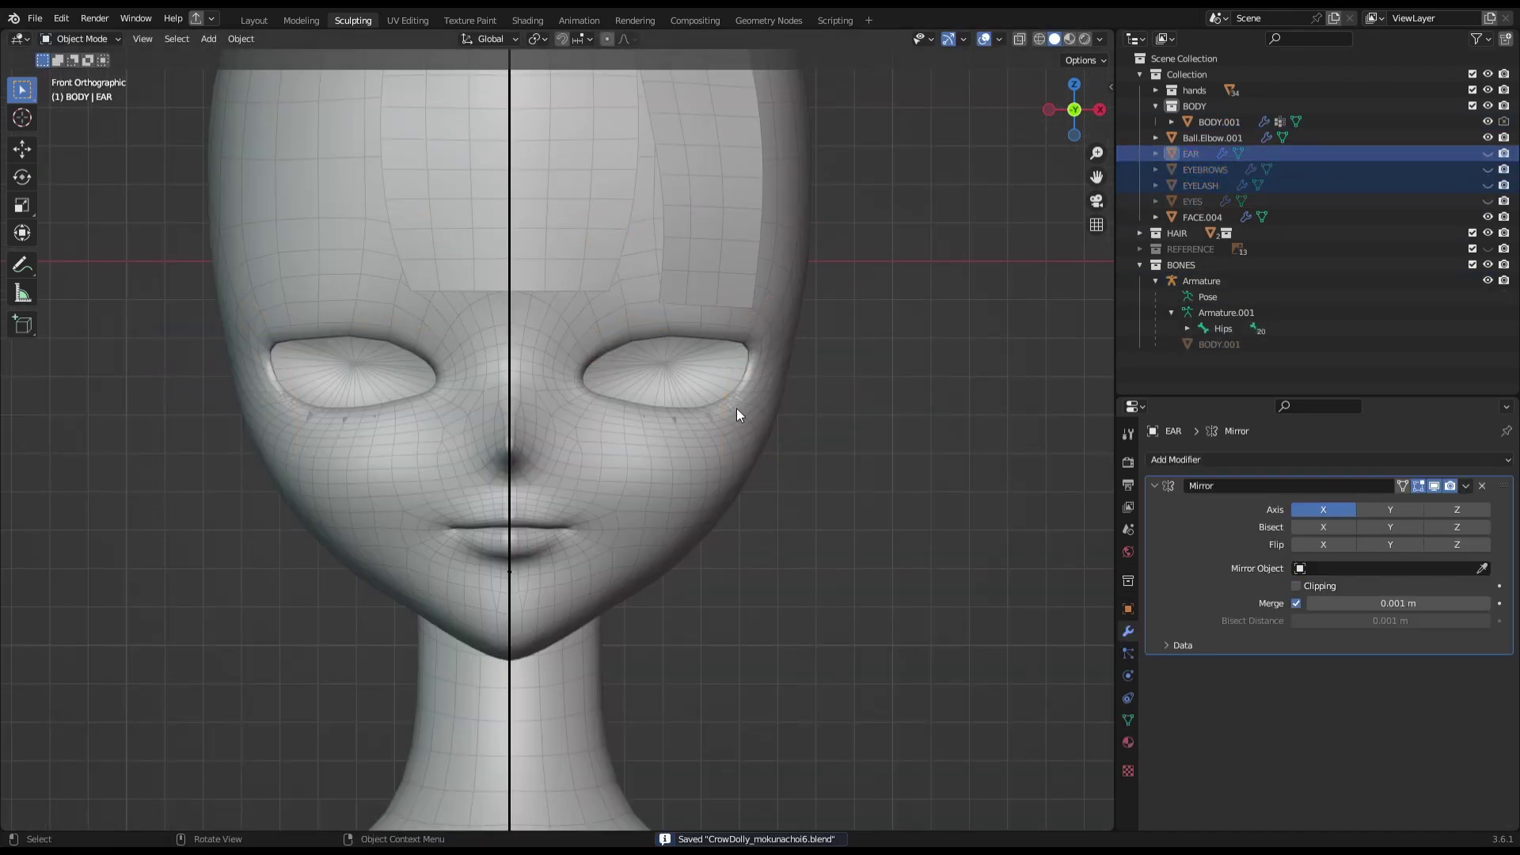
pyautogui.scroll(-5, 724, 391)
pyautogui.click(549, 350)
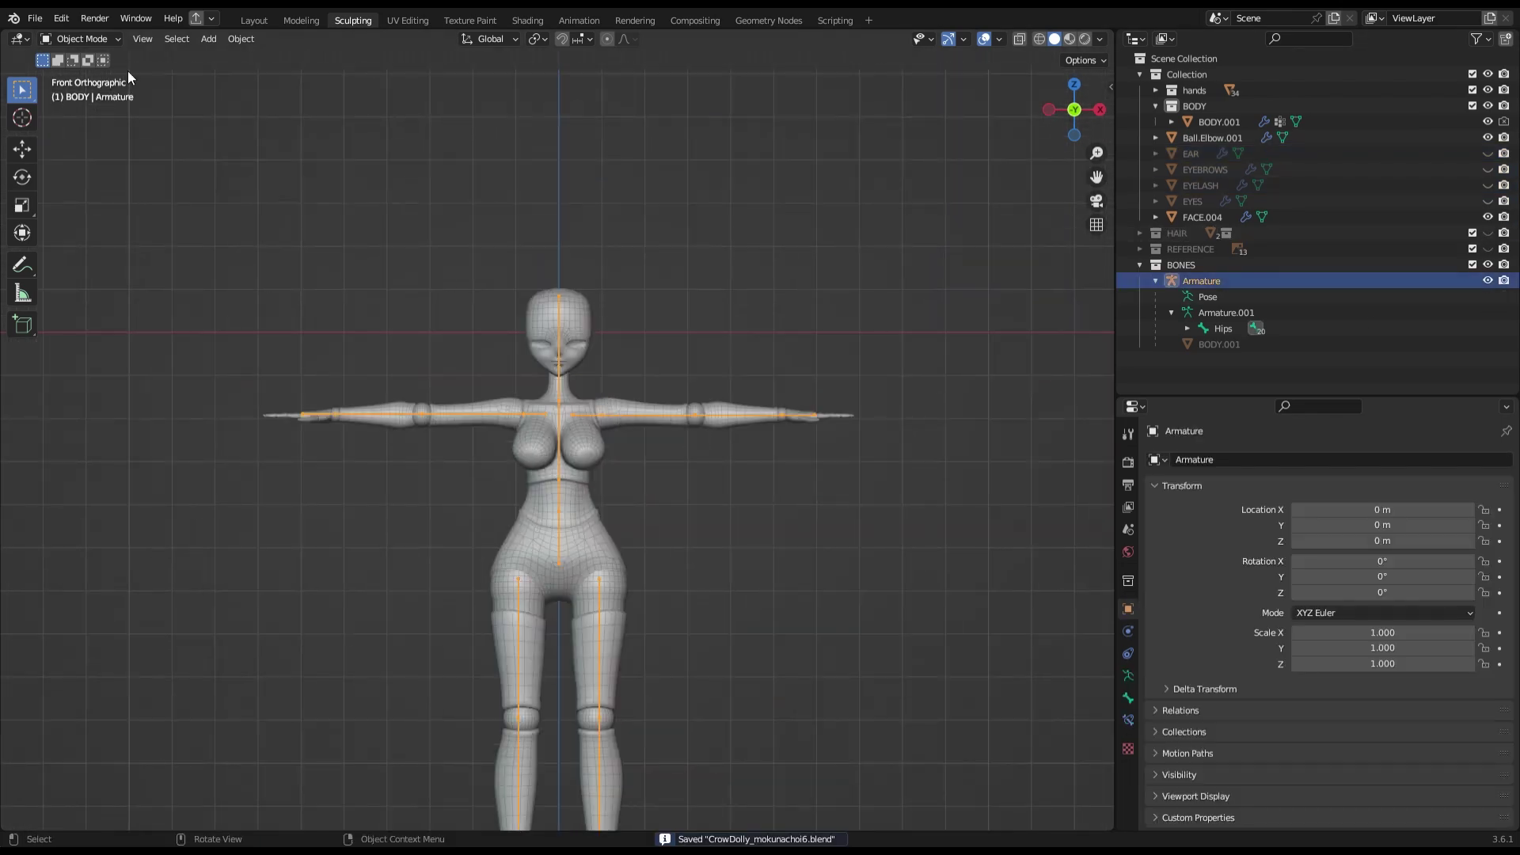
pyautogui.scroll(4, 448, 275)
pyautogui.click(512, 350)
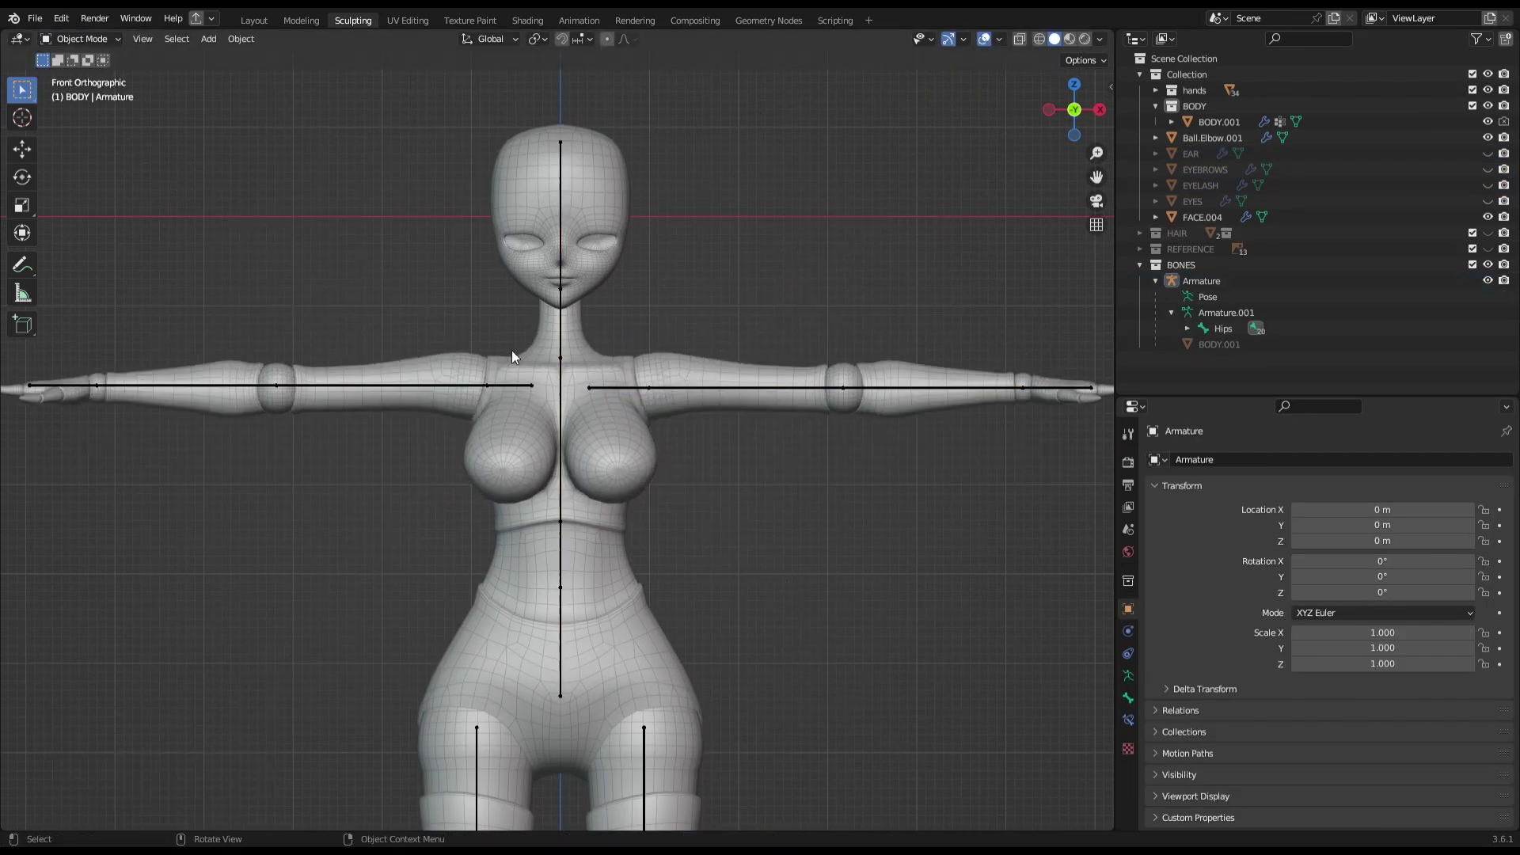
pyautogui.hotkey('ctrl', 's')
# Enter Edit Mode on the body mesh and bring up the vertex context menu.
pyautogui.press('Tab')
pyautogui.scroll(-2, 670, 285)
pyautogui.rightClick(670, 285)
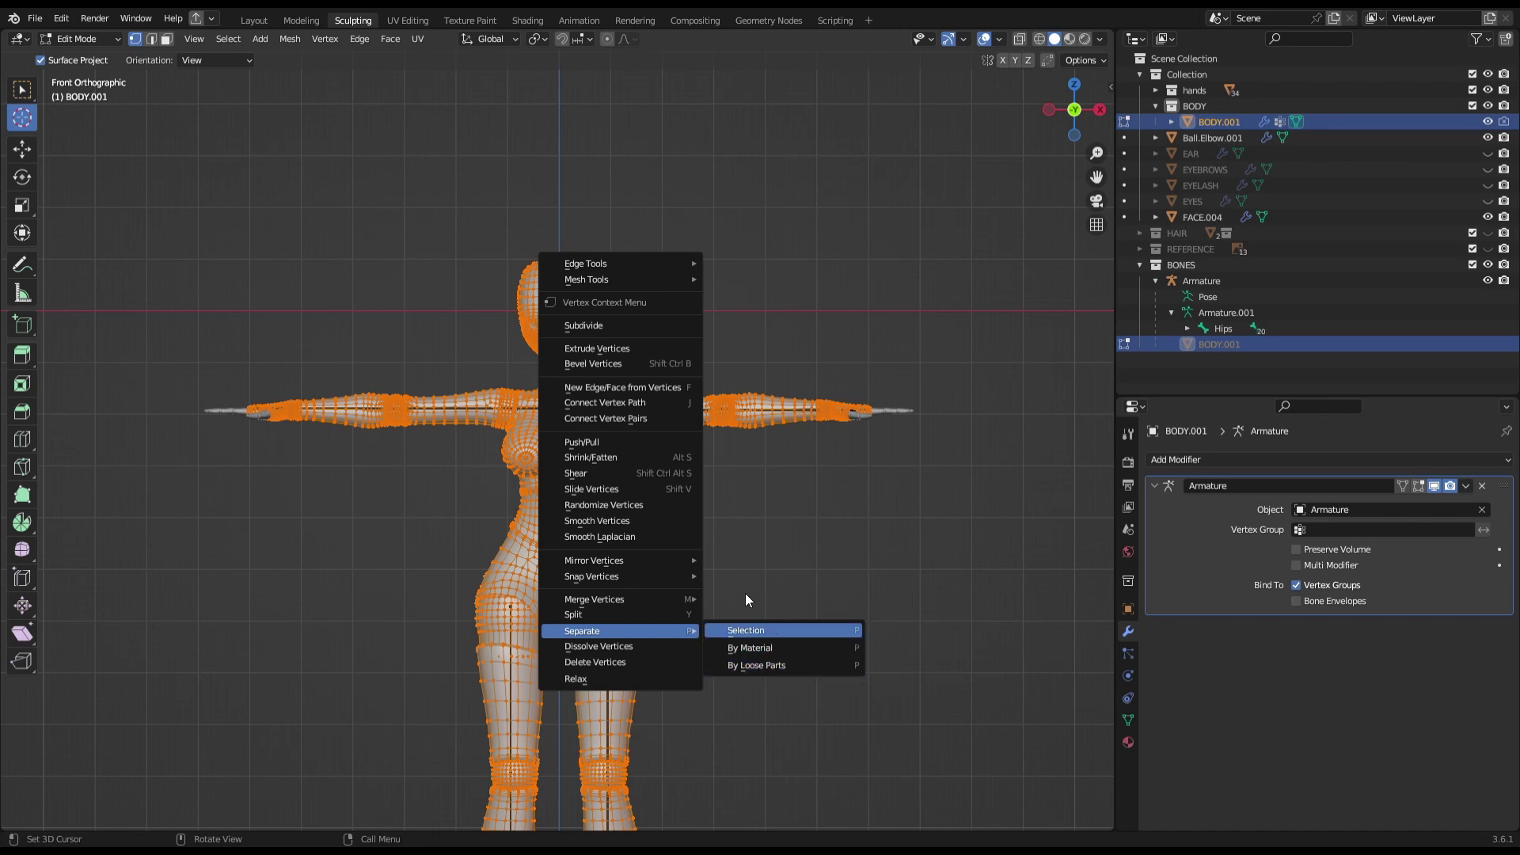
# Separate the body mesh into its loose parts and return to Object Mode.
pyautogui.press('w')
pyautogui.hotkey('alt', 'a')
pyautogui.press('l')
pyautogui.rightClick(639, 763)
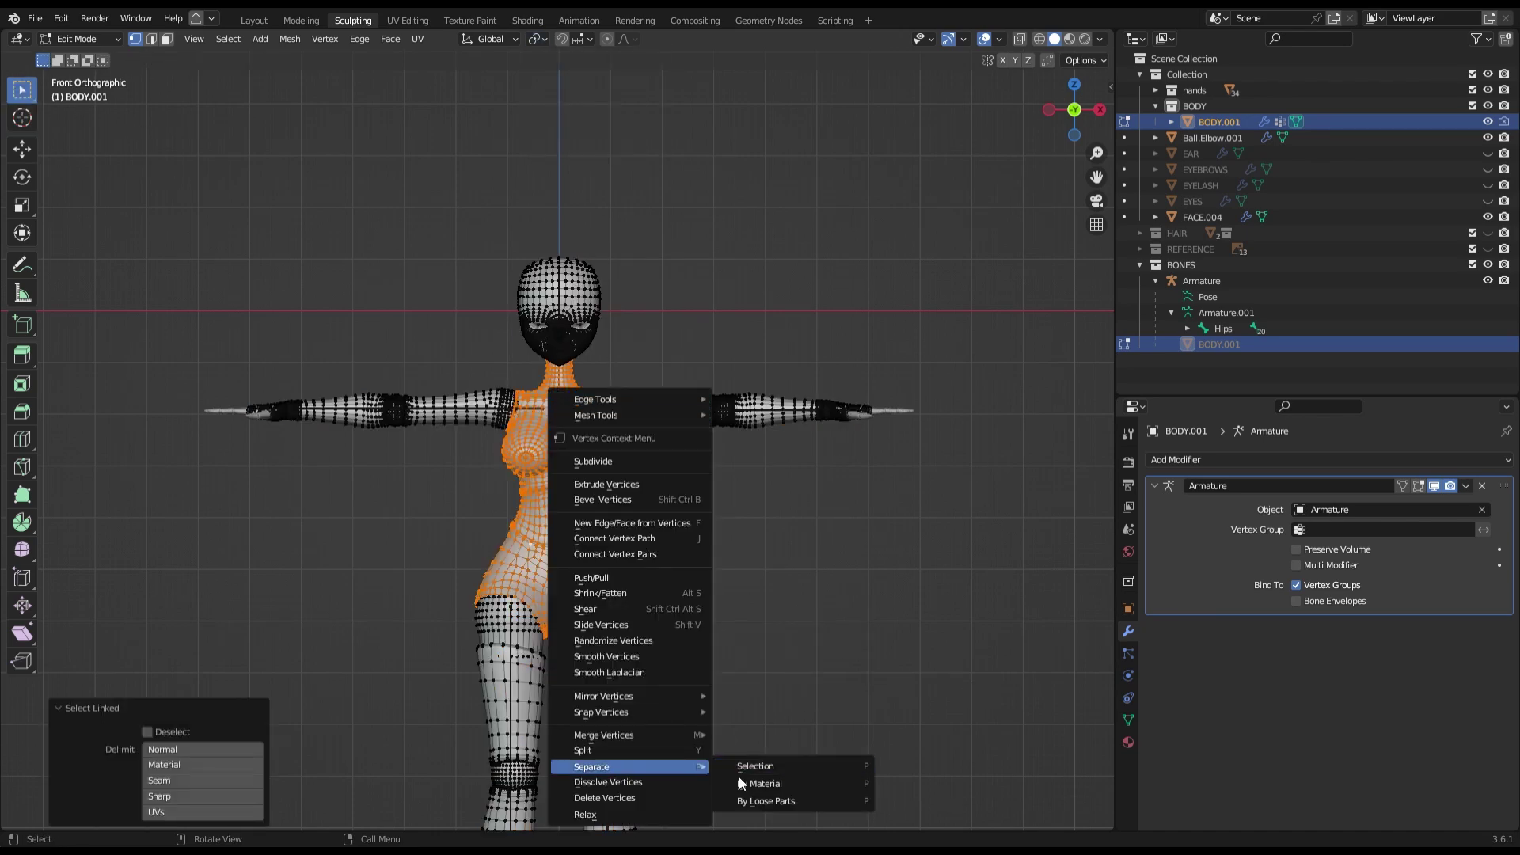
pyautogui.click(784, 794)
pyautogui.press('Tab')
# Join the two matching thigh pieces into one object.
pyautogui.rightClick(735, 438)
pyautogui.hotkey('ctrl', 'j')
pyautogui.click(542, 715)
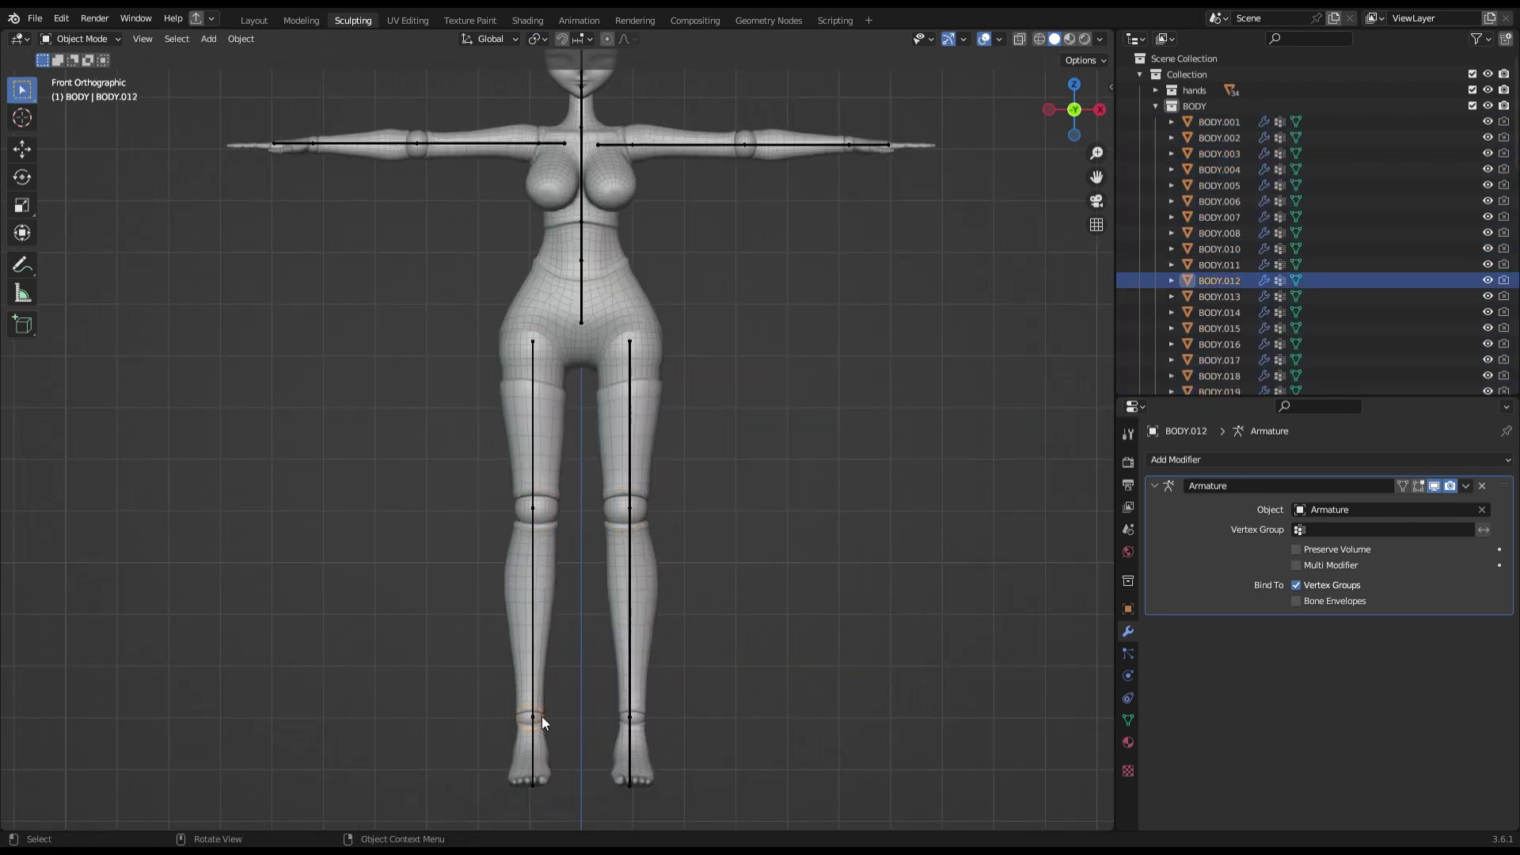
pyautogui.click(561, 440)
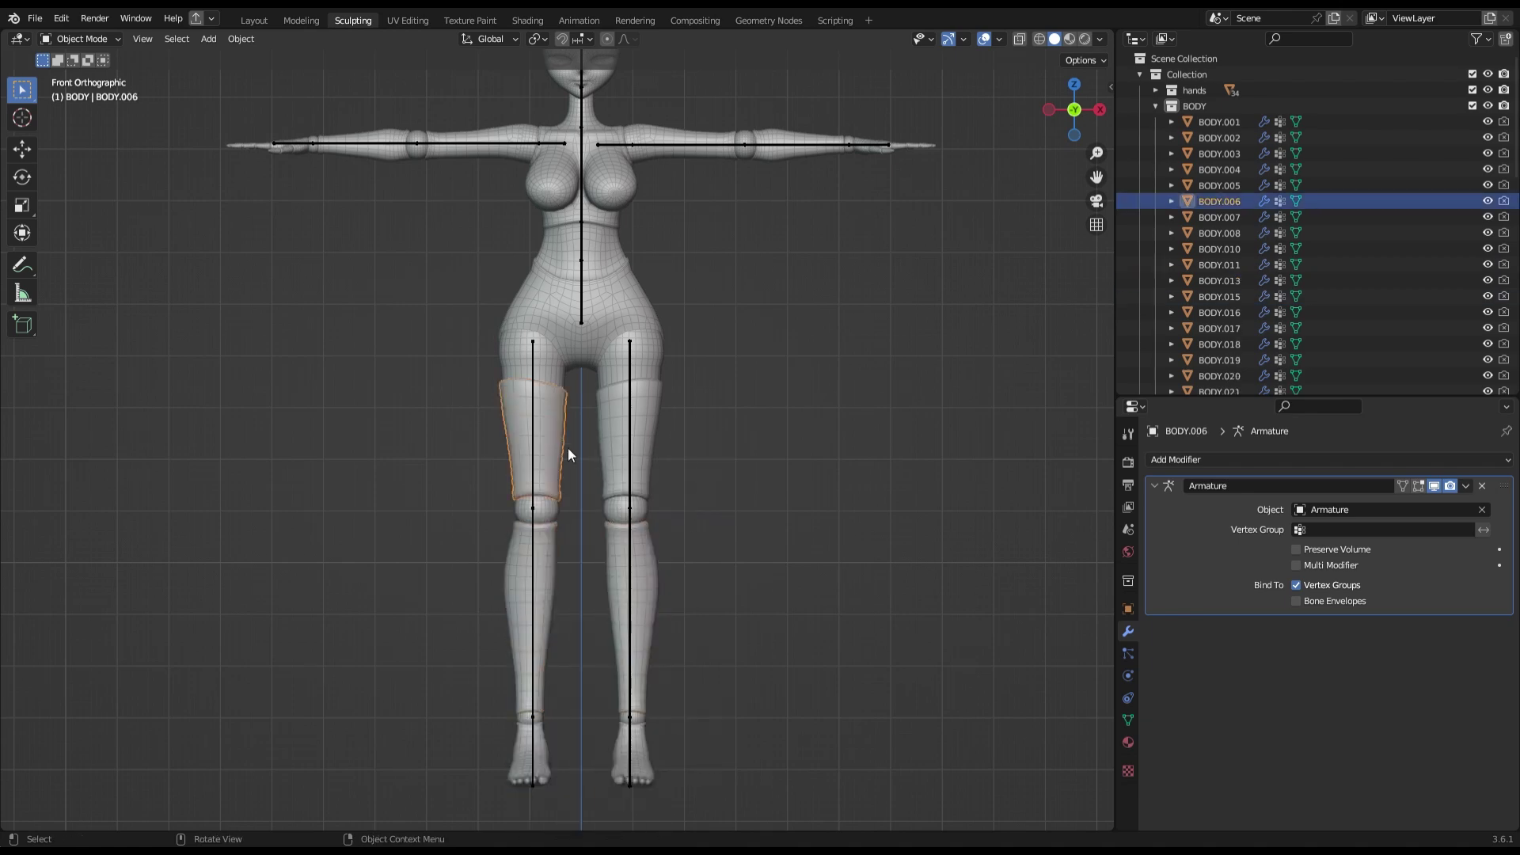
pyautogui.keyDown('shift'); pyautogui.click(608, 388); pyautogui.keyUp('shift')
pyautogui.hotkey('ctrl', 'j')
pyautogui.scroll(3, 591, 395)
# Join the paired upper-arm and forearm pieces, then save the file.
pyautogui.keyDown('shift'); pyautogui.click(443, 400); pyautogui.keyUp('shift')
pyautogui.rightClick(631, 343)
pyautogui.click(630, 343)
pyautogui.click(639, 380)
pyautogui.keyDown('shift'); pyautogui.click(745, 400); pyautogui.keyUp('shift')
pyautogui.rightClick(475, 312)
pyautogui.click(475, 312)
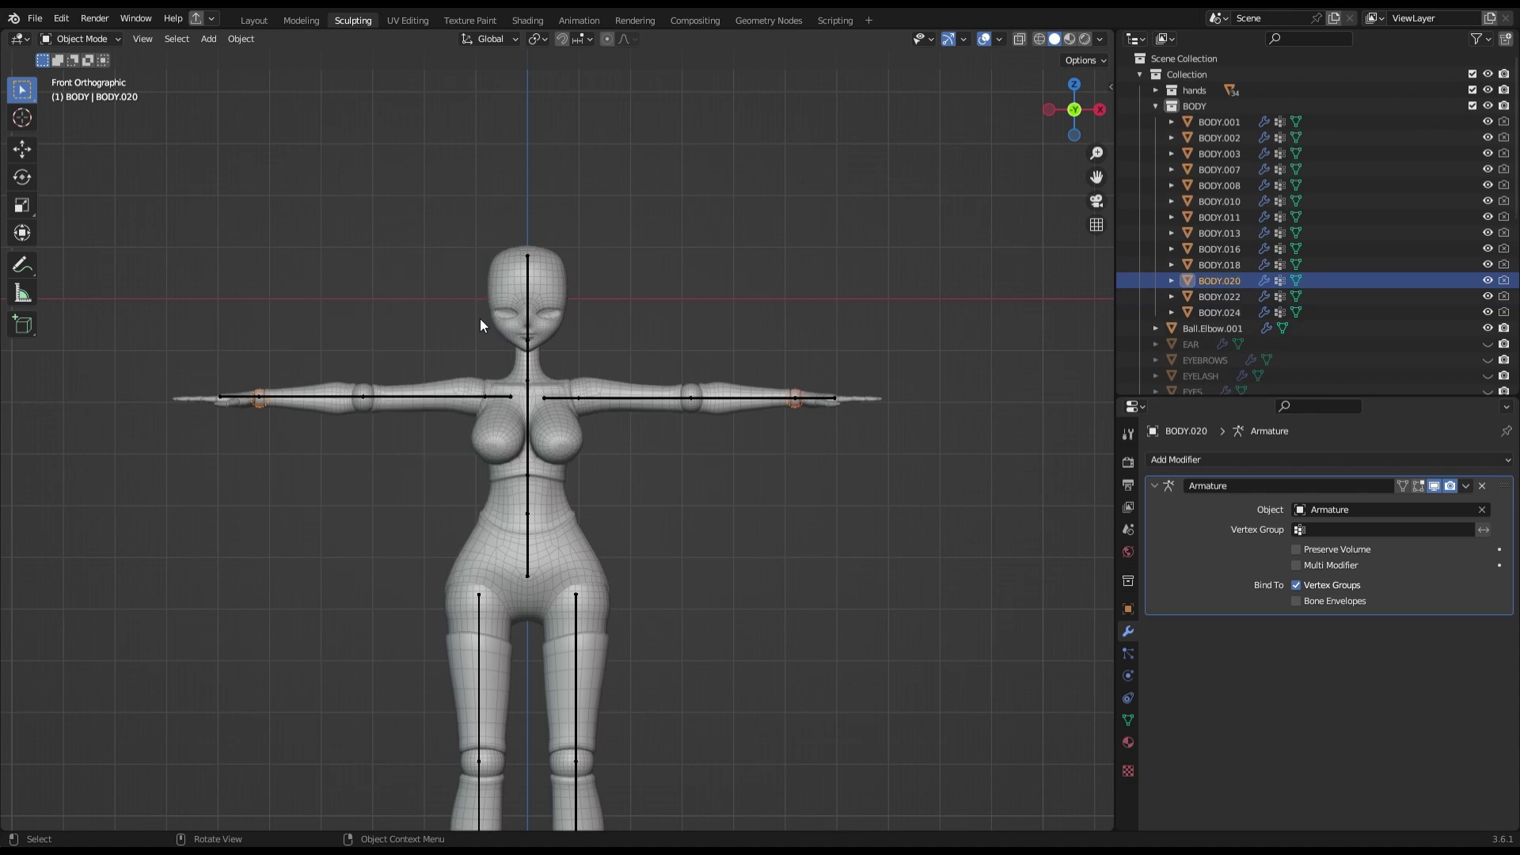
pyautogui.hotkey('ctrl', 's')
pyautogui.scroll(1, 480, 324)
# Put the torso piece into Weight Paint with the armature and inspect the Thigh.L weights.
pyautogui.click(564, 293)
pyautogui.click(860, 407)
pyautogui.click(524, 421)
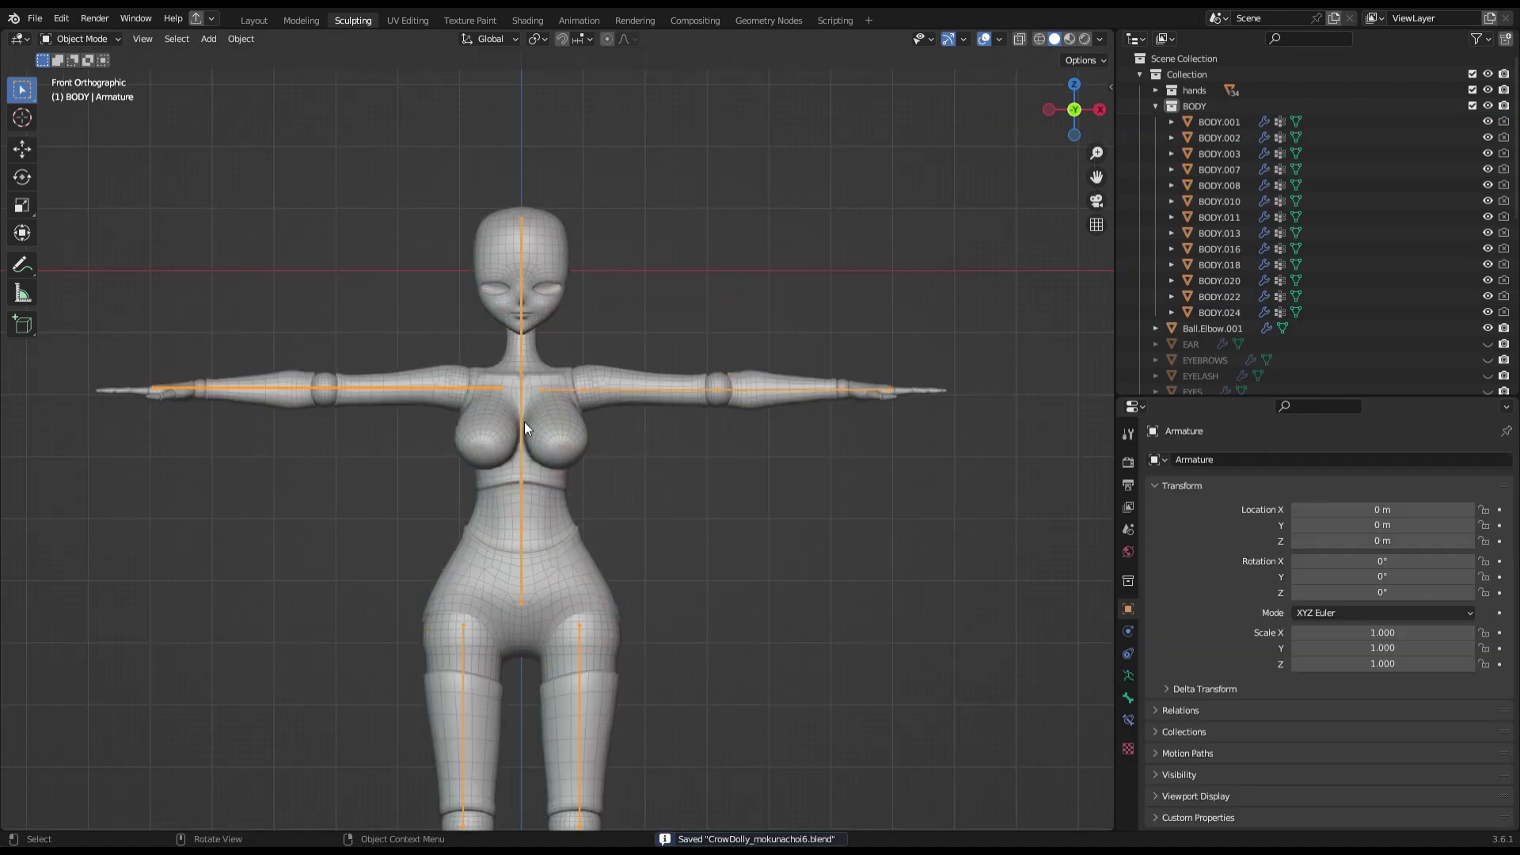
pyautogui.keyDown('shift'); pyautogui.click(543, 360); pyautogui.keyUp('shift')
pyautogui.hotkey('ctrl', 'Tab')
pyautogui.scroll(2, 543, 360)
pyautogui.keyDown('ctrl'); pyautogui.click(730, 679); pyautogui.keyUp('ctrl')
pyautogui.keyDown('ctrl'); pyautogui.click(634, 713); pyautogui.keyUp('ctrl')
# In right side view, undo the leg pose change and select the left shin bone.
pyautogui.press('KP_3')
pyautogui.scroll(-2, 909, 414)
pyautogui.hotkey('ctrl', 'z')
pyautogui.keyDown('ctrl'); pyautogui.click(634, 624); pyautogui.keyUp('ctrl')
pyautogui.scroll(2, 634, 624)
# Switch knee piece BODY.010 into Weight Paint showing the Thigh.L weights.
pyautogui.click(85, 57)
pyautogui.click(625, 593)
pyautogui.hotkey('ctrl', 'Tab')
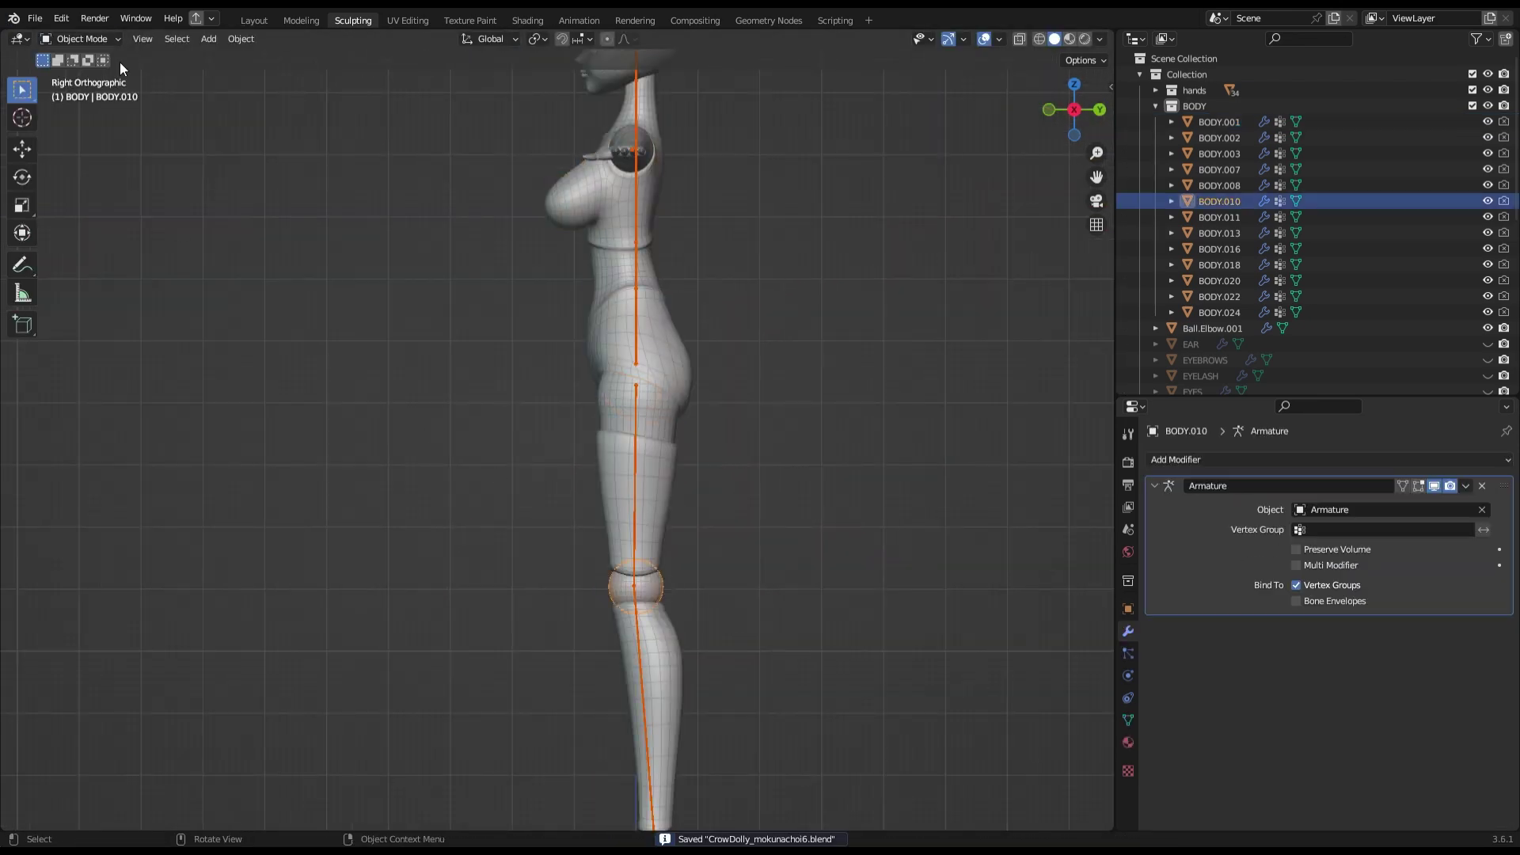
pyautogui.scroll(3, 602, 570)
pyautogui.click(1128, 434)
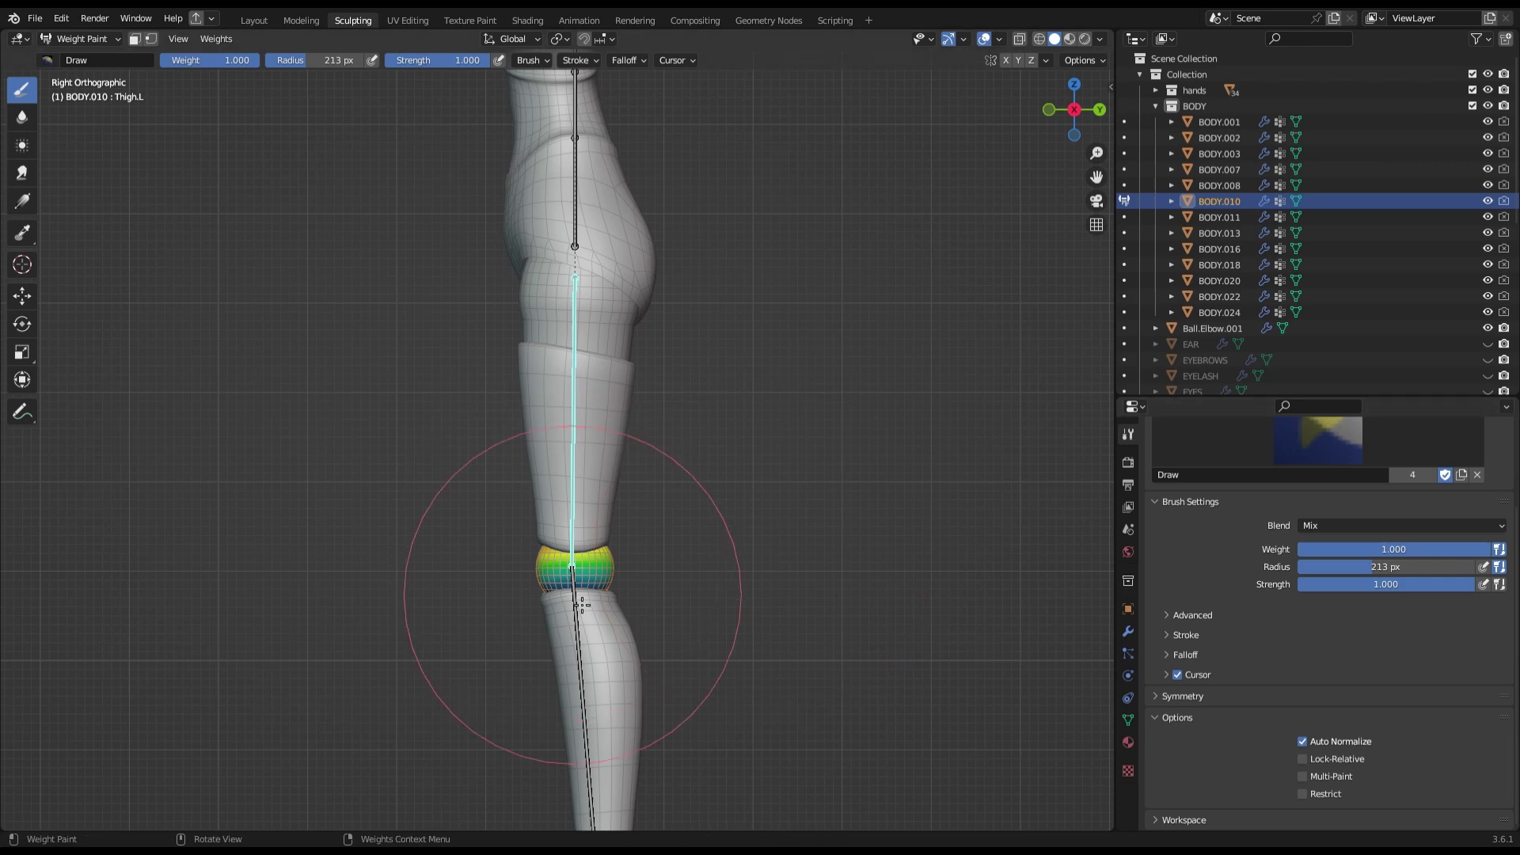
# Set brush symmetry to Mirror Vertex Groups and review advanced and falloff brush settings.
pyautogui.scroll(-3, 570, 576)
pyautogui.moveTo(570, 577); pyautogui.dragTo(695, 594, button='middle')
pyautogui.scroll(3, 752, 553)
pyautogui.moveTo(625, 559)
pyautogui.mouseDown(button='middle')
pyautogui.moveTo(911, 554)
pyautogui.moveTo(633, 547)
pyautogui.mouseUp(button='middle')
pyautogui.moveTo(366, 457); pyautogui.dragTo(691, 542, button='middle')
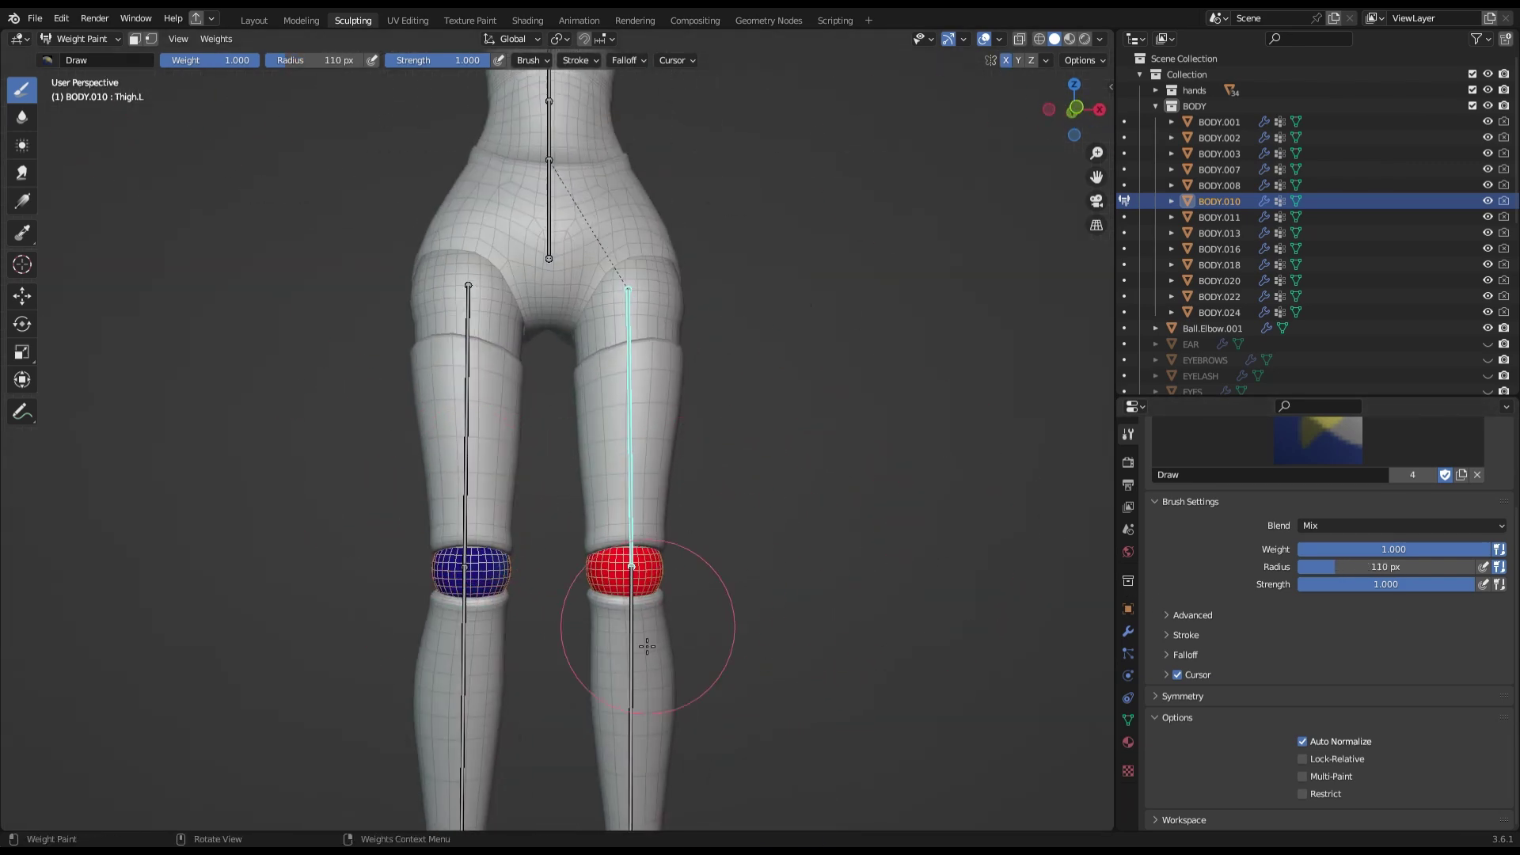
pyautogui.click(1183, 696)
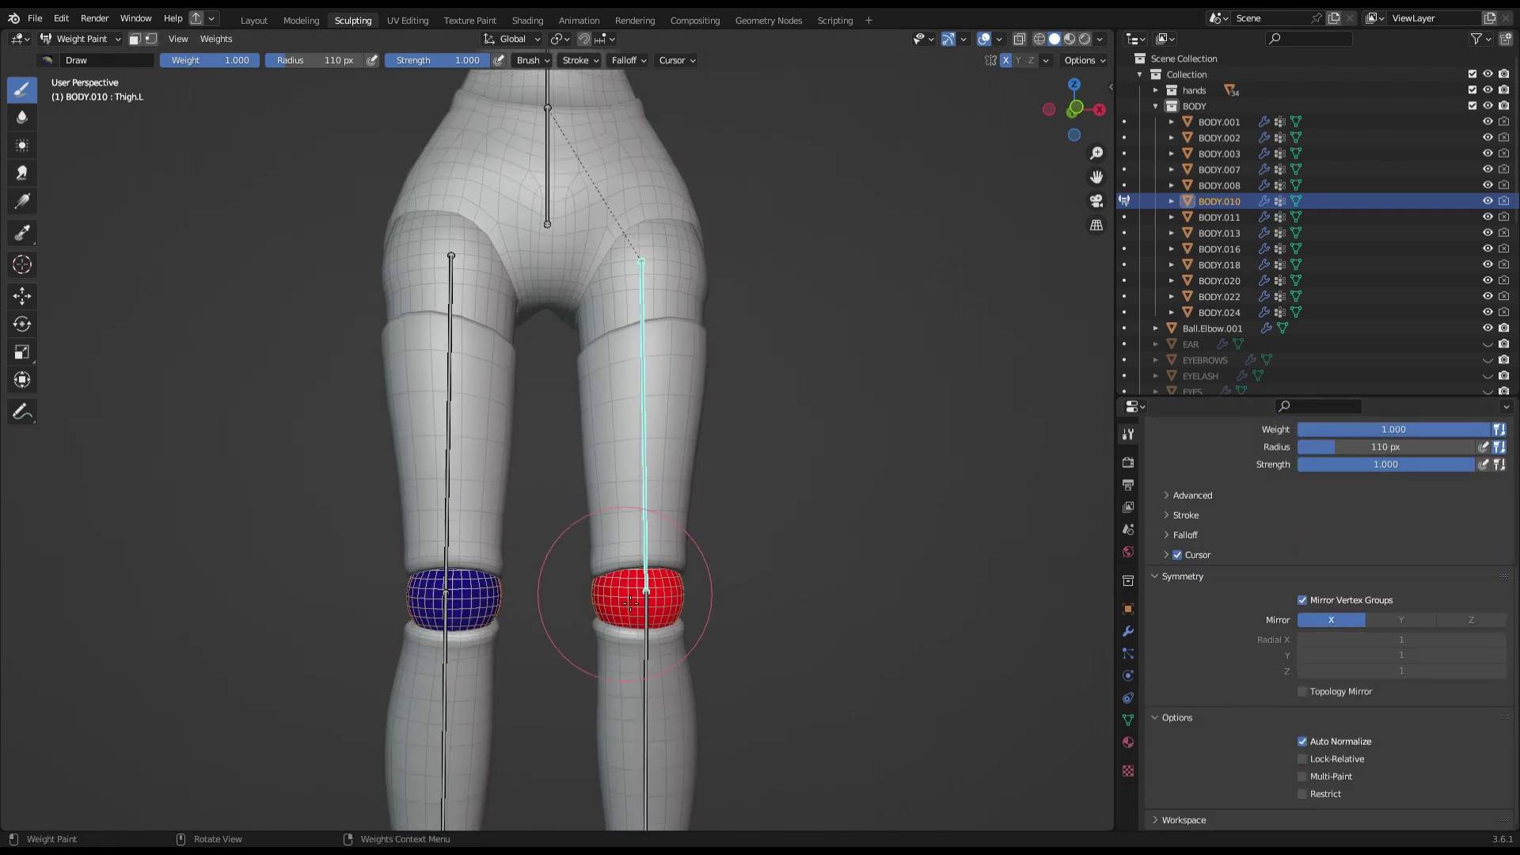
pyautogui.moveTo(631, 602); pyautogui.dragTo(911, 602, button='middle')
pyautogui.scroll(5, 1341, 560)
pyautogui.click(1192, 602)
pyautogui.click(1185, 644)
pyautogui.scroll(-4, 1307, 633)
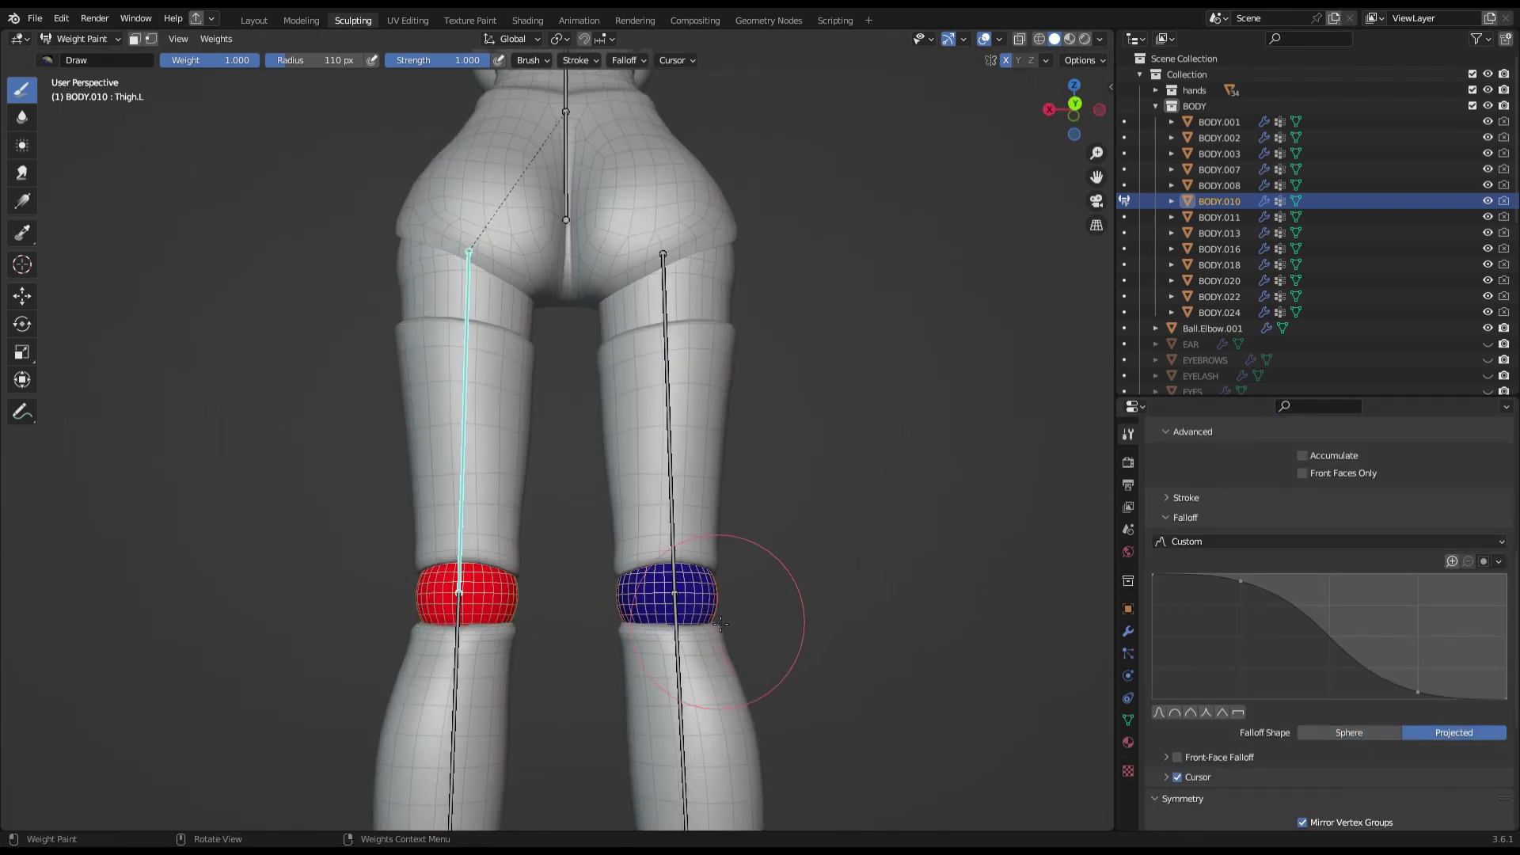
# Test the knee by bending the shin bone, undo the bend, and save.
pyautogui.moveTo(436, 605); pyautogui.dragTo(716, 602, button='middle')
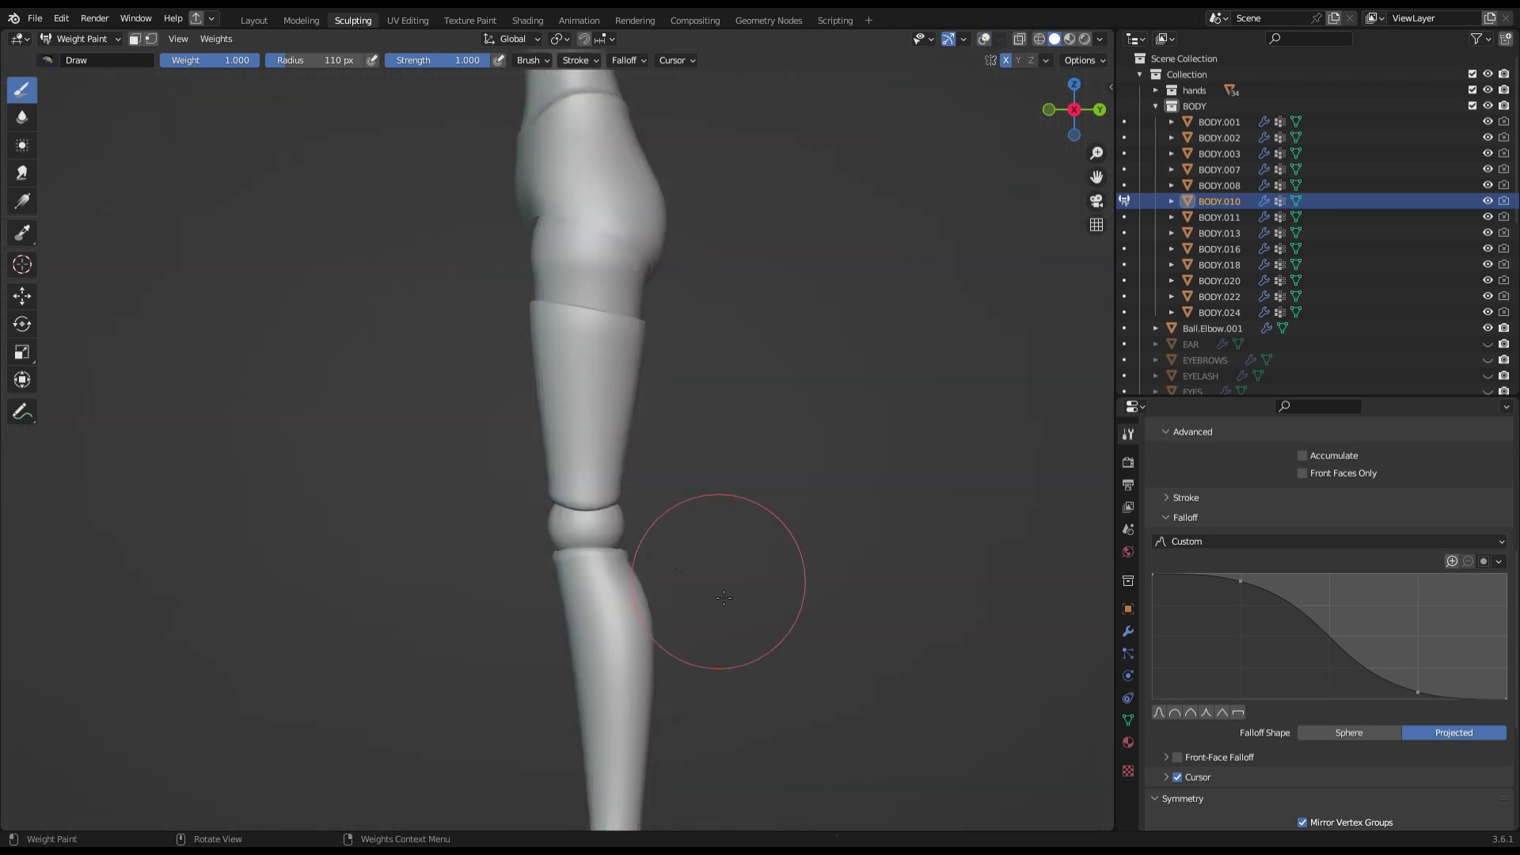
pyautogui.press('r')
pyautogui.click(899, 220)
pyautogui.hotkey('ctrl', 'z')
pyautogui.moveTo(899, 220); pyautogui.dragTo(712, 395, button='middle')
pyautogui.press('KP_3')
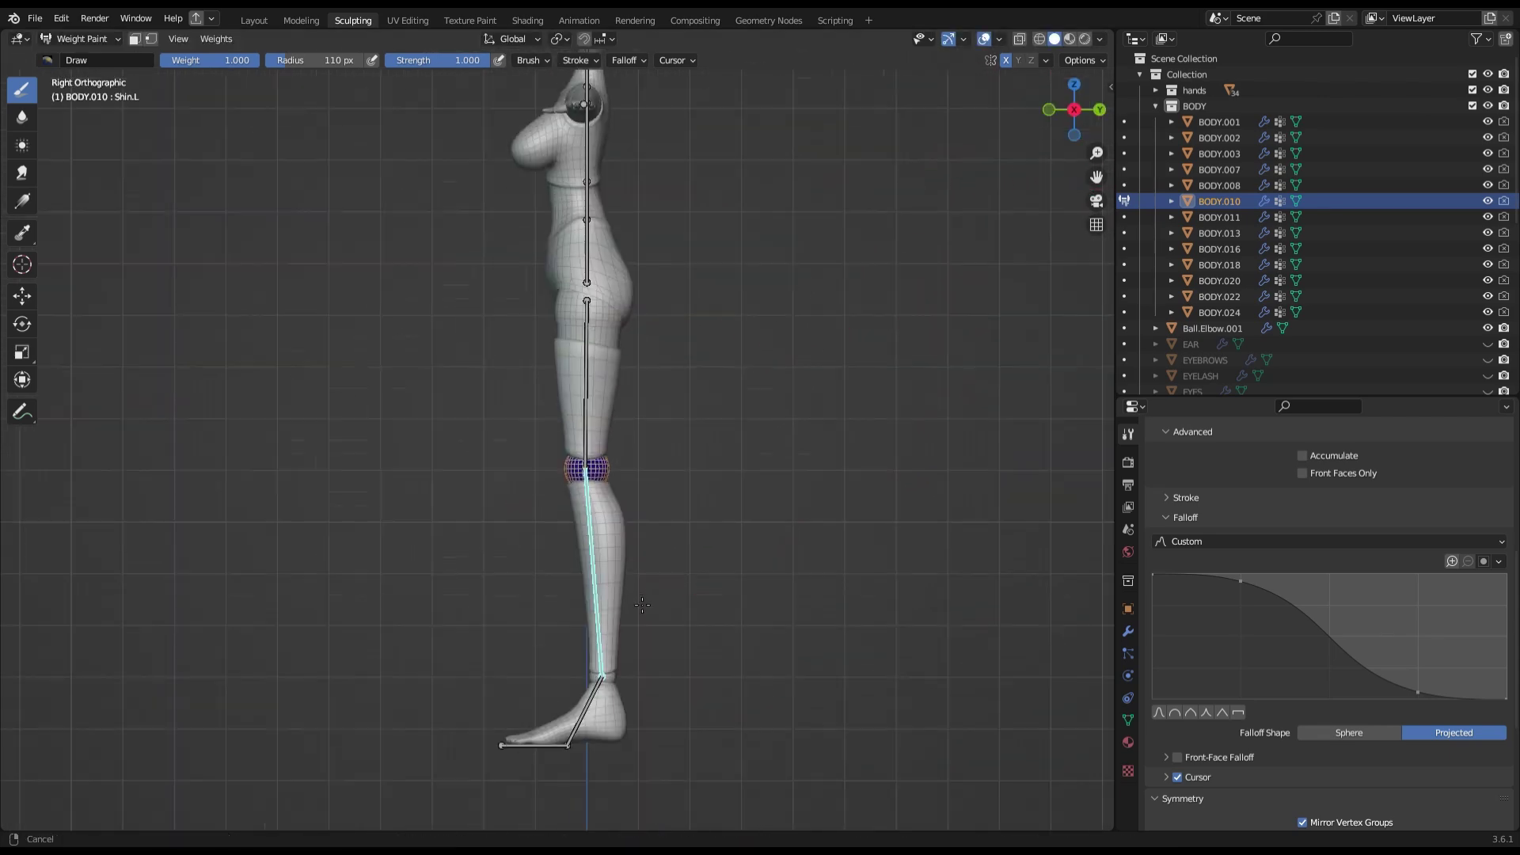
pyautogui.hotkey('ctrl', 's')
# Put shin piece BODY.013 into Weight Paint for Shin.L and save the file.
pyautogui.click(596, 492)
pyautogui.scroll(-3, 643, 365)
pyautogui.click(554, 475)
pyautogui.click(79, 39)
pyautogui.click(87, 127)
pyautogui.moveTo(554, 475)
pyautogui.mouseDown(button='middle')
pyautogui.moveTo(614, 589)
pyautogui.moveTo(633, 554)
pyautogui.mouseUp(button='middle')
pyautogui.scroll(-10, 1305, 711)
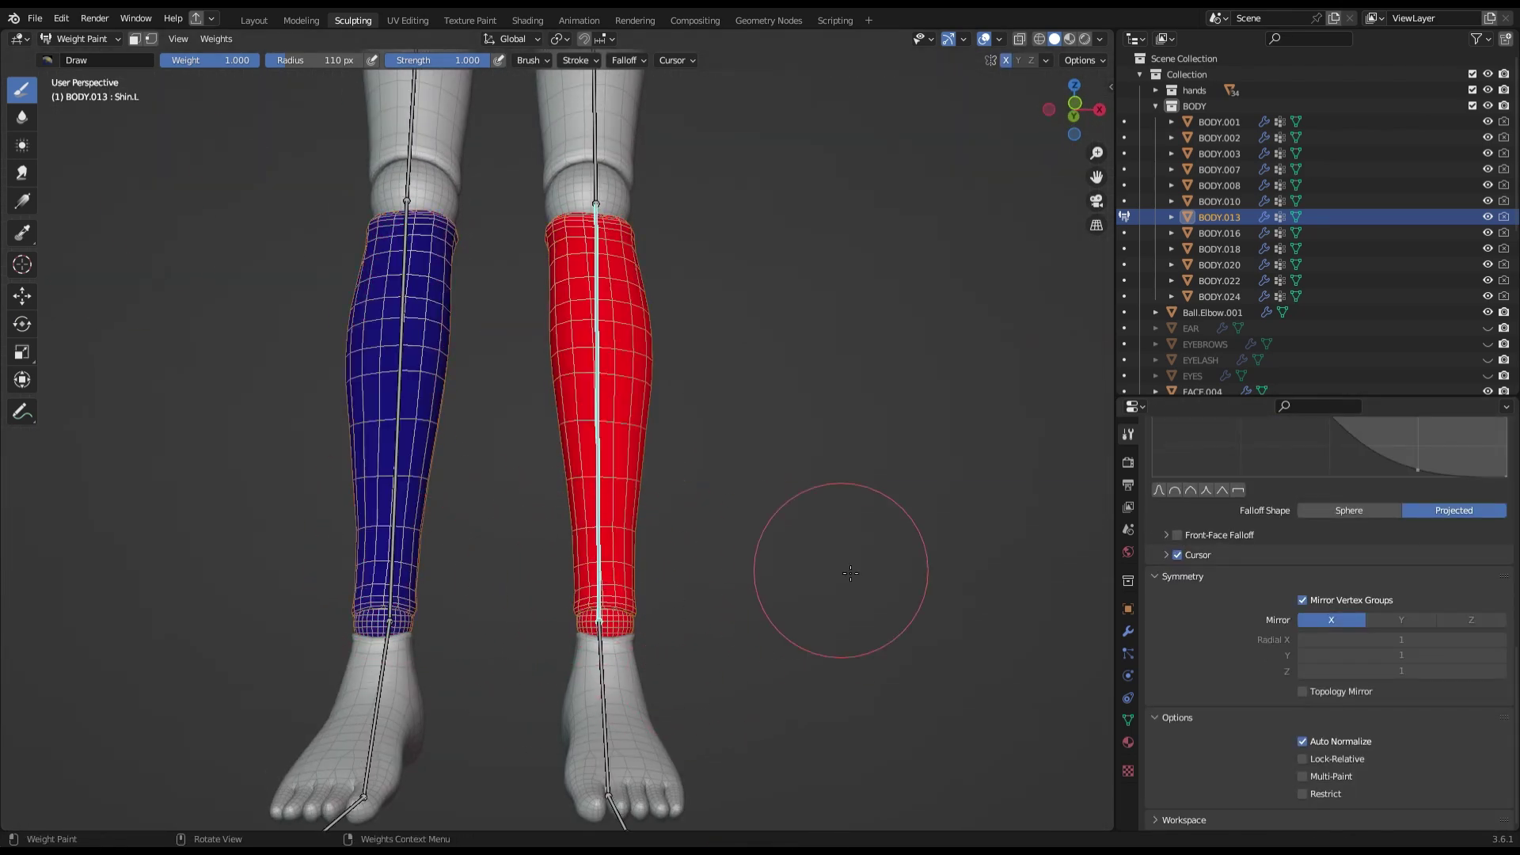
pyautogui.hotkey('ctrl', 's')
pyautogui.moveTo(851, 572); pyautogui.dragTo(560, 679, button='middle')
pyautogui.scroll(-4, 560, 678)
pyautogui.moveTo(560, 475); pyautogui.dragTo(746, 271, button='middle')
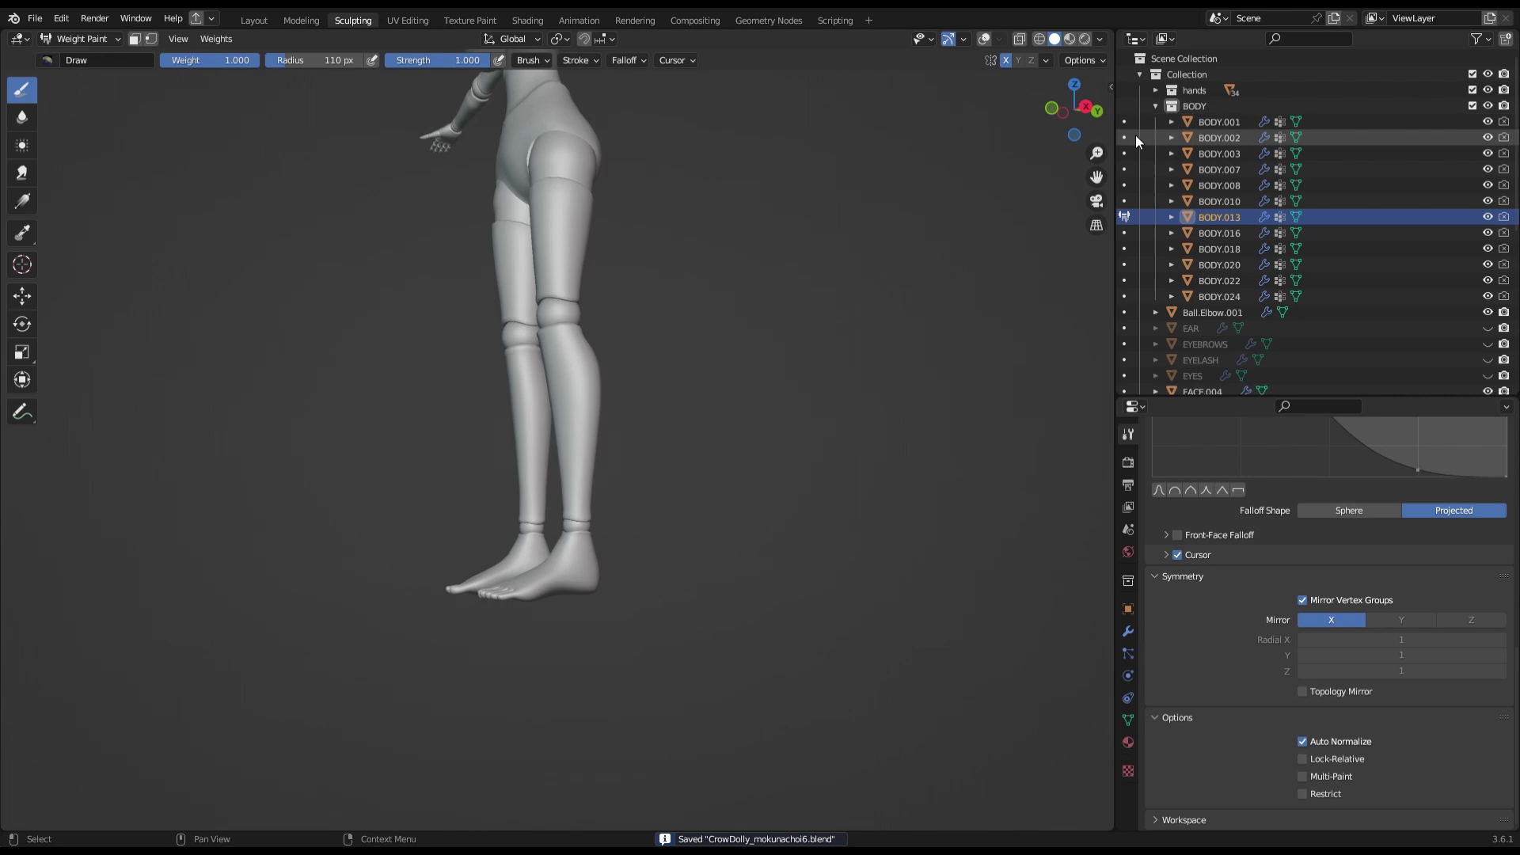
# Select the spine bone and view the rig from the front, cancelling a trial rotation.
pyautogui.click(1074, 111)
pyautogui.press('KP_1')
pyautogui.scroll(3, 606, 376)
pyautogui.press('r')
pyautogui.press('Escape')
pyautogui.scroll(-3, 606, 375)
pyautogui.scroll(3, 618, 408)
# Try raising the arms at the left shoulder bone, then undo back to the T-pose.
pyautogui.keyDown('ctrl'); pyautogui.click(618, 408); pyautogui.keyUp('ctrl')
pyautogui.press('r')
pyautogui.click(806, 192)
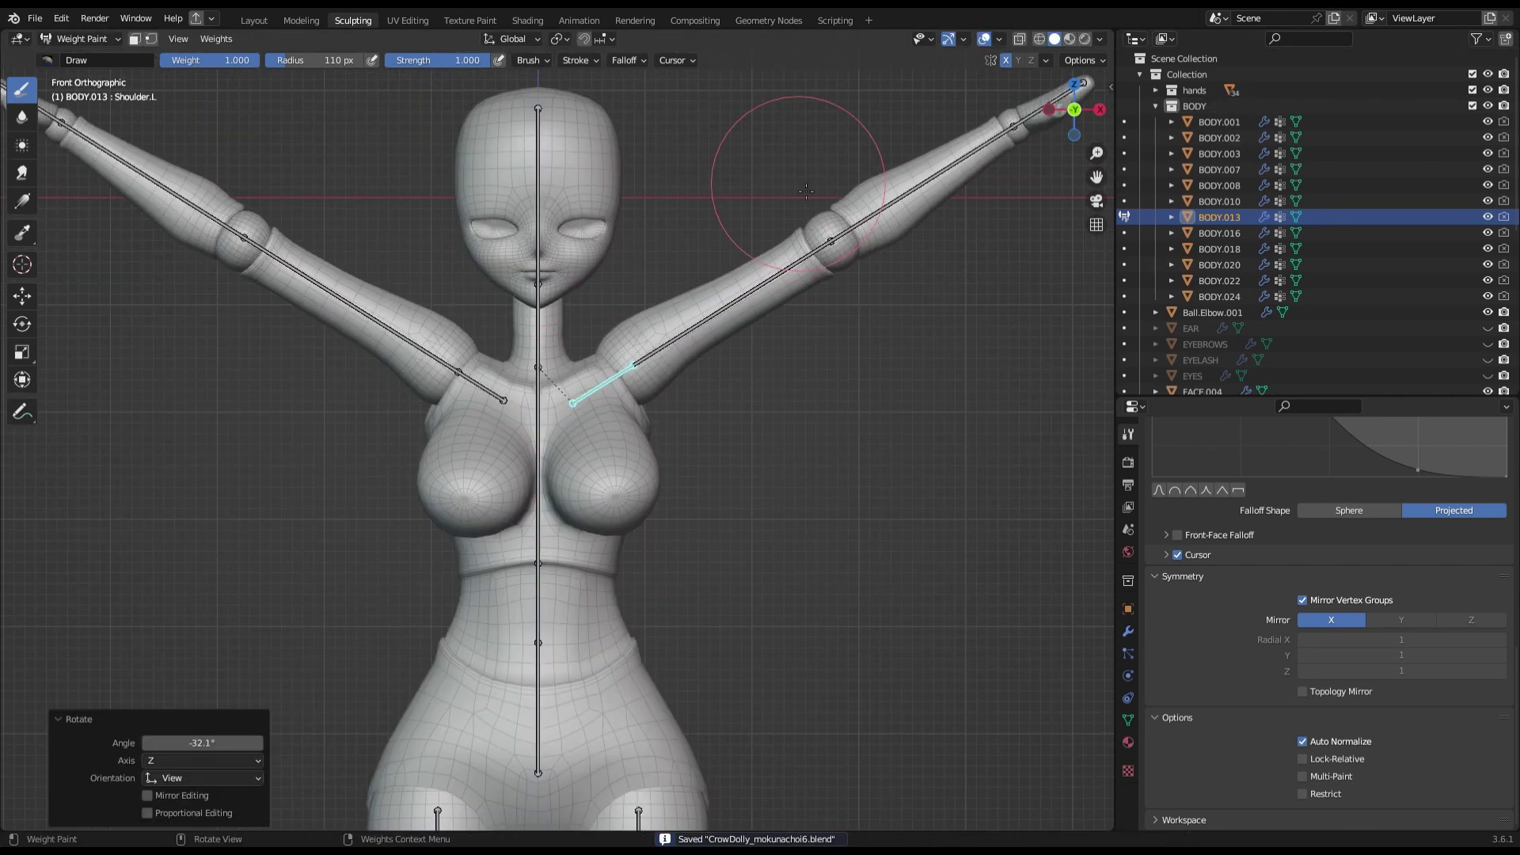
pyautogui.hotkey('ctrl', 'z')
pyautogui.click(79, 38)
# In BODY.001 weight painting, paint the breasts with full Chest weight using X mirroring.
pyautogui.click(83, 122)
pyautogui.keyDown('ctrl'); pyautogui.click(535, 475); pyautogui.keyUp('ctrl')
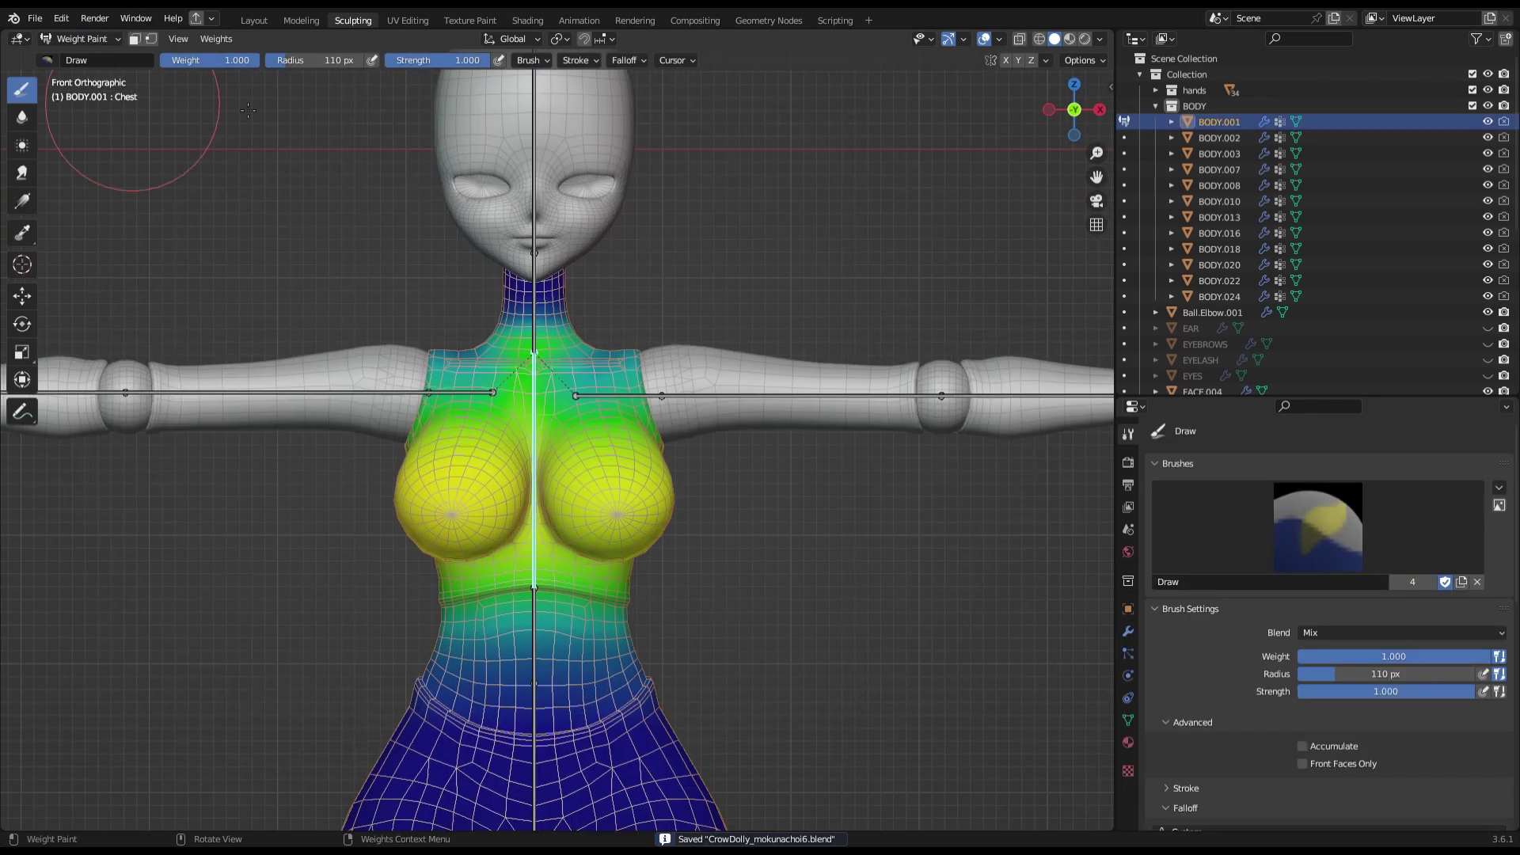
pyautogui.moveTo(459, 499); pyautogui.dragTo(424, 560)
pyautogui.hotkey('ctrl', 'z')
pyautogui.scroll(-5, 1330, 633)
pyautogui.click(1331, 783)
pyautogui.click(459, 513)
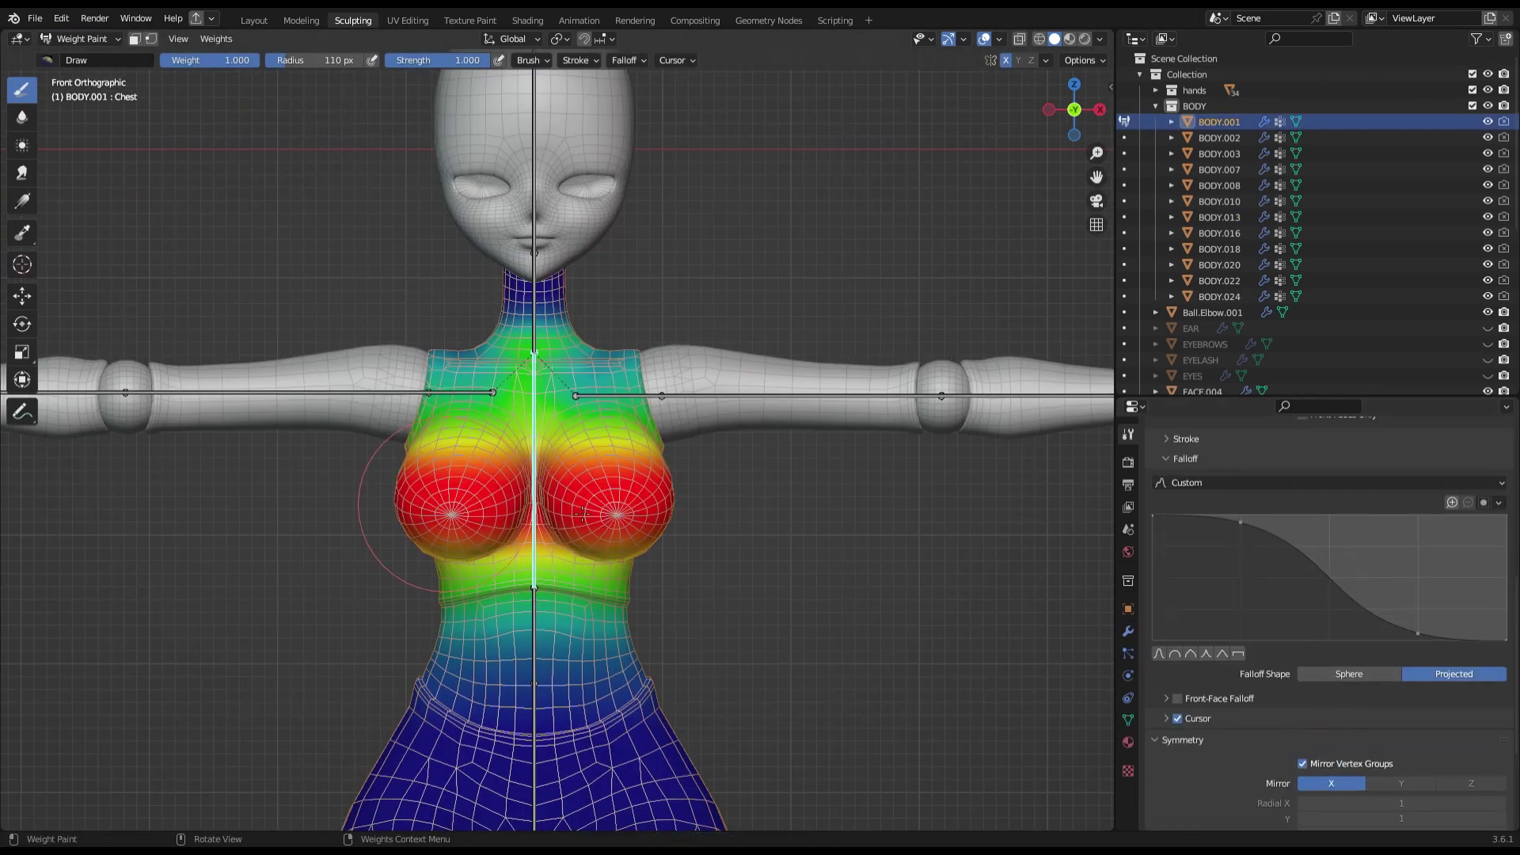
# Raise the arms on the left shoulder bone to test Shoulder weights, then clear the pose.
pyautogui.keyDown('ctrl'); pyautogui.click(618, 395); pyautogui.keyUp('ctrl')
pyautogui.press('r')
pyautogui.click(750, 333)
pyautogui.click(564, 640)
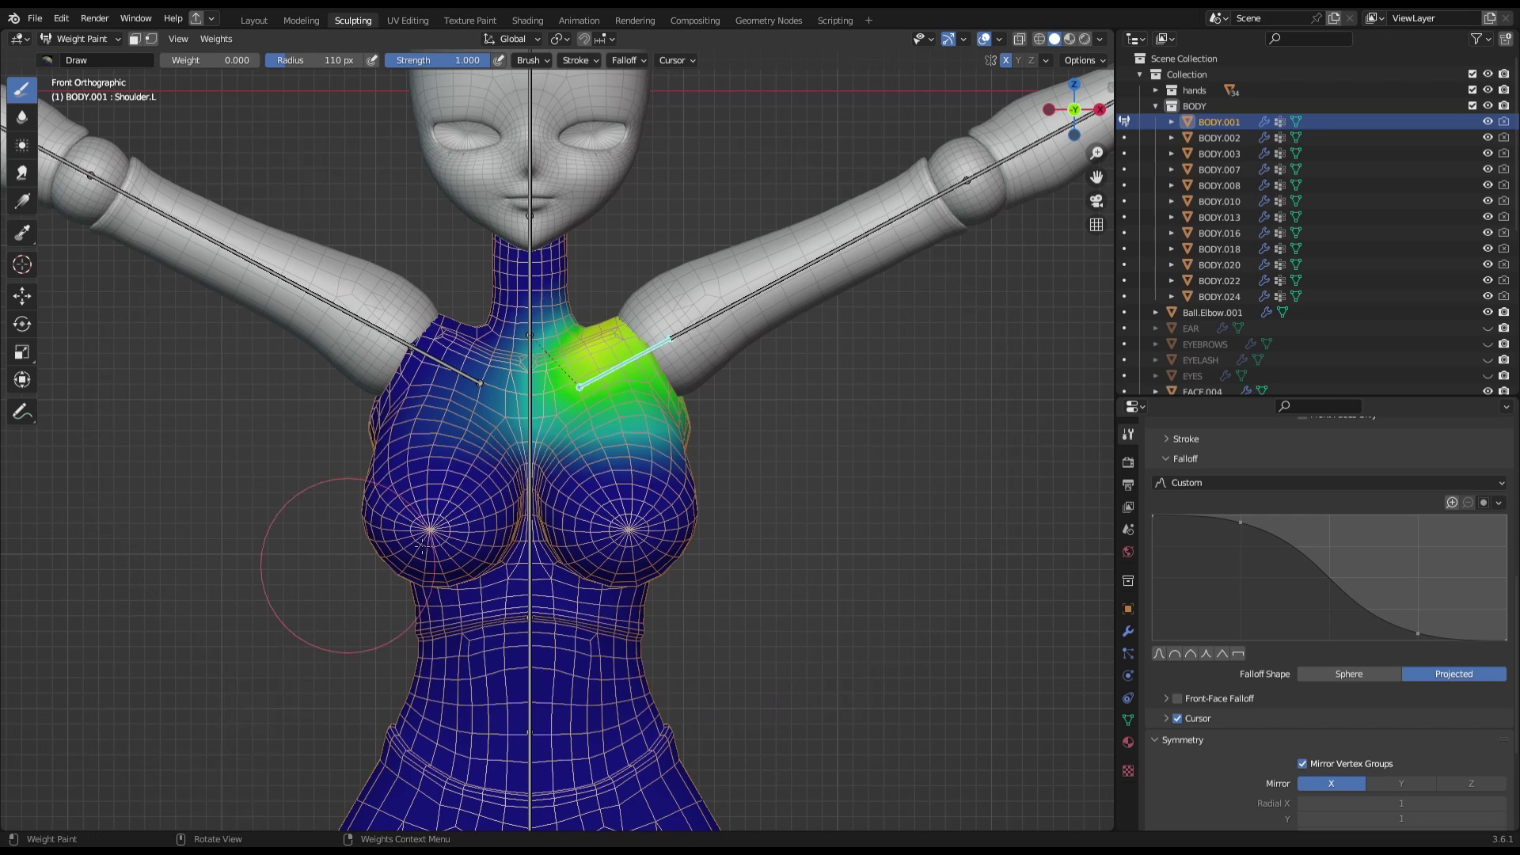
pyautogui.keyDown('ctrl'); pyautogui.click(459, 372); pyautogui.keyUp('ctrl')
pyautogui.keyDown('ctrl'); pyautogui.click(776, 499); pyautogui.keyUp('ctrl')
pyautogui.hotkey('alt', 'r')
# Save, then put the upper arm piece into Weight Paint mode.
pyautogui.hotkey('ctrl', 's')
pyautogui.hotkey('ctrl', 'Tab')
pyautogui.keyDown('shift'); pyautogui.moveTo(773, 399); pyautogui.dragTo(507, 416, button='middle'); pyautogui.keyUp('shift')
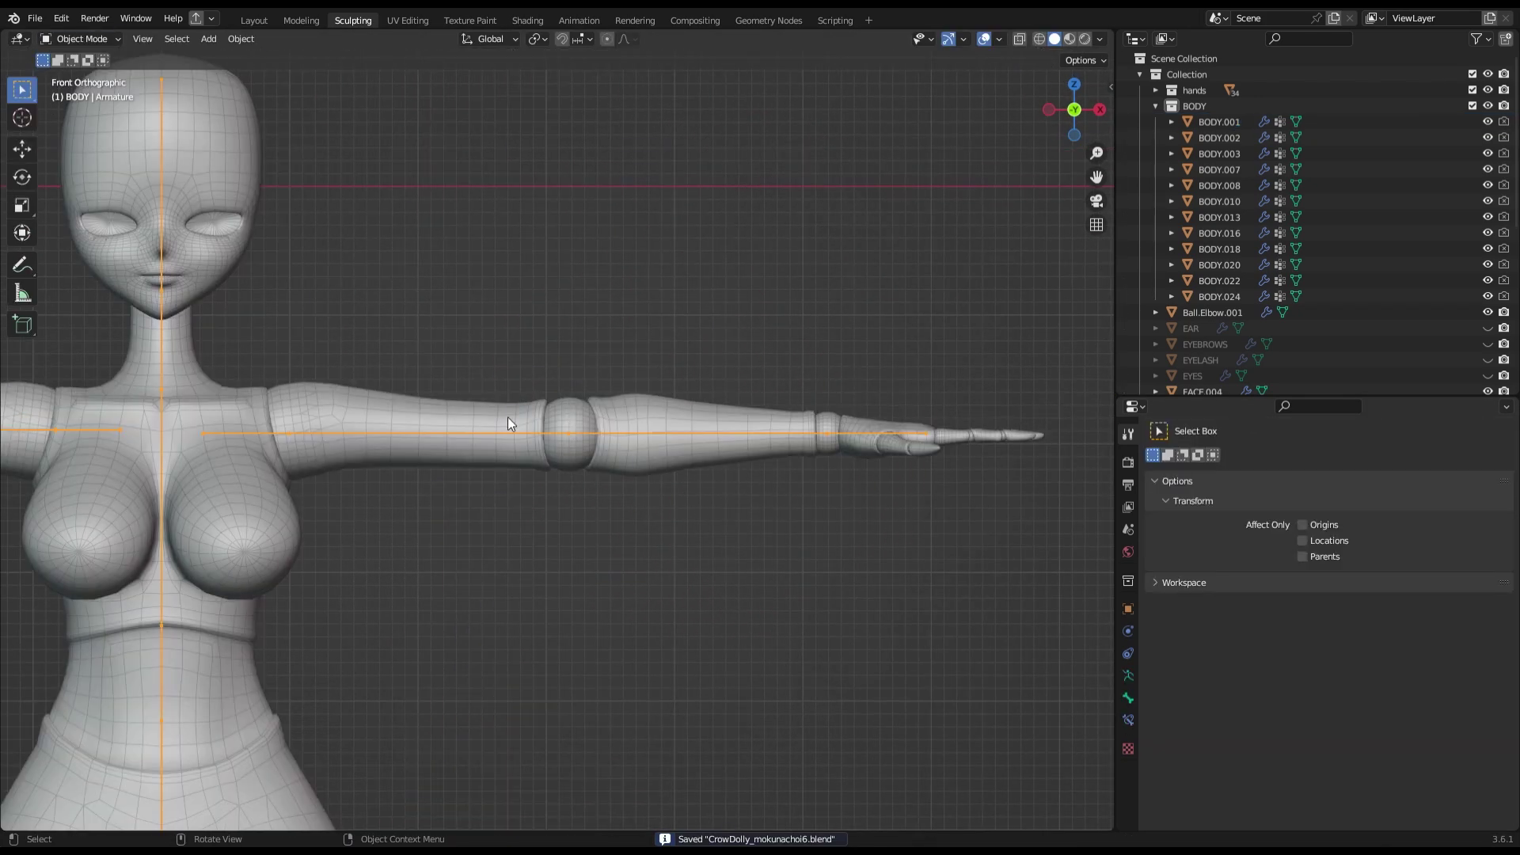
pyautogui.scroll(-3, 776, 392)
pyautogui.scroll(4, 618, 348)
pyautogui.click(79, 38)
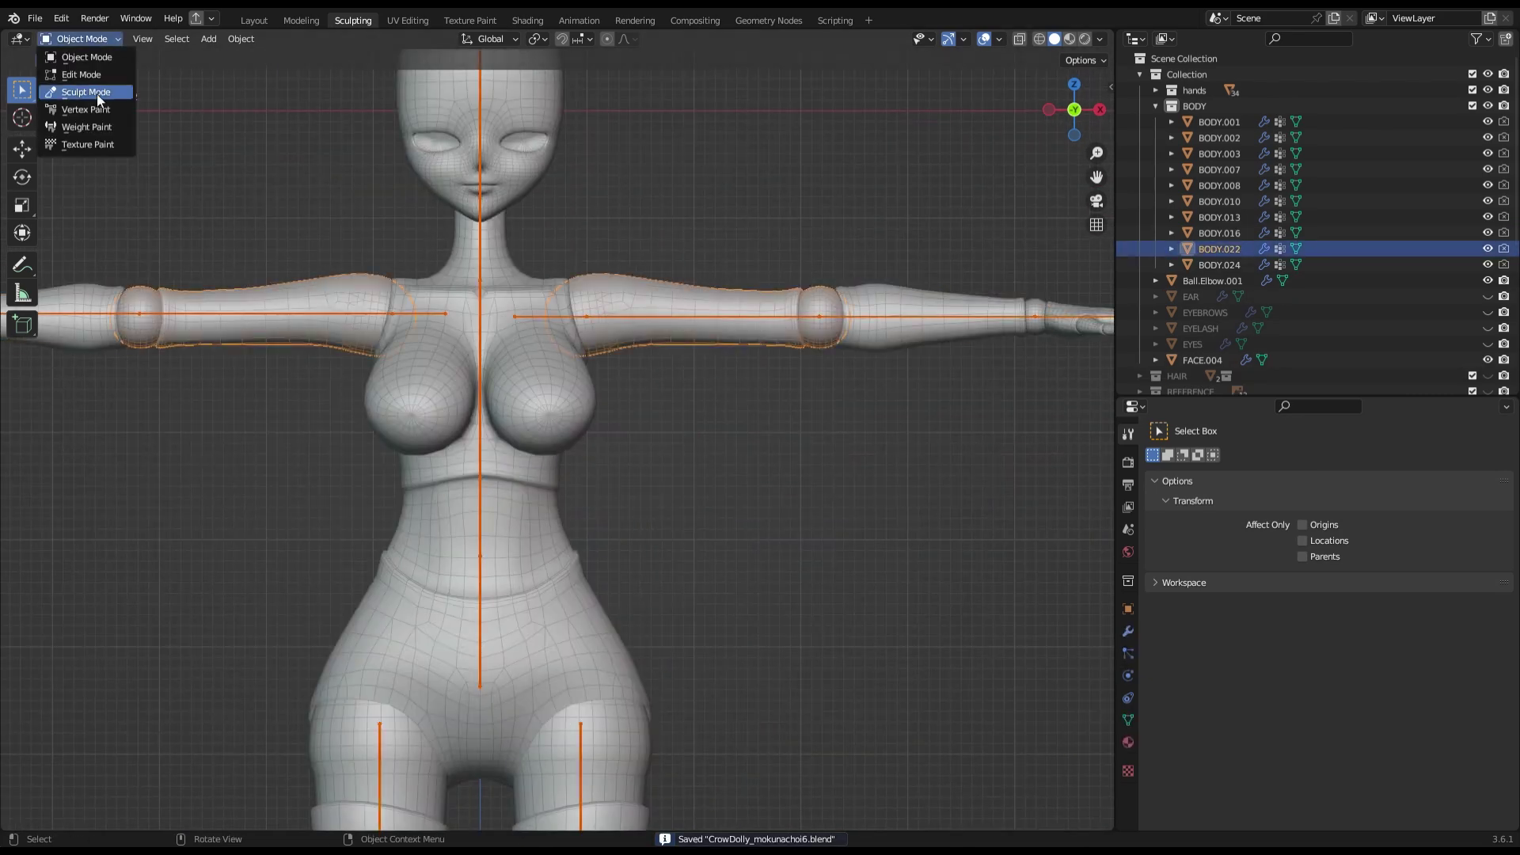
pyautogui.click(72, 136)
# Test an A-pose by rotating all arm bones down, then undo it and save.
pyautogui.scroll(-10, 1365, 664)
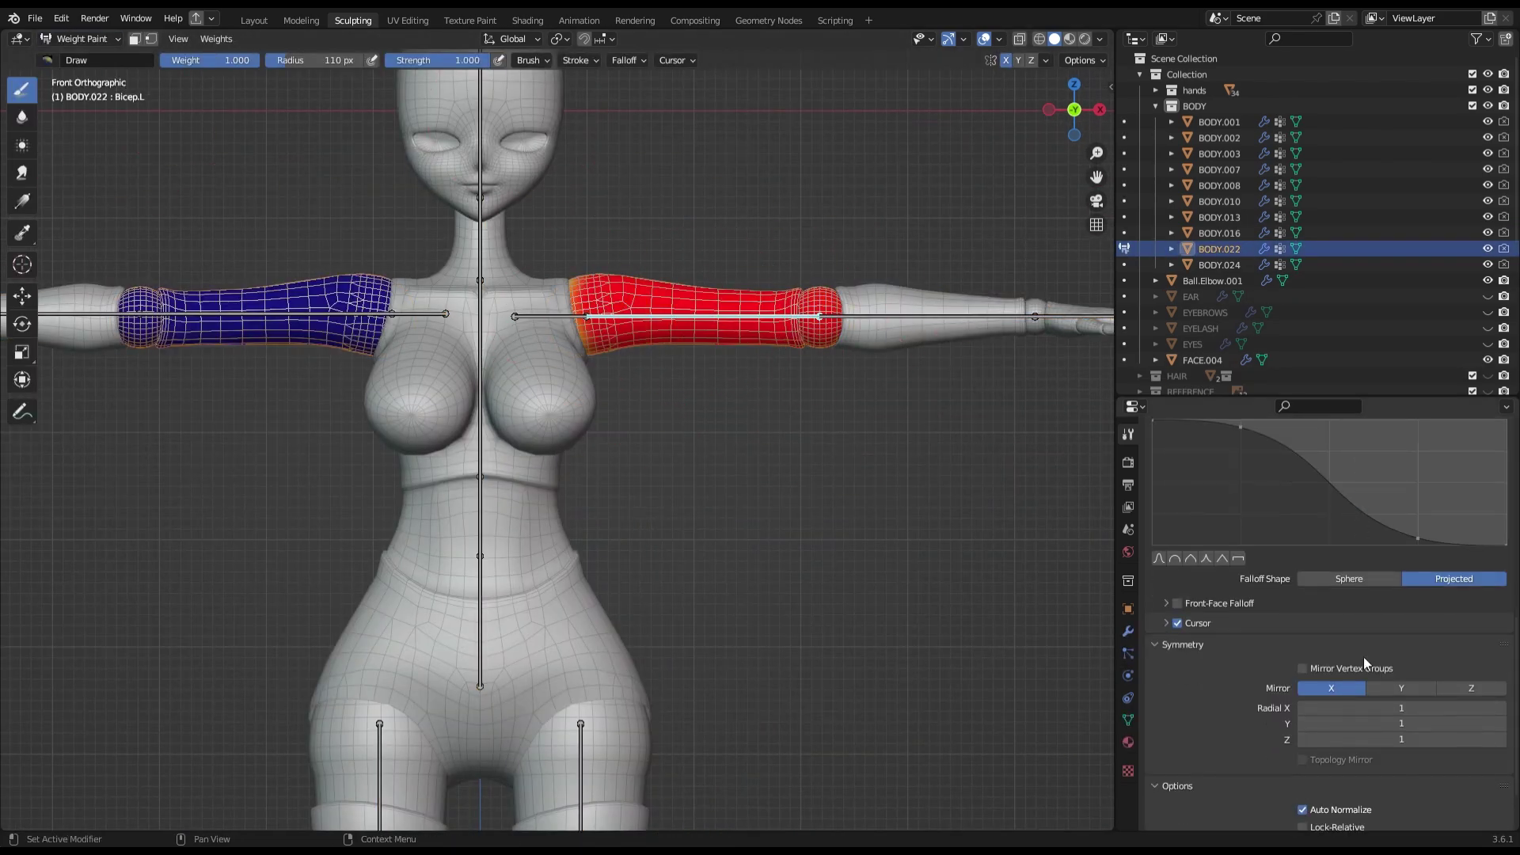
pyautogui.press('a')
pyautogui.press('r')
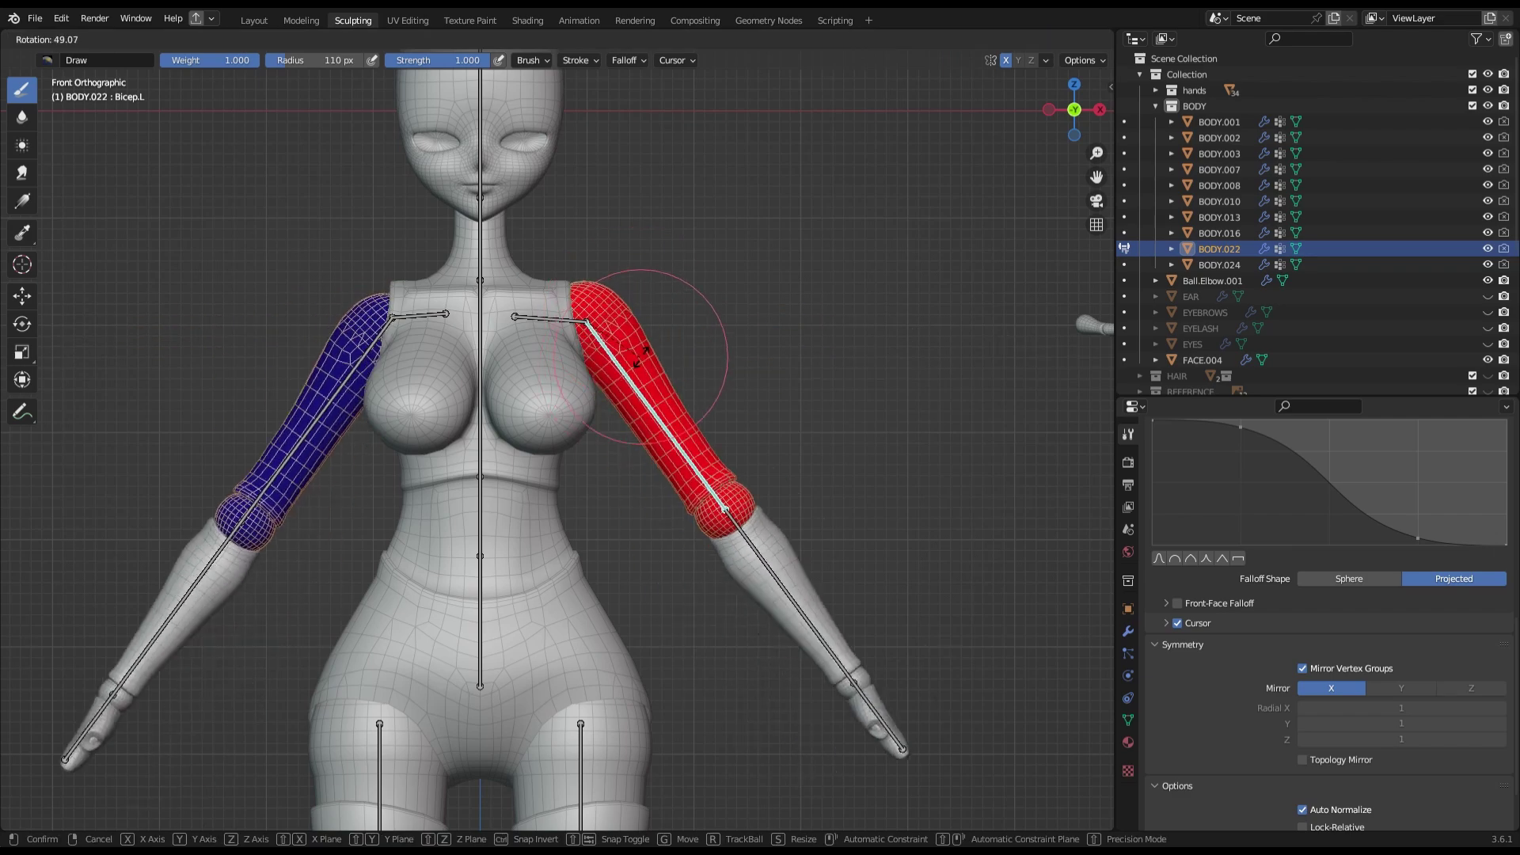
pyautogui.press('ctrl+KP_1')
pyautogui.press('KP_1')
pyautogui.hotkey('ctrl', 'z')
pyautogui.hotkey('ctrl', 'z')
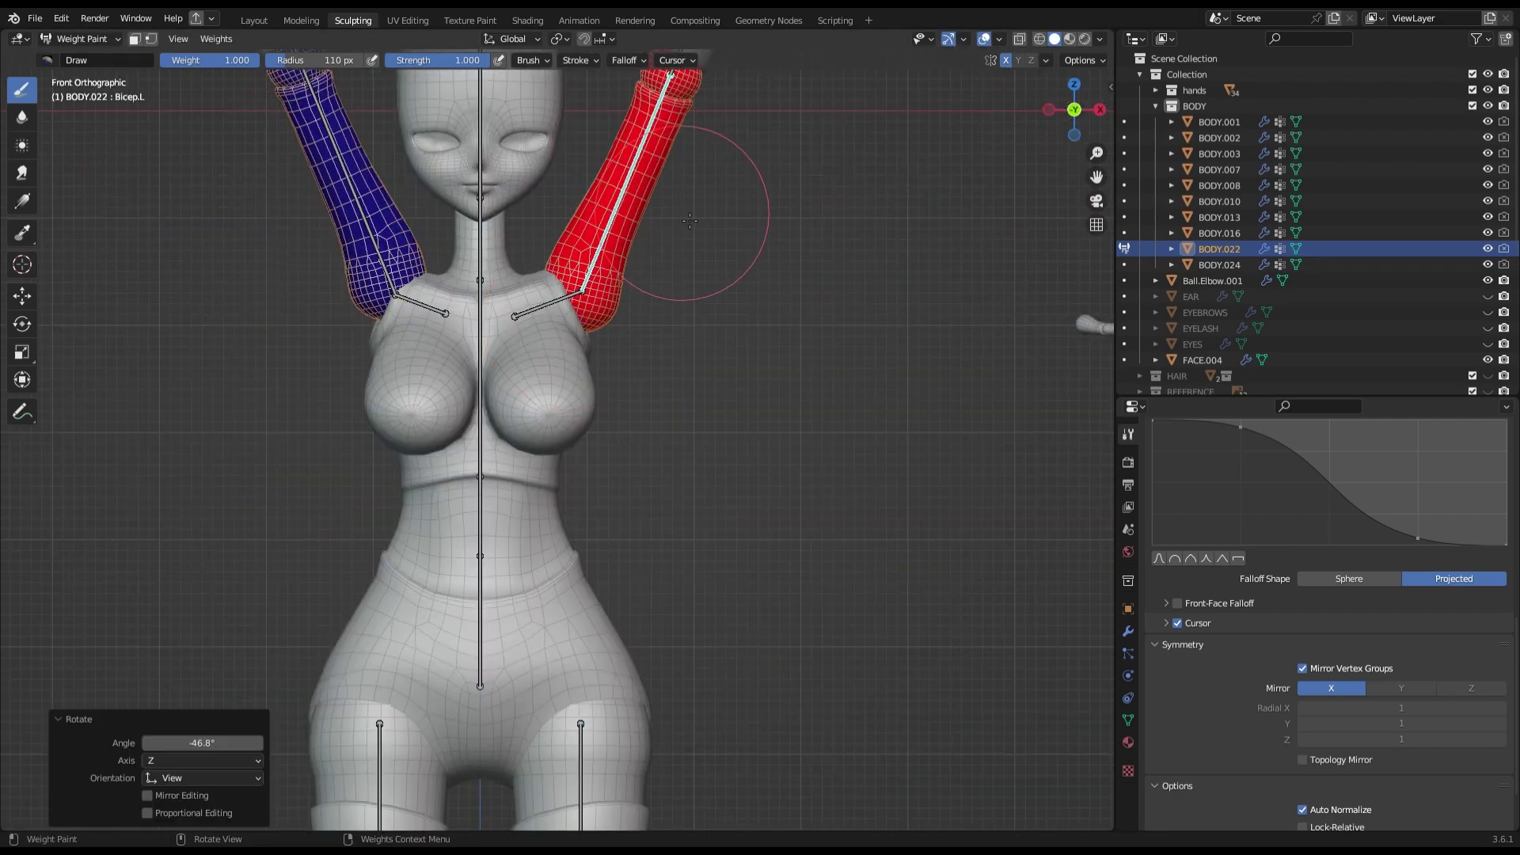
pyautogui.hotkey('ctrl', 's')
pyautogui.click(79, 38)
# Orbit to a perspective view and put the BODY.001 torso into weight painting.
pyautogui.moveTo(396, 237)
pyautogui.mouseDown(button='middle')
pyautogui.moveTo(198, 187)
pyautogui.moveTo(932, 182)
pyautogui.mouseUp(button='middle')
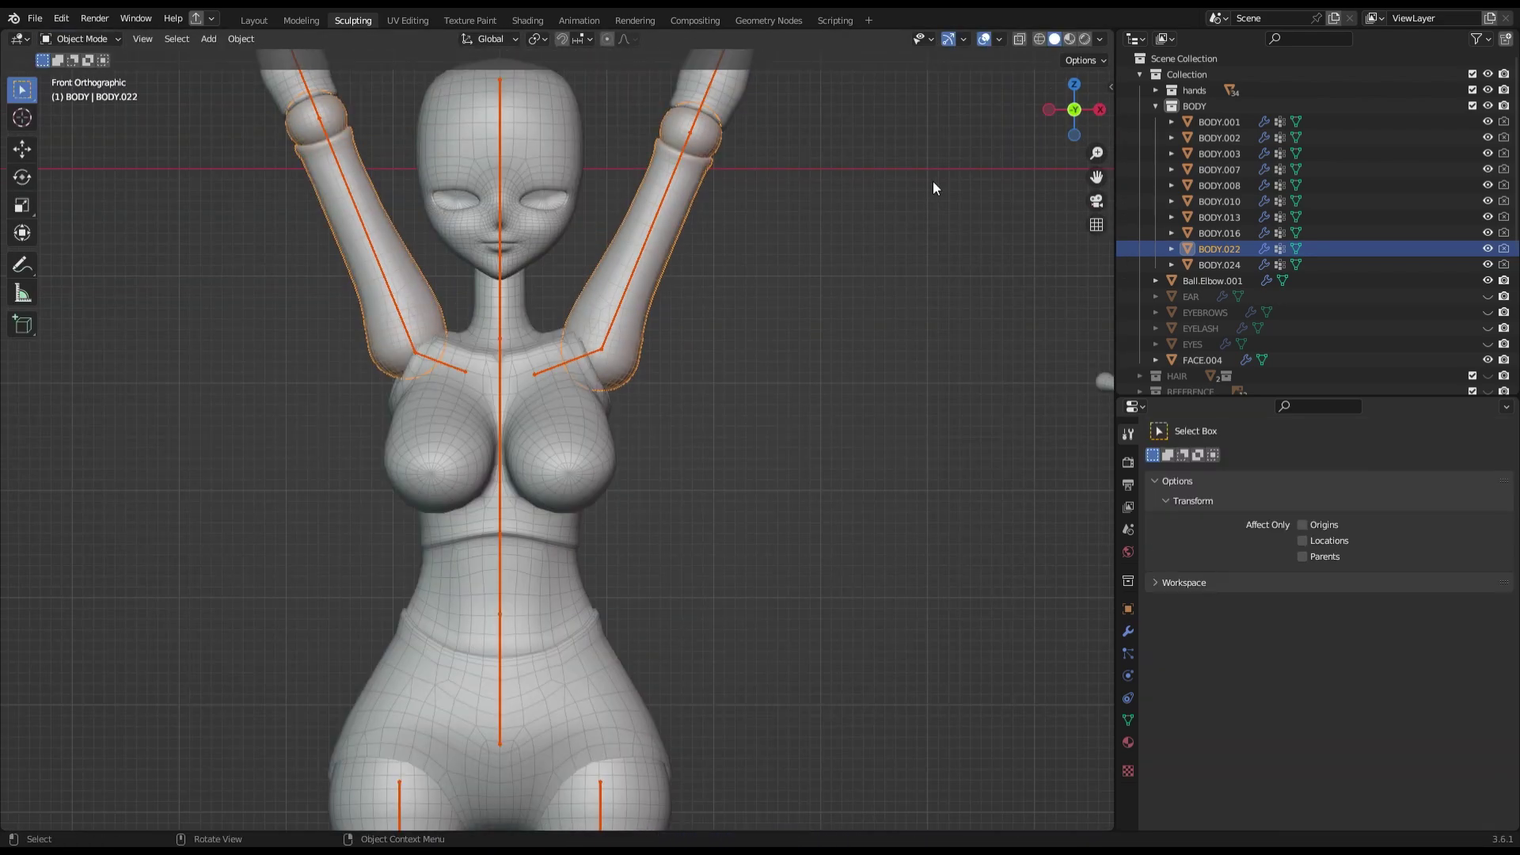
pyautogui.scroll(-3, 932, 182)
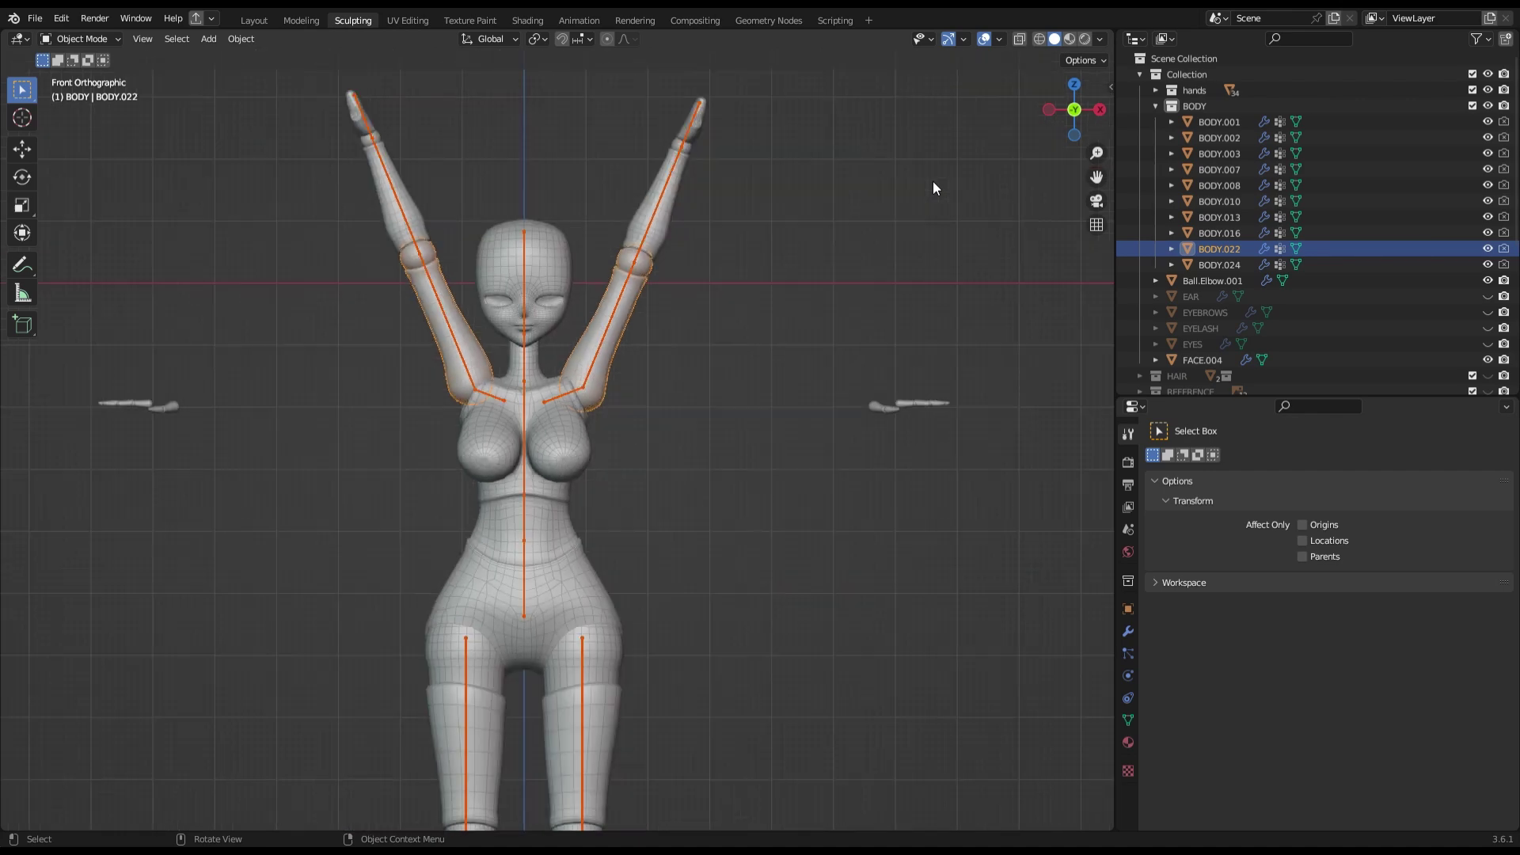
pyautogui.scroll(4, 932, 182)
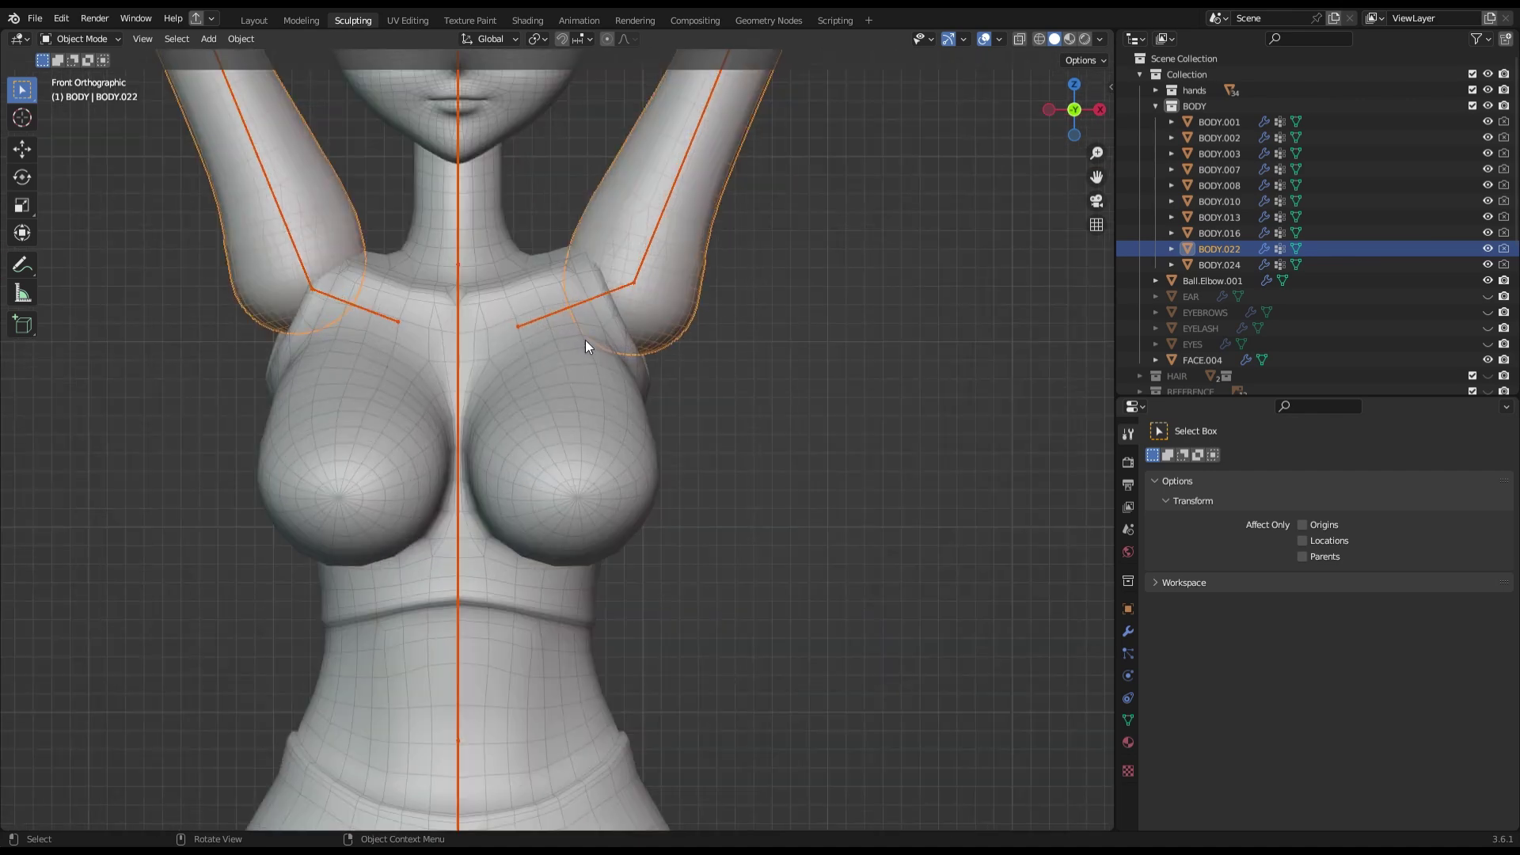
pyautogui.keyDown('ctrl'); pyautogui.click(1220, 122); pyautogui.keyUp('ctrl')
pyautogui.hotkey('ctrl', 'Tab')
pyautogui.scroll(-5, 1342, 537)
pyautogui.scroll(3, 1342, 537)
# Rotate the arm toward horizontal and to a second angle to test the shoulder weights.
pyautogui.scroll(-1, 161, 73)
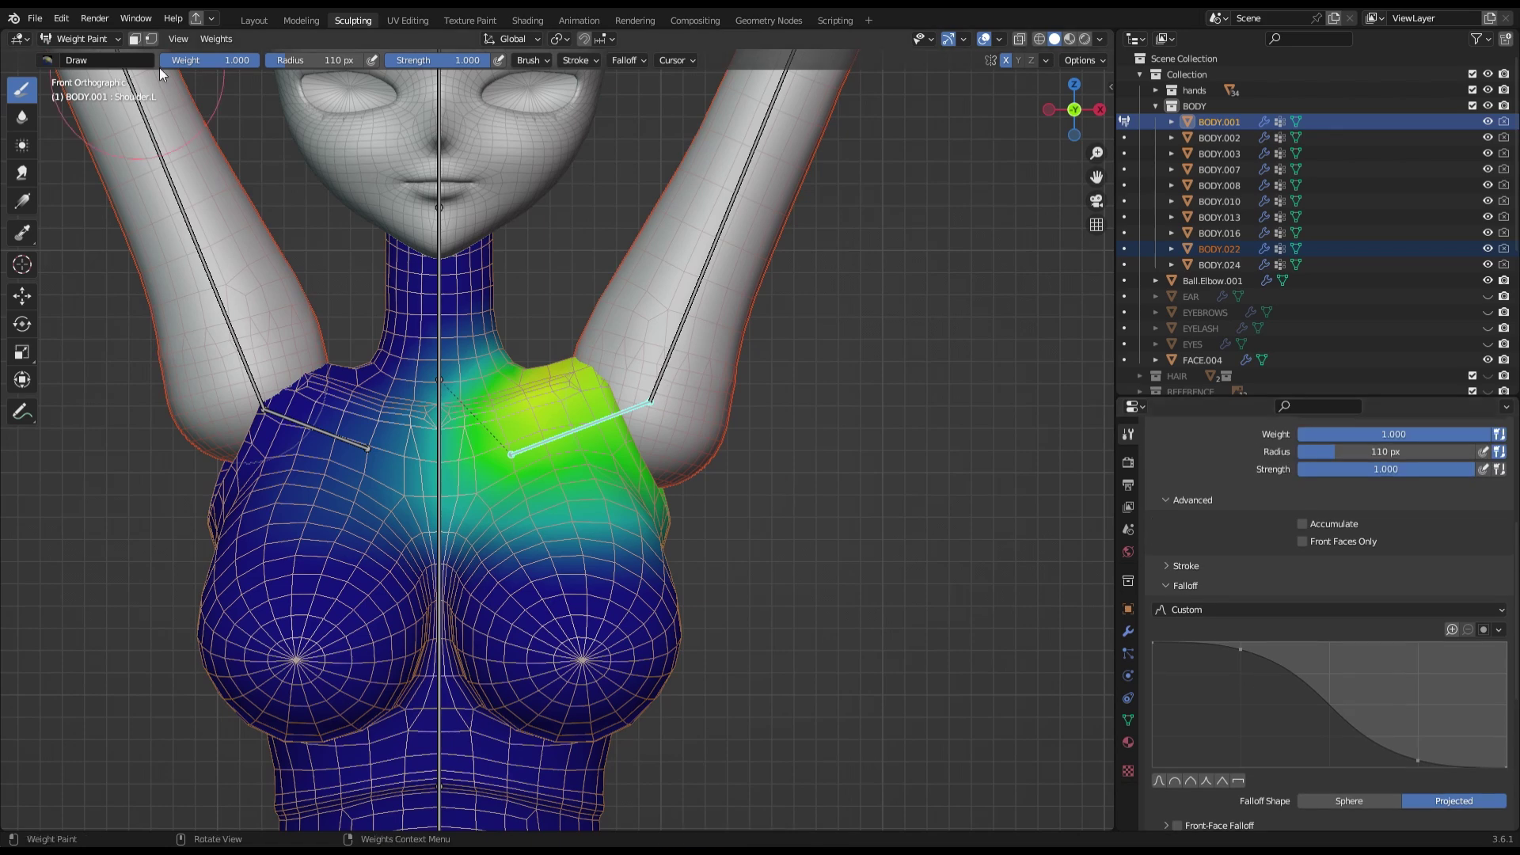
pyautogui.scroll(-1, 585, 353)
pyautogui.scroll(-3, 584, 354)
pyautogui.press('r')
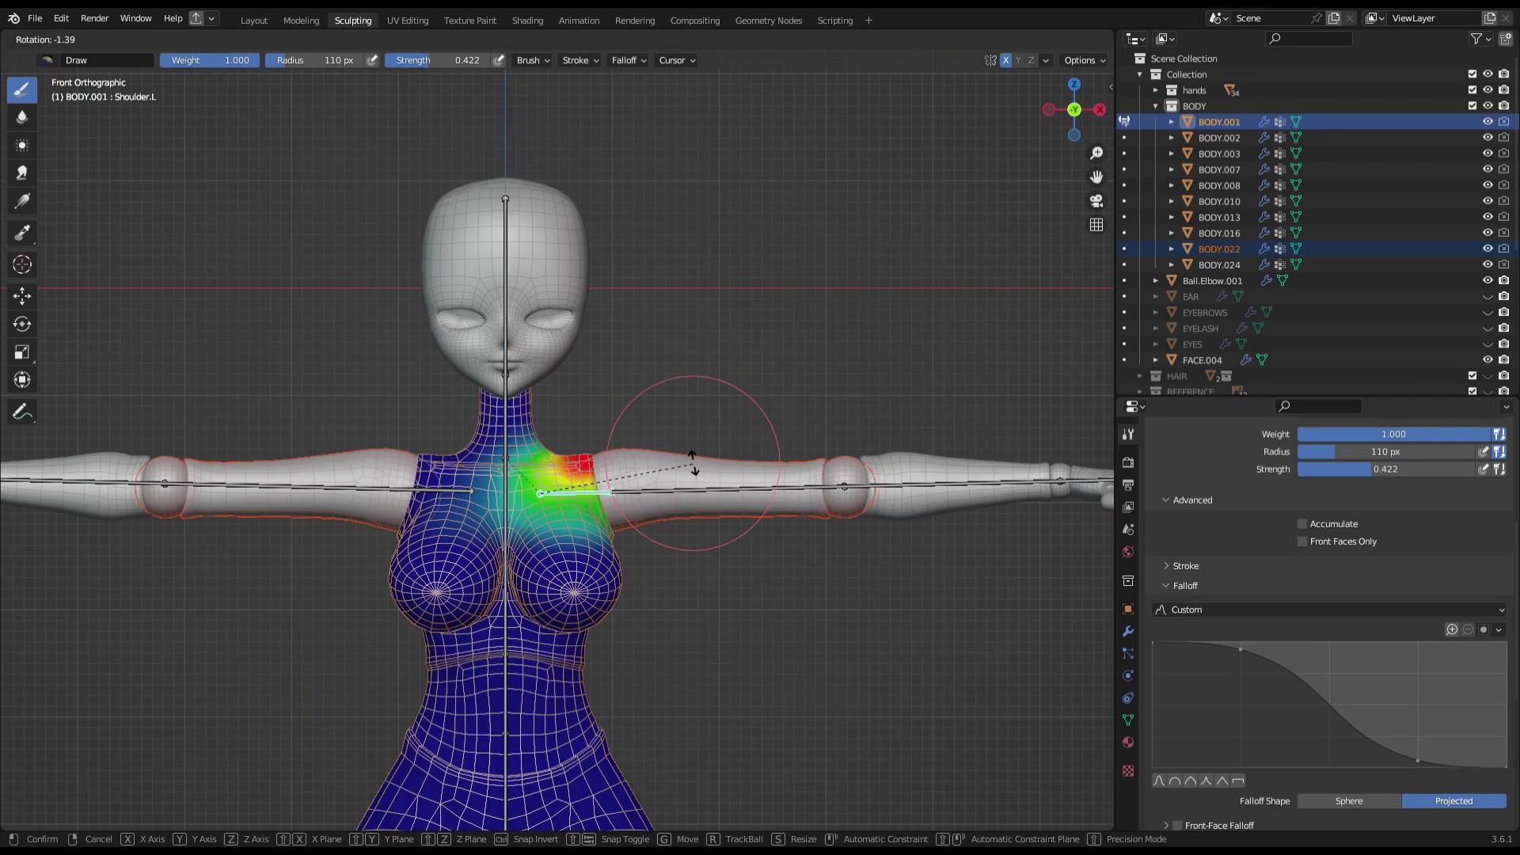
pyautogui.click(699, 398)
pyautogui.press('r')
pyautogui.click(694, 464)
# Paint weight 0 to trim the Shoulder.L influence, save, and switch to the Blur brush.
pyautogui.press('BackSpace')
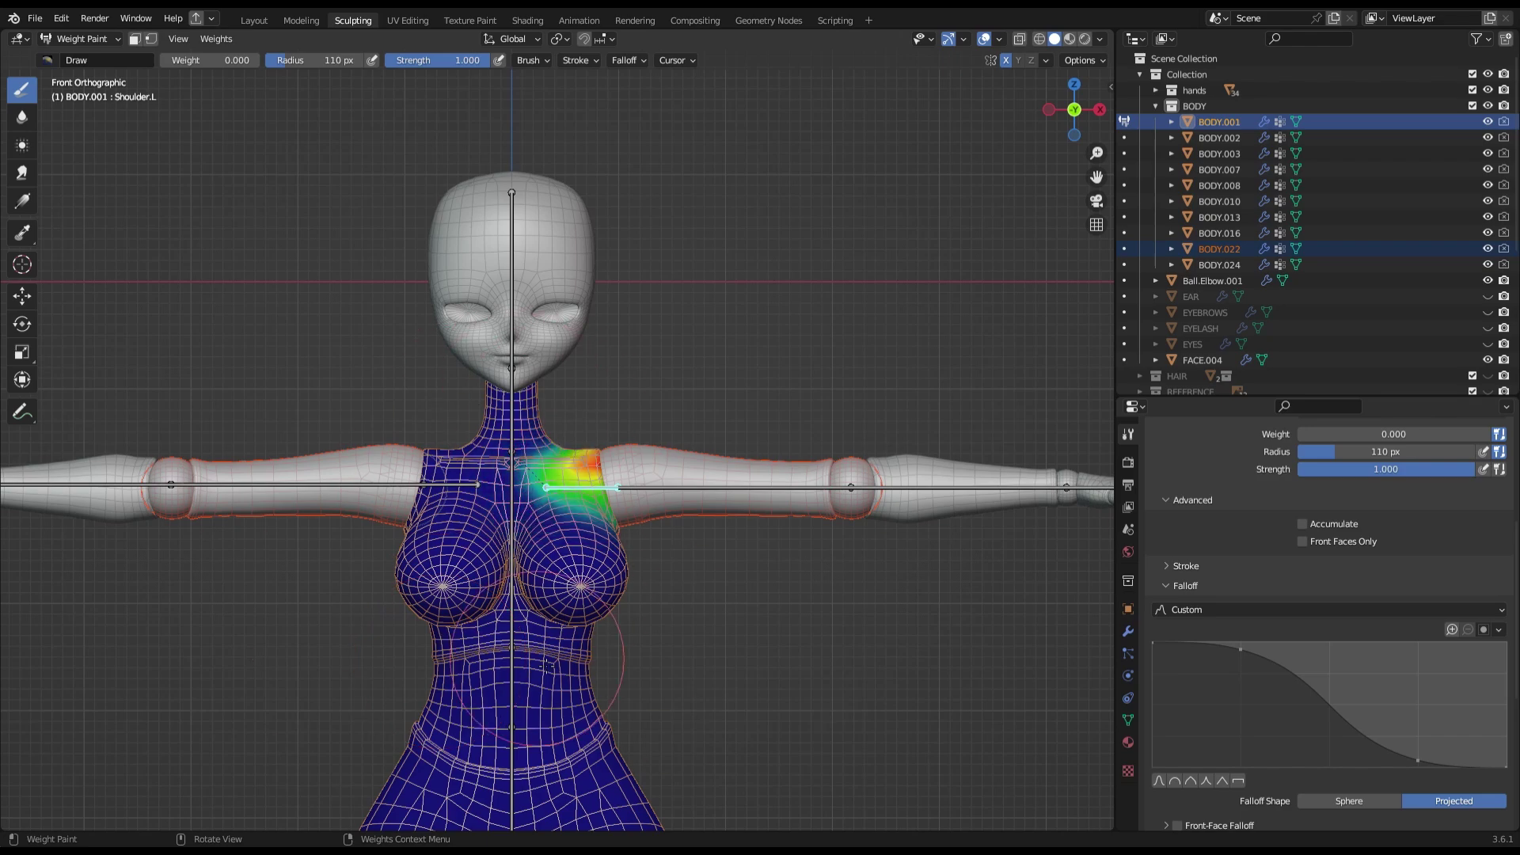
pyautogui.moveTo(547, 665); pyautogui.dragTo(203, 204, button='middle')
pyautogui.hotkey('ctrl', 's')
pyautogui.press('KP_1')
pyautogui.scroll(3, 502, 536)
# Rotate the Bicep.L bone about 70° and orbit to the side to check deformation.
pyautogui.keyDown('ctrl'); pyautogui.click(712, 523); pyautogui.keyUp('ctrl')
pyautogui.press('r')
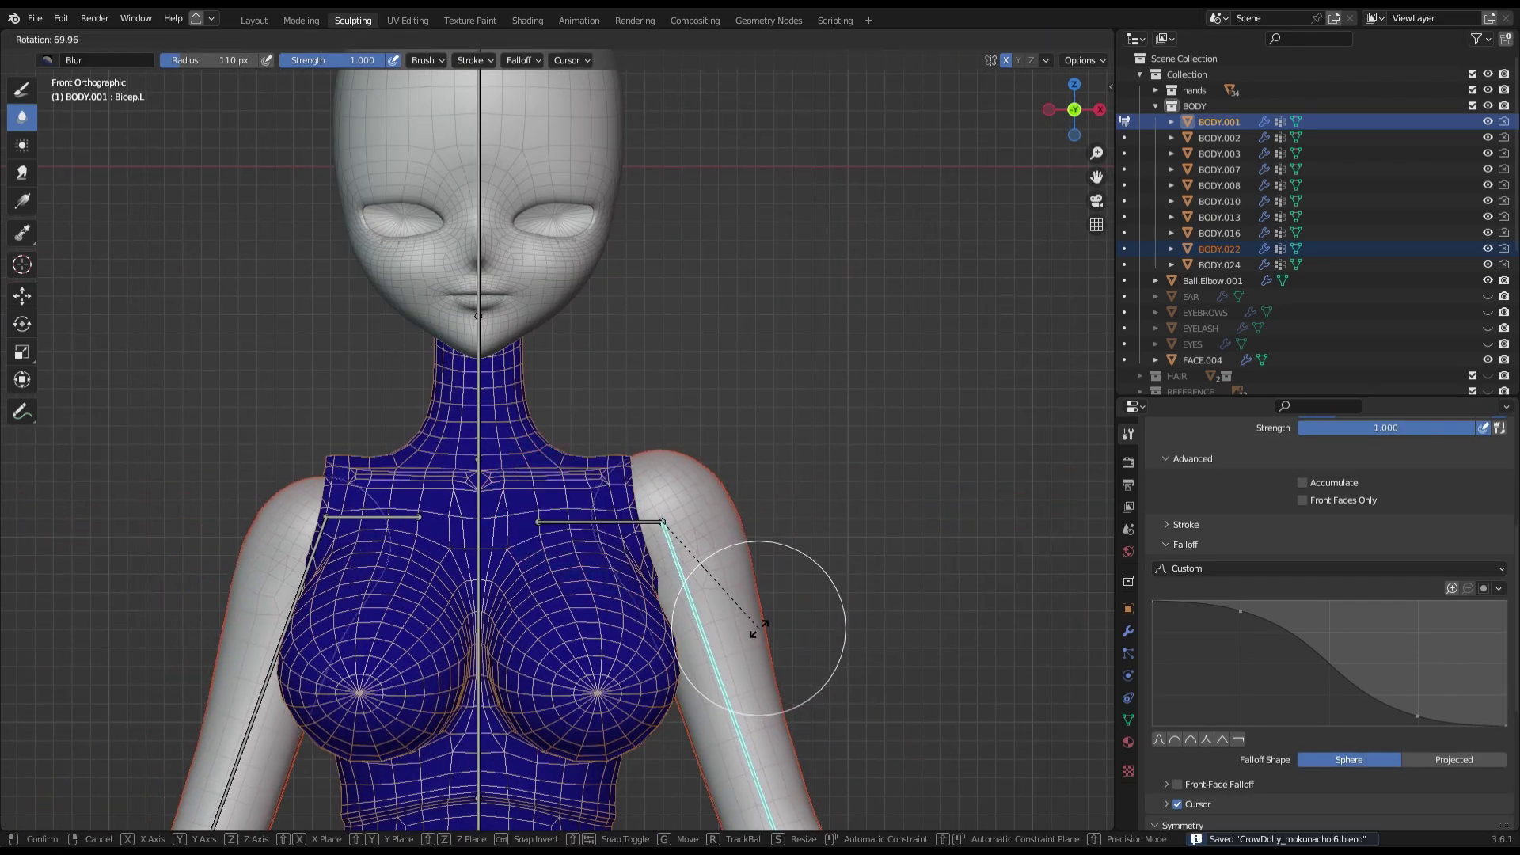
pyautogui.click(759, 628)
pyautogui.moveTo(759, 628); pyautogui.dragTo(1097, 115, button='middle')
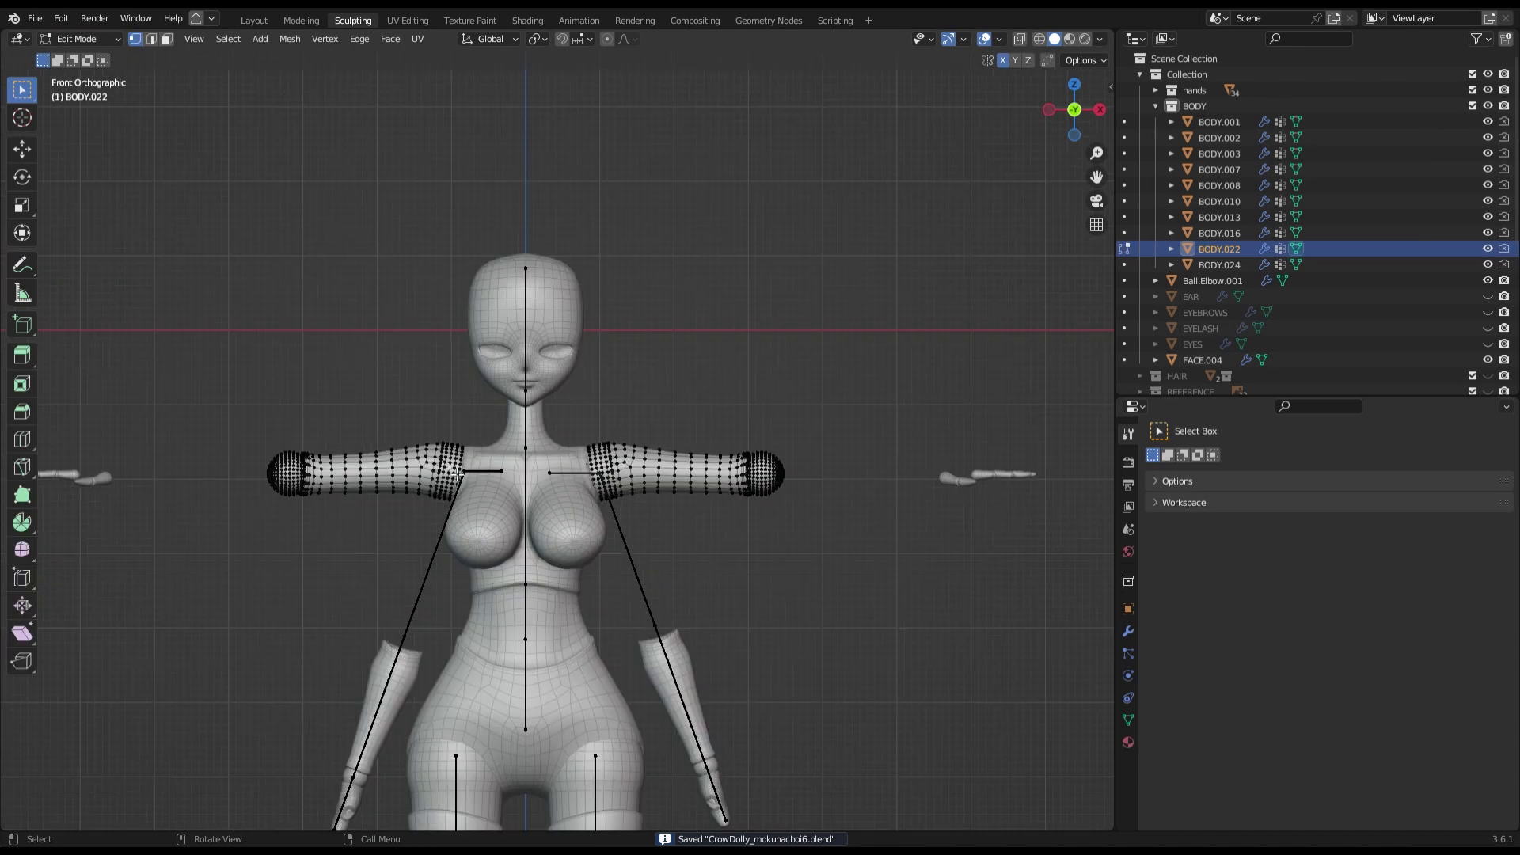
# Add Mirror modifiers to the BODY.016 forearm and BODY.002 hand pieces.
pyautogui.click(1129, 631)
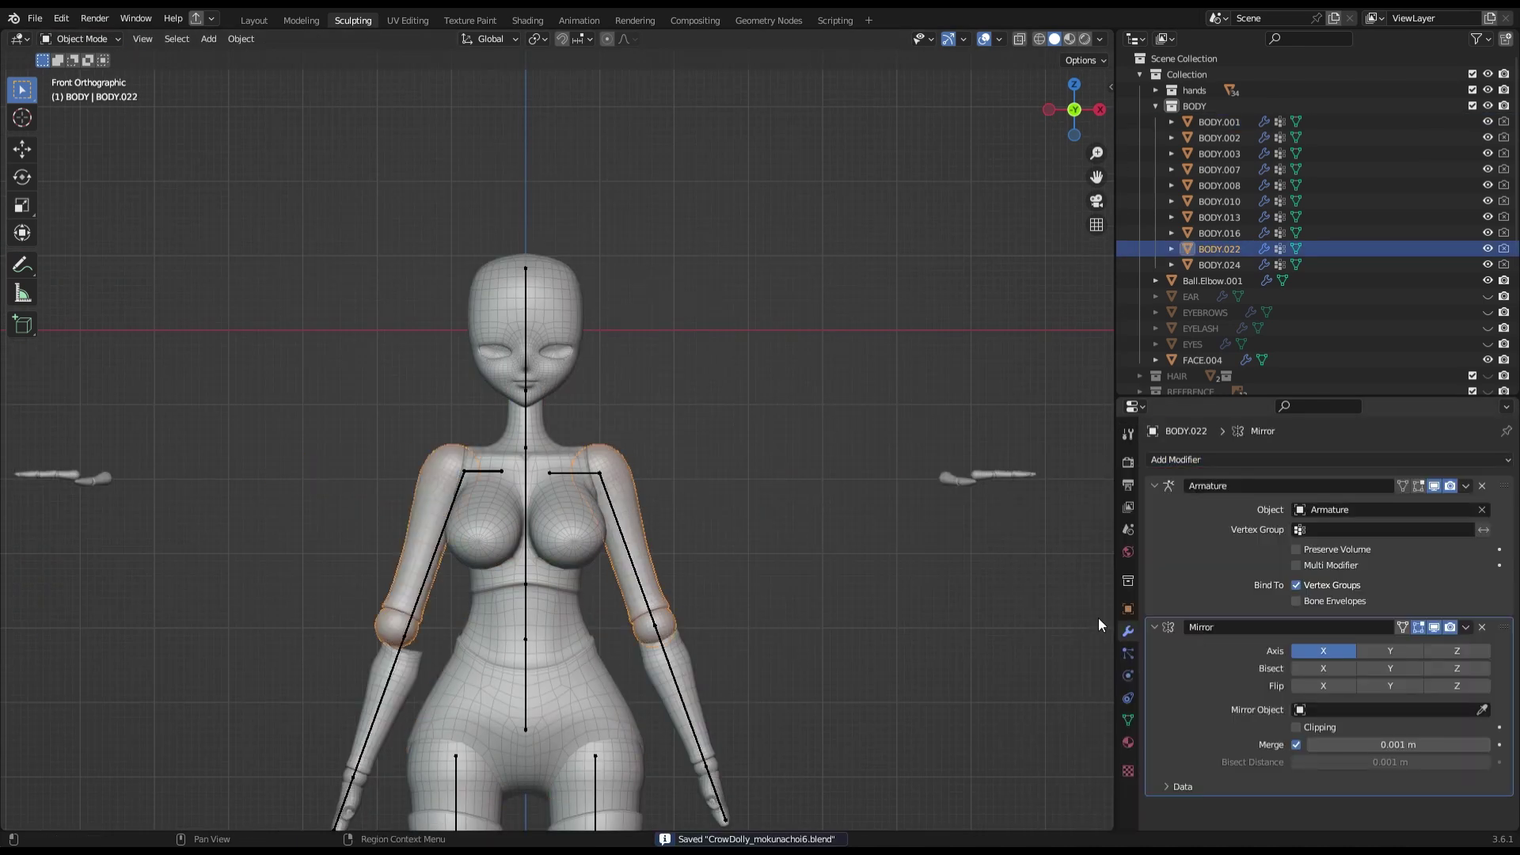
pyautogui.click(412, 596)
pyautogui.press('Tab')
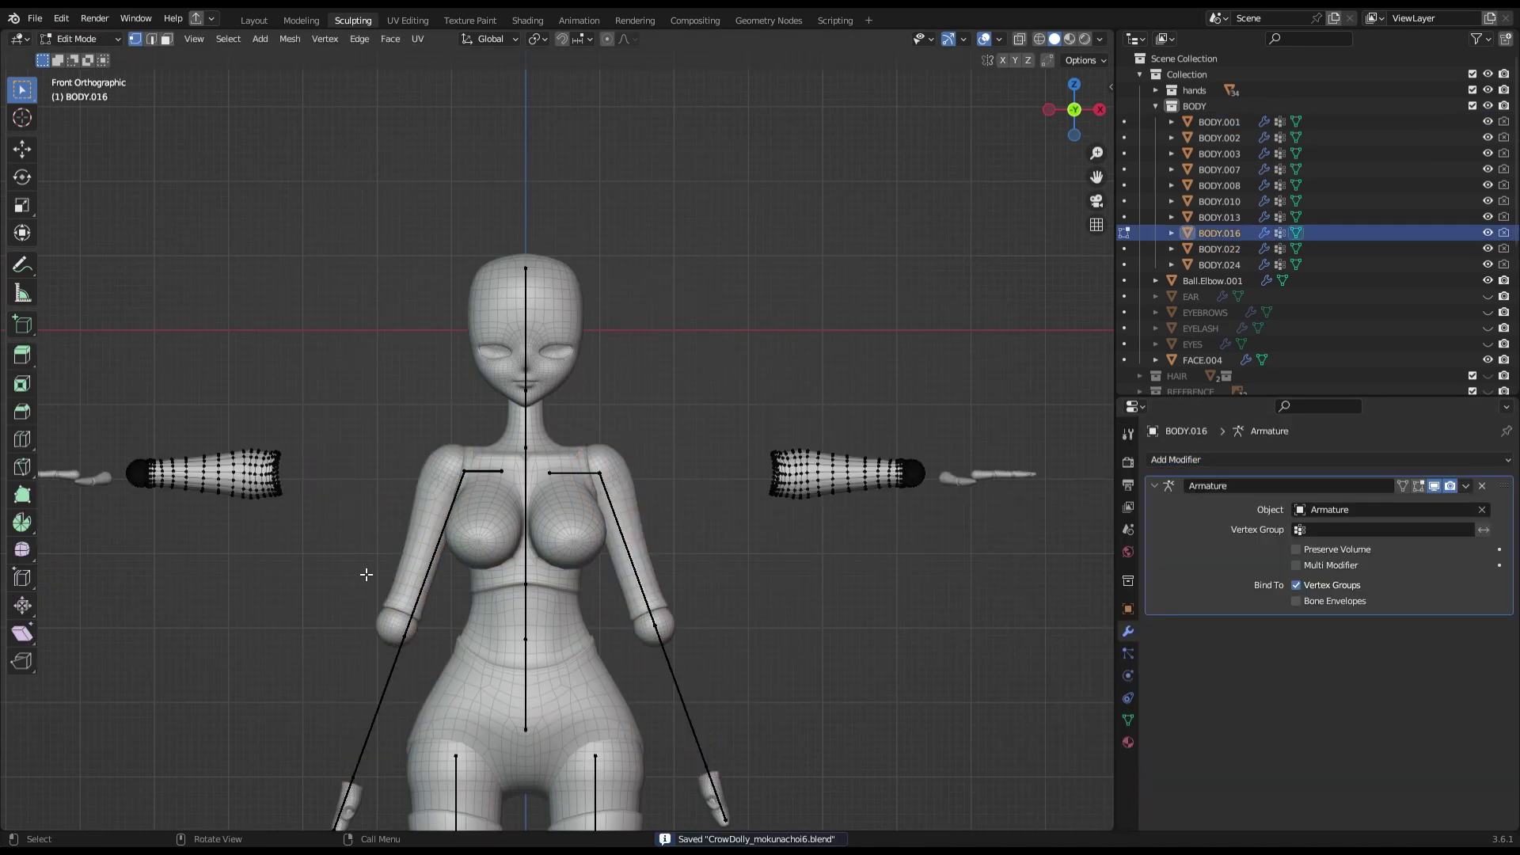
pyautogui.click(1176, 459)
pyautogui.click(1315, 662)
pyautogui.press('Tab')
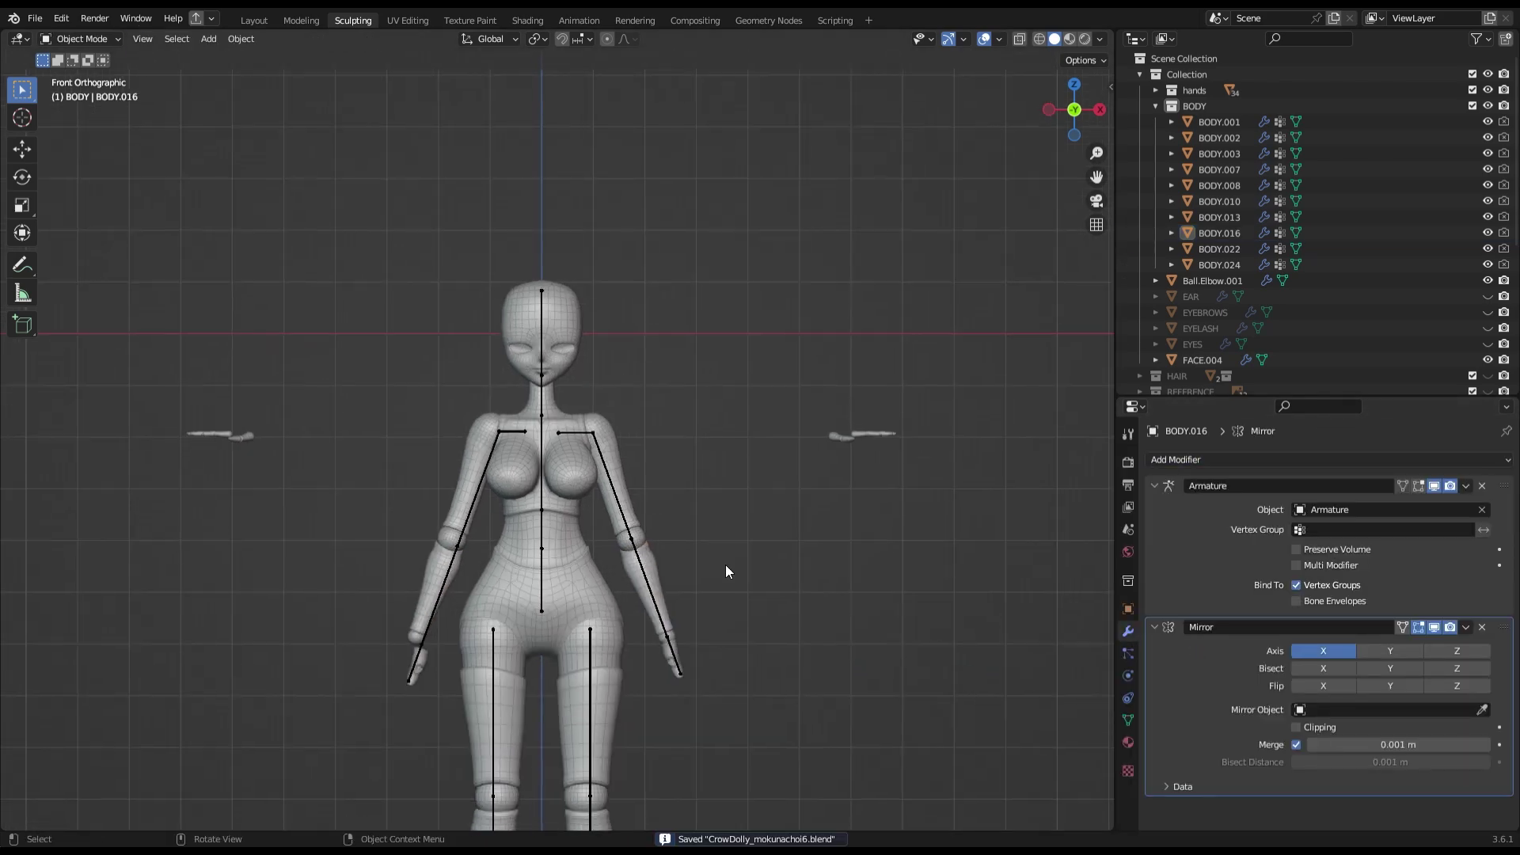
pyautogui.click(697, 455)
pyautogui.press('Tab')
pyautogui.hotkey('ctrl', 's')
pyautogui.click(1176, 459)
pyautogui.click(1203, 648)
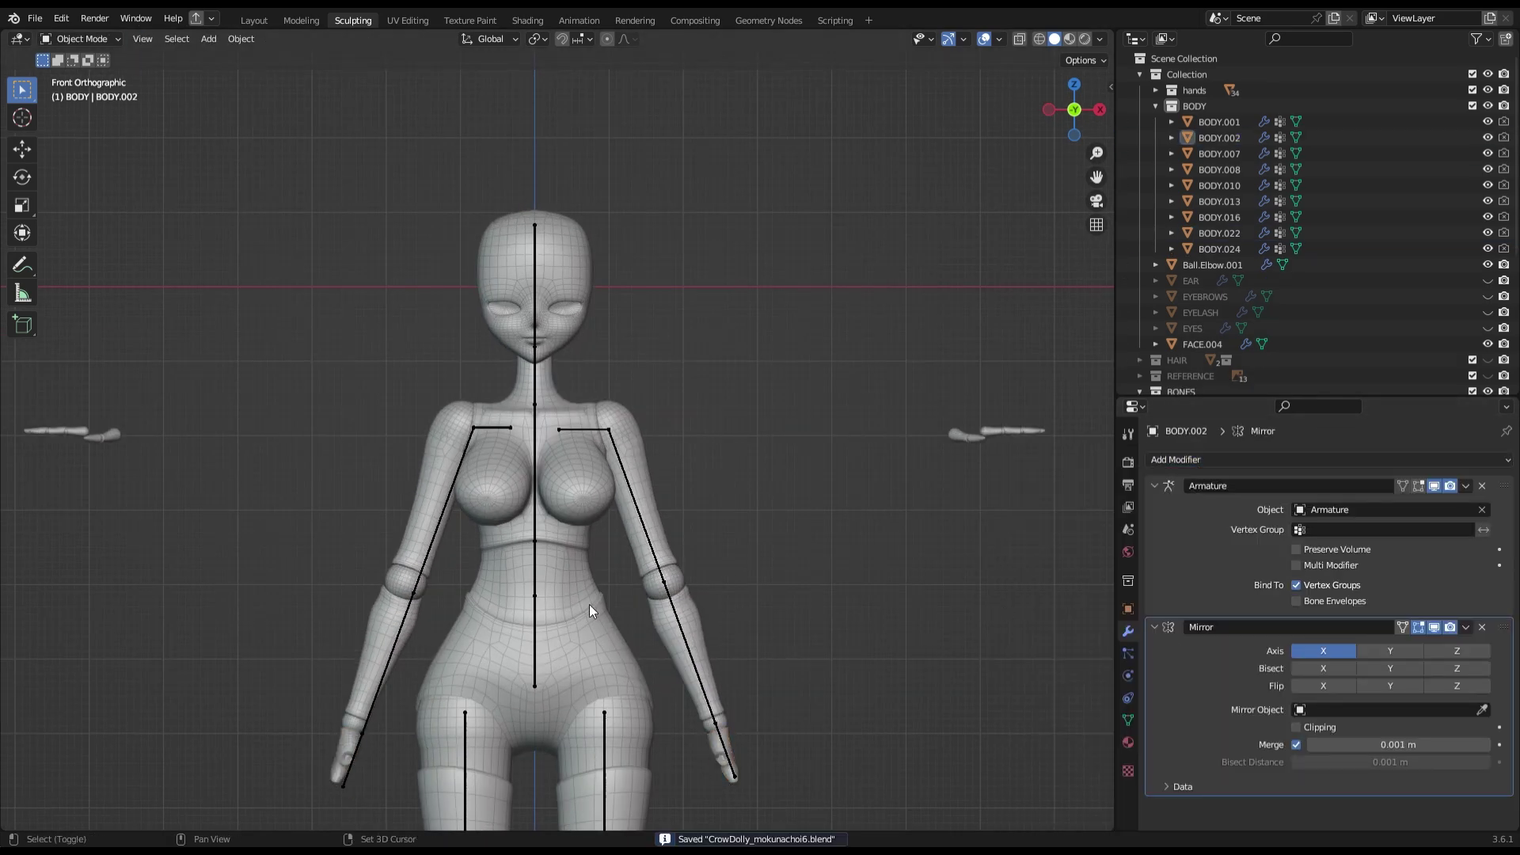
# Apply the Mirror modifiers on the forearm and hands, and save.
pyautogui.hotkey('ctrl', 'a')
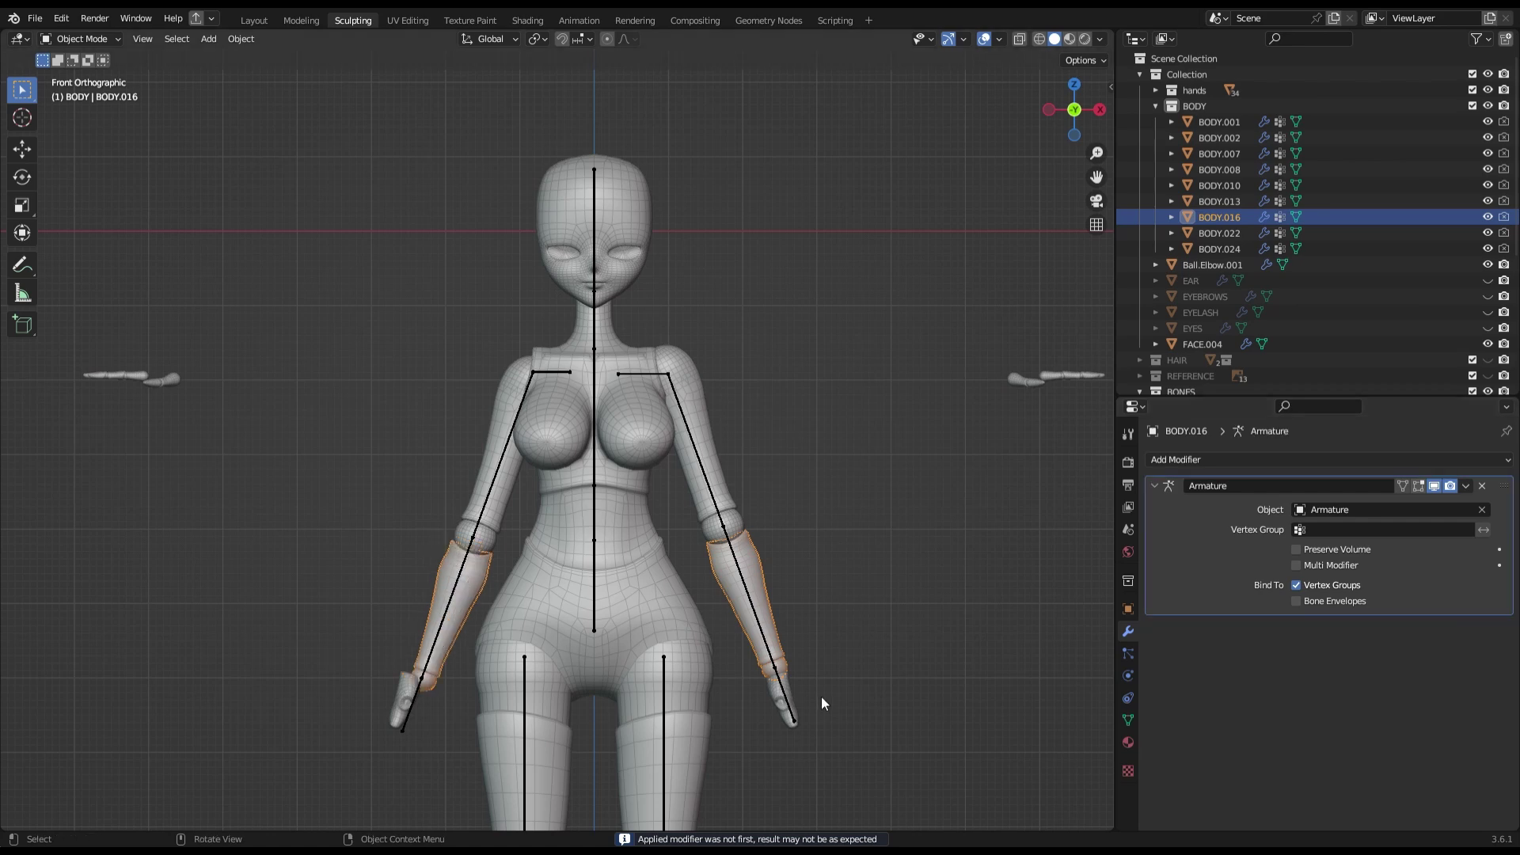
pyautogui.click(792, 701)
pyautogui.hotkey('ctrl', 'a')
pyautogui.click(700, 430)
pyautogui.hotkey('ctrl', 's')
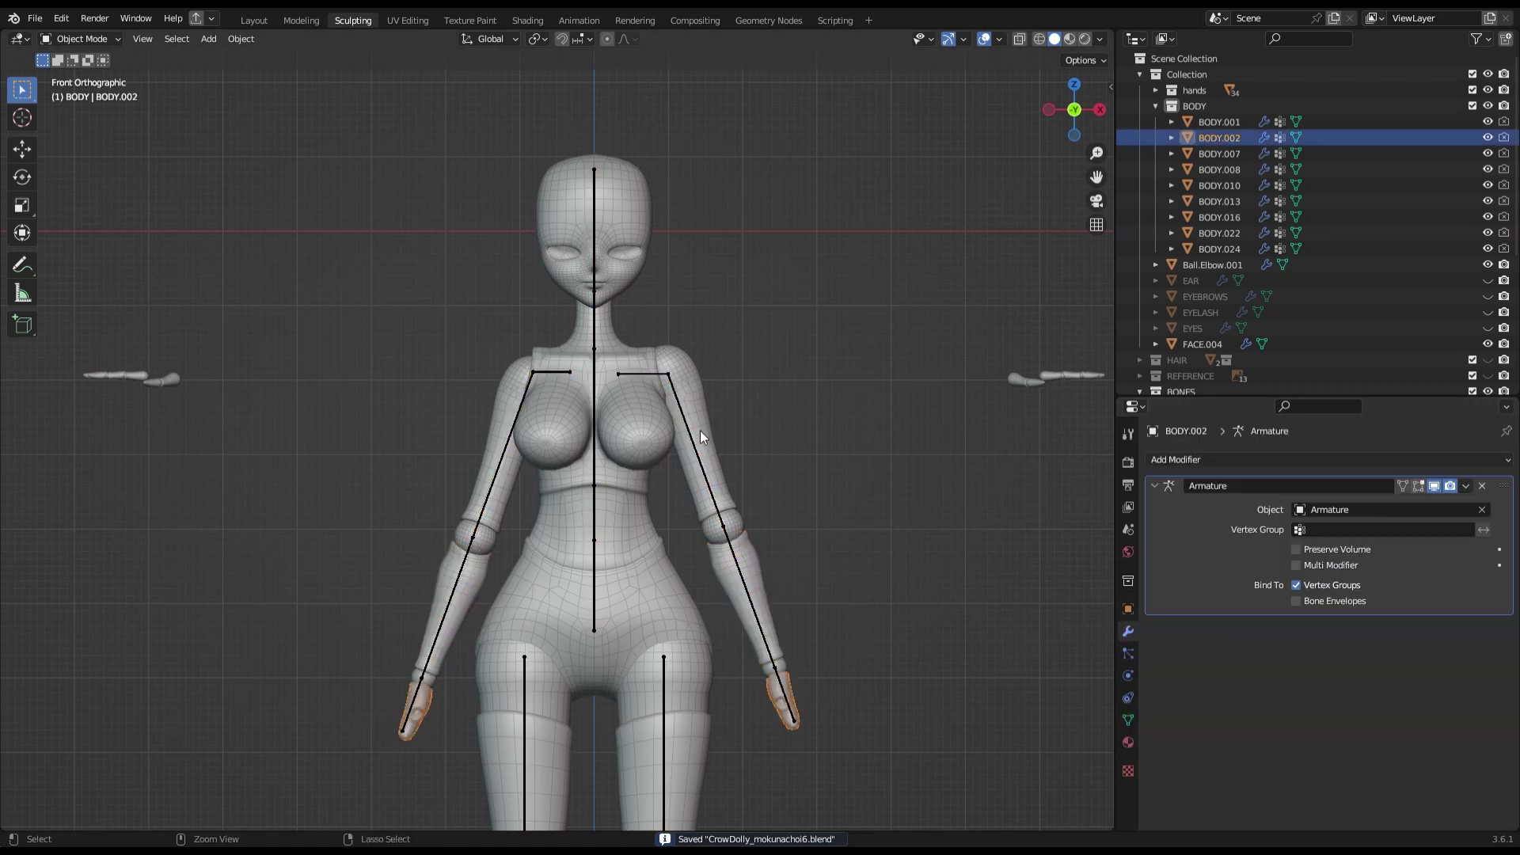
# Check the arm pose on the armature in Pose Mode, then return to Object Mode.
pyautogui.scroll(-4, 622, 434)
pyautogui.click(622, 433)
pyautogui.hotkey('ctrl', 'Tab')
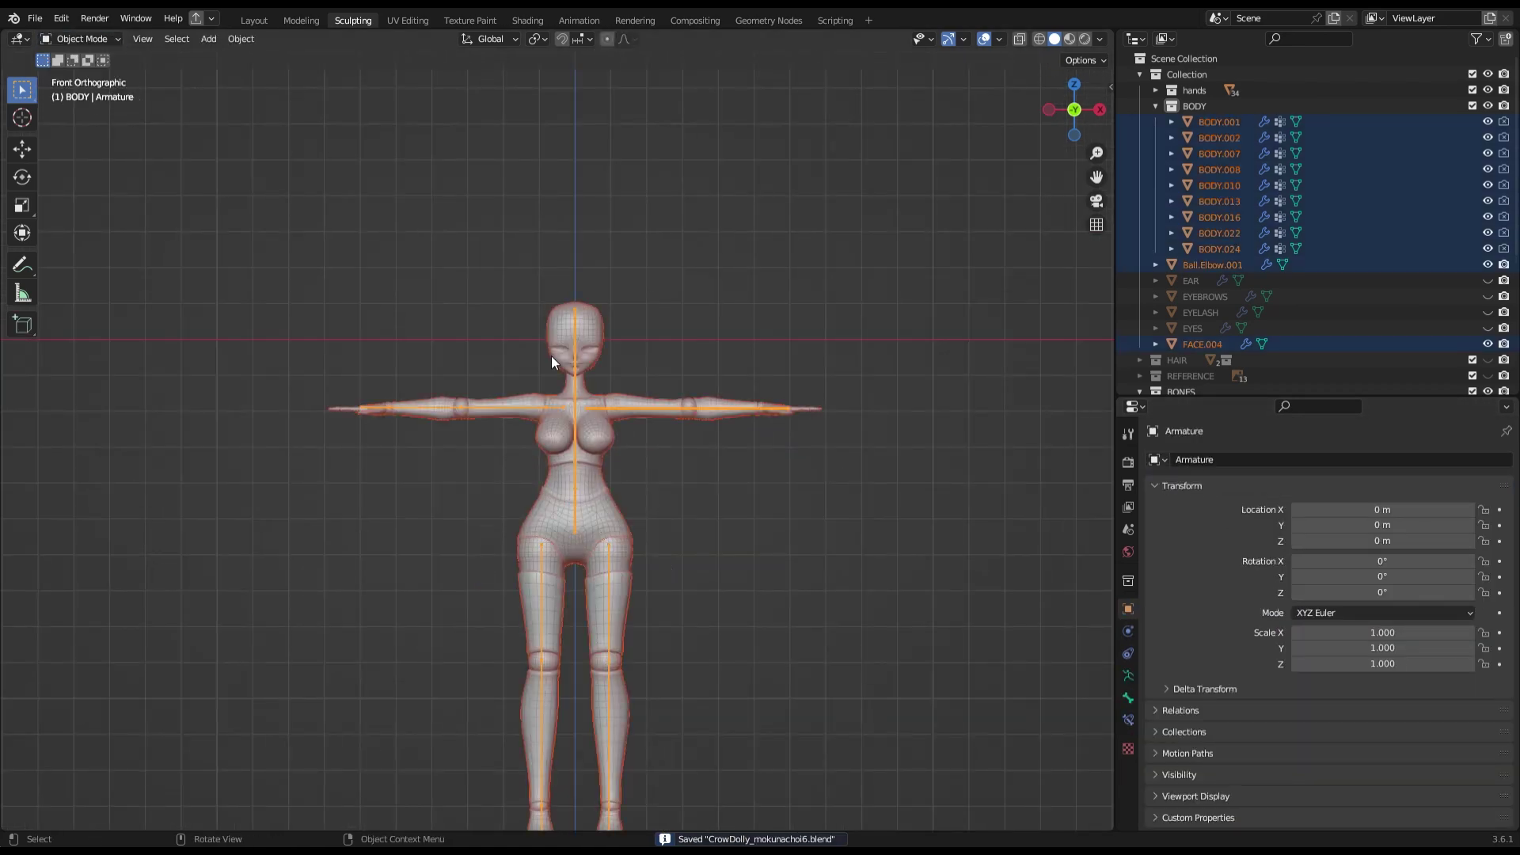
pyautogui.scroll(3, 679, 367)
pyautogui.click(679, 367)
pyautogui.hotkey('ctrl', 's')
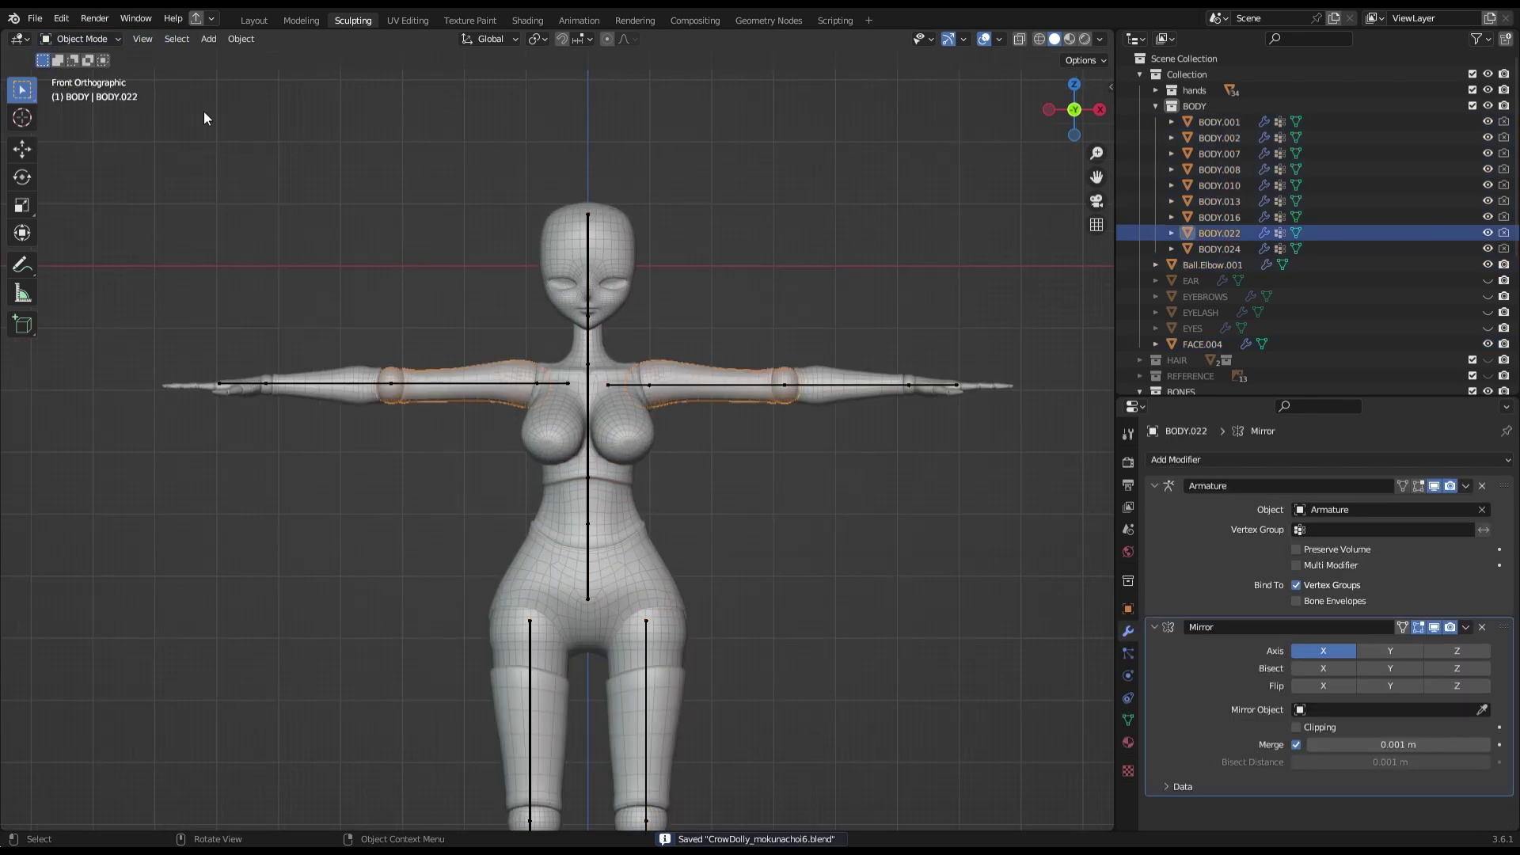
pyautogui.click(703, 388)
pyautogui.press('Escape')
pyautogui.hotkey('ctrl', 'Tab')
# Set BODY.022's origin to the 3D cursor and move its Mirror modifier above Armature.
pyautogui.scroll(2, 679, 524)
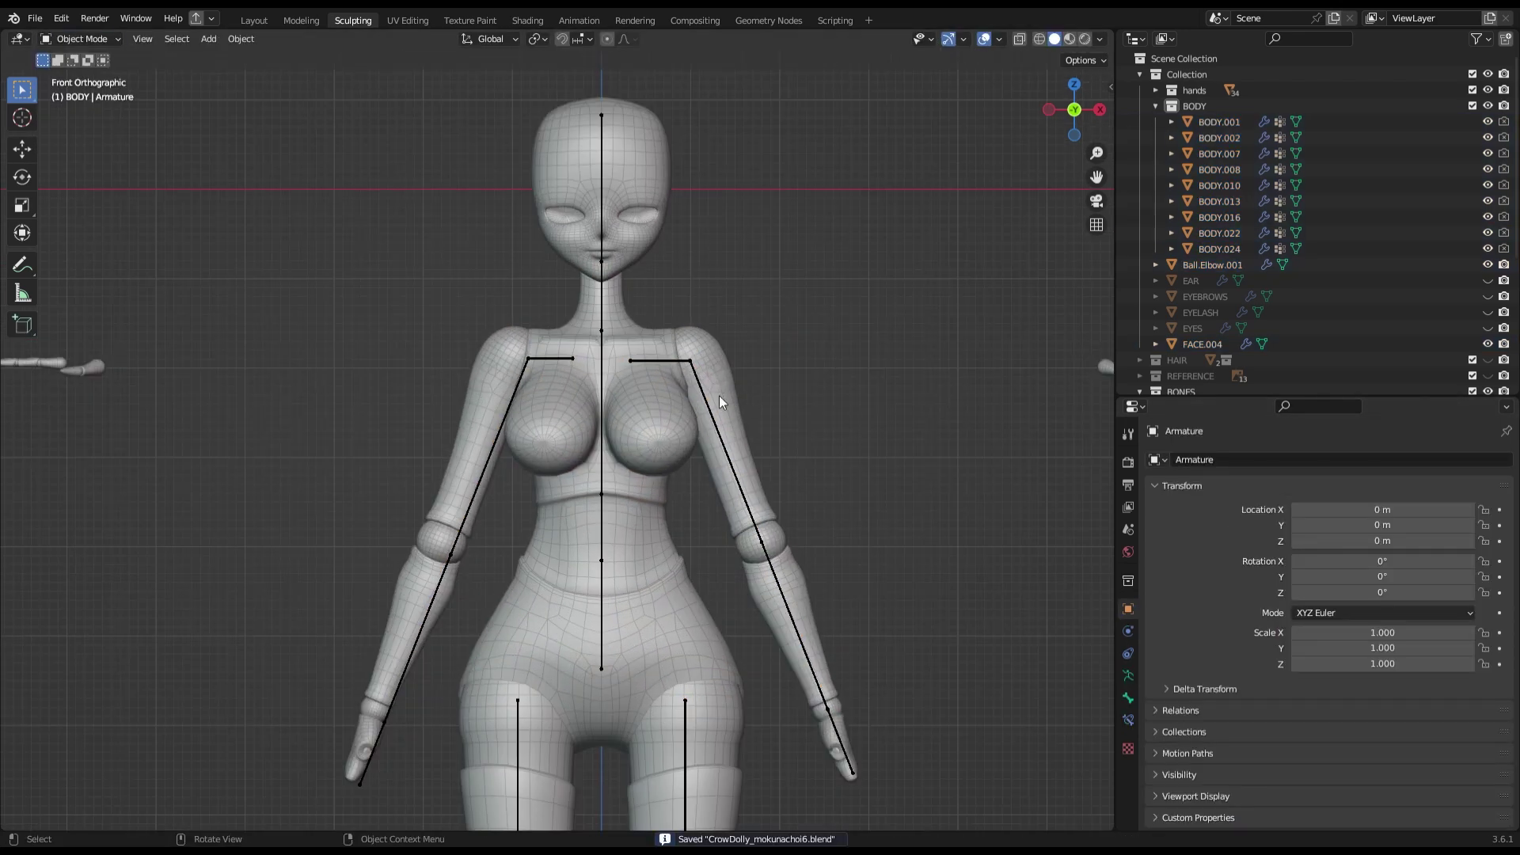
pyautogui.click(719, 396)
pyautogui.hotkey('shift', 'a')
pyautogui.hotkey('ctrl', 's')
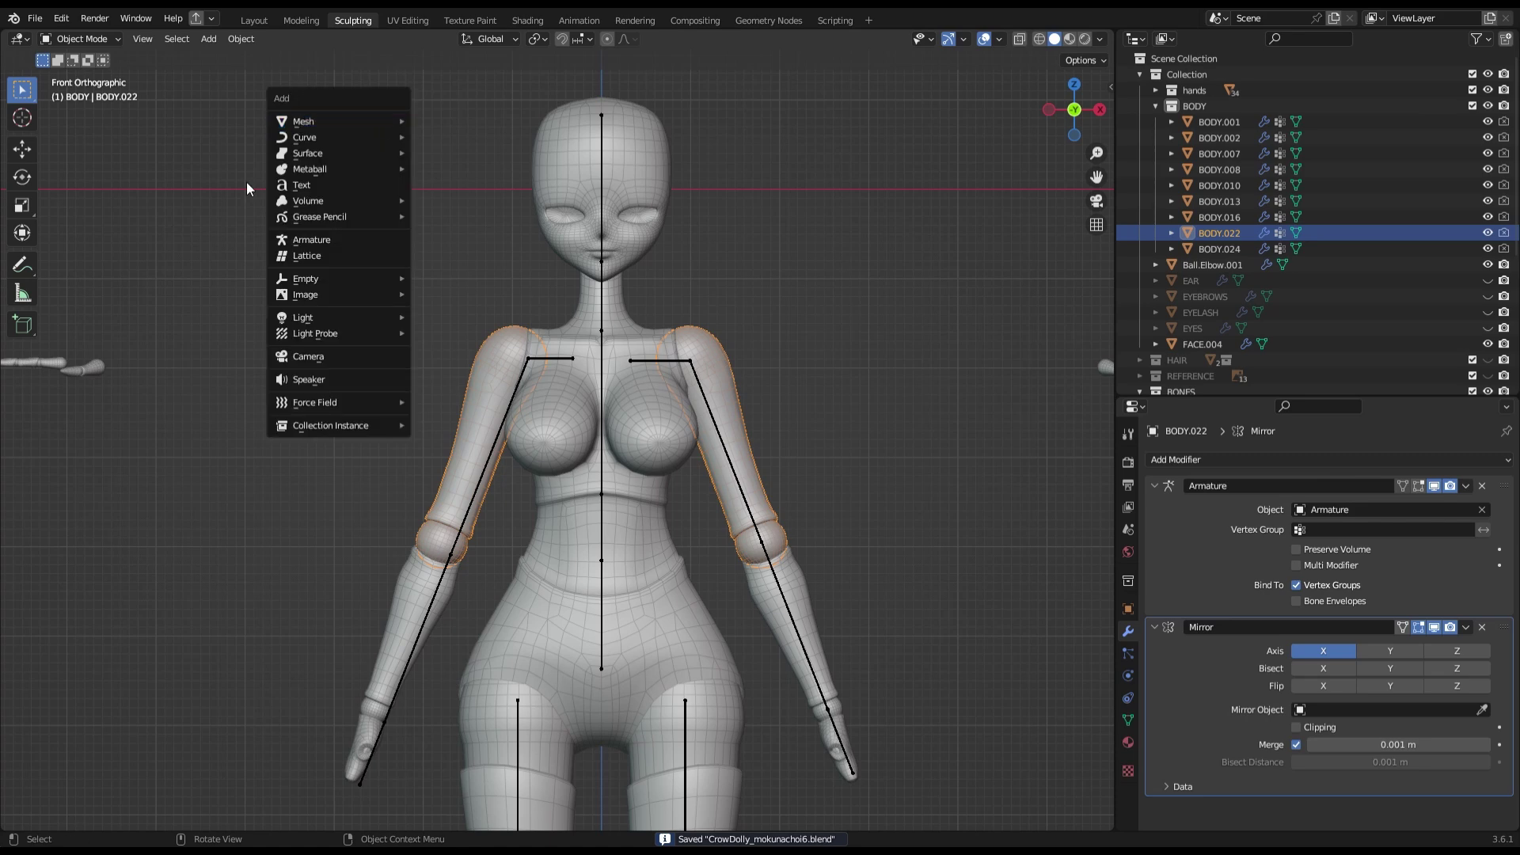
pyautogui.hotkey('shift', 's')
pyautogui.click(240, 39)
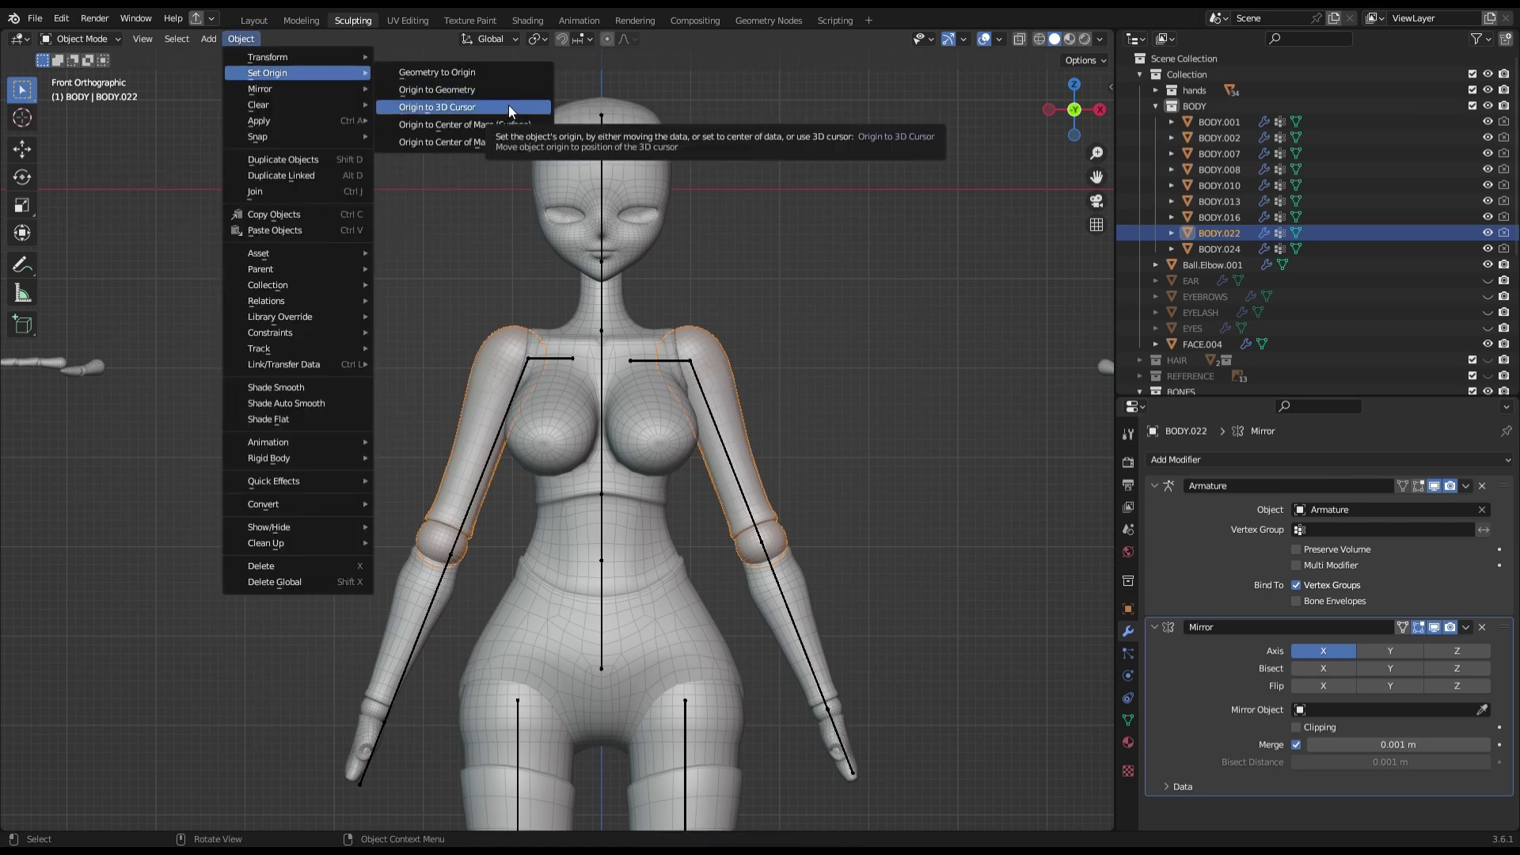
pyautogui.click(508, 107)
pyautogui.scroll(-2, 930, 340)
pyautogui.moveTo(1504, 628); pyautogui.dragTo(1507, 480)
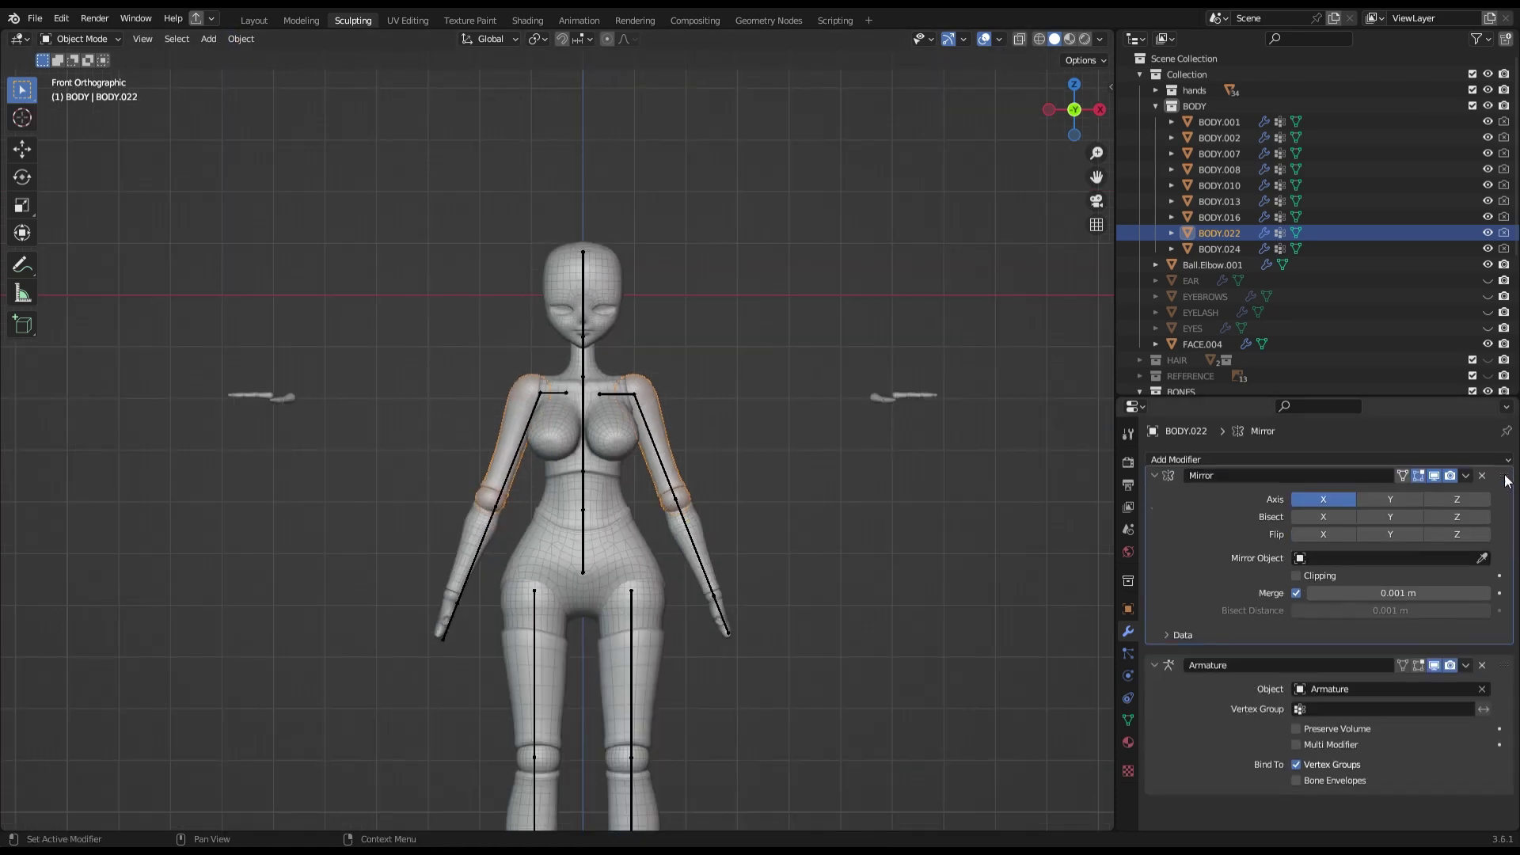
# Clear the armature's pose back to a T-pose in Pose Mode and save.
pyautogui.click(1130, 724)
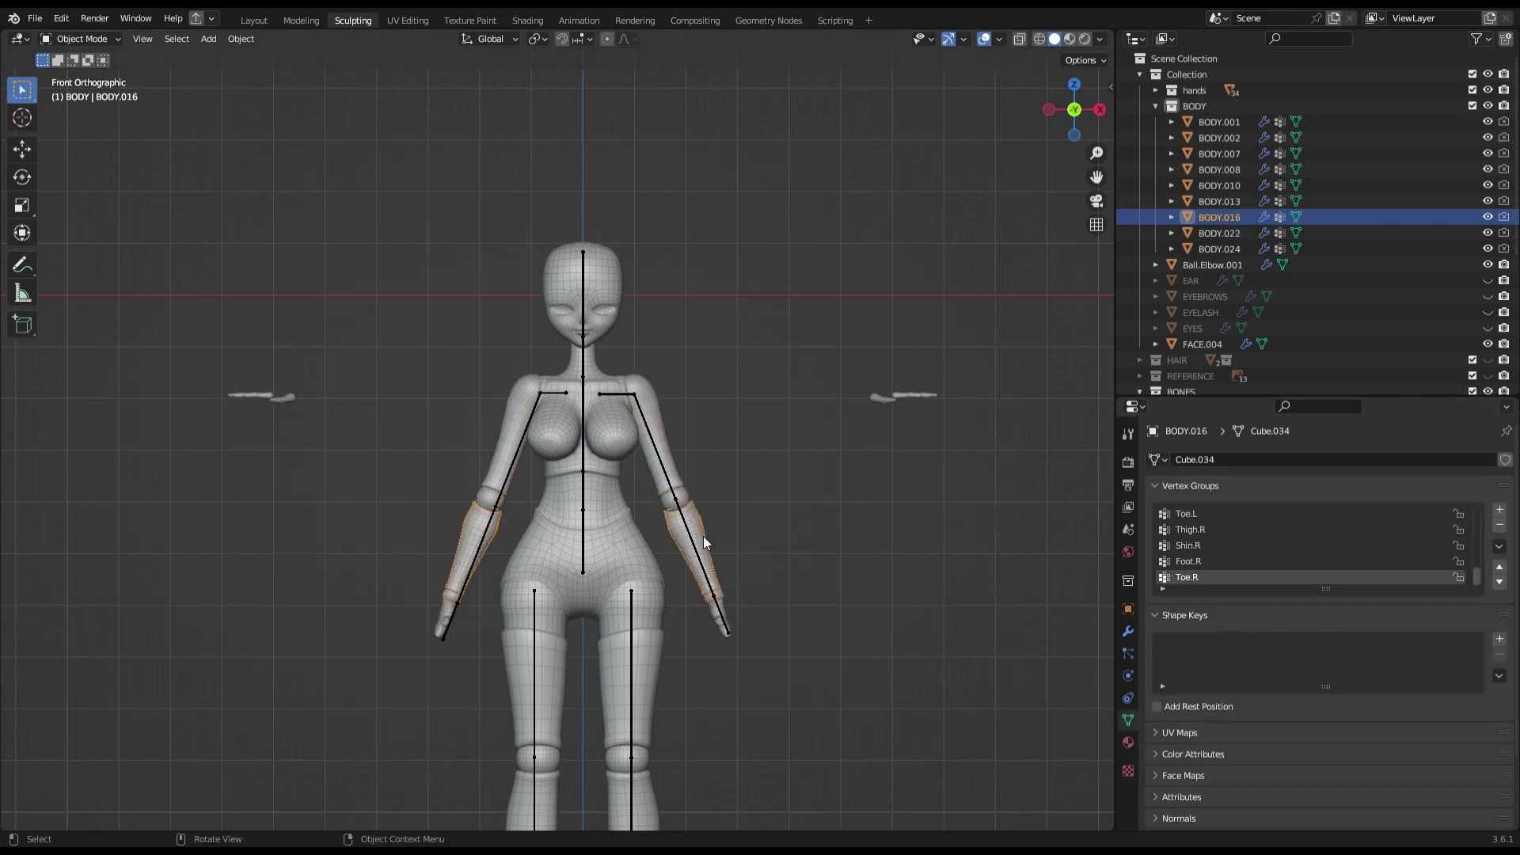
pyautogui.click(670, 470)
pyautogui.hotkey('ctrl', 'Tab')
pyautogui.scroll(2, 671, 470)
pyautogui.hotkey('alt', 'r')
pyautogui.hotkey('ctrl', 's')
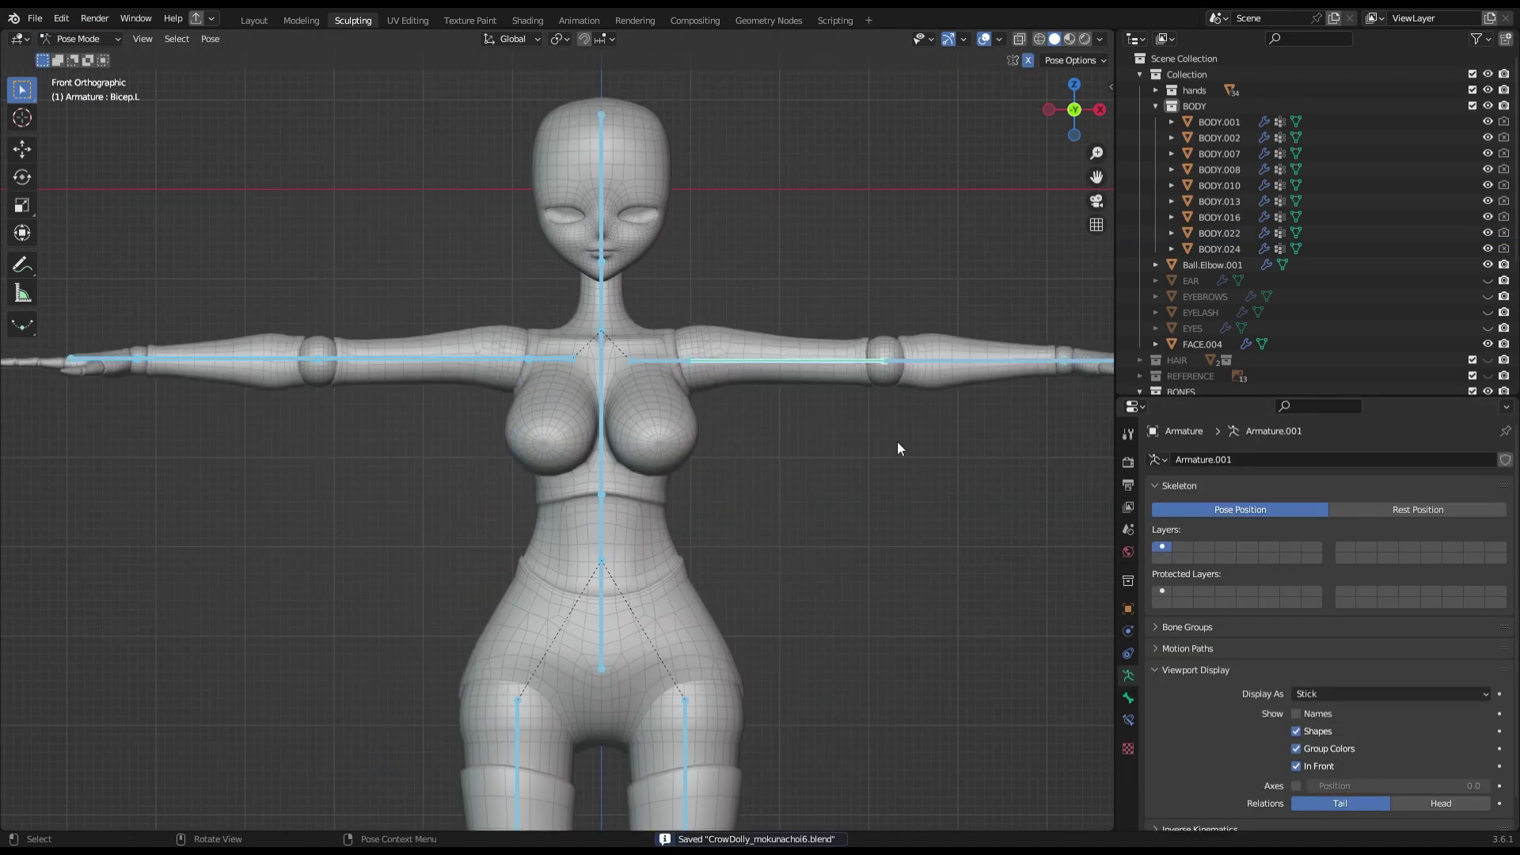
# Box-select one arm's bones and symmetrize them to the other side, then save.
pyautogui.moveTo(58, 327); pyautogui.dragTo(214, 368)
pyautogui.scroll(-5, 966, 502)
pyautogui.scroll(1, 939, 398)
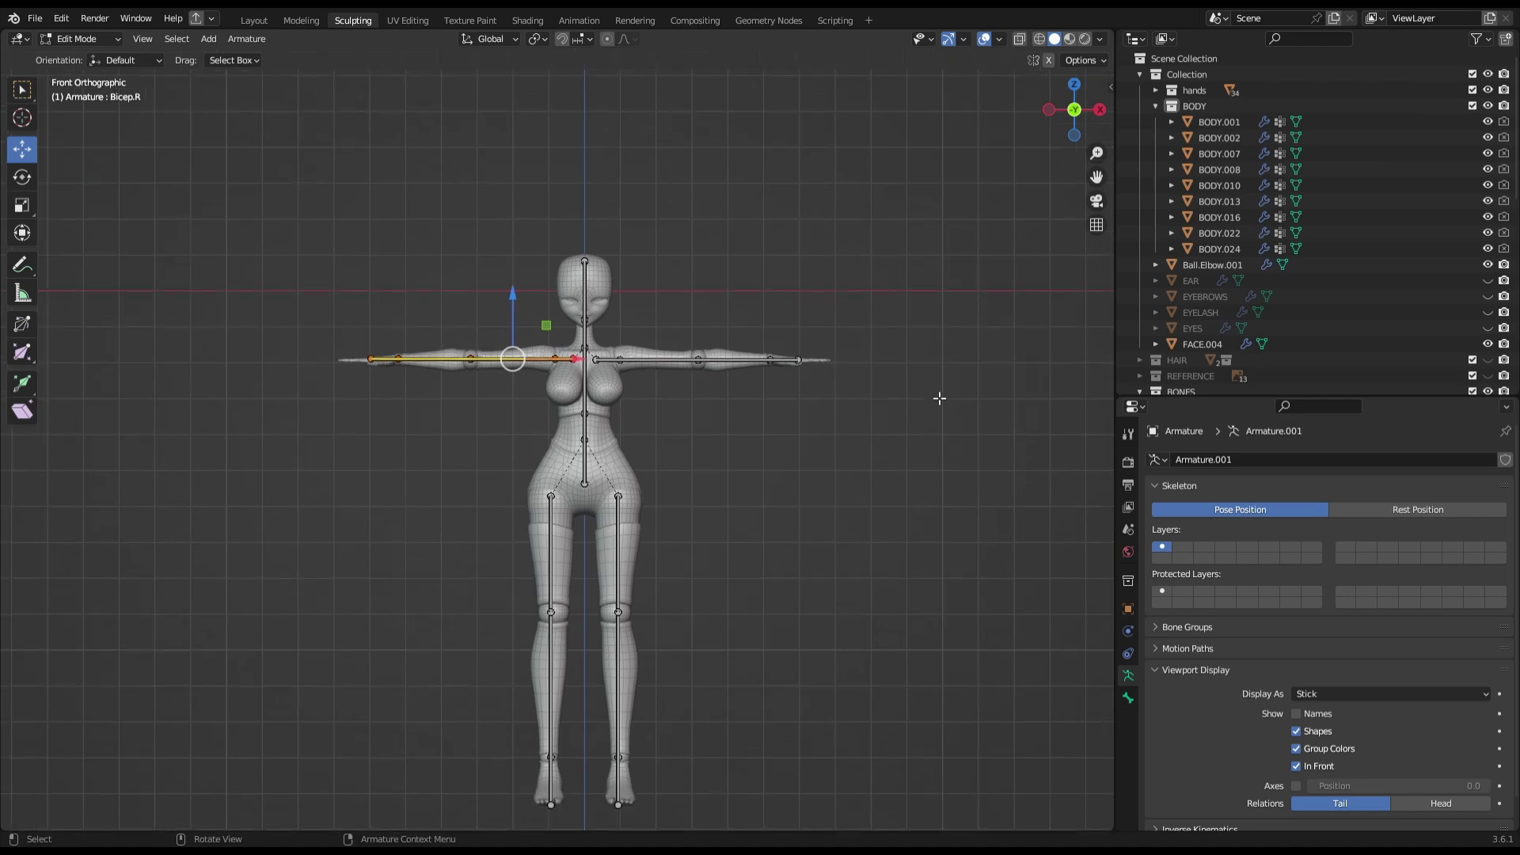
pyautogui.press('Delete')
pyautogui.scroll(3, 582, 539)
pyautogui.hotkey('ctrl', 's')
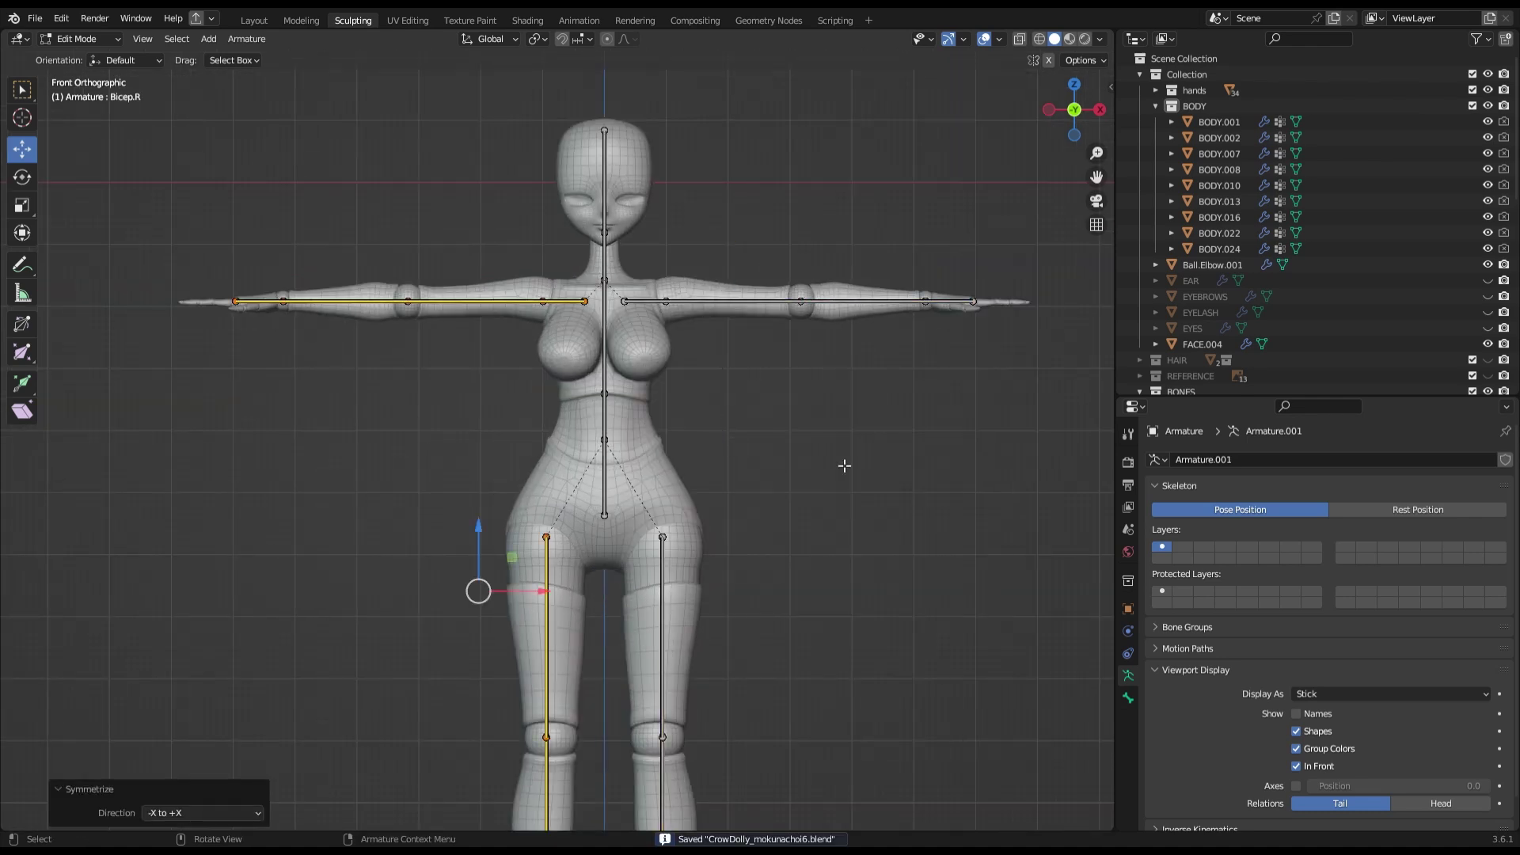
# Apply the Mirror modifier on the BODY.002 hands, leaving only Armature.
pyautogui.click(720, 298)
pyautogui.hotkey('ctrl', 's')
pyautogui.click(81, 38)
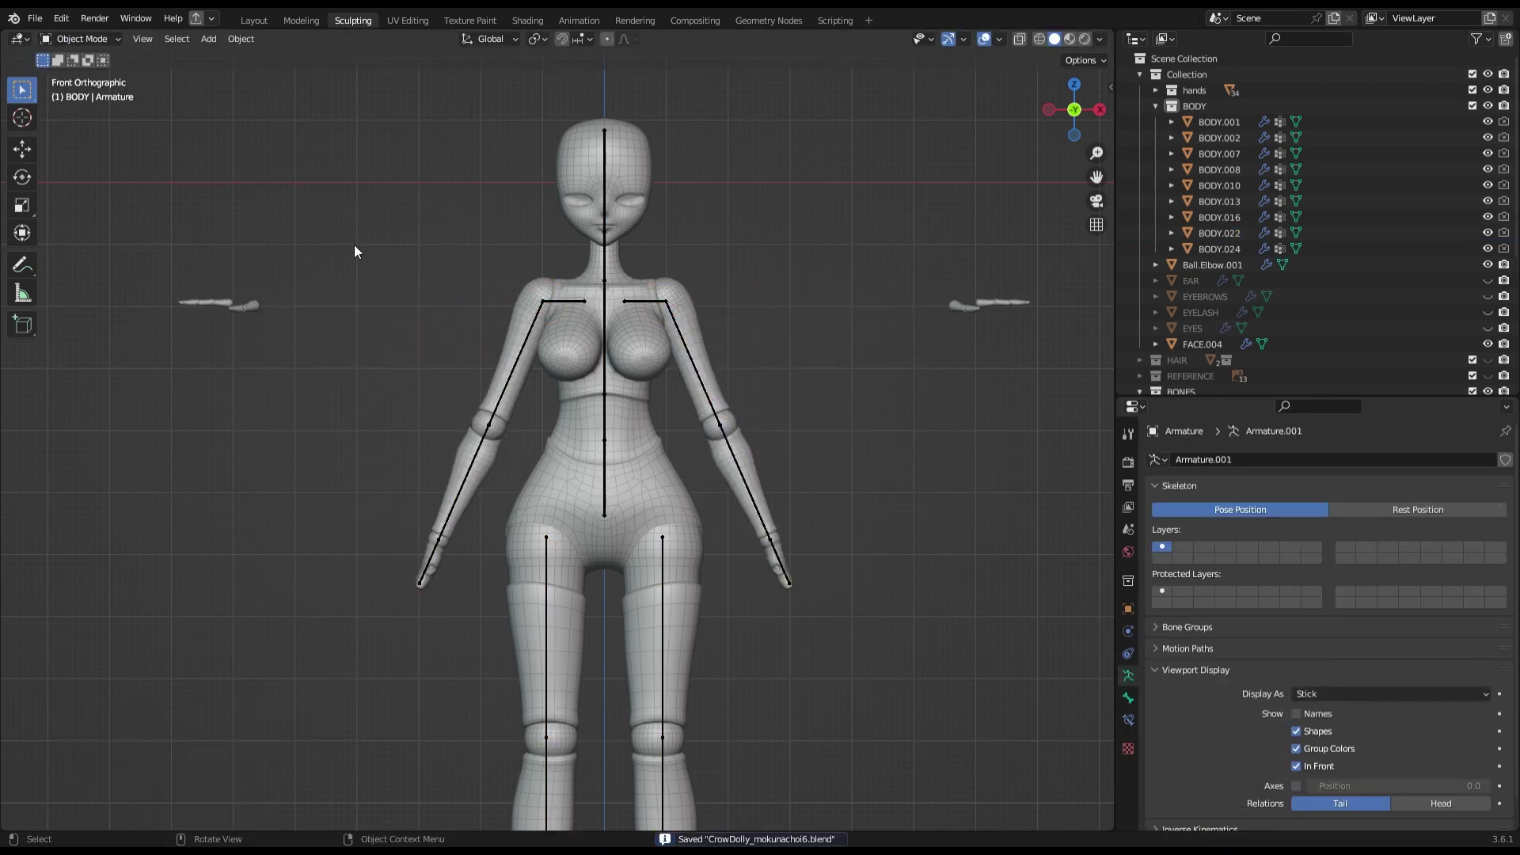
pyautogui.click(779, 566)
pyautogui.hotkey('ctrl', 'a')
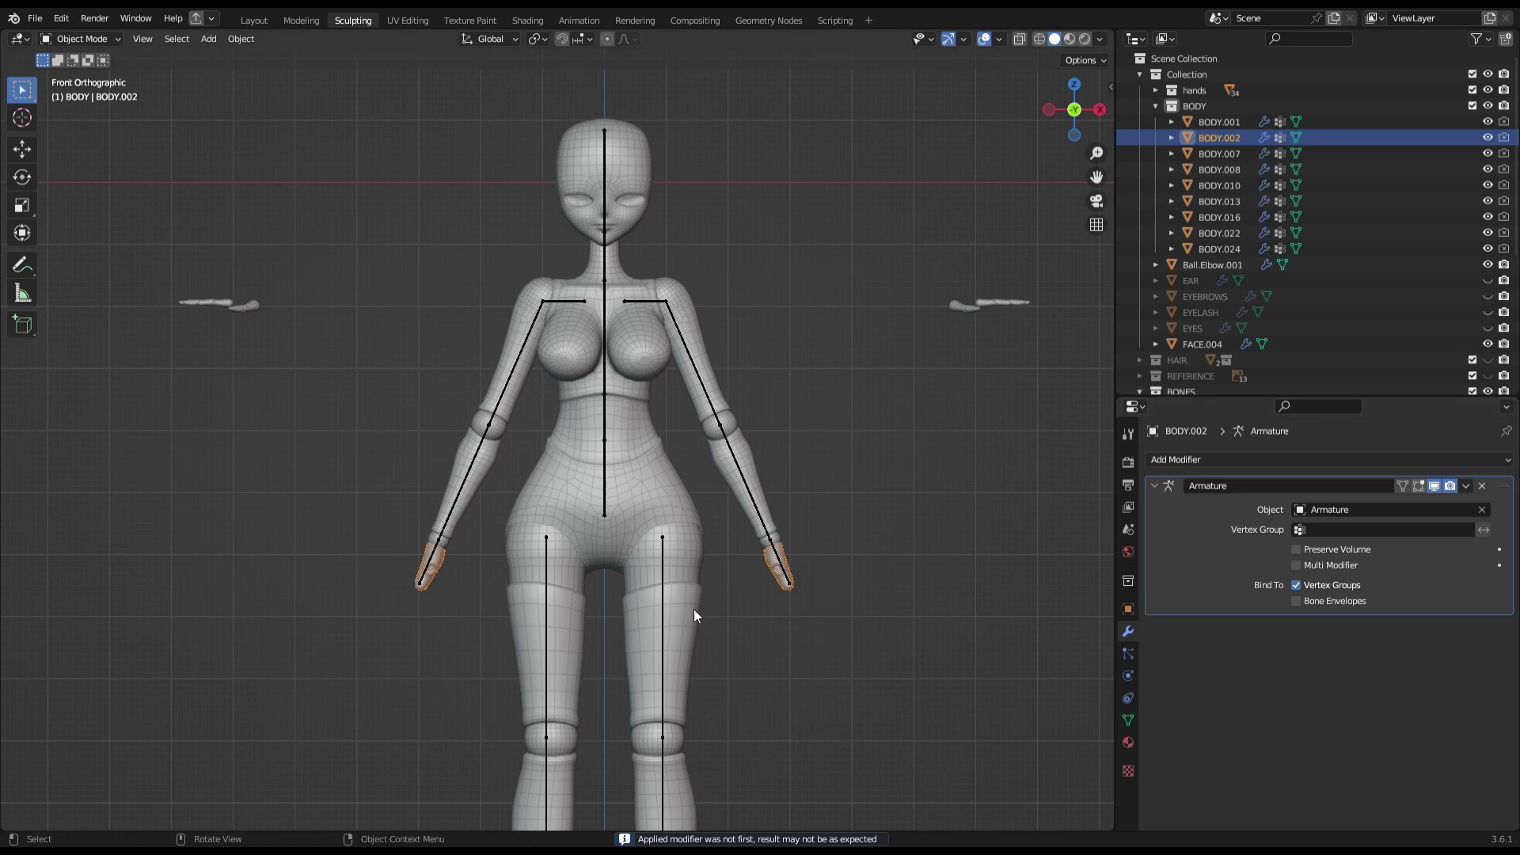
# Save, then raise the arm bones in Pose Mode to check the arm pieces follow.
pyautogui.click(673, 406)
pyautogui.hotkey('ctrl', 's')
pyautogui.hotkey('ctrl', 'Tab')
pyautogui.press('r')
pyautogui.click(632, 492)
pyautogui.scroll(3, 701, 467)
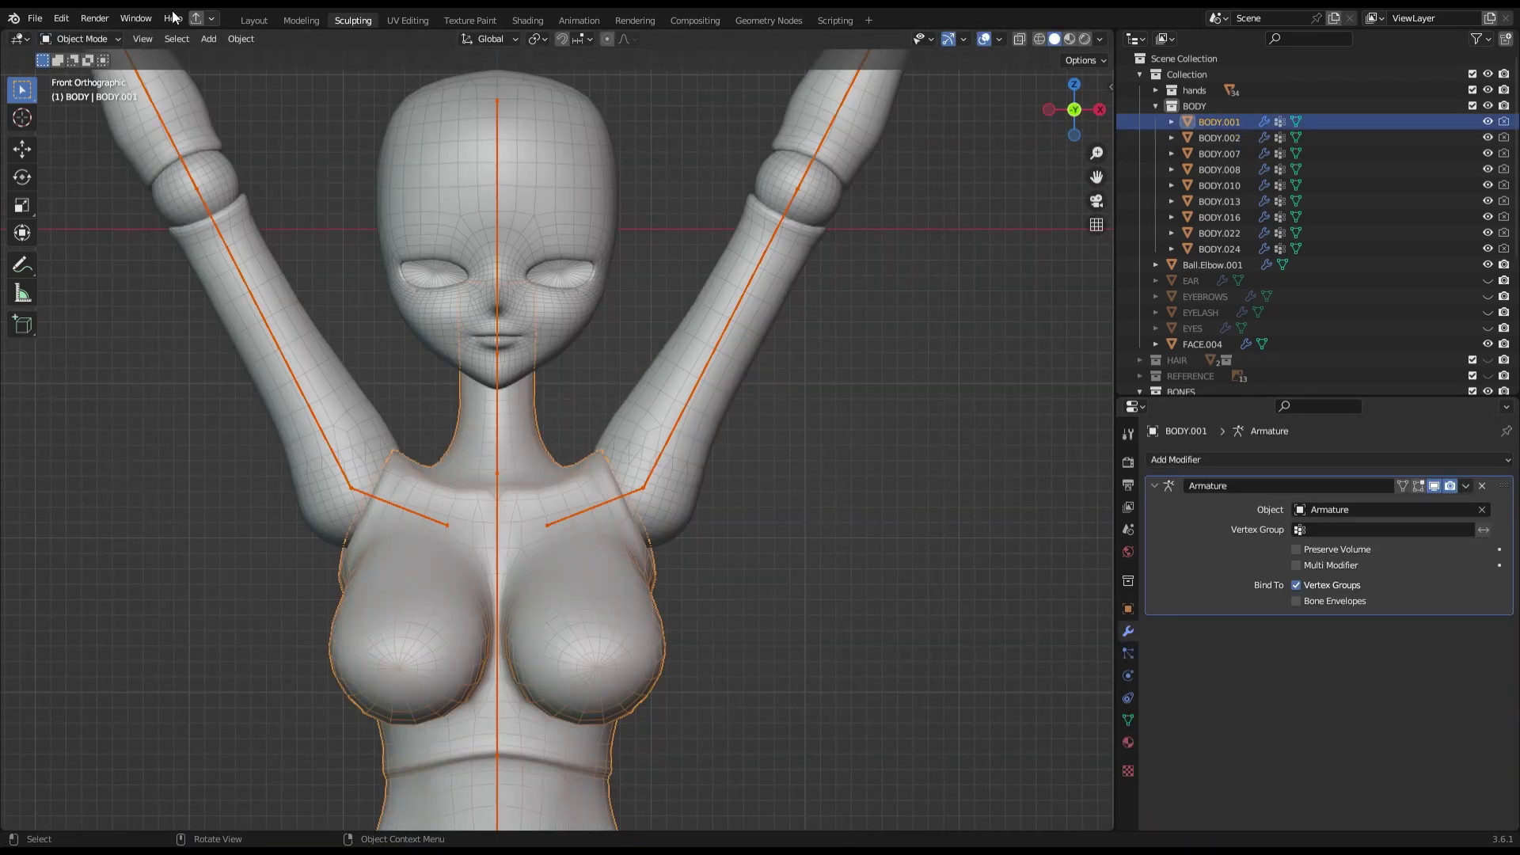
# Put the torso in weight painting, show the left shoulder's weights, and lower brush strength to 0.2.
pyautogui.hotkey('ctrl', 'Tab')
pyautogui.keyDown('ctrl'); pyautogui.click(610, 537); pyautogui.keyUp('ctrl')
pyautogui.scroll(2, 612, 371)
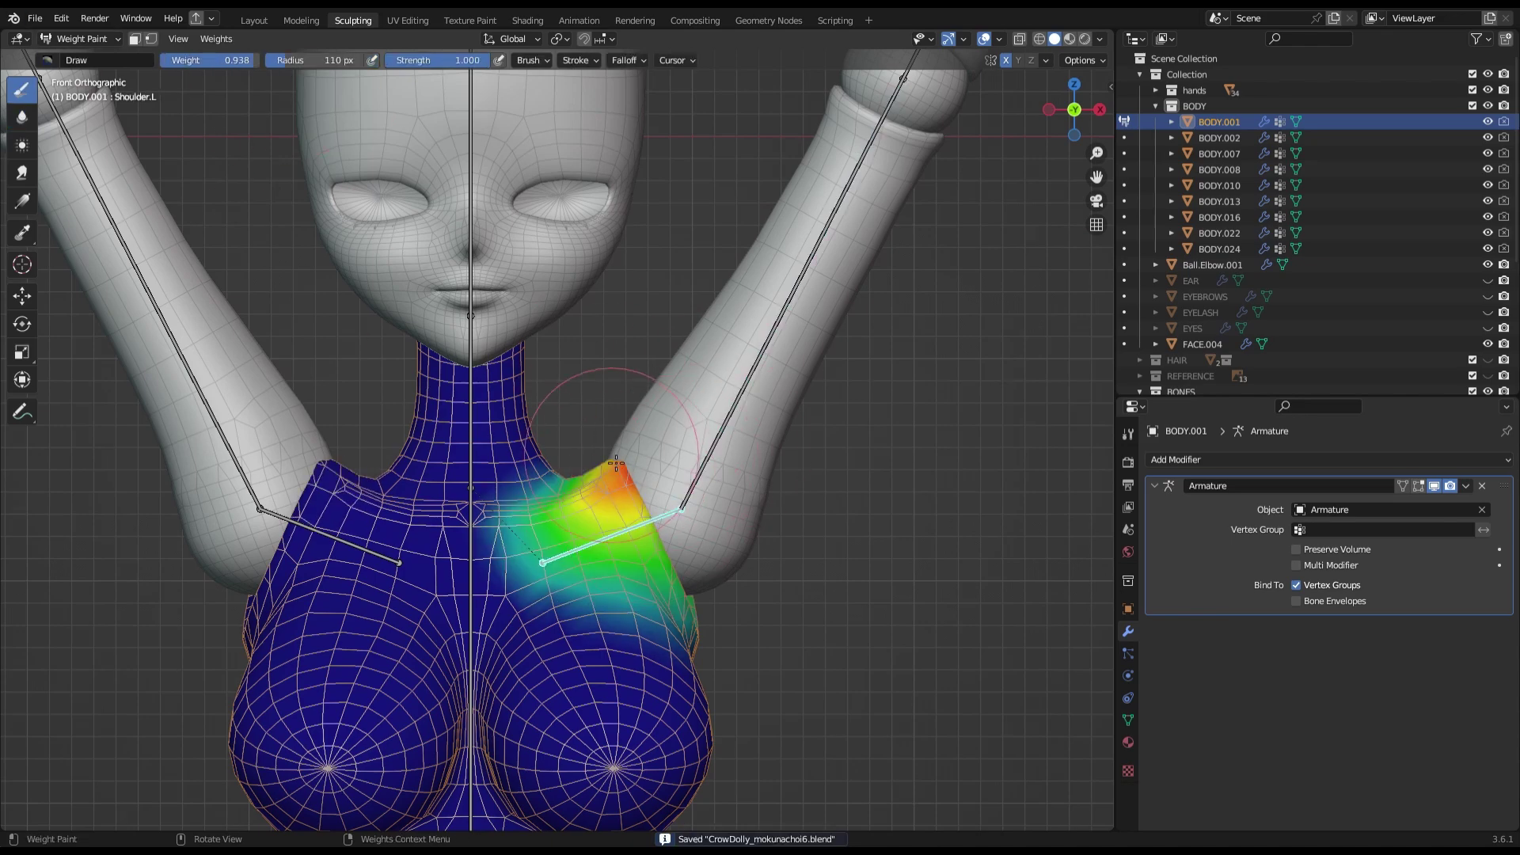
pyautogui.scroll(-2, 678, 460)
pyautogui.scroll(-2, 950, 246)
pyautogui.moveTo(951, 245)
pyautogui.mouseDown(button='middle')
pyautogui.moveTo(627, 493)
pyautogui.moveTo(656, 558)
pyautogui.mouseUp(button='middle')
pyautogui.hotkey('shift', 'f')
pyautogui.scroll(3, 574, 517)
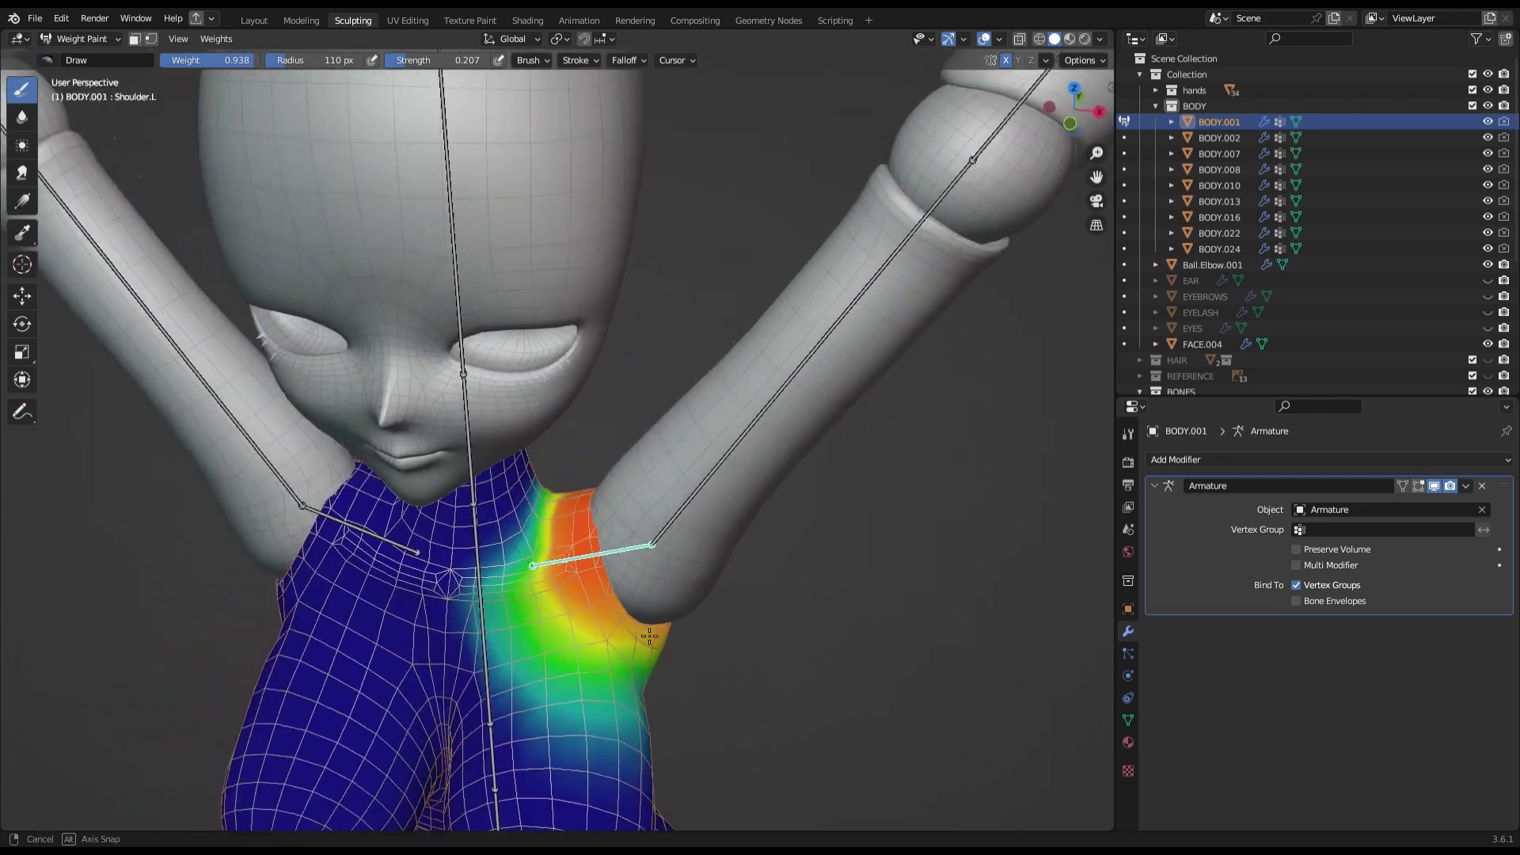
# Inspect the Chest bone's weights from the right side and back, then save.
pyautogui.moveTo(656, 558)
pyautogui.mouseDown(button='middle')
pyautogui.moveTo(555, 514)
pyautogui.moveTo(507, 546)
pyautogui.mouseUp(button='middle')
pyautogui.scroll(3, 487, 546)
pyautogui.keyDown('ctrl'); pyautogui.click(487, 546); pyautogui.keyUp('ctrl')
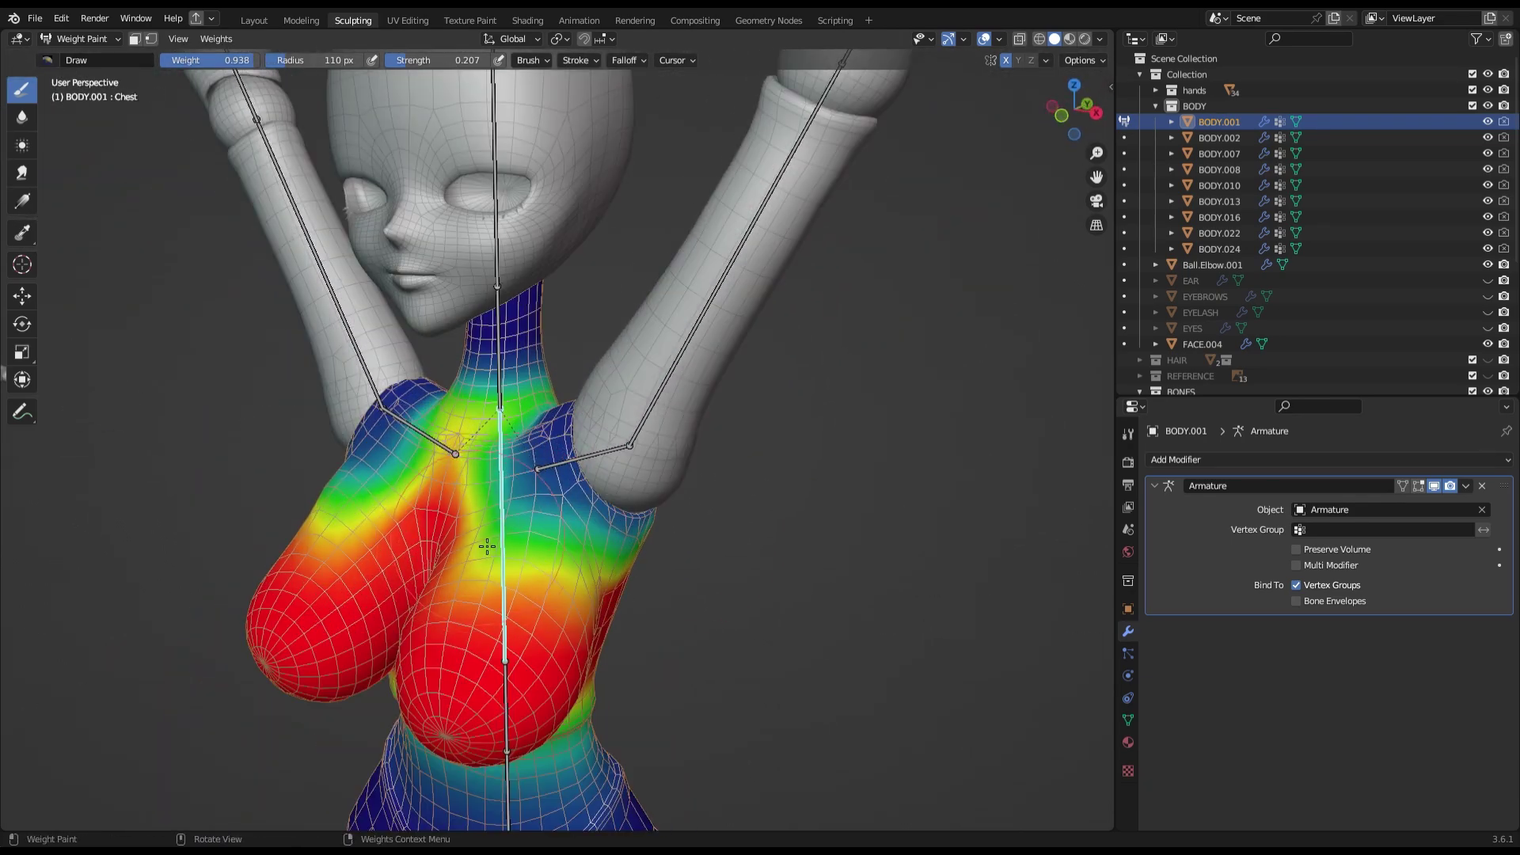
pyautogui.scroll(-3, 487, 546)
pyautogui.moveTo(628, 476); pyautogui.dragTo(611, 503, button='middle')
pyautogui.scroll(2, 611, 503)
pyautogui.scroll(2, 608, 610)
pyautogui.moveTo(608, 610)
pyautogui.mouseDown(button='middle')
pyautogui.moveTo(753, 515)
pyautogui.moveTo(842, 282)
pyautogui.mouseUp(button='middle')
pyautogui.press('KP_1')
pyautogui.hotkey('ctrl', 's')
# Rotate the left shoulder bone to test its weights, checking from the side.
pyautogui.keyDown('ctrl'); pyautogui.click(667, 454); pyautogui.keyUp('ctrl')
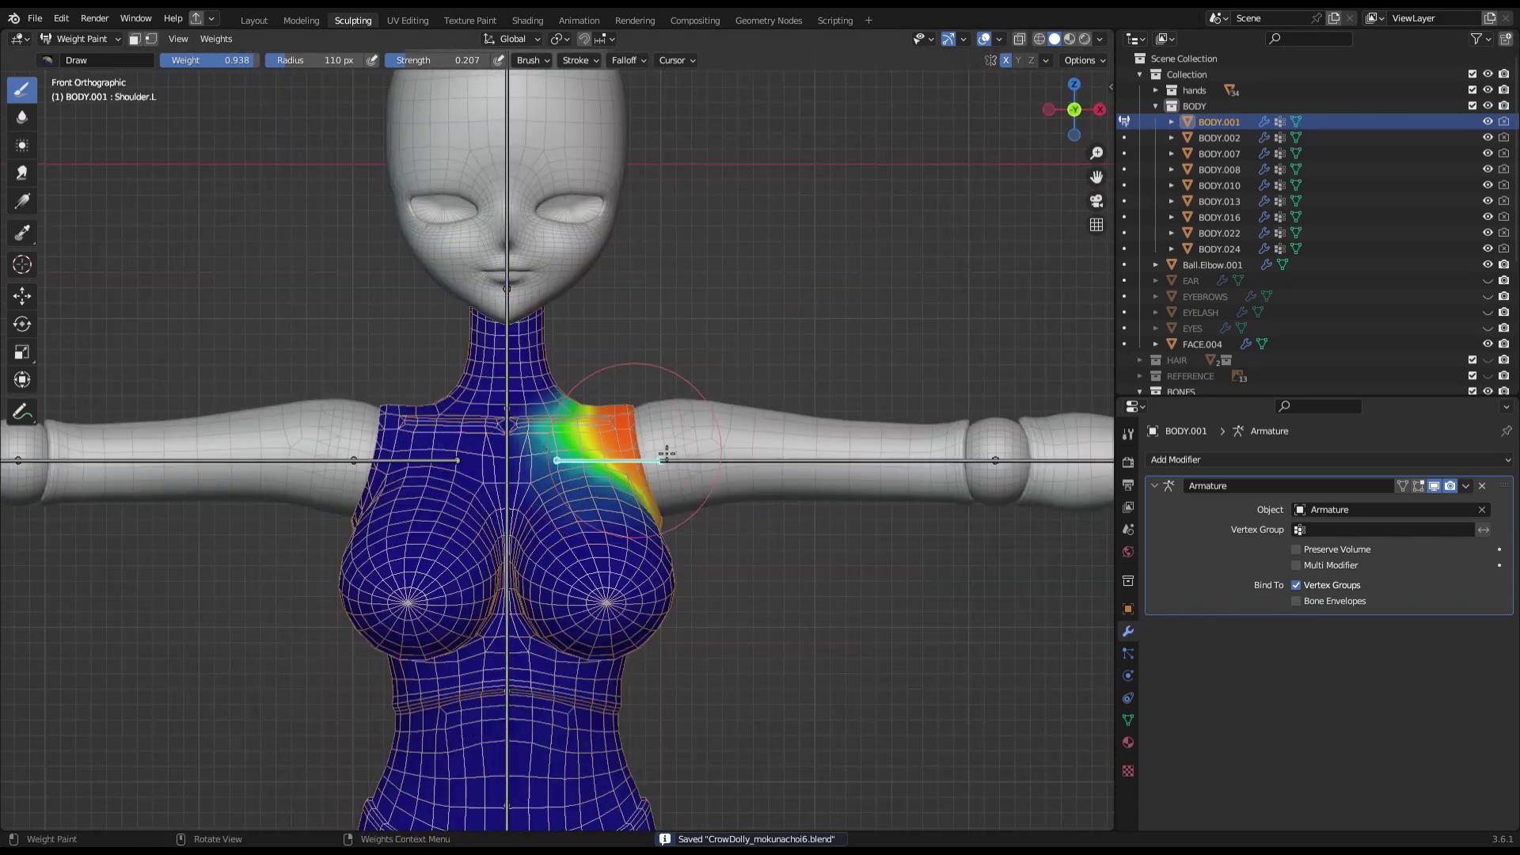
pyautogui.press('r')
pyautogui.click(723, 515)
pyautogui.moveTo(322, 516); pyautogui.dragTo(681, 373, button='middle')
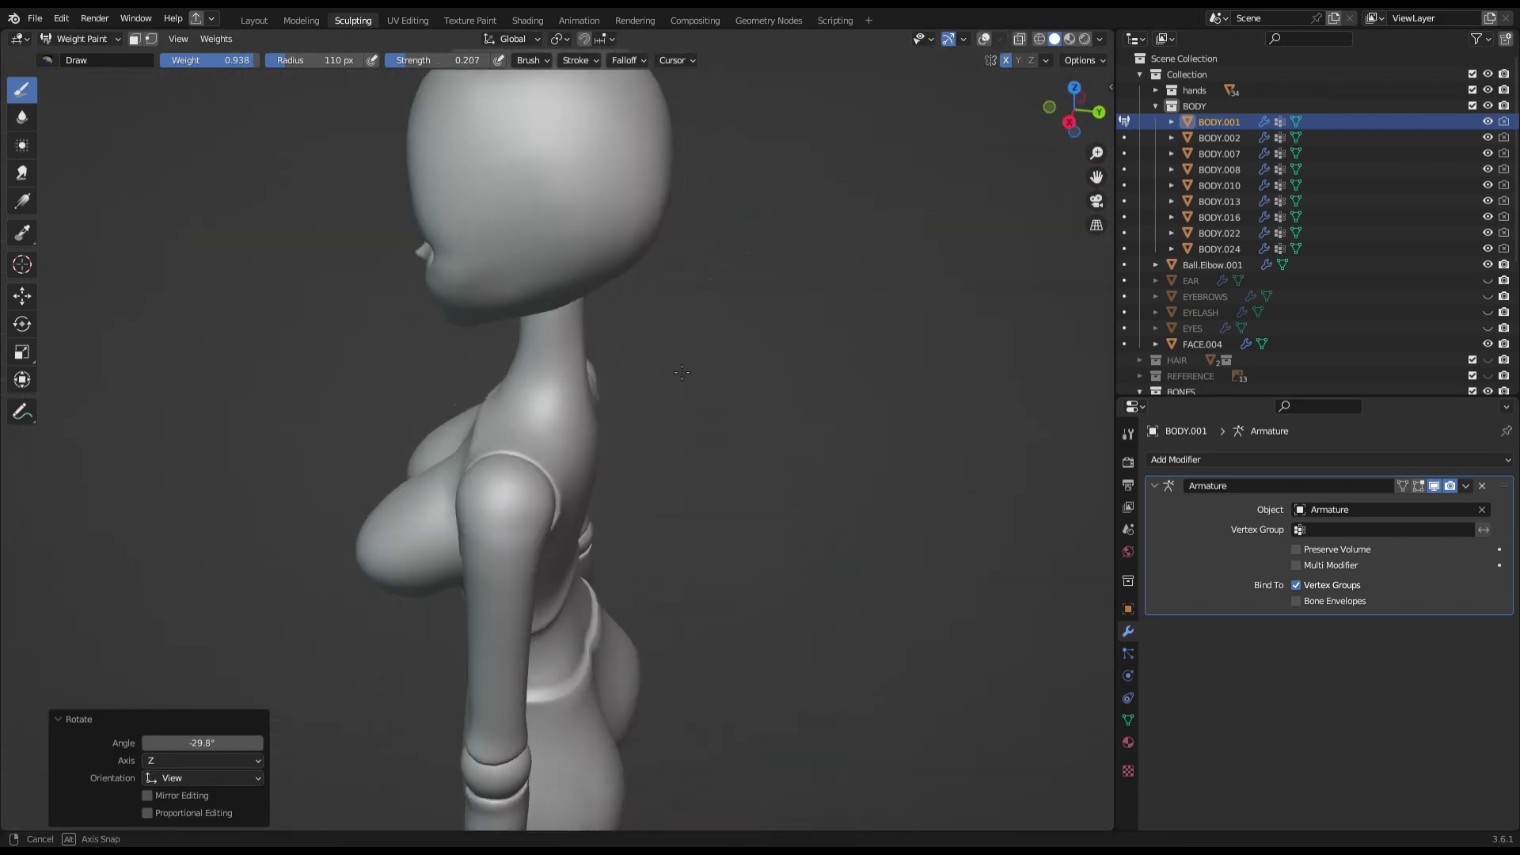
pyautogui.press('KP_1')
# Swing the arm down to test deformation, then undo it and save.
pyautogui.hotkey('ctrl', 'z')
pyautogui.press('r')
pyautogui.click(621, 486)
pyautogui.moveTo(620, 486); pyautogui.dragTo(777, 254, button='middle')
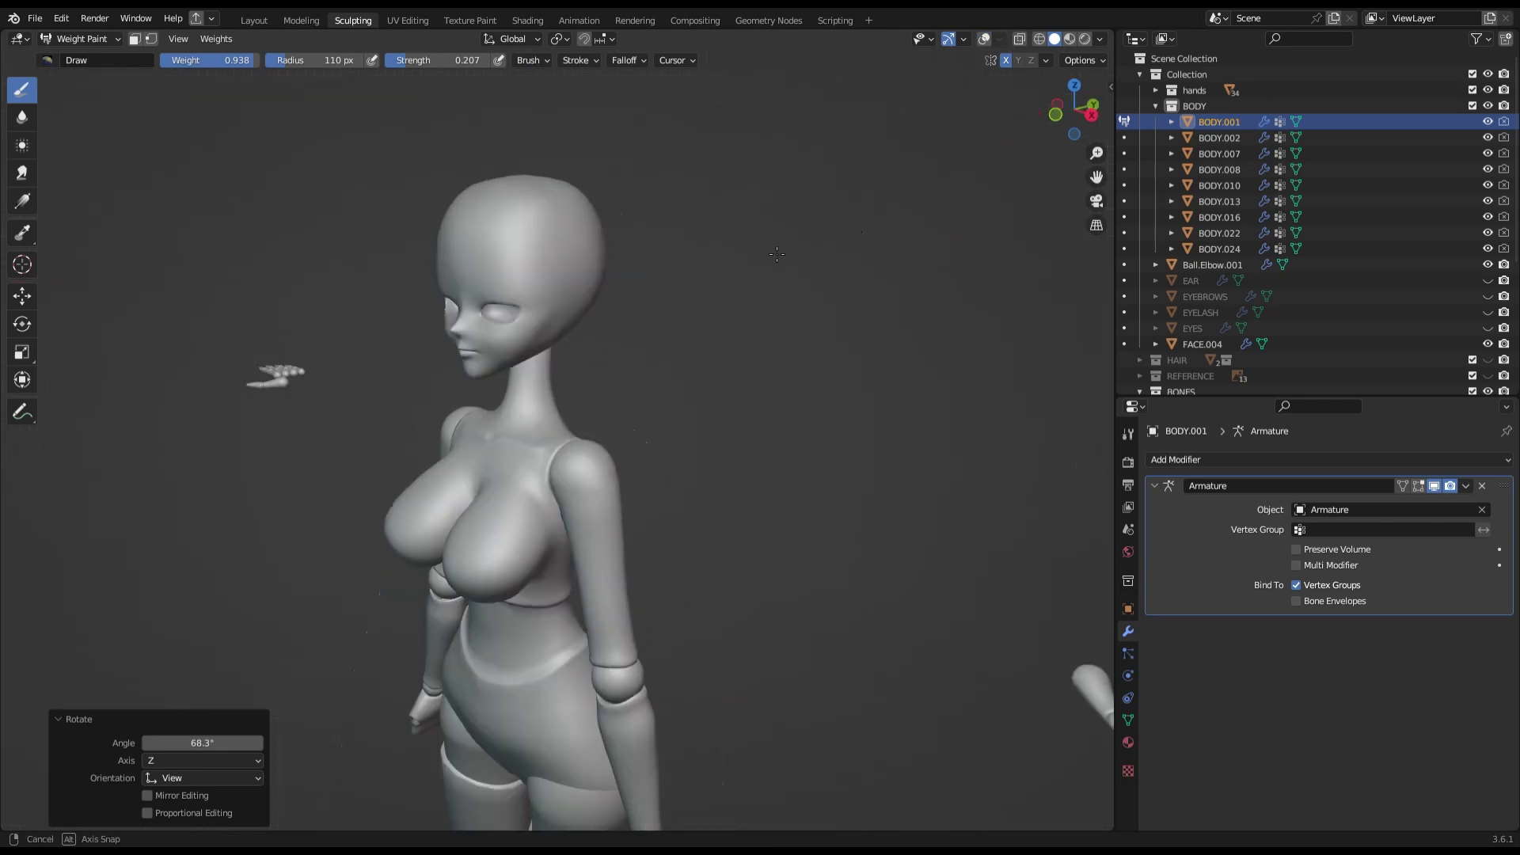
pyautogui.press('KP_1')
pyautogui.hotkey('ctrl', 'z')
pyautogui.hotkey('ctrl', 's')
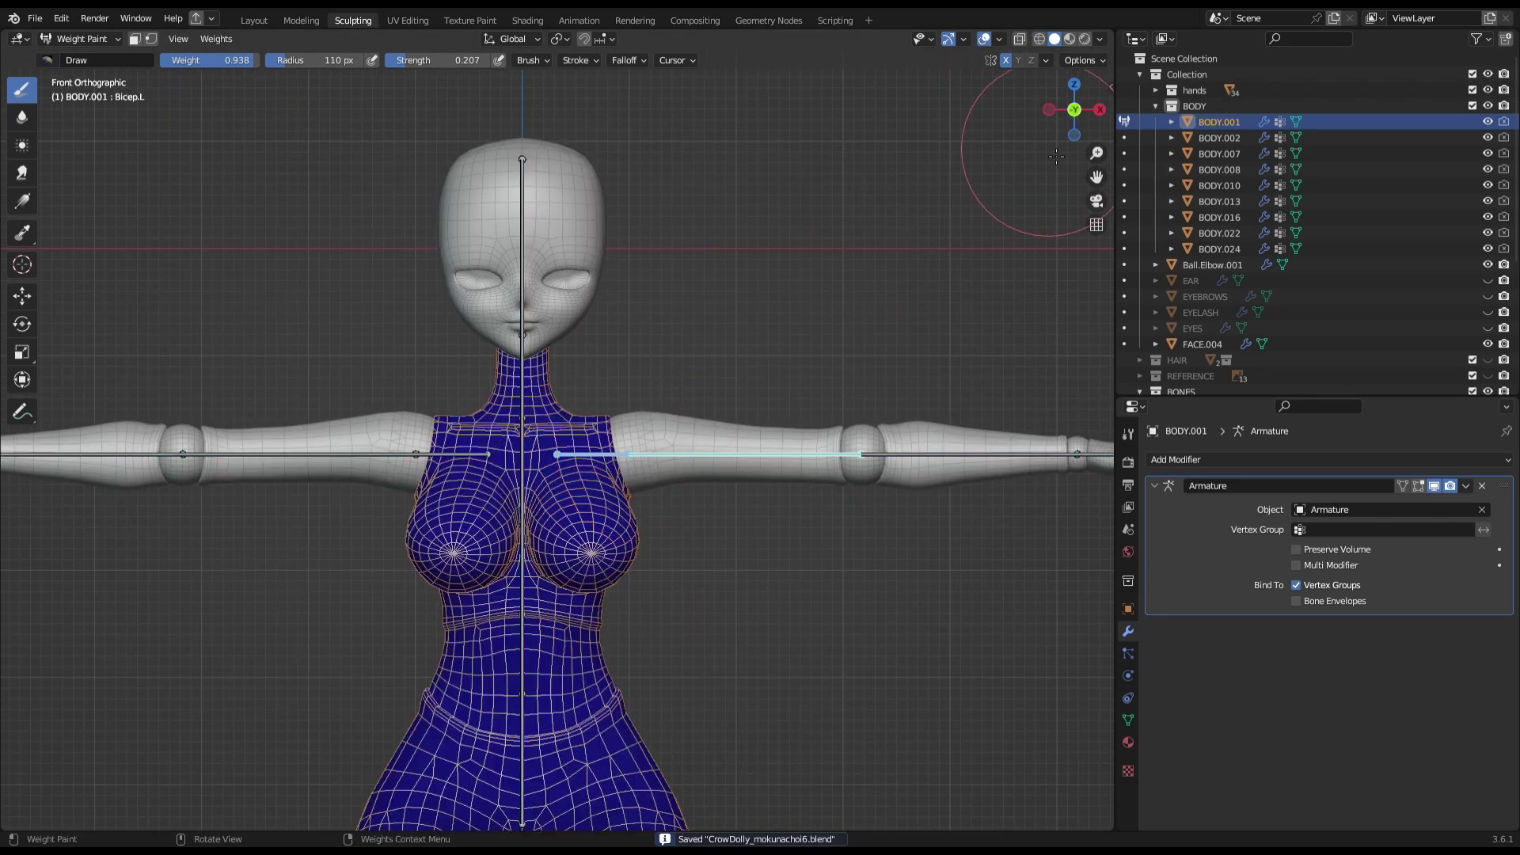
# Rotate the upper arm bone to test the bicep weights, then undo and save.
pyautogui.press('KP_7')
pyautogui.press('r')
pyautogui.click(679, 509)
pyautogui.moveTo(679, 509); pyautogui.dragTo(902, 231, button='middle')
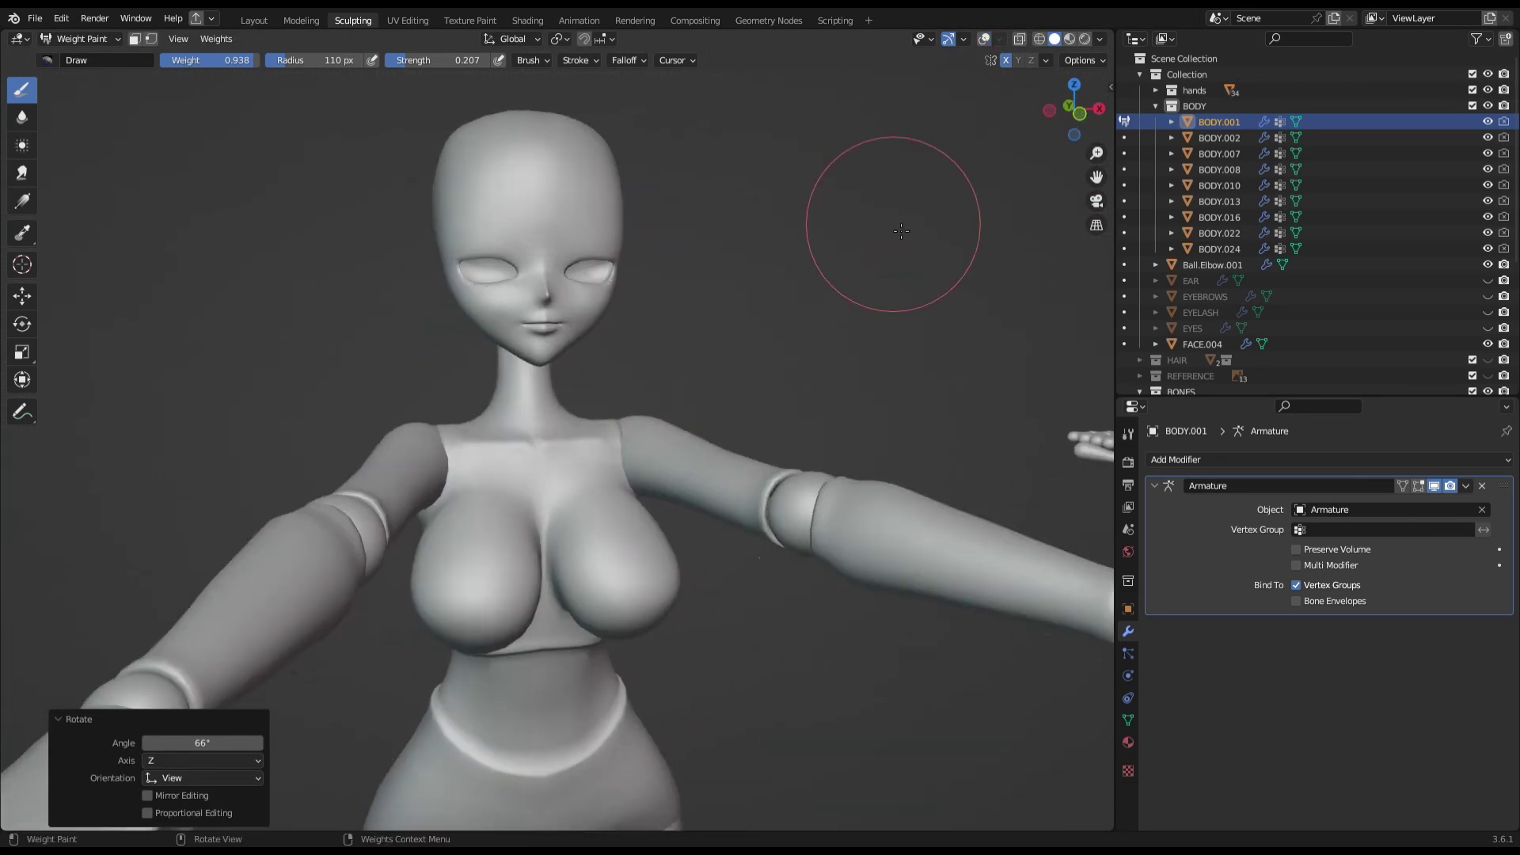
pyautogui.press('KP_1')
pyautogui.hotkey('ctrl', 'z')
pyautogui.hotkey('ctrl', 's')
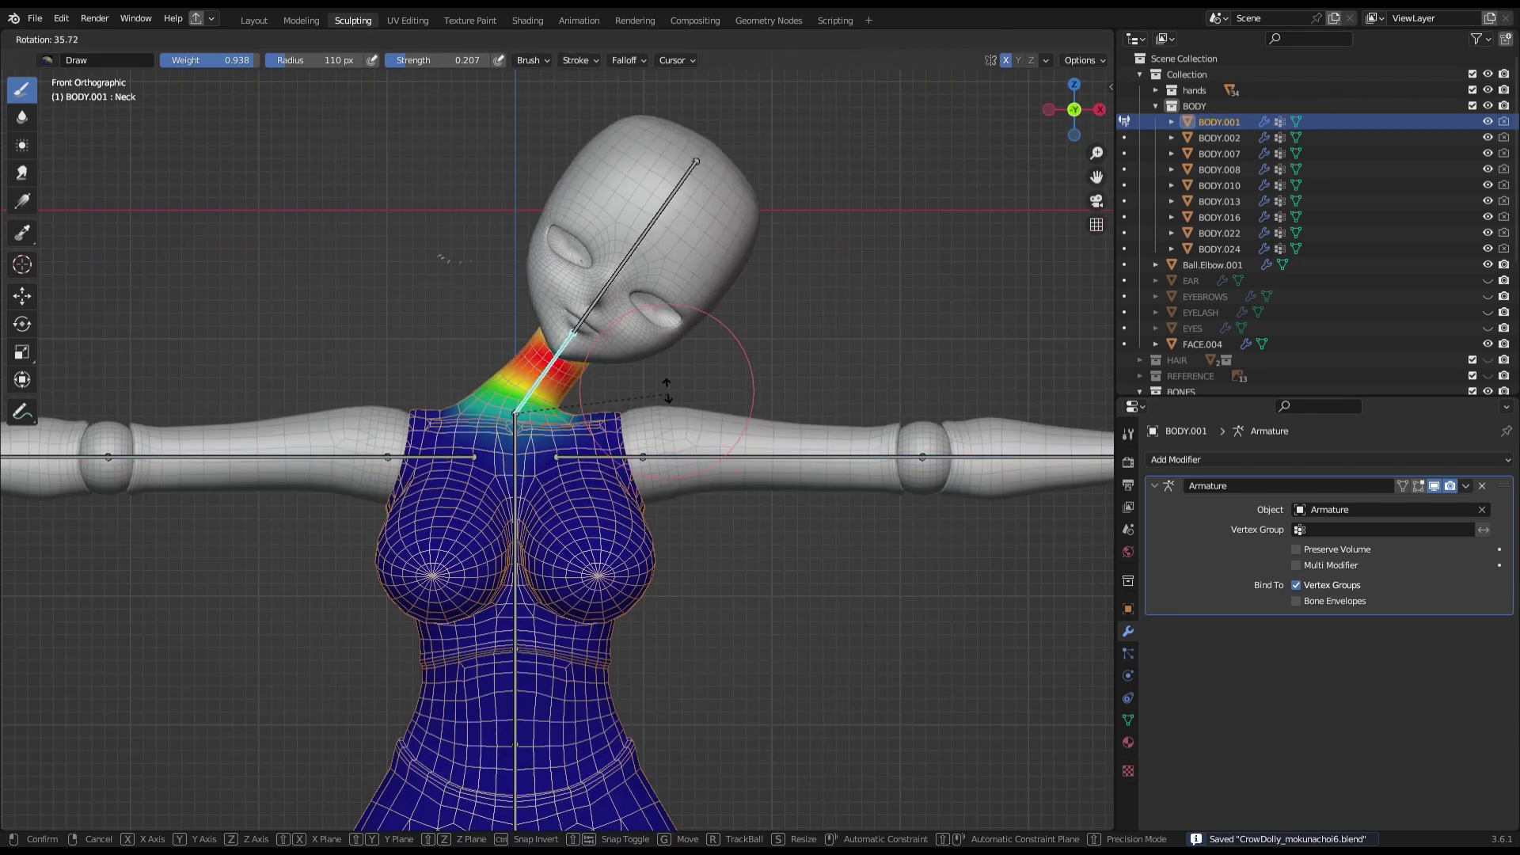
# Tilt the head bone to test the neck weights from behind and the side, then save.
pyautogui.press('Escape')
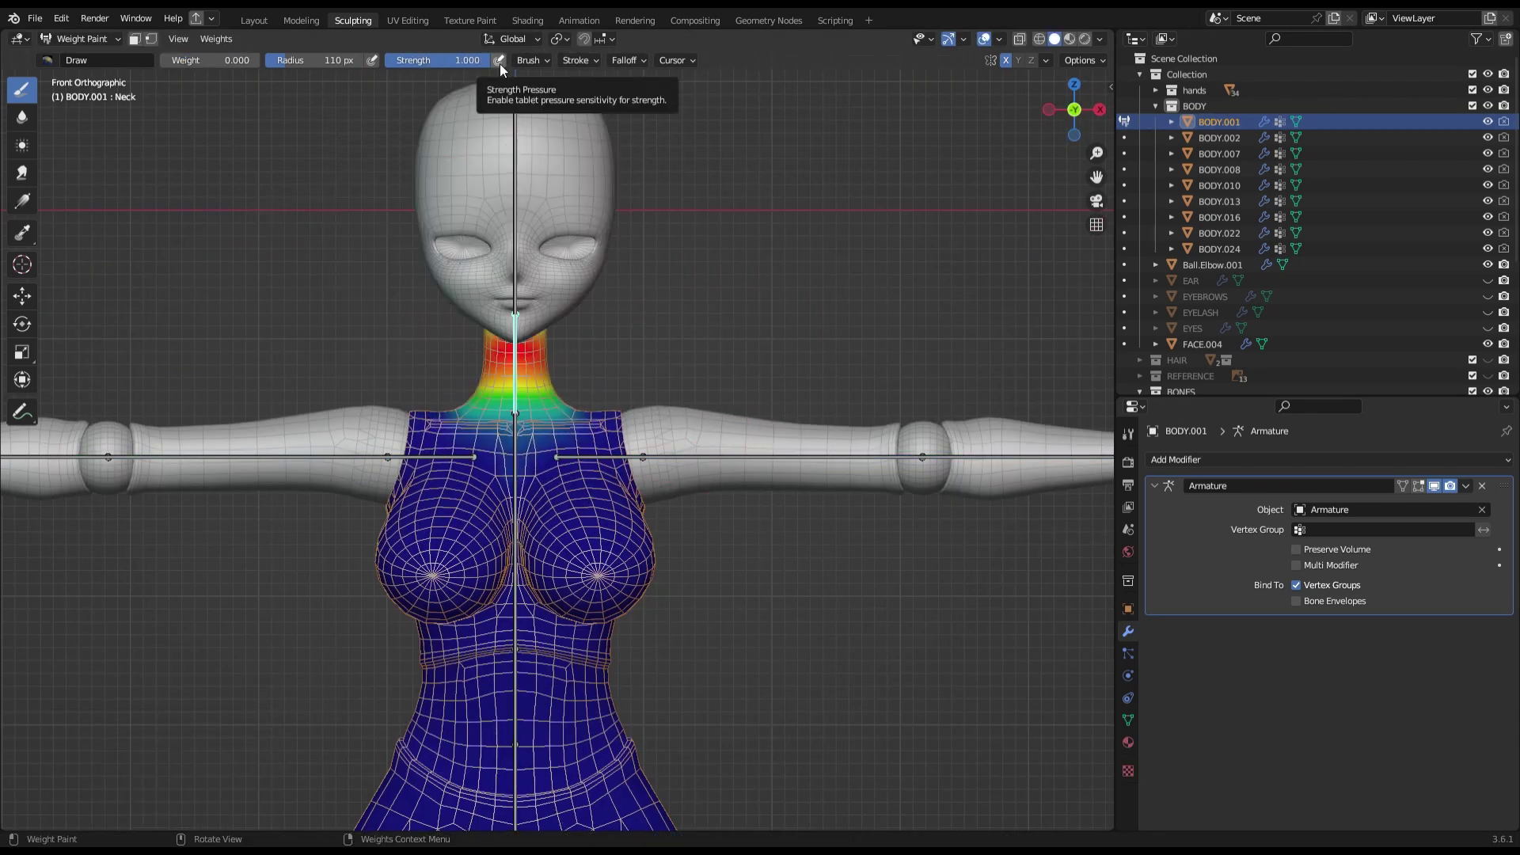
pyautogui.scroll(2, 634, 376)
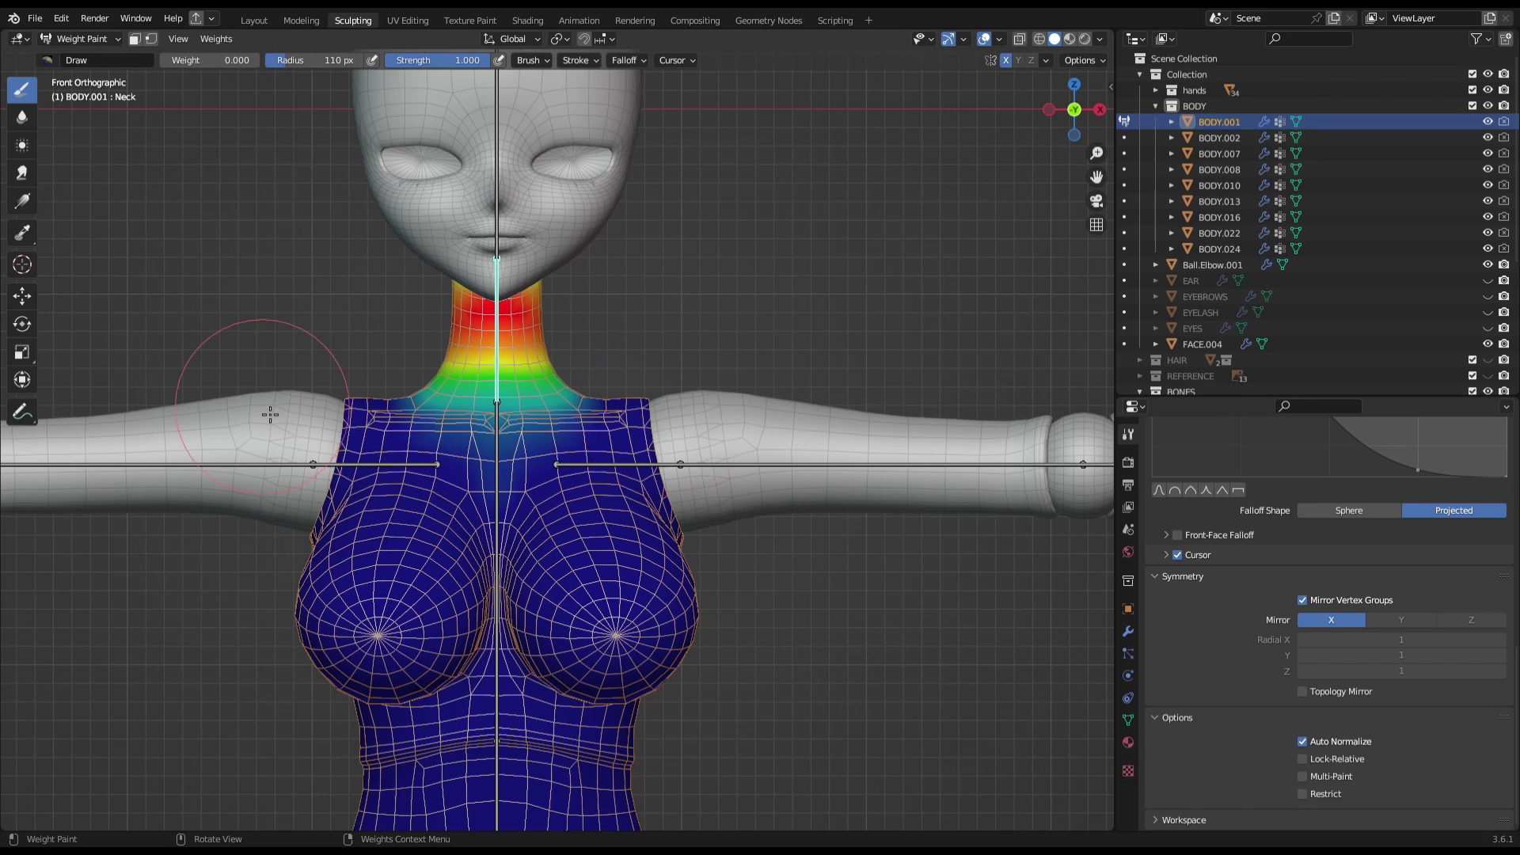
pyautogui.keyDown('ctrl'); pyautogui.click(543, 230); pyautogui.keyUp('ctrl')
pyautogui.press('r')
pyautogui.click(1053, 107)
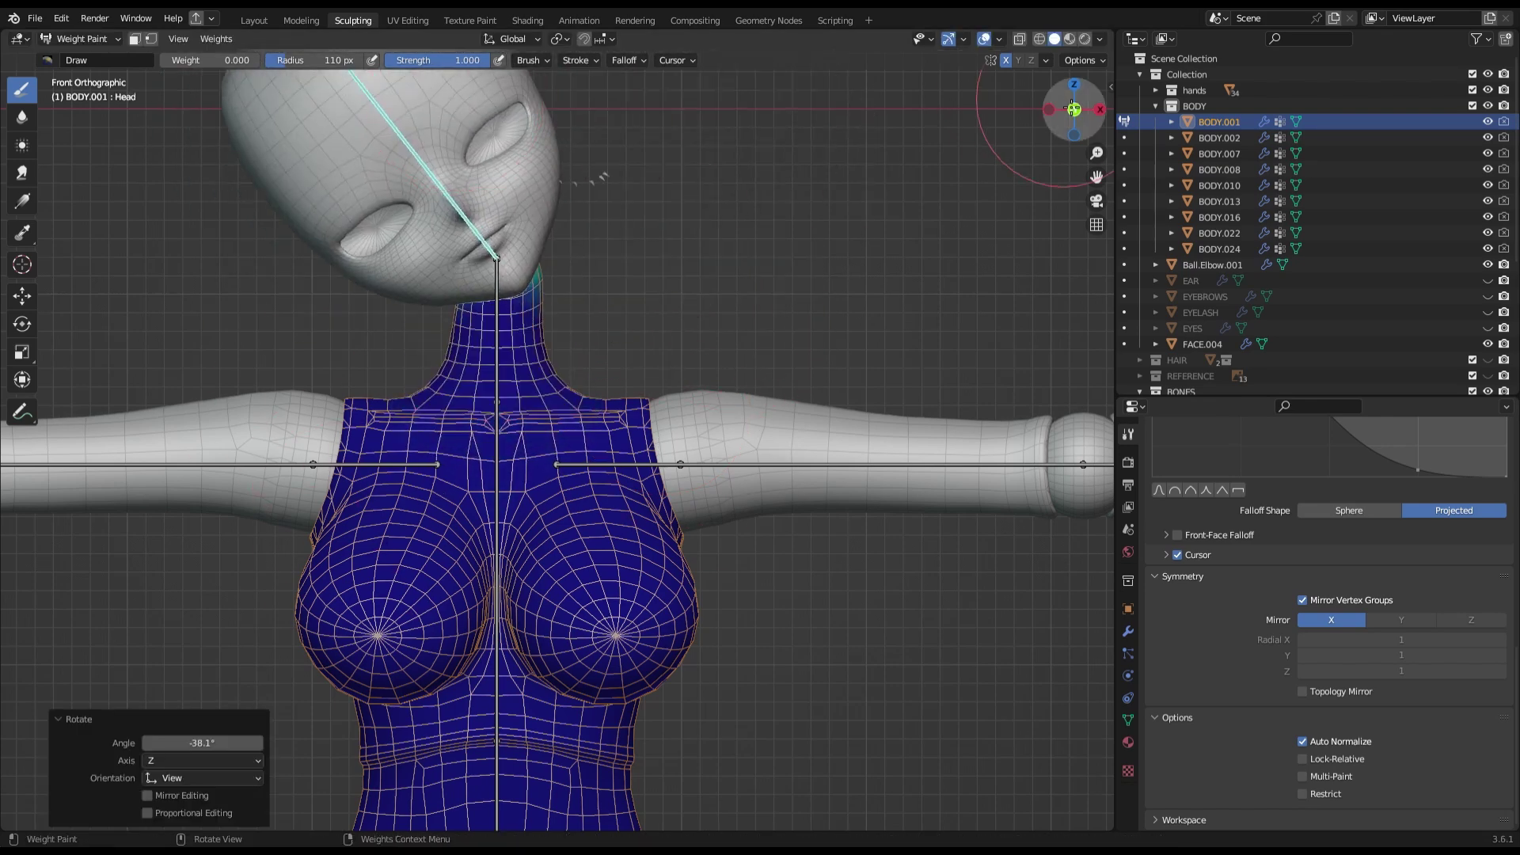
pyautogui.press('ctrl+KP_1')
pyautogui.press('KP_3')
pyautogui.hotkey('ctrl', 's')
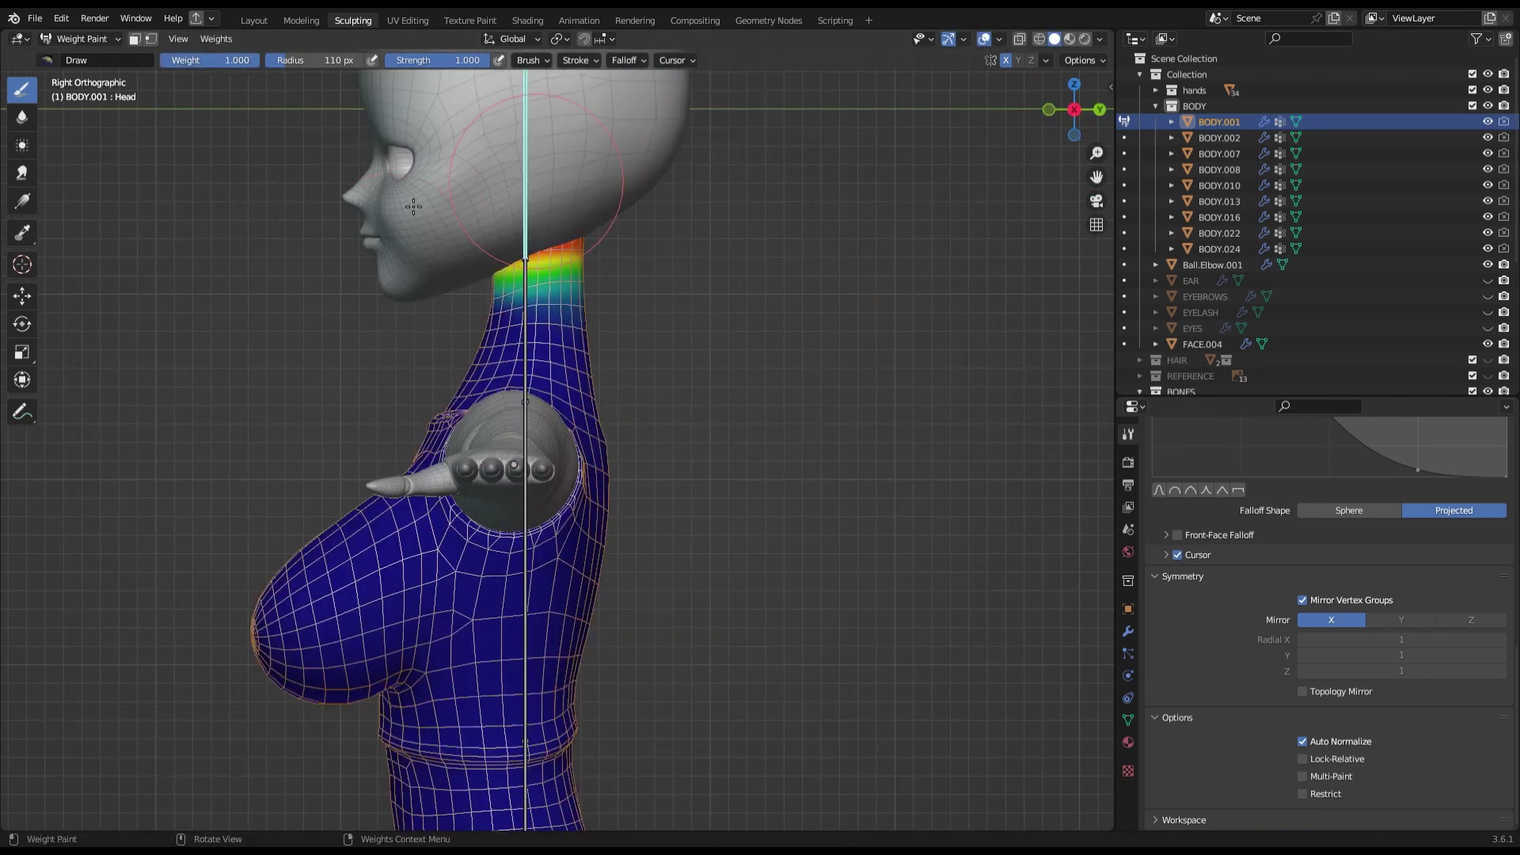
# Tip the head back, make the Head bone's weights active, and check from the front.
pyautogui.press('r')
pyautogui.click(36, 156)
pyautogui.scroll(3, 36, 156)
pyautogui.keyDown('ctrl'); pyautogui.click(647, 360); pyautogui.keyUp('ctrl')
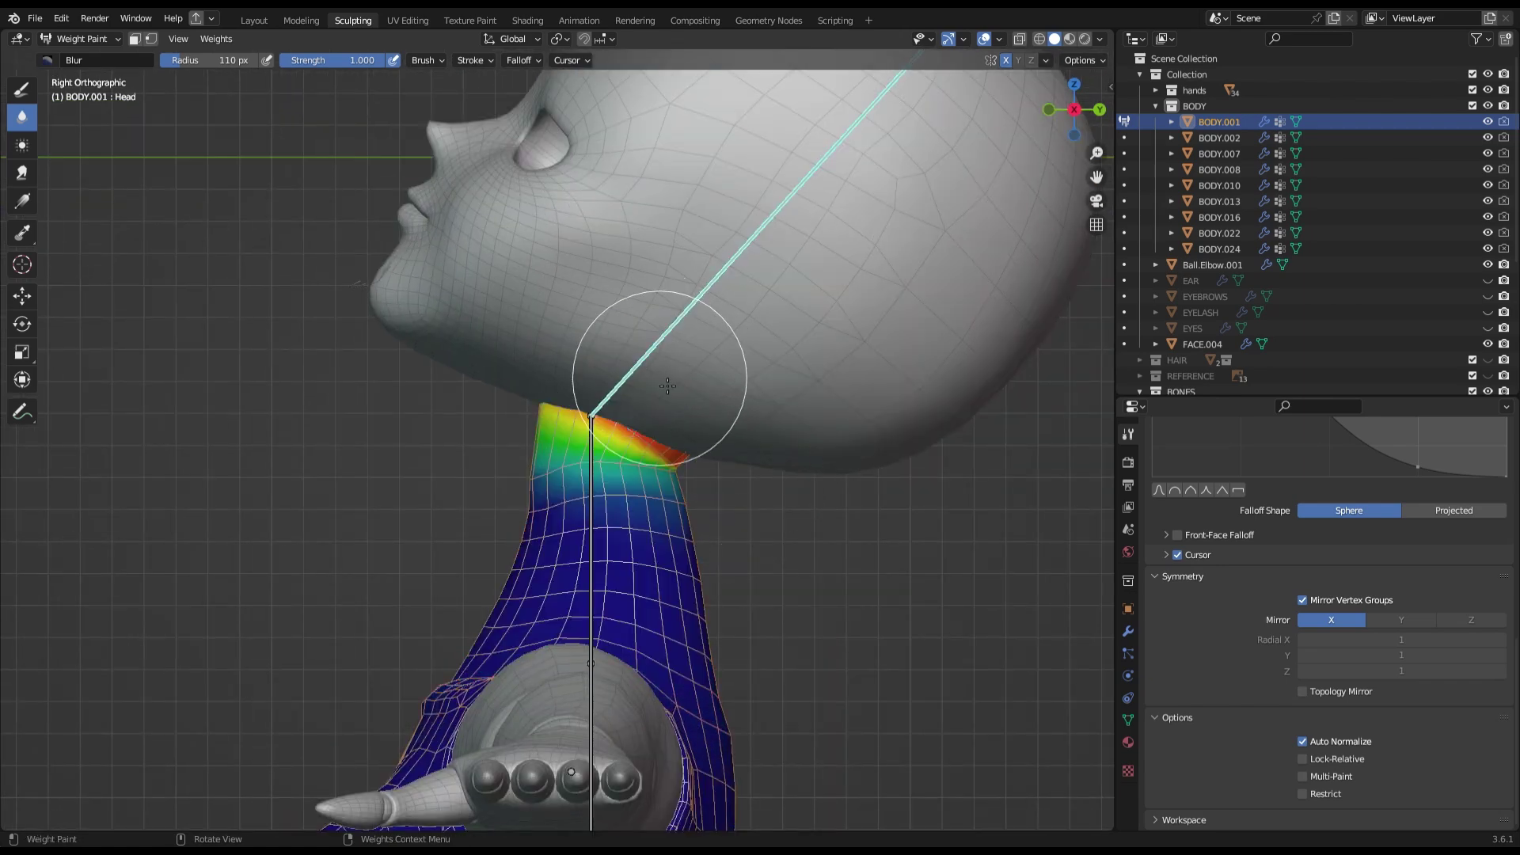
pyautogui.scroll(-2, 279, 147)
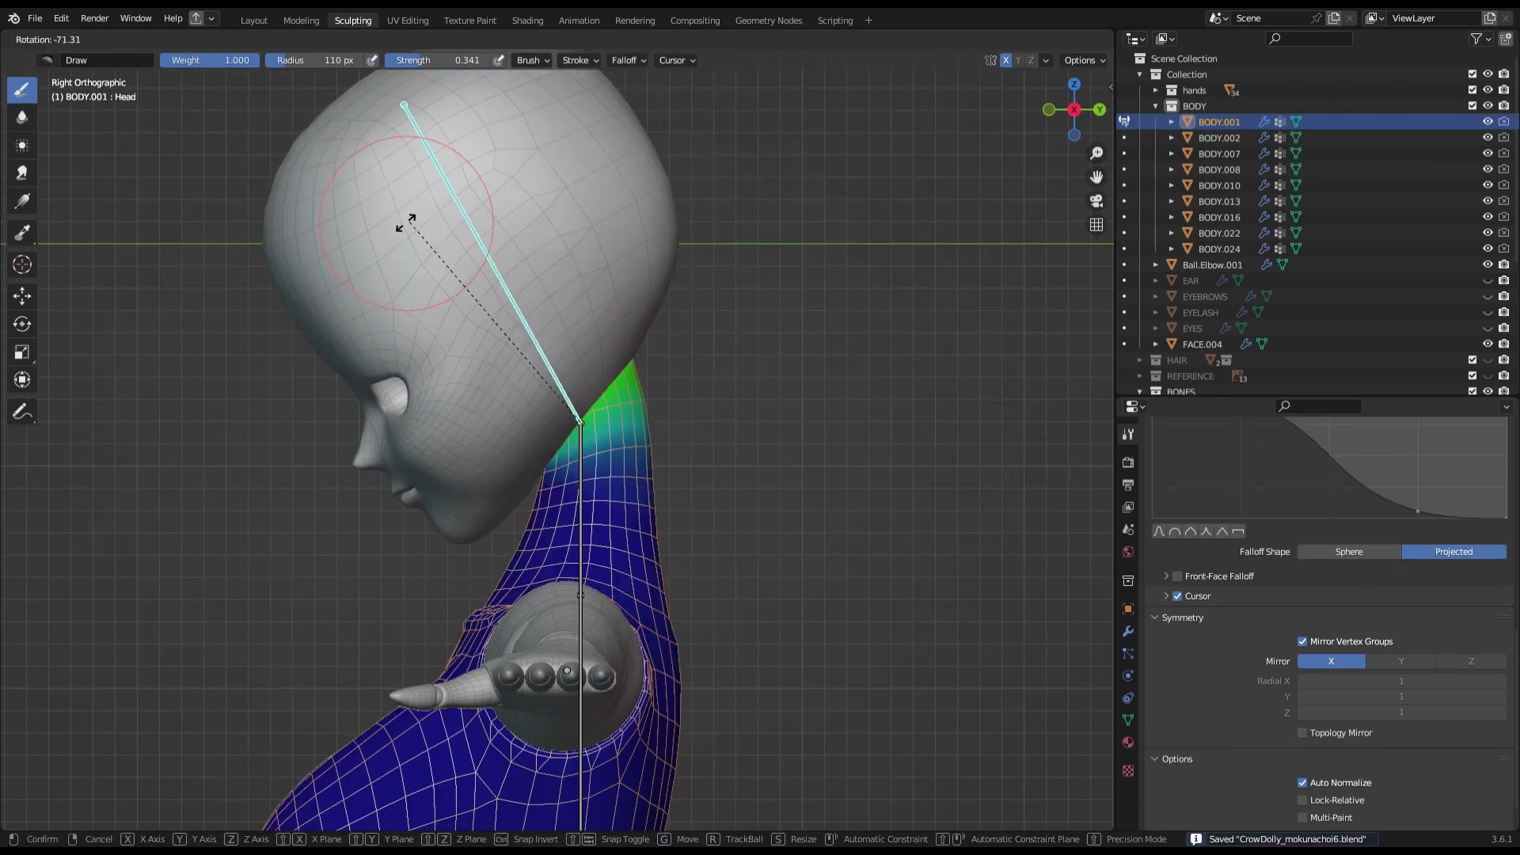
pyautogui.moveTo(555, 475); pyautogui.dragTo(828, 205, button='middle')
pyautogui.press('KP_1')
pyautogui.hotkey('ctrl', 's')
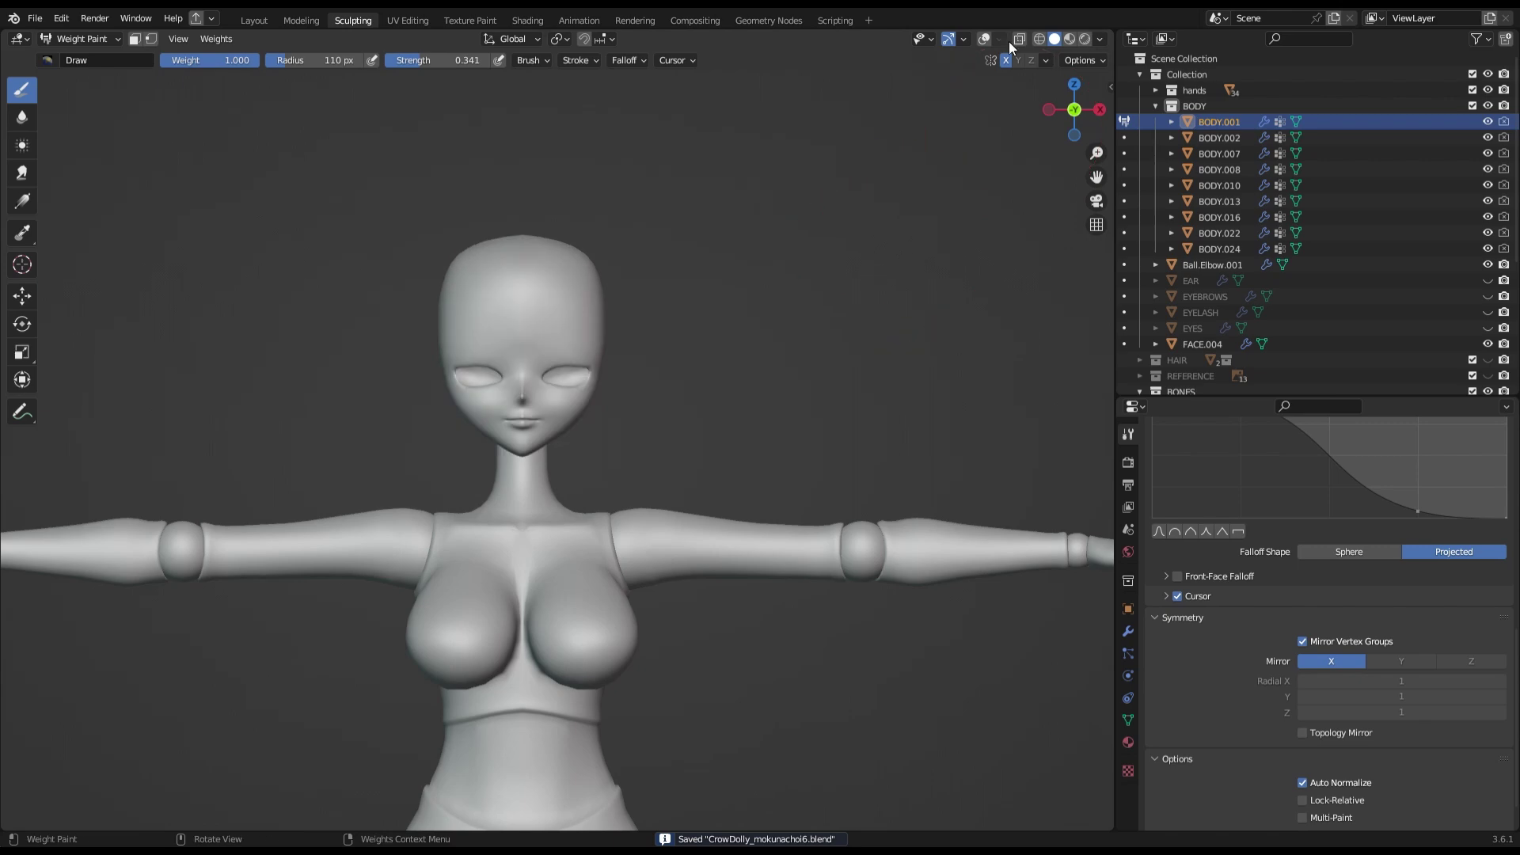
pyautogui.hotkey('shift', 'alt', 'z')
pyautogui.press('KP_7')
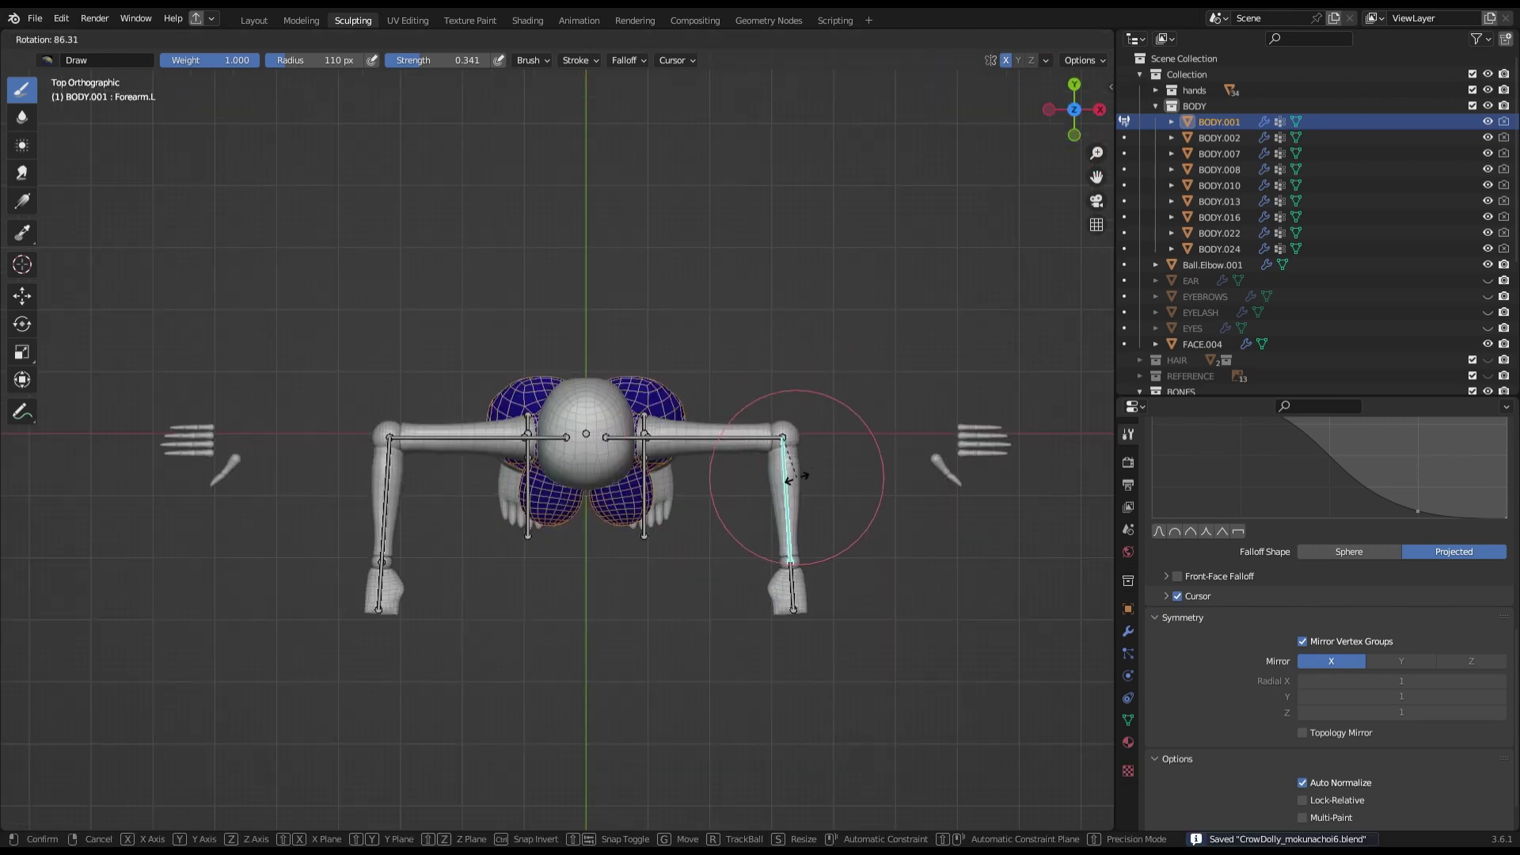
# Confirm the forearm bend and check the plain mesh from the front, then save.
pyautogui.click(807, 473)
pyautogui.moveTo(808, 474); pyautogui.dragTo(875, 326, button='middle')
pyautogui.hotkey('shift', 'alt', 'z')
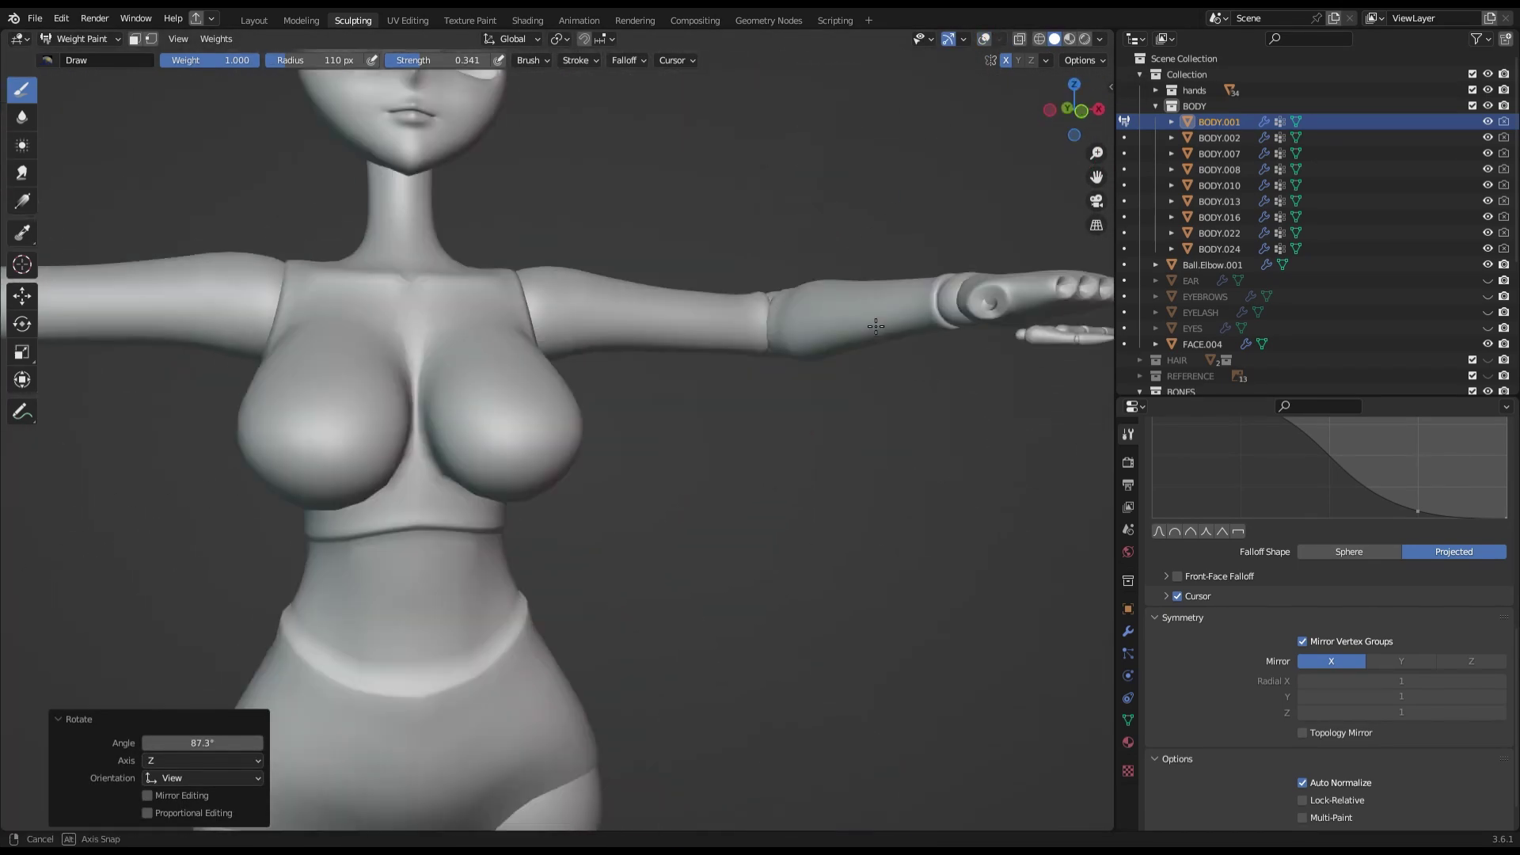
pyautogui.scroll(-5, 876, 326)
pyautogui.press('KP_1')
pyautogui.hotkey('ctrl', 's')
pyautogui.hotkey('shift', 'alt', 'z')
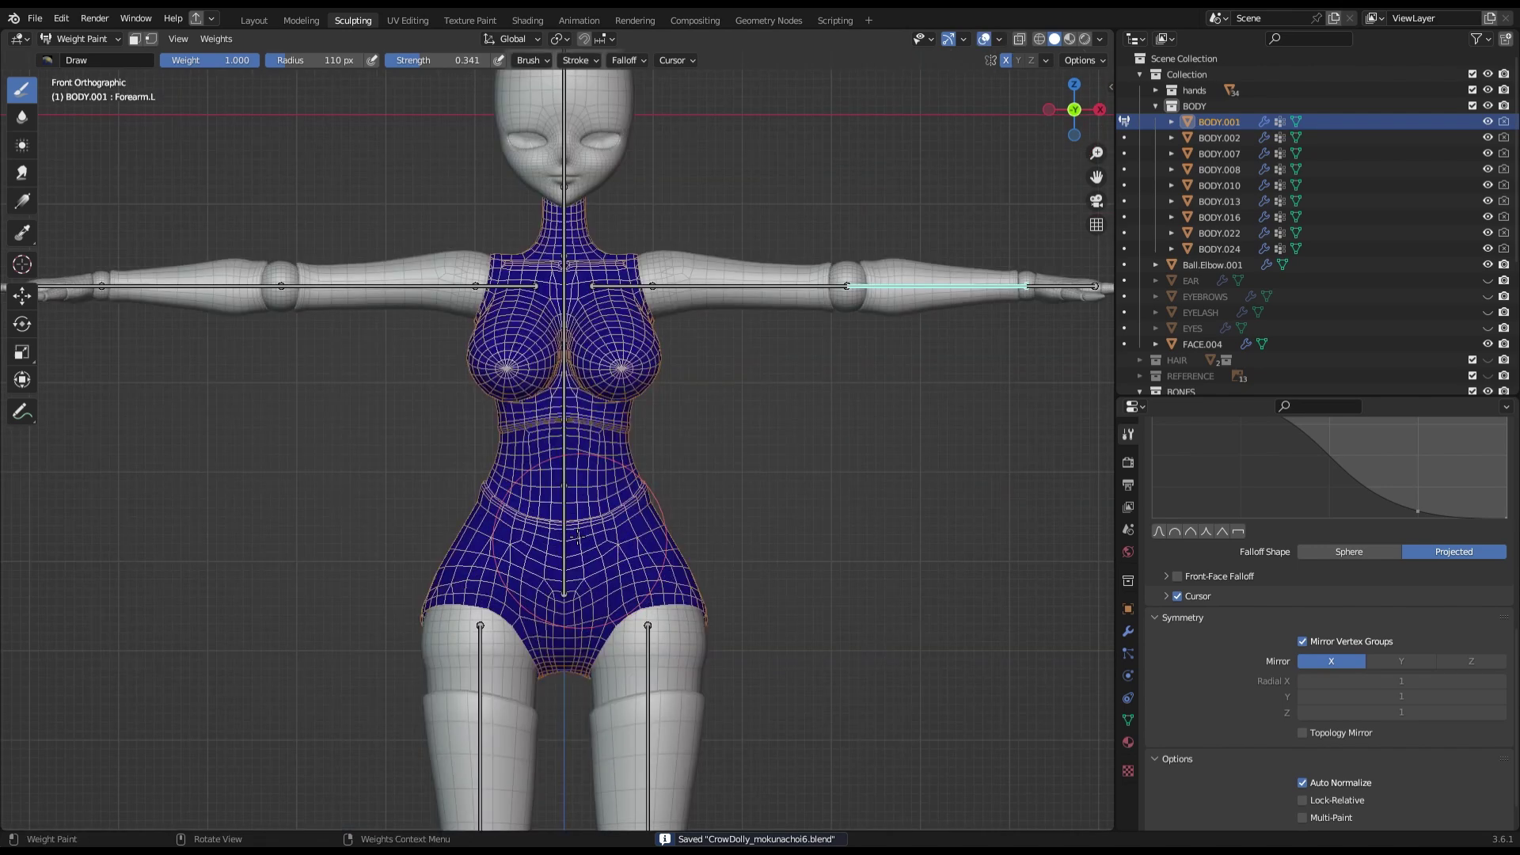
# Inspect the Spine, Chest and left thigh bone weights from back and side, and save.
pyautogui.keyDown('ctrl'); pyautogui.click(576, 538); pyautogui.keyUp('ctrl')
pyautogui.scroll(1, 584, 589)
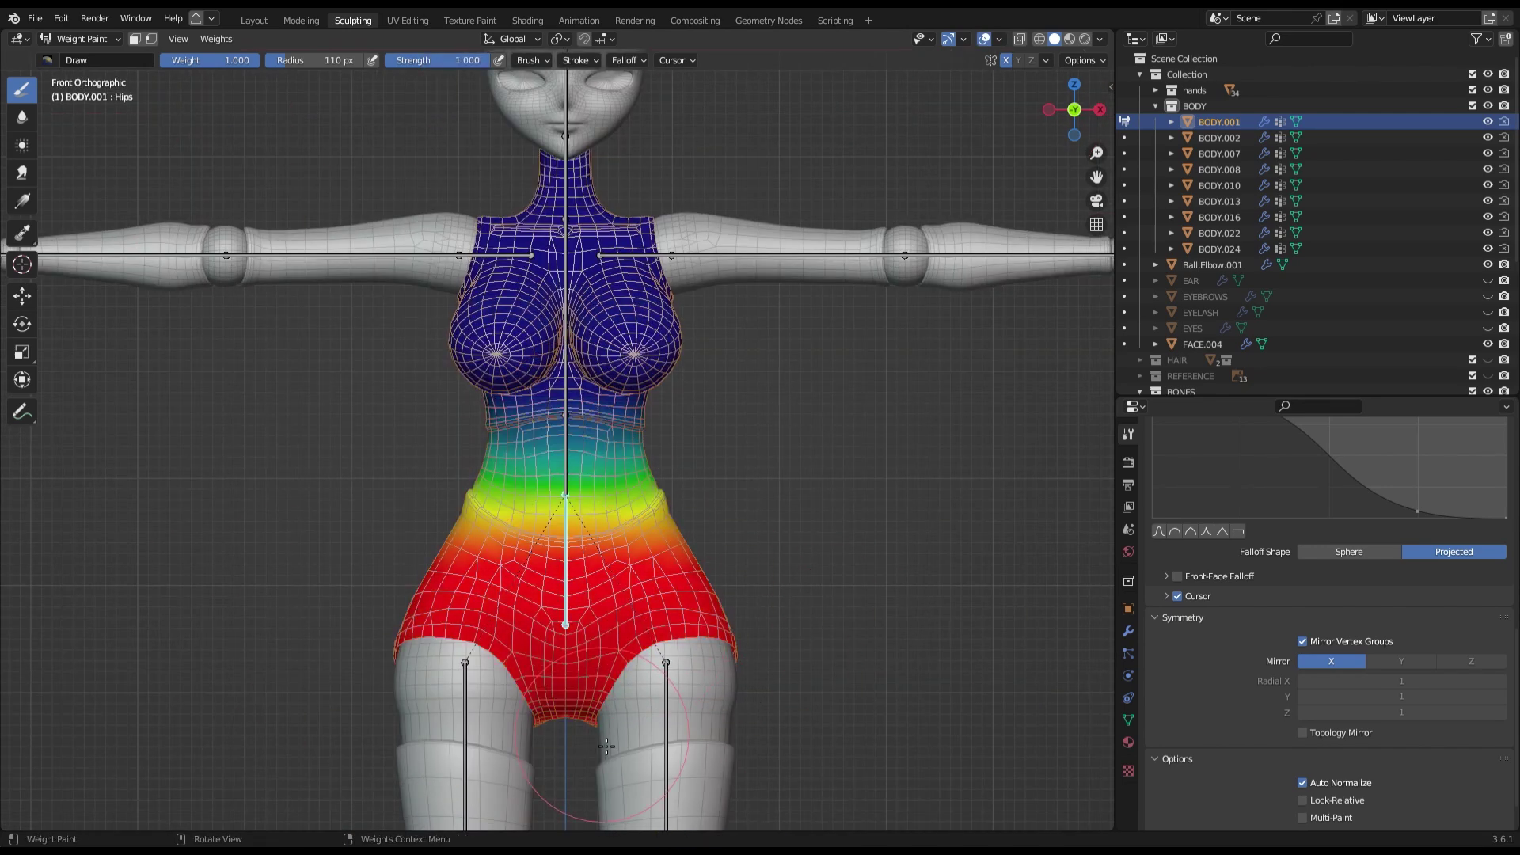
pyautogui.keyDown('ctrl'); pyautogui.click(566, 332); pyautogui.keyUp('ctrl')
pyautogui.moveTo(1074, 109); pyautogui.dragTo(1094, 82)
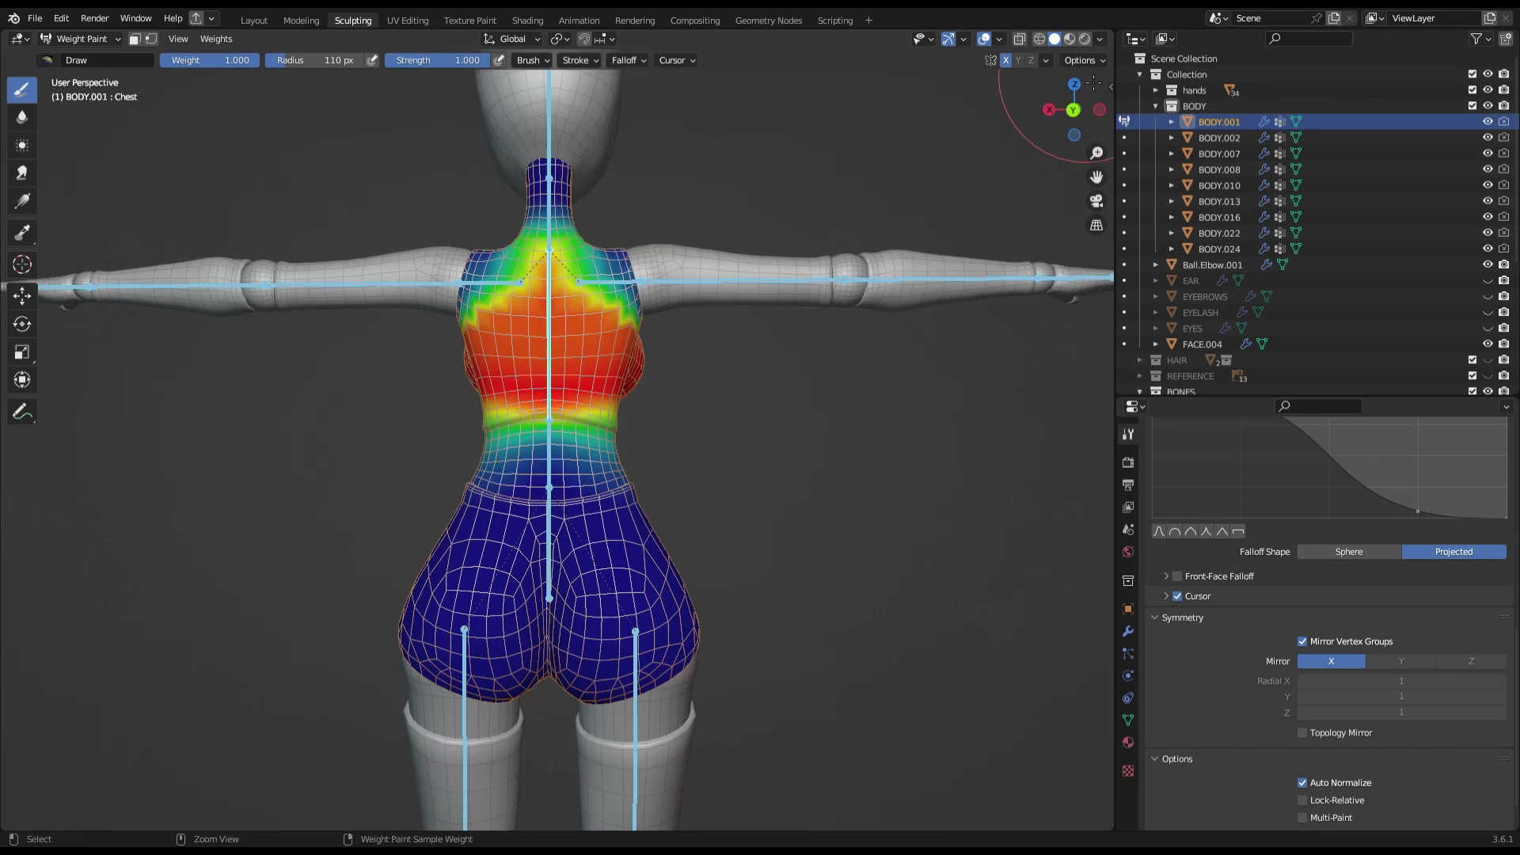
pyautogui.press('KP_3')
pyautogui.keyDown('ctrl'); pyautogui.click(703, 731); pyautogui.keyUp('ctrl')
pyautogui.scroll(-3, 702, 624)
pyautogui.hotkey('ctrl', 's')
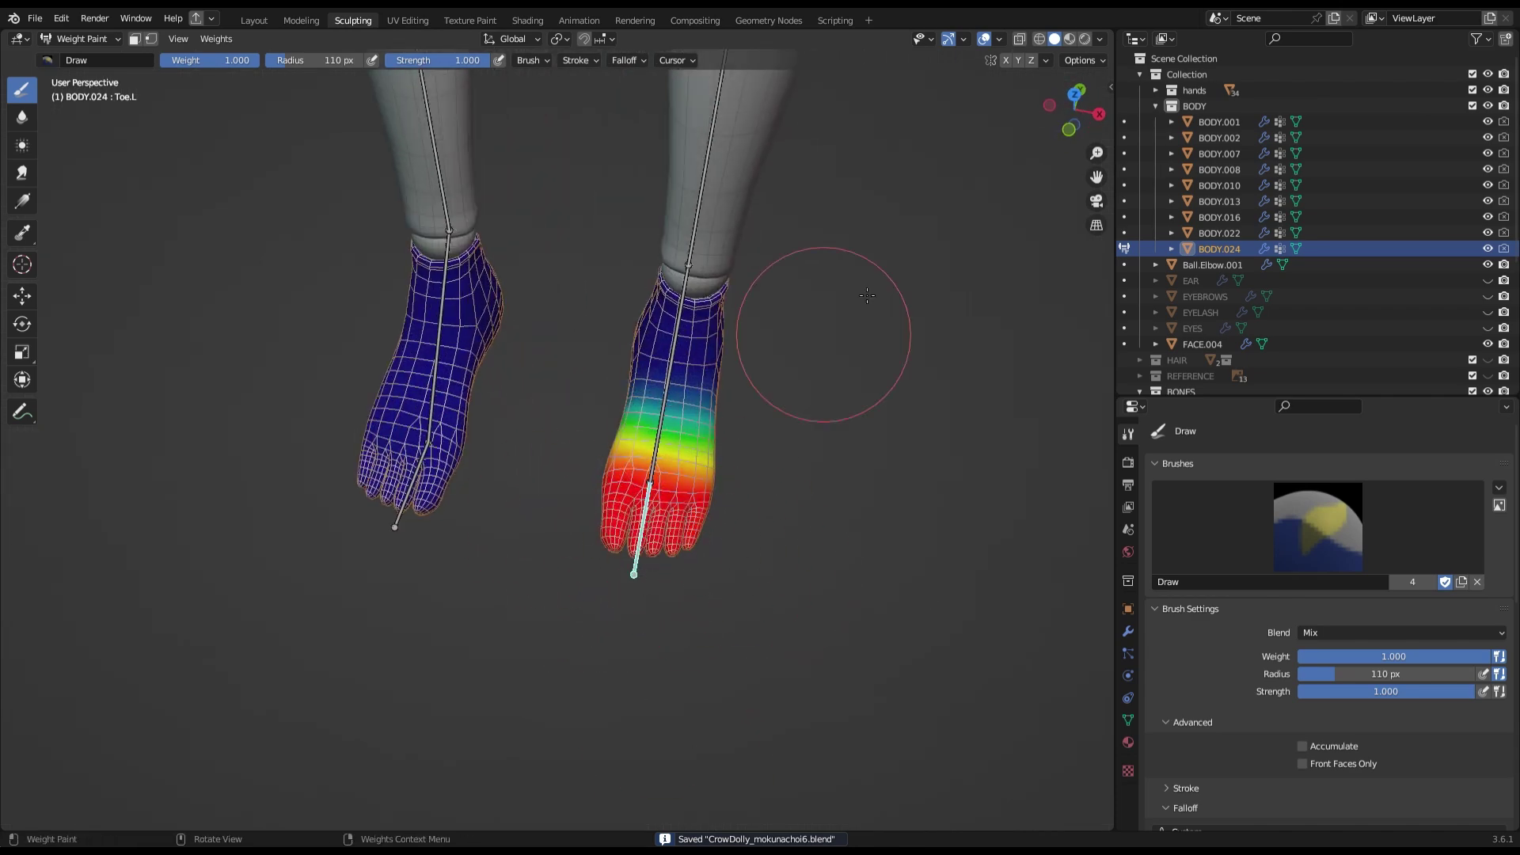
# Rotate the left toe bone to test its weights, then switch to the Blur brush.
pyautogui.press('KP_3')
pyautogui.press('r')
pyautogui.moveTo(88, 153); pyautogui.dragTo(475, 713, button='middle')
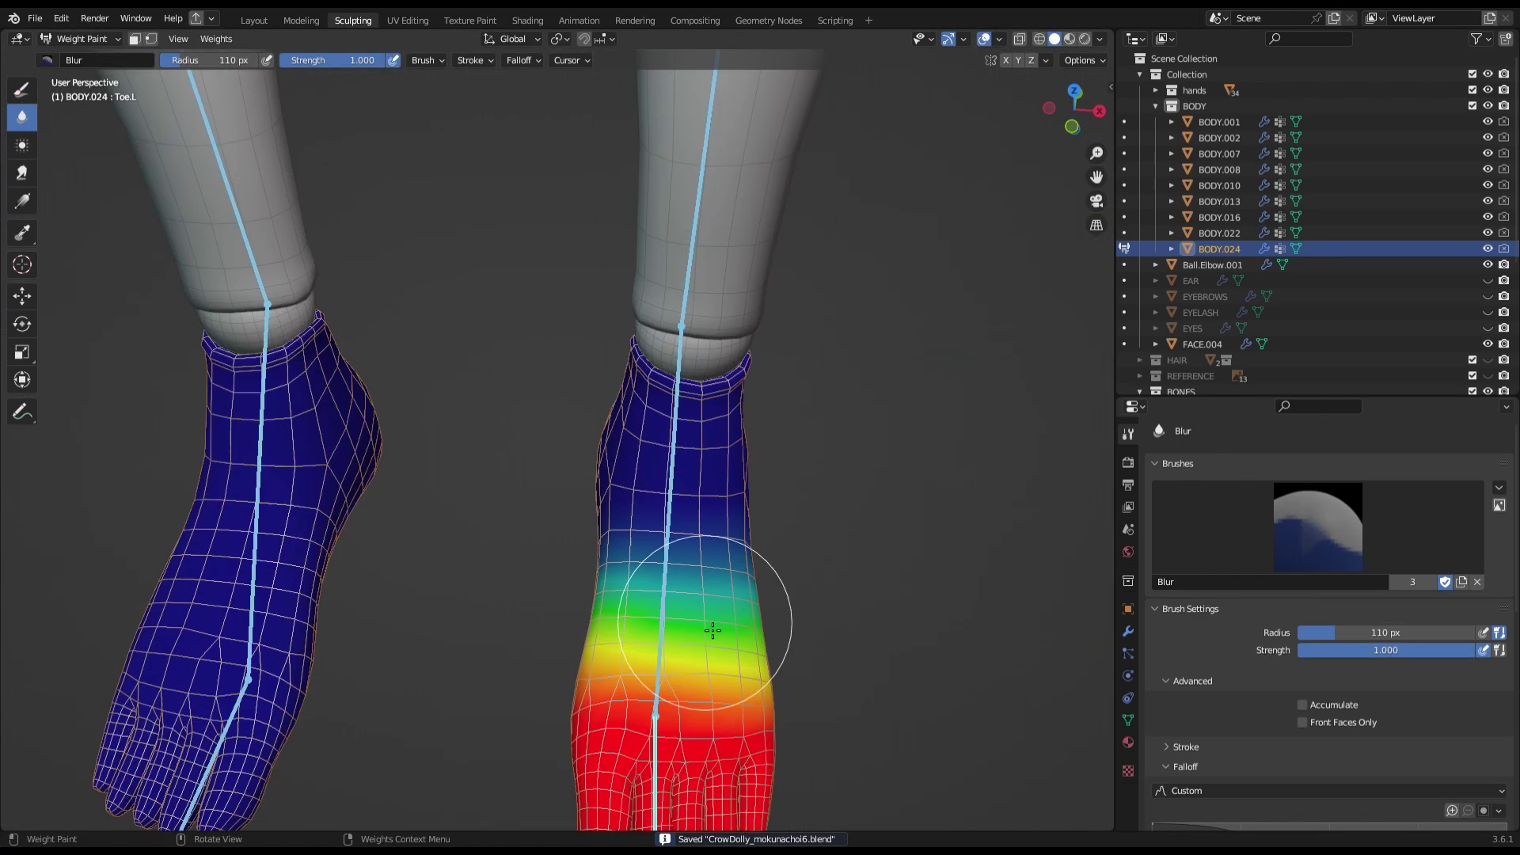
pyautogui.press('KP_3')
pyautogui.click(21, 116)
pyautogui.press('r')
pyautogui.click(639, 605)
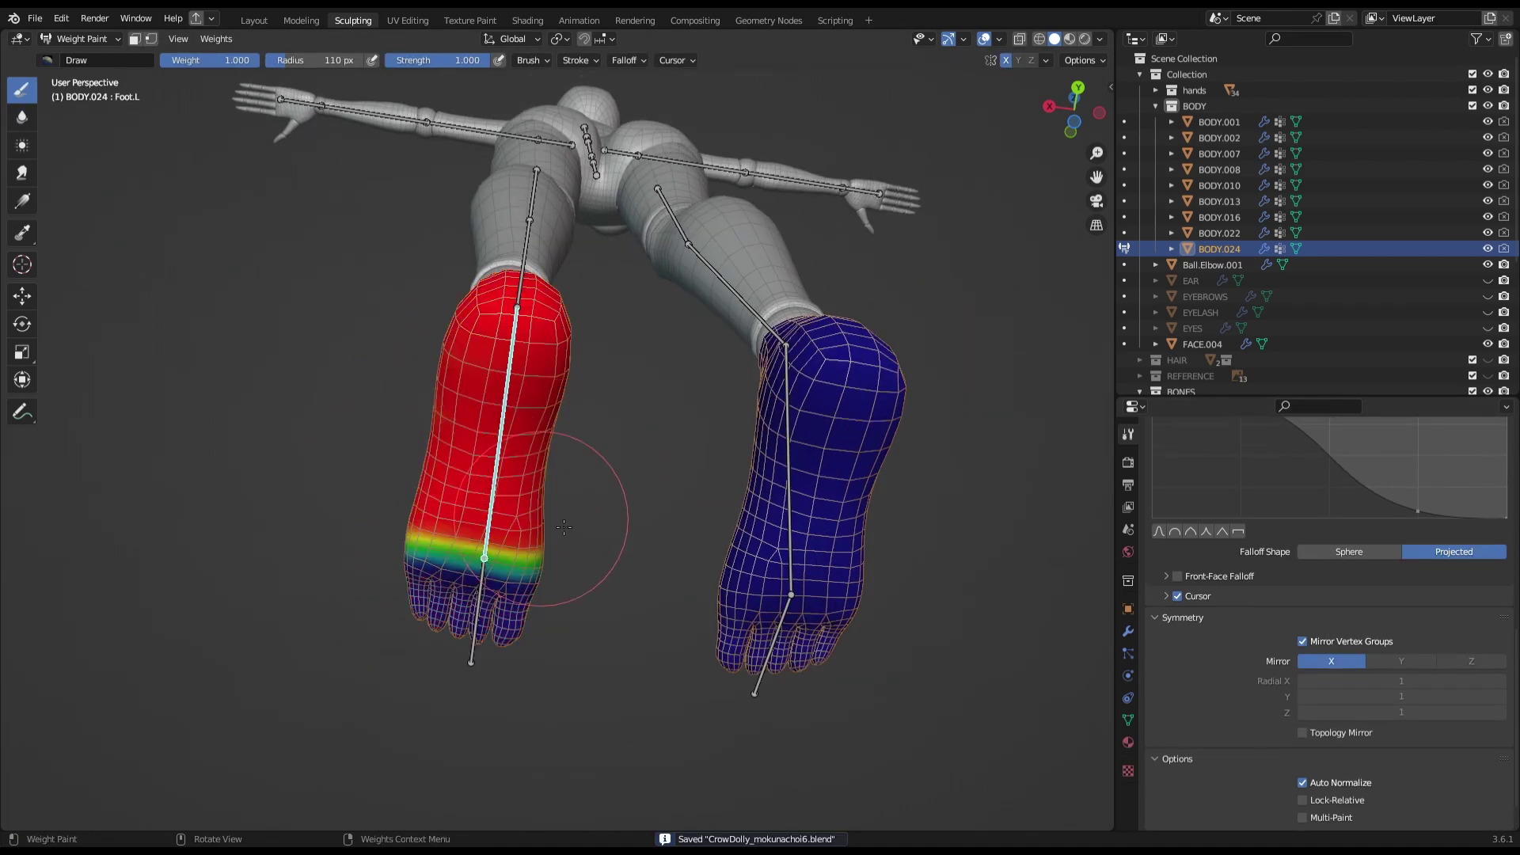
# Select the left foot bone and rotate it to test the foot weights.
pyautogui.moveTo(564, 526); pyautogui.dragTo(707, 503, button='middle')
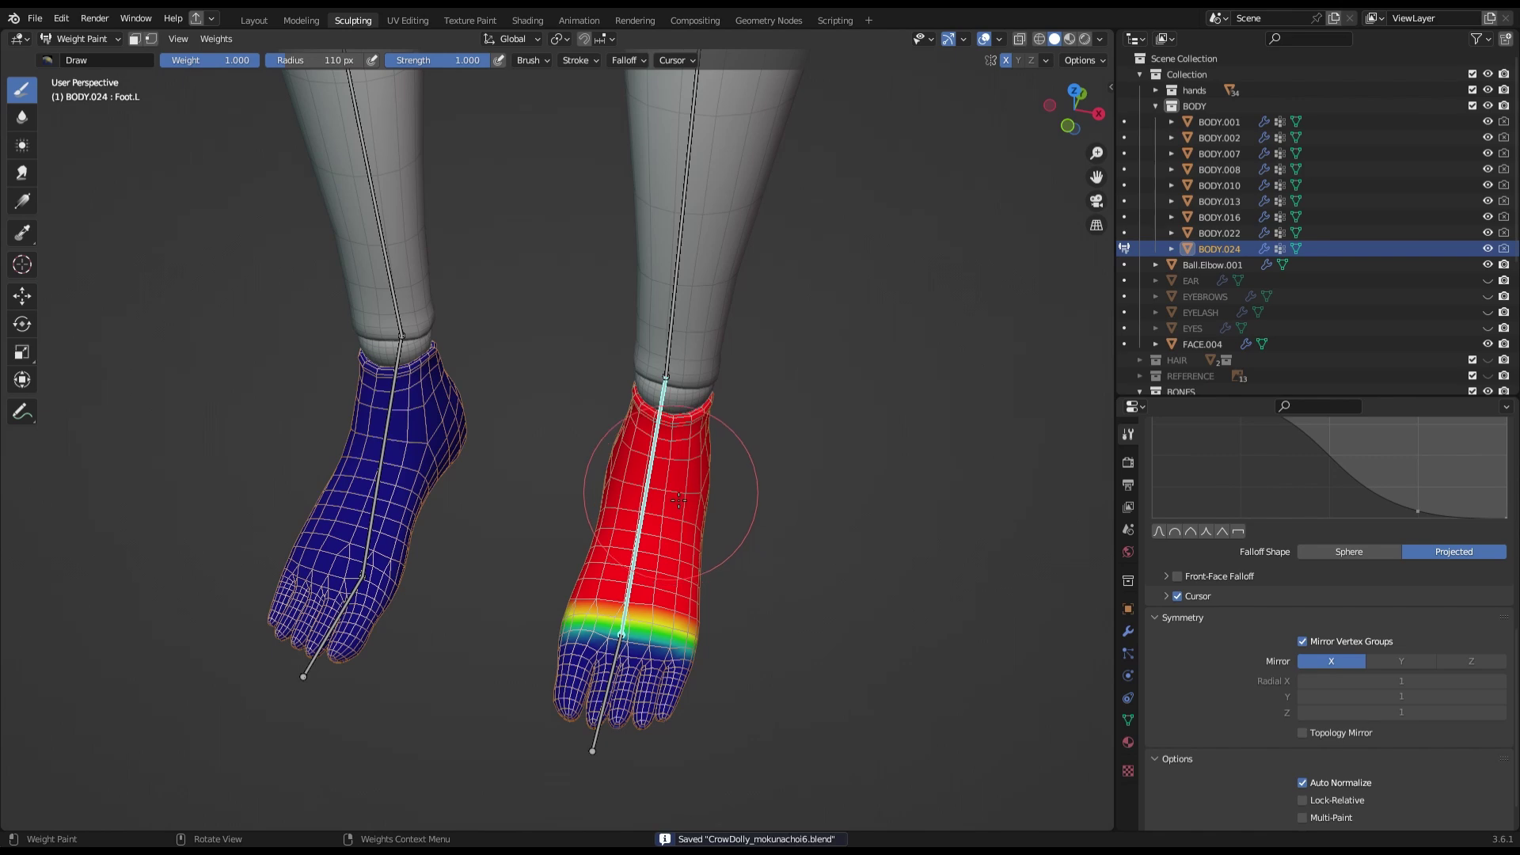
pyautogui.press('KP_3')
pyautogui.press('r')
pyautogui.click(732, 767)
pyautogui.hotkey('ctrl', 's')
pyautogui.moveTo(282, 426)
pyautogui.mouseDown(button='middle')
pyautogui.moveTo(475, 458)
pyautogui.moveTo(696, 525)
pyautogui.moveTo(813, 439)
pyautogui.mouseUp(button='middle')
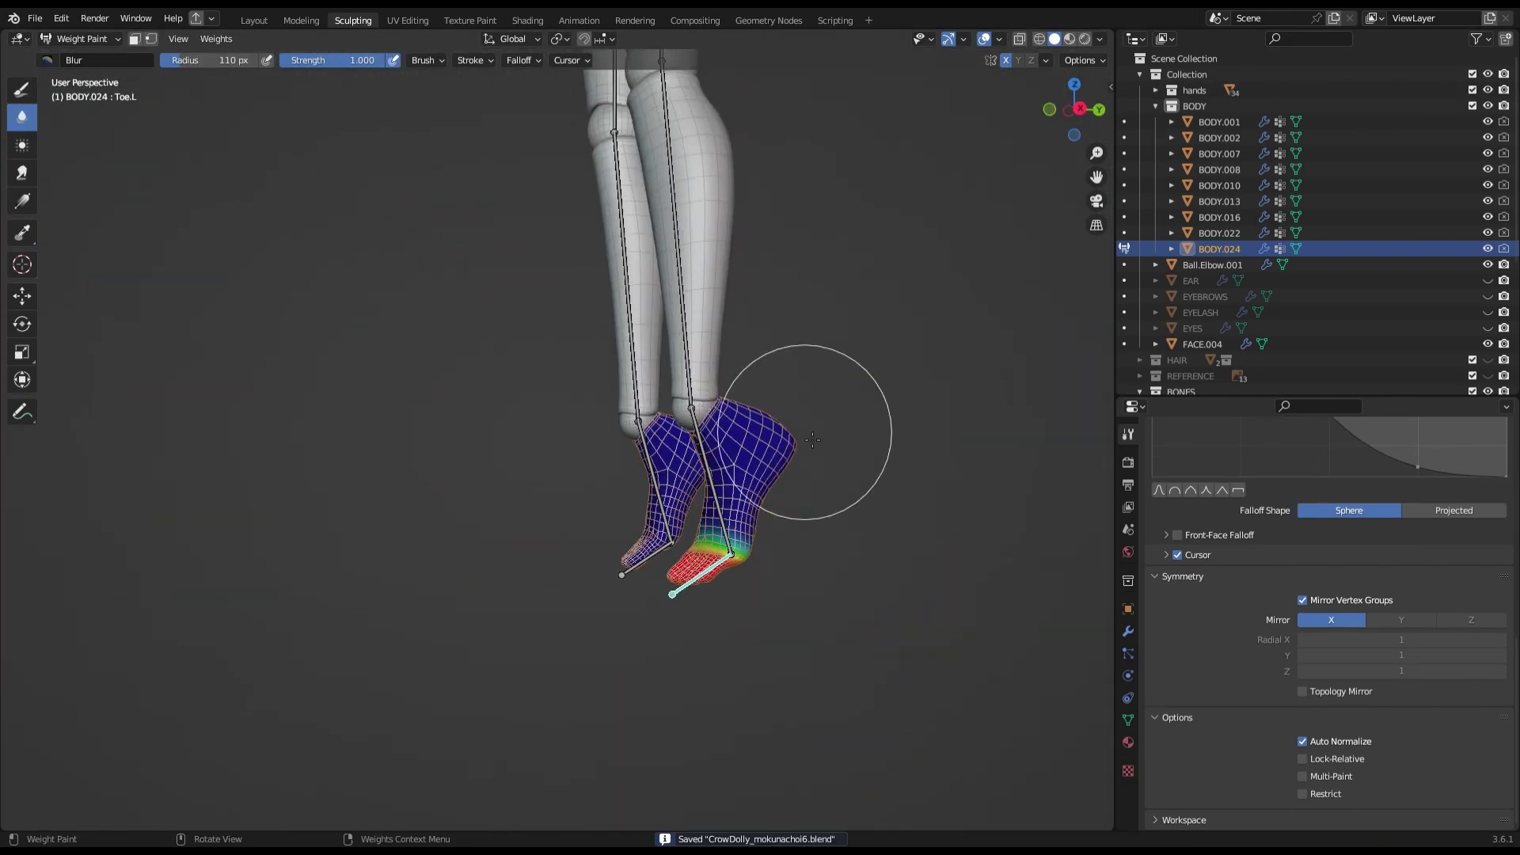
pyautogui.press('KP_1')
# Confirm the bone rotation, check both feet in perspective and side views, and save.
pyautogui.moveTo(763, 543); pyautogui.dragTo(639, 462, button='middle')
pyautogui.press('KP_3')
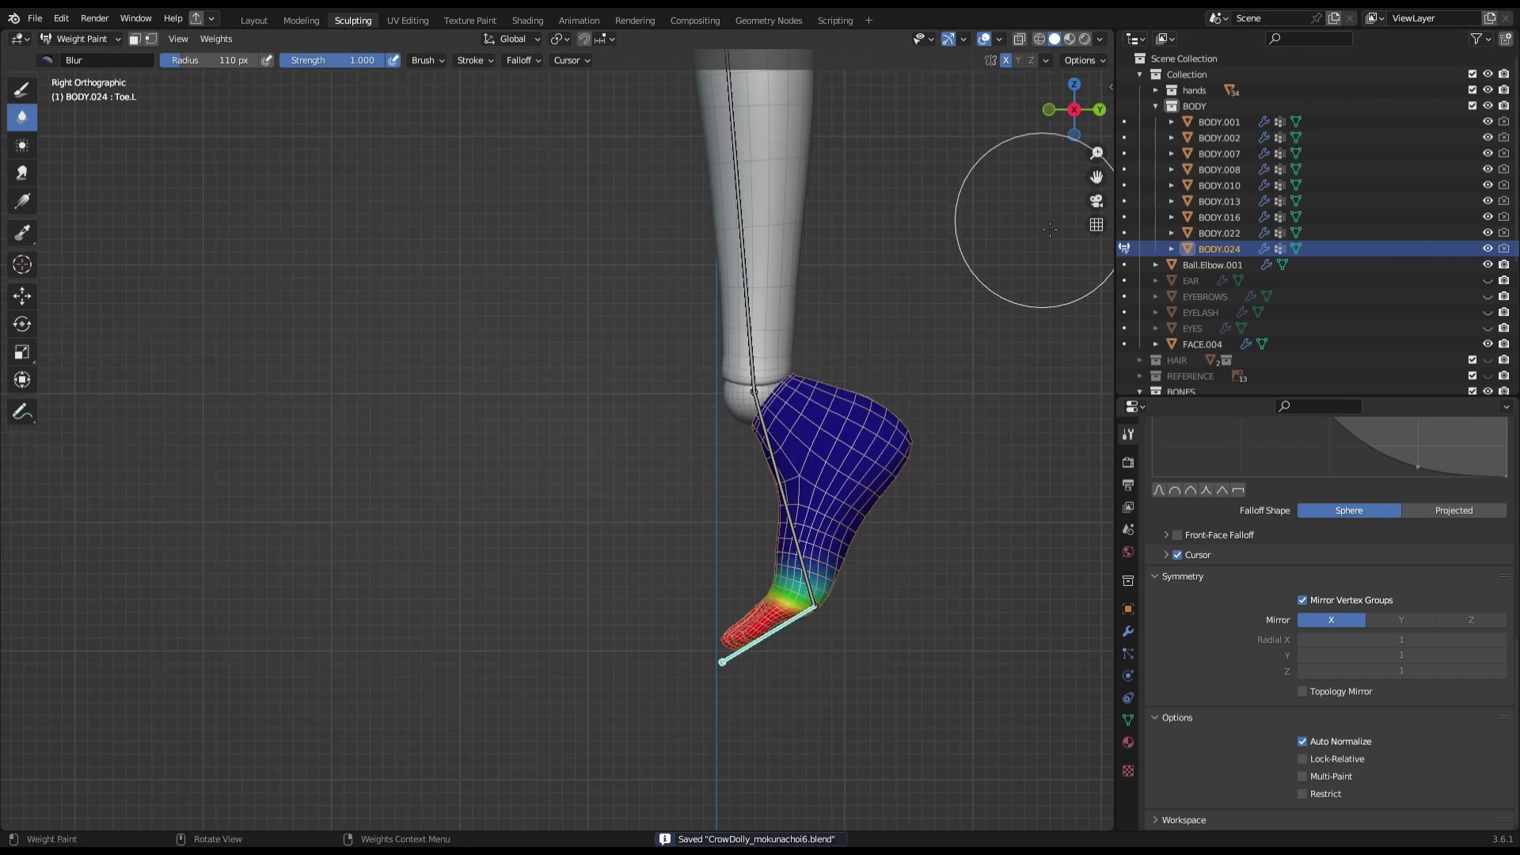
pyautogui.click(753, 366)
pyautogui.moveTo(753, 366); pyautogui.dragTo(568, 486, button='middle')
pyautogui.press('KP_3')
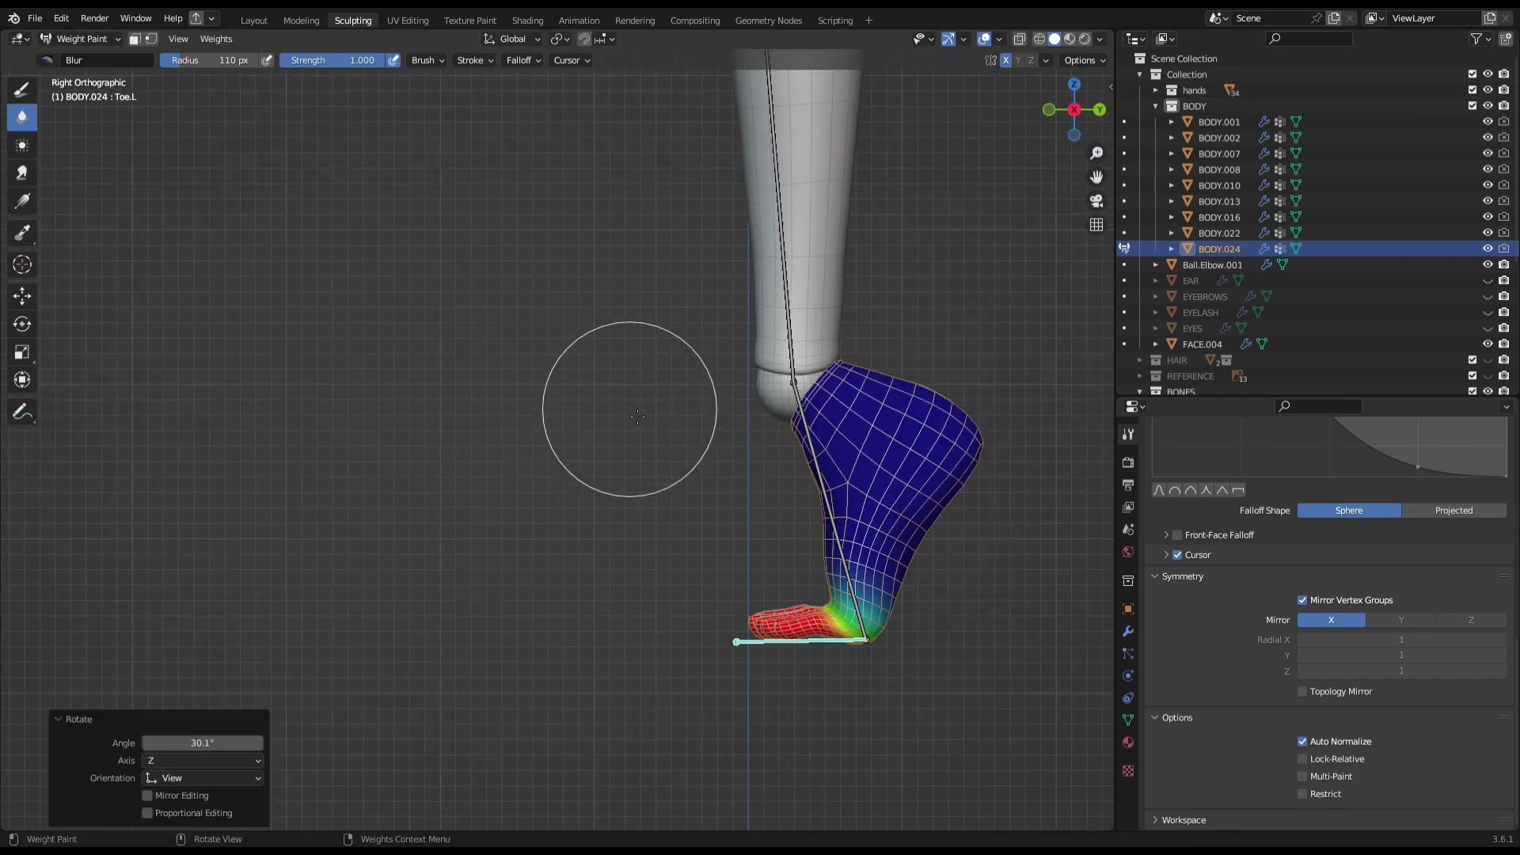
pyautogui.scroll(-5, 629, 592)
pyautogui.hotkey('ctrl', 's')
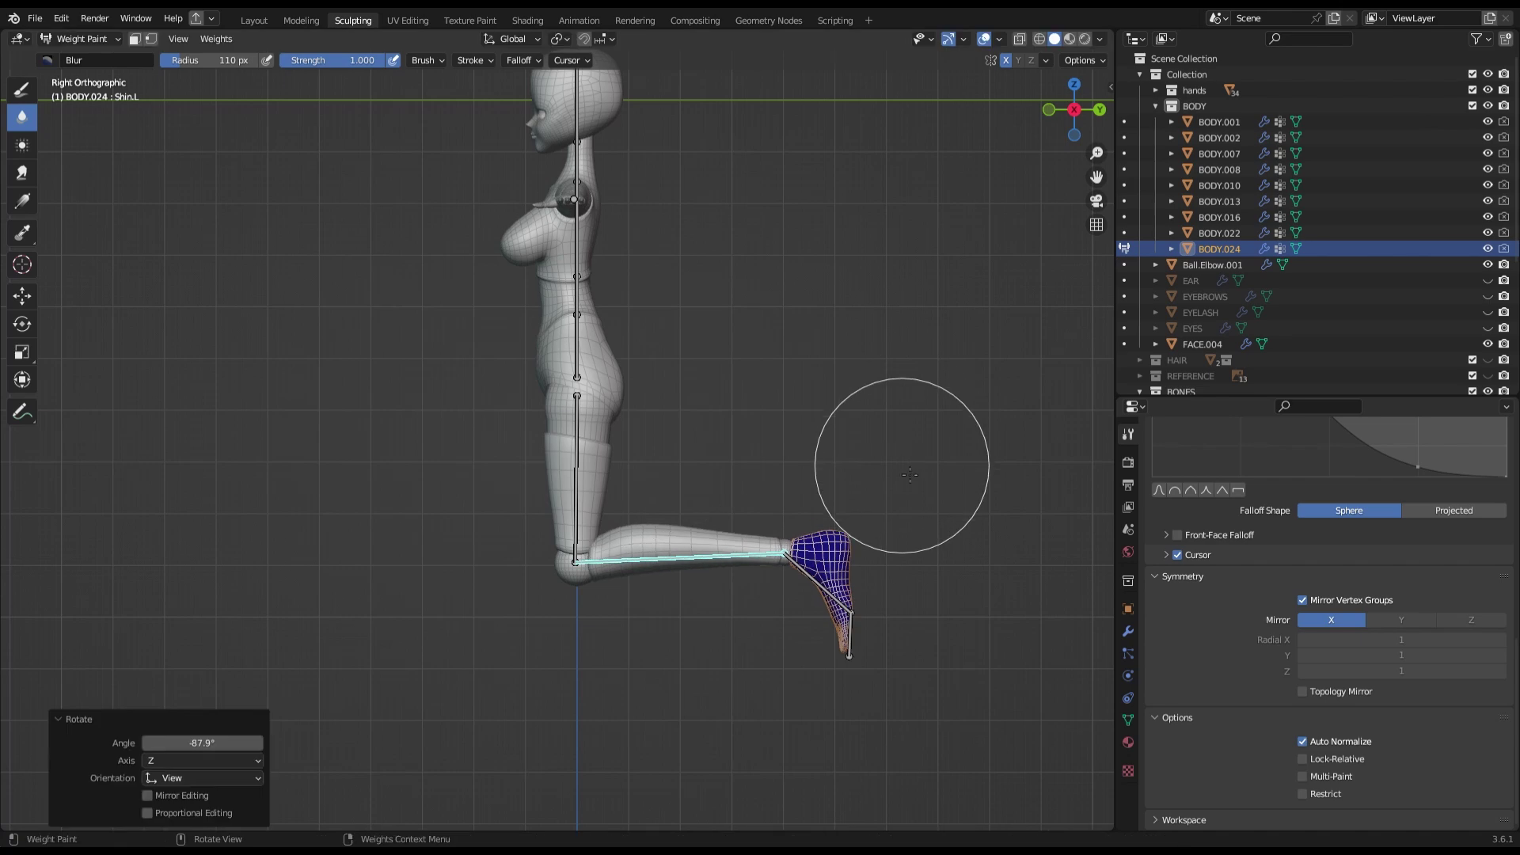
# Bend the leg bone to test the hip weights, then undo the rotation.
pyautogui.press('Escape')
pyautogui.scroll(2, 833, 467)
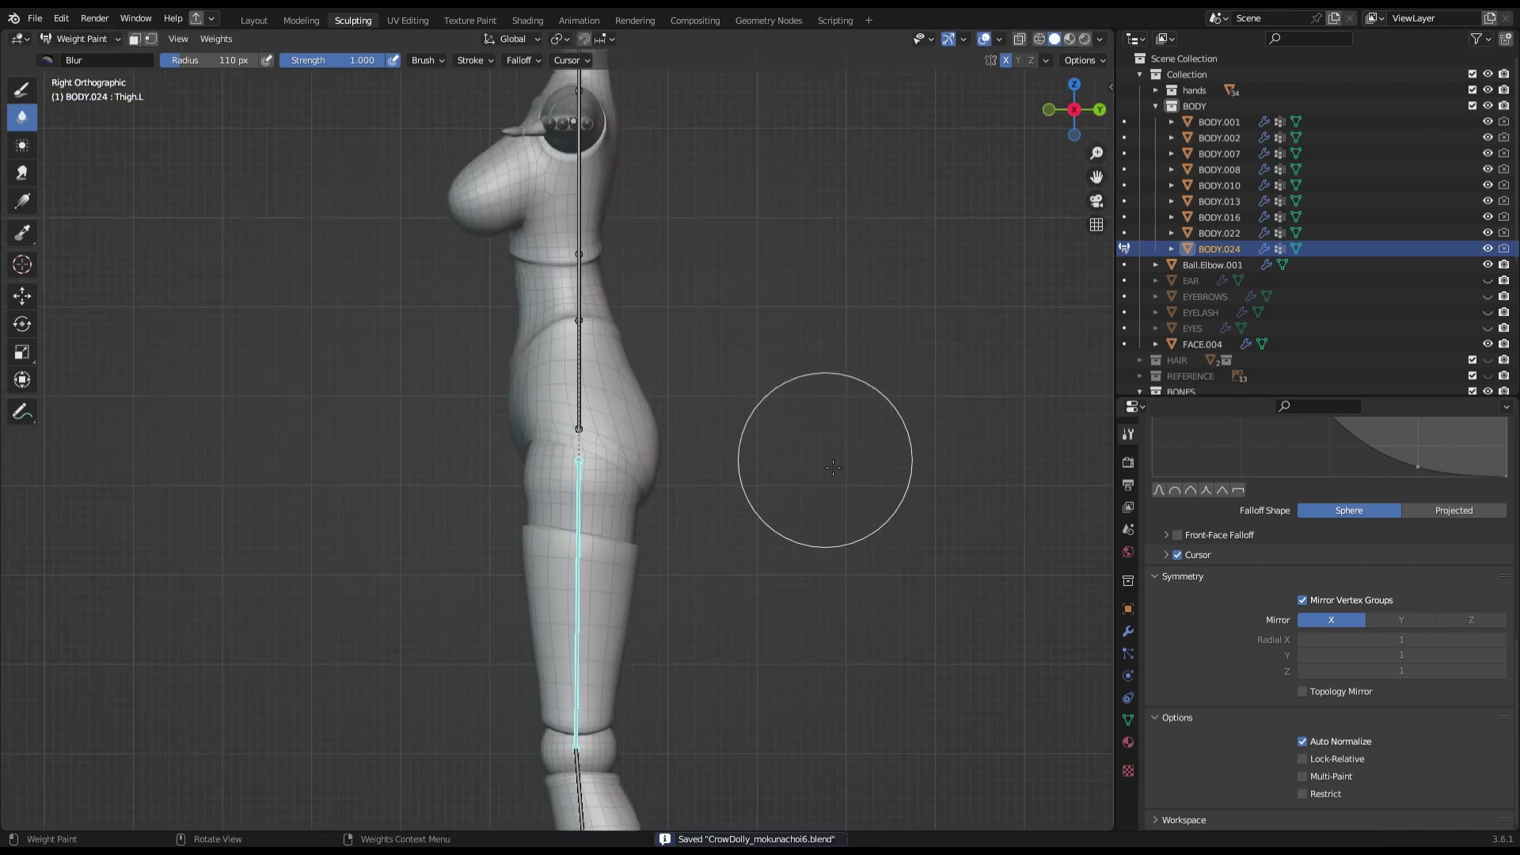
pyautogui.press('r')
pyautogui.click(729, 729)
pyautogui.moveTo(729, 729); pyautogui.dragTo(813, 491, button='middle')
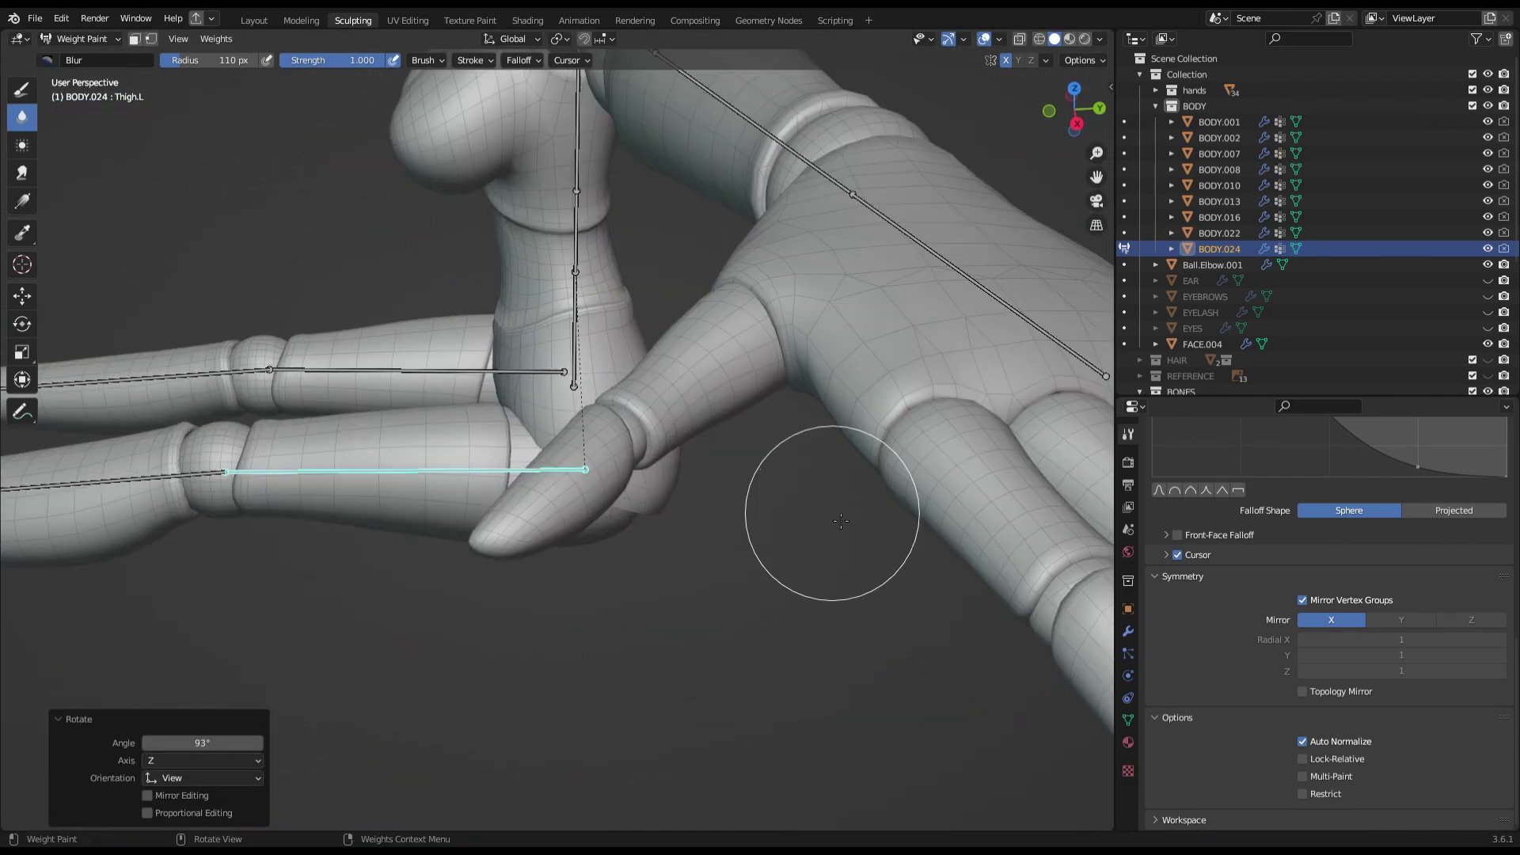
pyautogui.press('KP_3')
pyautogui.hotkey('ctrl', 'z')
# Return to Object Mode in front view with X-ray enabled.
pyautogui.hotkey('ctrl', 'Tab')
pyautogui.press('KP_1')
pyautogui.click(1020, 39)
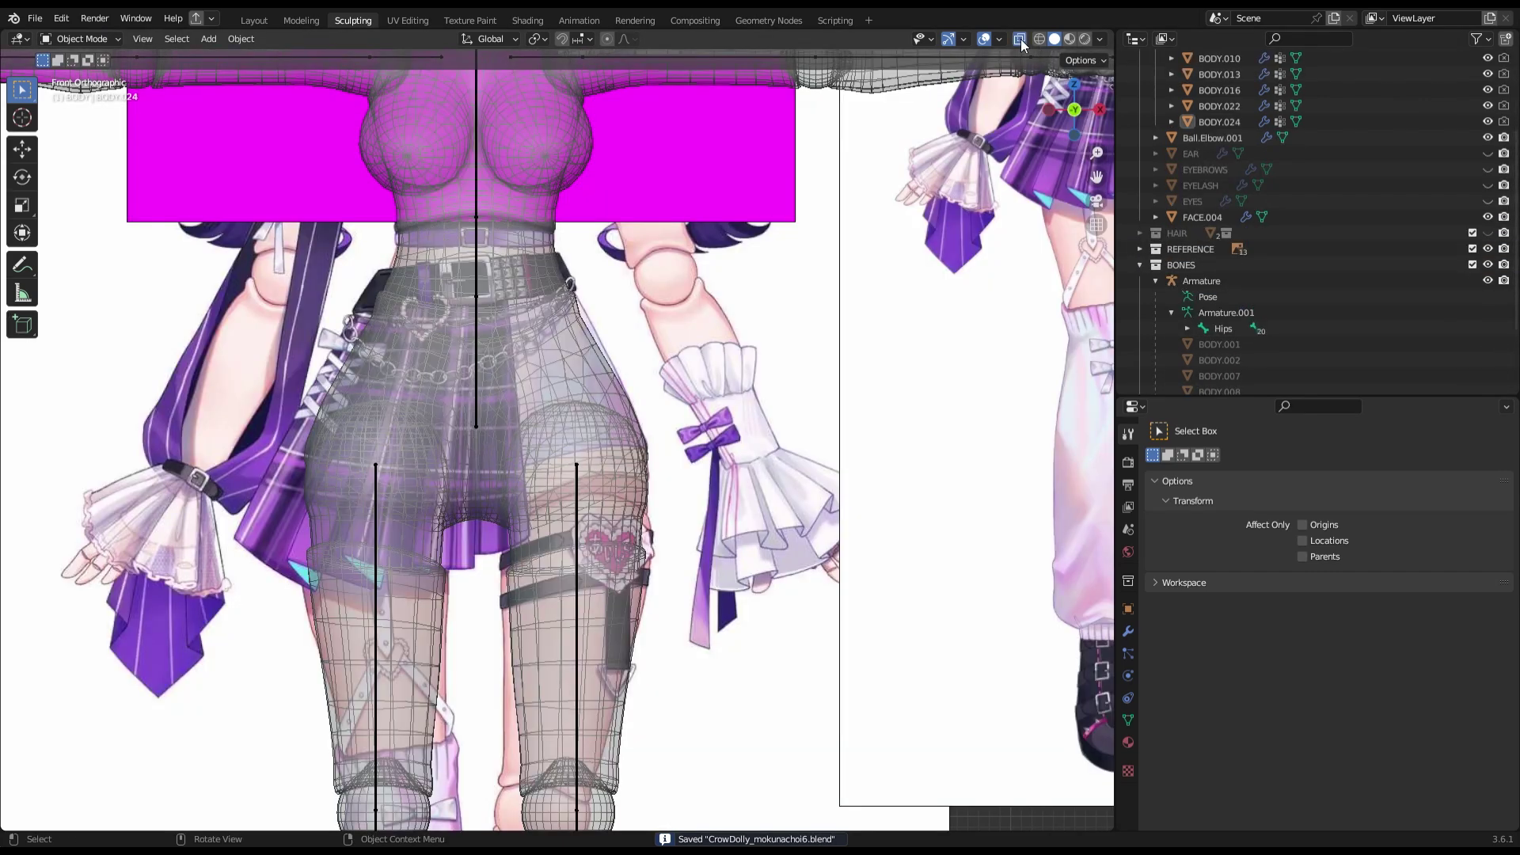
# Take BODY.001 into Sculpt Mode with the Grab brush, X-ray off, and save.
pyautogui.click(1020, 39)
pyautogui.click(1220, 344)
pyautogui.hotkey('ctrl', 'Tab')
pyautogui.scroll(3, 594, 448)
pyautogui.hotkey('alt', 'z')
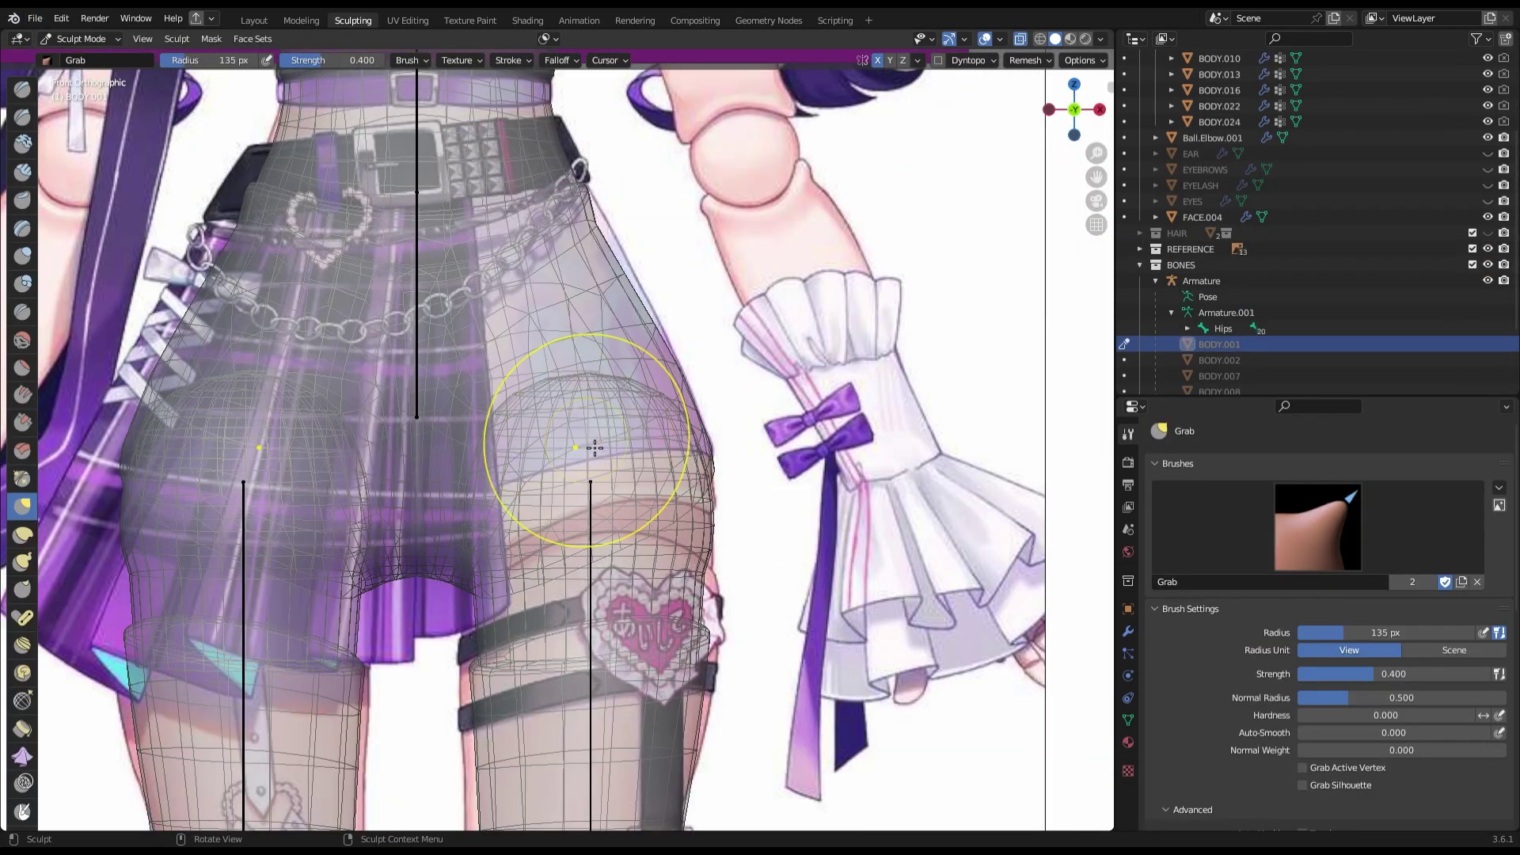
pyautogui.hotkey('alt', 'z')
pyautogui.hotkey('ctrl', 's')
# Reshape the hips with an enlarged Grab brush, checking front and side views.
pyautogui.moveTo(875, 254)
pyautogui.mouseDown(button='middle')
pyautogui.moveTo(425, 509)
pyautogui.moveTo(585, 396)
pyautogui.mouseUp(button='middle')
pyautogui.press('KP_3')
pyautogui.press('KP_1')
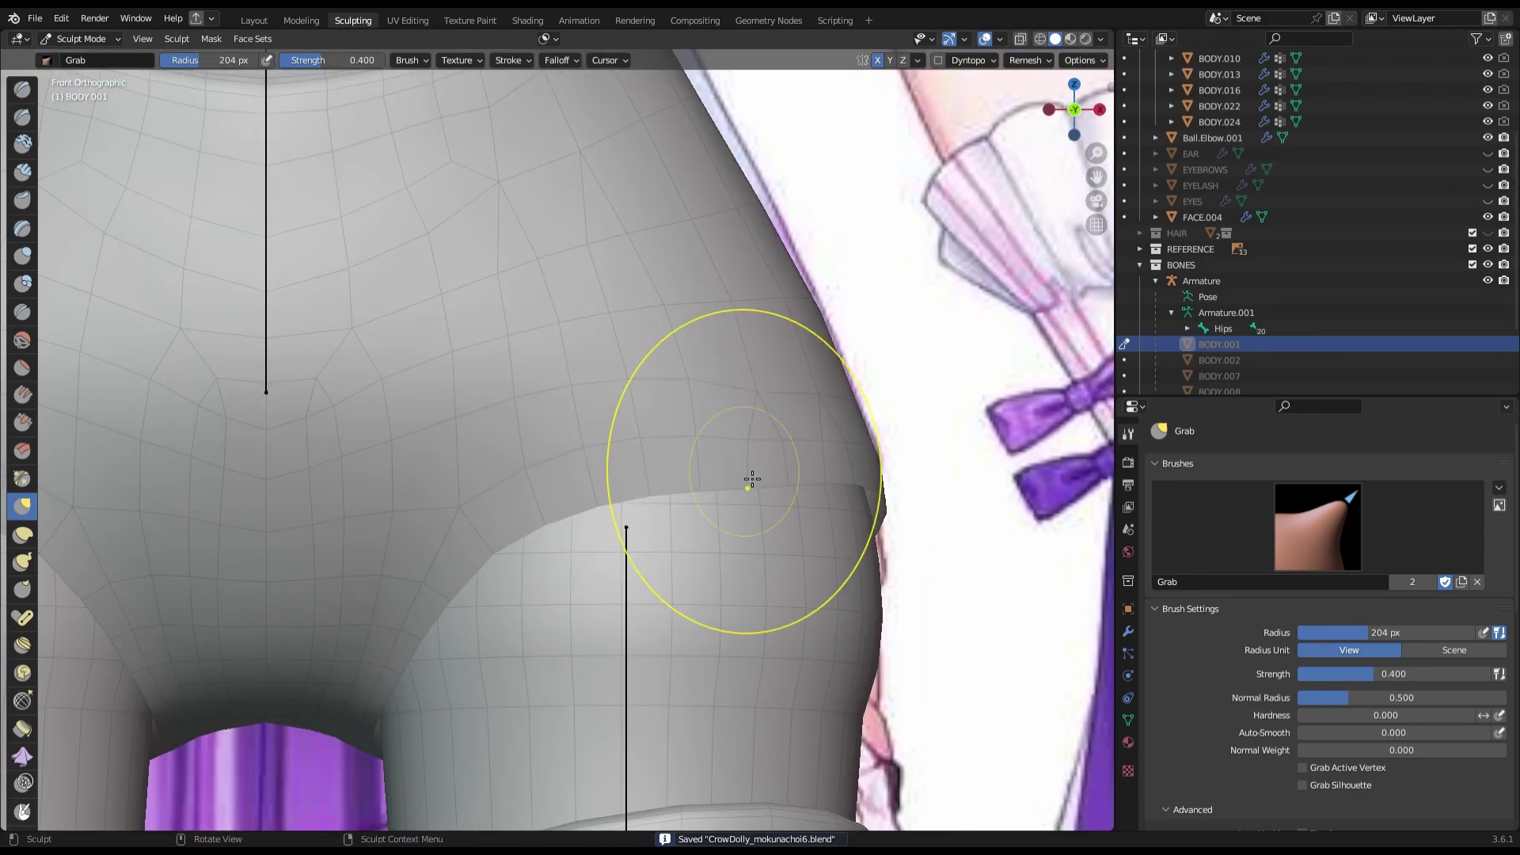
pyautogui.scroll(-5, 752, 479)
pyautogui.scroll(-5, 701, 470)
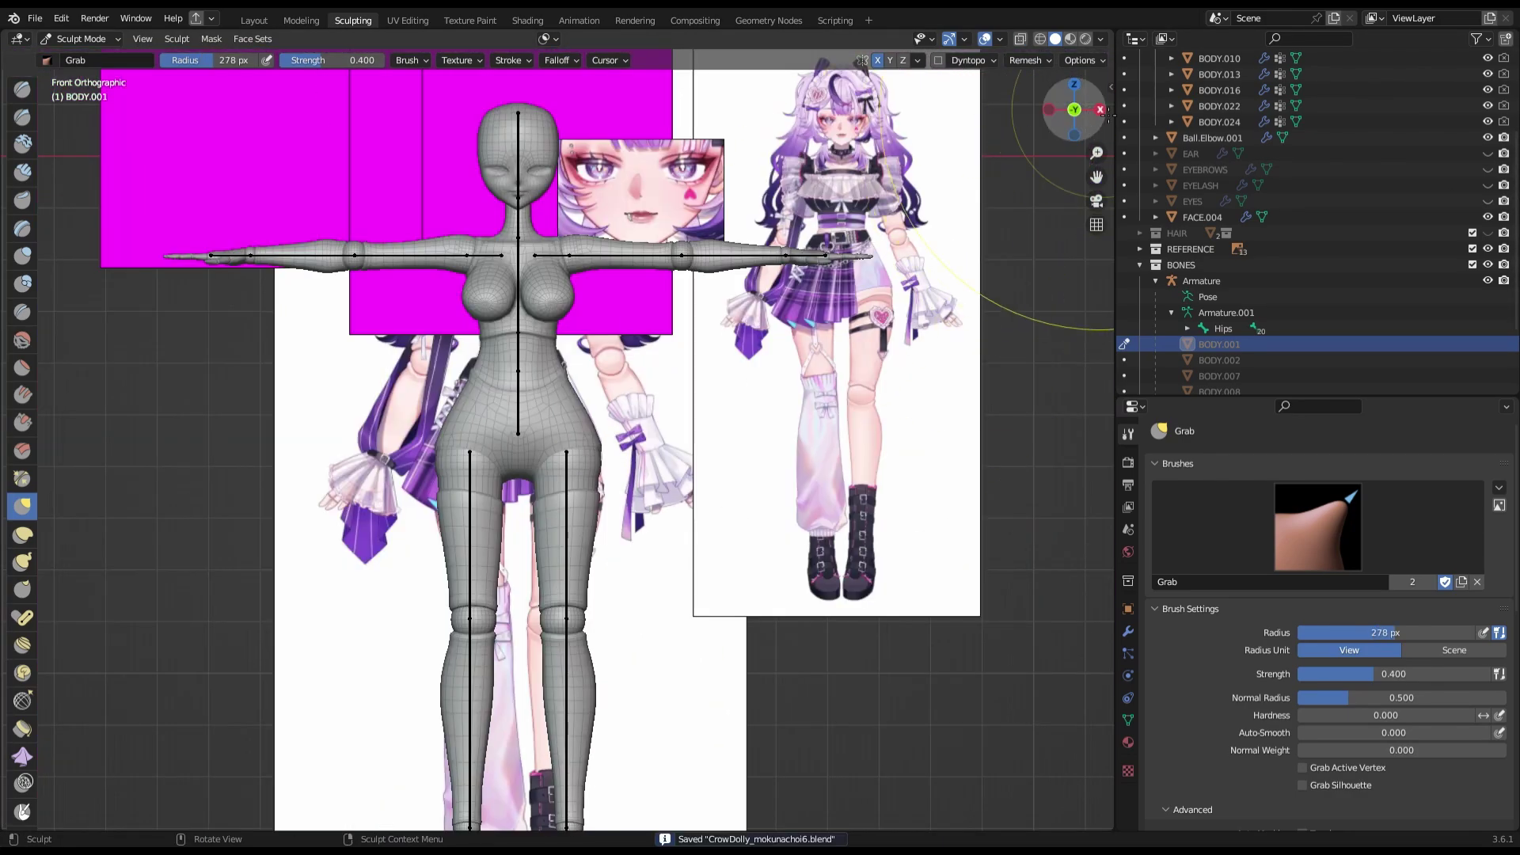
pyautogui.press('KP_3')
pyautogui.scroll(5, 547, 486)
pyautogui.press(']')
pyautogui.press(']')
pyautogui.press(']')
pyautogui.moveTo(546, 485)
pyautogui.mouseDown(button='middle')
pyautogui.moveTo(647, 436)
pyautogui.moveTo(939, 405)
pyautogui.mouseUp(button='middle')
pyautogui.scroll(-5, 939, 405)
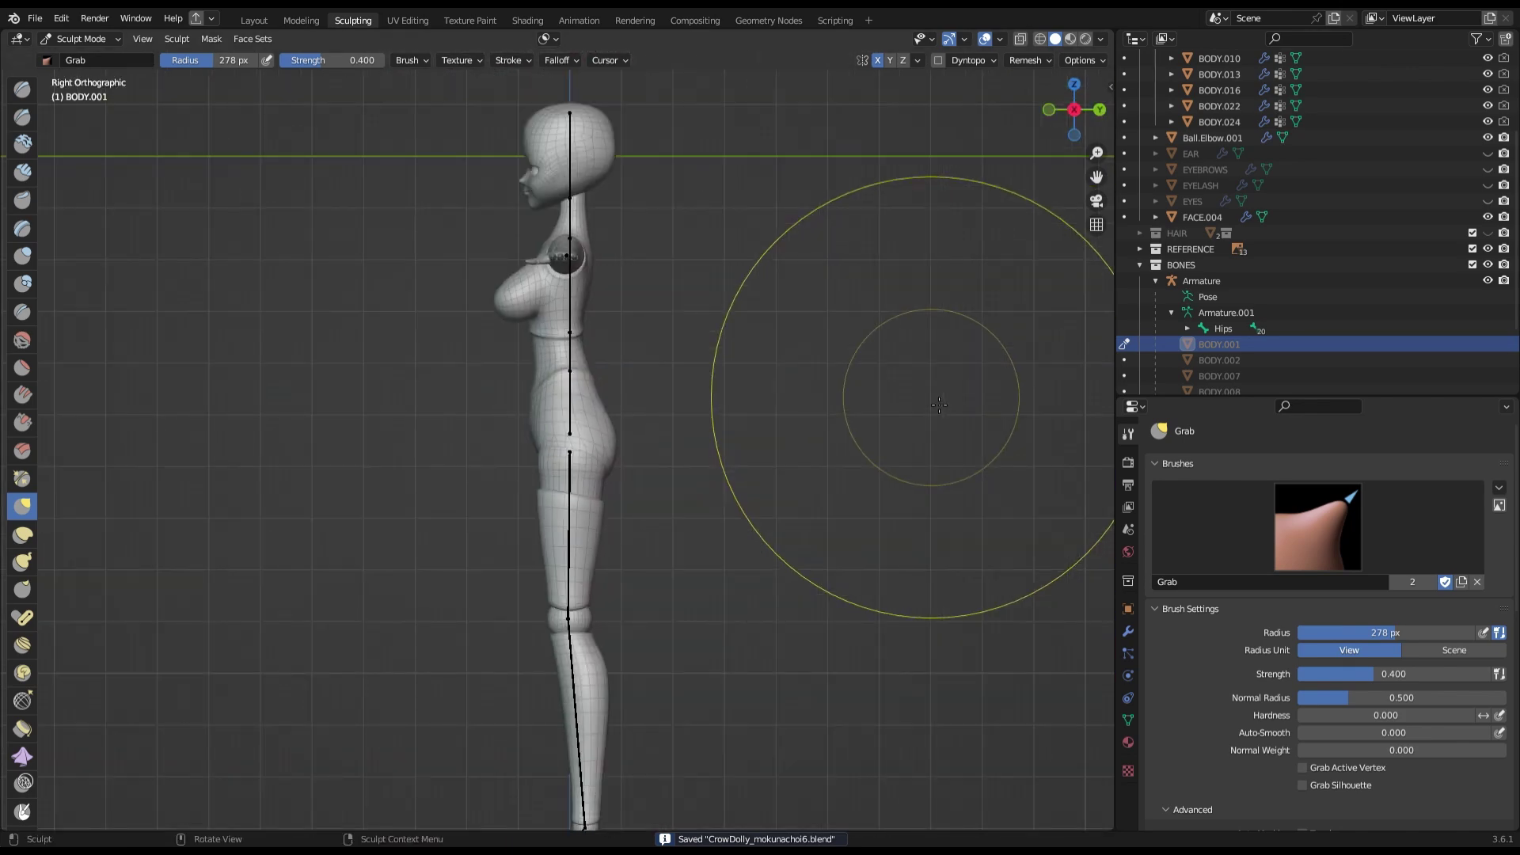
pyautogui.scroll(3, 939, 405)
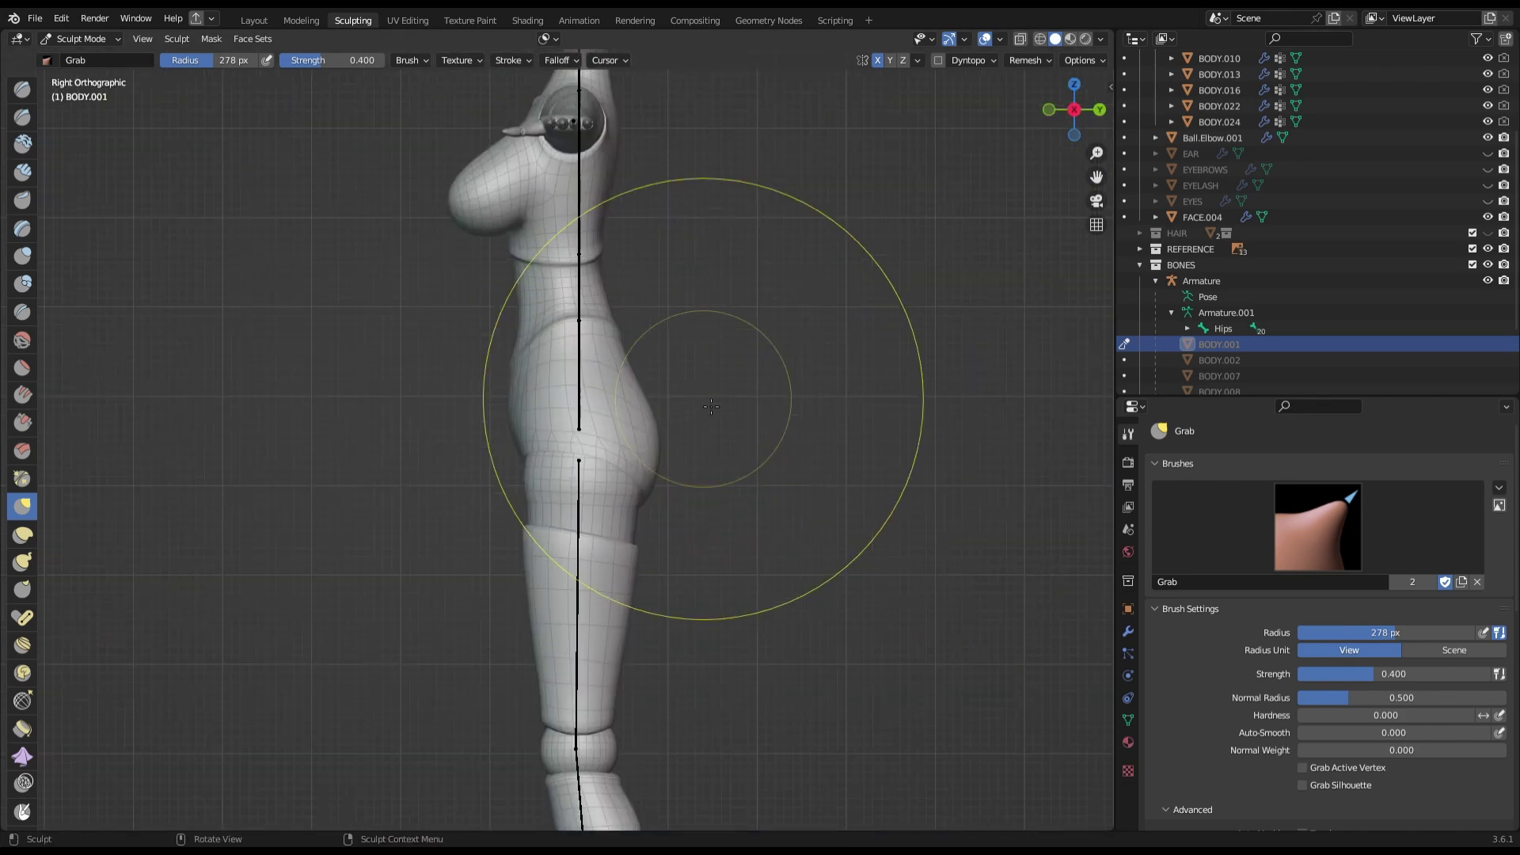
pyautogui.scroll(-3, 940, 406)
# Leave sculpting, select the Armature and switch it to Pose Mode.
pyautogui.hotkey('ctrl', 's')
pyautogui.click(1201, 280)
pyautogui.scroll(4, 501, 281)
pyautogui.click(82, 92)
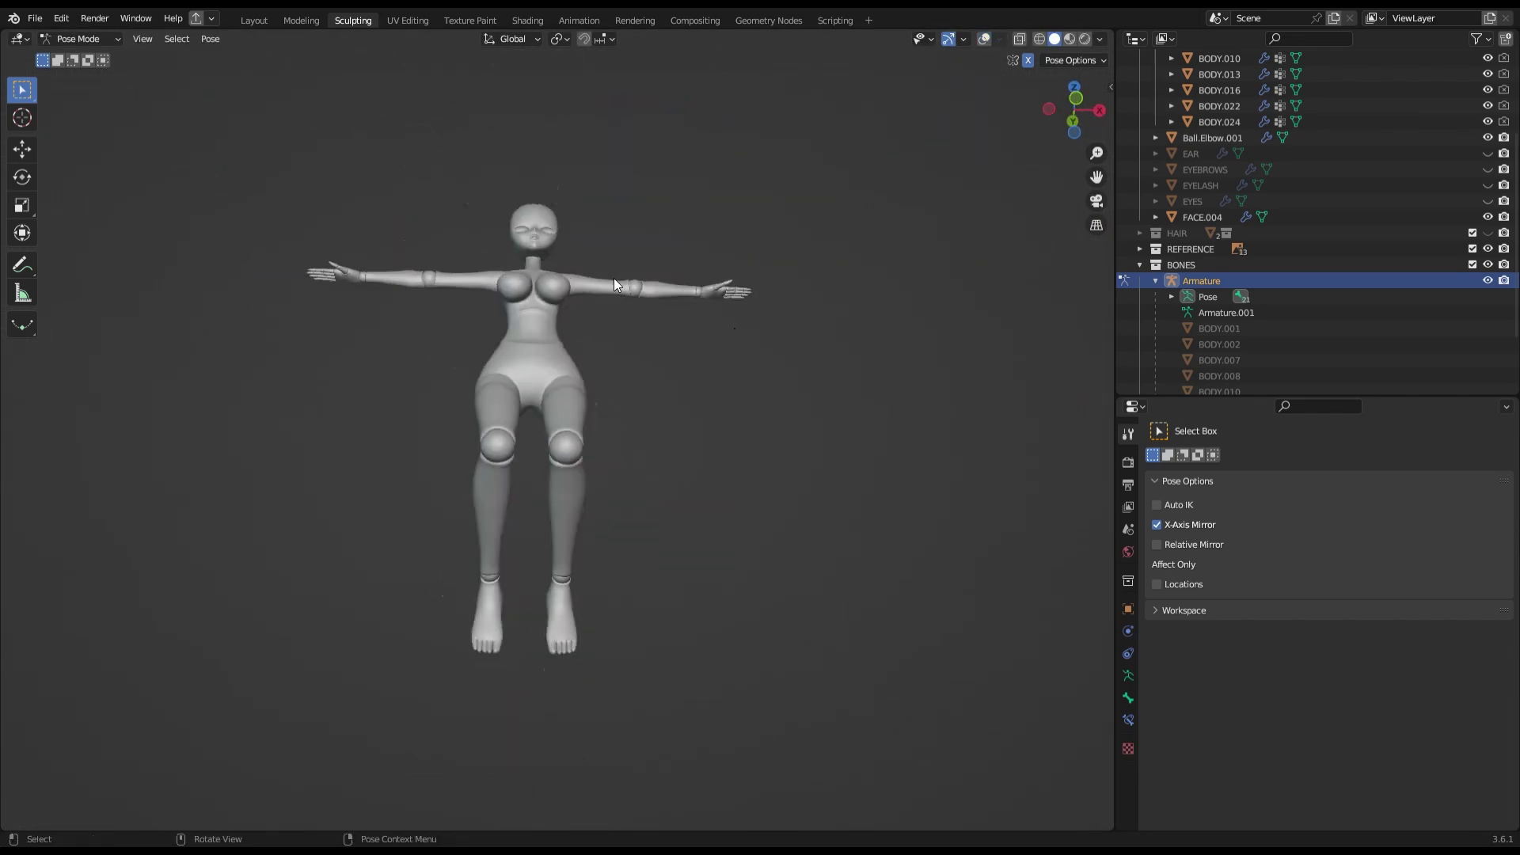
# Grab-sculpt the BODY.013 knee piece, checking it from side and back views.
pyautogui.click(984, 39)
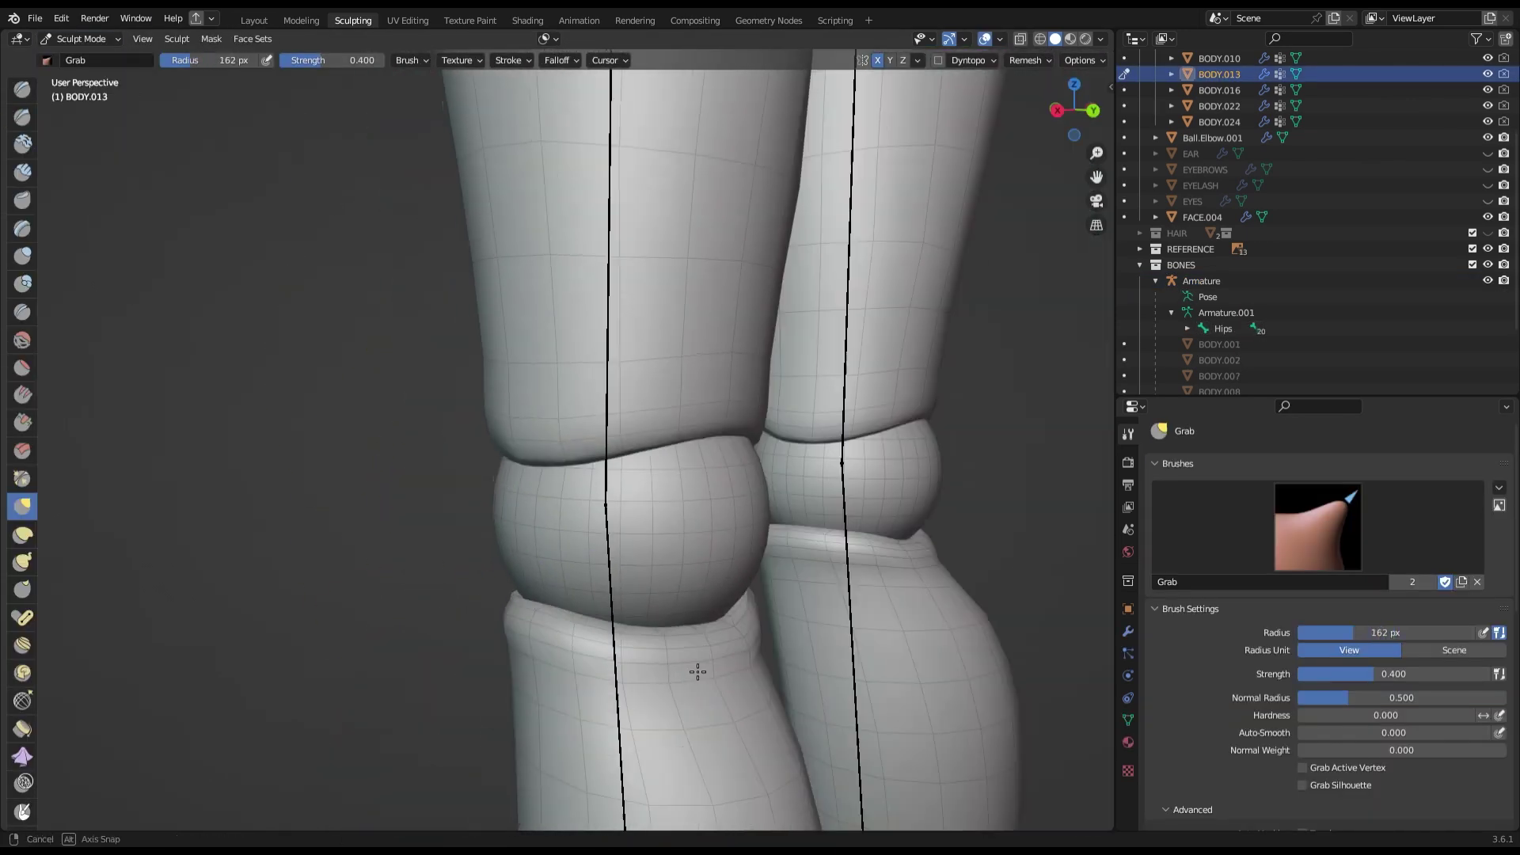
pyautogui.moveTo(639, 619); pyautogui.dragTo(900, 390, button='middle')
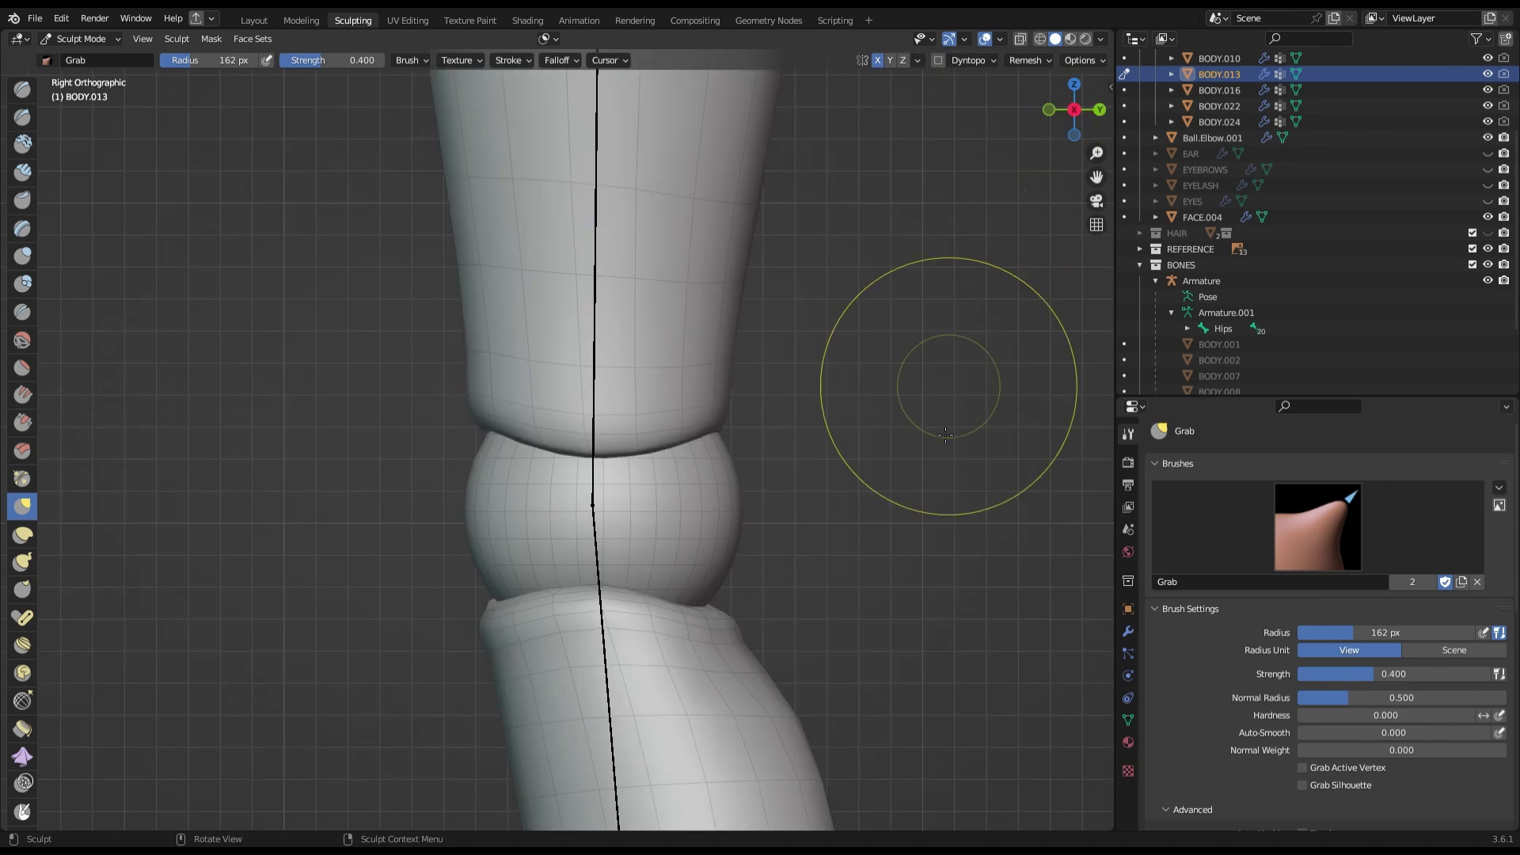
pyautogui.scroll(2, 900, 390)
pyautogui.moveTo(594, 611); pyautogui.dragTo(589, 581, button='middle')
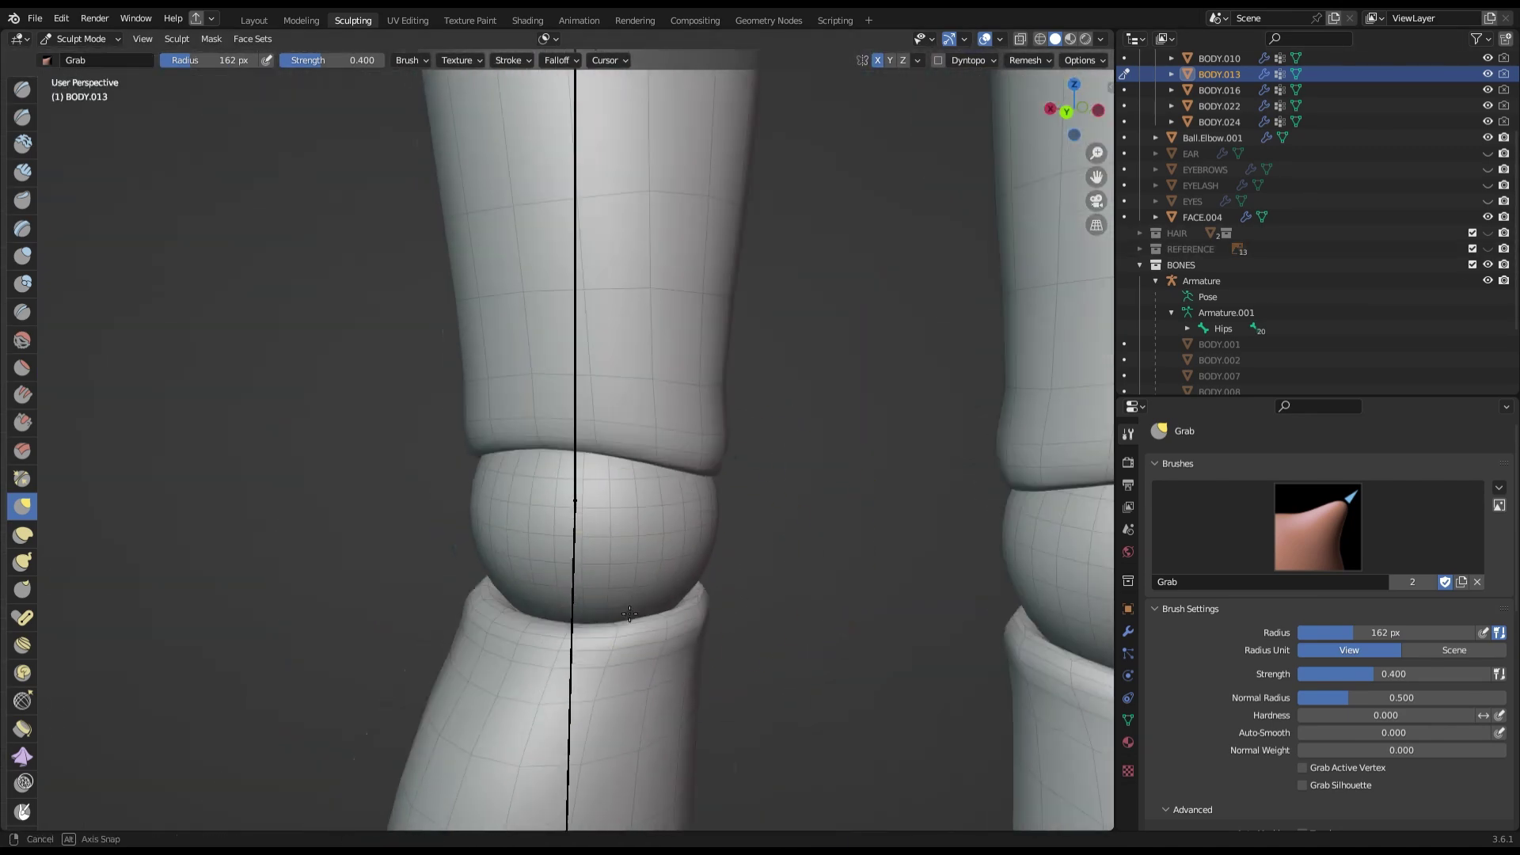
pyautogui.press('ctrl+KP_1')
pyautogui.scroll(5, 824, 618)
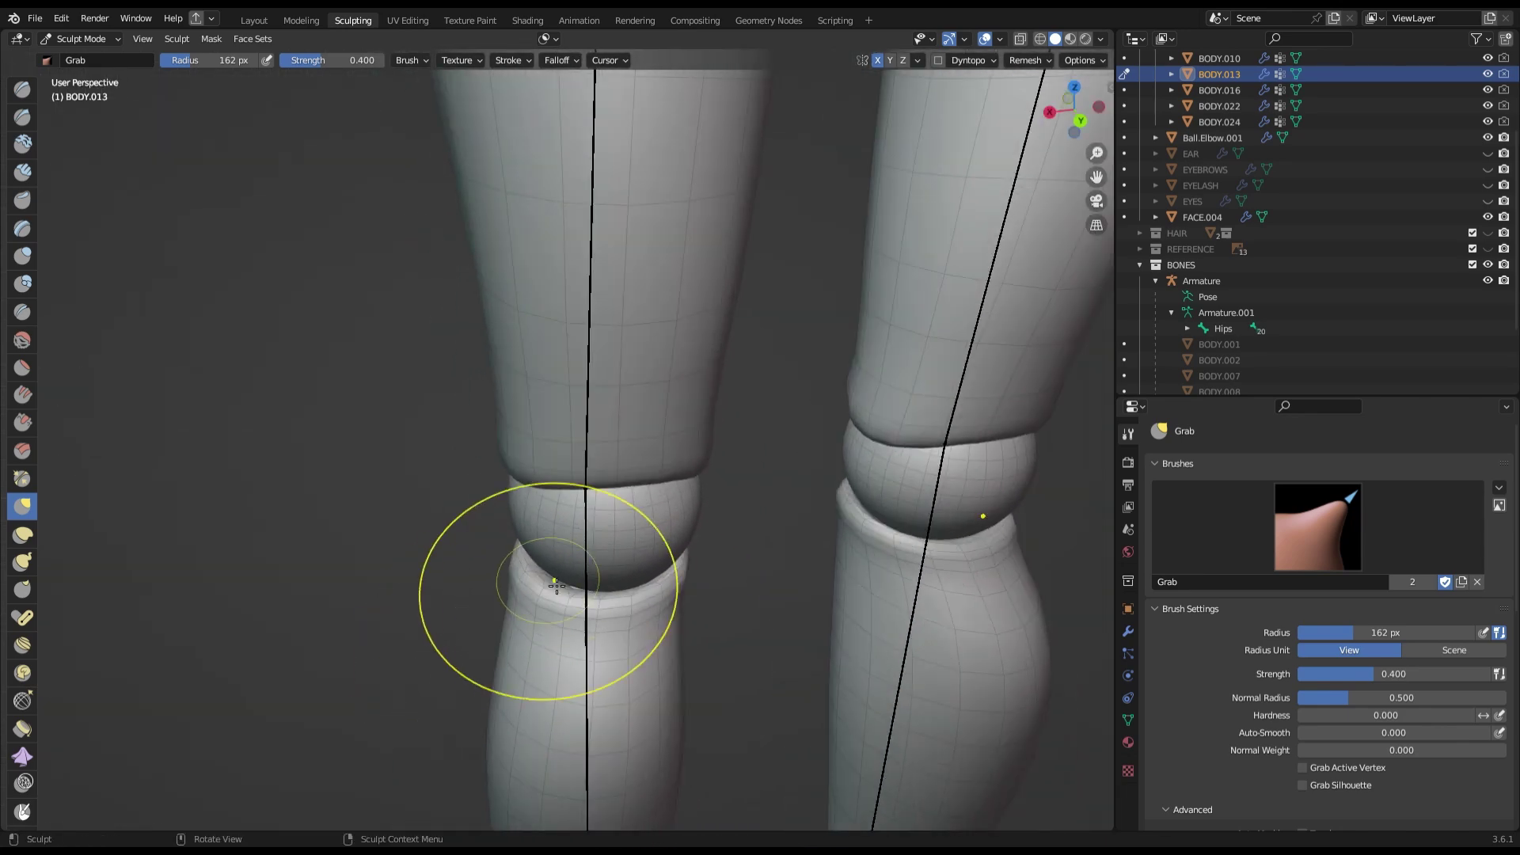
pyautogui.moveTo(510, 593); pyautogui.dragTo(29, 561, button='middle')
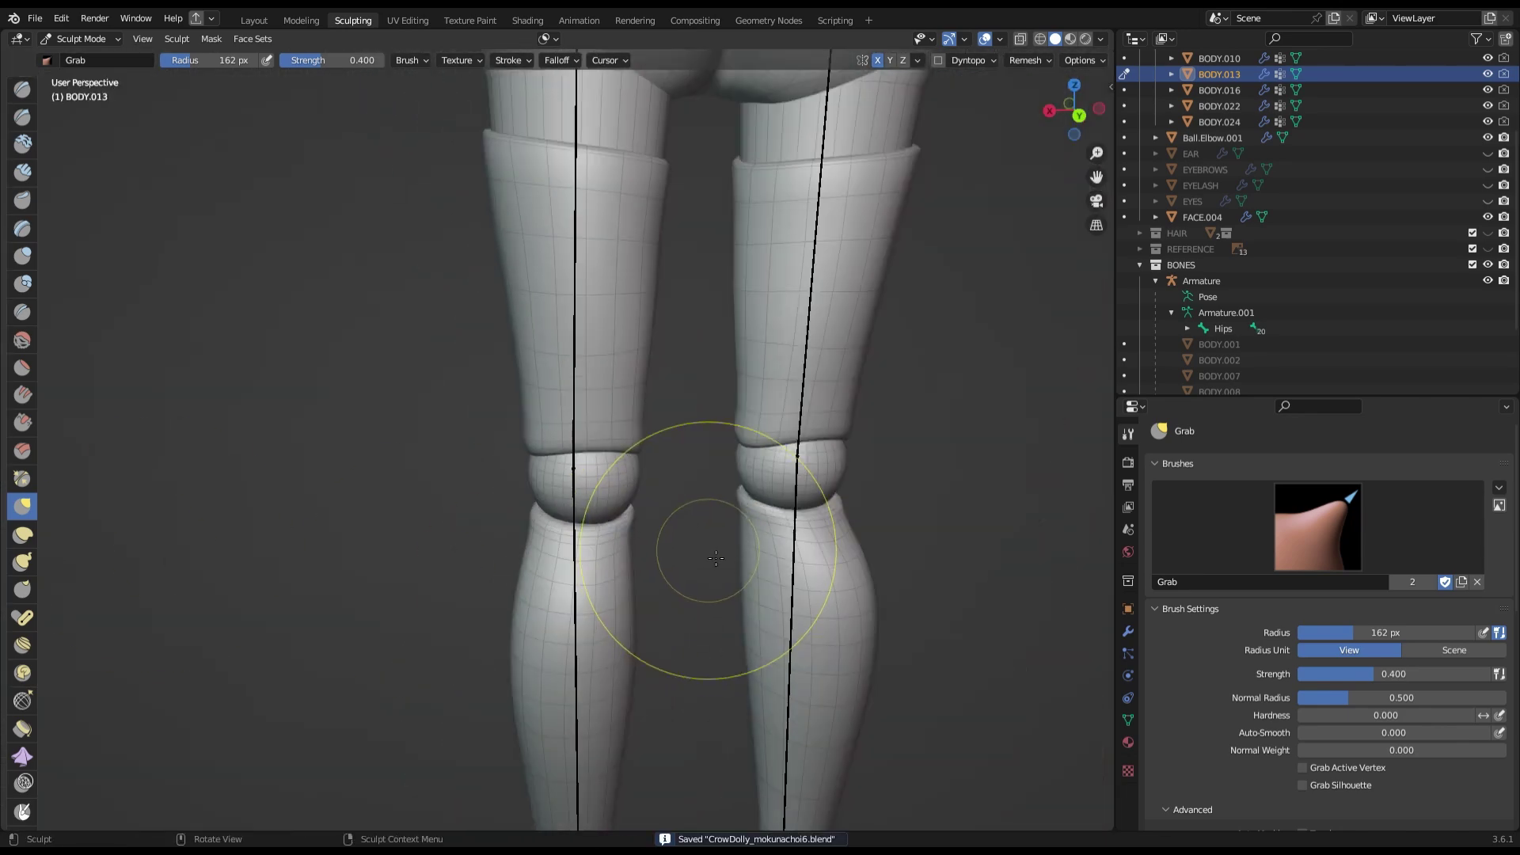
pyautogui.moveTo(788, 451); pyautogui.dragTo(1134, 64, button='middle')
pyautogui.press('KP_3')
# In Pose Mode, rotate both thighs 85.2° forward with X-Axis Mirror on.
pyautogui.hotkey('ctrl', 's')
pyautogui.click(79, 38)
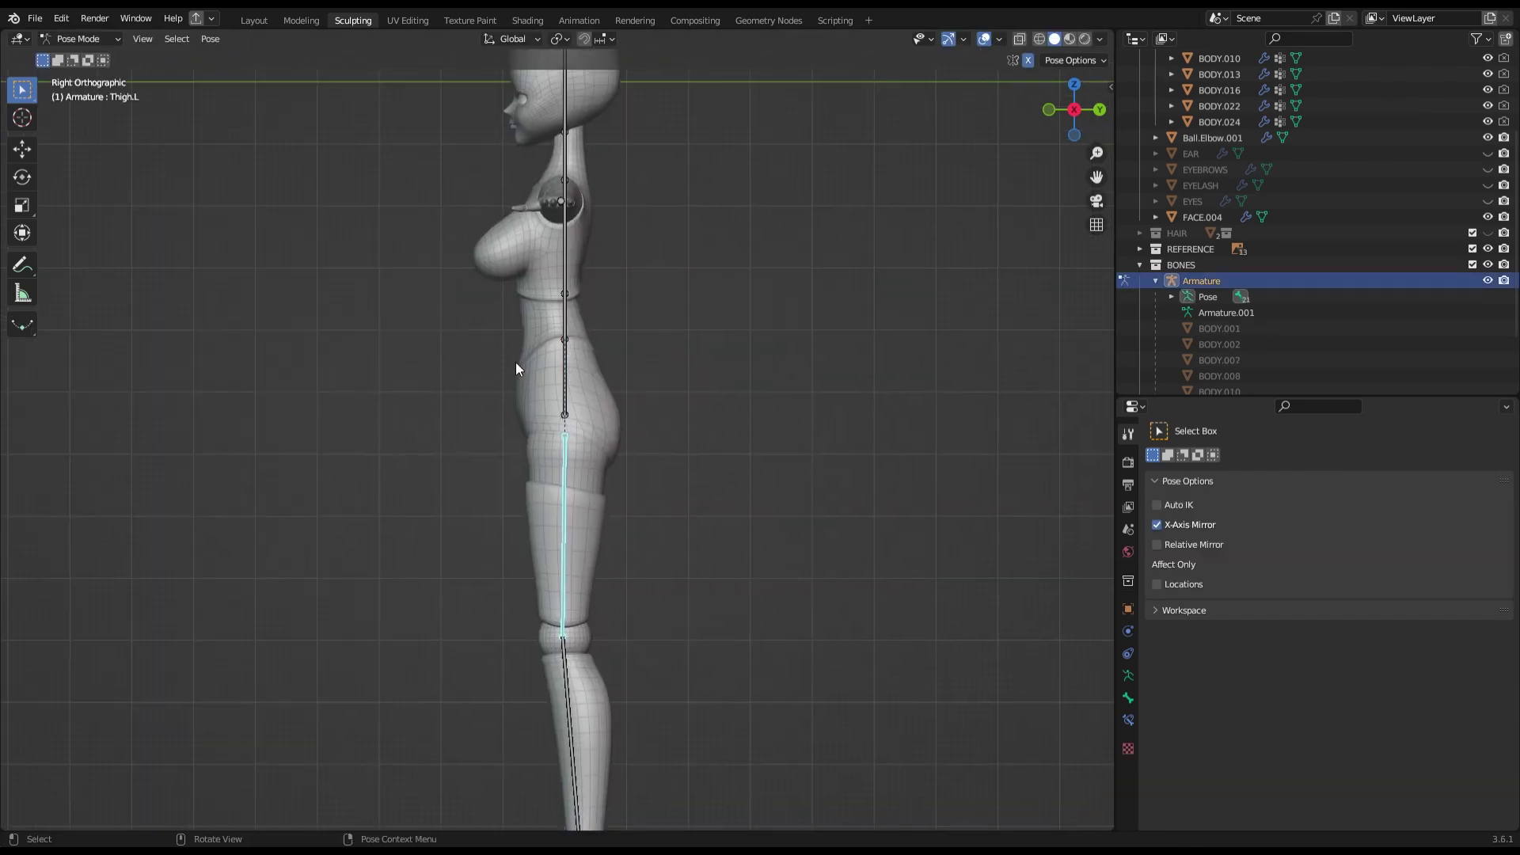
pyautogui.press('Tab')
pyautogui.scroll(4, 631, 485)
pyautogui.hotkey('ctrl', 'Tab')
pyautogui.press('r')
pyautogui.press('Return')
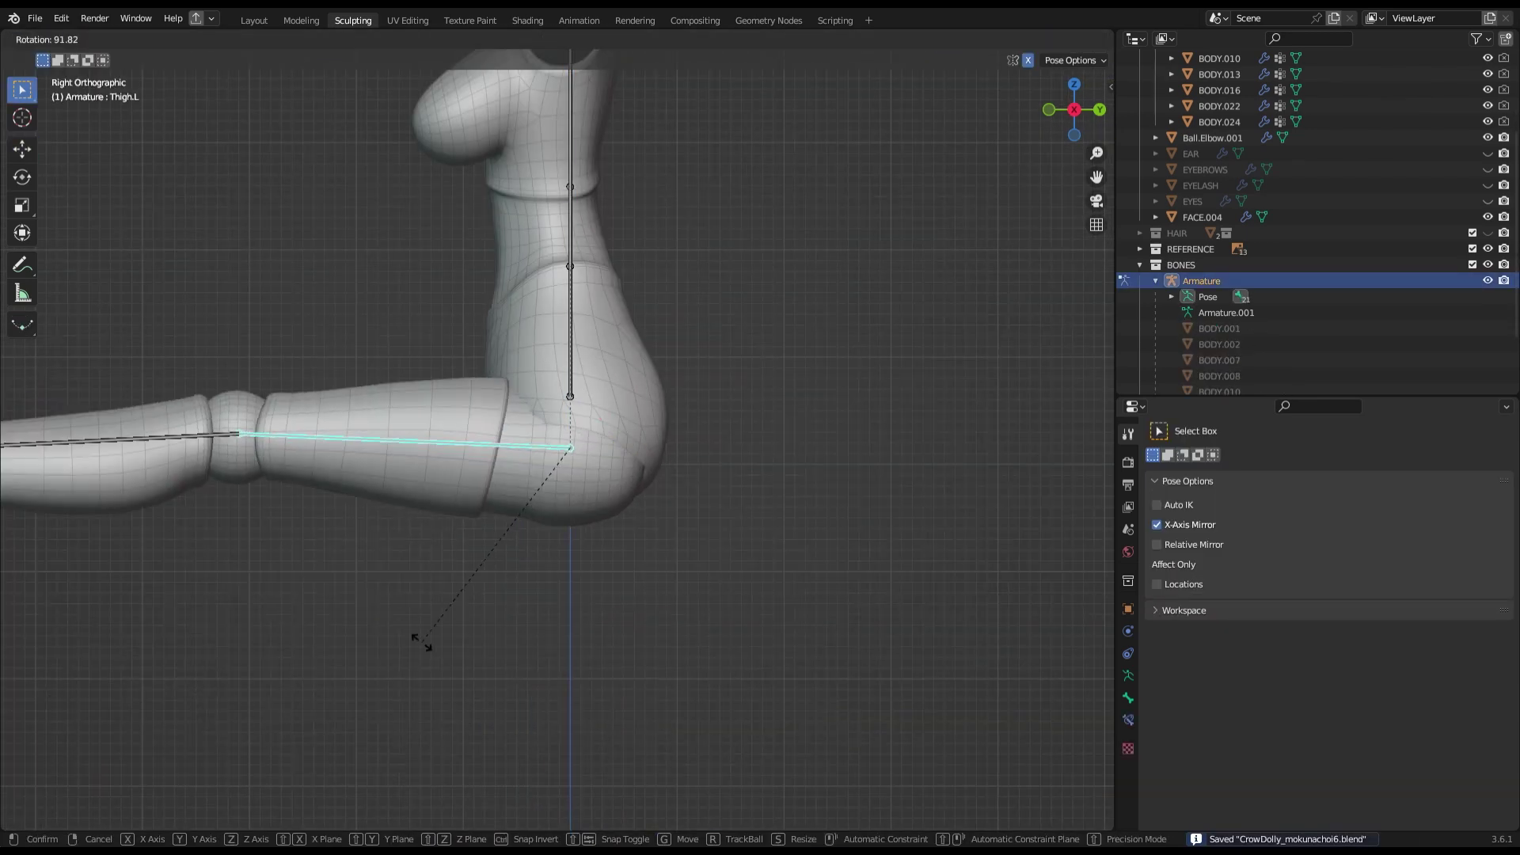
pyautogui.press('ctrl+KP_1')
pyautogui.click(1479, 252)
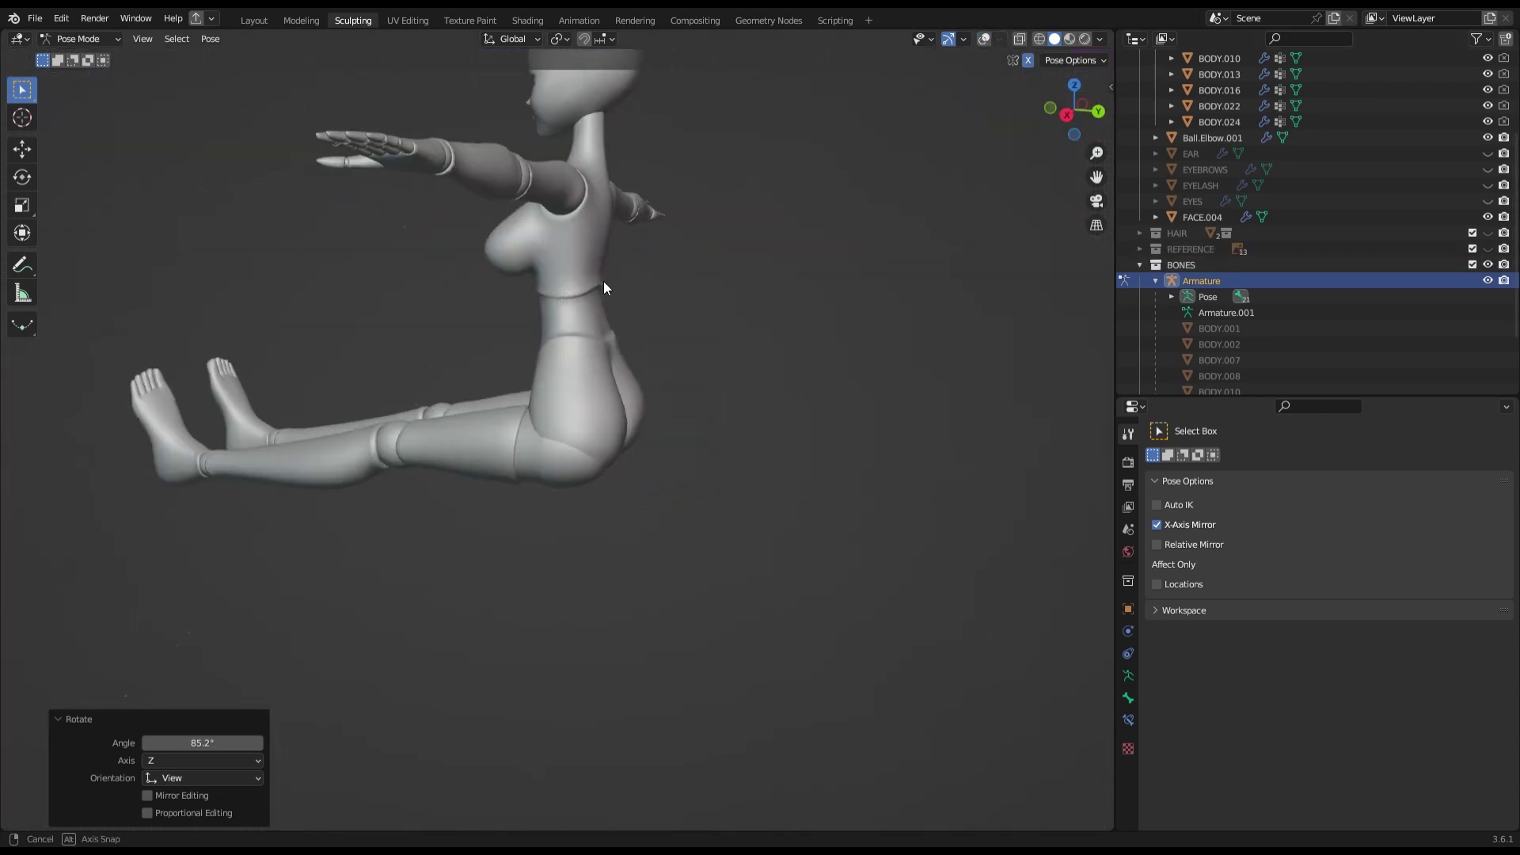
# Hide the REFERENCE images and select the BODY.001 hip piece.
pyautogui.moveTo(604, 282); pyautogui.dragTo(451, 264, button='middle')
pyautogui.hotkey('ctrl', 'Tab')
pyautogui.scroll(3, 257, 265)
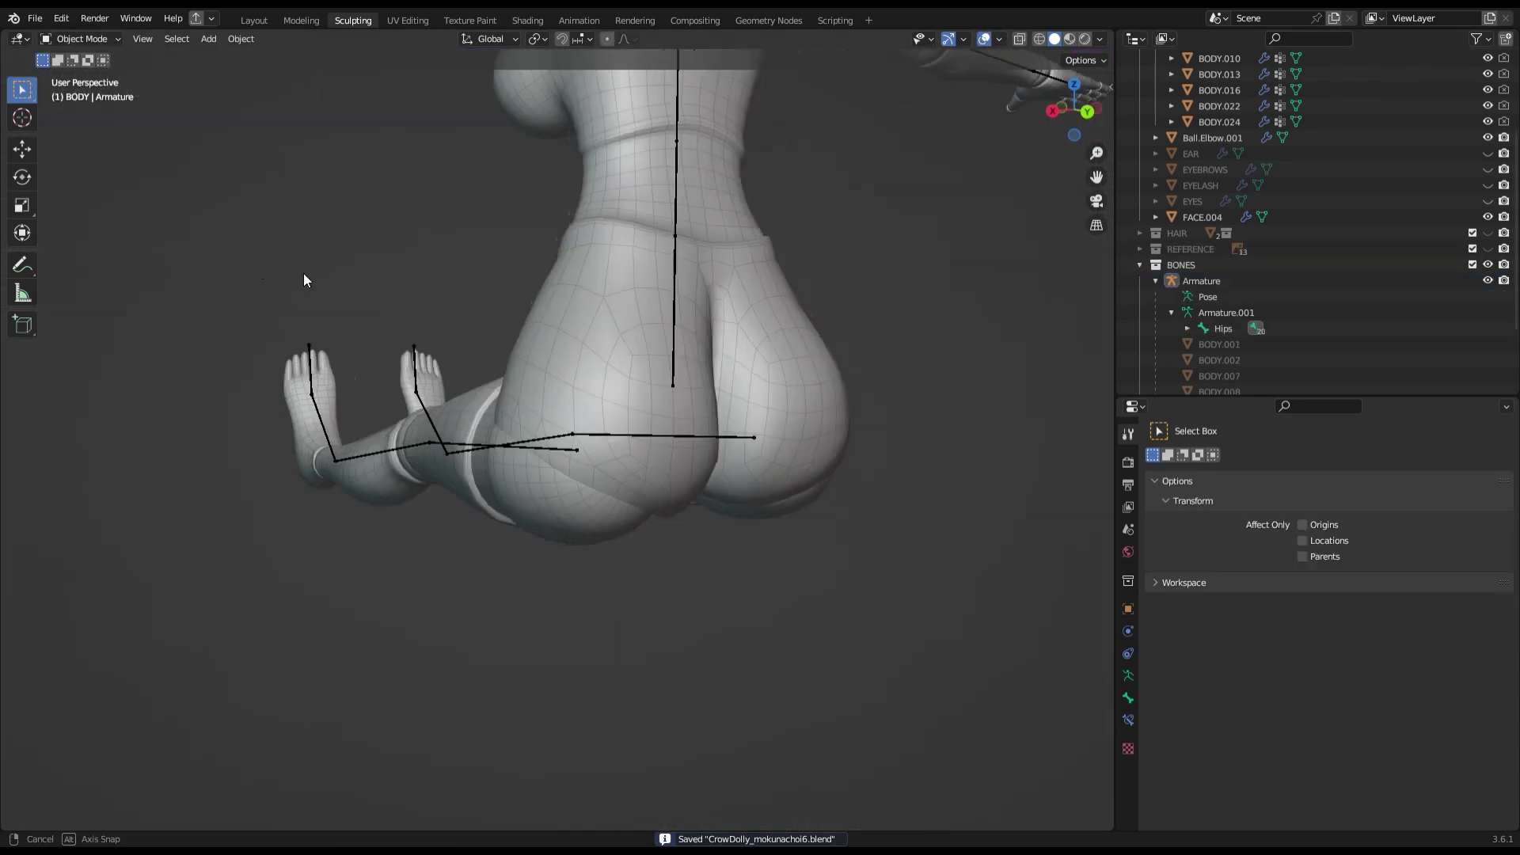
pyautogui.moveTo(256, 264); pyautogui.dragTo(920, 282, button='middle')
pyautogui.moveTo(1074, 109); pyautogui.dragTo(1053, 111)
pyautogui.press('KP_3')
pyautogui.scroll(2, 583, 401)
pyautogui.click(582, 402)
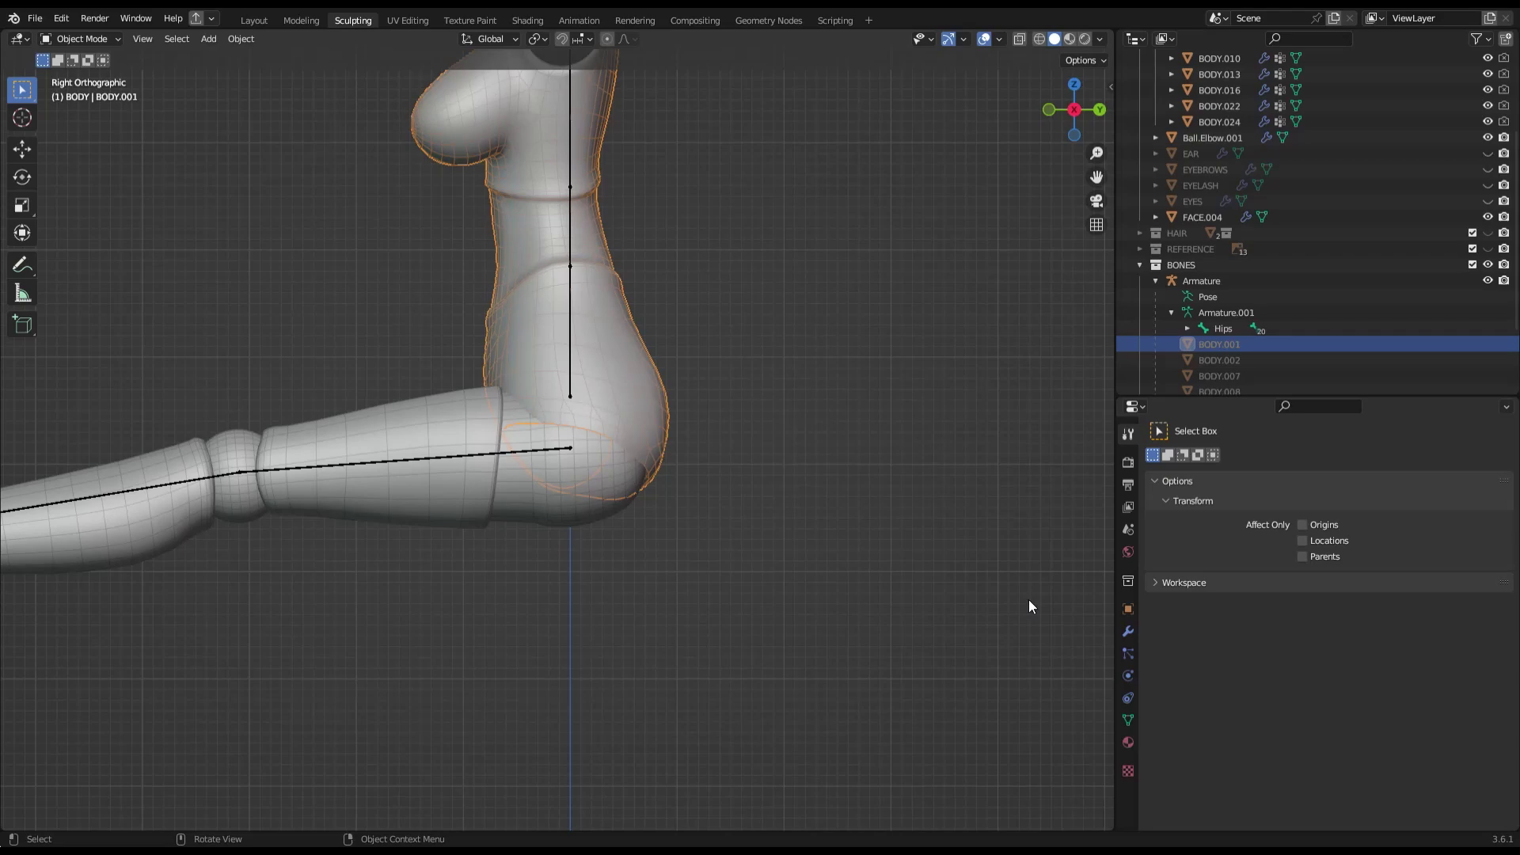
# Grab-sculpt BODY.001 around the hip joint from the right side view.
pyautogui.press('Tab')
pyautogui.scroll(4, 631, 435)
pyautogui.hotkey('ctrl', 's')
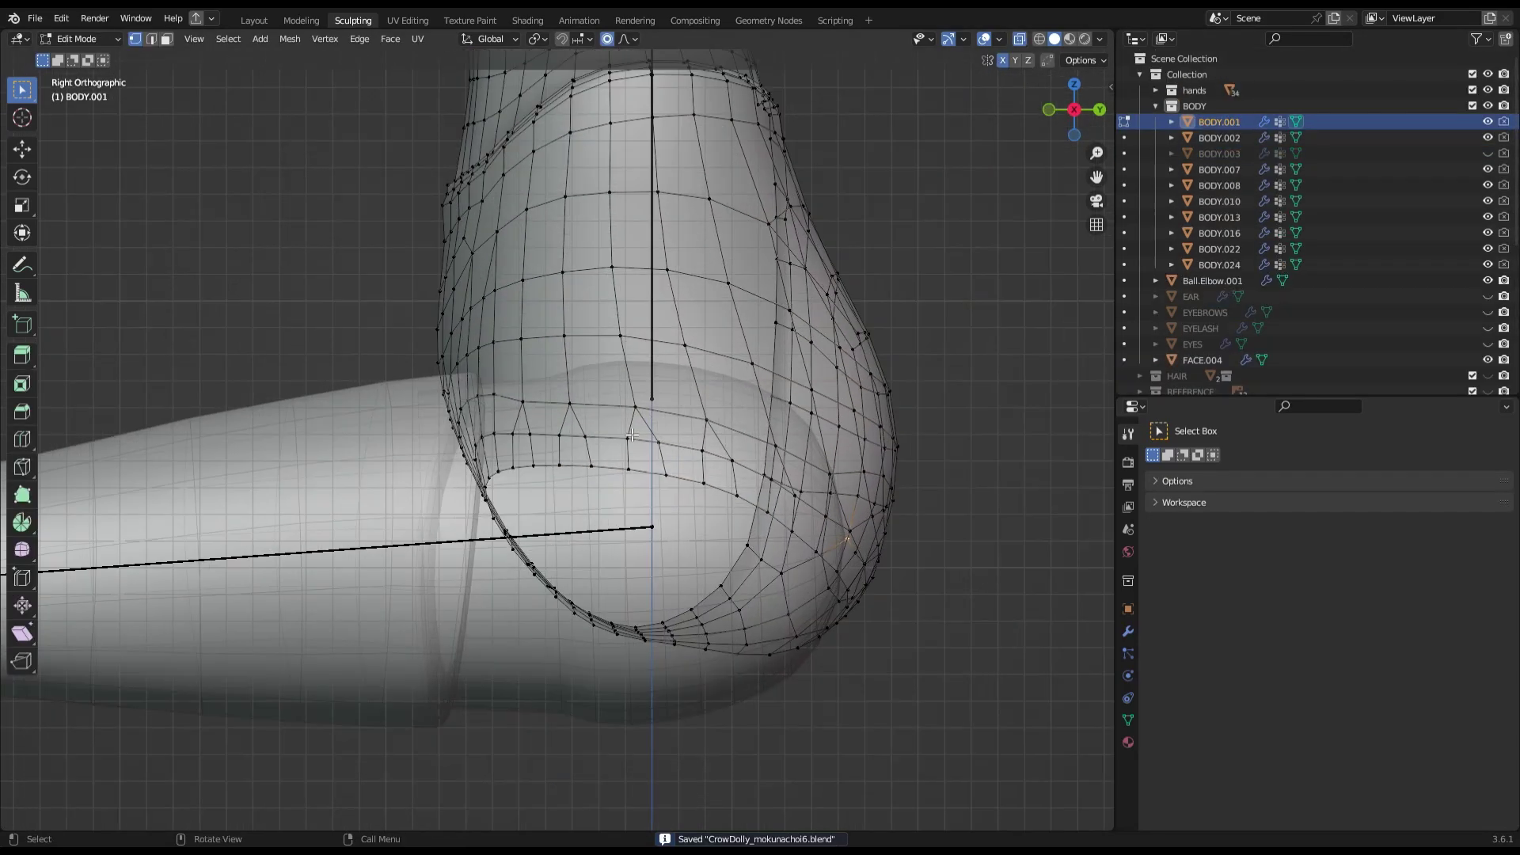
pyautogui.moveTo(510, 489); pyautogui.dragTo(592, 425, button='middle')
pyautogui.hotkey('ctrl', 'Tab')
pyautogui.scroll(4, 560, 472)
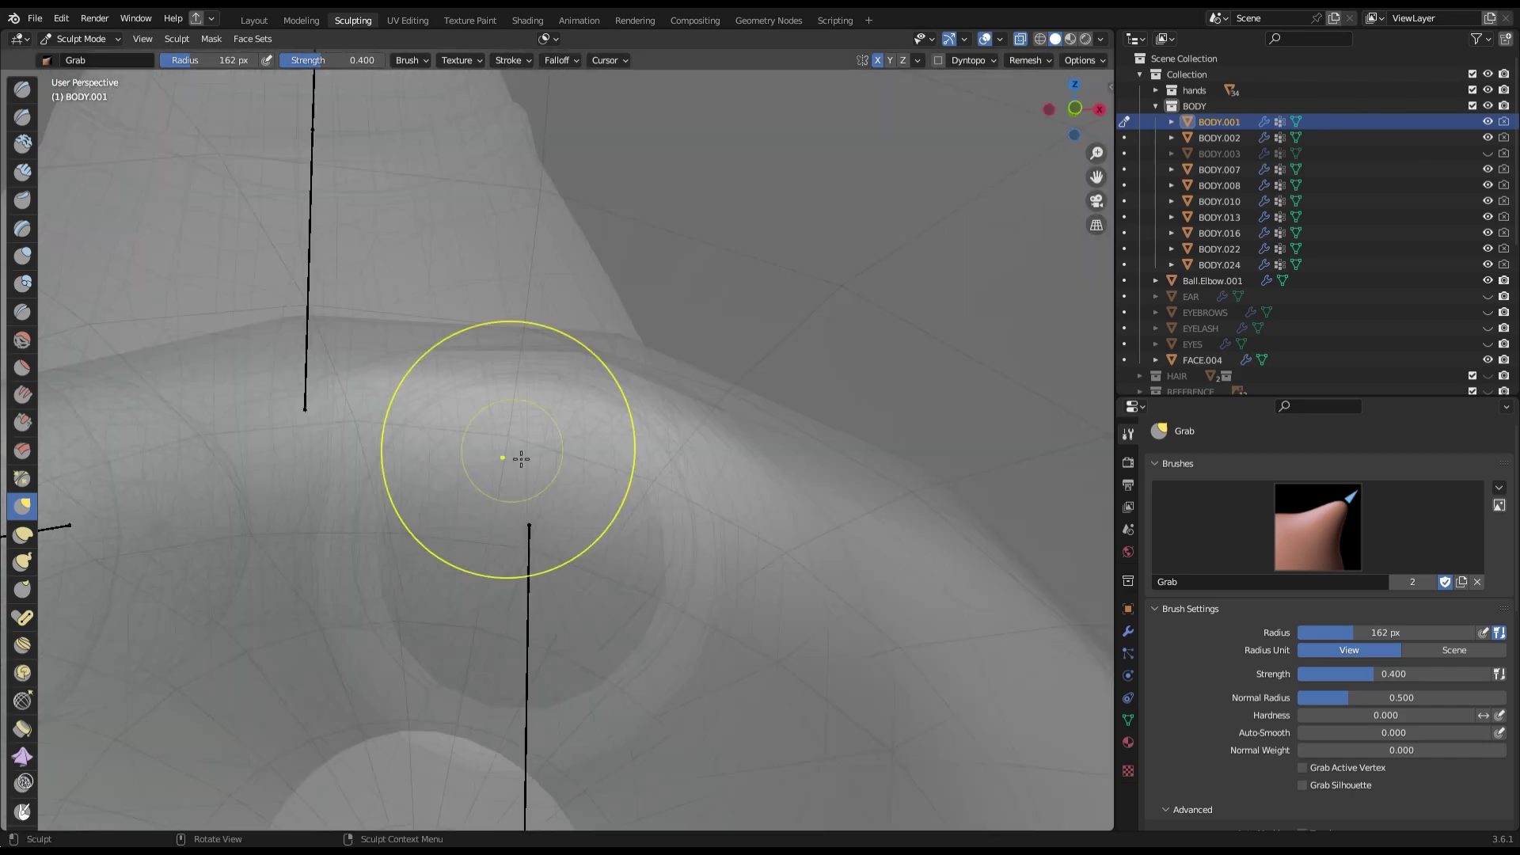
pyautogui.moveTo(401, 517)
pyautogui.mouseDown(button='middle')
pyautogui.moveTo(747, 446)
pyautogui.moveTo(441, 414)
pyautogui.moveTo(679, 435)
pyautogui.mouseUp(button='middle')
pyautogui.press('KP_3')
pyautogui.hotkey('ctrl', 's')
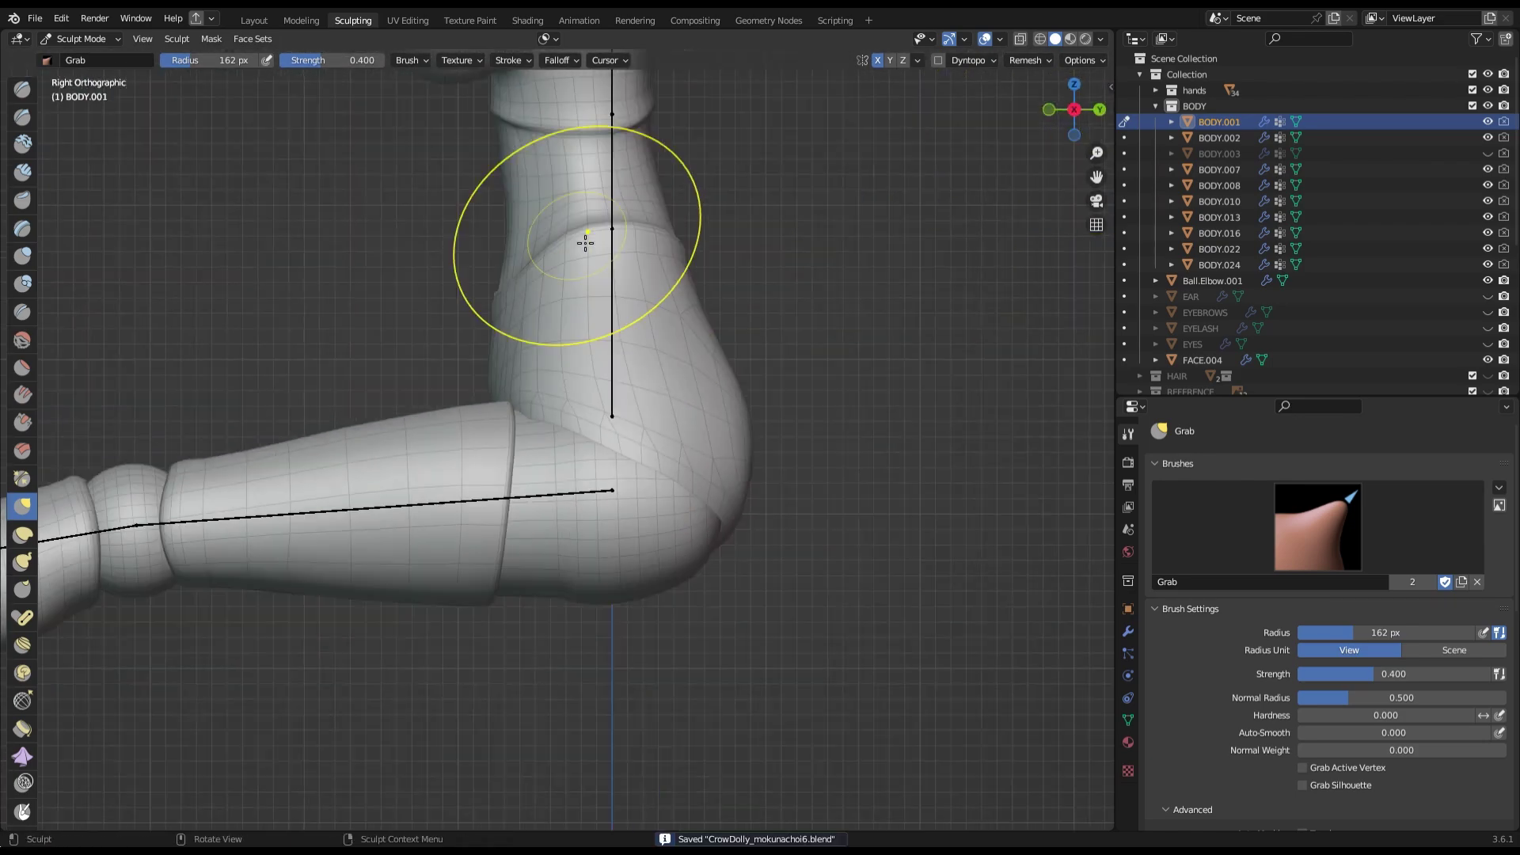
pyautogui.moveTo(655, 567)
pyautogui.mouseDown(button='middle')
pyautogui.moveTo(553, 508)
pyautogui.moveTo(646, 628)
pyautogui.mouseUp(button='middle')
pyautogui.click(1080, 125)
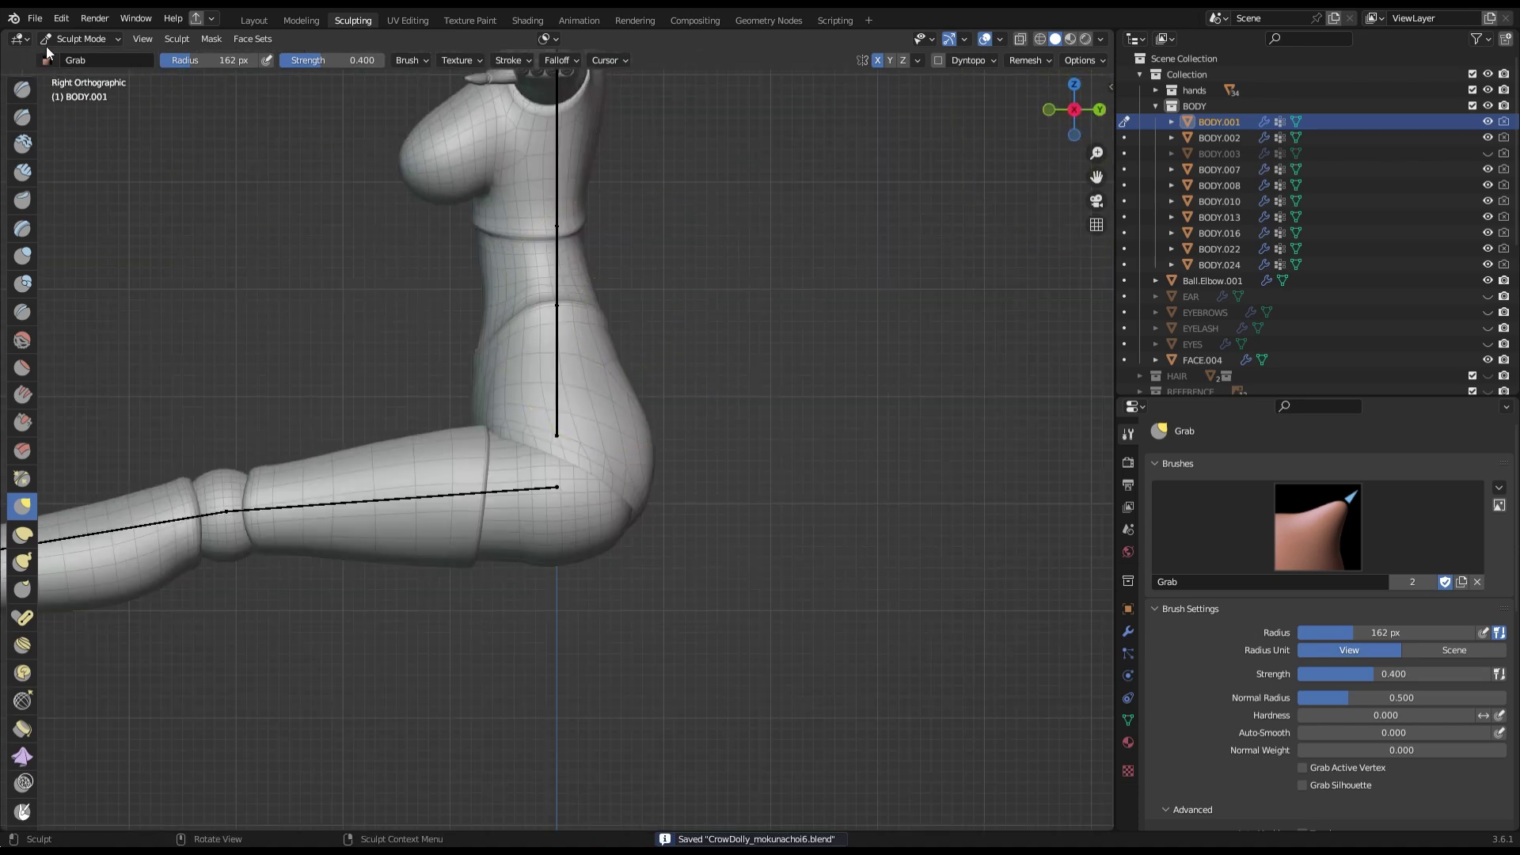
pyautogui.hotkey('ctrl', 'Tab')
# Sculpt the back of the BODY.001 hips to sit on the bent thighs.
pyautogui.click(549, 496)
pyautogui.press('ctrl+KP_1')
pyautogui.moveTo(619, 668)
pyautogui.mouseDown(button='middle')
pyautogui.moveTo(573, 345)
pyautogui.moveTo(517, 372)
pyautogui.moveTo(681, 519)
pyautogui.mouseUp(button='middle')
pyautogui.click(573, 345)
pyautogui.hotkey('ctrl', 'Tab')
pyautogui.scroll(4, 542, 374)
pyautogui.hotkey('ctrl', 's')
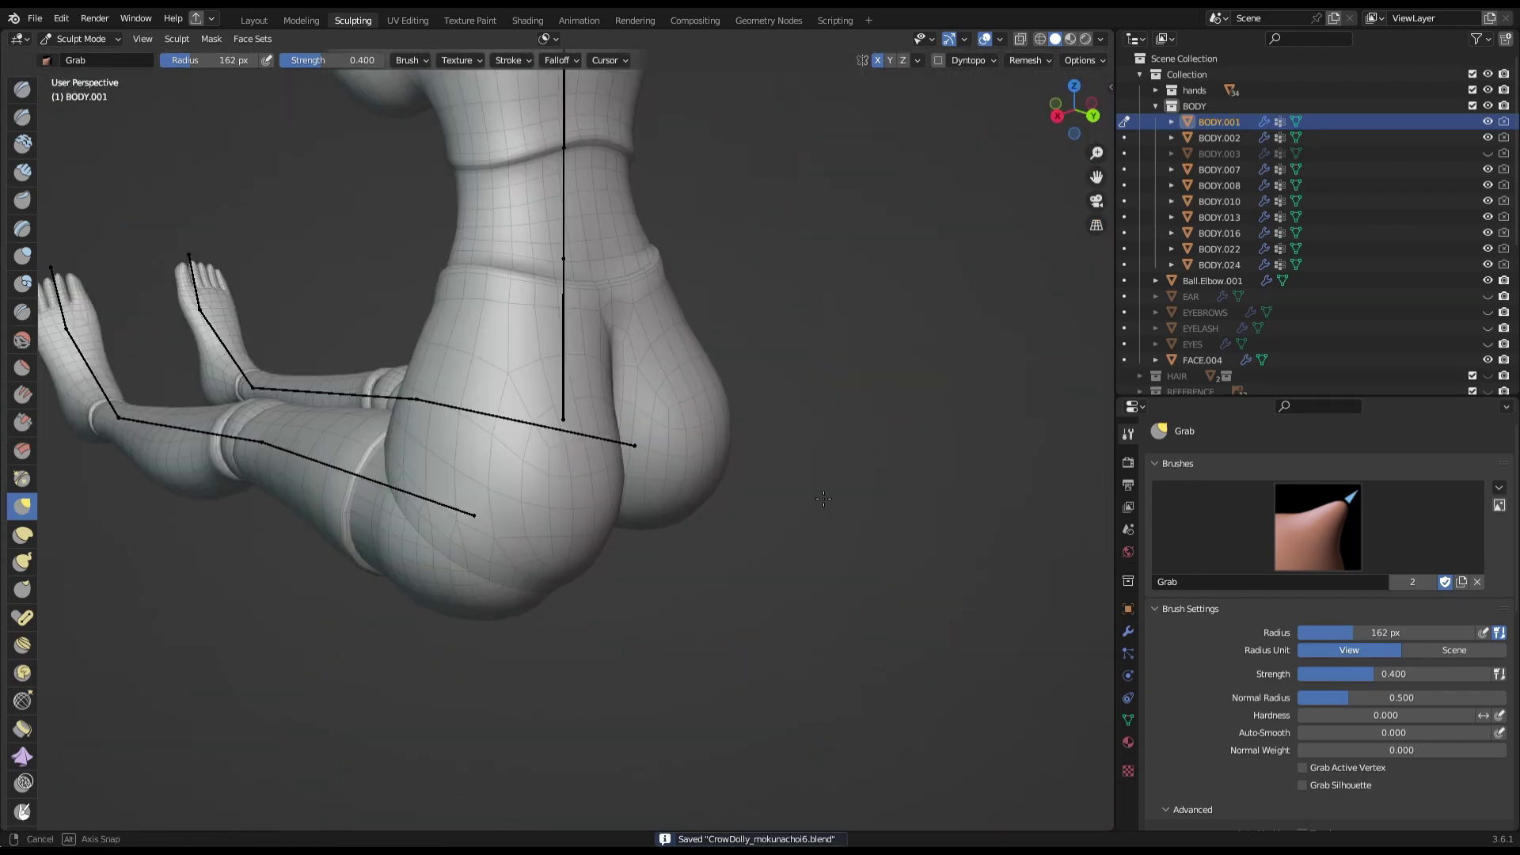
pyautogui.click(1072, 111)
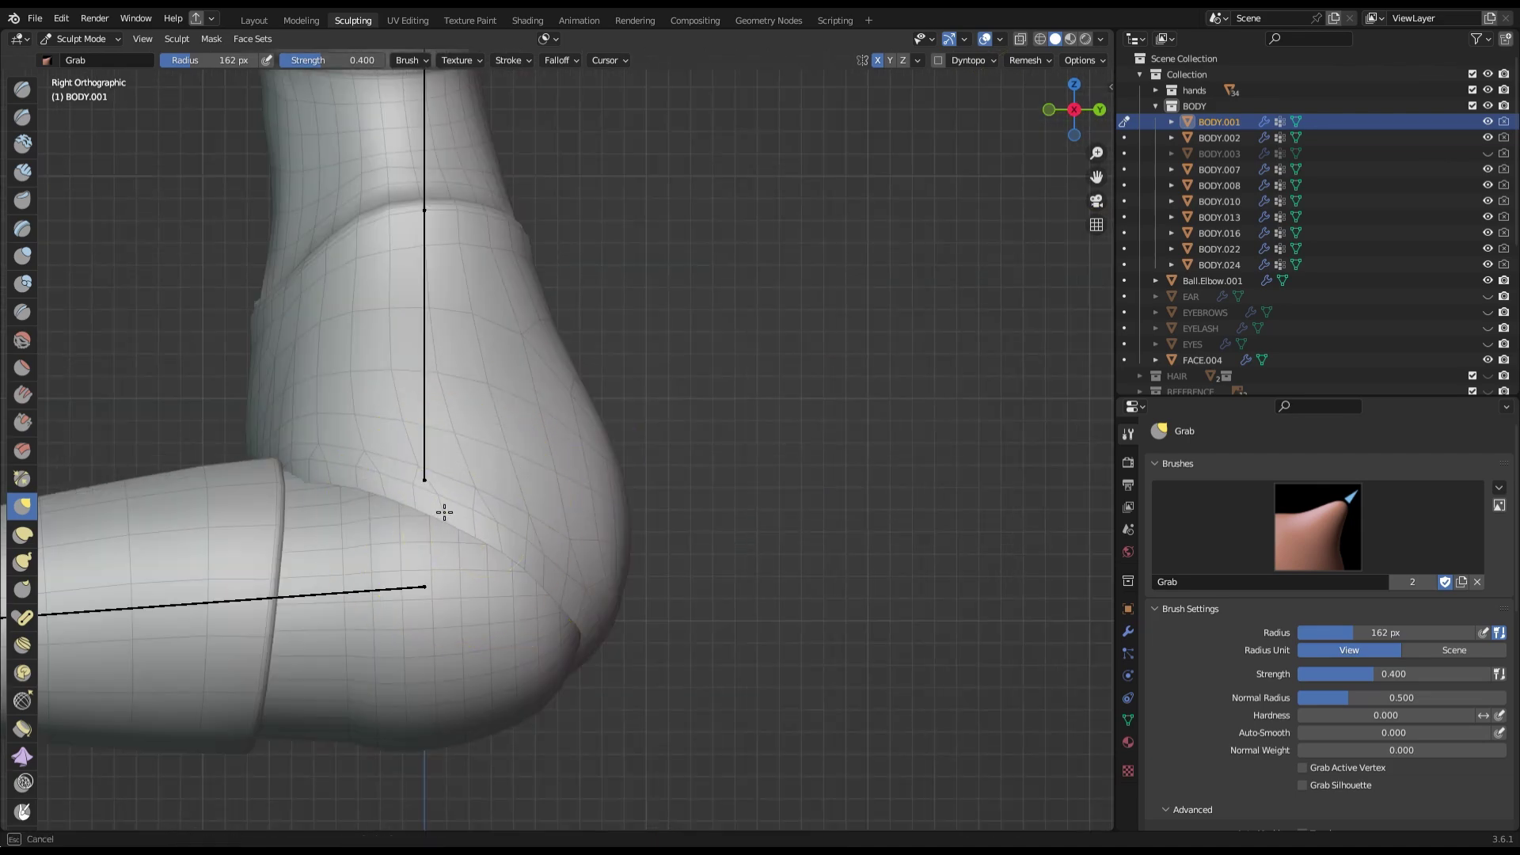
pyautogui.moveTo(441, 509); pyautogui.dragTo(436, 616, button='middle')
pyautogui.moveTo(627, 692); pyautogui.dragTo(614, 717, button='middle')
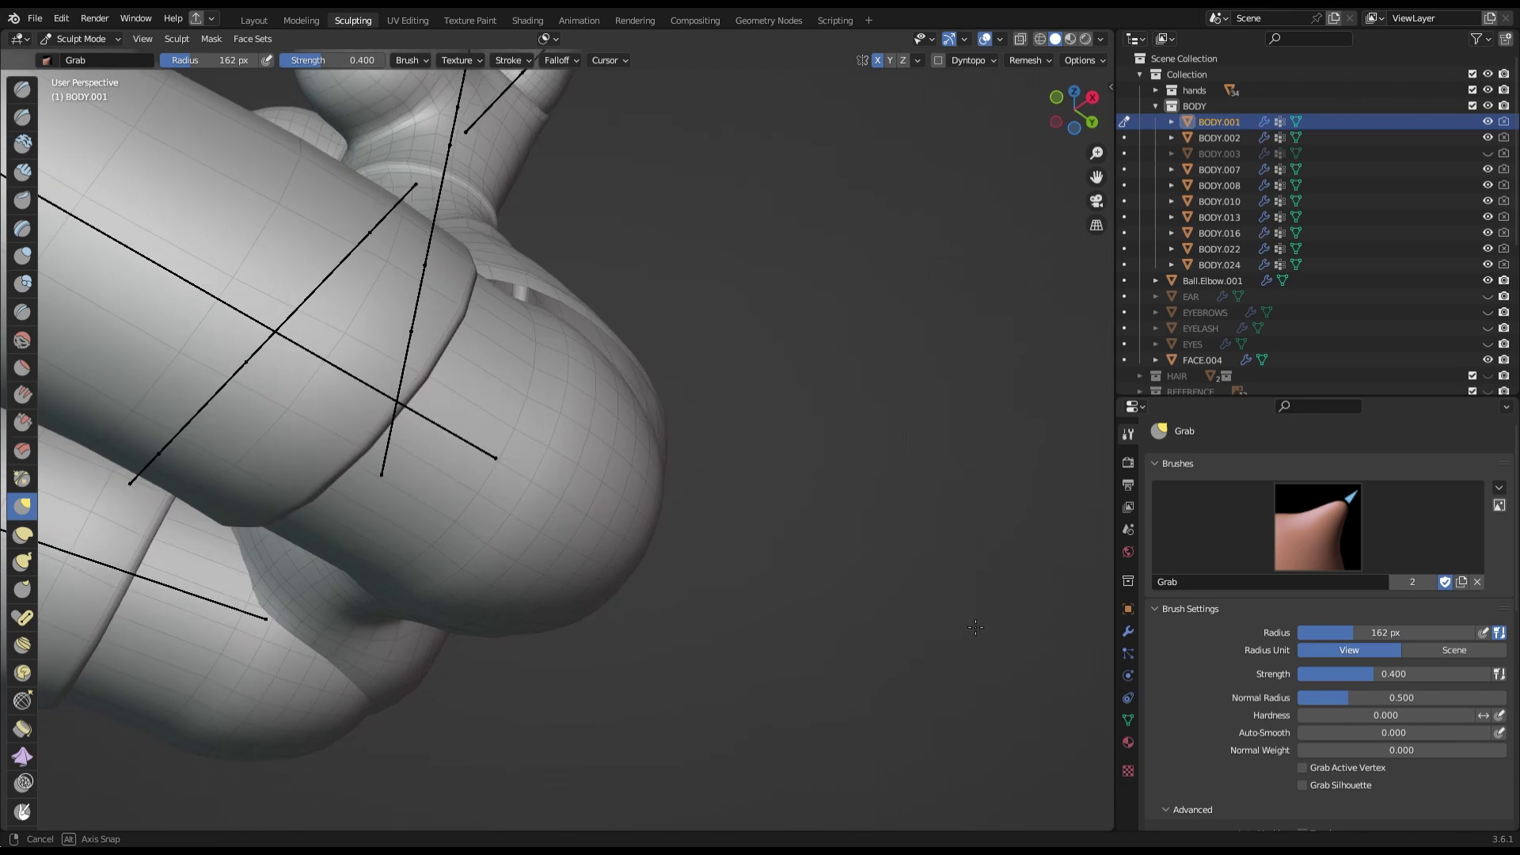
pyautogui.keyDown('alt'); pyautogui.moveTo(738, 601); pyautogui.dragTo(996, 167, button='middle'); pyautogui.keyUp('alt')
# Extrude the hip piece's lower edge loop and scale it to 0.926.
pyautogui.press('Tab')
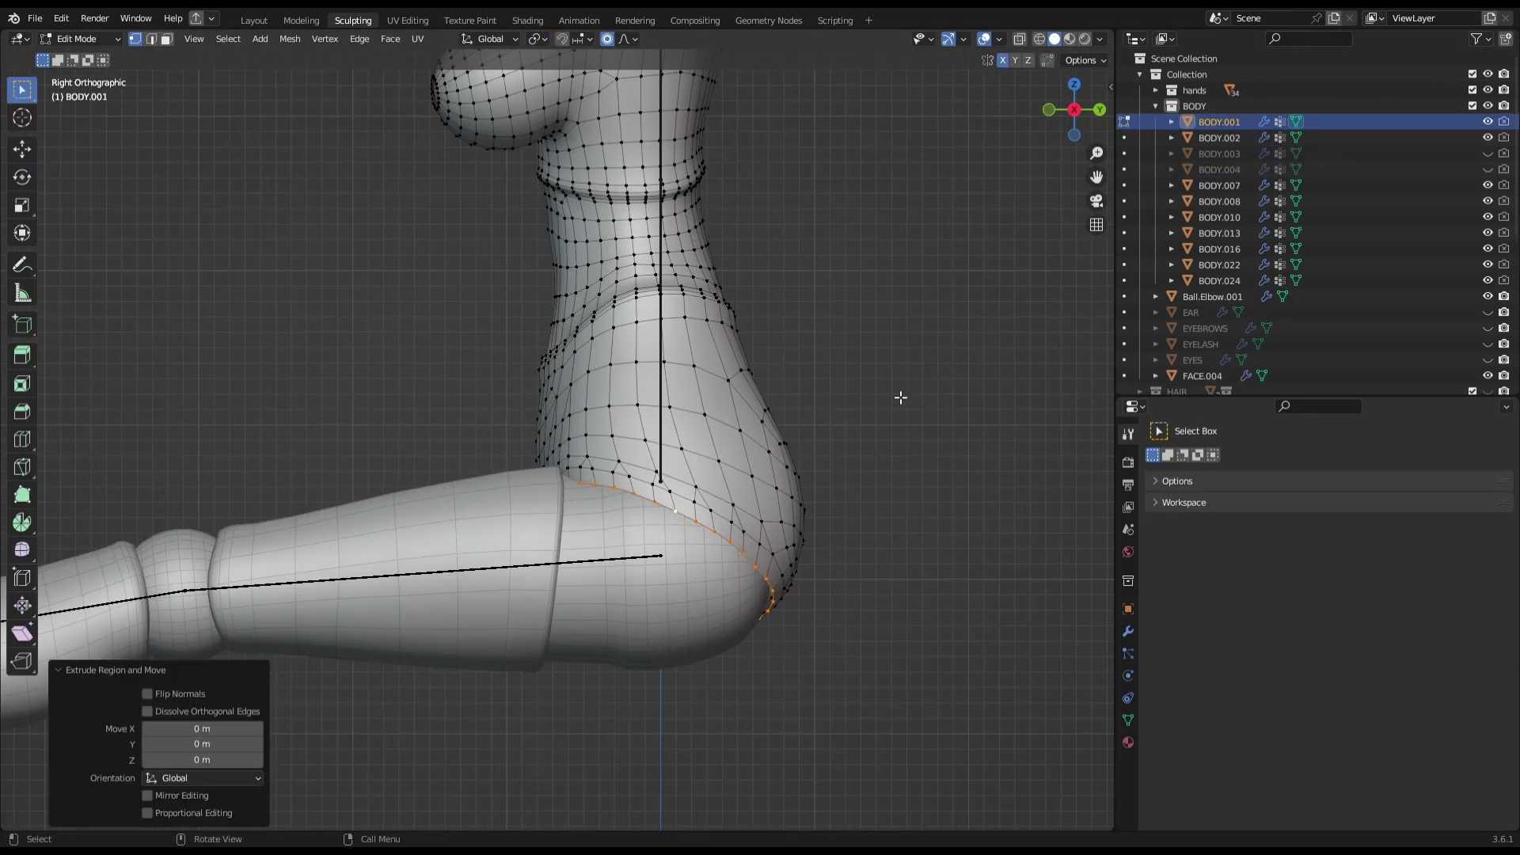
pyautogui.keyDown('alt'); pyautogui.moveTo(1018, 166); pyautogui.dragTo(1018, 56, button='middle'); pyautogui.keyUp('alt')
pyautogui.hotkey('alt', 'z')
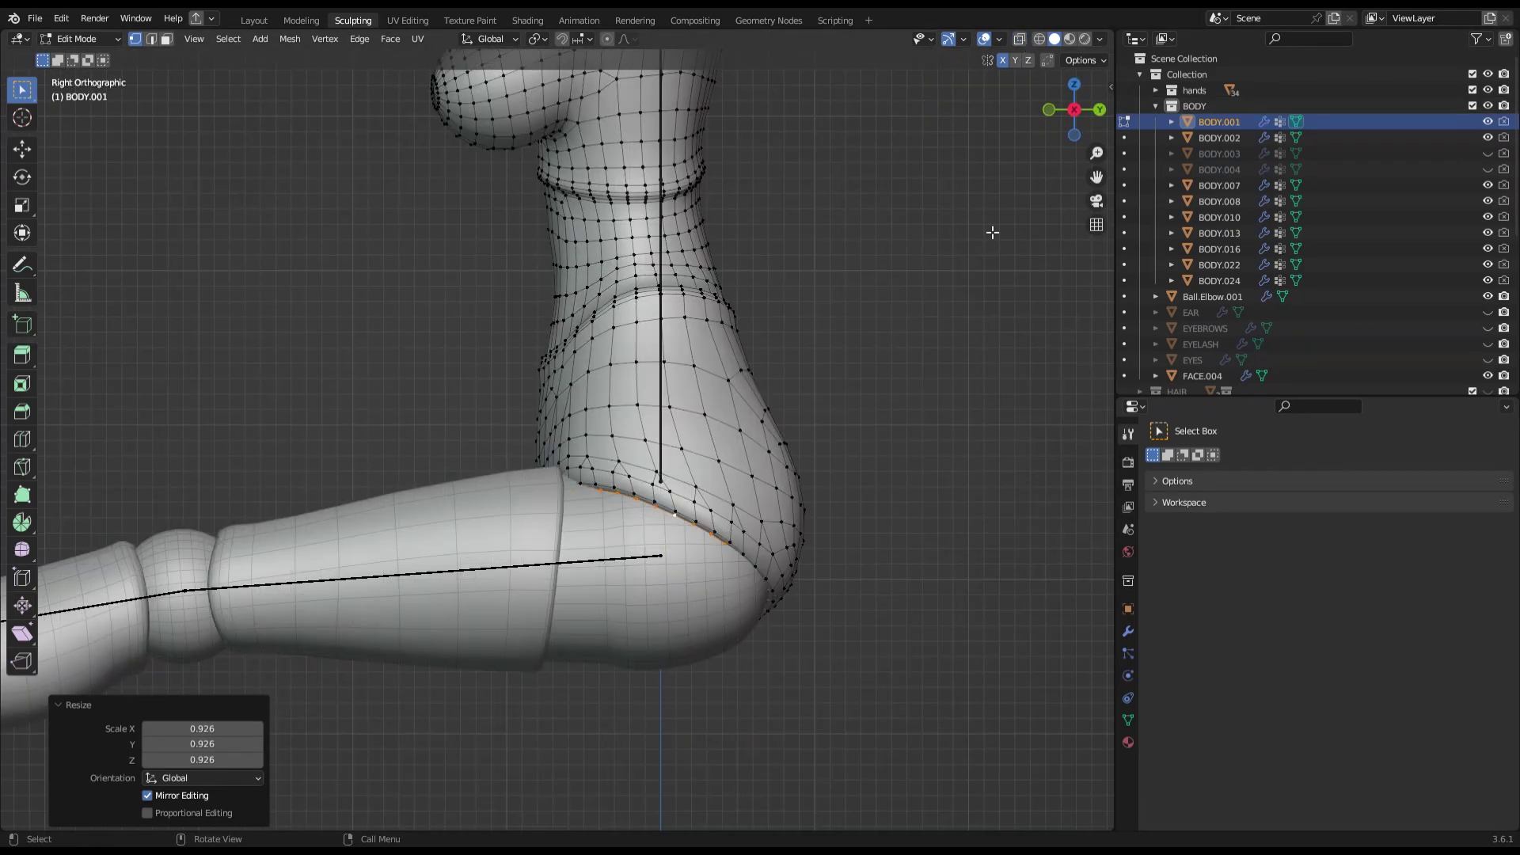
pyautogui.moveTo(585, 459); pyautogui.dragTo(474, 397, button='middle')
pyautogui.click(474, 397)
pyautogui.hotkey('ctrl', 'Tab')
pyautogui.scroll(2, 946, 416)
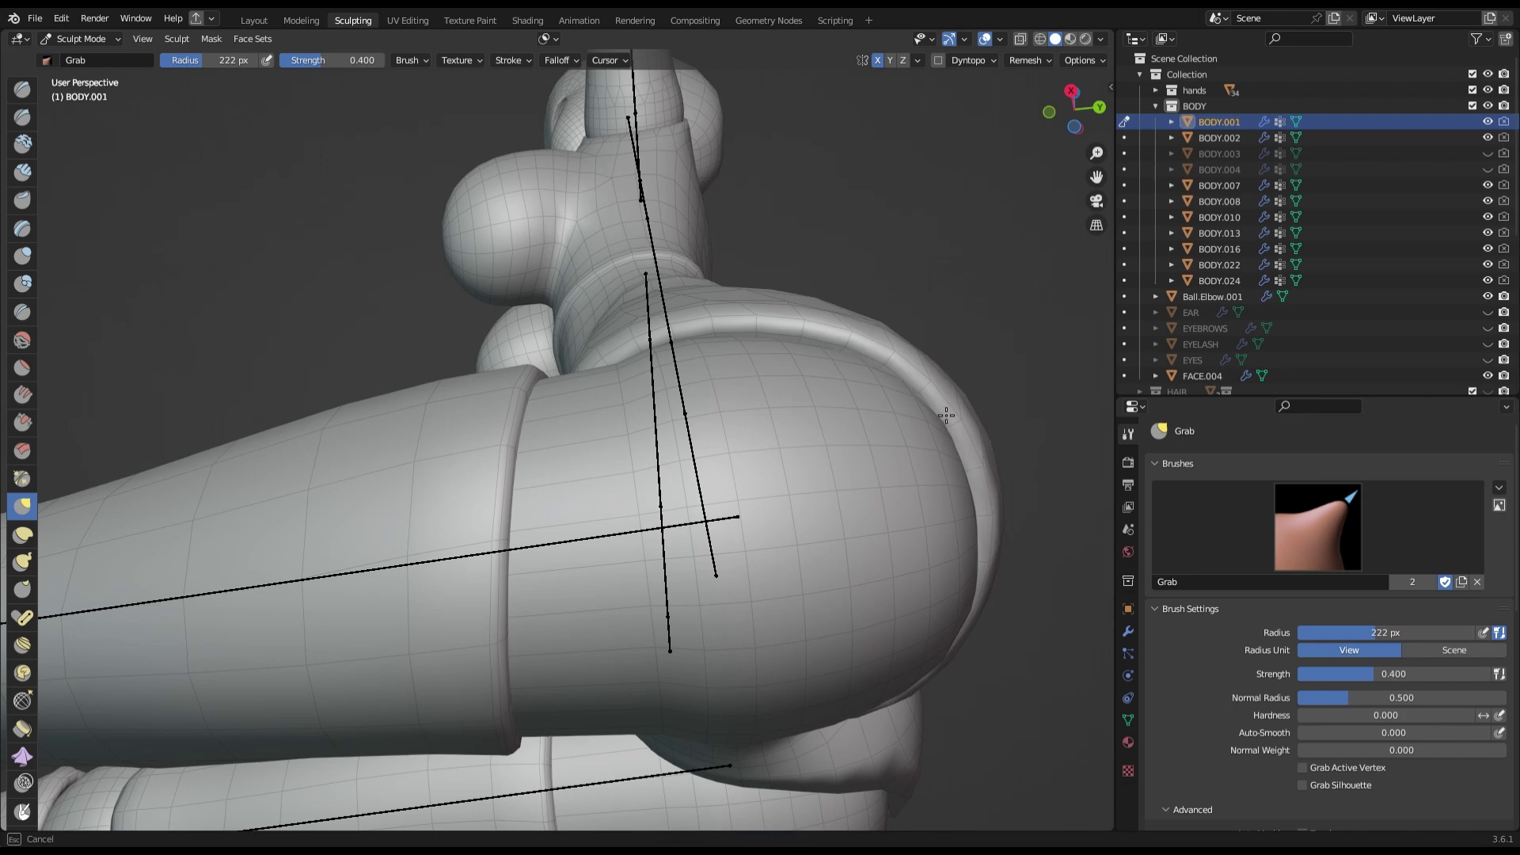
pyautogui.scroll(-3, 945, 416)
pyautogui.press('KP_3')
pyautogui.hotkey('ctrl', 'Tab')
pyautogui.hotkey('ctrl', 's')
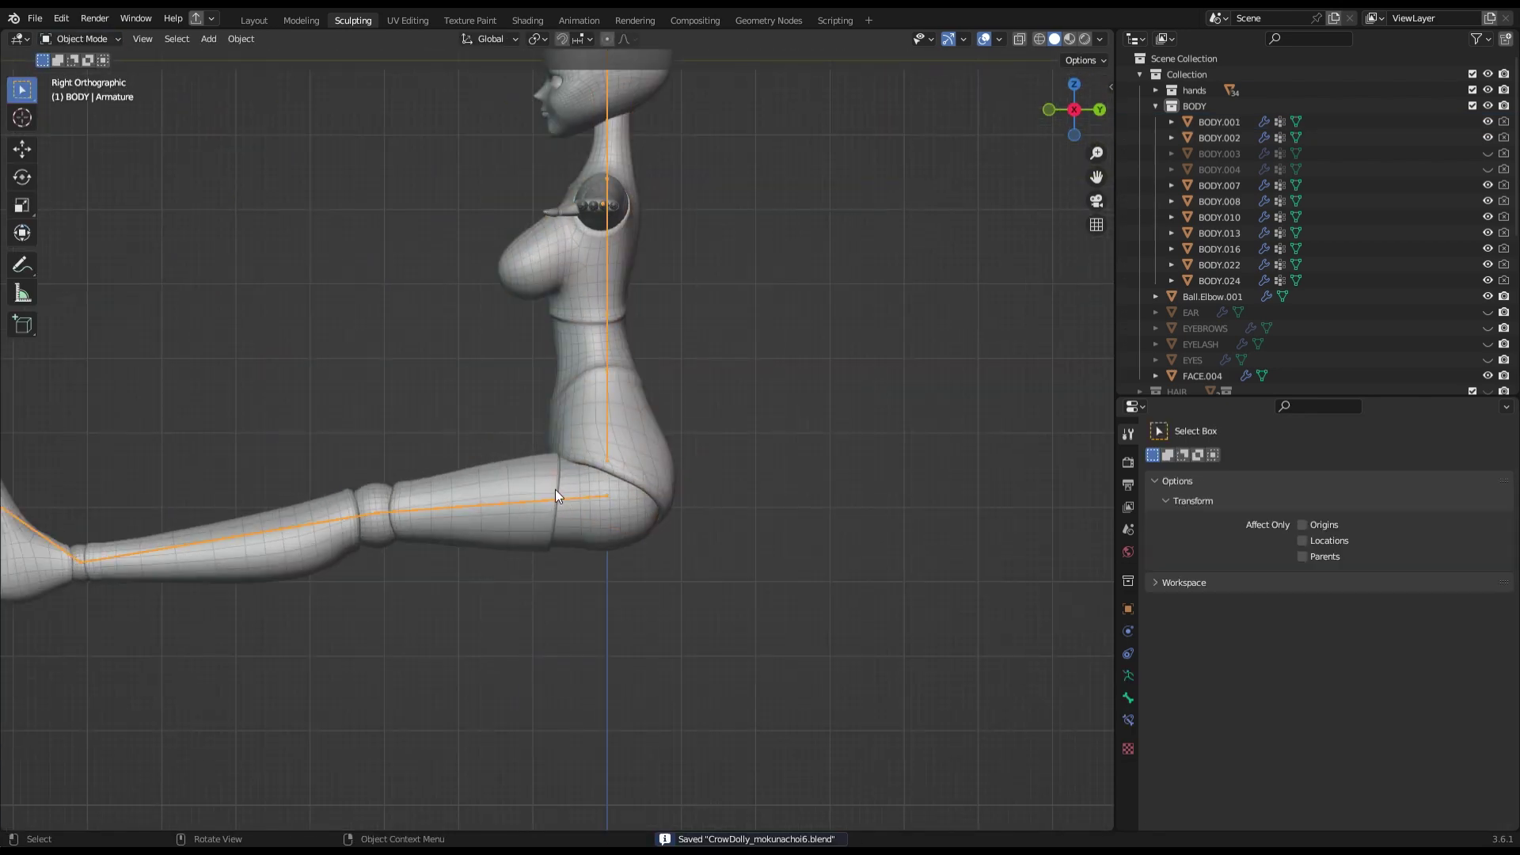
# Smooth the crotch area of BODY.001 with sculpt strokes.
pyautogui.moveTo(1023, 509); pyautogui.dragTo(583, 475, button='middle')
pyautogui.hotkey('ctrl', 'Tab')
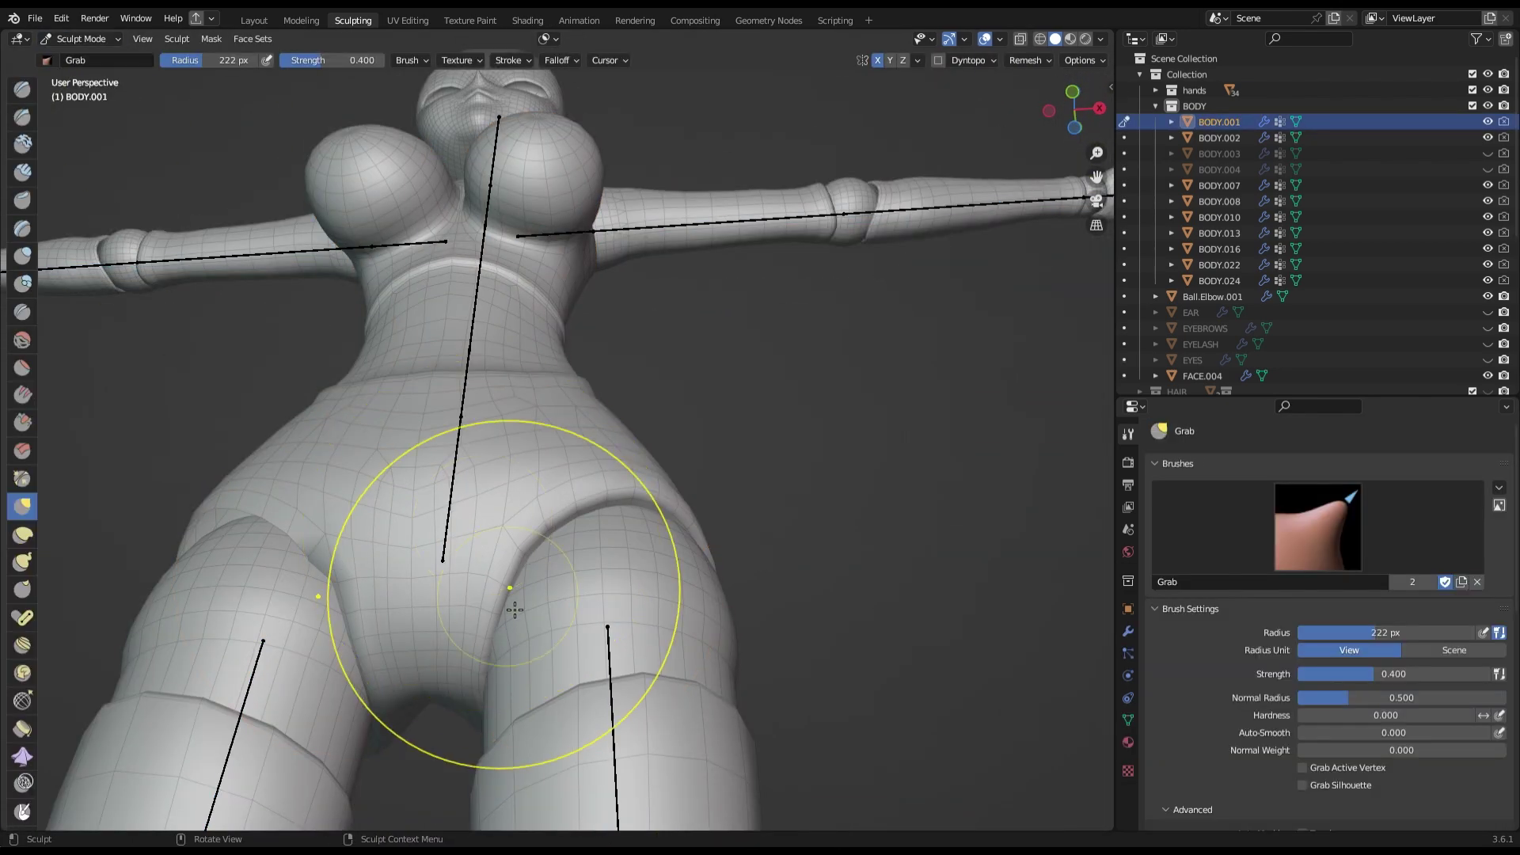
pyautogui.scroll(2, 485, 536)
pyautogui.moveTo(485, 536)
pyautogui.mouseDown(button='middle')
pyautogui.moveTo(834, 409)
pyautogui.moveTo(753, 355)
pyautogui.mouseUp(button='middle')
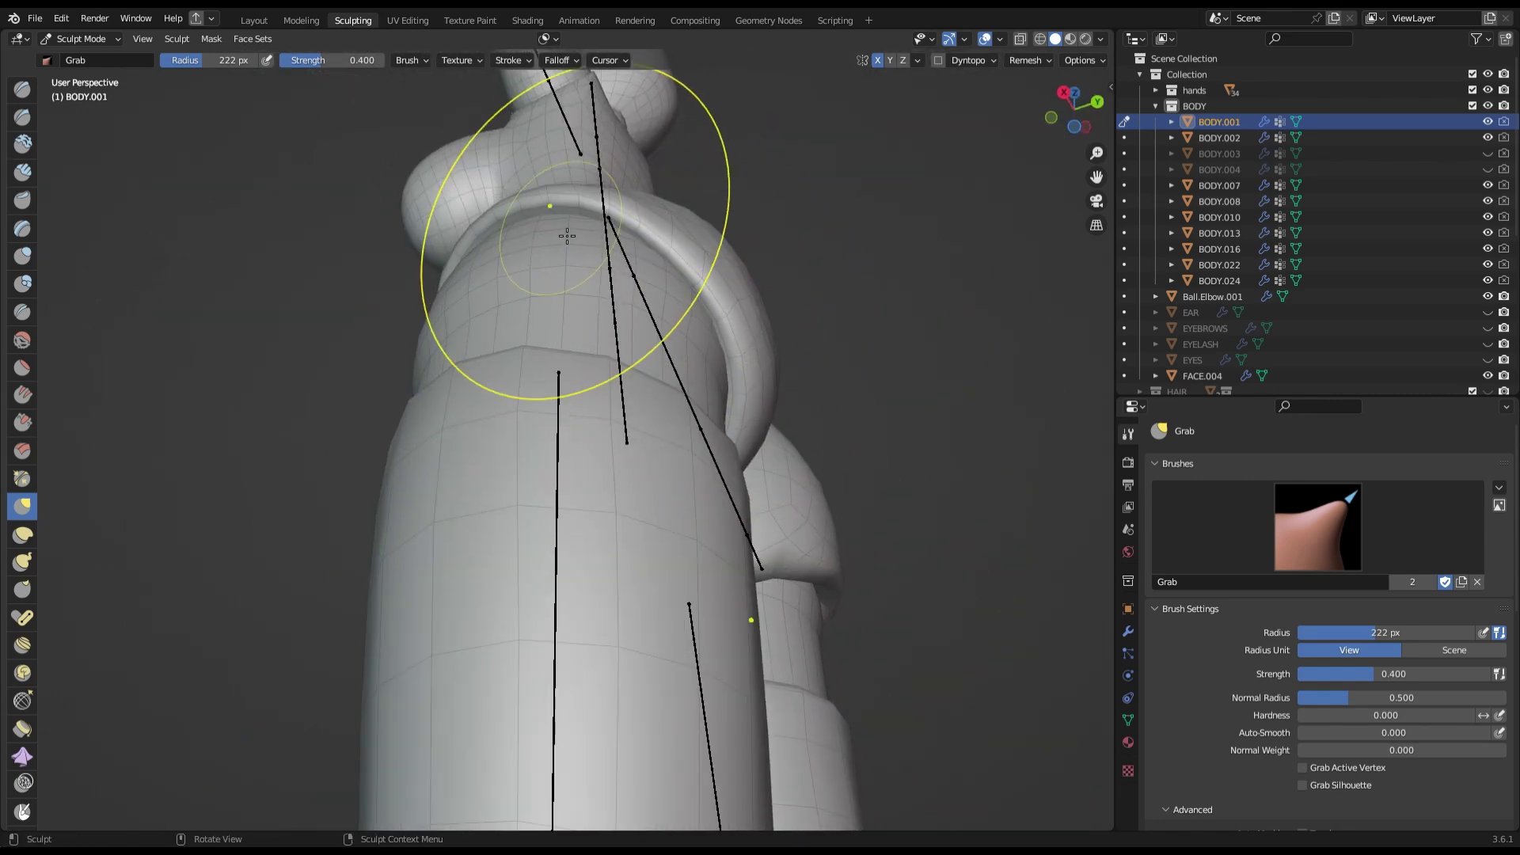
pyautogui.moveTo(567, 236); pyautogui.dragTo(551, 397, button='middle')
pyautogui.moveTo(521, 244)
pyautogui.mouseDown(button='middle')
pyautogui.moveTo(525, 509)
pyautogui.moveTo(388, 618)
pyautogui.moveTo(533, 452)
pyautogui.moveTo(984, 339)
pyautogui.mouseUp(button='middle')
pyautogui.hotkey('ctrl', 's')
pyautogui.click(55, 39)
pyautogui.click(81, 75)
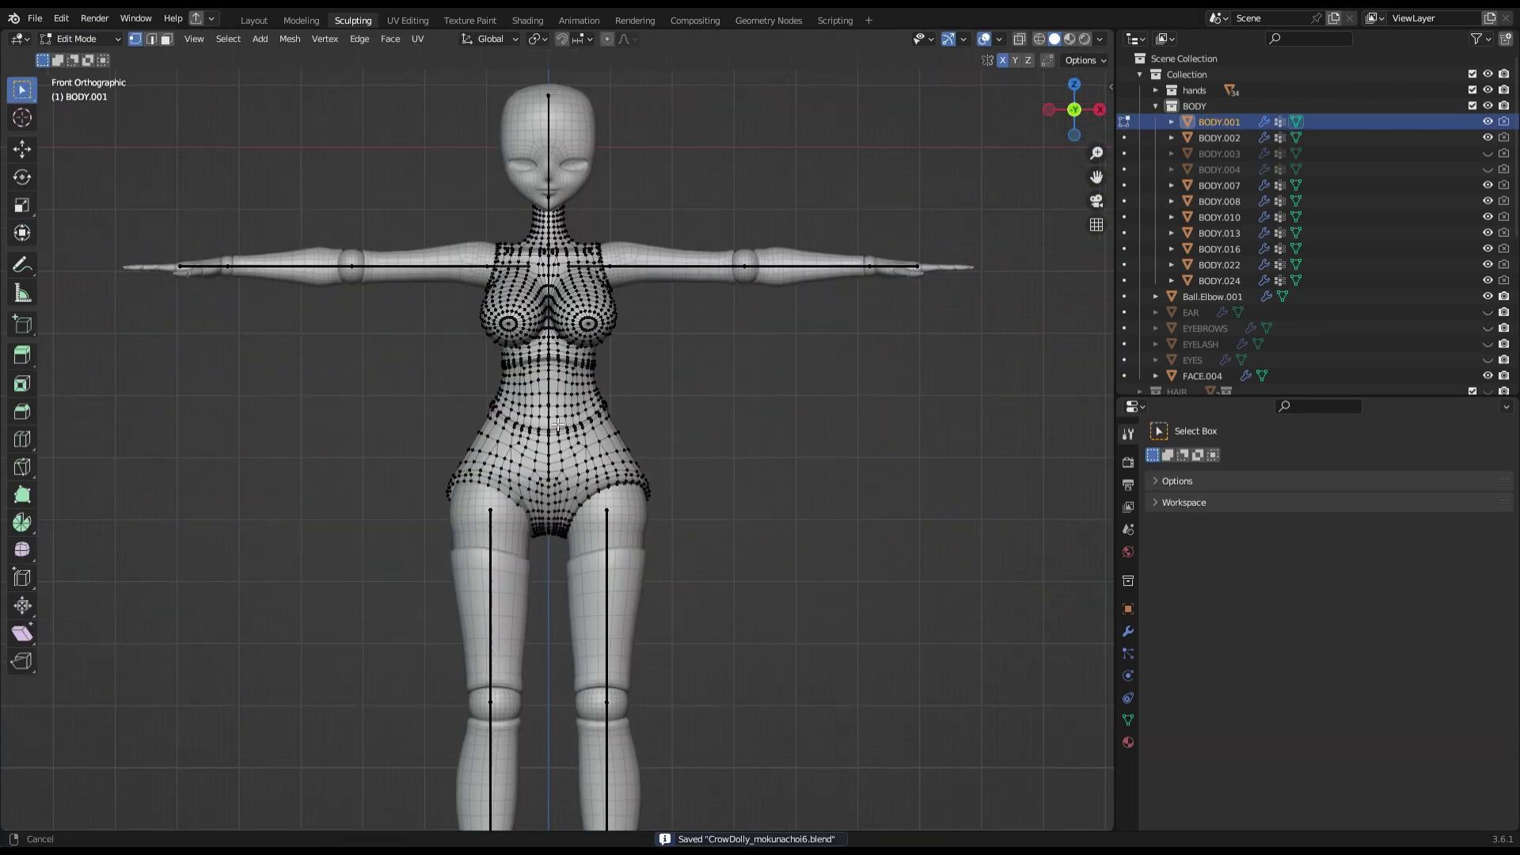
# Move the hip piece's waist and centre edge loops in Edit Mode.
pyautogui.scroll(4, 550, 398)
pyautogui.keyDown('alt'); pyautogui.click(550, 397); pyautogui.keyUp('alt')
pyautogui.keyDown('alt'); pyautogui.click(549, 451); pyautogui.keyUp('alt')
pyautogui.moveTo(549, 451)
pyautogui.keyDown('shift'); pyautogui.mouseDown(button='middle')
pyautogui.moveTo(554, 712)
pyautogui.moveTo(631, 427)
pyautogui.mouseUp(button='middle'); pyautogui.keyUp('shift')
pyautogui.press('g')
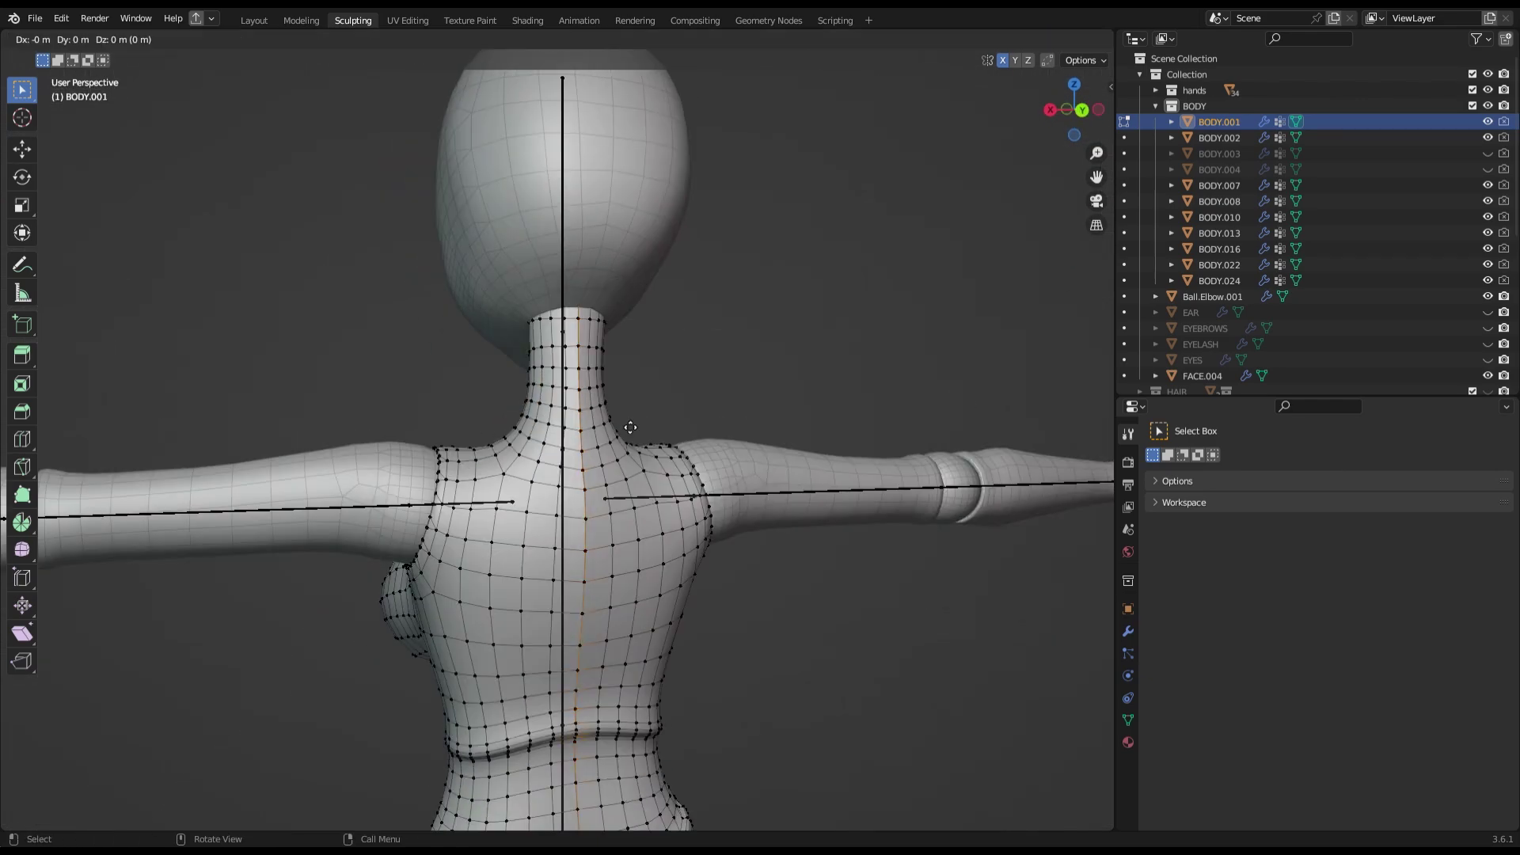
pyautogui.click(1128, 631)
pyautogui.press('Tab')
pyautogui.hotkey('ctrl', 's')
pyautogui.press('KP_1')
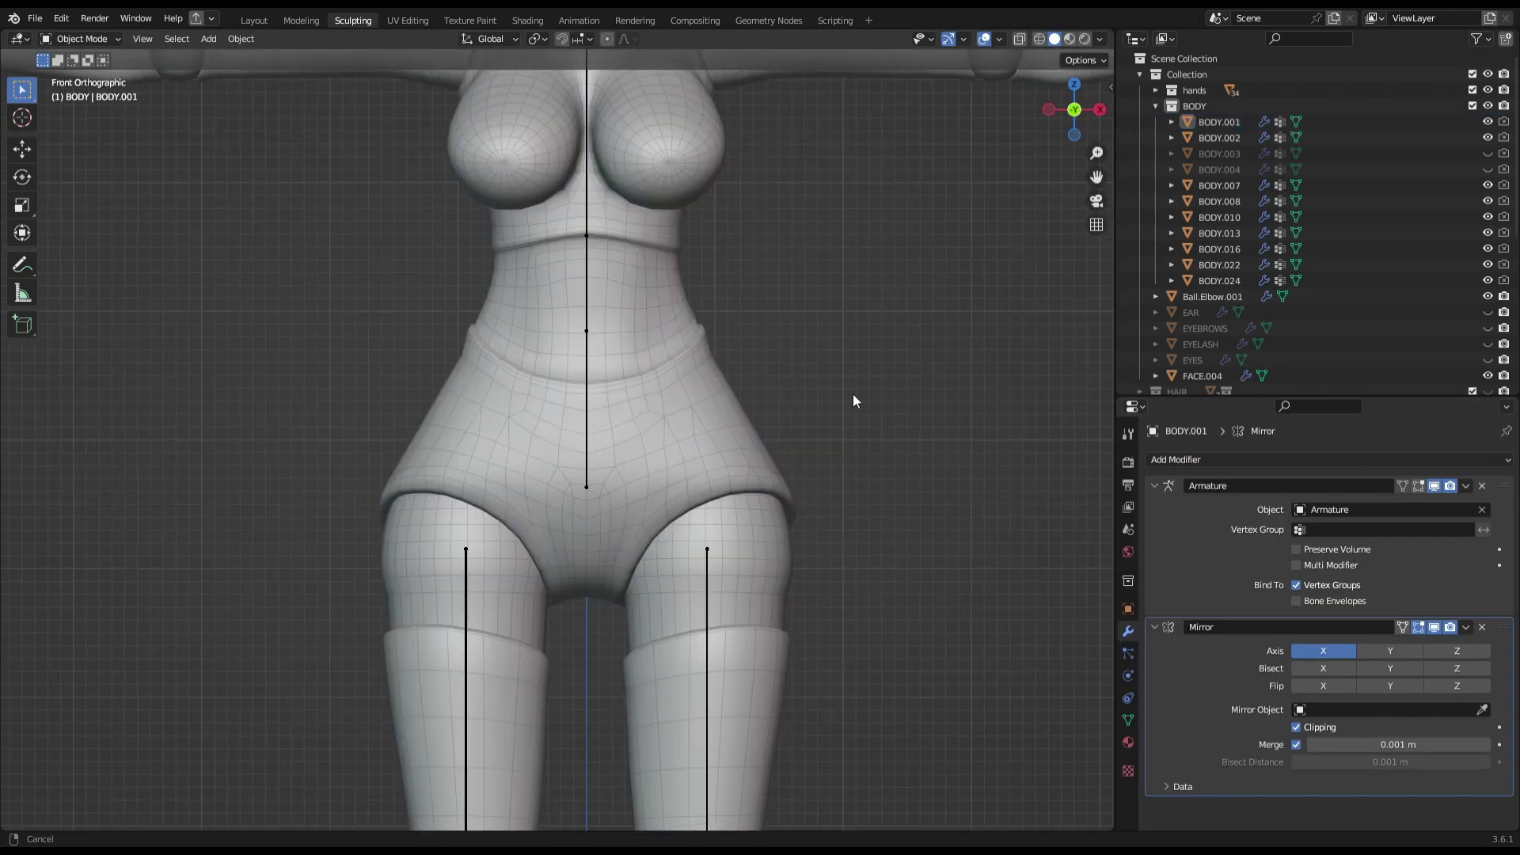
pyautogui.moveTo(853, 393); pyautogui.dragTo(687, 379, button='middle')
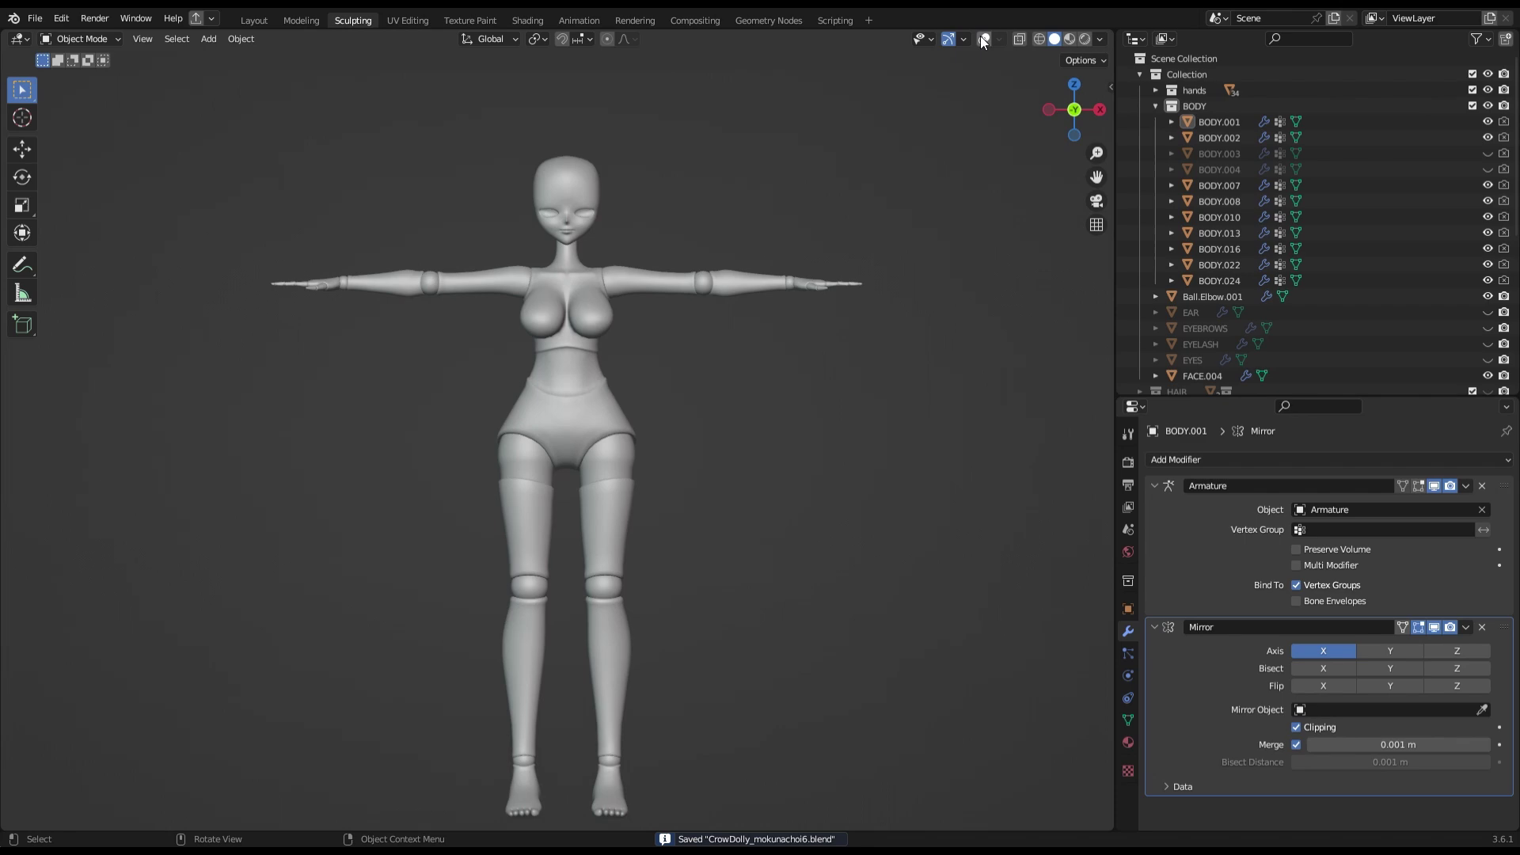
# Bend Thigh.L in Pose Mode to test the hip deformation.
pyautogui.click(984, 39)
pyautogui.scroll(4, 563, 330)
pyautogui.click(564, 330)
pyautogui.hotkey('ctrl', 'Tab')
pyautogui.press('KP_3')
pyautogui.scroll(3, 814, 509)
pyautogui.press('r')
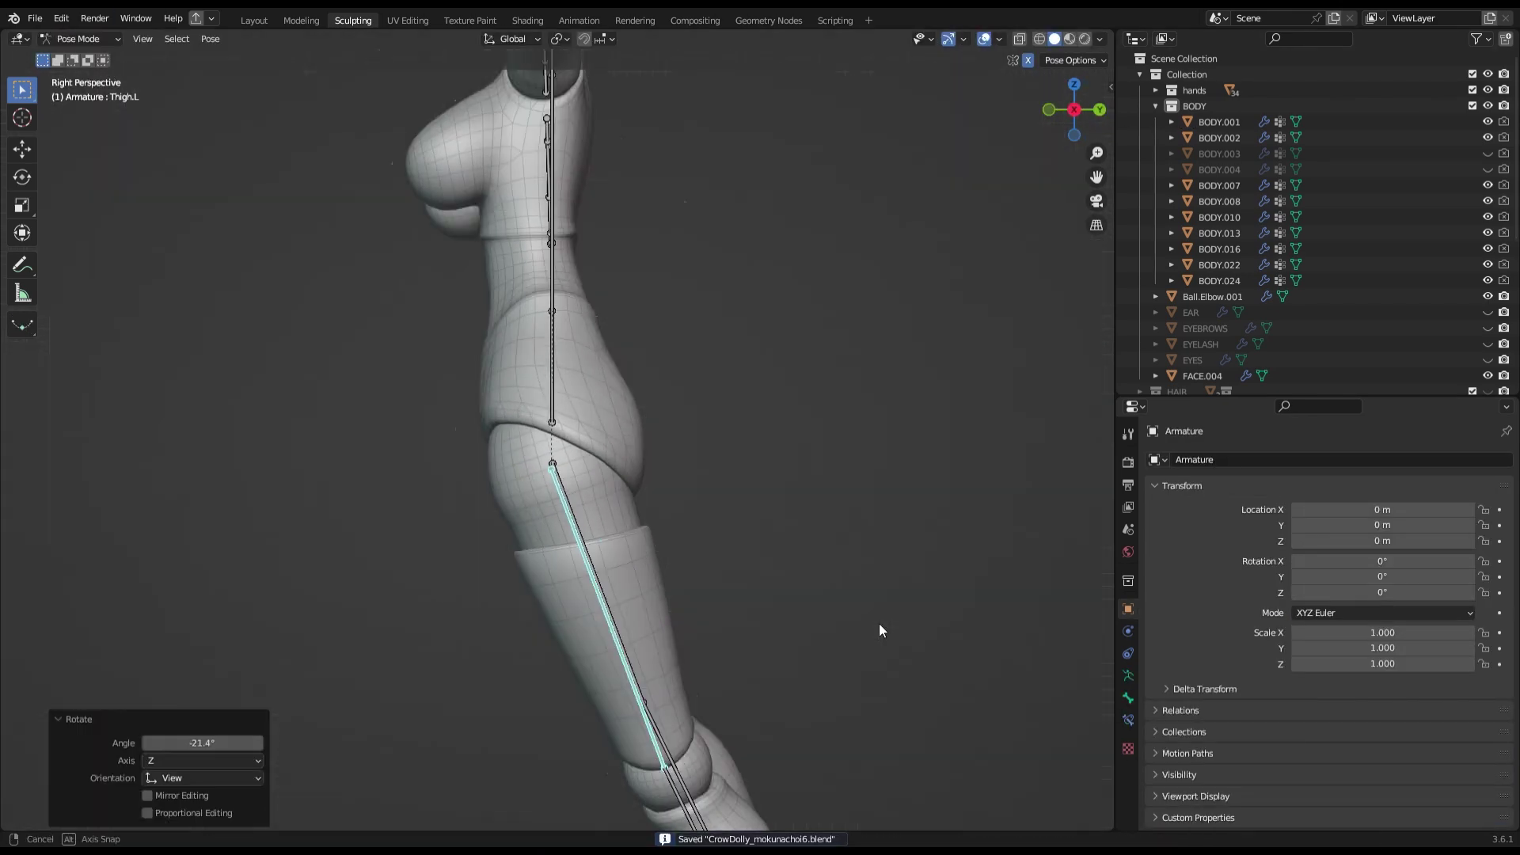
pyautogui.click(780, 704)
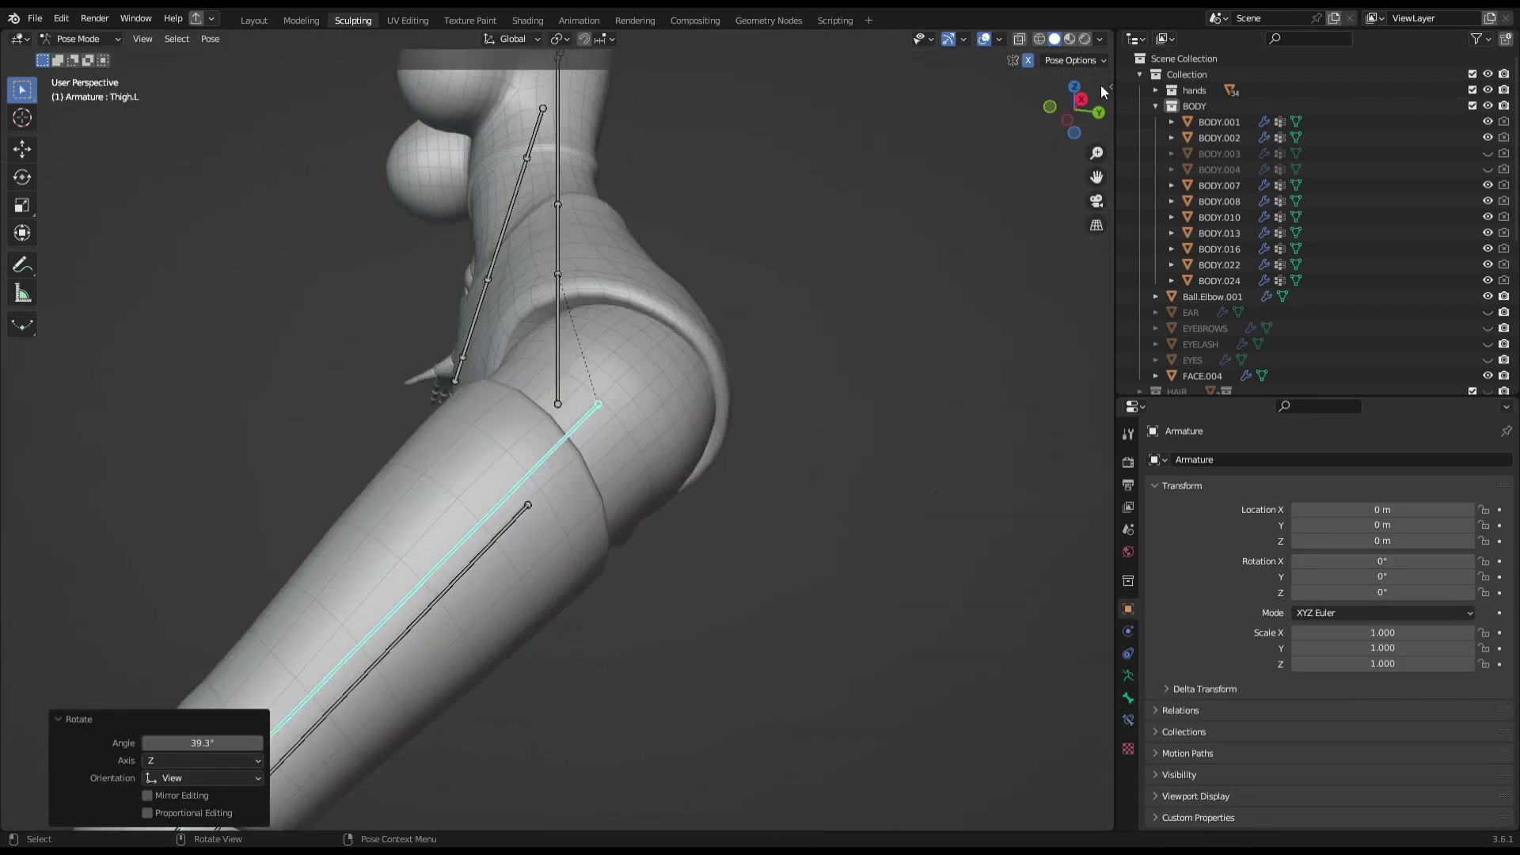
pyautogui.scroll(-4, 790, 469)
pyautogui.moveTo(790, 469); pyautogui.dragTo(798, 540, button='middle')
# Grab-sculpt the hip-thigh junction, re-test the bends and return the rig to T-pose.
pyautogui.press('KP_3')
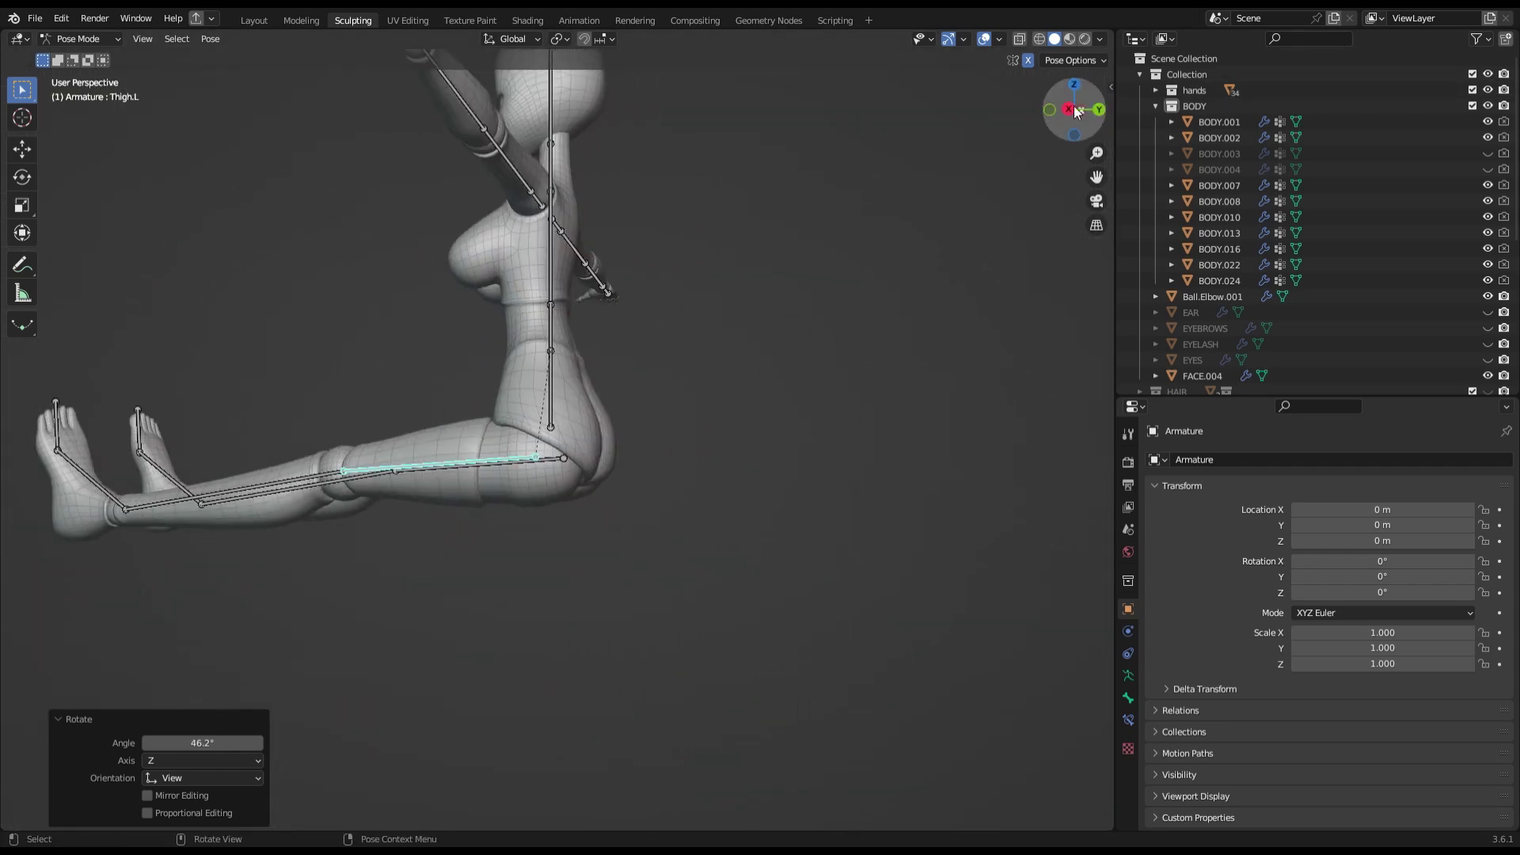
pyautogui.scroll(5, 555, 443)
pyautogui.click(985, 39)
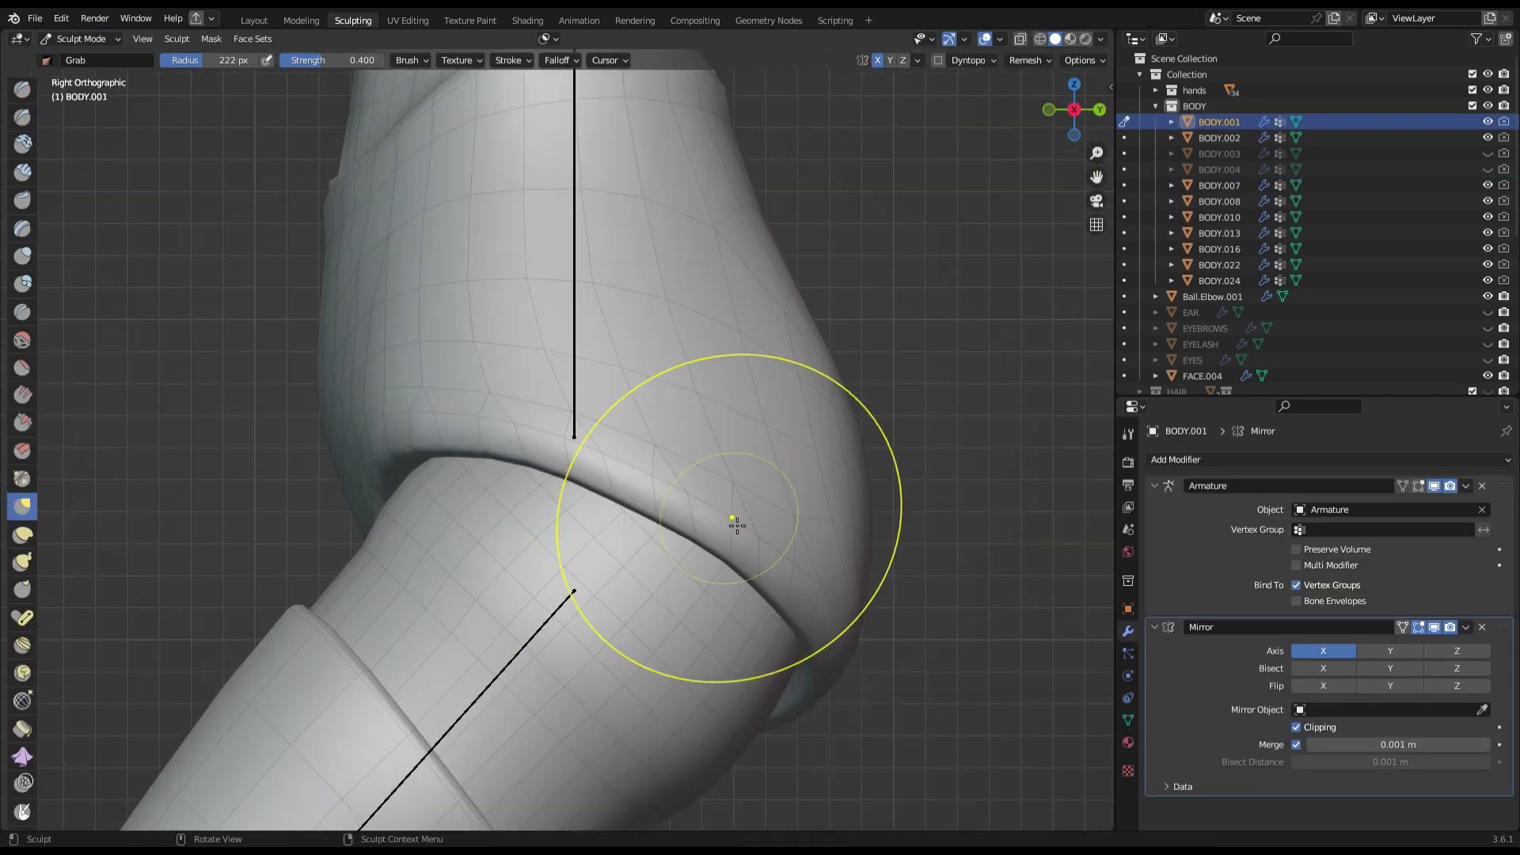
pyautogui.scroll(-5, 737, 525)
pyautogui.hotkey('ctrl', 's')
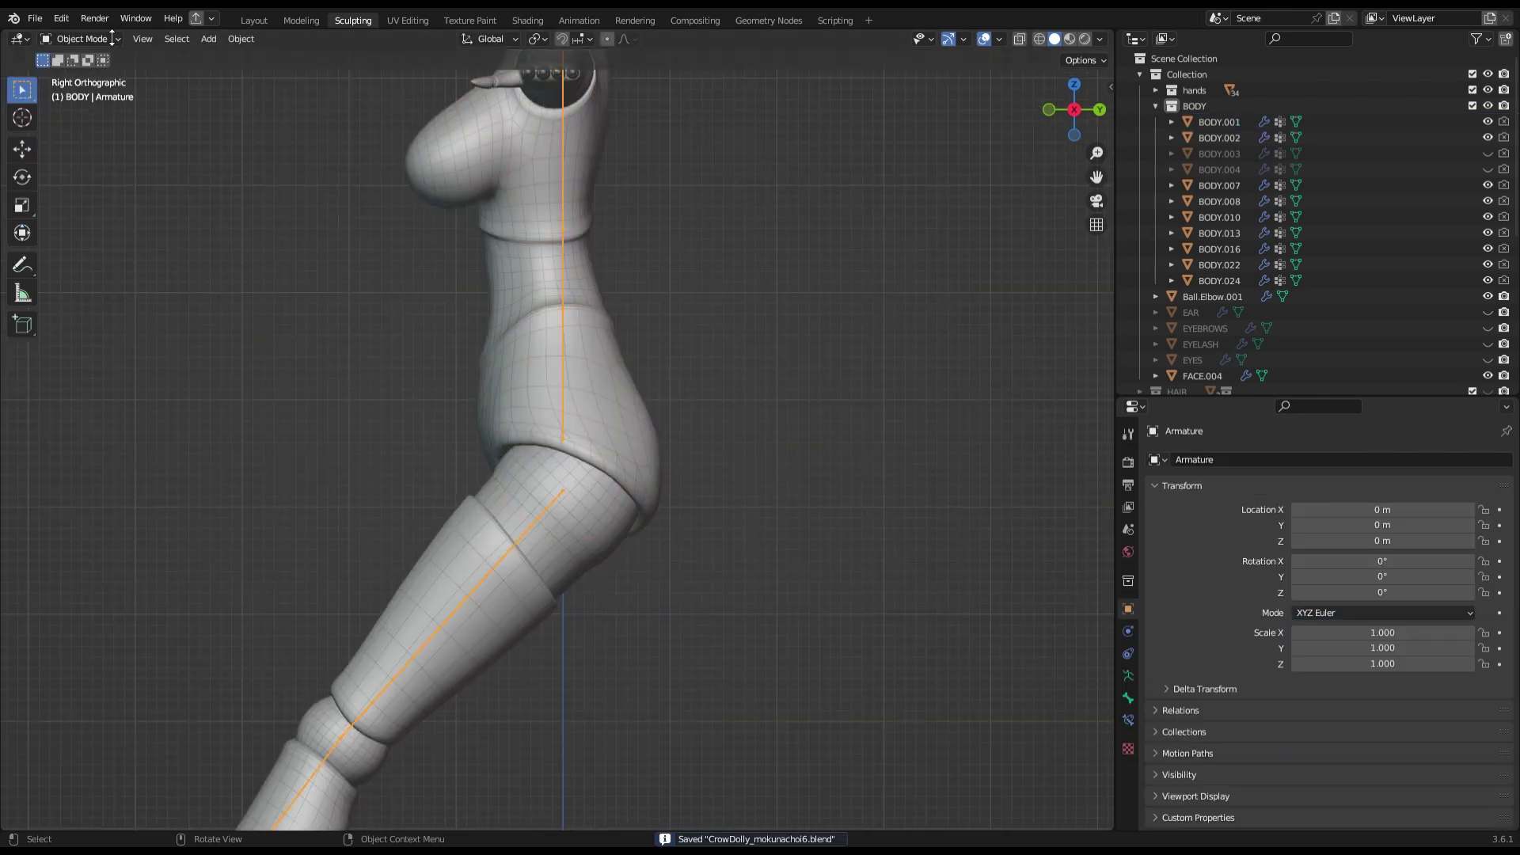
pyautogui.click(536, 627)
pyautogui.moveTo(536, 628); pyautogui.dragTo(732, 501, button='middle')
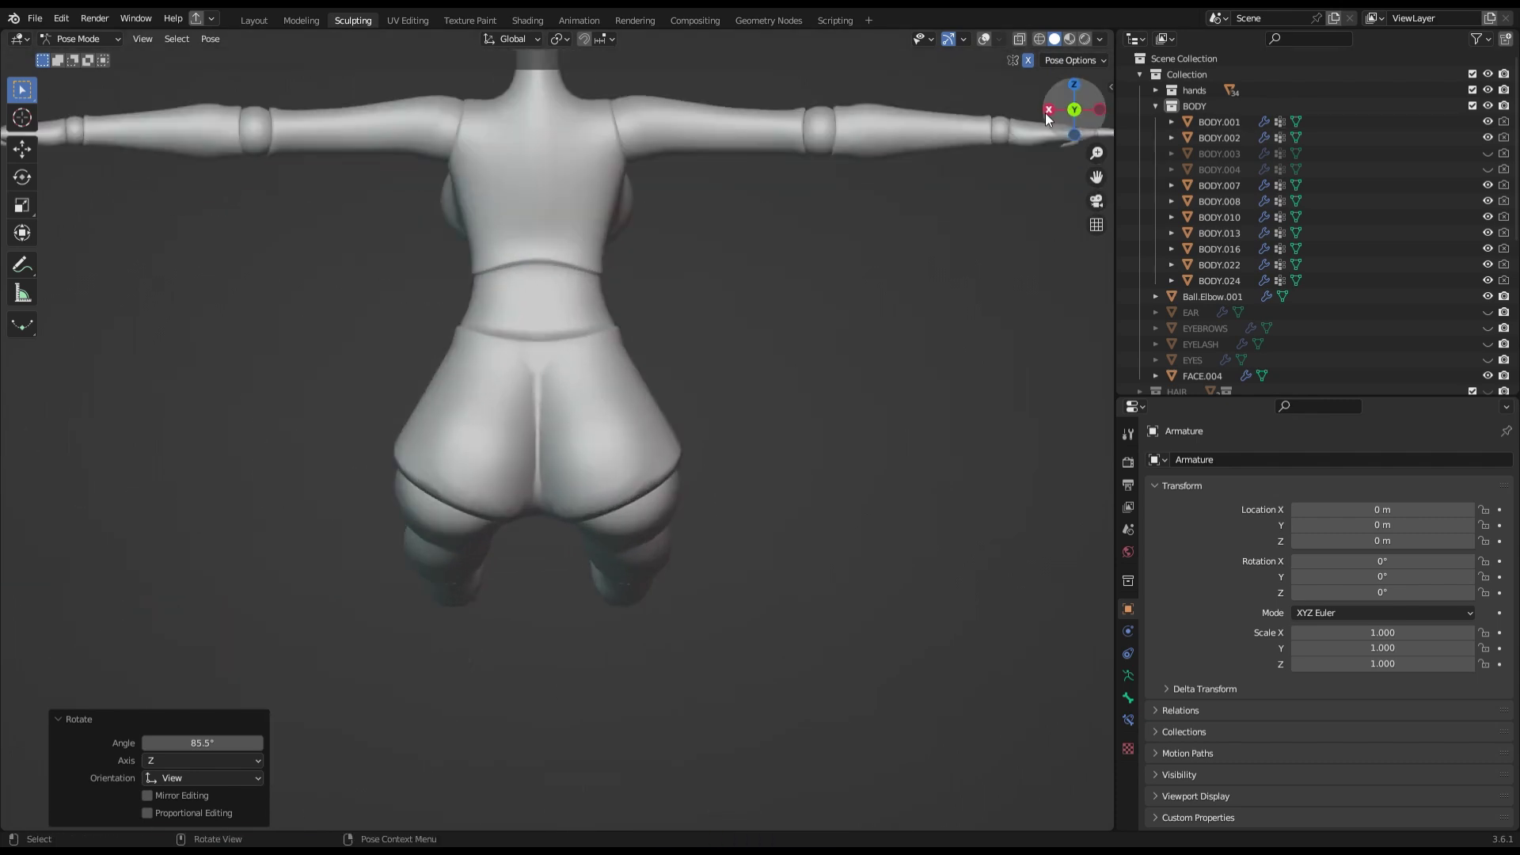
pyautogui.moveTo(673, 678)
pyautogui.mouseDown(button='middle')
pyautogui.moveTo(924, 635)
pyautogui.moveTo(582, 615)
pyautogui.mouseUp(button='middle')
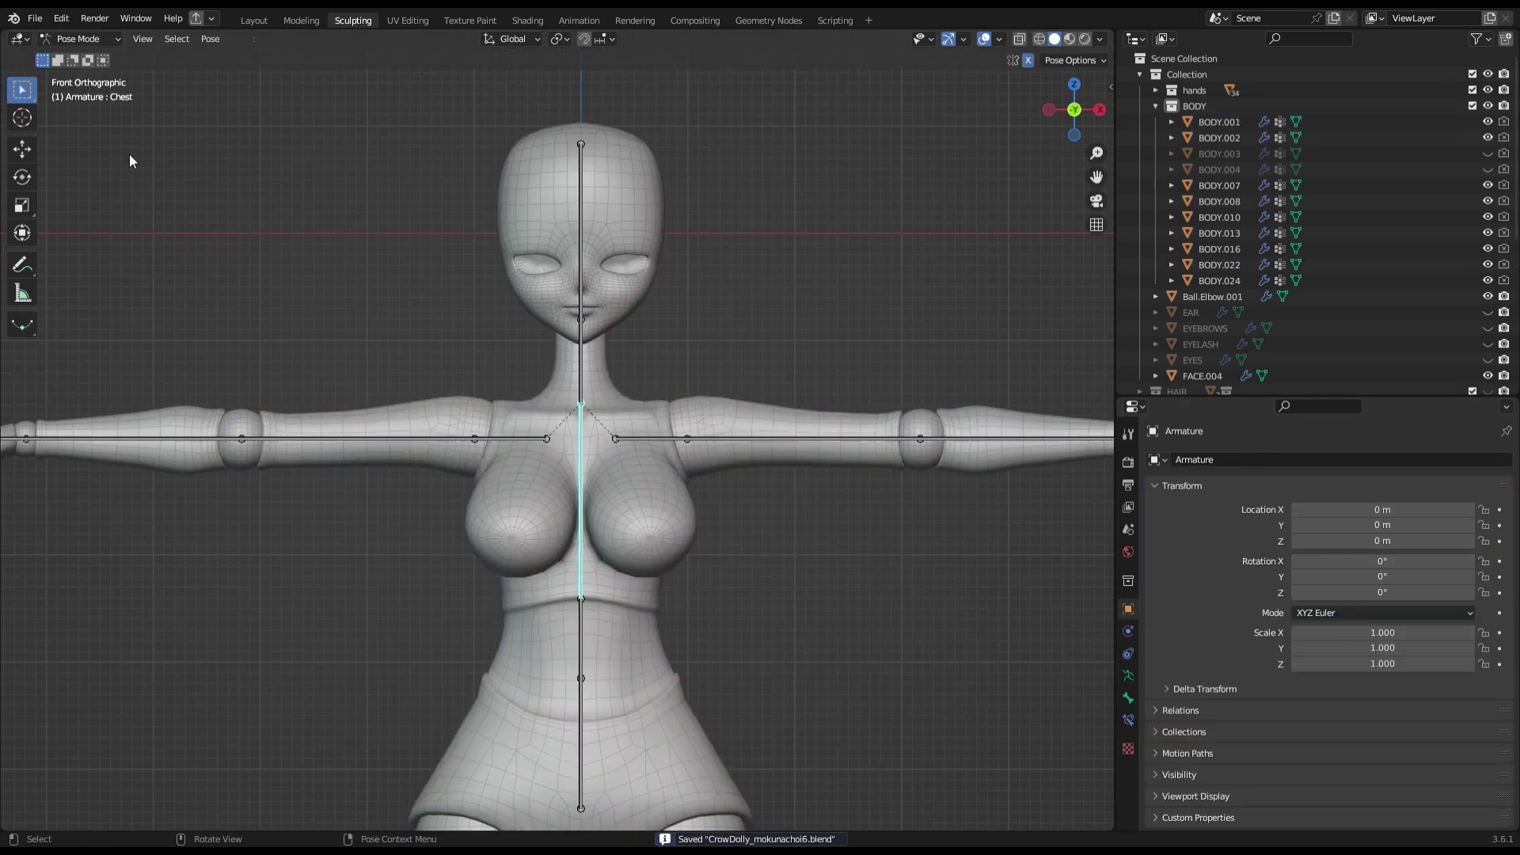
# Test-bend the Spine bone and reset it to its rest pose.
pyautogui.press('r')
pyautogui.rightClick(549, 383)
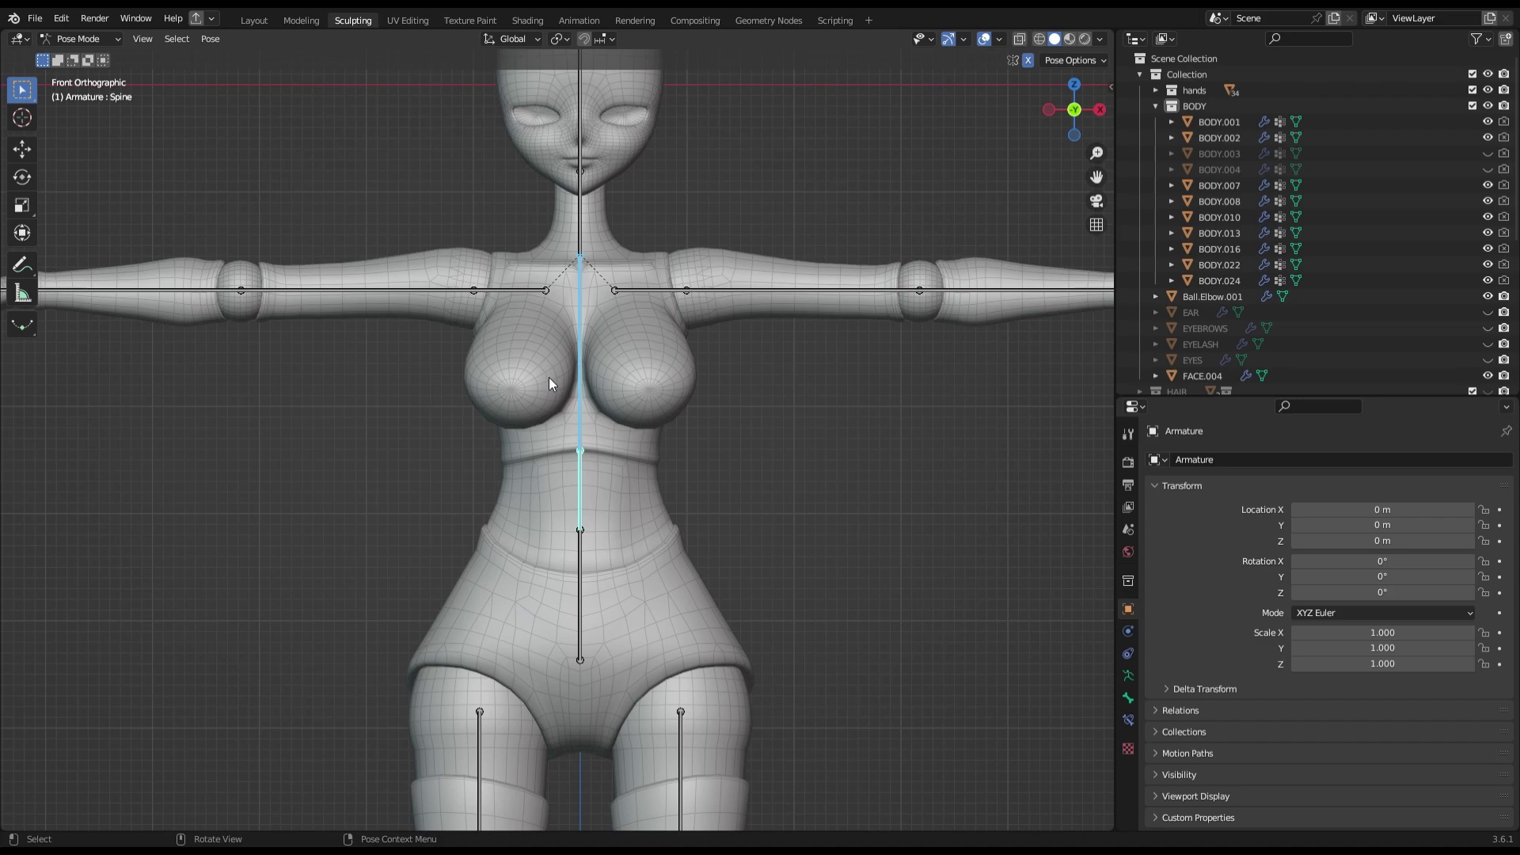
pyautogui.press('r')
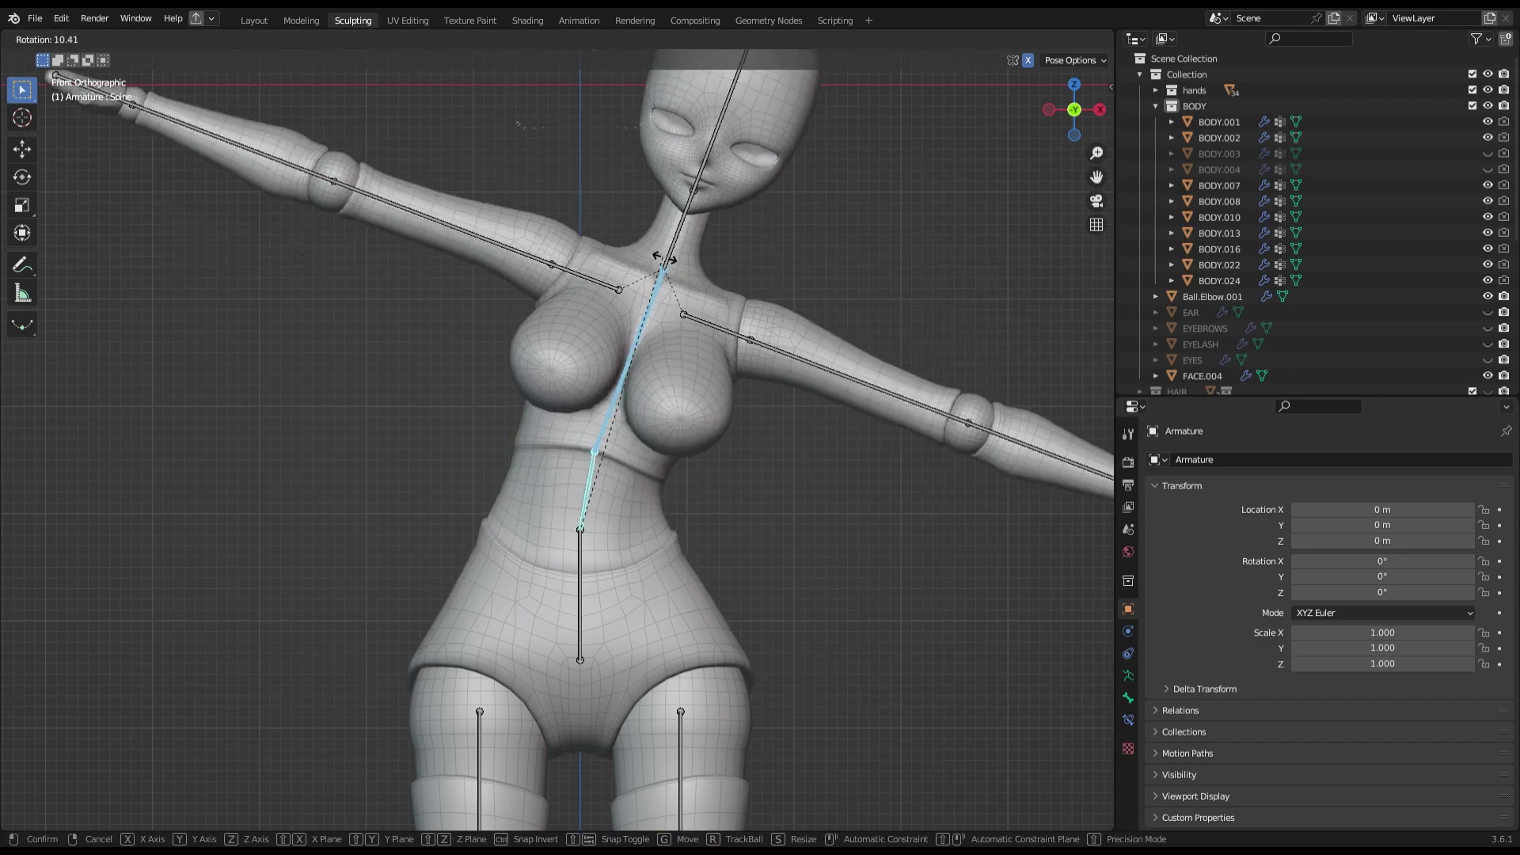
pyautogui.press('Escape')
pyautogui.press('KP_3')
pyautogui.press('r')
pyautogui.click(792, 342)
pyautogui.moveTo(792, 342)
pyautogui.mouseDown(button='middle')
pyautogui.moveTo(609, 178)
pyautogui.moveTo(662, 441)
pyautogui.moveTo(1071, 193)
pyautogui.mouseUp(button='middle')
pyautogui.hotkey('ctrl', 'z')
# Test-bend the neck and Bicep.L bones, then undo the bends.
pyautogui.press('KP_3')
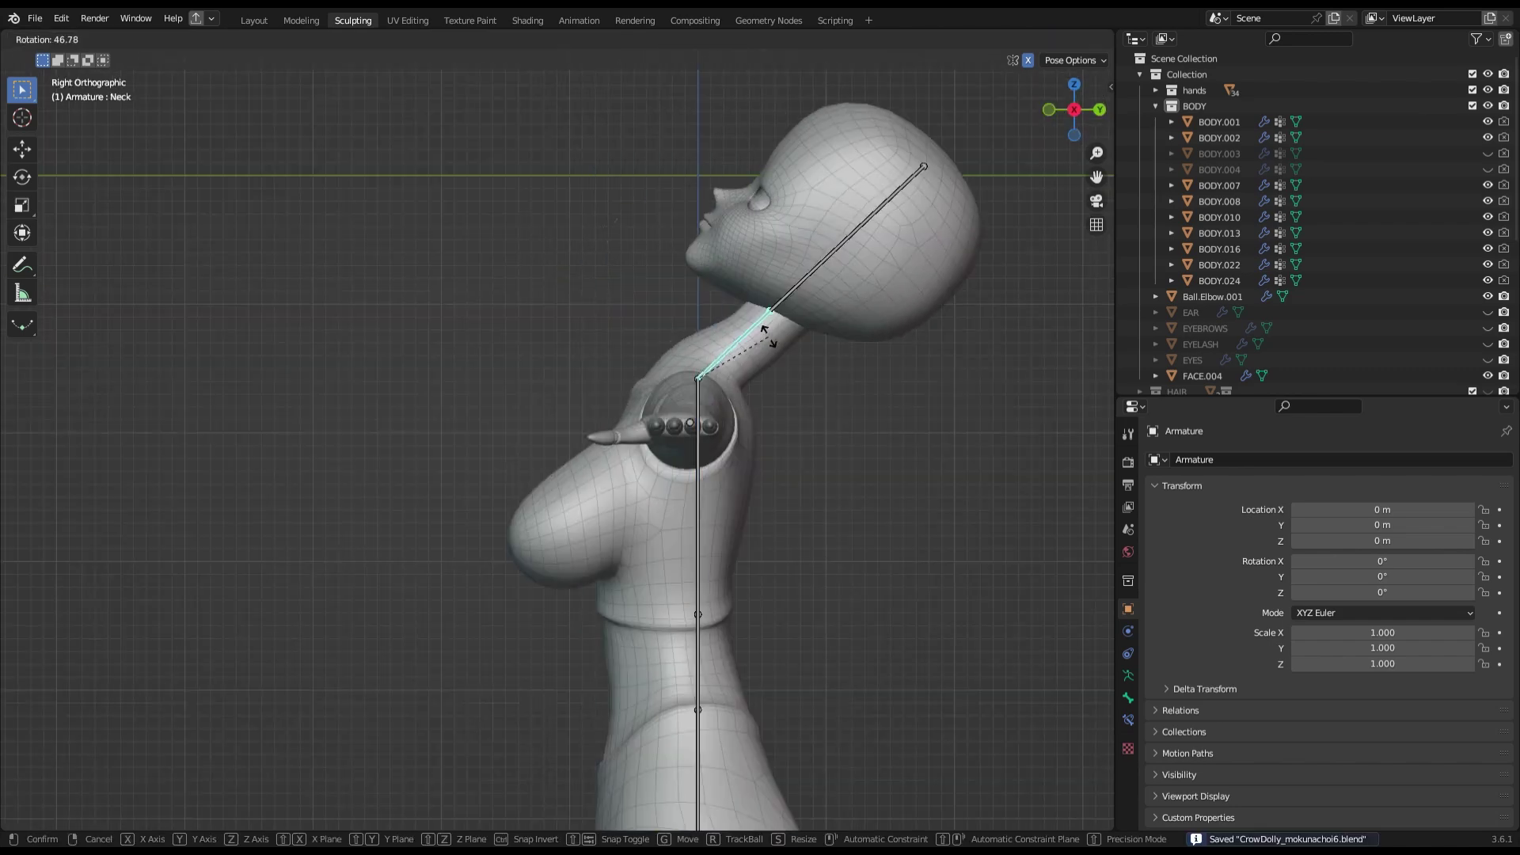
pyautogui.rightClick(766, 336)
pyautogui.press('KP_1')
pyautogui.click(748, 385)
pyautogui.press('KP_3')
pyautogui.press('KP_1')
pyautogui.hotkey('ctrl', 'z')
pyautogui.moveTo(1062, 87)
pyautogui.mouseDown(button='middle')
pyautogui.moveTo(819, 331)
pyautogui.moveTo(762, 347)
pyautogui.moveTo(597, 320)
pyautogui.mouseUp(button='middle')
# Clear all bone rotations to rest and put BODY.001 into Weight Paint mode.
pyautogui.press('a')
pyautogui.press('KP_1')
pyautogui.hotkey('ctrl', 's')
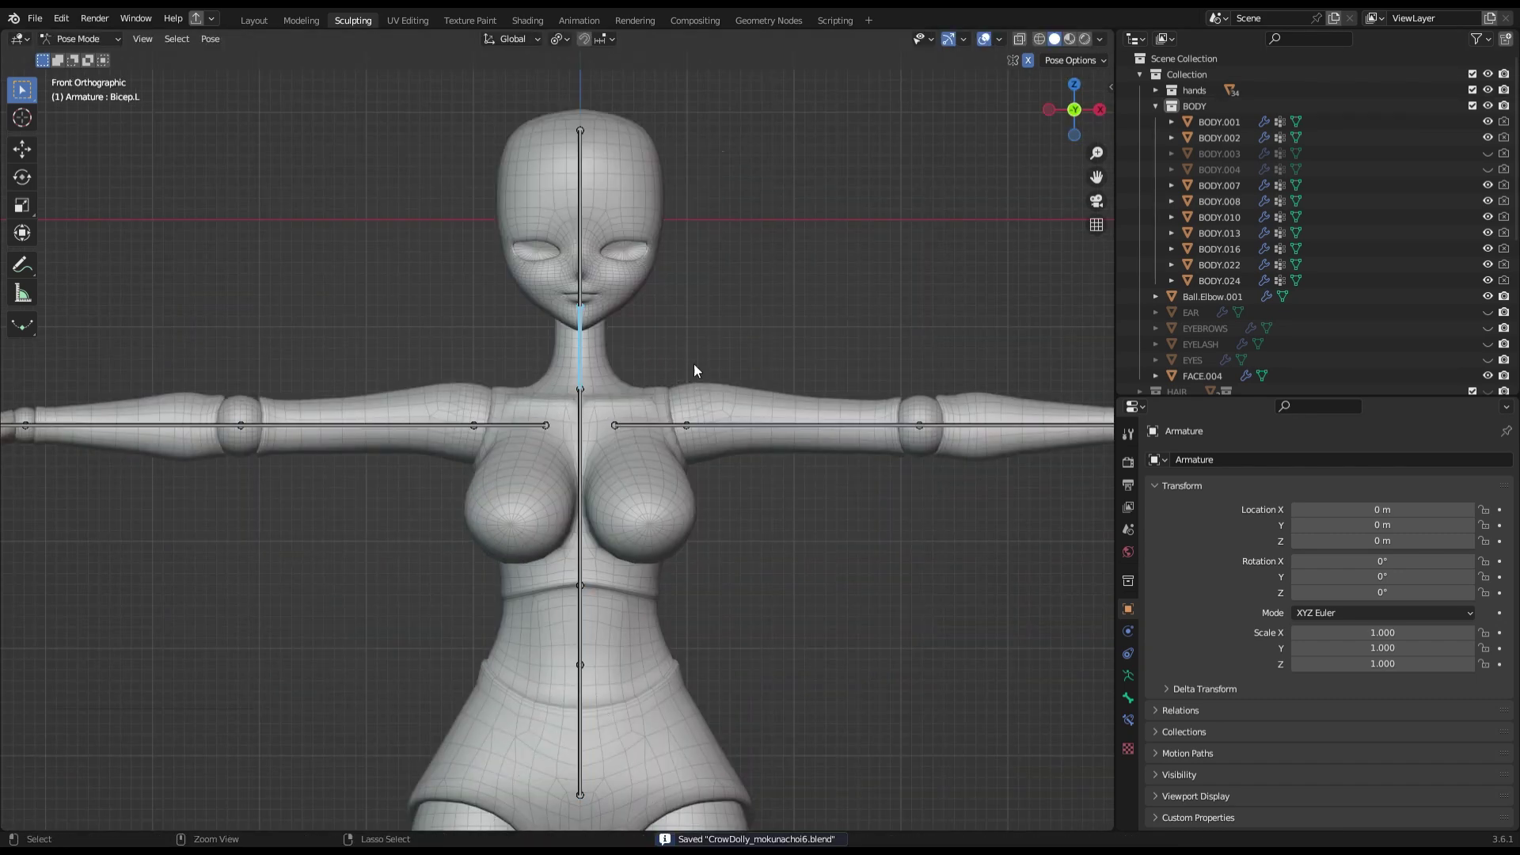
pyautogui.hotkey('ctrl', 'z')
pyautogui.scroll(2, 689, 420)
pyautogui.click(93, 127)
pyautogui.scroll(2, 628, 322)
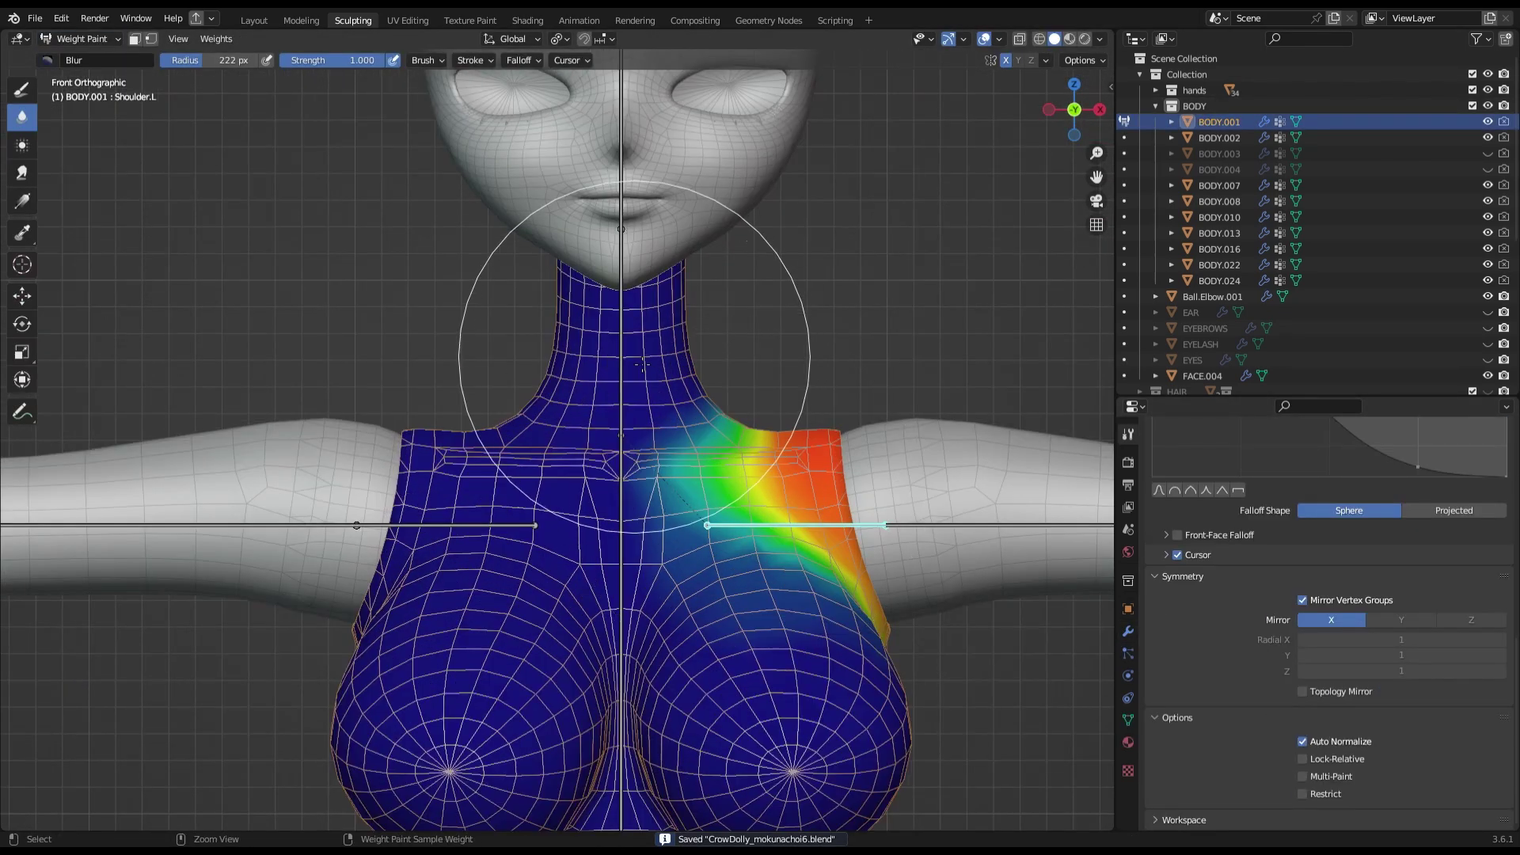
# Display the Chest, then the Shoulder.L vertex group weights on the torso.
pyautogui.keyDown('ctrl'); pyautogui.click(611, 543); pyautogui.keyUp('ctrl')
pyautogui.scroll(1, 718, 504)
pyautogui.scroll(-2, 727, 480)
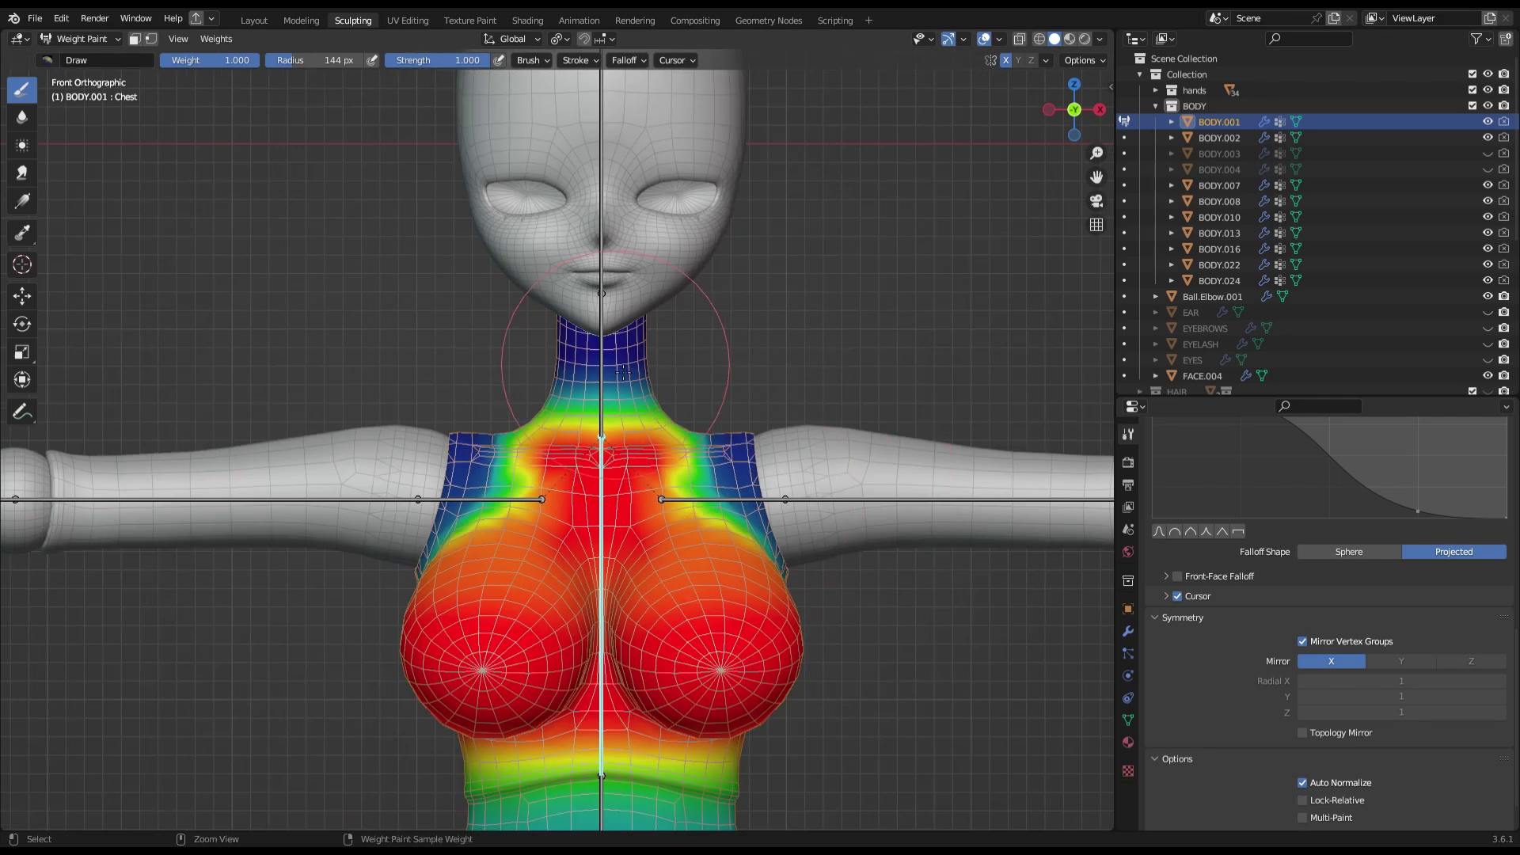
pyautogui.keyDown('ctrl'); pyautogui.click(797, 340); pyautogui.keyUp('ctrl')
# Test the shoulder weights by rotating the upper arms with Bicep.L active, then cancel.
pyautogui.press('r')
pyautogui.scroll(2, 877, 476)
pyautogui.keyDown('ctrl'); pyautogui.click(877, 476); pyautogui.keyUp('ctrl')
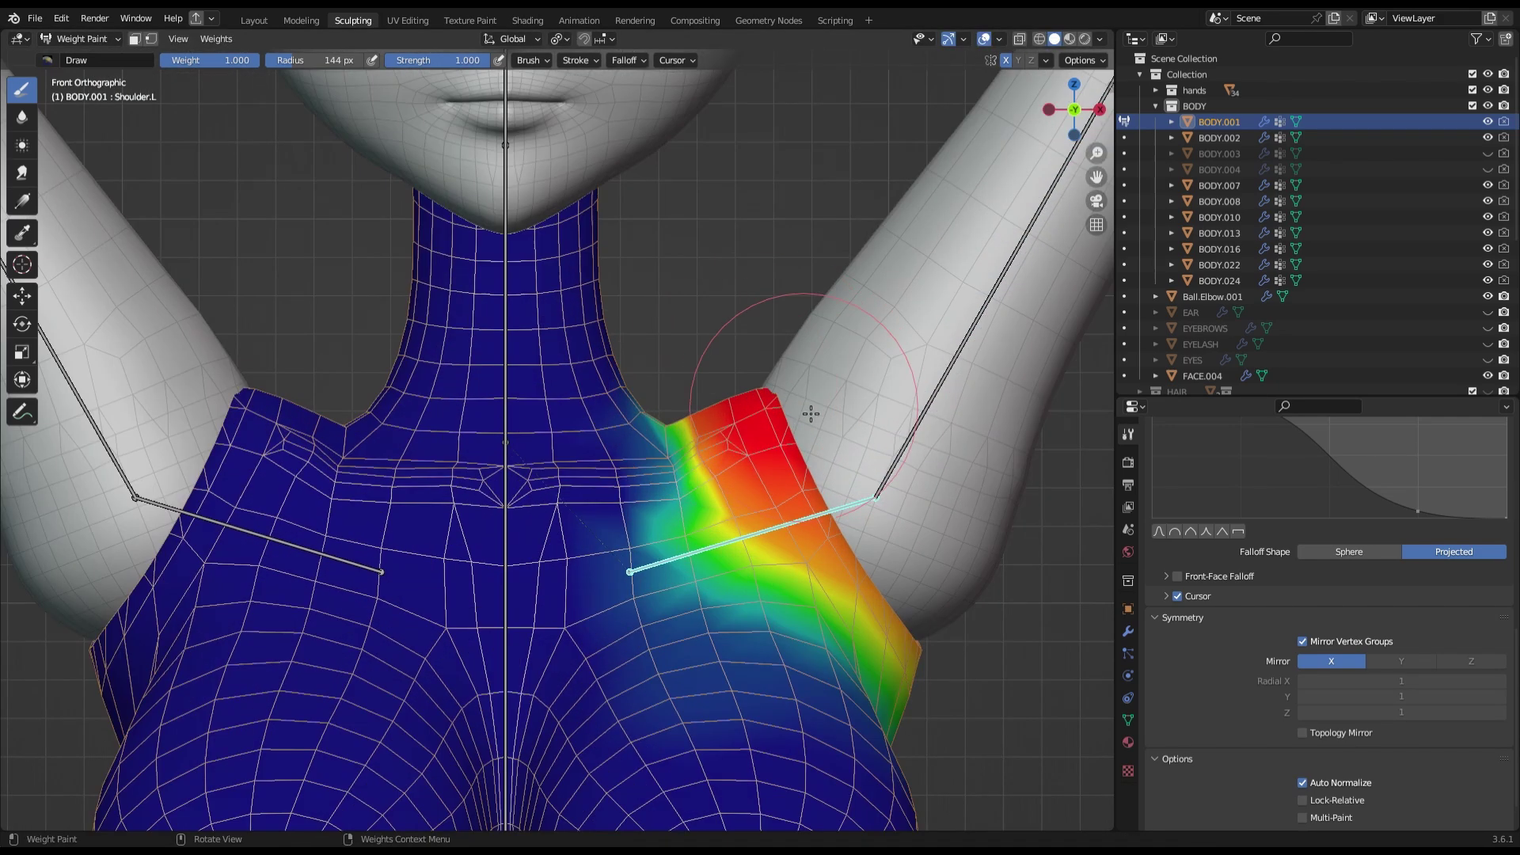
pyautogui.scroll(-2, 719, 306)
pyautogui.hotkey('alt', 'r')
pyautogui.press('r')
pyautogui.press('Escape')
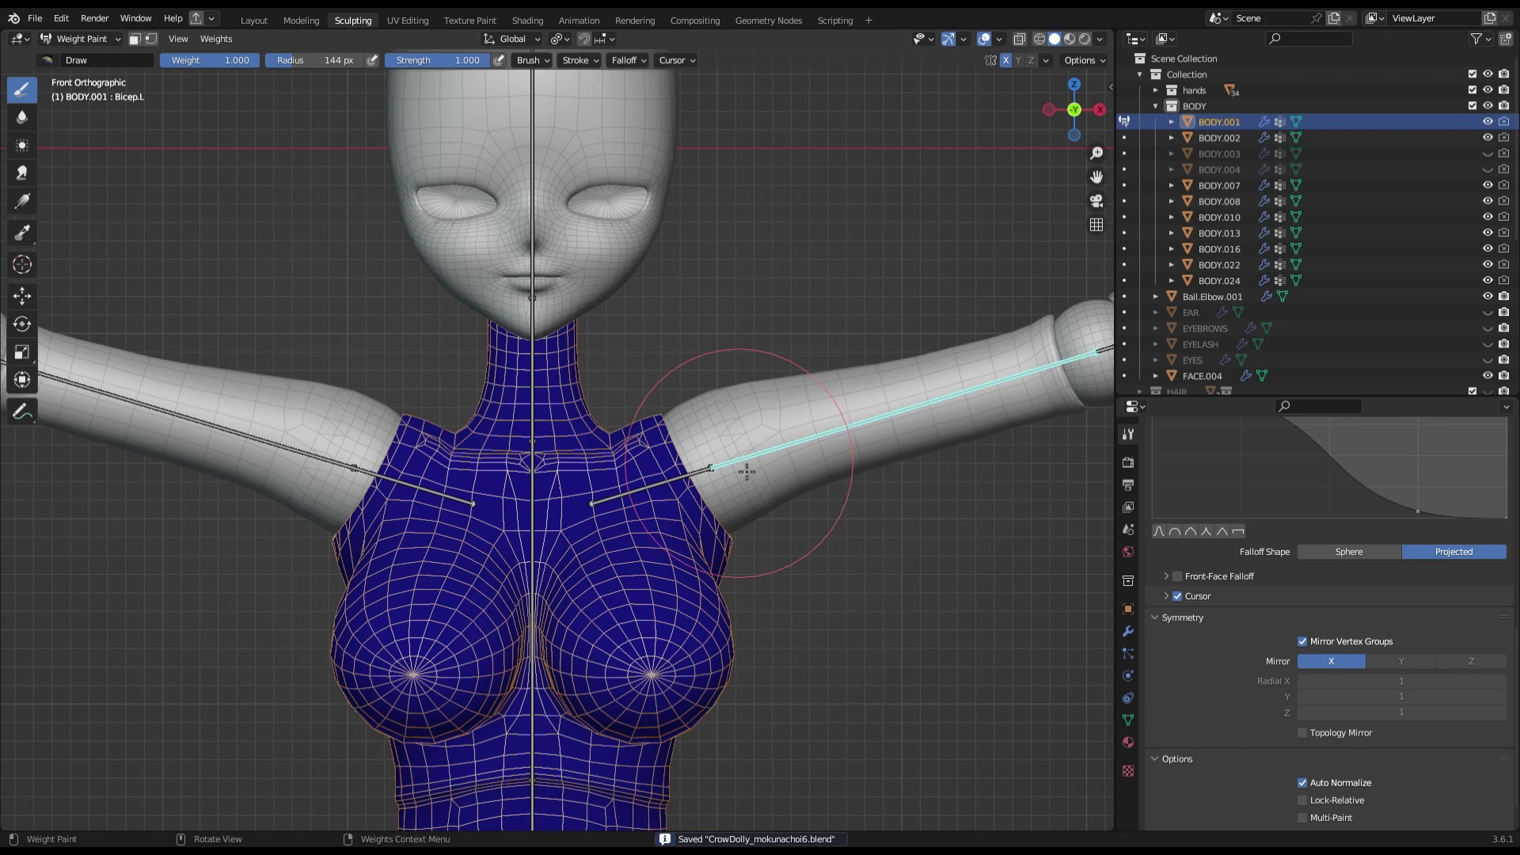
# Blur the chest and shoulder weight falloff, checking it from angled views.
pyautogui.click(23, 116)
pyautogui.scroll(2, 695, 339)
pyautogui.scroll(-2, 797, 480)
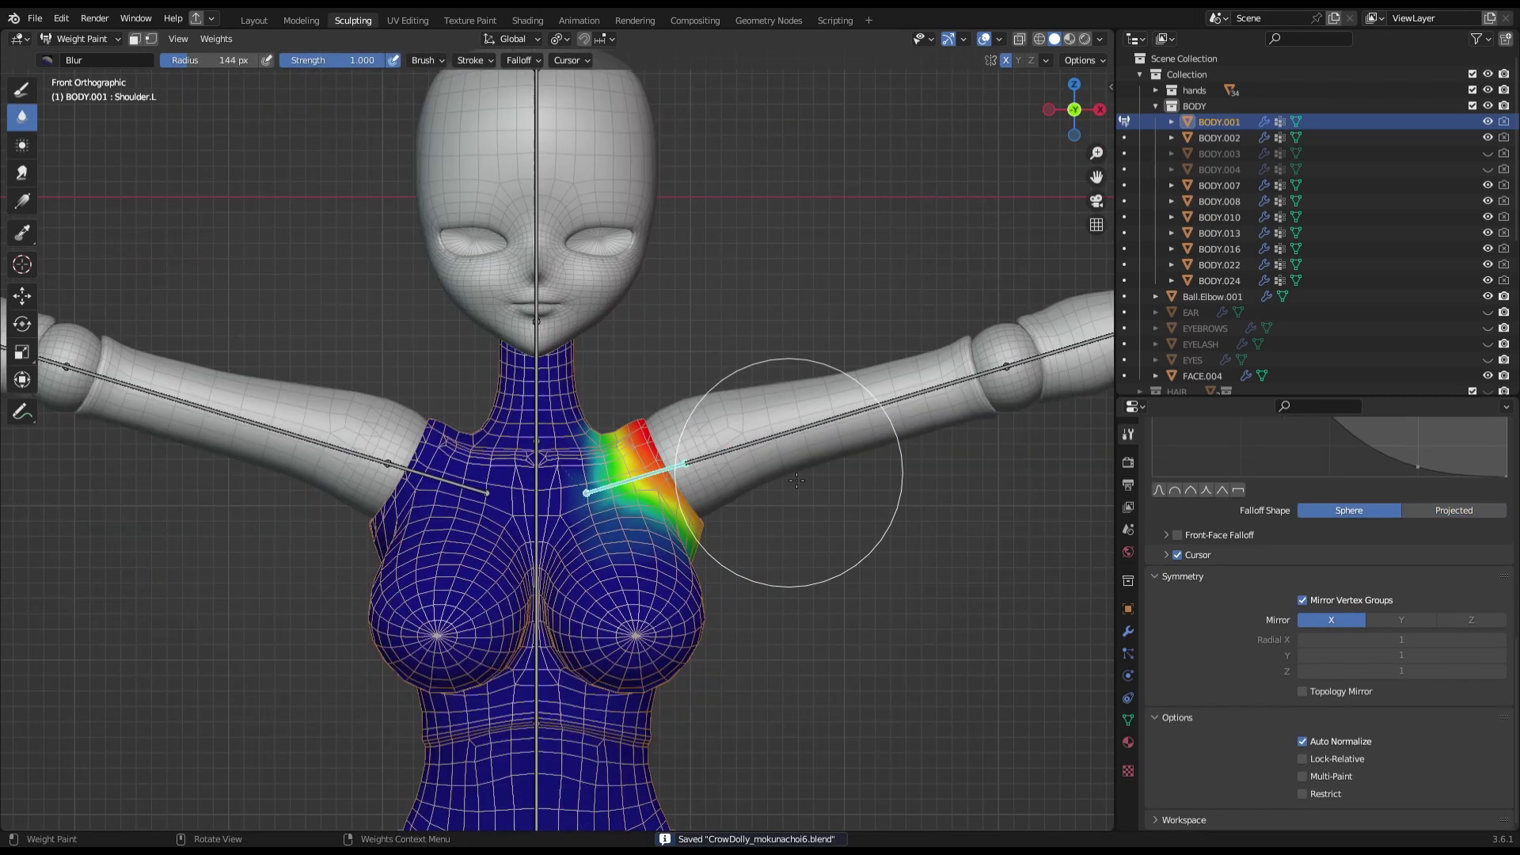
pyautogui.scroll(1, 665, 661)
pyautogui.moveTo(724, 757)
pyautogui.mouseDown(button='middle')
pyautogui.moveTo(620, 497)
pyautogui.moveTo(650, 540)
pyautogui.mouseUp(button='middle')
pyautogui.scroll(2, 619, 496)
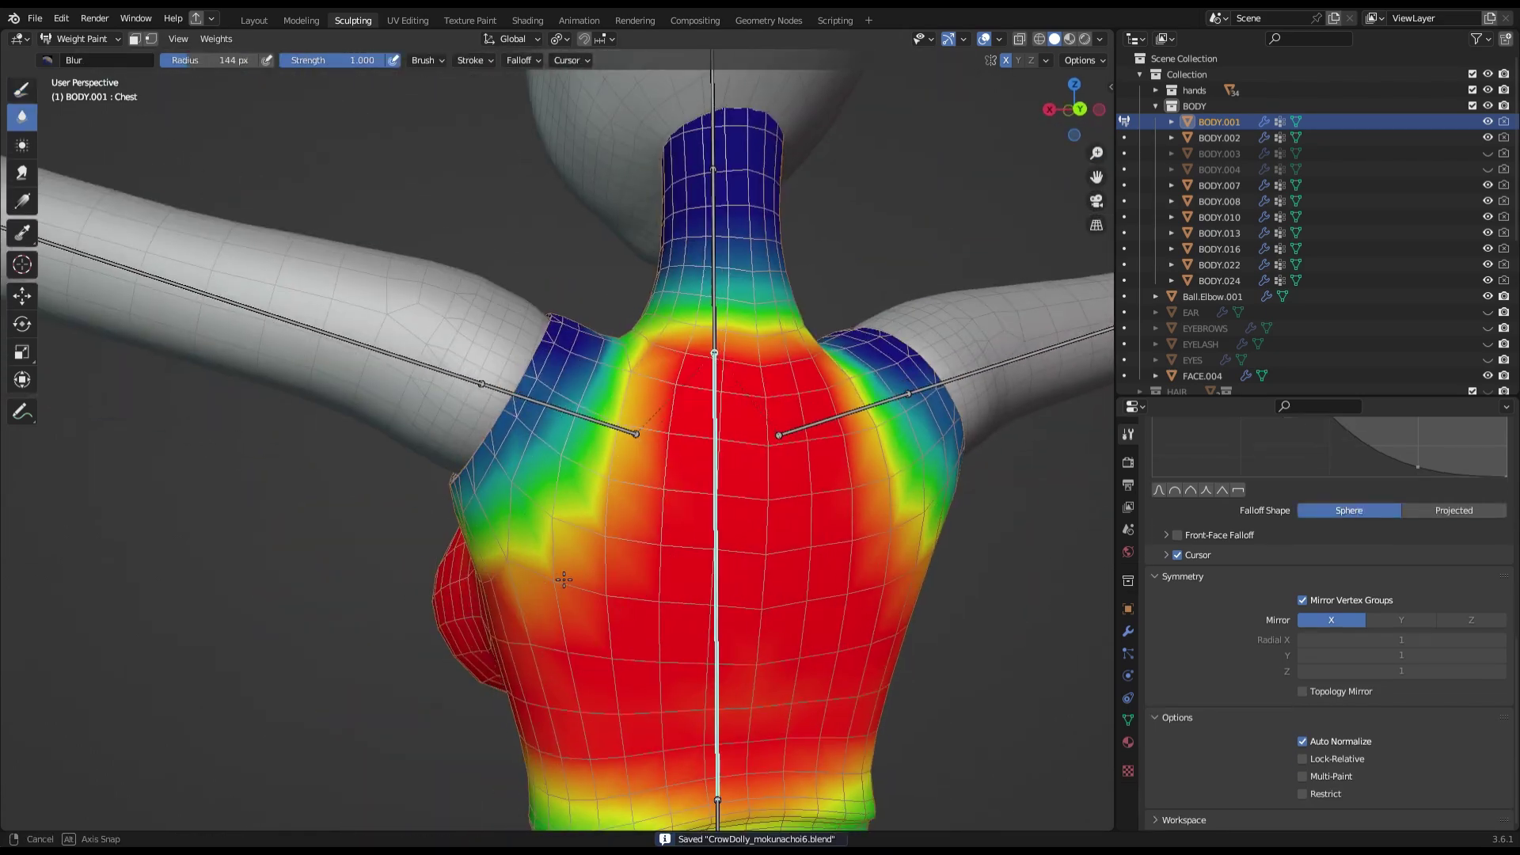
pyautogui.moveTo(650, 540); pyautogui.dragTo(628, 475, button='middle')
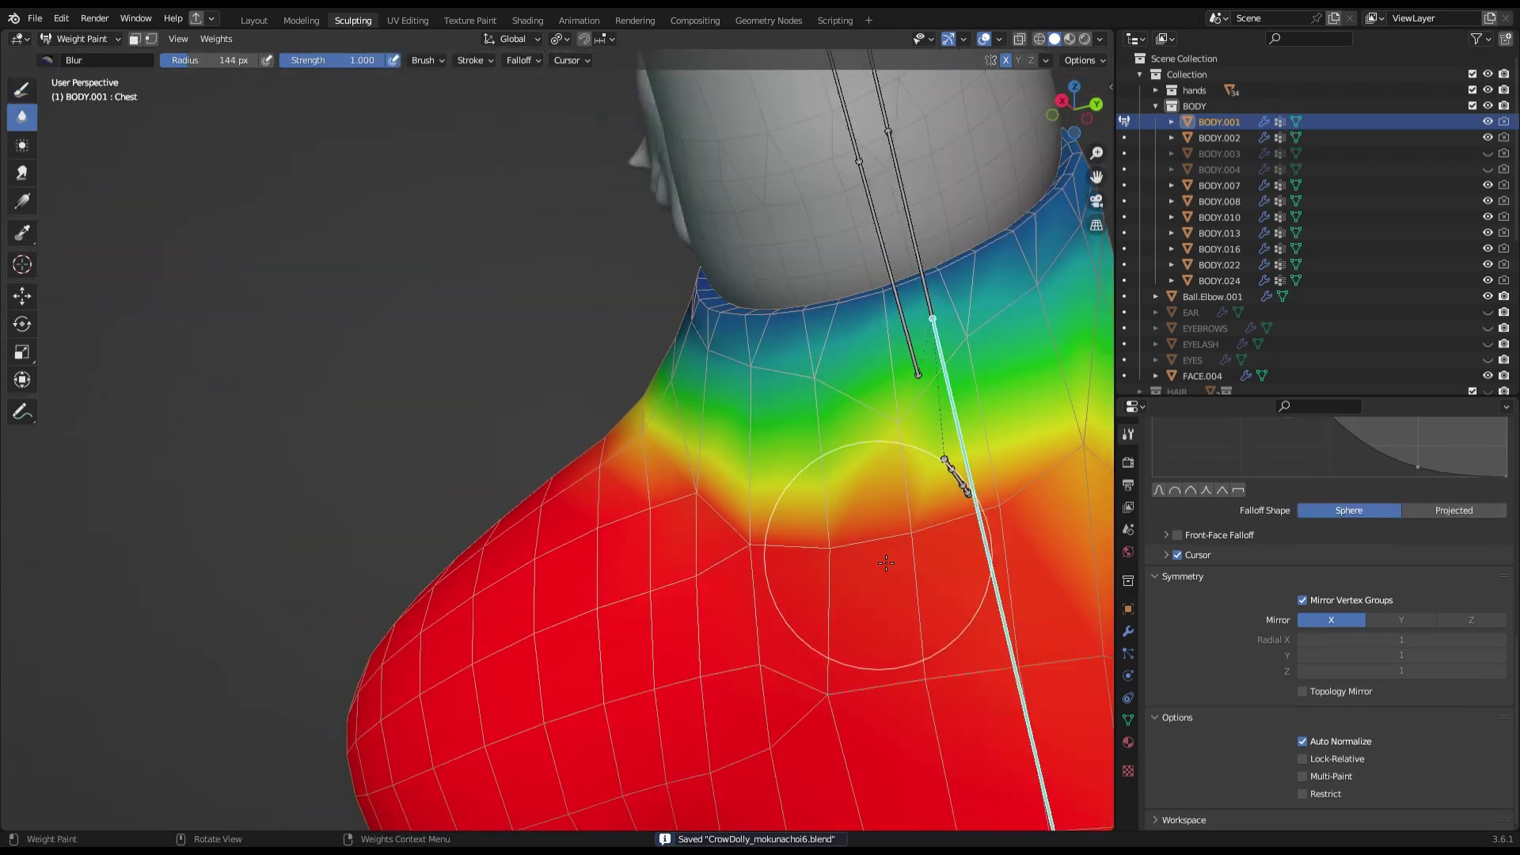
pyautogui.press('KP_1')
# Hide the overlays, return the arms to T-pose, and inspect the body from behind.
pyautogui.hotkey('ctrl', 's')
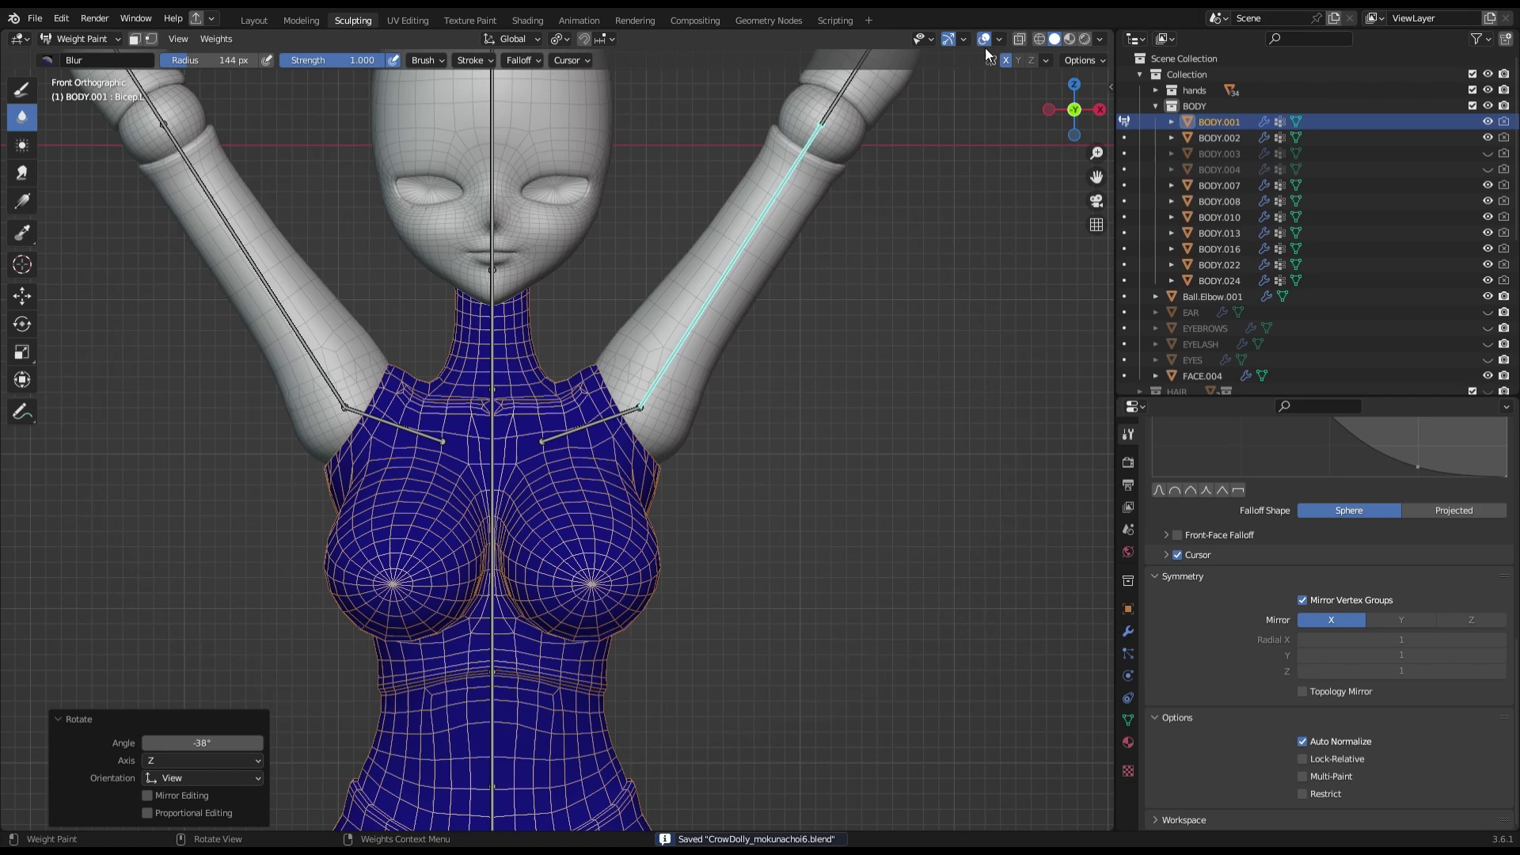
pyautogui.click(984, 41)
pyautogui.hotkey('ctrl', 'z')
pyautogui.scroll(1, 948, 387)
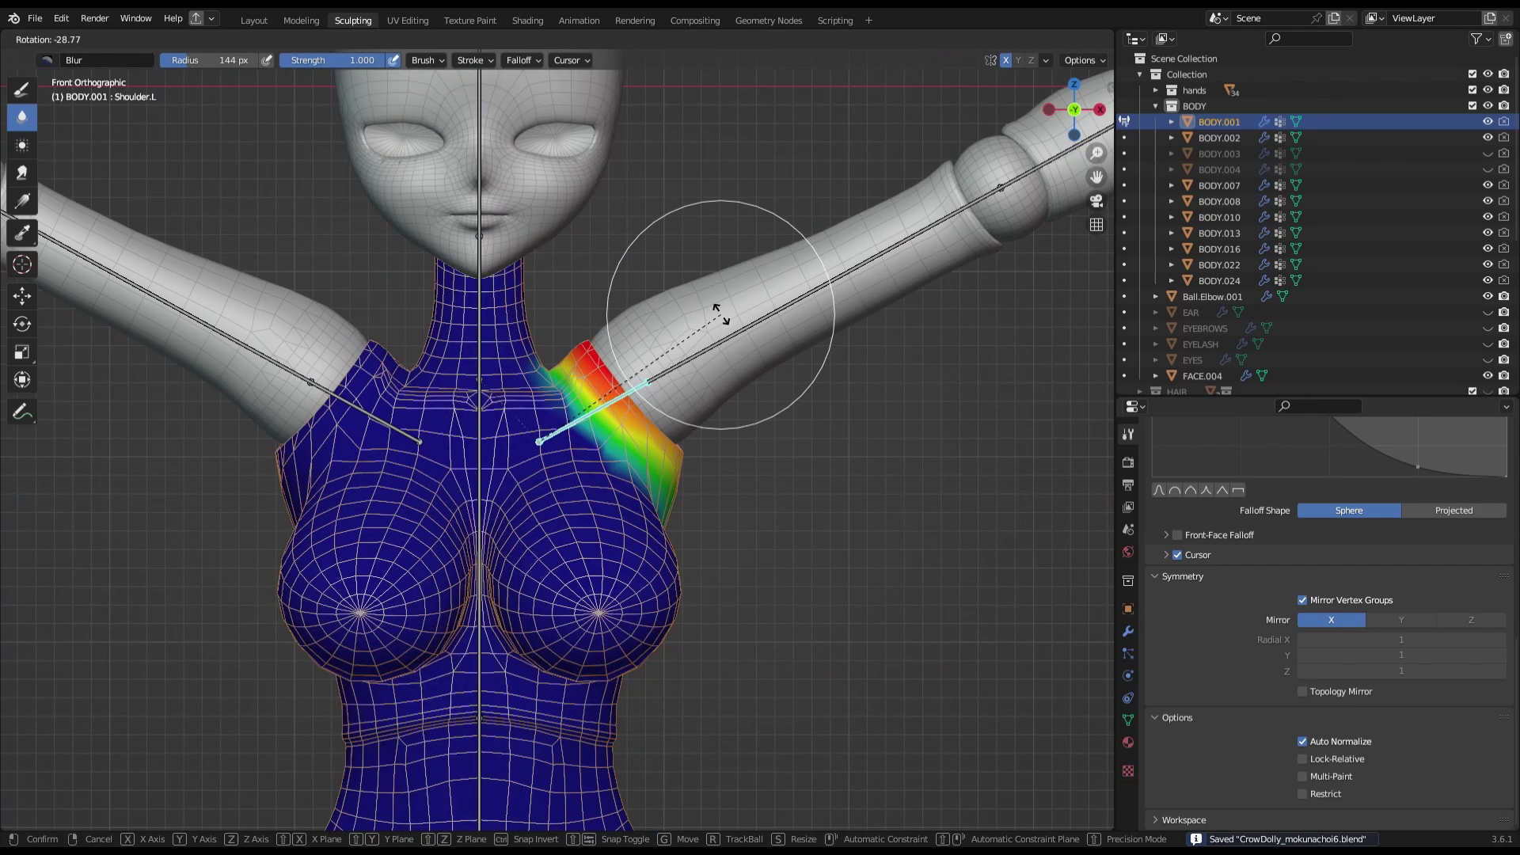
pyautogui.click(986, 40)
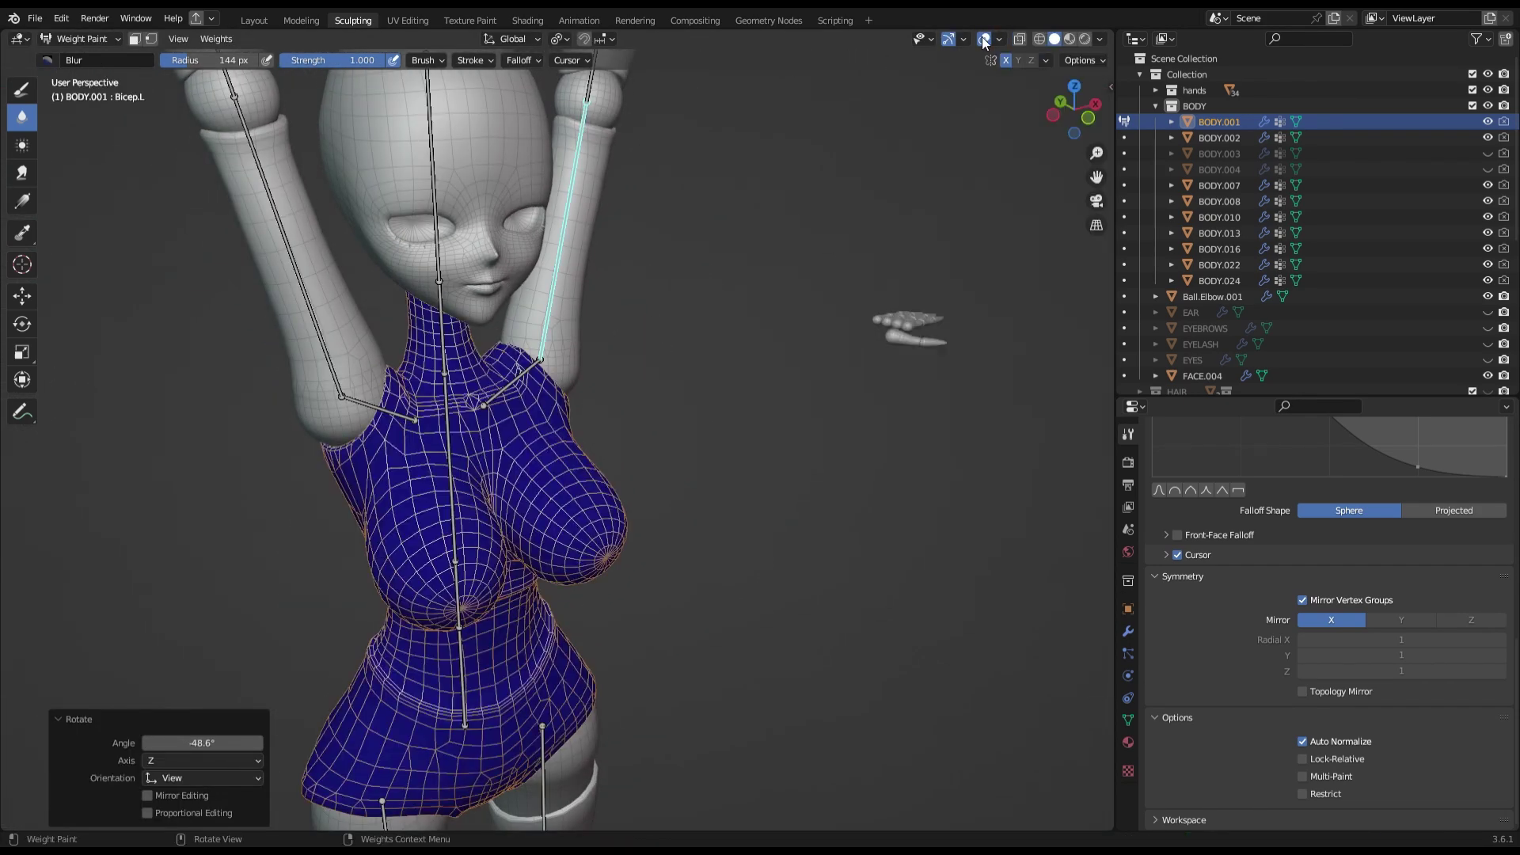
pyautogui.moveTo(712, 237); pyautogui.dragTo(414, 195, button='middle')
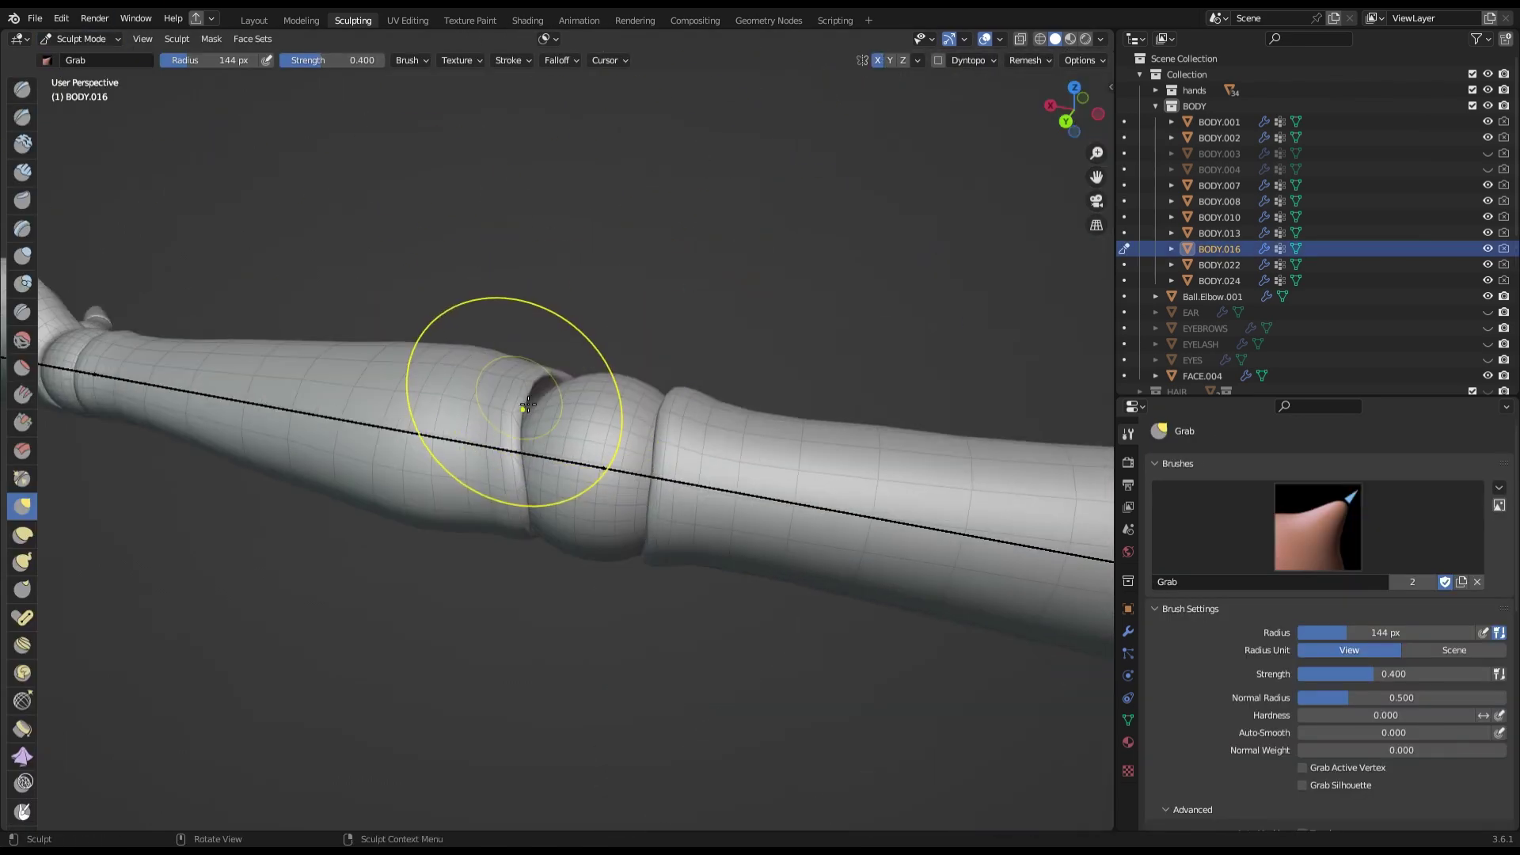
# Grab-sculpt the elbow end of forearm piece BODY.016 and save the file.
pyautogui.moveTo(492, 379); pyautogui.dragTo(432, 364, button='middle')
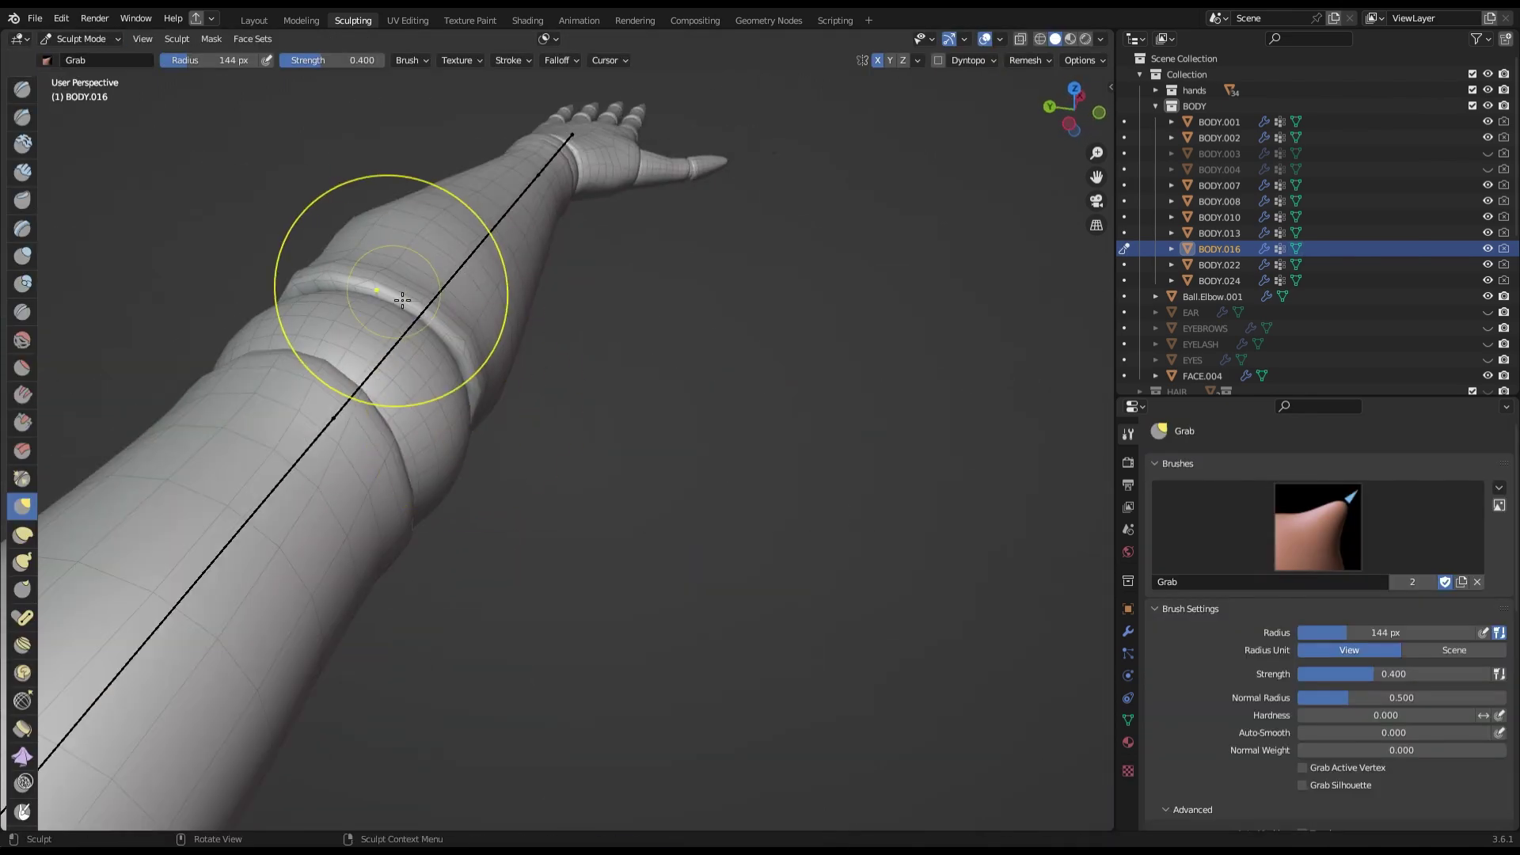
pyautogui.moveTo(403, 299)
pyautogui.mouseDown(button='middle')
pyautogui.moveTo(350, 385)
pyautogui.moveTo(558, 305)
pyautogui.mouseUp(button='middle')
pyautogui.press('KP_1')
pyautogui.hotkey('ctrl', 's')
pyautogui.moveTo(547, 372)
pyautogui.mouseDown(button='middle')
pyautogui.moveTo(458, 458)
pyautogui.moveTo(444, 357)
pyautogui.moveTo(1113, 108)
pyautogui.mouseUp(button='middle')
pyautogui.click(1097, 107)
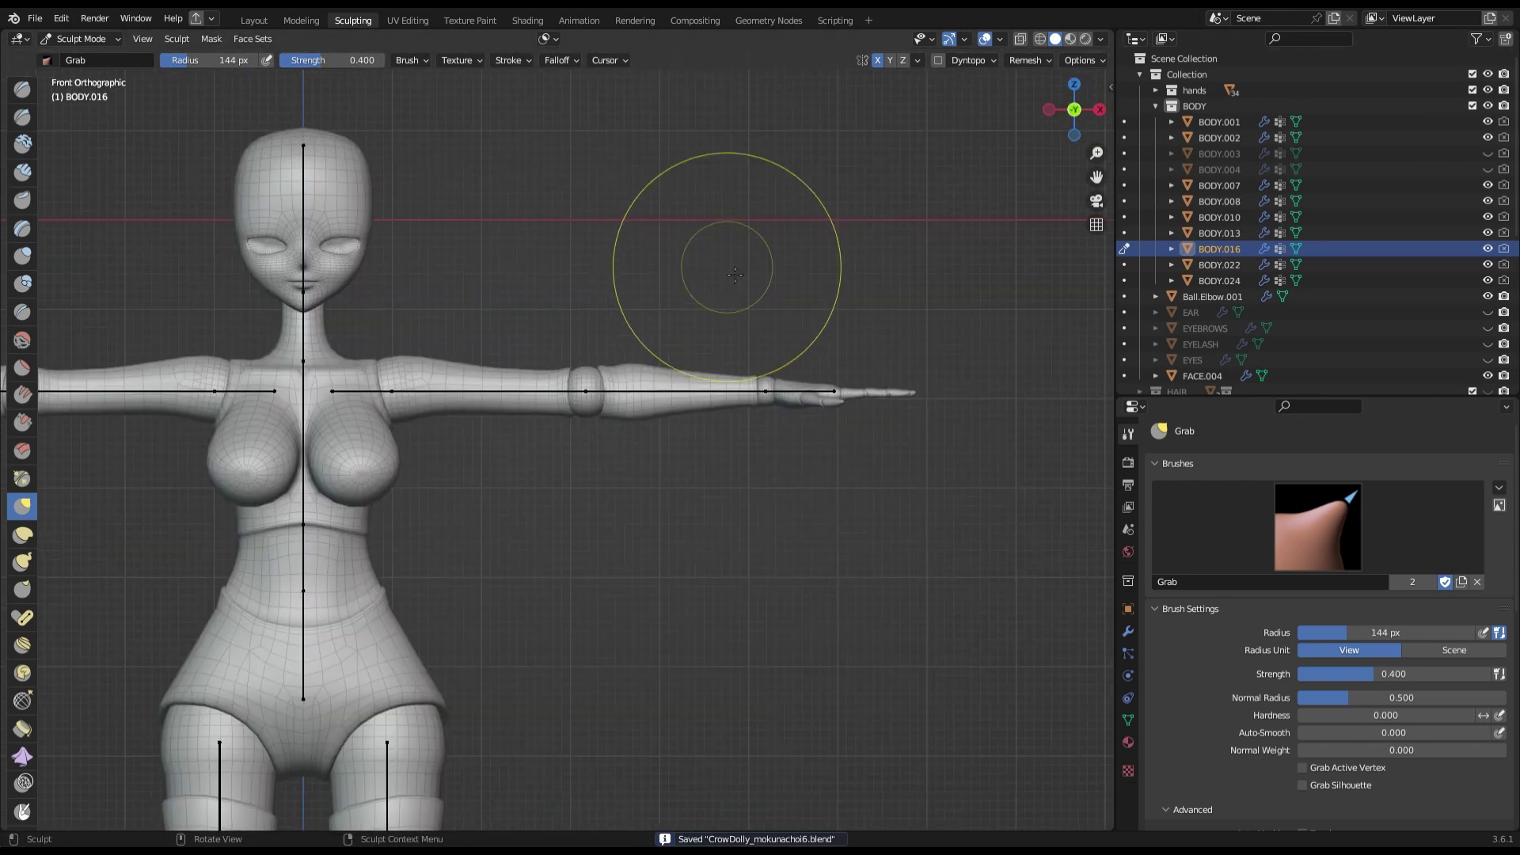
# Select both thigh pieces in Object Mode.
pyautogui.click(87, 38)
pyautogui.click(79, 59)
pyautogui.click(578, 356)
pyautogui.scroll(-3, 672, 307)
pyautogui.scroll(2, 692, 305)
pyautogui.scroll(3, 691, 305)
pyautogui.scroll(-4, 691, 306)
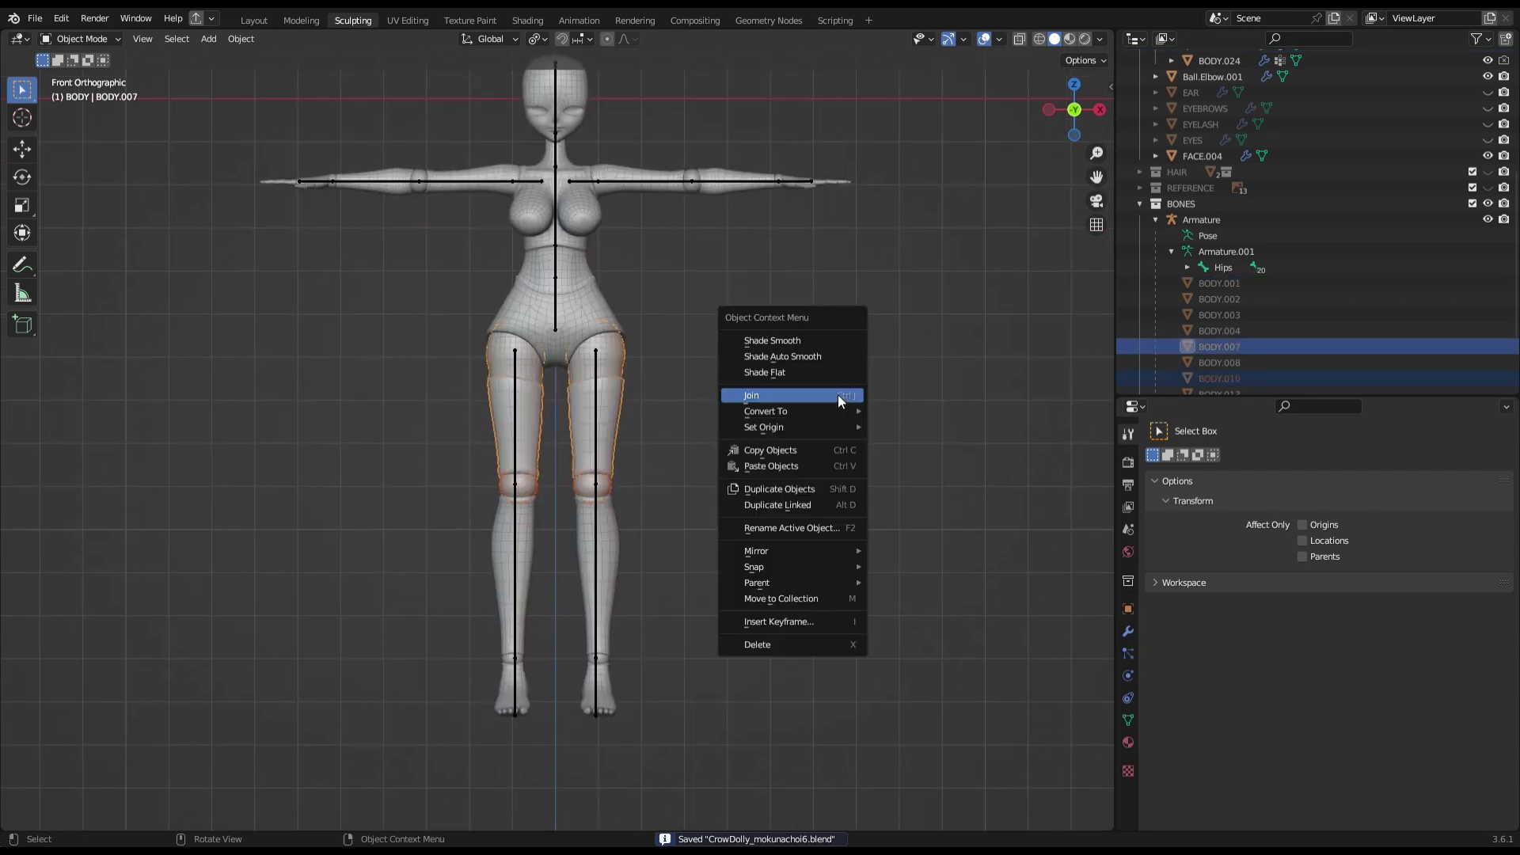
# Join the two thigh pieces into one object.
pyautogui.click(837, 395)
pyautogui.scroll(5, 687, 495)
pyautogui.scroll(-3, 529, 307)
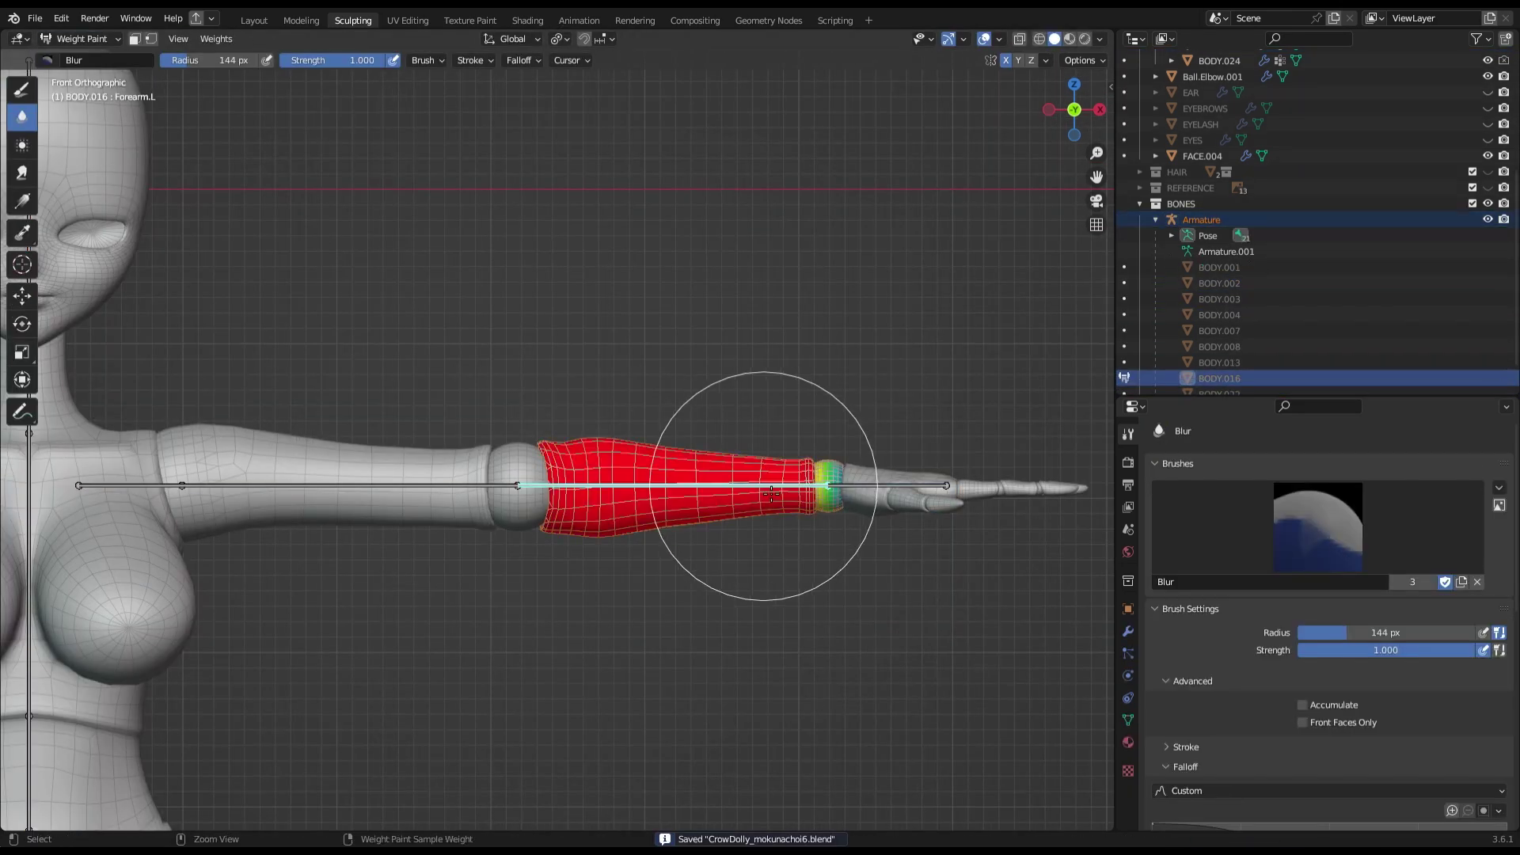
pyautogui.scroll(-4, 772, 493)
pyautogui.scroll(3, 475, 333)
pyautogui.scroll(-3, 808, 442)
pyautogui.keyDown('ctrl'); pyautogui.scroll(-4, 580, 451); pyautogui.keyUp('ctrl')
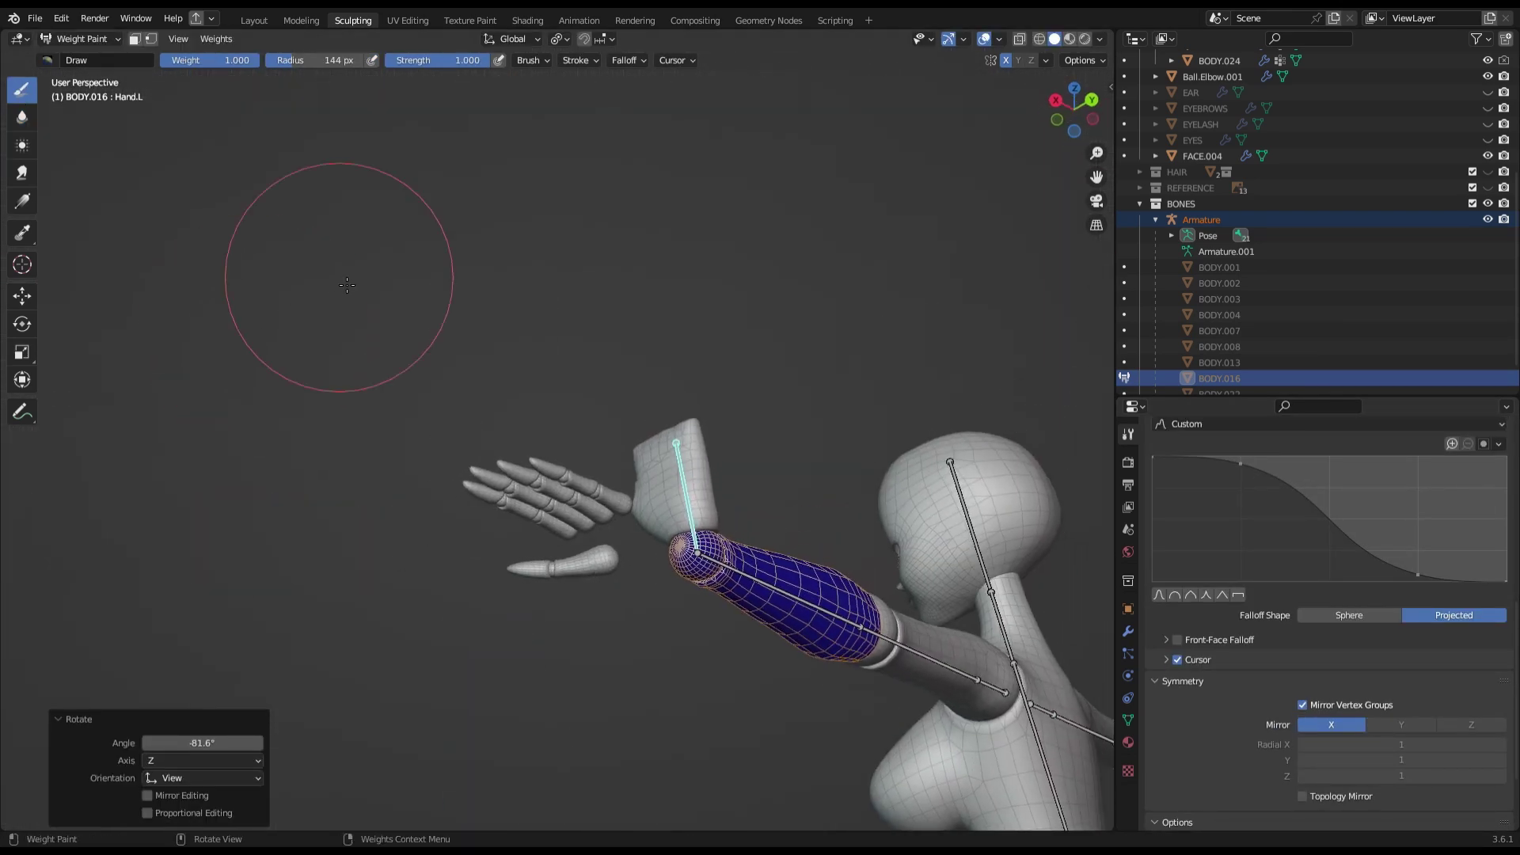
# Save the file and view the body in perspective.
pyautogui.hotkey('ctrl', 's')
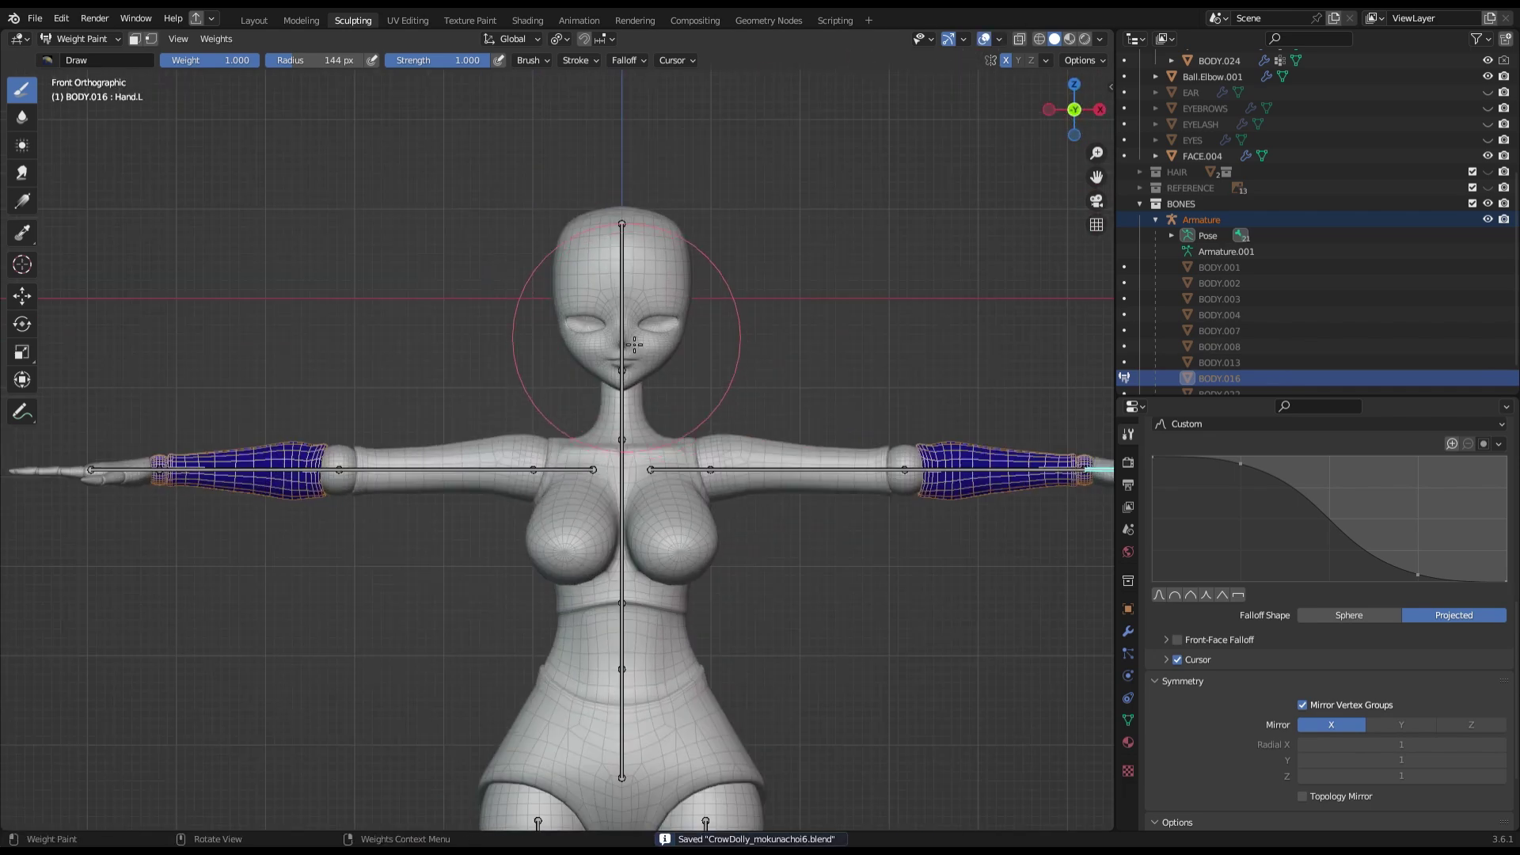
pyautogui.scroll(-7, 418, 248)
pyautogui.moveTo(944, 377)
pyautogui.mouseDown(button='middle')
pyautogui.moveTo(628, 295)
pyautogui.moveTo(984, 119)
pyautogui.moveTo(872, 543)
pyautogui.moveTo(762, 481)
pyautogui.mouseUp(button='middle')
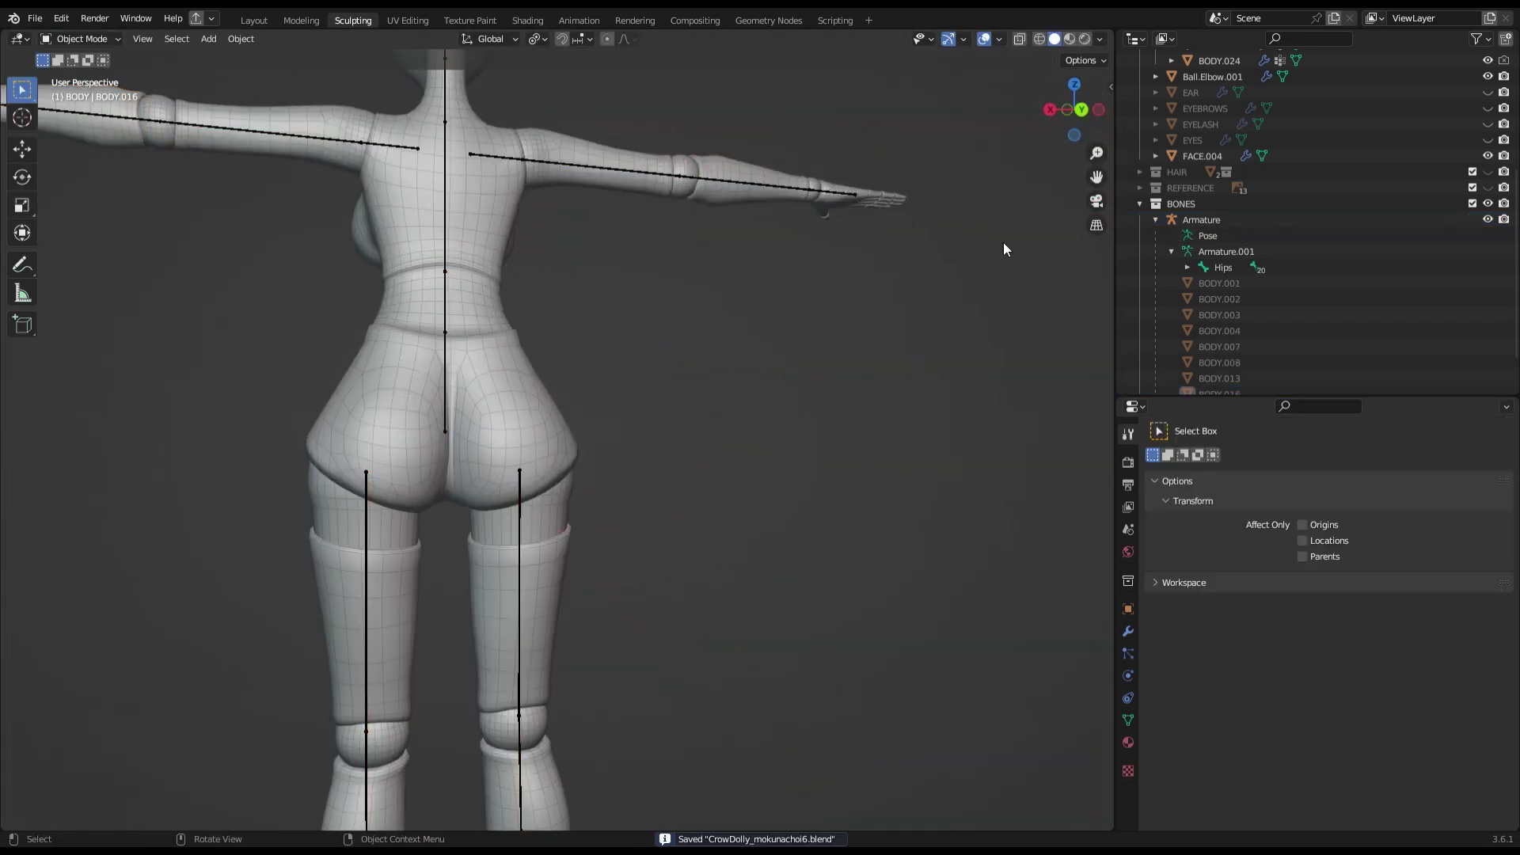
# Switch torso BODY.001 into Sculpt Mode and save the file.
pyautogui.click(82, 38)
pyautogui.click(79, 95)
pyautogui.scroll(4, 477, 608)
pyautogui.scroll(-3, 365, 566)
pyautogui.moveTo(610, 638)
pyautogui.mouseDown(button='middle')
pyautogui.moveTo(729, 475)
pyautogui.moveTo(984, 204)
pyautogui.mouseUp(button='middle')
pyautogui.scroll(2, 273, 529)
pyautogui.hotkey('ctrl', 's')
pyautogui.scroll(-3, 273, 529)
# Test-bend the left thigh bone in Pose Mode and check the bent leg.
pyautogui.click(1049, 110)
pyautogui.click(82, 39)
pyautogui.click(79, 59)
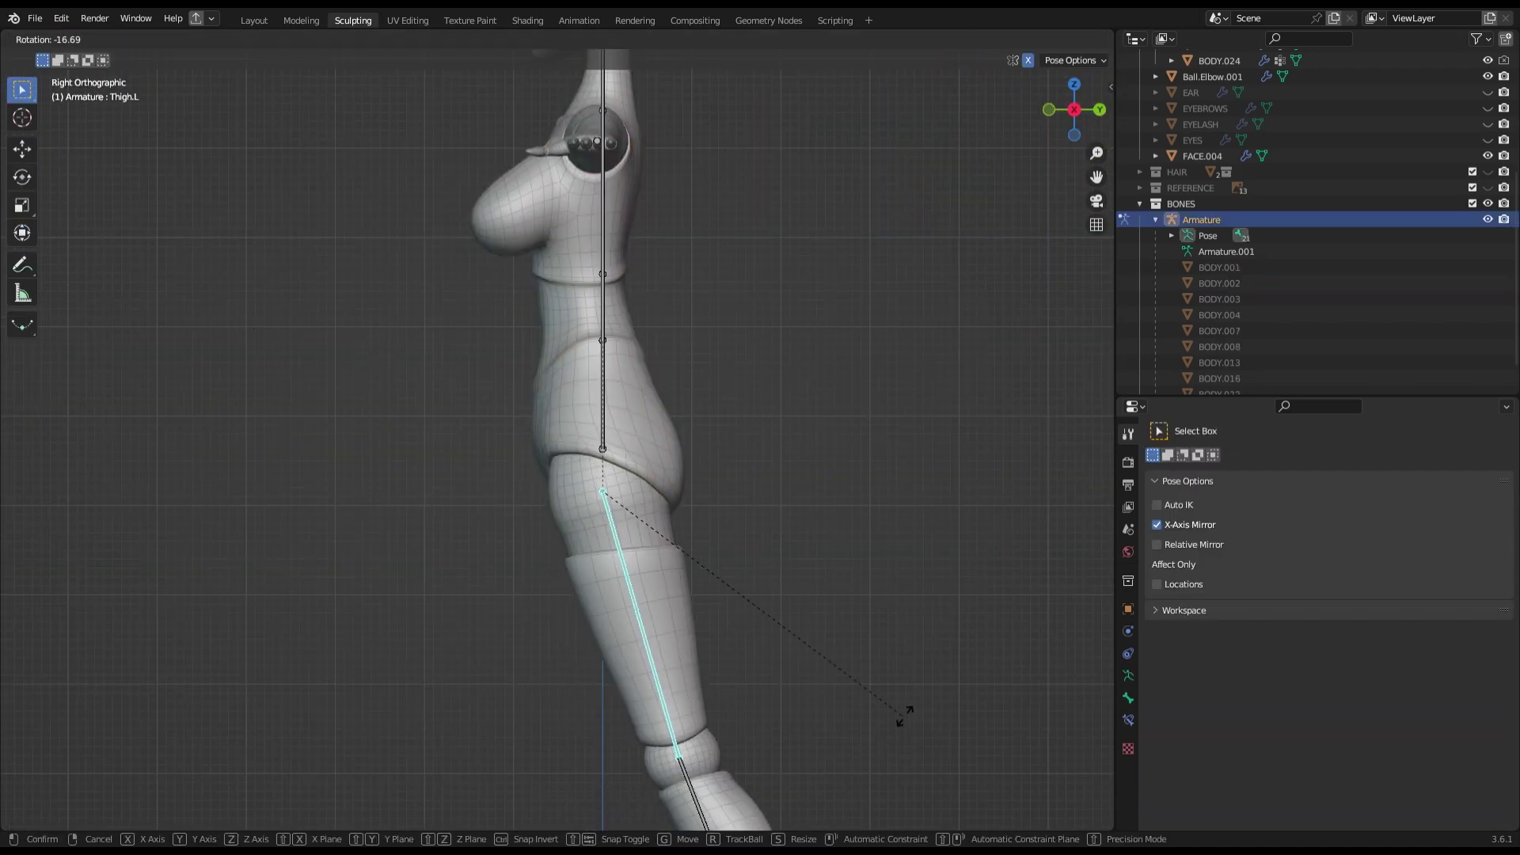
pyautogui.click(883, 715)
pyautogui.press('r')
pyautogui.click(602, 405)
pyautogui.moveTo(602, 405)
pyautogui.mouseDown(button='middle')
pyautogui.moveTo(1109, 329)
pyautogui.moveTo(950, 262)
pyautogui.mouseUp(button='middle')
pyautogui.press('KP_1')
# Reset the thighs to straight, hide the overlays, and save from a rear view.
pyautogui.press('r')
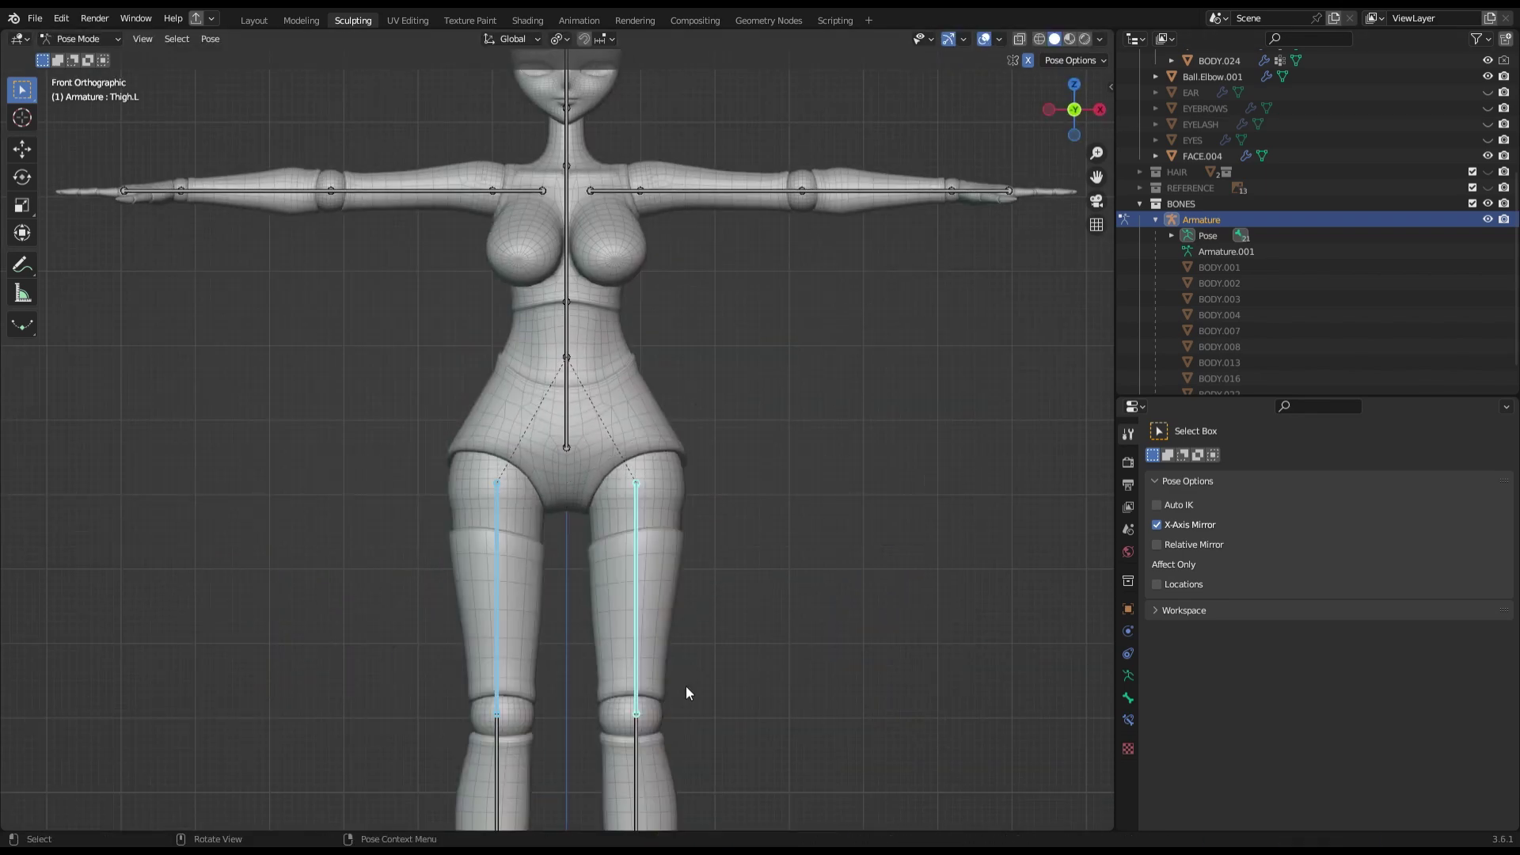
pyautogui.click(988, 38)
pyautogui.moveTo(792, 316); pyautogui.dragTo(652, 315, button='middle')
pyautogui.hotkey('ctrl', 'z')
pyautogui.click(1084, 105)
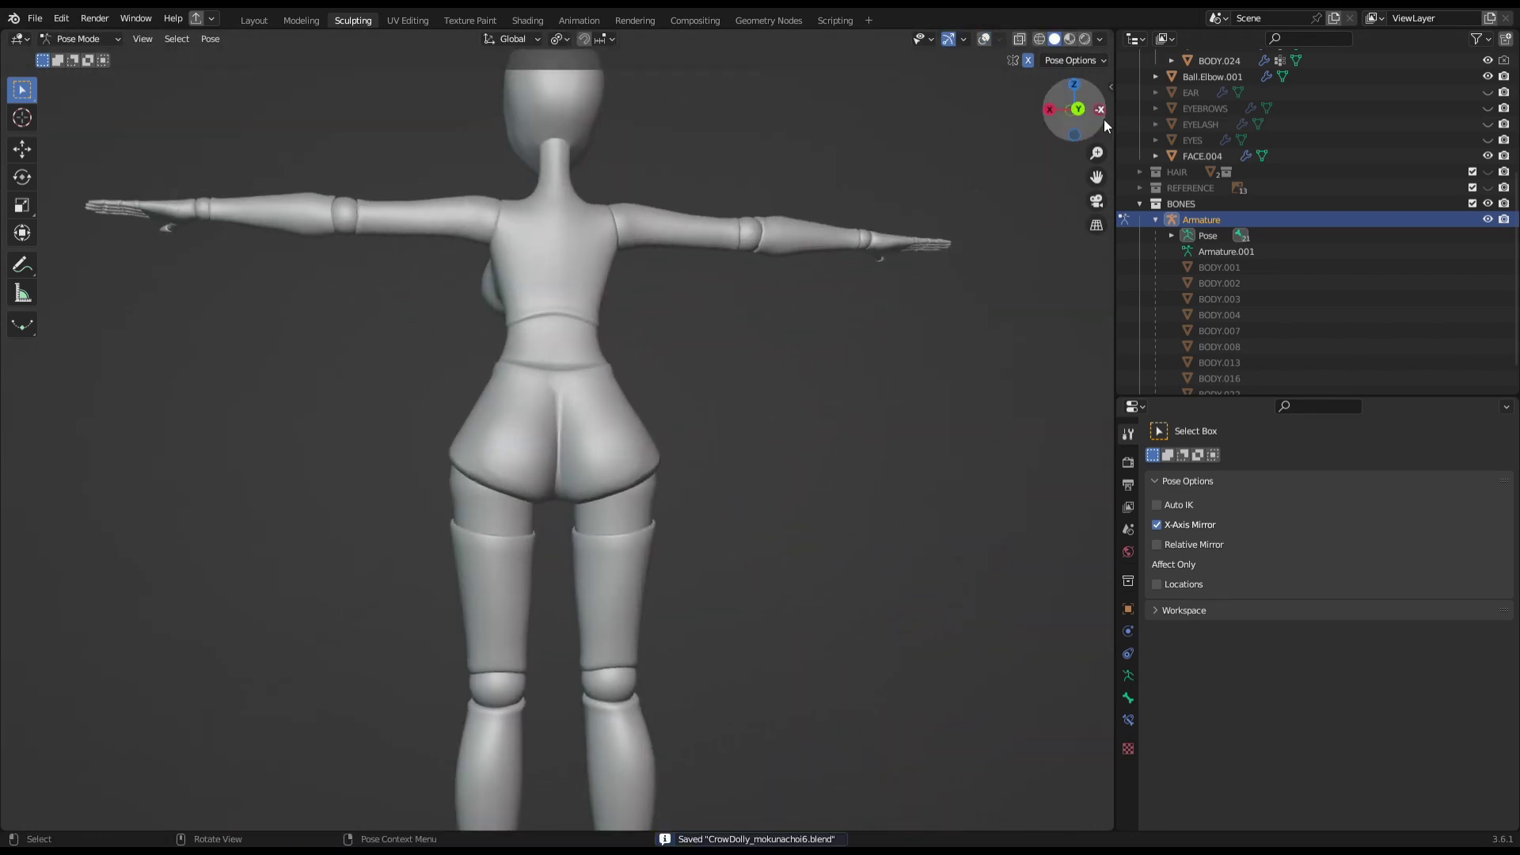
pyautogui.hotkey('shift', 'alt', 'z')
pyautogui.hotkey('ctrl', 's')
# Inflate the torso's hip area over the thigh.
pyautogui.click(74, 92)
pyautogui.scroll(5, 475, 475)
pyautogui.moveTo(396, 586); pyautogui.dragTo(471, 593, button='middle')
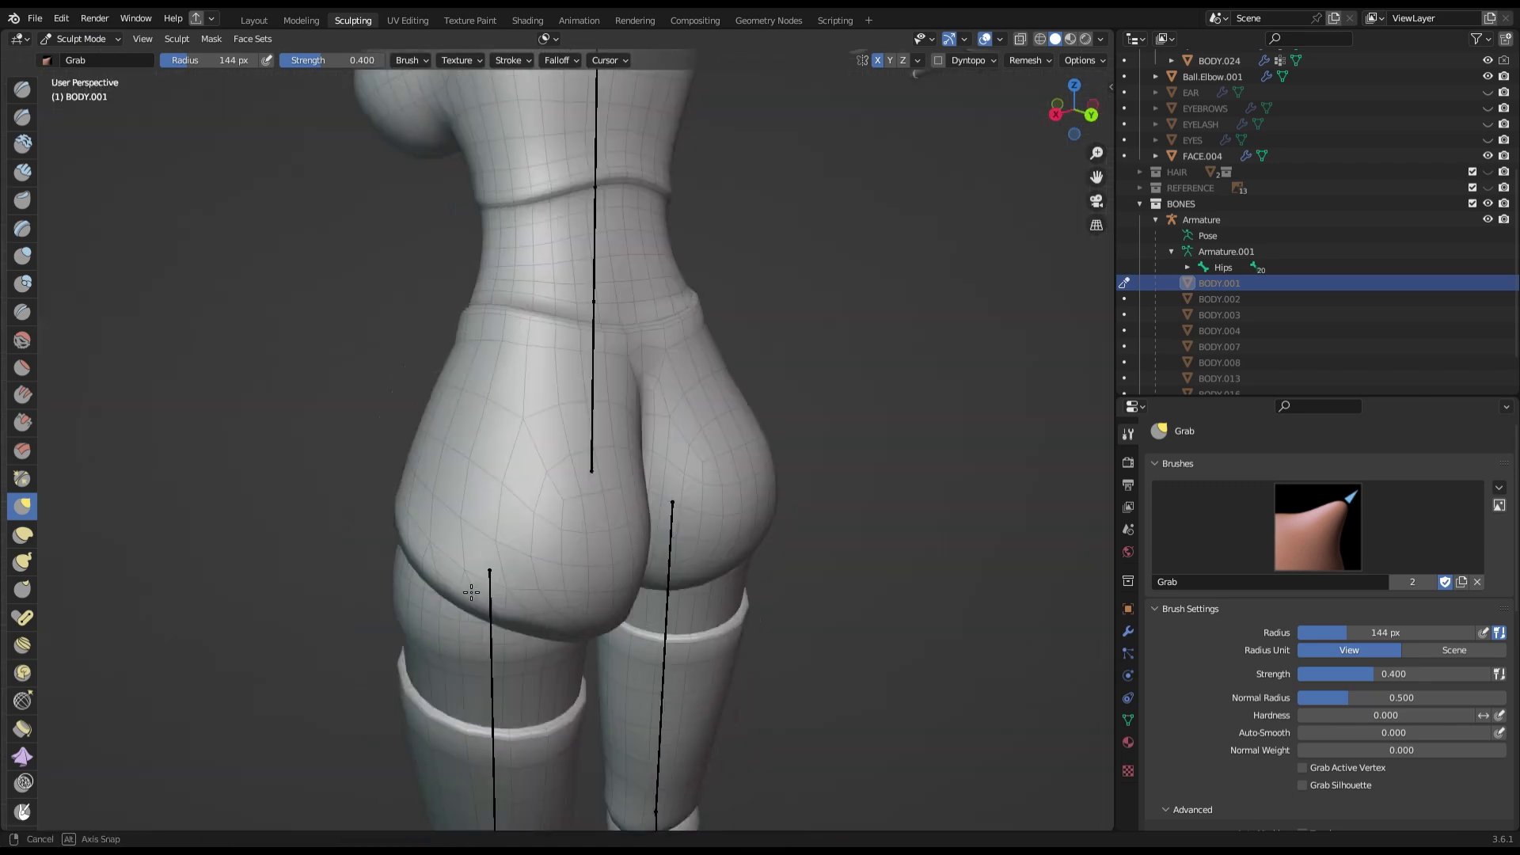
pyautogui.moveTo(1065, 123); pyautogui.dragTo(1069, 190)
pyautogui.press('i')
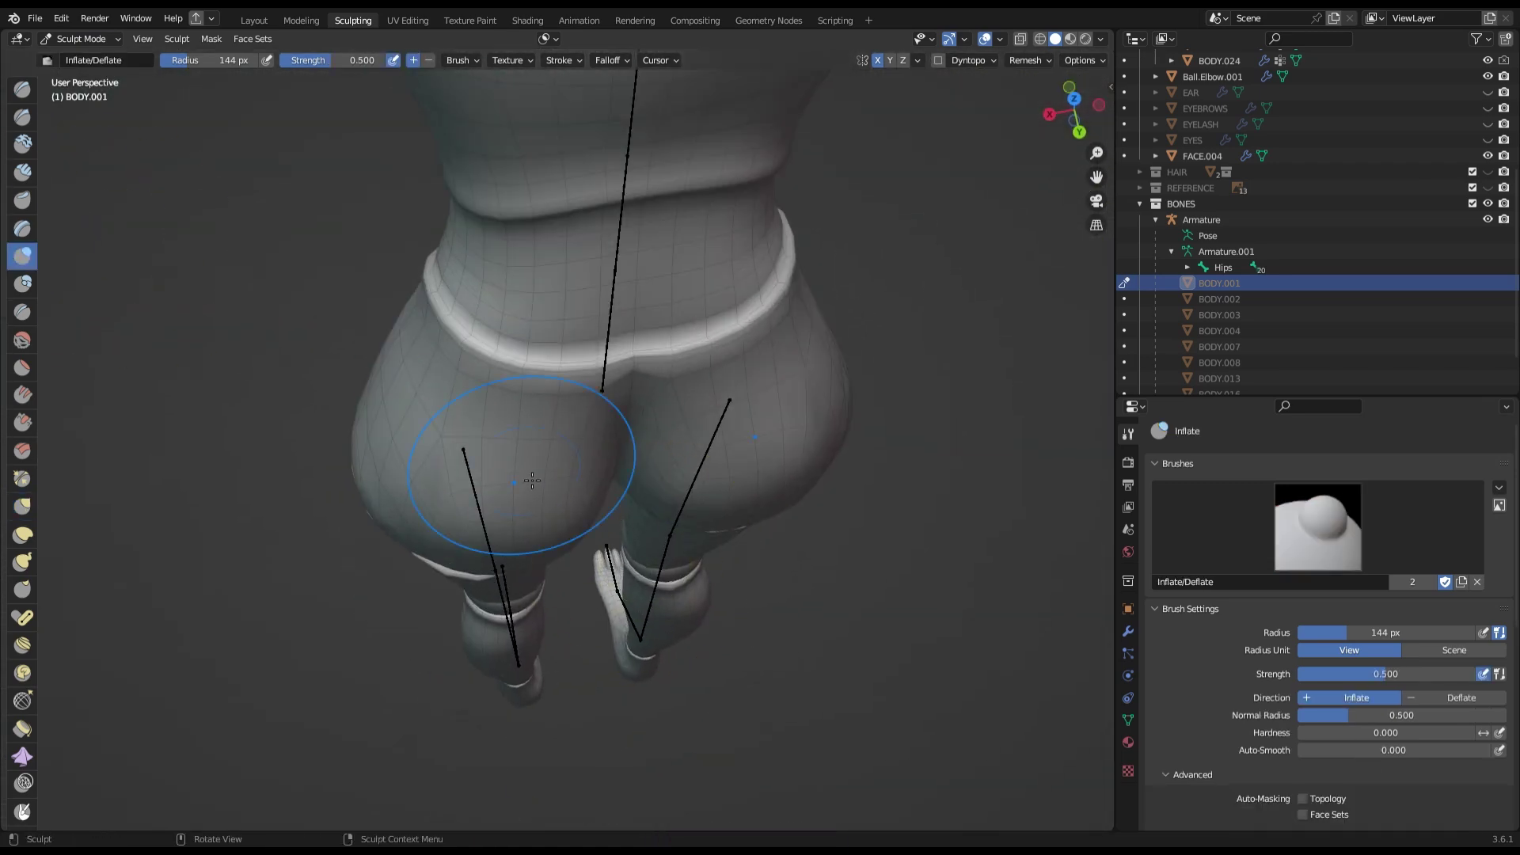
pyautogui.scroll(2, 586, 548)
pyautogui.moveTo(586, 548)
pyautogui.mouseDown(button='middle')
pyautogui.moveTo(547, 507)
pyautogui.moveTo(625, 552)
pyautogui.mouseUp(button='middle')
pyautogui.scroll(-4, 546, 507)
pyautogui.hotkey('ctrl', 's')
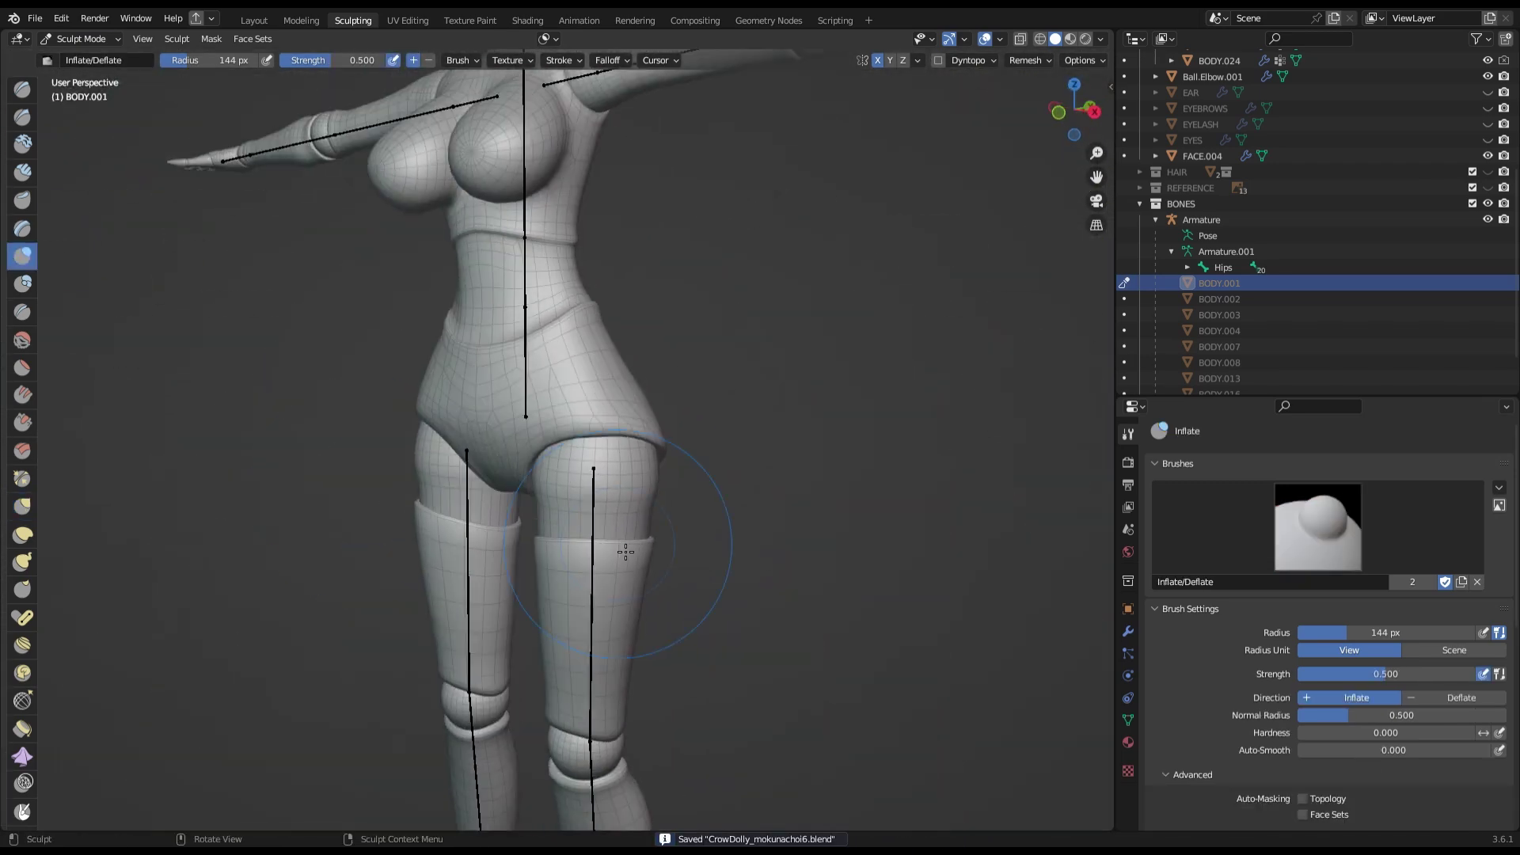
pyautogui.moveTo(1069, 103); pyautogui.dragTo(1061, 127)
# Grab-reshape the rim of the shoulder socket on the torso and save.
pyautogui.press('KP_1')
pyautogui.scroll(-3, 536, 437)
pyautogui.hotkey('ctrl', 'Tab')
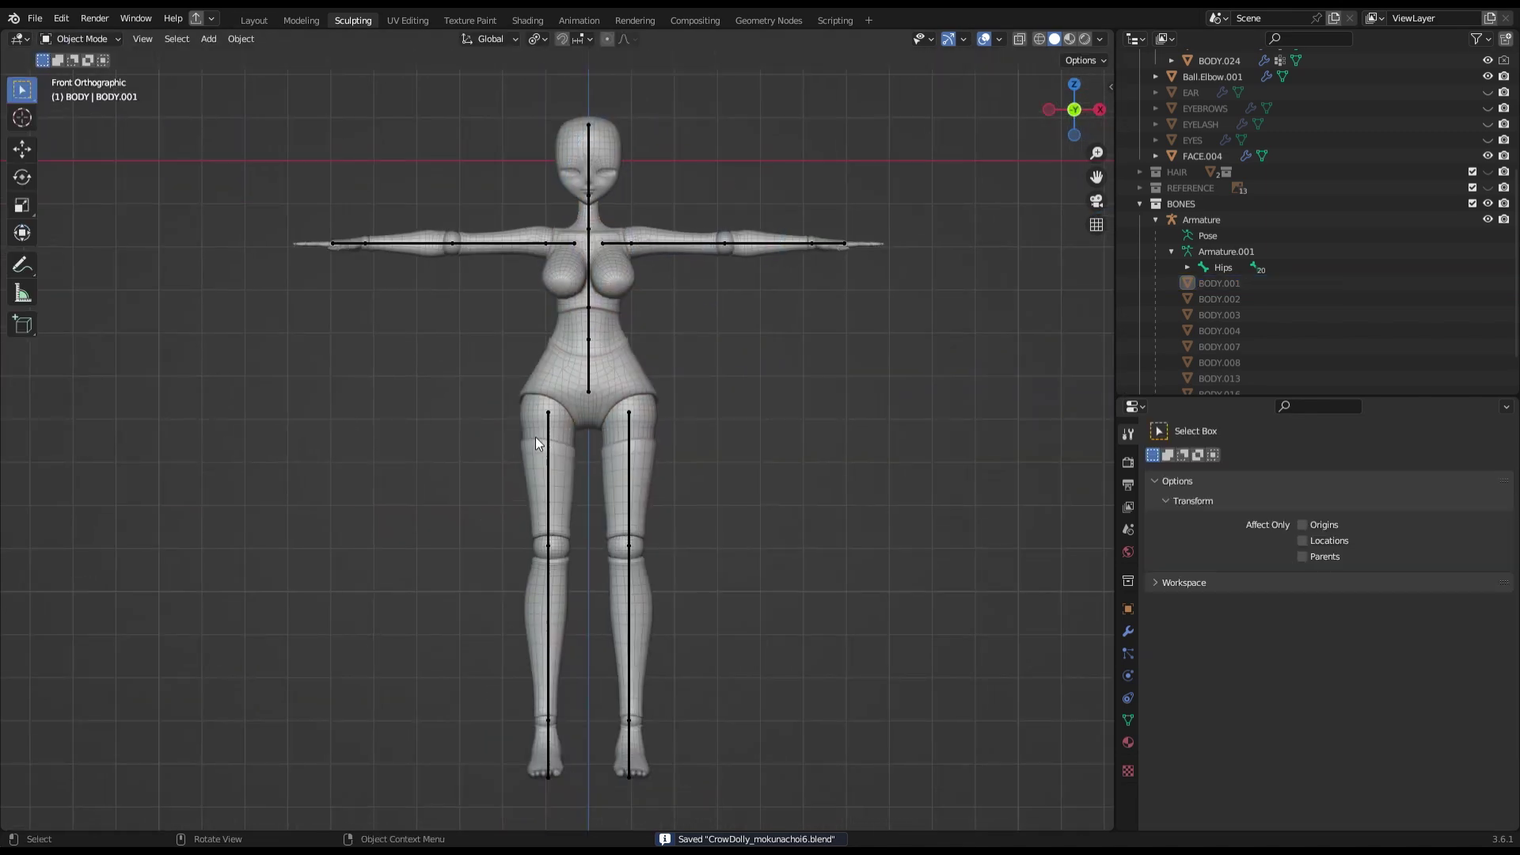
pyautogui.scroll(3, 535, 437)
pyautogui.hotkey('ctrl', 'z')
pyautogui.scroll(4, 475, 396)
pyautogui.moveTo(540, 293)
pyautogui.mouseDown(button='middle')
pyautogui.moveTo(475, 396)
pyautogui.moveTo(424, 543)
pyautogui.moveTo(644, 543)
pyautogui.moveTo(533, 679)
pyautogui.moveTo(595, 536)
pyautogui.mouseUp(button='middle')
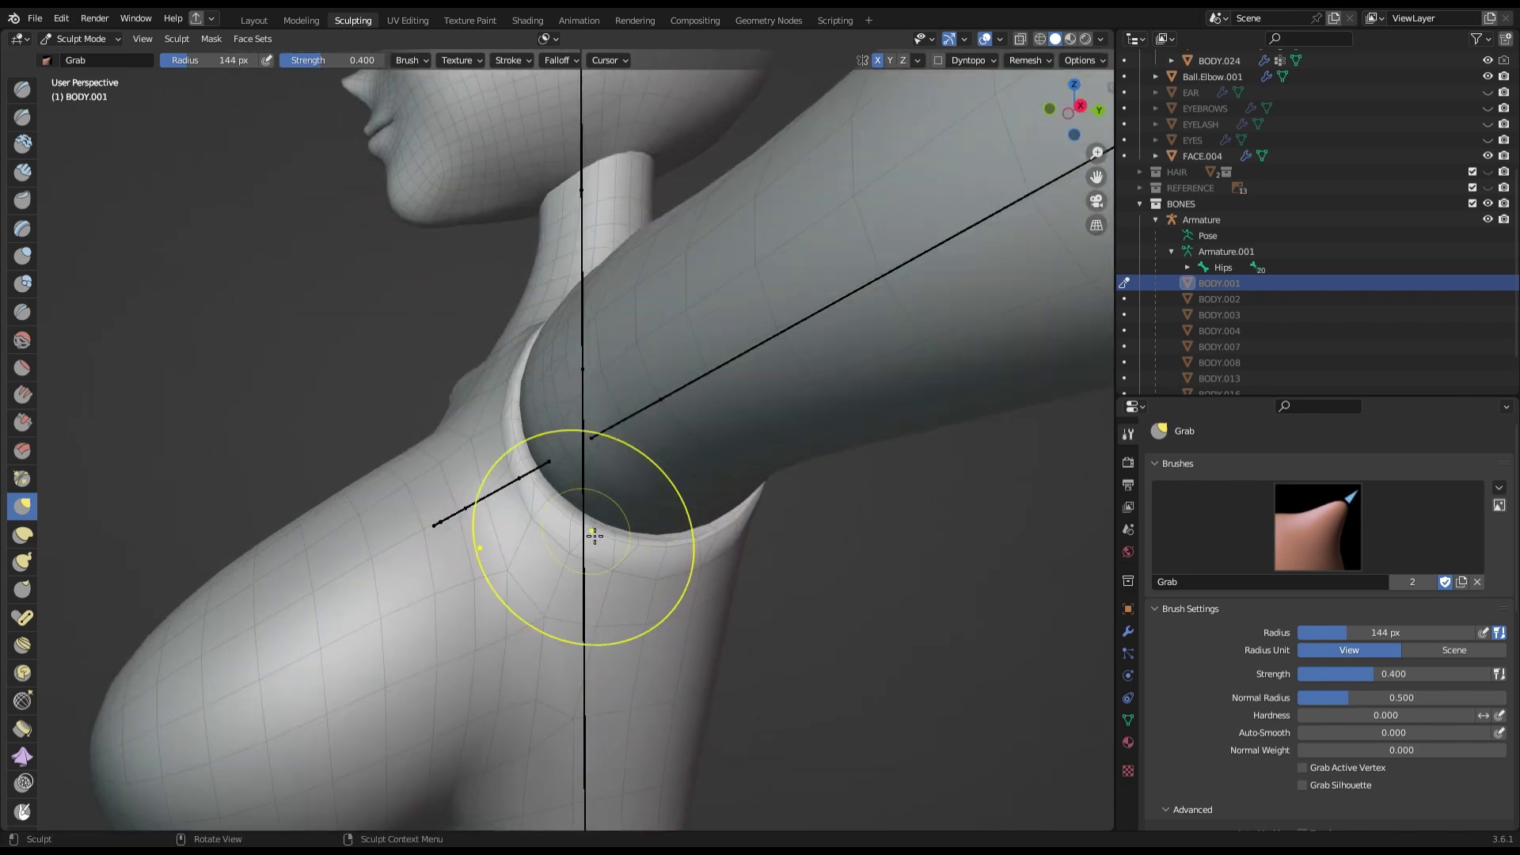
pyautogui.moveTo(535, 431)
pyautogui.mouseDown(button='middle')
pyautogui.moveTo(578, 492)
pyautogui.moveTo(781, 638)
pyautogui.mouseUp(button='middle')
pyautogui.press('KP_1')
pyautogui.hotkey('ctrl', 's')
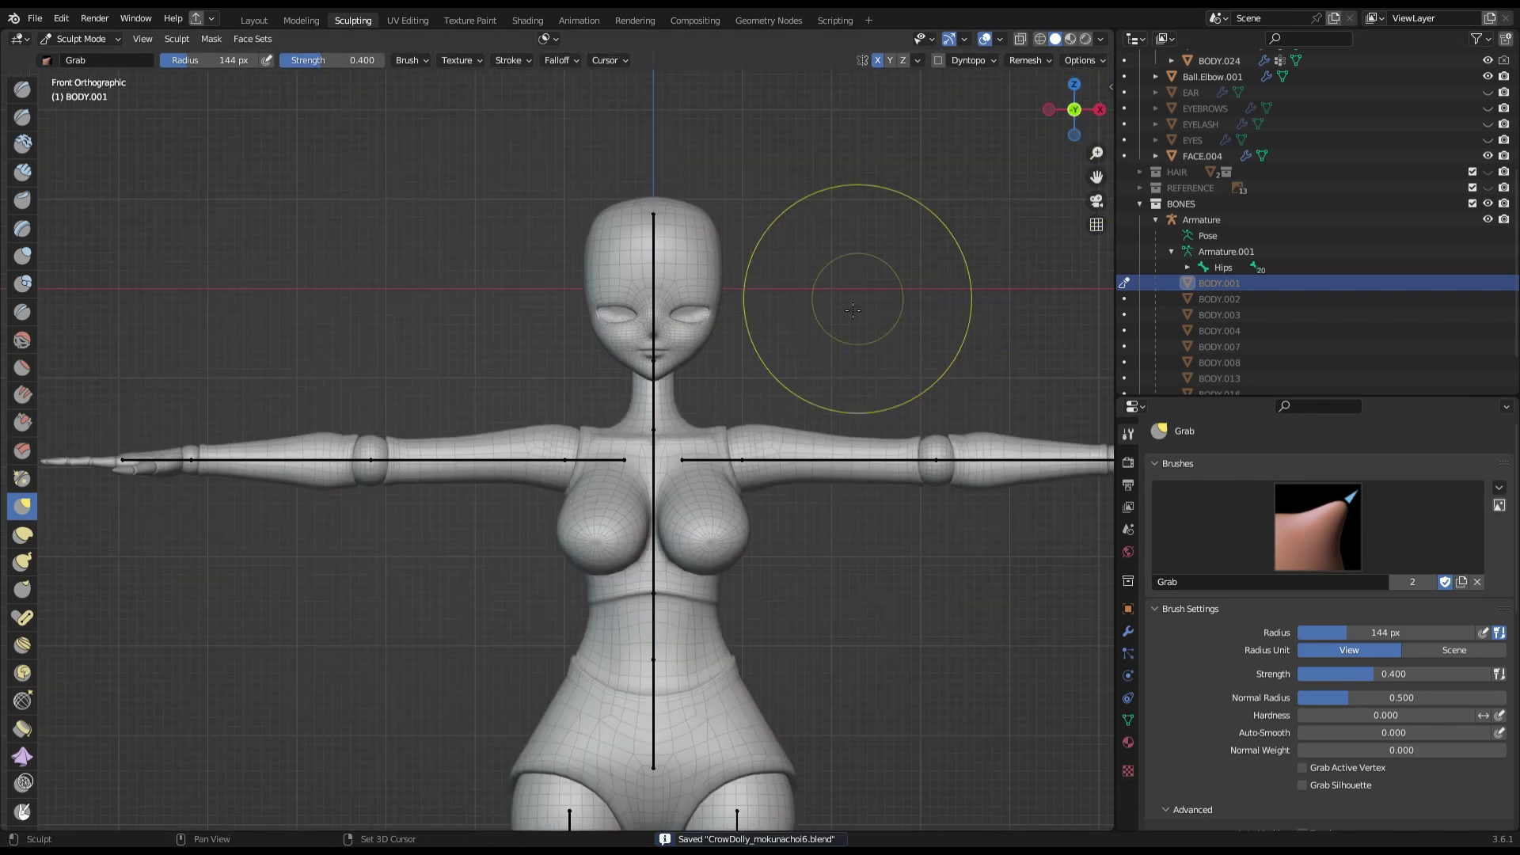
pyautogui.scroll(2, 404, 131)
# Put upper-arm piece BODY.022 in Edit Mode and select its elbow-end edge loop.
pyautogui.hotkey('ctrl', 'Tab')
pyautogui.scroll(-2, 404, 130)
pyautogui.click(619, 550)
pyautogui.press('Tab')
pyautogui.moveTo(619, 550)
pyautogui.mouseDown(button='middle')
pyautogui.moveTo(741, 598)
pyautogui.moveTo(609, 41)
pyautogui.mouseUp(button='middle')
pyautogui.scroll(2, 639, 568)
pyautogui.scroll(3, 736, 586)
pyautogui.keyDown('alt'); pyautogui.click(736, 586); pyautogui.keyUp('alt')
pyautogui.hotkey('ctrl', 's')
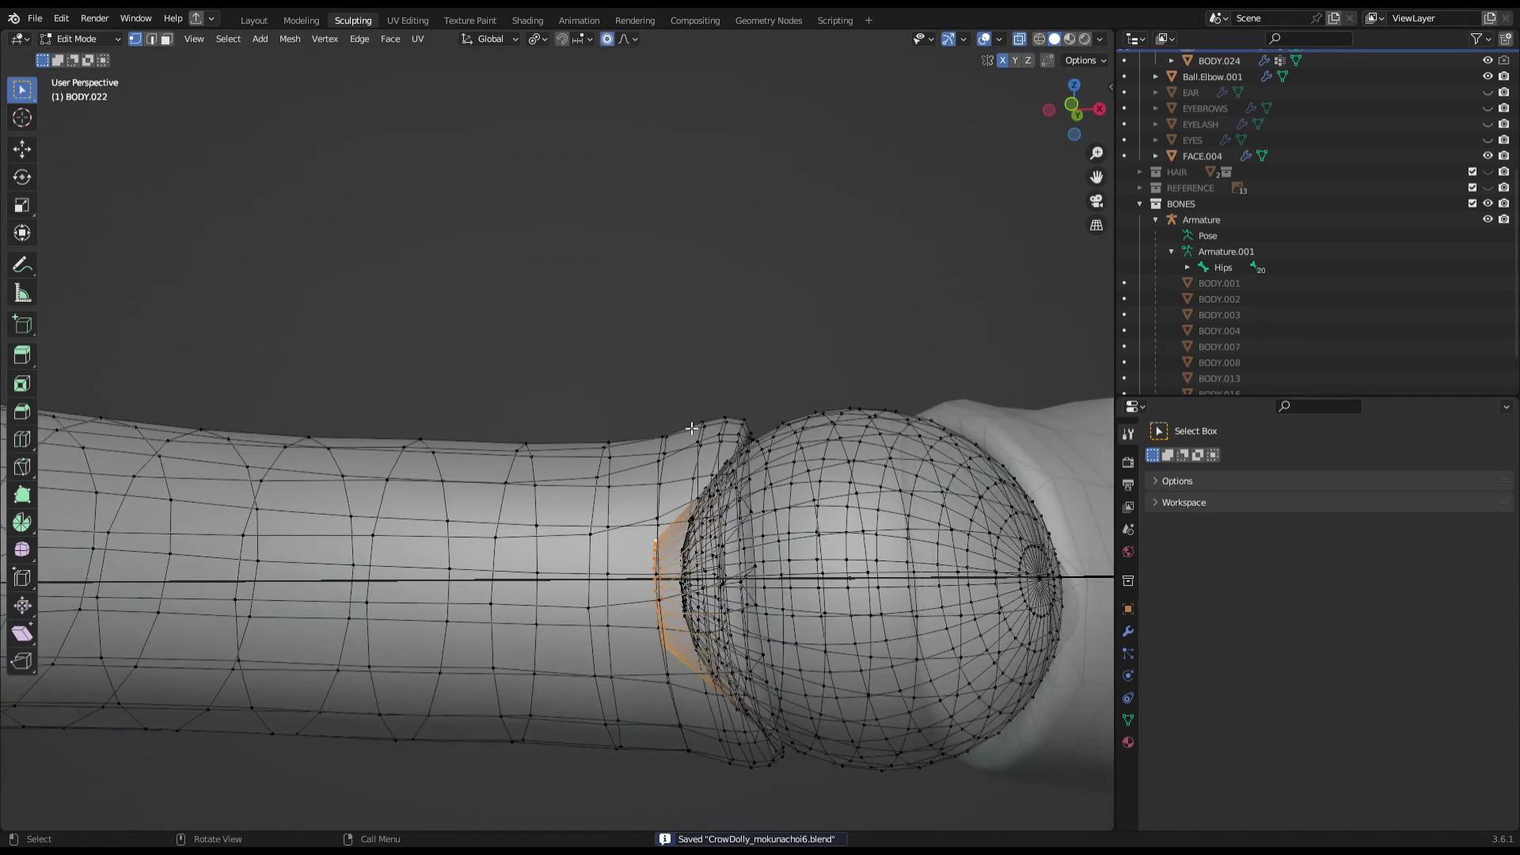
# Move the upper arm's elbow-end loop along Z with proportional editing.
pyautogui.hotkey('alt', 'z')
pyautogui.click(630, 39)
pyautogui.scroll(-5, 554, 475)
pyautogui.scroll(5, 586, 523)
pyautogui.moveTo(613, 597); pyautogui.dragTo(633, 597)
pyautogui.moveTo(633, 598)
pyautogui.mouseDown(button='middle')
pyautogui.moveTo(728, 530)
pyautogui.moveTo(602, 570)
pyautogui.mouseUp(button='middle')
pyautogui.scroll(-3, 832, 640)
pyautogui.moveTo(832, 640)
pyautogui.mouseDown(button='middle')
pyautogui.moveTo(610, 515)
pyautogui.moveTo(713, 499)
pyautogui.mouseUp(button='middle')
pyautogui.scroll(5, 604, 513)
pyautogui.press('g')
pyautogui.press('z')
pyautogui.click(604, 513)
# Test-bend the arm bone in Pose Mode and inspect the elbow.
pyautogui.press('Tab')
pyautogui.scroll(-3, 757, 490)
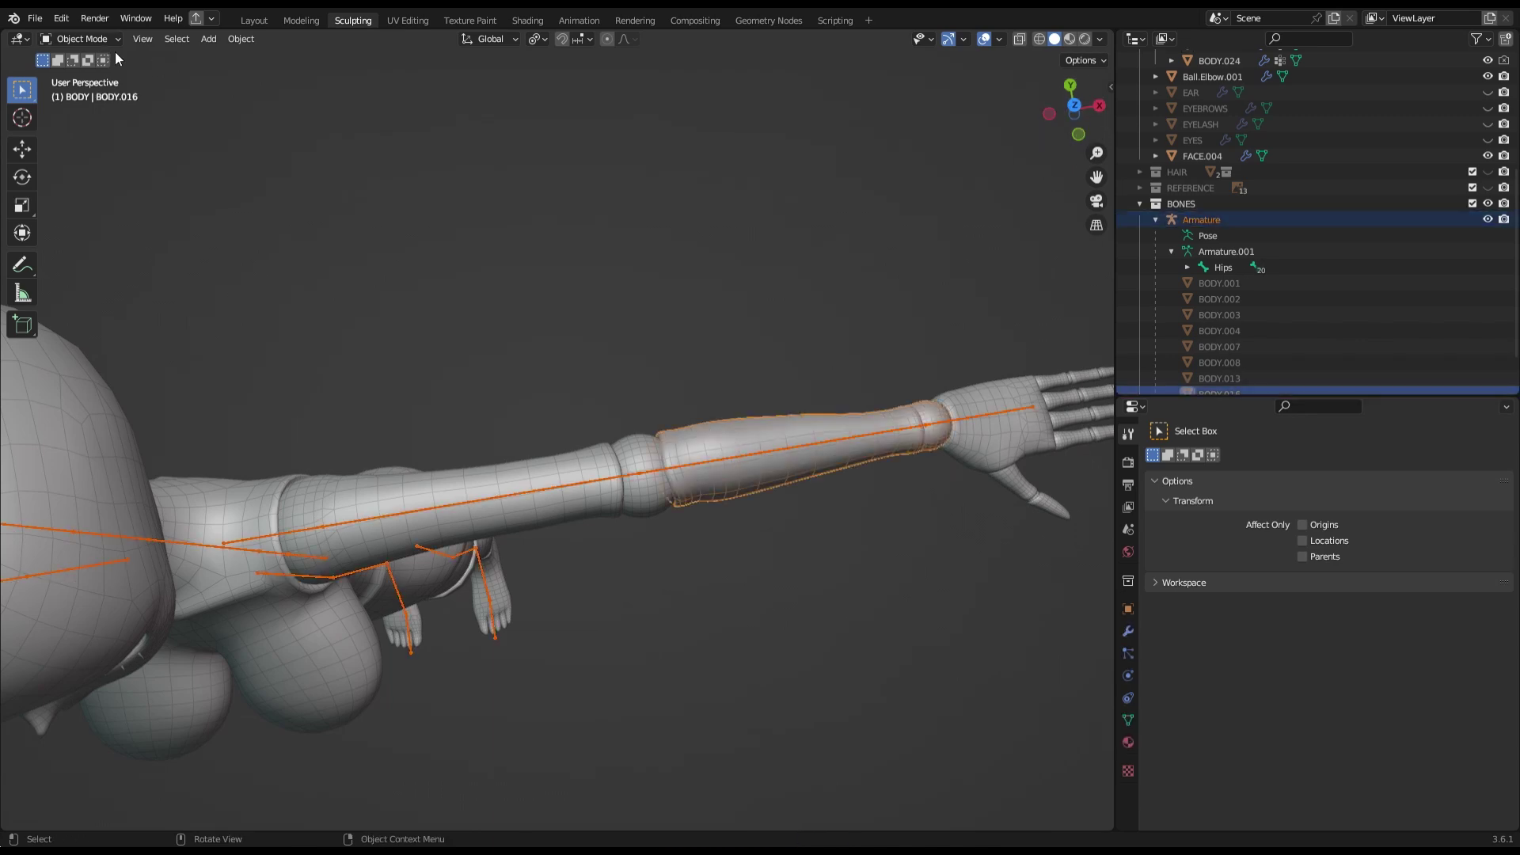
pyautogui.hotkey('ctrl', 'Tab')
pyautogui.press('KP_7')
pyautogui.press('r')
pyautogui.click(815, 495)
pyautogui.moveTo(815, 495)
pyautogui.mouseDown(button='middle')
pyautogui.moveTo(483, 449)
pyautogui.moveTo(502, 599)
pyautogui.moveTo(934, 353)
pyautogui.moveTo(811, 599)
pyautogui.moveTo(1096, 634)
pyautogui.moveTo(652, 492)
pyautogui.moveTo(805, 607)
pyautogui.mouseUp(button='middle')
# Grab-sculpt forearm piece BODY.016 further at the elbow.
pyautogui.hotkey('ctrl', 'Tab')
pyautogui.moveTo(689, 581)
pyautogui.mouseDown(button='middle')
pyautogui.moveTo(669, 515)
pyautogui.moveTo(861, 690)
pyautogui.moveTo(713, 434)
pyautogui.moveTo(827, 631)
pyautogui.moveTo(1011, 608)
pyautogui.mouseUp(button='middle')
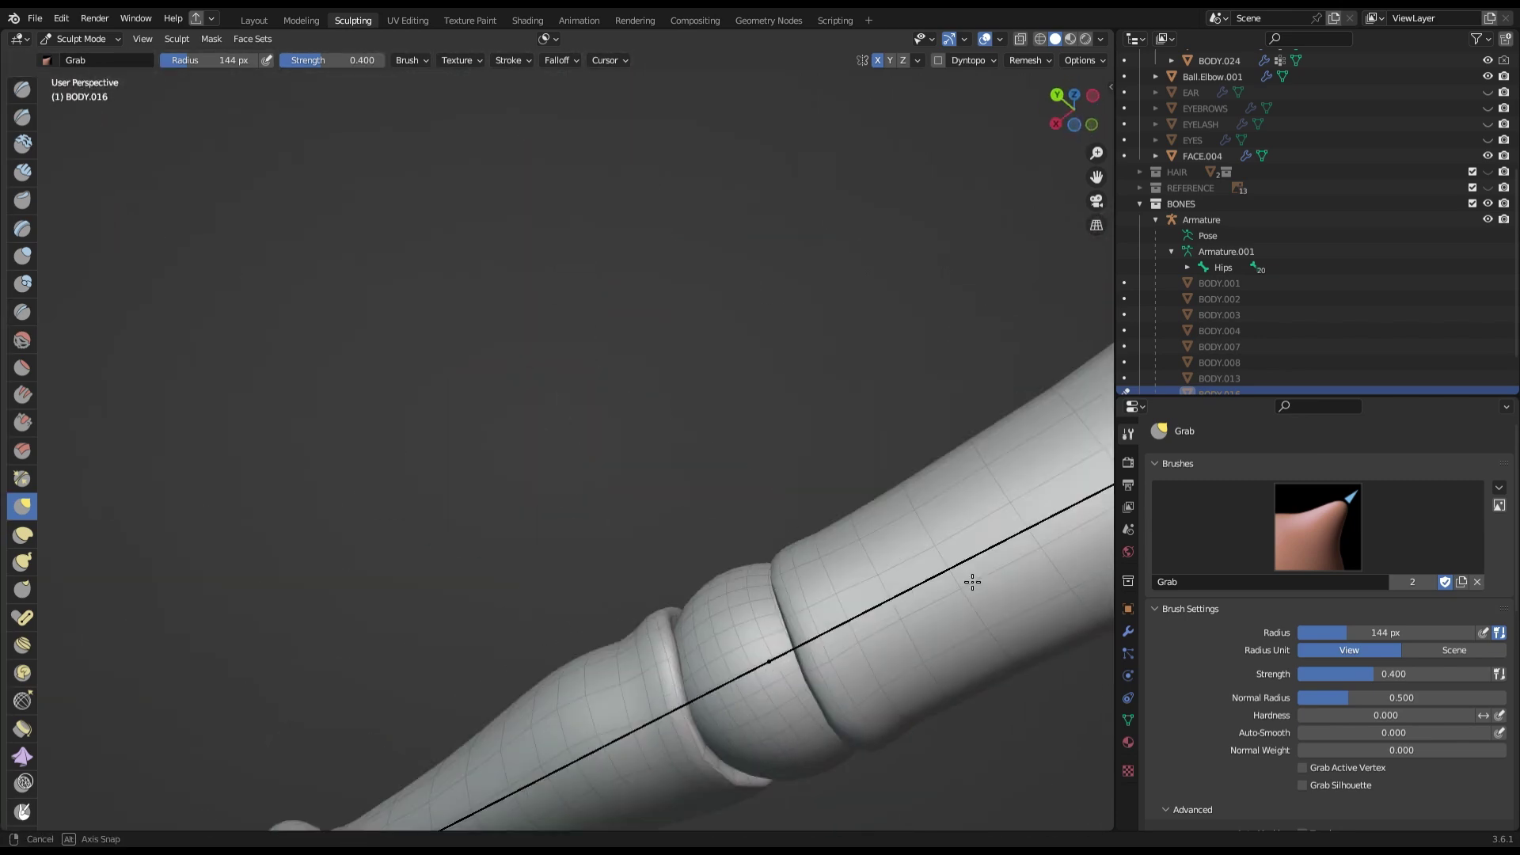
pyautogui.hotkey('ctrl', 's')
# Rotate the hand bone to test the wrist bend.
pyautogui.click(79, 39)
pyautogui.click(73, 68)
pyautogui.click(1093, 106)
pyautogui.press('r')
pyautogui.click(602, 491)
pyautogui.moveTo(602, 491)
pyautogui.mouseDown(button='middle')
pyautogui.moveTo(625, 488)
pyautogui.moveTo(648, 602)
pyautogui.moveTo(464, 620)
pyautogui.moveTo(1063, 132)
pyautogui.mouseUp(button='middle')
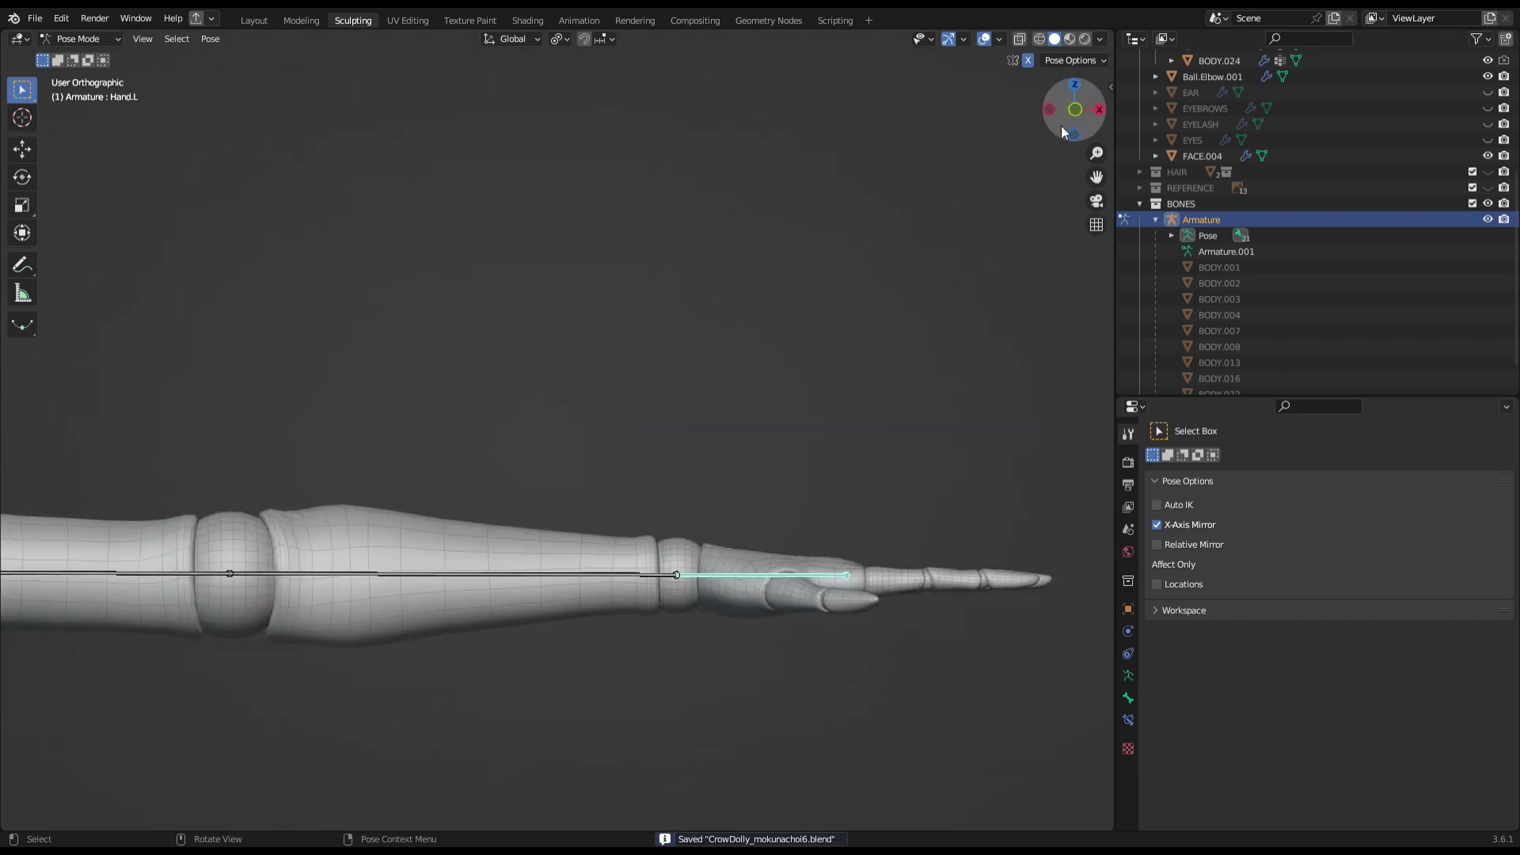
pyautogui.click(756, 504)
pyautogui.moveTo(756, 503); pyautogui.dragTo(569, 486, button='middle')
pyautogui.press('KP_1')
# Put the armature in Edit Mode with Hand.L.001 active.
pyautogui.hotkey('ctrl', 'Tab')
pyautogui.scroll(3, 711, 410)
pyautogui.press('KP_7')
pyautogui.press('Tab')
pyautogui.scroll(2, 760, 475)
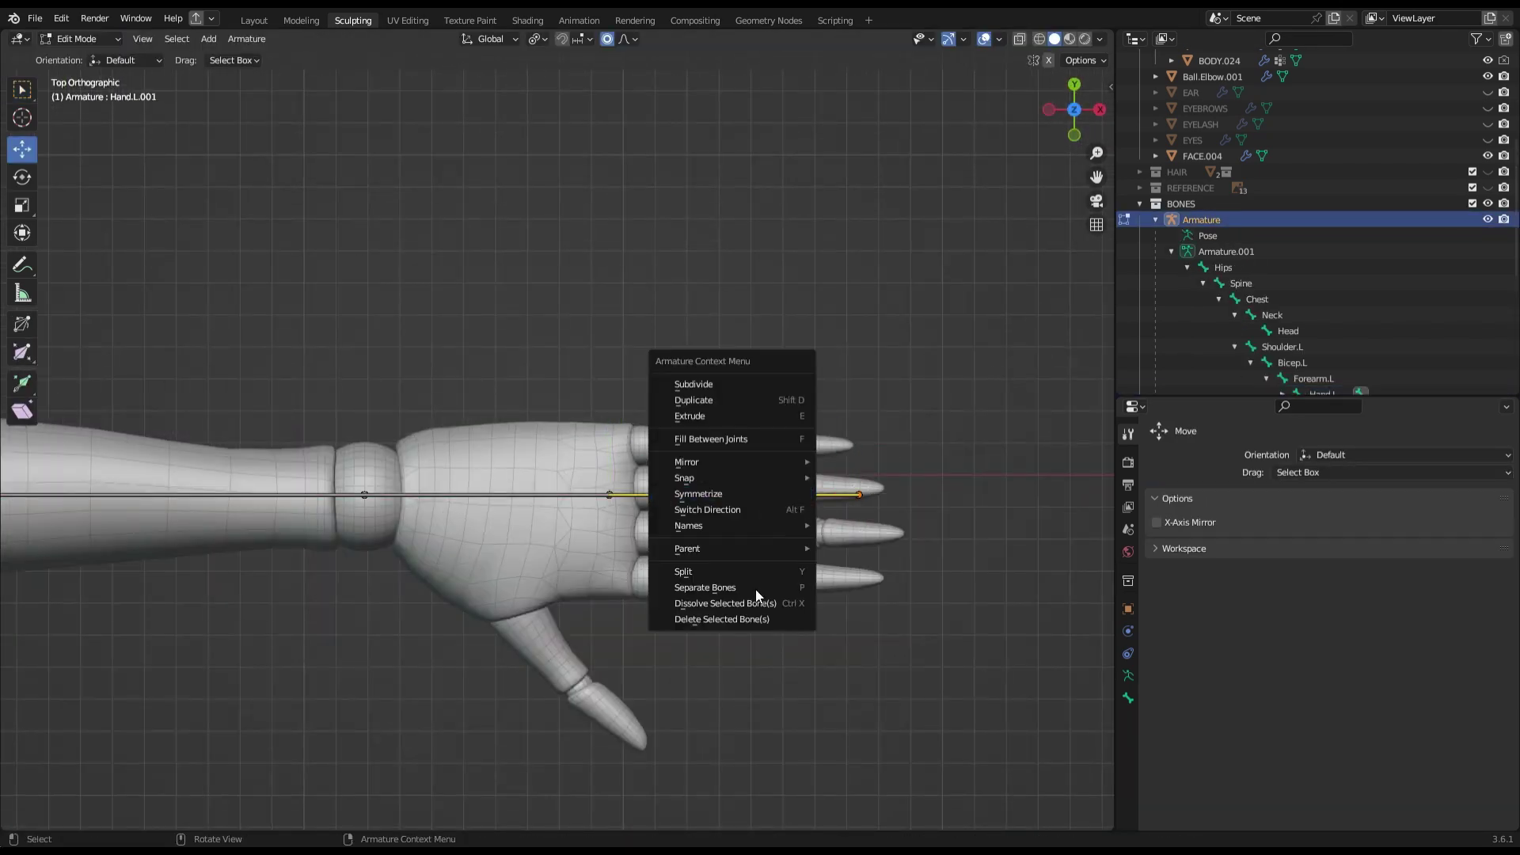
# Subdivide the hand bone into a jointed chain with 2 cuts.
pyautogui.click(705, 587)
pyautogui.rightClick(722, 493)
pyautogui.click(795, 479)
pyautogui.rightClick(795, 479)
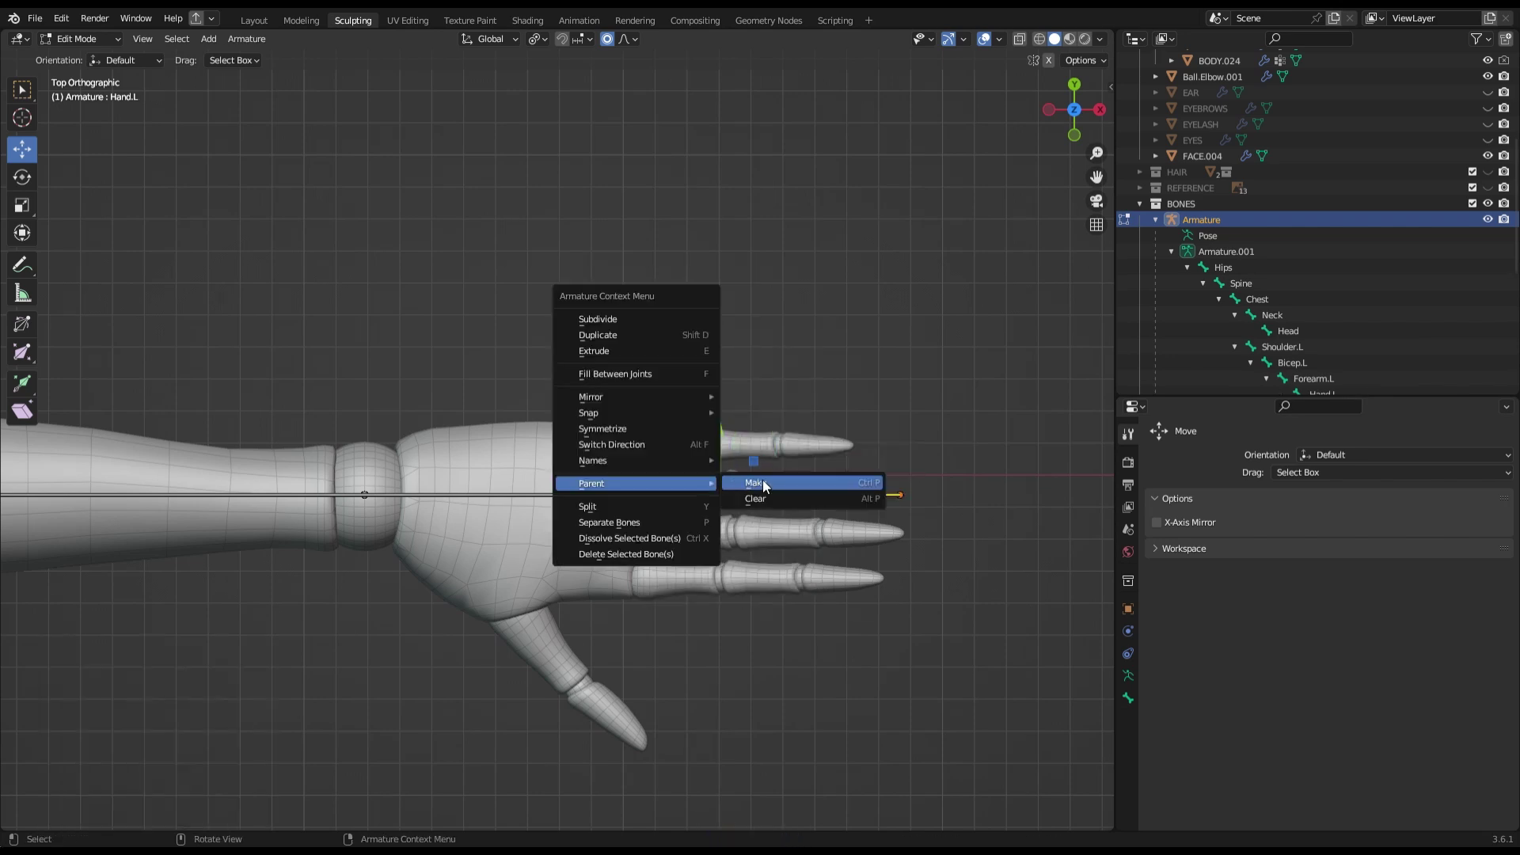
pyautogui.click(744, 325)
pyautogui.scroll(1, 786, 521)
# Select the whole middle-finger bone chain and save the file.
pyautogui.press('h')
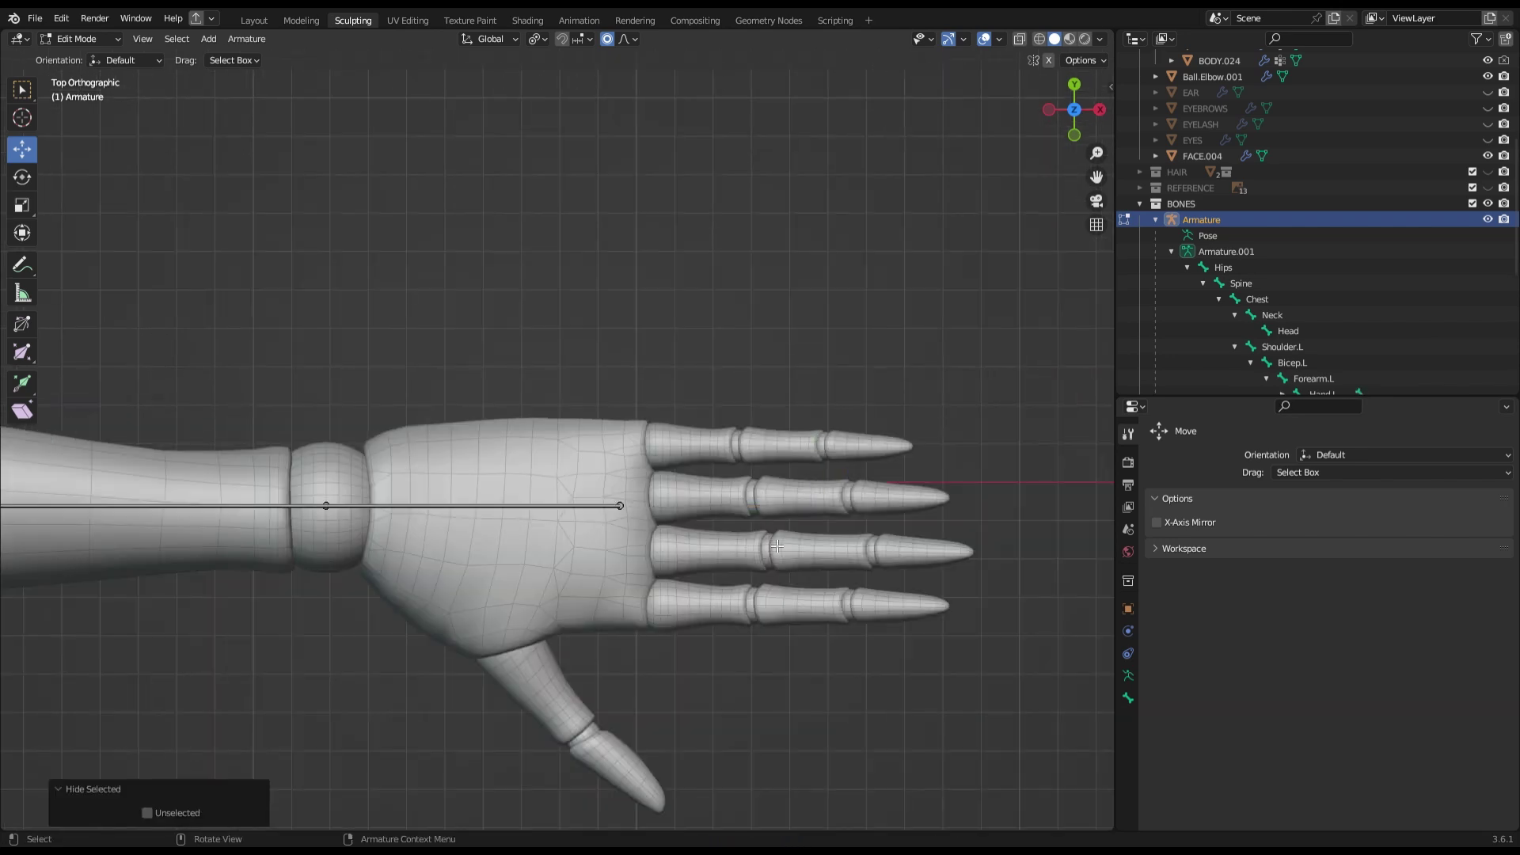
pyautogui.click(764, 572)
pyautogui.scroll(2, 736, 559)
pyautogui.click(712, 545)
pyautogui.hotkey('ctrl', 'l')
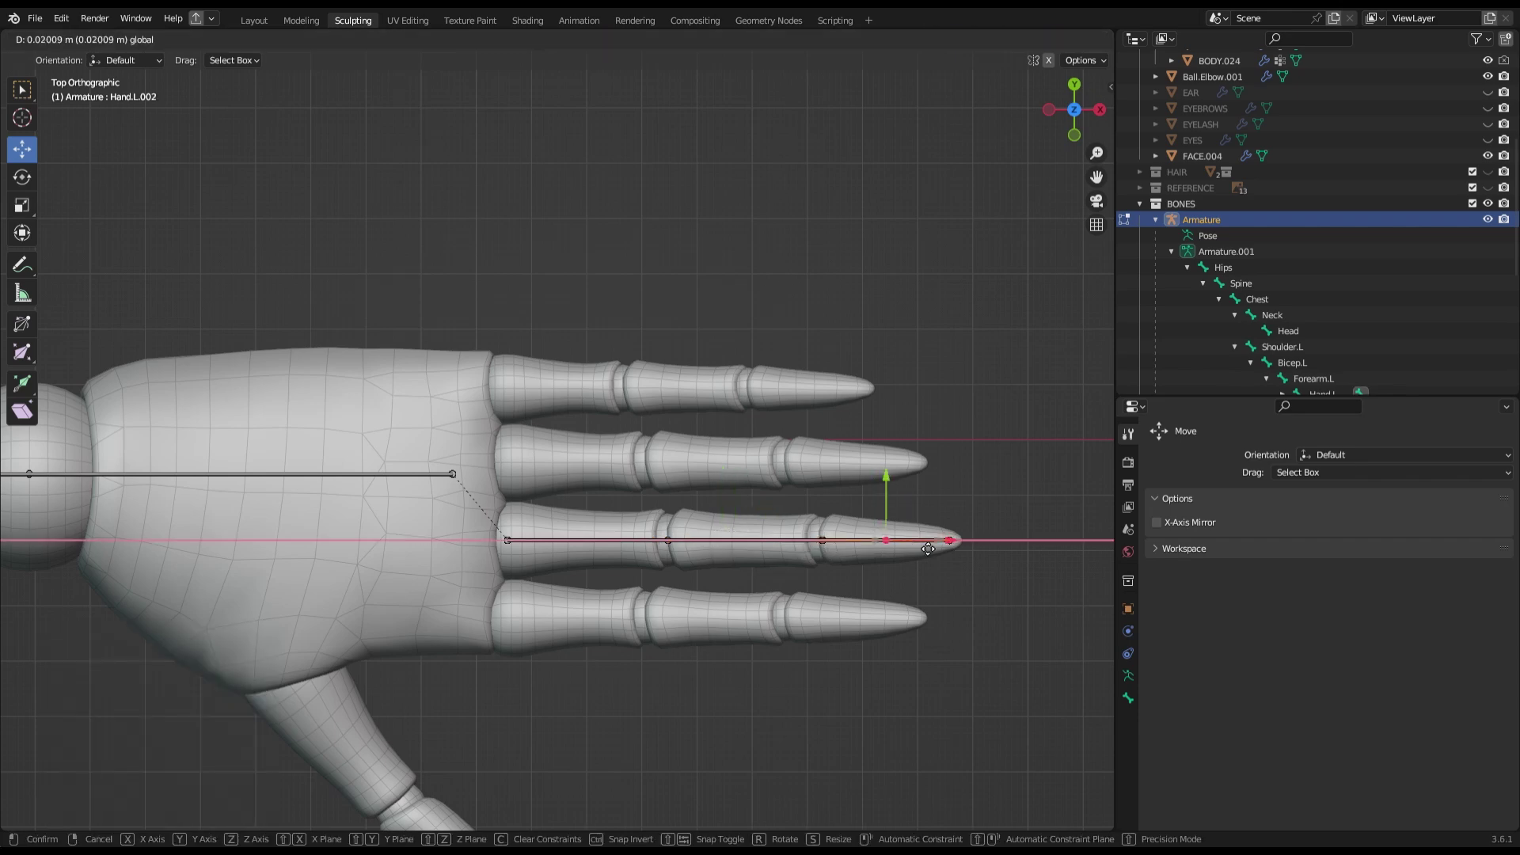
pyautogui.scroll(-4, 1009, 581)
pyautogui.scroll(4, 717, 443)
pyautogui.hotkey('ctrl', 's')
# Duplicate the finger chain and shift copies along X and Y onto neighbouring fingers.
pyautogui.hotkey('shift', 'd')
pyautogui.press('y')
pyautogui.press('x')
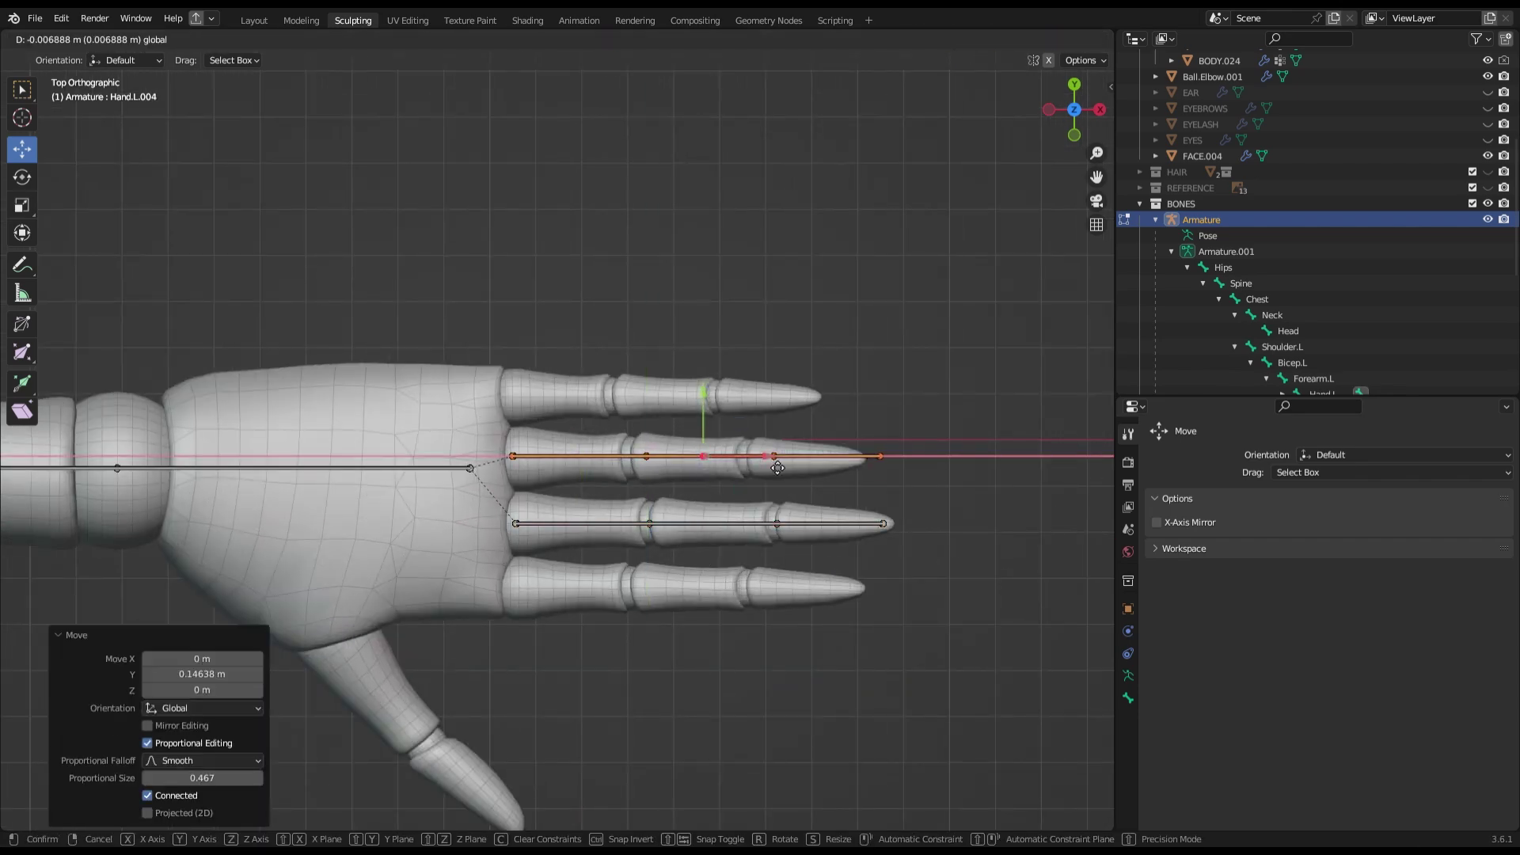
pyautogui.click(745, 447)
pyautogui.press('g')
pyautogui.press('x')
pyautogui.click(848, 467)
# Place another chain copy on the top finger and pull its tip back to the fingertip.
pyautogui.hotkey('shift', 'd')
pyautogui.press('y')
pyautogui.click(696, 333)
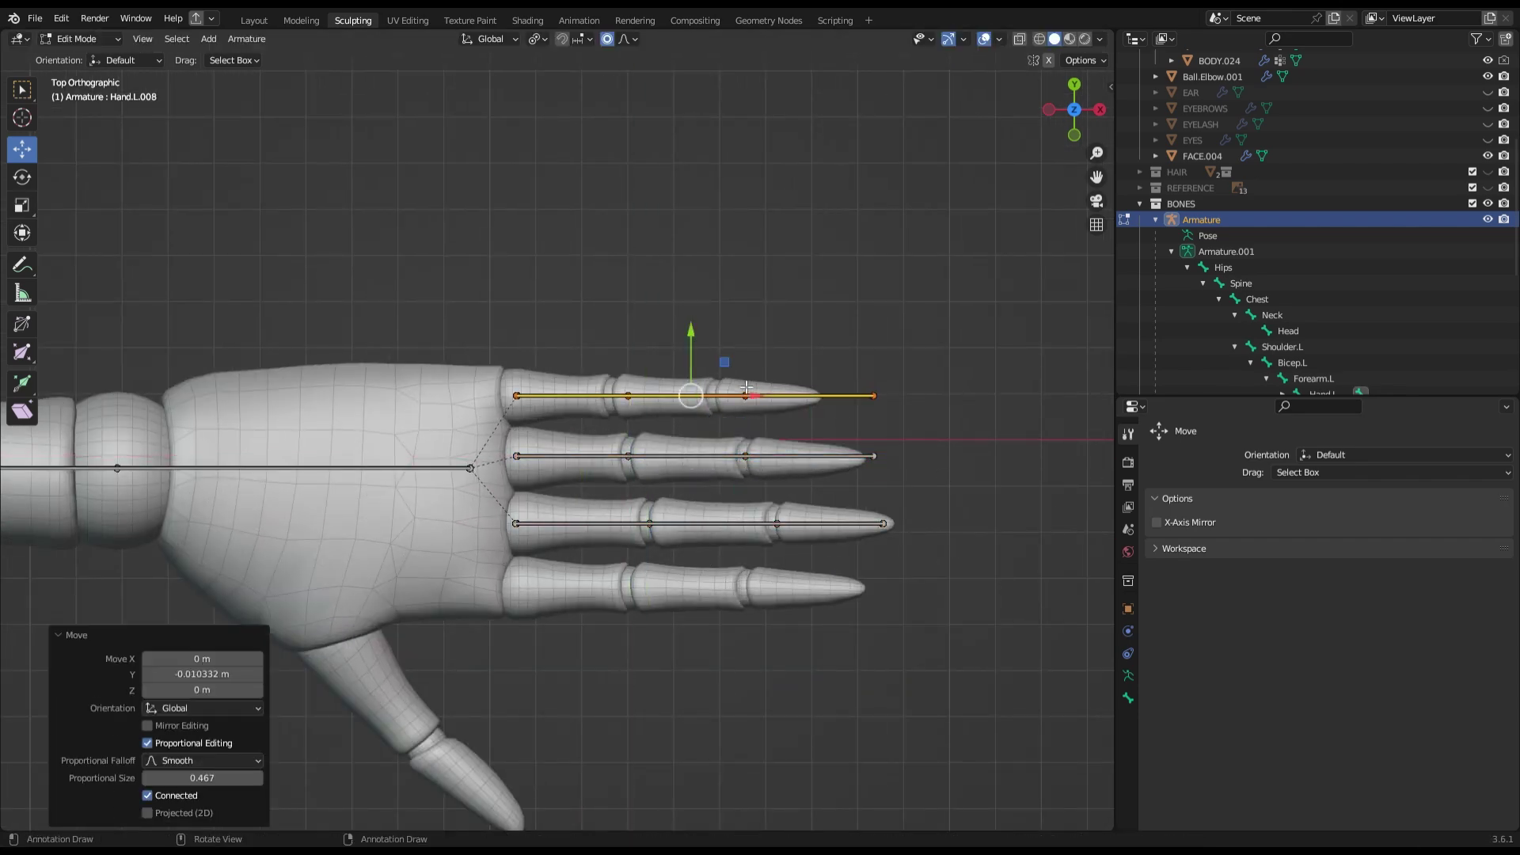
pyautogui.click(865, 399)
pyautogui.moveTo(865, 399); pyautogui.dragTo(822, 398)
# Place a chain copy on the bottom finger and adjust its tip bone length.
pyautogui.hotkey('shift', 'd')
pyautogui.press('y')
pyautogui.click(657, 590)
pyautogui.moveTo(795, 588); pyautogui.dragTo(811, 600)
pyautogui.keyDown('shift'); pyautogui.moveTo(812, 599); pyautogui.dragTo(997, 536, button='middle'); pyautogui.keyUp('shift')
# Duplicate a bone to the thumb base, extrude one down the thumb, and save.
pyautogui.click(760, 523)
pyautogui.hotkey('shift', 'd')
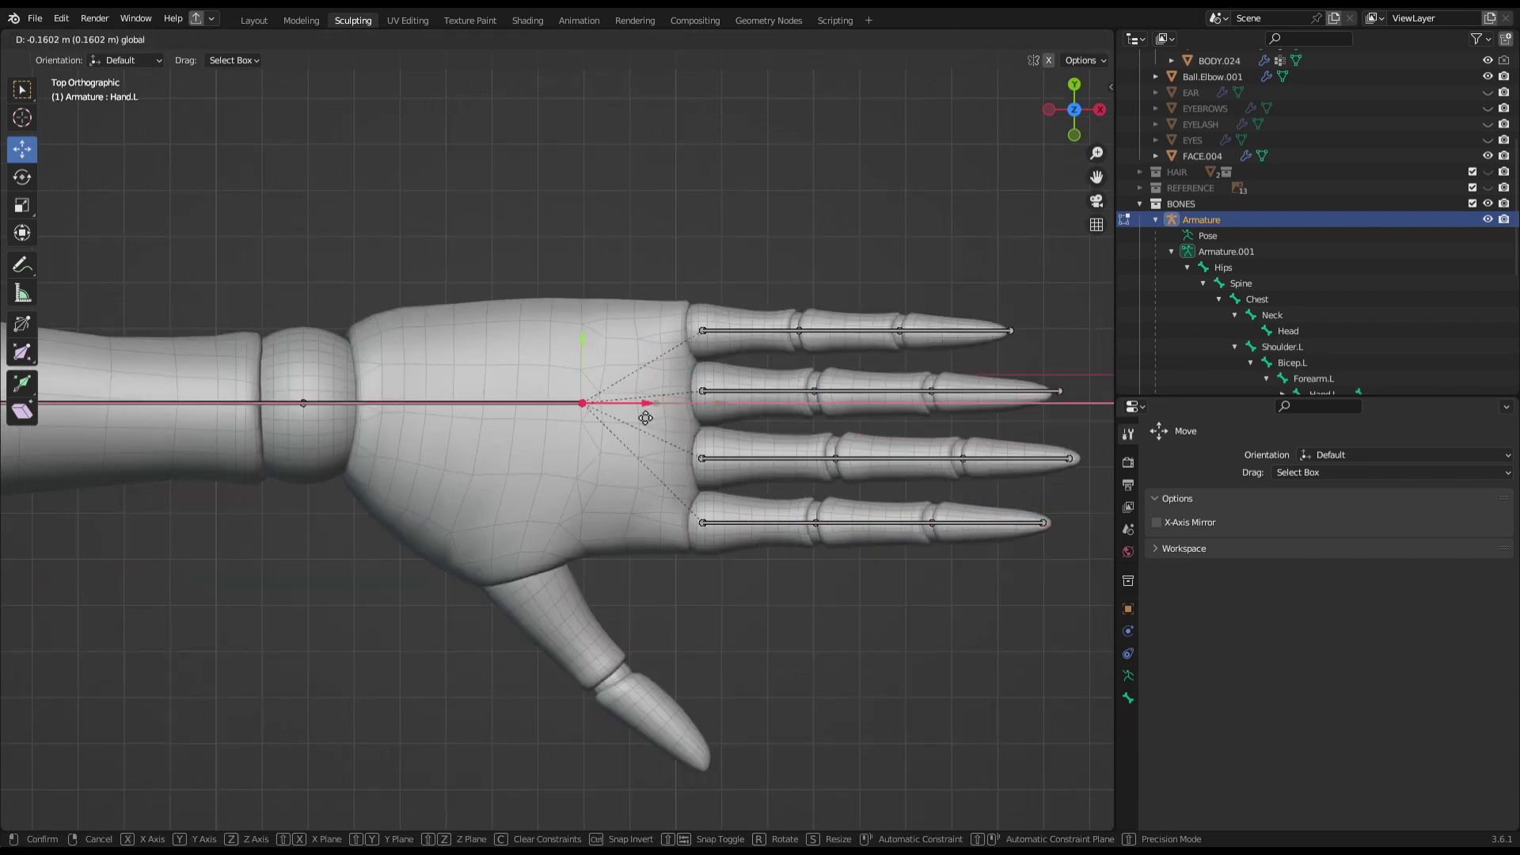
pyautogui.click(539, 584)
pyautogui.press('e')
pyautogui.click(610, 696)
pyautogui.scroll(-3, 611, 696)
pyautogui.hotkey('ctrl', 's')
# Rename the thumb bones in the Outliner as the Thumb.L chain.
pyautogui.scroll(-5, 1233, 333)
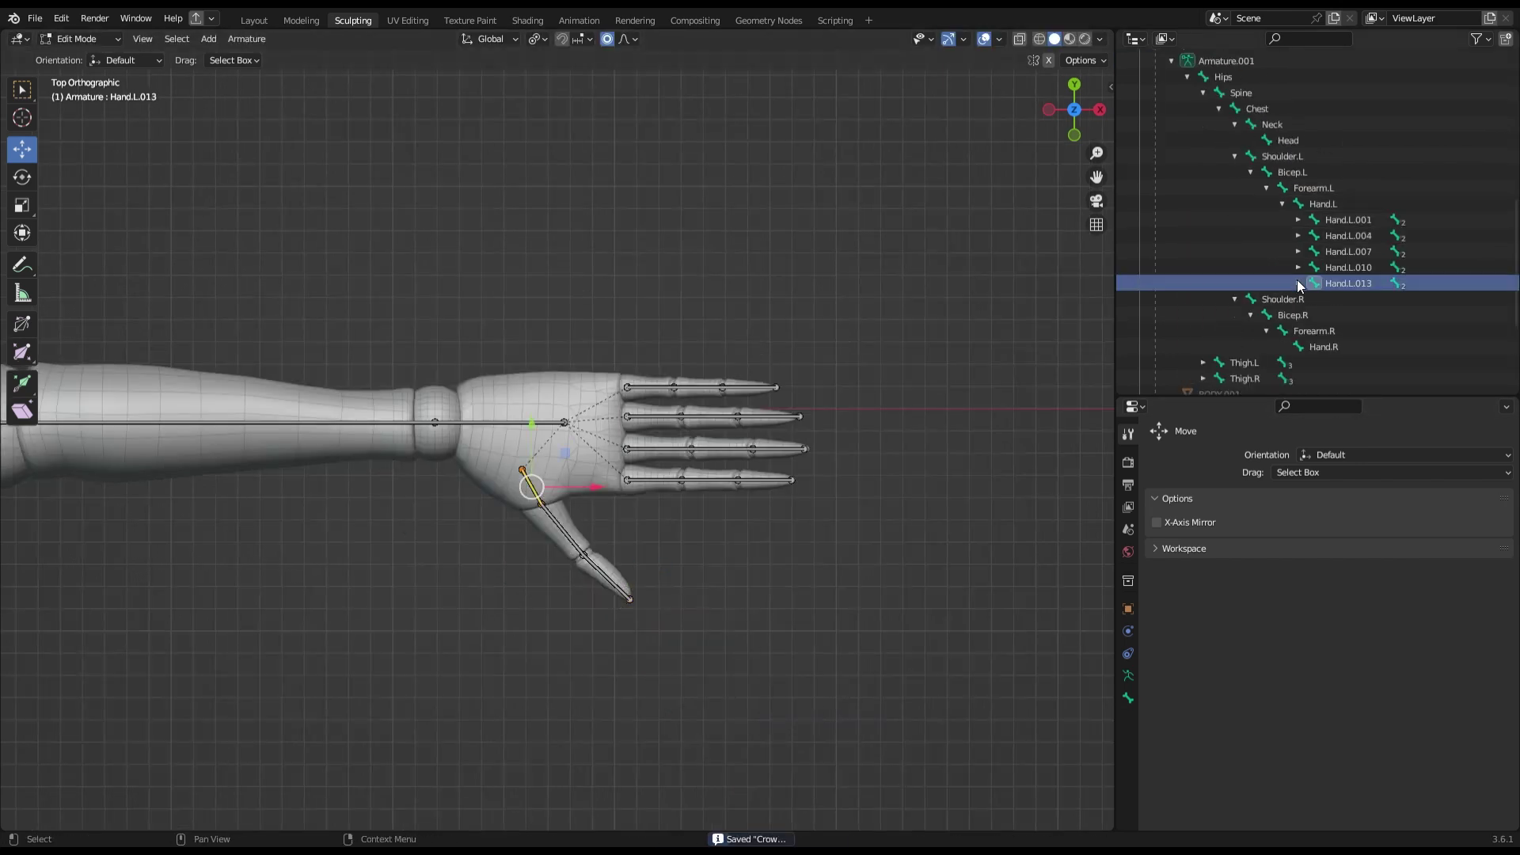
pyautogui.scroll(-5, 1240, 301)
pyautogui.doubleClick(1354, 249)
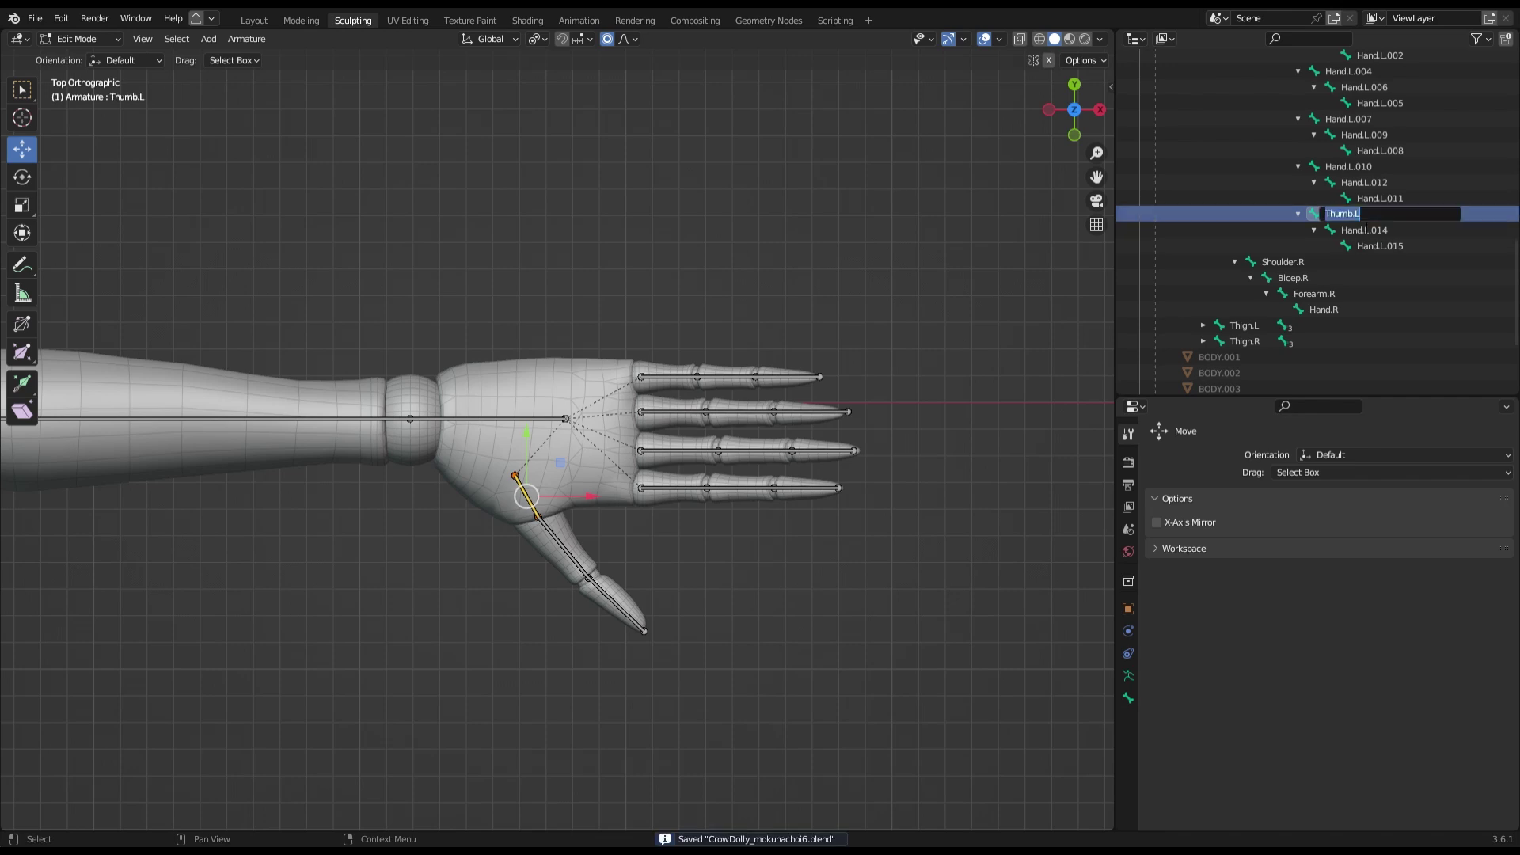
pyautogui.click(1370, 230)
pyautogui.scroll(-1, 1370, 232)
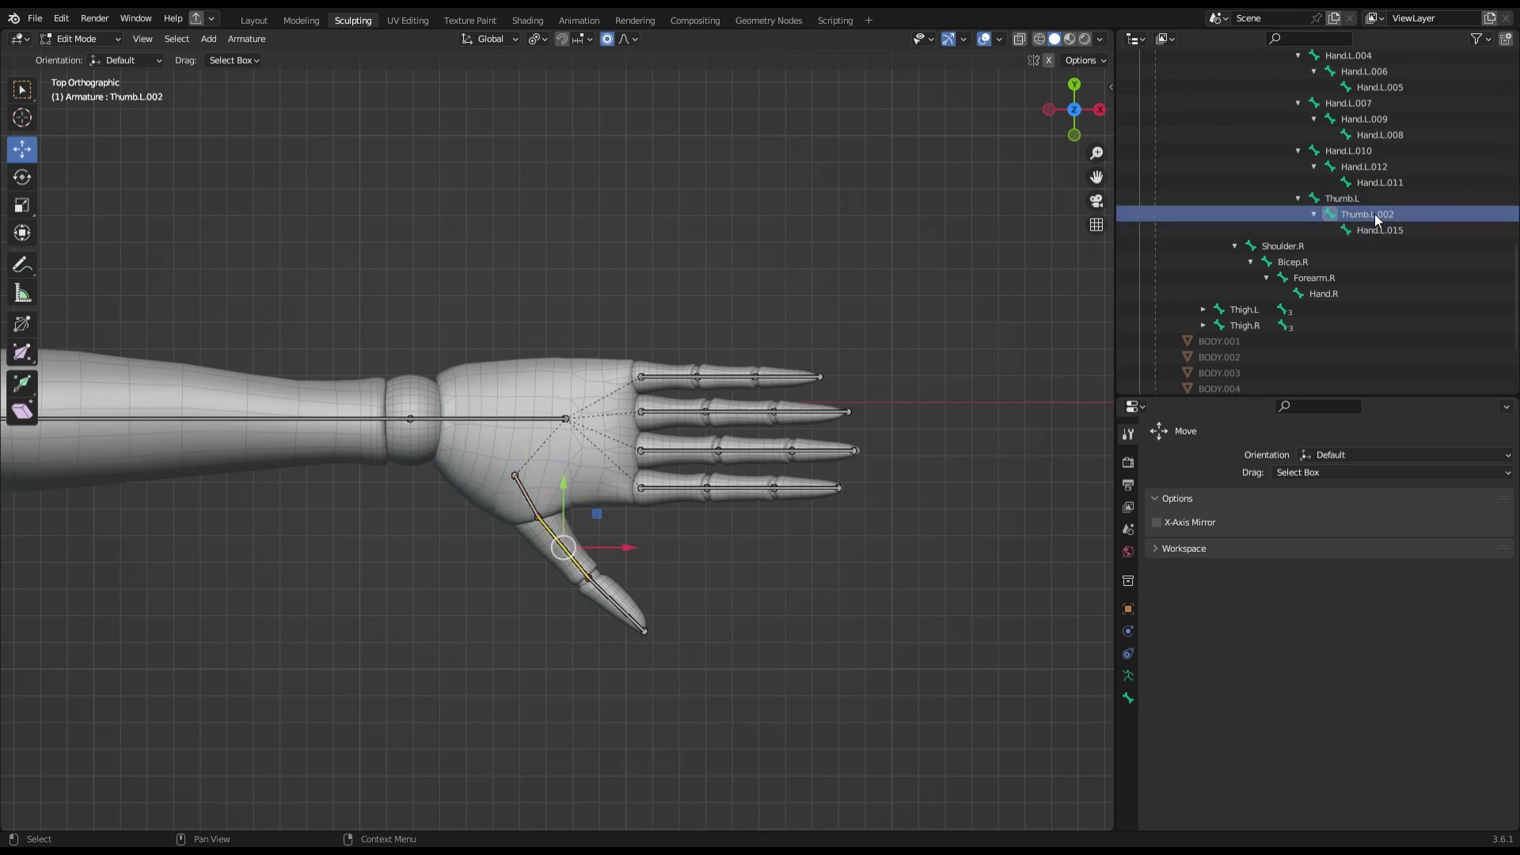
pyautogui.scroll(1, 1380, 204)
pyautogui.doubleClick(1386, 213)
pyautogui.write('.0')
# Rename the remaining finger chains Index.L, Middle.L, Ring.L and Pinky.L.
pyautogui.doubleClick(1349, 134)
pyautogui.scroll(5, 1355, 128)
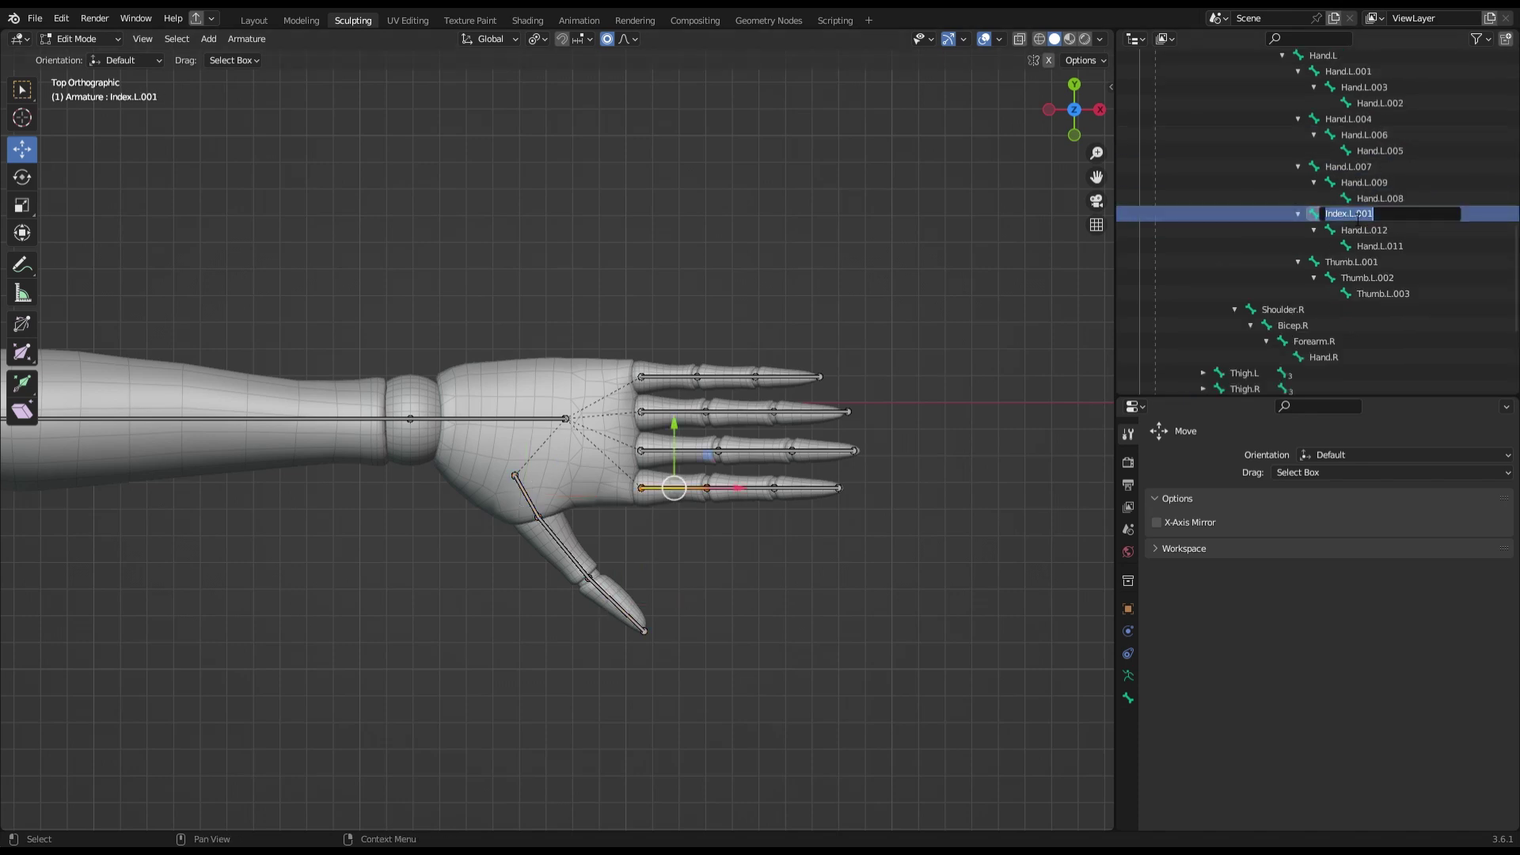
pyautogui.press('Return')
pyautogui.doubleClick(1348, 135)
pyautogui.scroll(5, 1349, 134)
pyautogui.write('Middle')
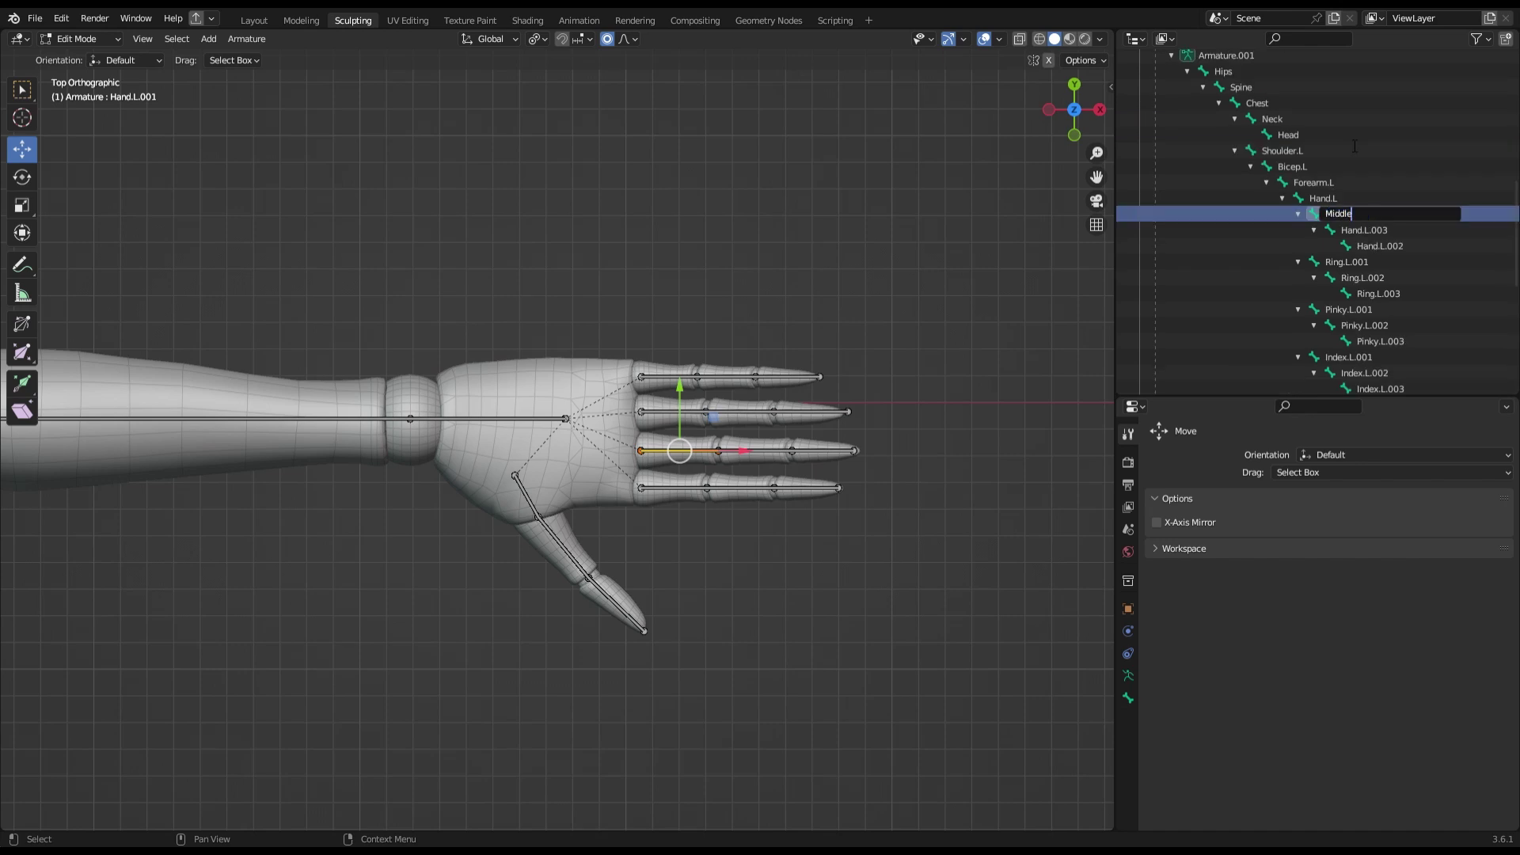
pyautogui.rightClick(823, 459)
pyautogui.click(837, 578)
# Box-select the whole middle finger chain and rotate it on Z to follow the finger.
pyautogui.scroll(5, 671, 426)
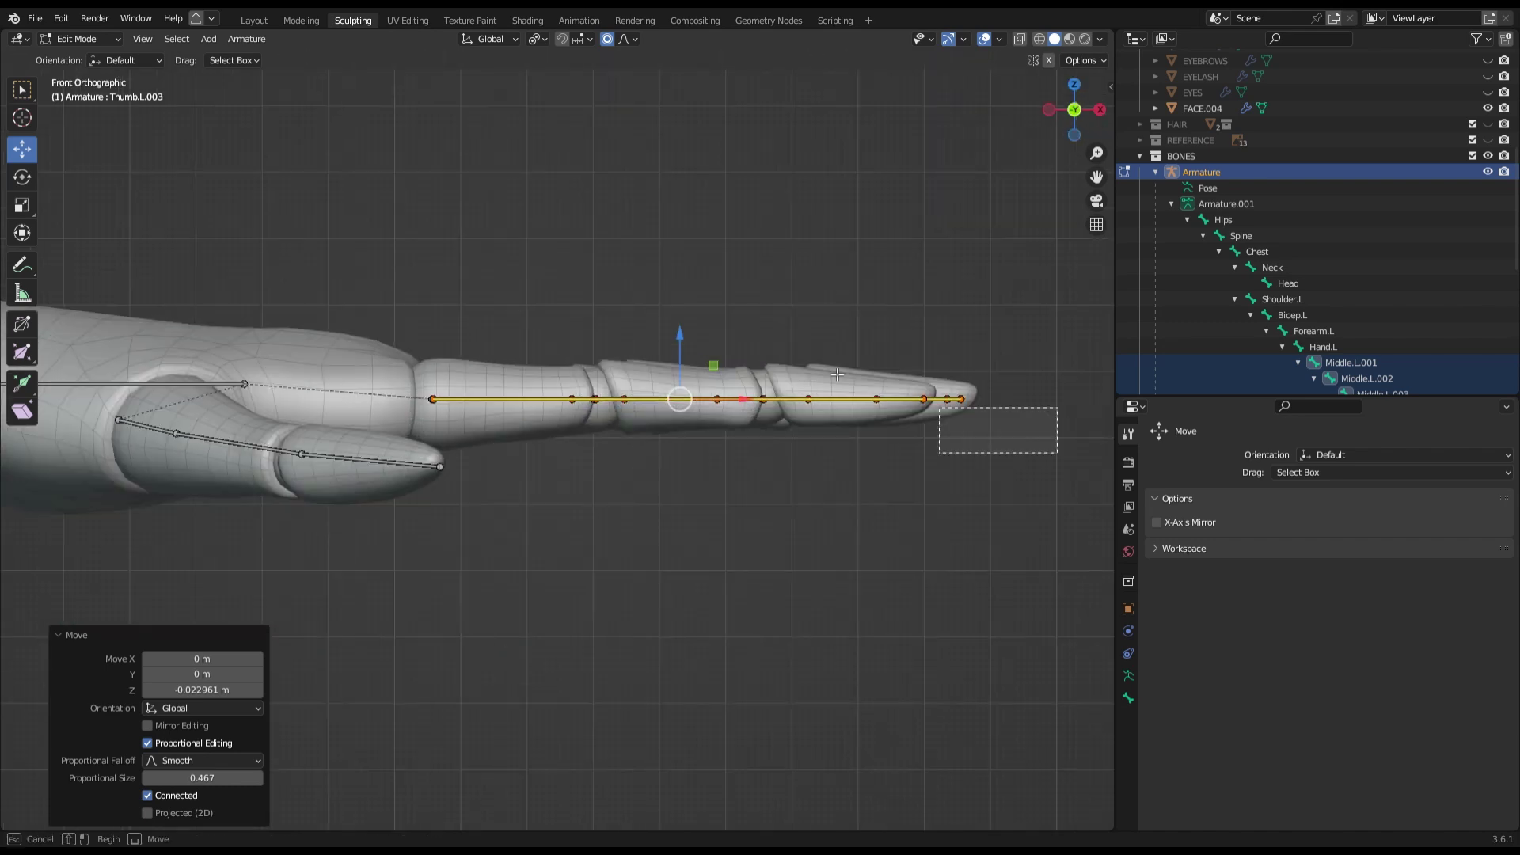
pyautogui.moveTo(971, 448); pyautogui.dragTo(854, 366)
pyautogui.press('l')
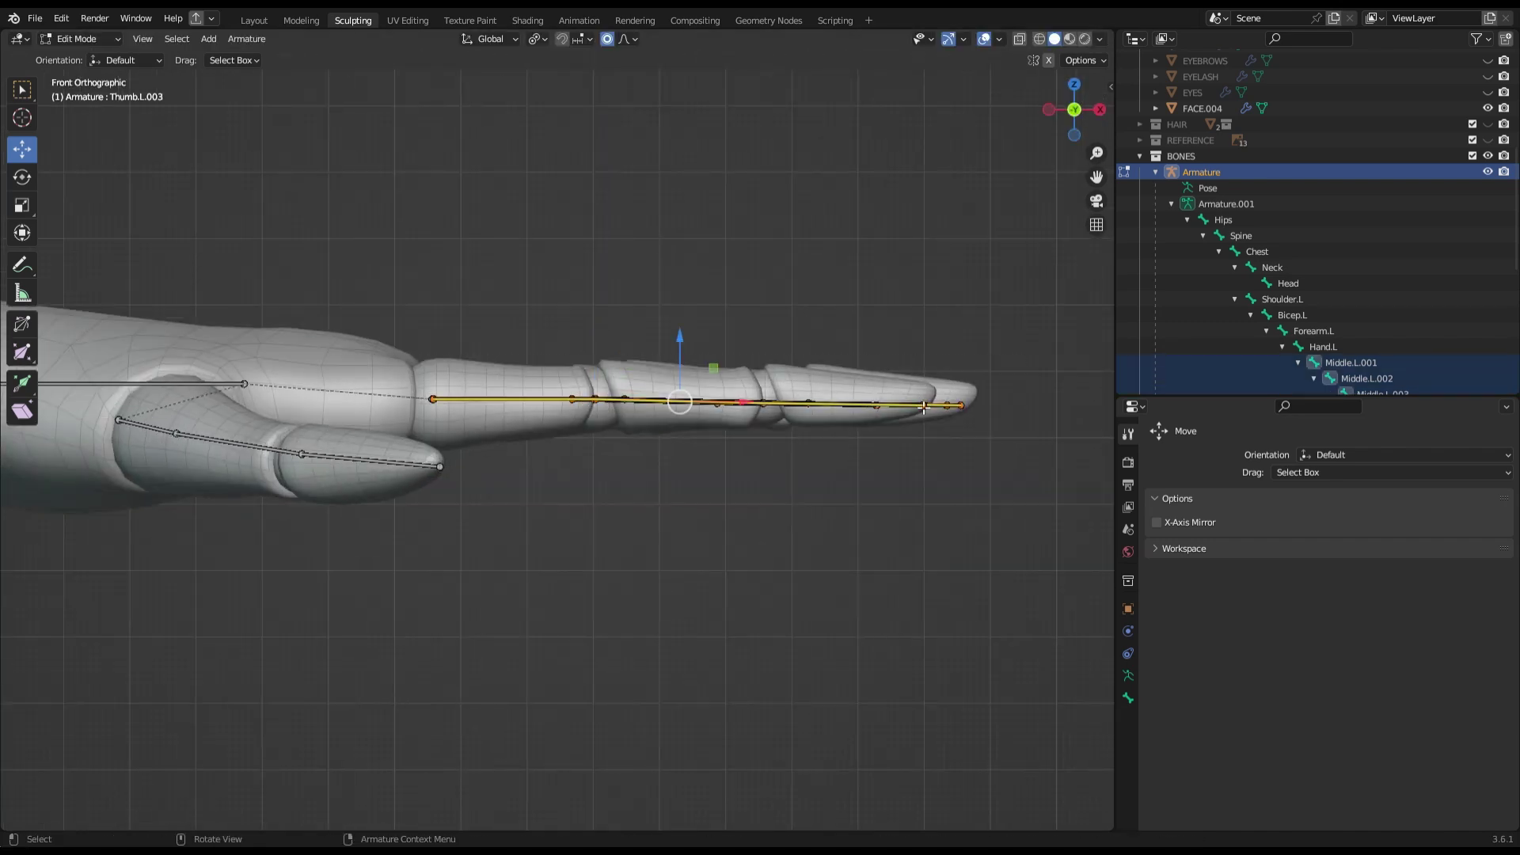
pyautogui.click(555, 100)
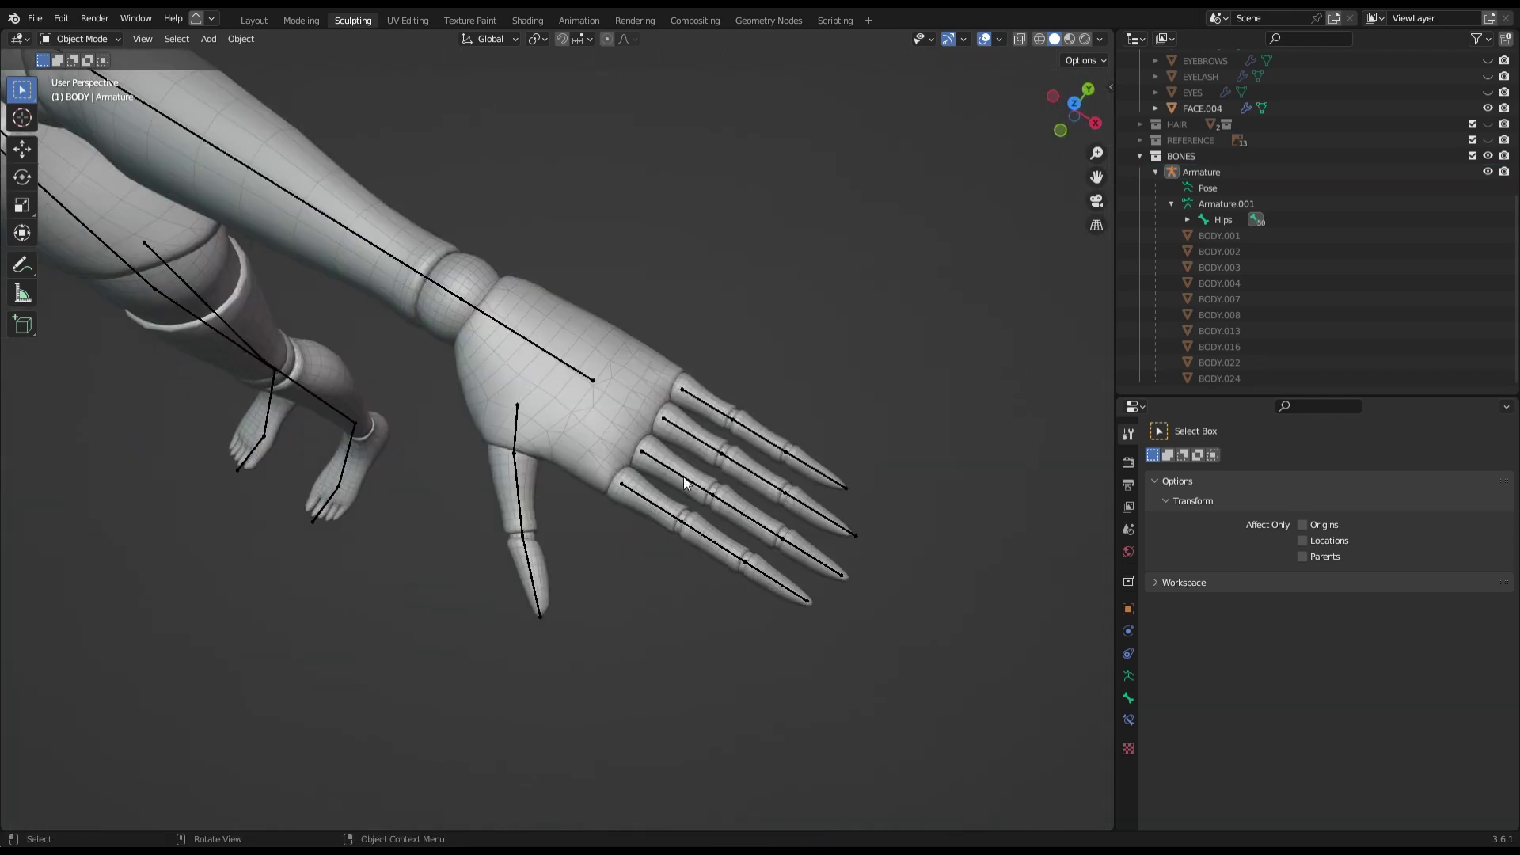
pyautogui.click(682, 477)
pyautogui.moveTo(682, 477)
pyautogui.mouseDown(button='middle')
pyautogui.moveTo(562, 345)
pyautogui.moveTo(625, 430)
pyautogui.mouseUp(button='middle')
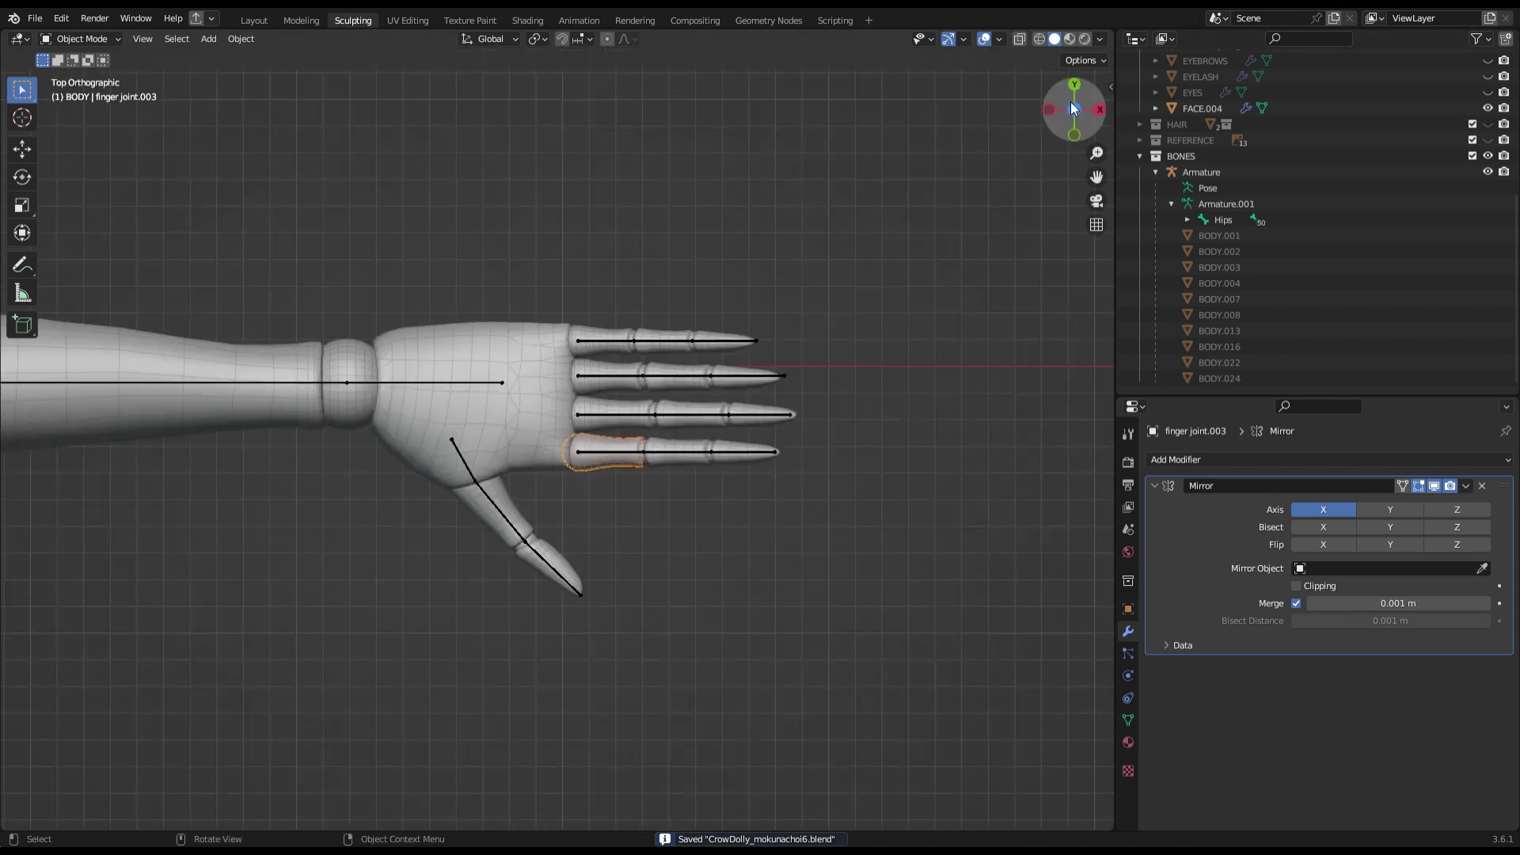
# Frame the hand from the front and select the finger joint pieces.
pyautogui.press('KP_1')
pyautogui.hotkey('shift', 'c')
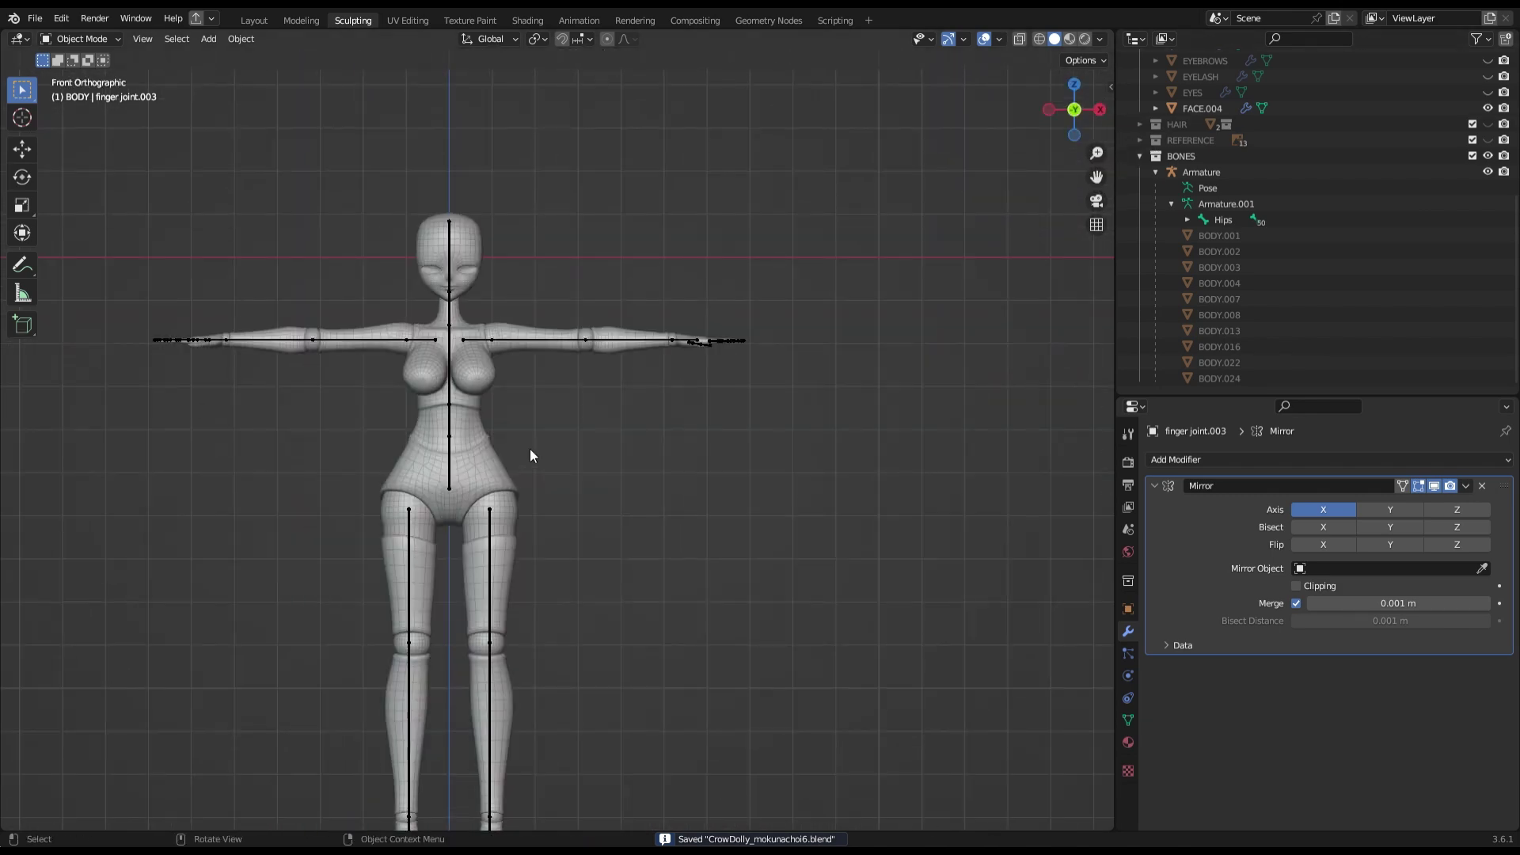
pyautogui.press('KP_Decimal')
pyautogui.moveTo(952, 341); pyautogui.dragTo(449, 526, button='middle')
pyautogui.click(520, 481)
pyautogui.scroll(3, 520, 481)
pyautogui.click(525, 558)
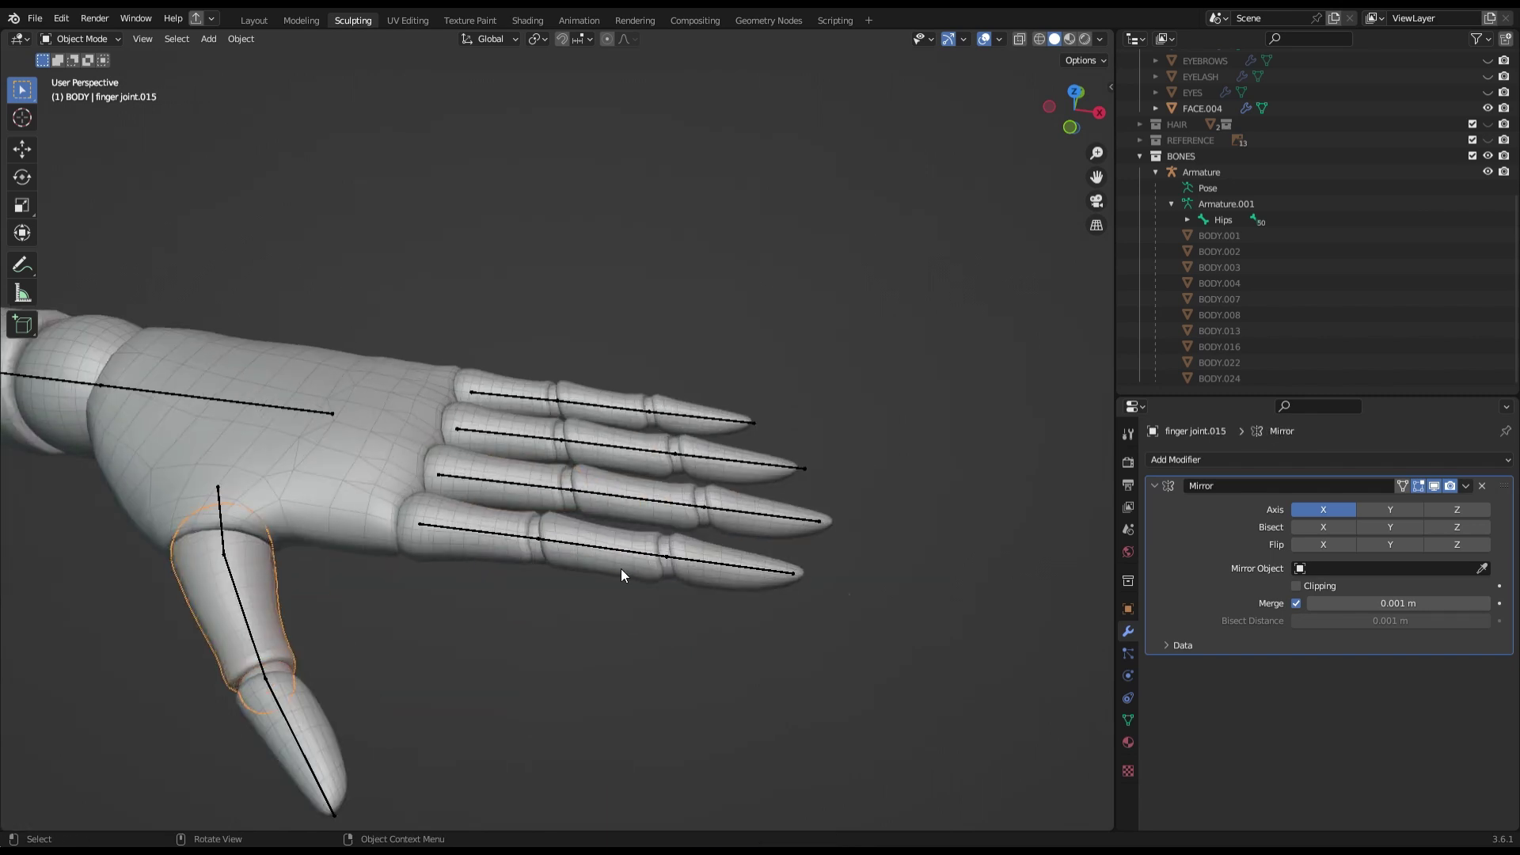
pyautogui.click(910, 552)
# Select further finger pieces, save, and add the armature to the selection.
pyautogui.rightClick(825, 558)
pyautogui.rightClick(823, 509)
pyautogui.click(662, 625)
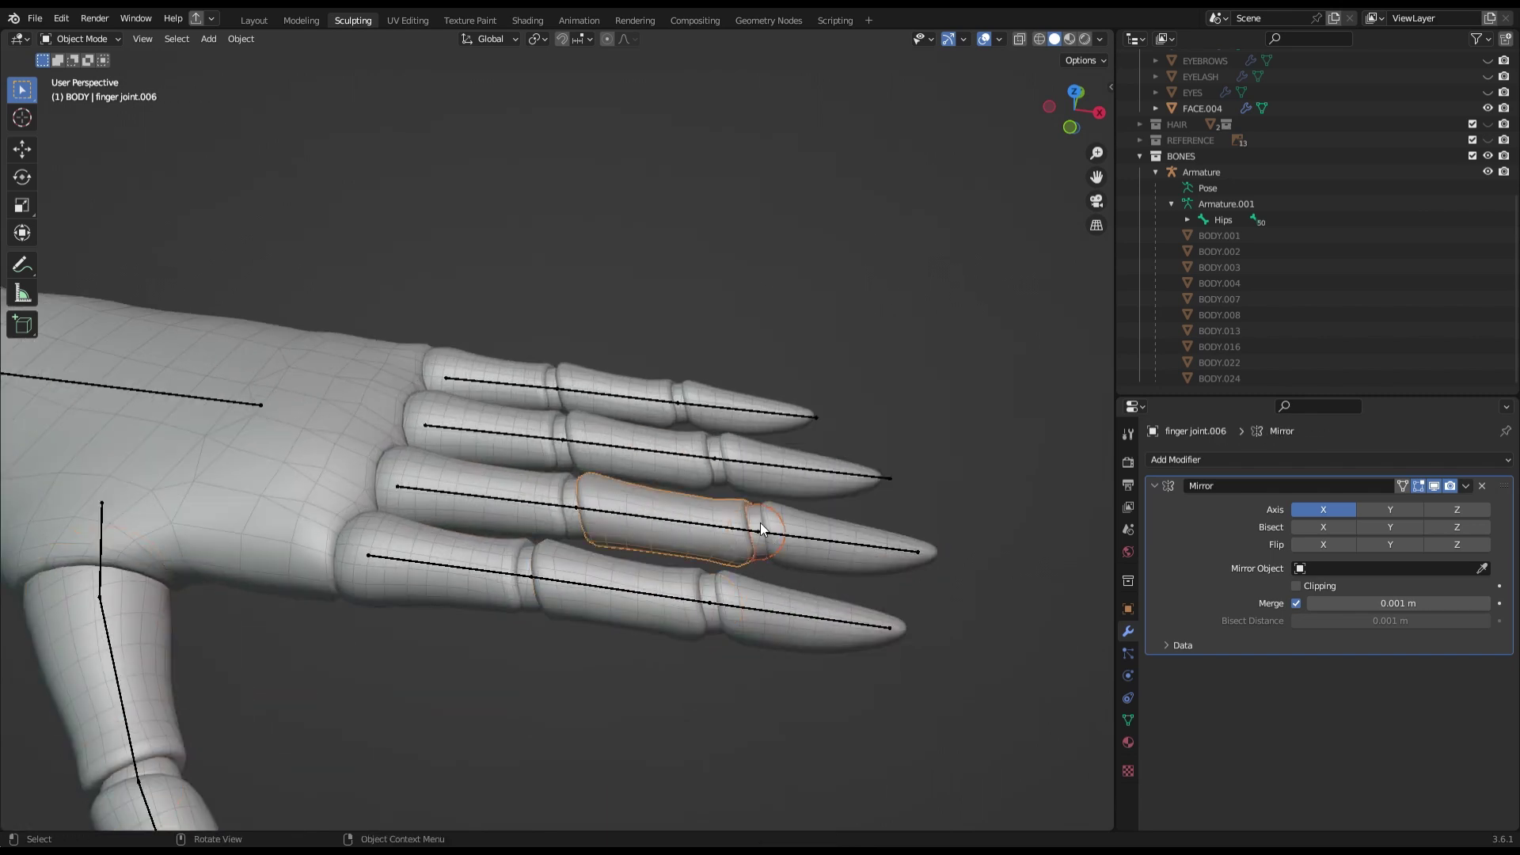
pyautogui.click(507, 369)
pyautogui.hotkey('ctrl', 's')
pyautogui.moveTo(506, 369)
pyautogui.mouseDown(button='middle')
pyautogui.moveTo(551, 516)
pyautogui.moveTo(635, 488)
pyautogui.mouseUp(button='middle')
pyautogui.keyDown('shift'); pyautogui.click(551, 516); pyautogui.keyUp('shift')
# Parent all finger pieces to the armature with Armature Deform, viewed from Top.
pyautogui.click(81, 38)
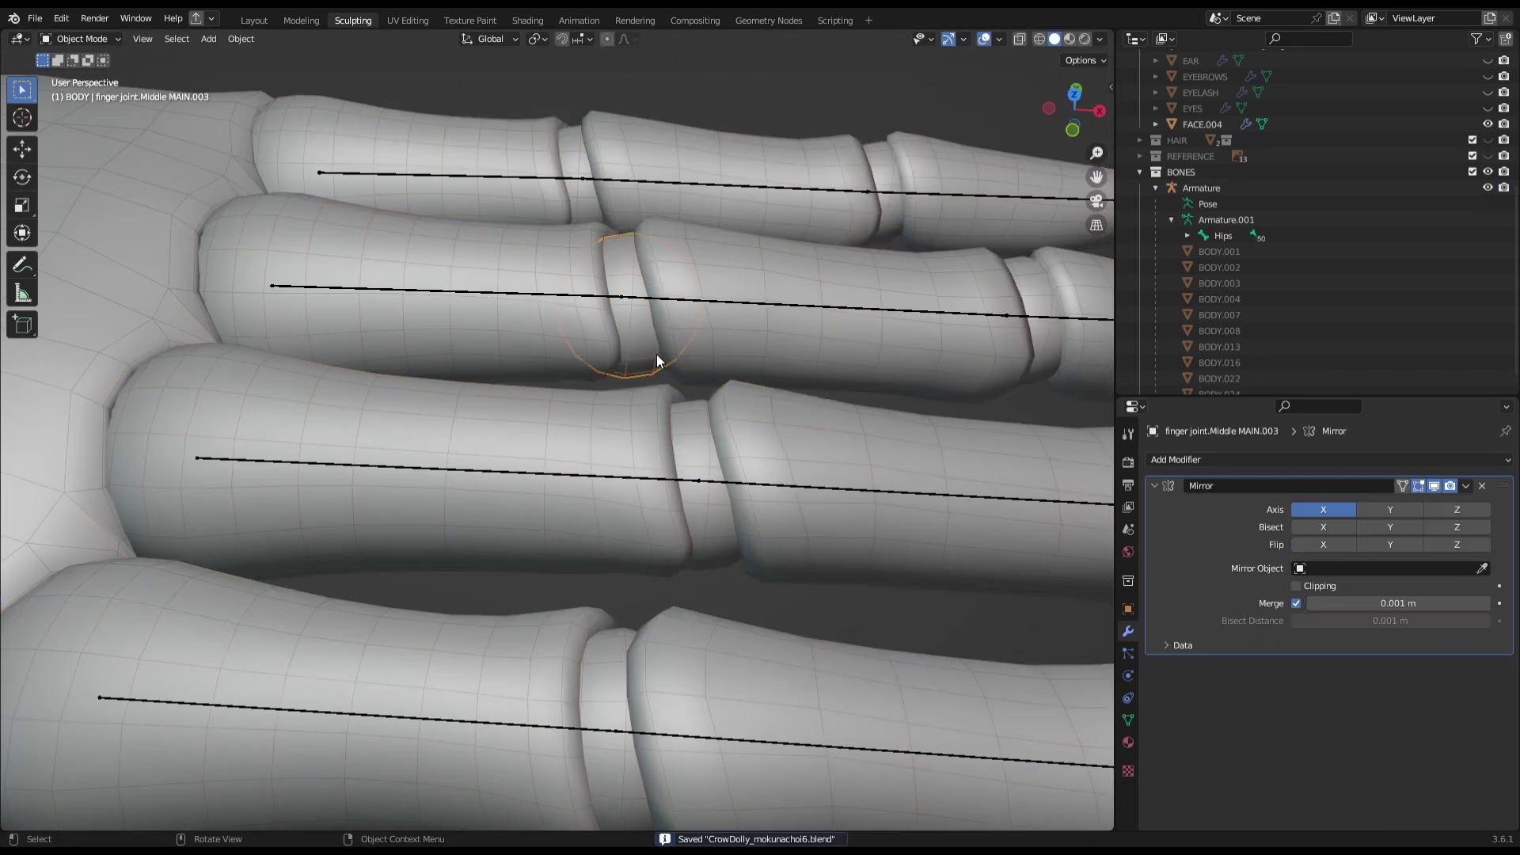
pyautogui.scroll(-5, 657, 360)
pyautogui.click(614, 388)
pyautogui.moveTo(615, 388); pyautogui.dragTo(615, 363, button='middle')
pyautogui.rightClick(701, 244)
pyautogui.click(701, 242)
pyautogui.click(1075, 94)
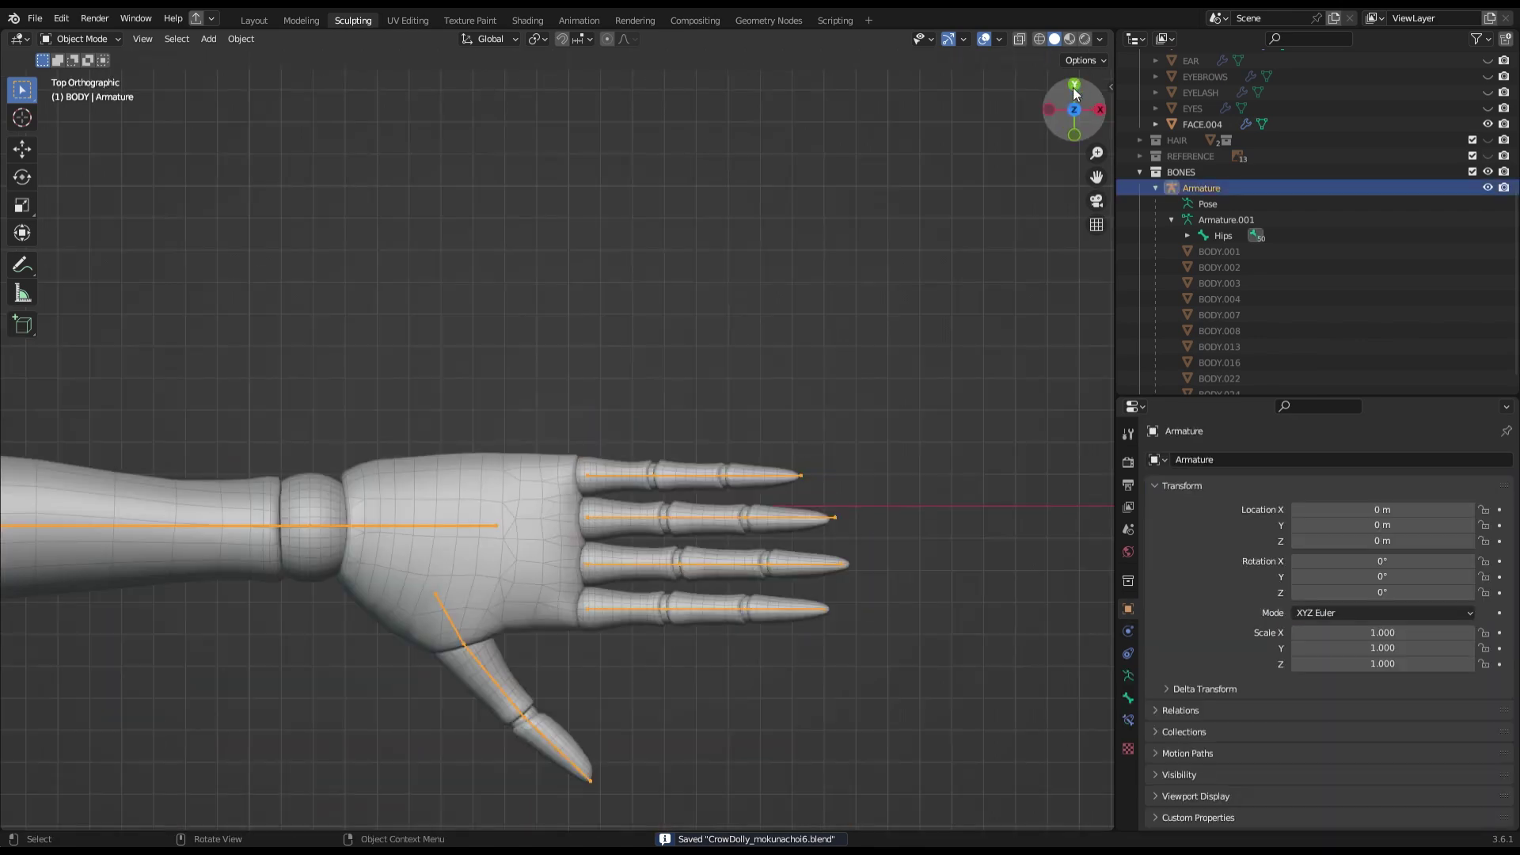
pyautogui.press('l')
pyautogui.rightClick(493, 781)
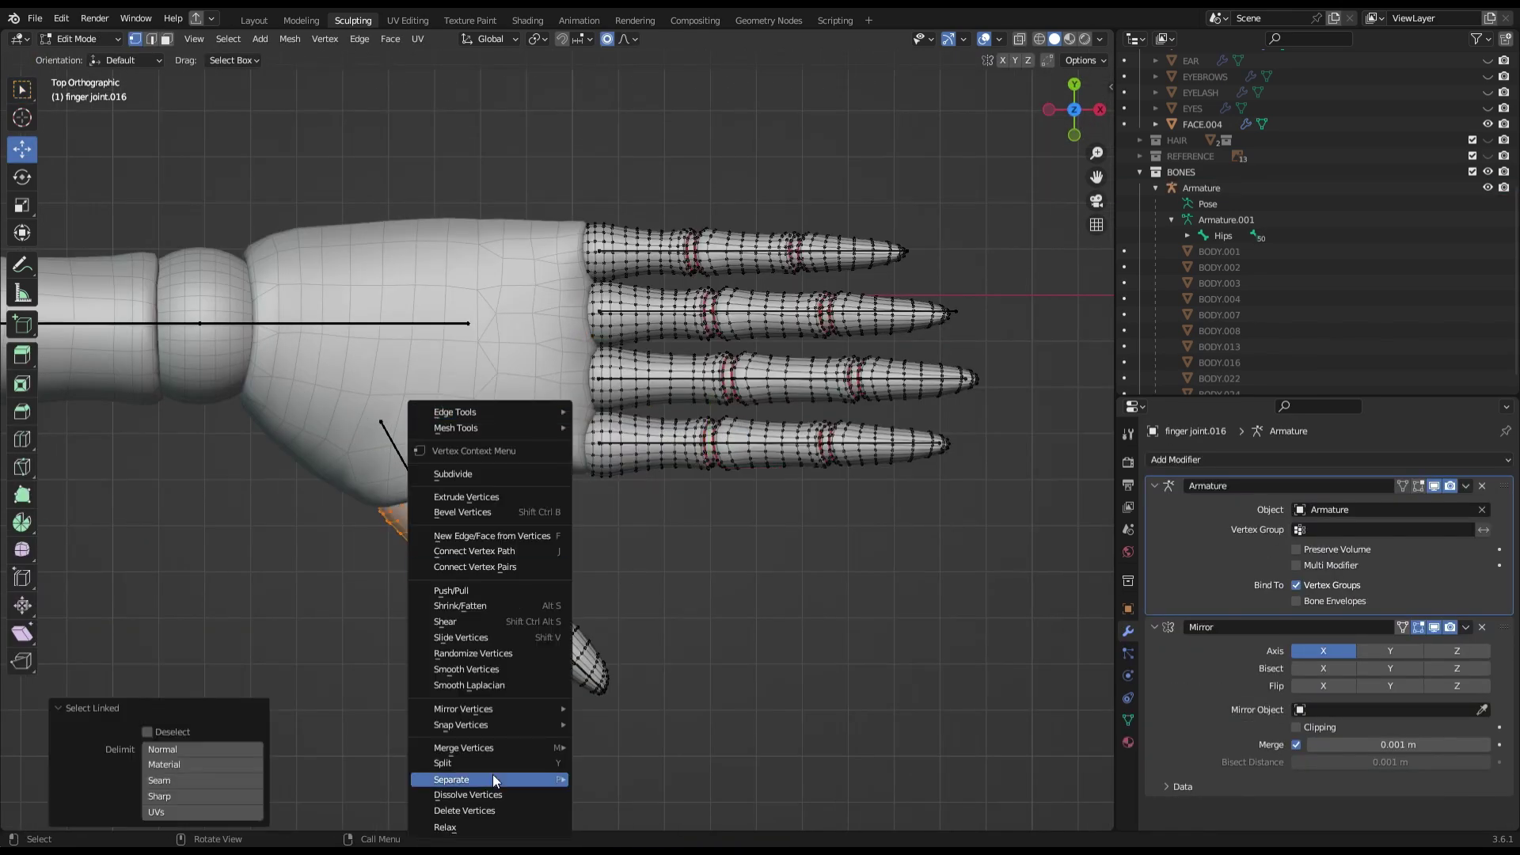
# Separate the thumb and the finger-base parts into their own objects.
pyautogui.click(616, 744)
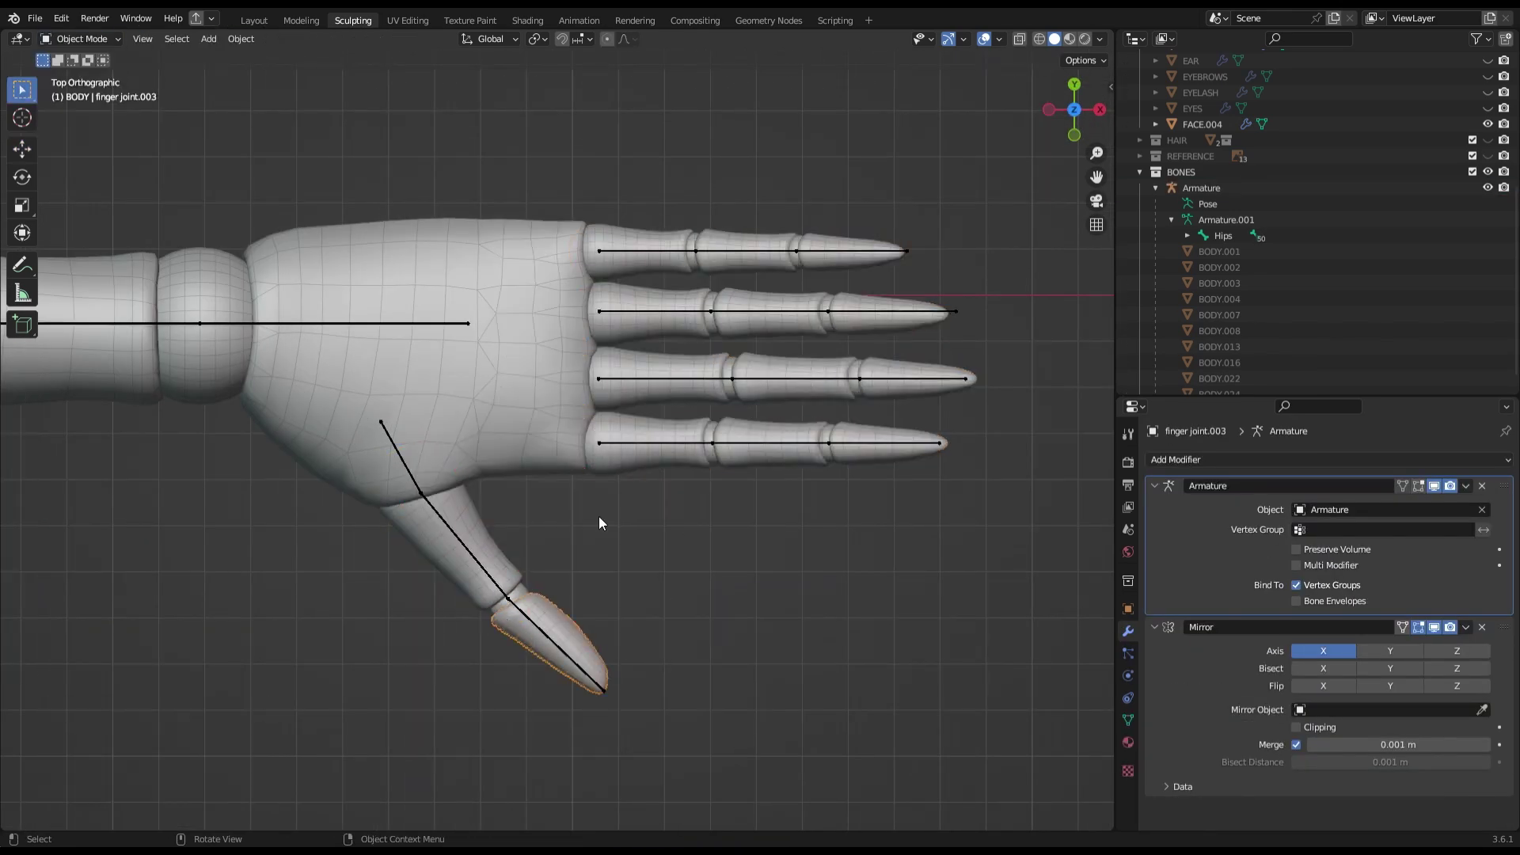
pyautogui.scroll(2, 700, 419)
pyautogui.press('l')
pyautogui.press('p')
pyautogui.press('l')
pyautogui.rightClick(863, 341)
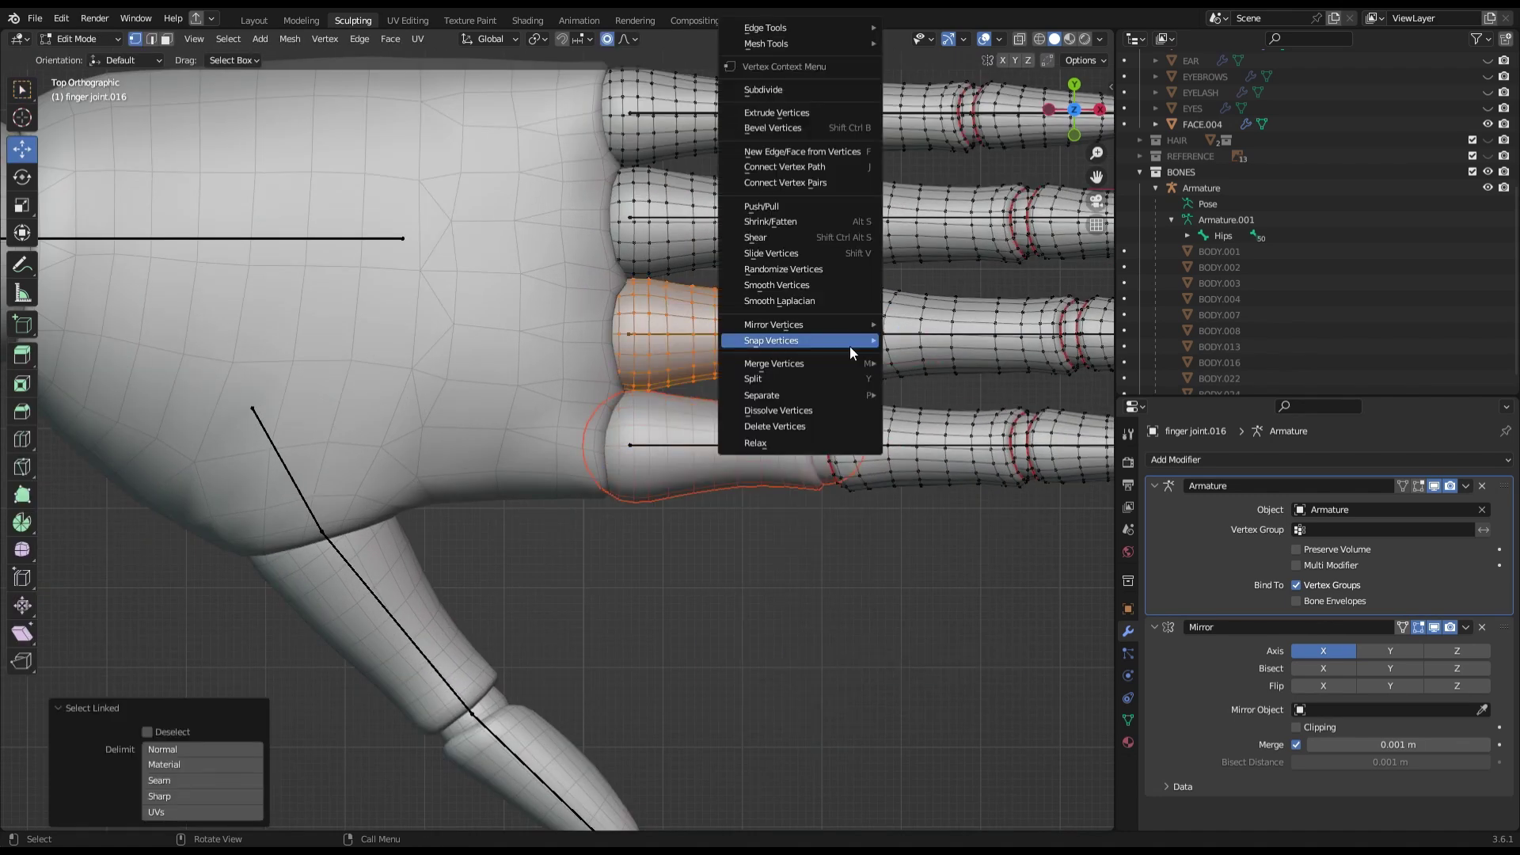
pyautogui.click(935, 341)
pyautogui.rightClick(721, 204)
pyautogui.click(791, 392)
pyautogui.rightClick(733, 293)
pyautogui.click(895, 392)
# Separate the middle finger segments and select the linked fingertip parts.
pyautogui.press('l')
pyautogui.rightClick(847, 395)
pyautogui.click(848, 394)
pyautogui.press('l')
pyautogui.press('p')
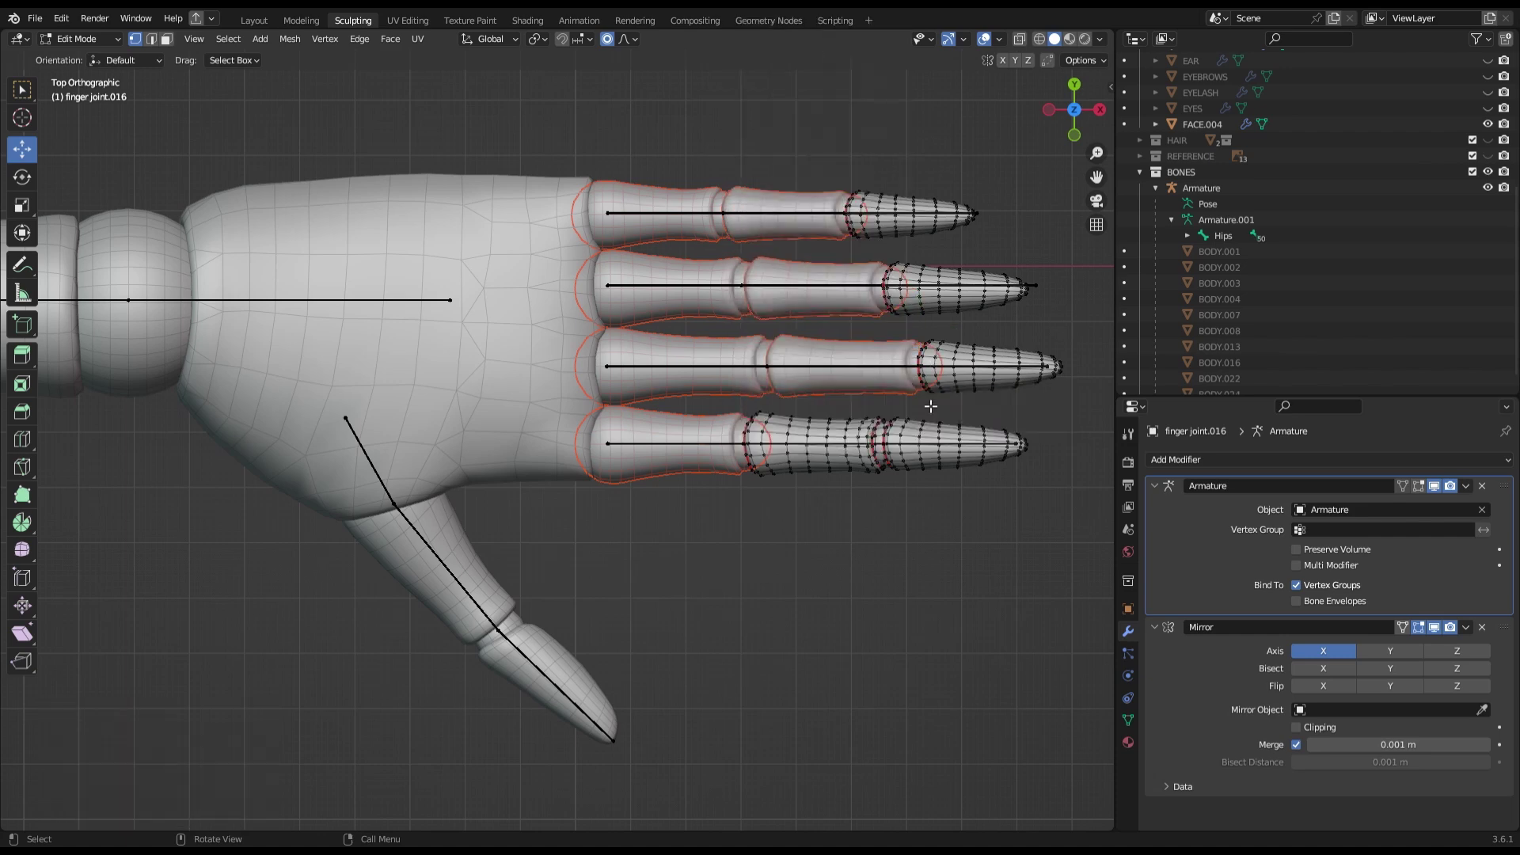
pyautogui.press('l')
pyautogui.press('p')
pyautogui.press('l')
# Separate each fingertip into its own object, return to Object Mode, and save.
pyautogui.rightClick(972, 379)
pyautogui.press('l')
pyautogui.rightClick(1023, 374)
pyautogui.press('l')
pyautogui.press('p')
pyautogui.press('p')
pyautogui.press('Tab')
pyautogui.click(690, 456)
pyautogui.hotkey('ctrl', 's')
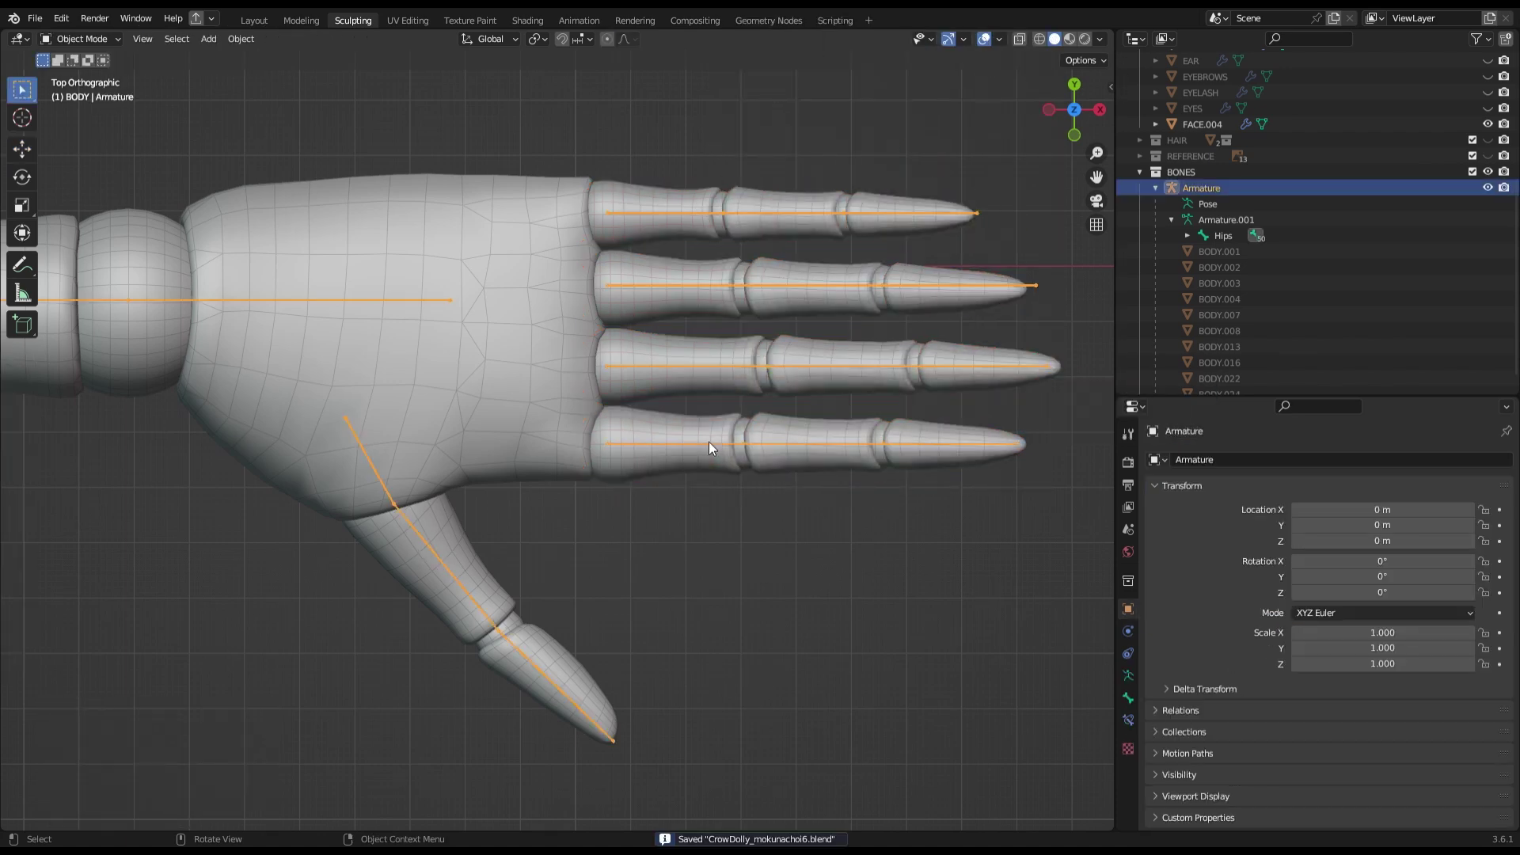
# Add the armature to the selection and switch to Weight Paint mode.
pyautogui.click(81, 39)
pyautogui.click(86, 127)
pyautogui.scroll(-5, 390, 443)
pyautogui.keyDown('shift'); pyautogui.moveTo(390, 444); pyautogui.dragTo(502, 390, button='middle'); pyautogui.keyUp('shift')
pyautogui.scroll(3, 502, 391)
pyautogui.click(1129, 434)
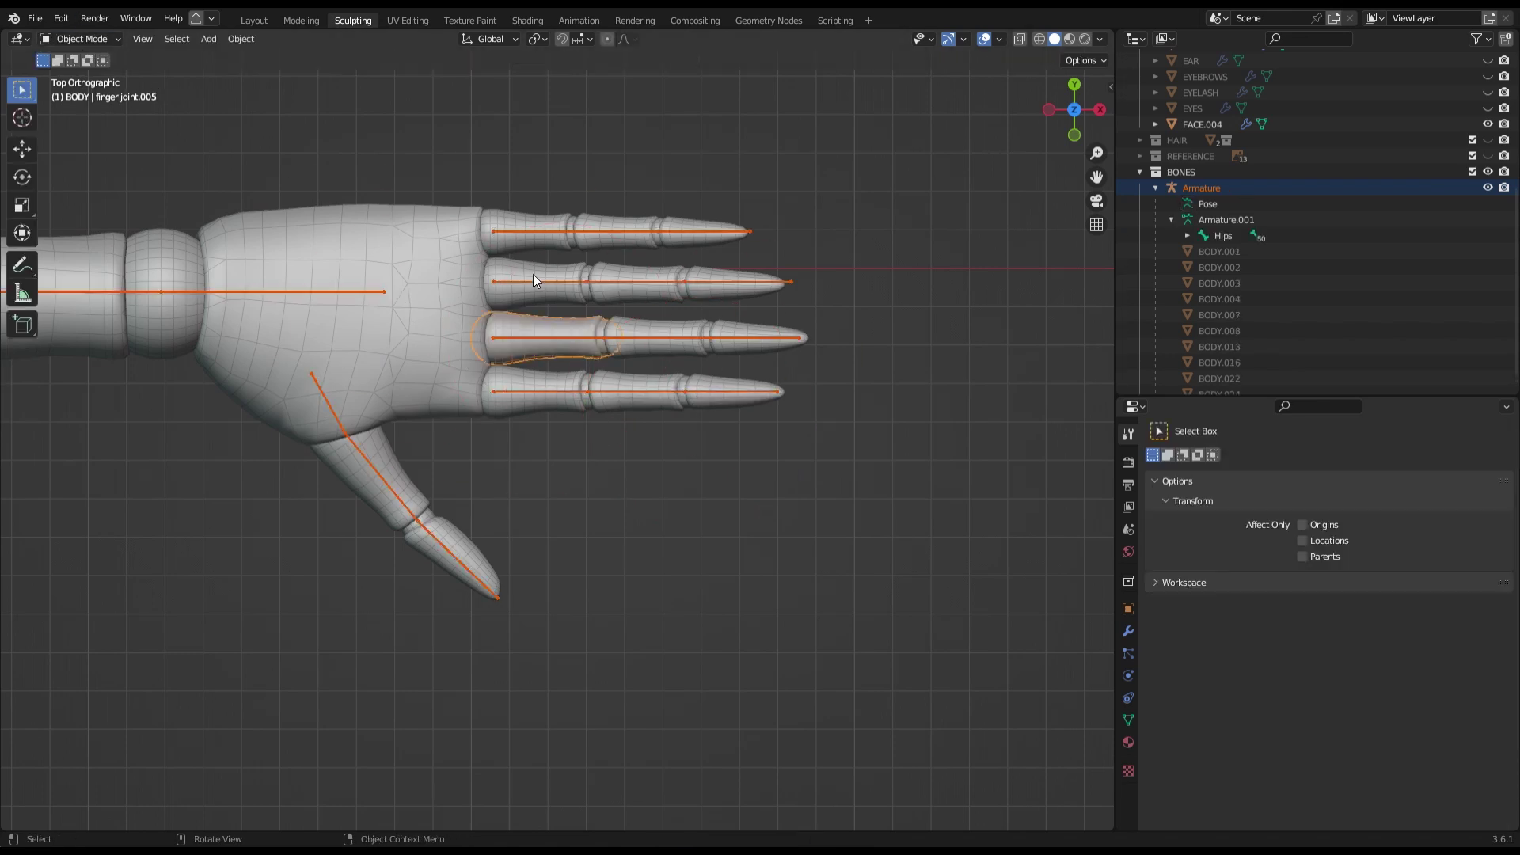
# Inspect the pinky and index bone weights, bending the index bone to test deformation.
pyautogui.keyDown('ctrl'); pyautogui.click(547, 232); pyautogui.keyUp('ctrl')
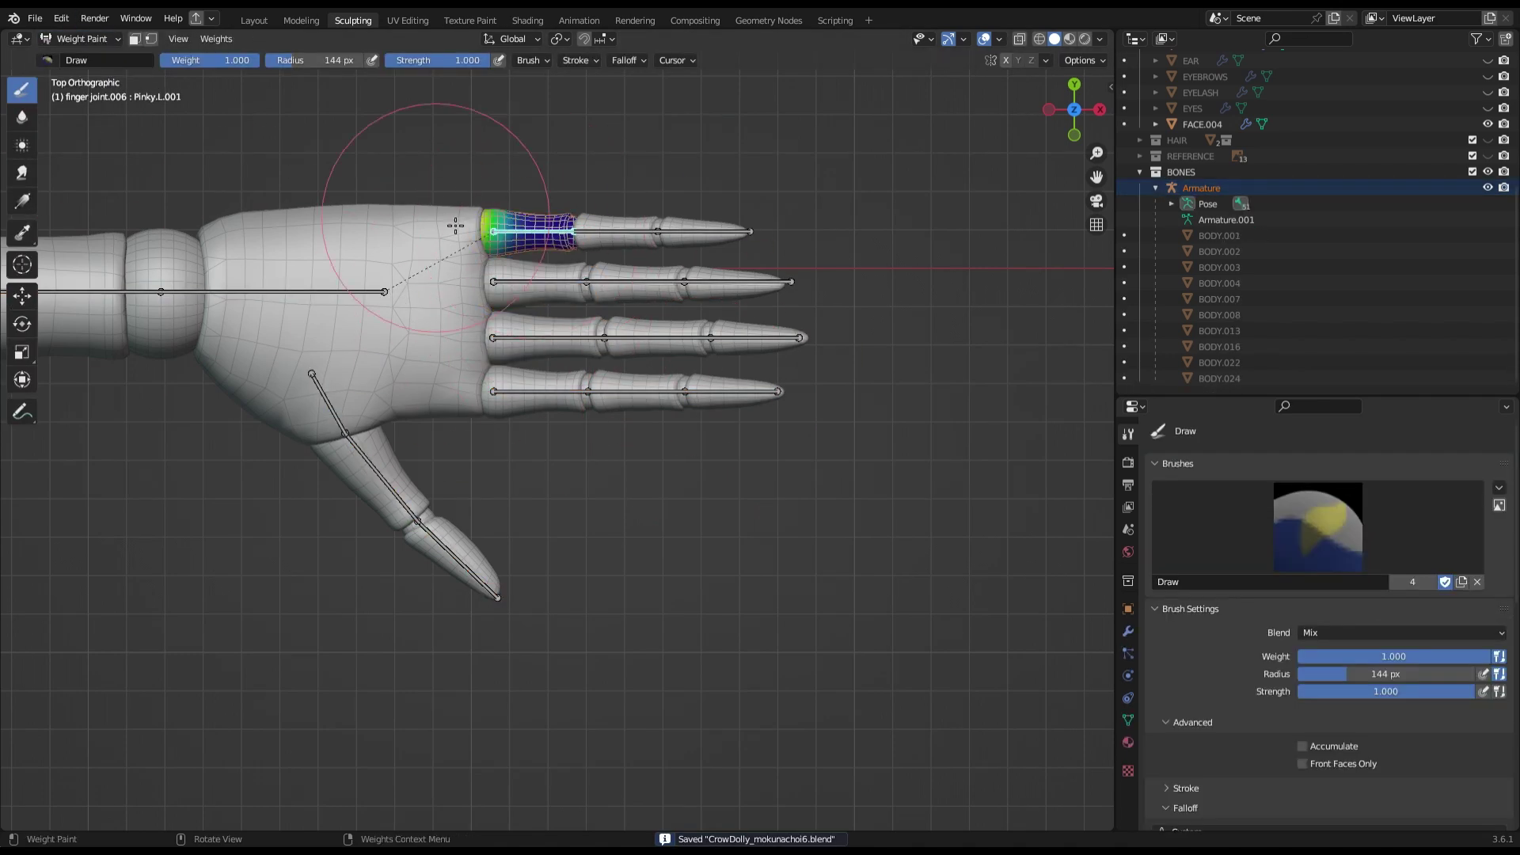
pyautogui.keyDown('shift'); pyautogui.moveTo(633, 263); pyautogui.dragTo(685, 325, button='middle'); pyautogui.keyUp('shift')
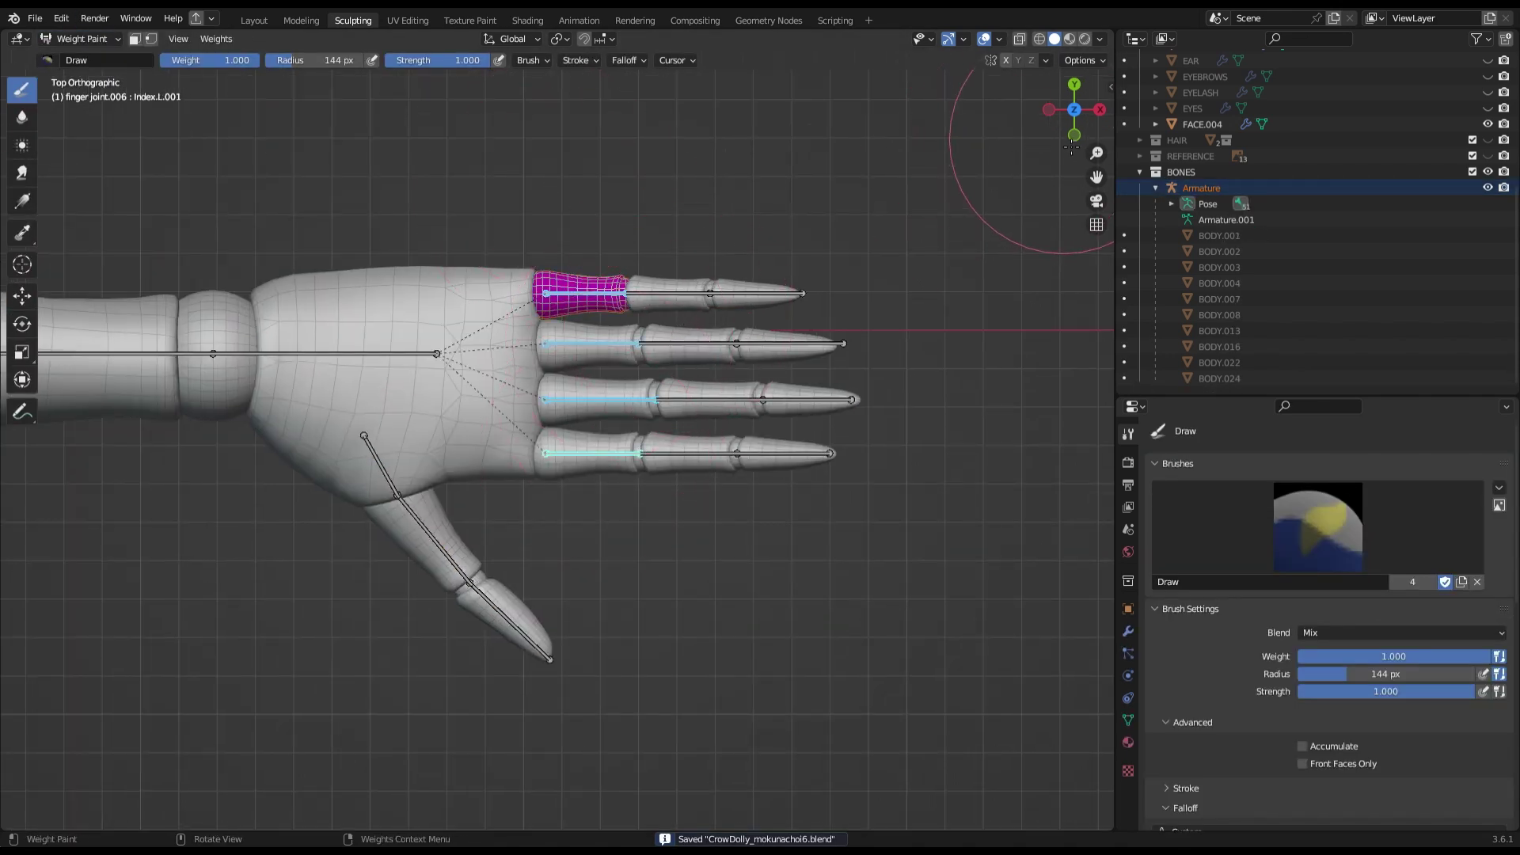
pyautogui.press('r')
pyautogui.click(578, 475)
pyautogui.moveTo(579, 475); pyautogui.dragTo(1124, 108, button='middle')
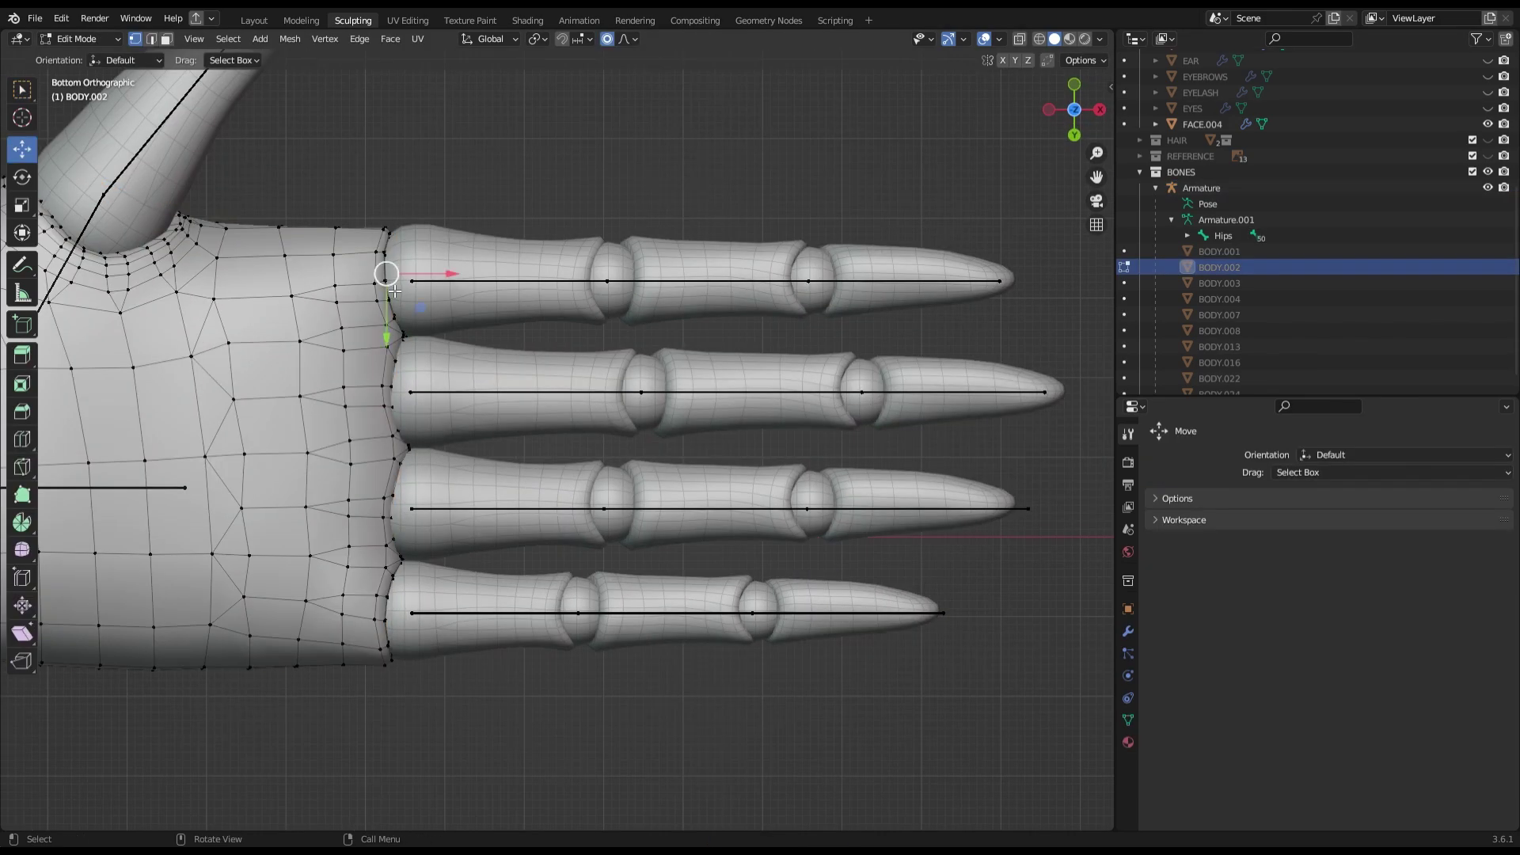
# Nudge the palm's knuckle edge vertices along X with proportional editing.
pyautogui.scroll(3, 394, 291)
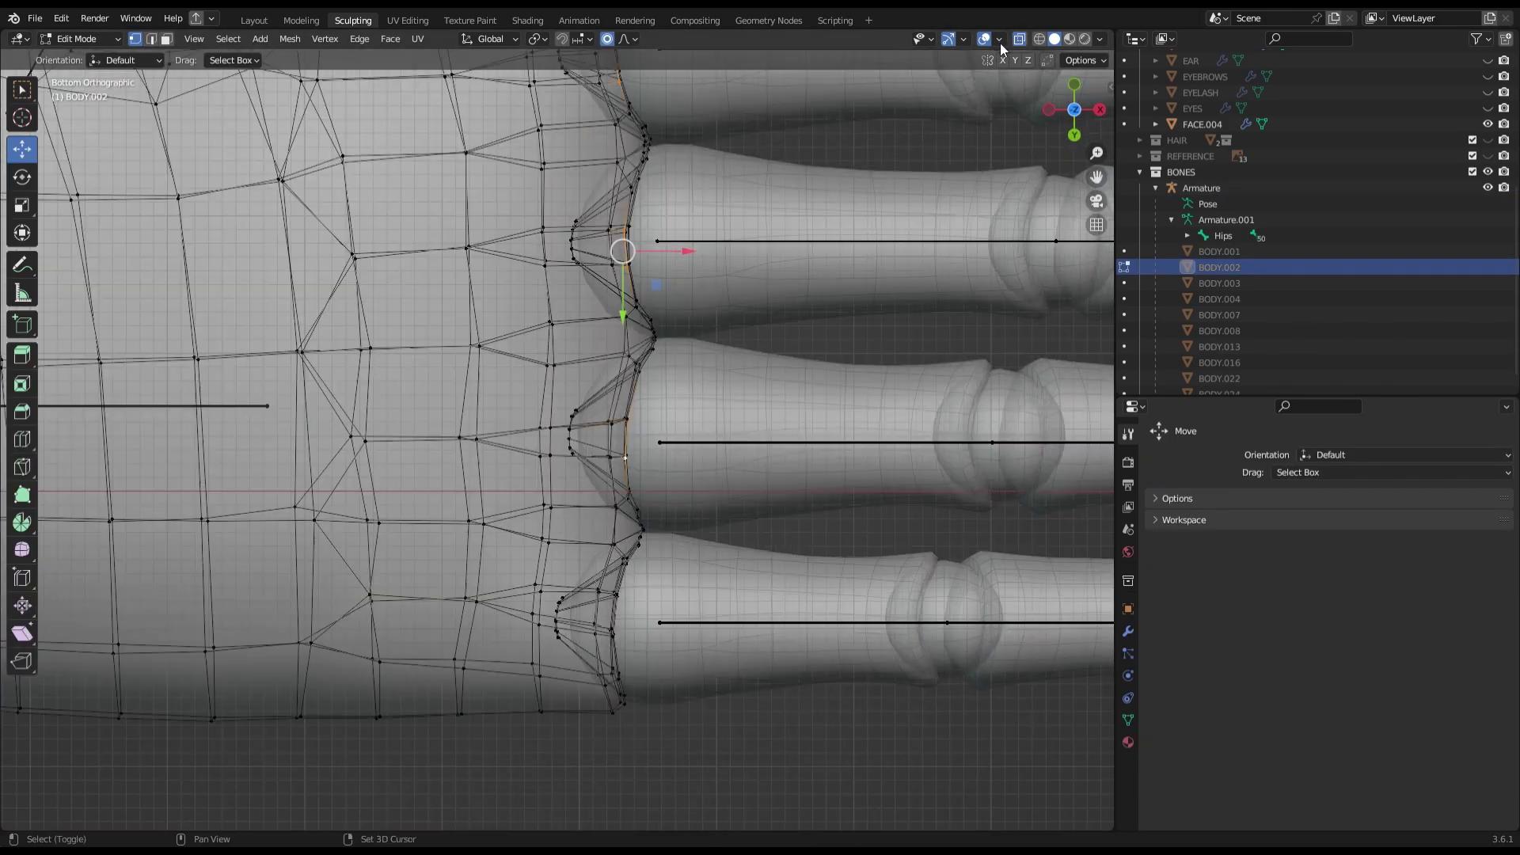
pyautogui.moveTo(482, 491); pyautogui.dragTo(670, 378, button='middle')
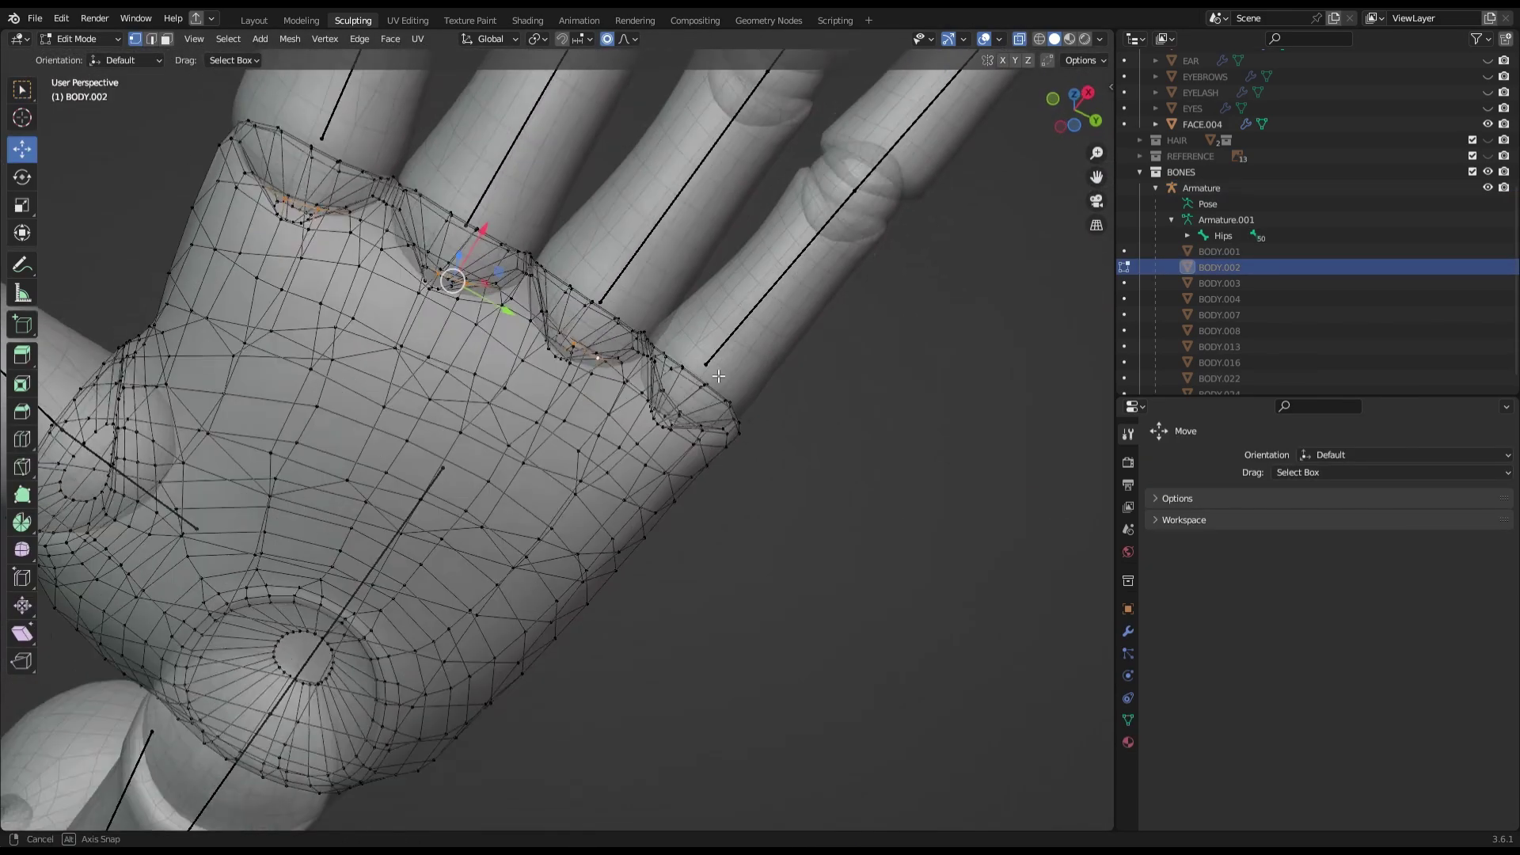
pyautogui.press('g')
pyautogui.press('x')
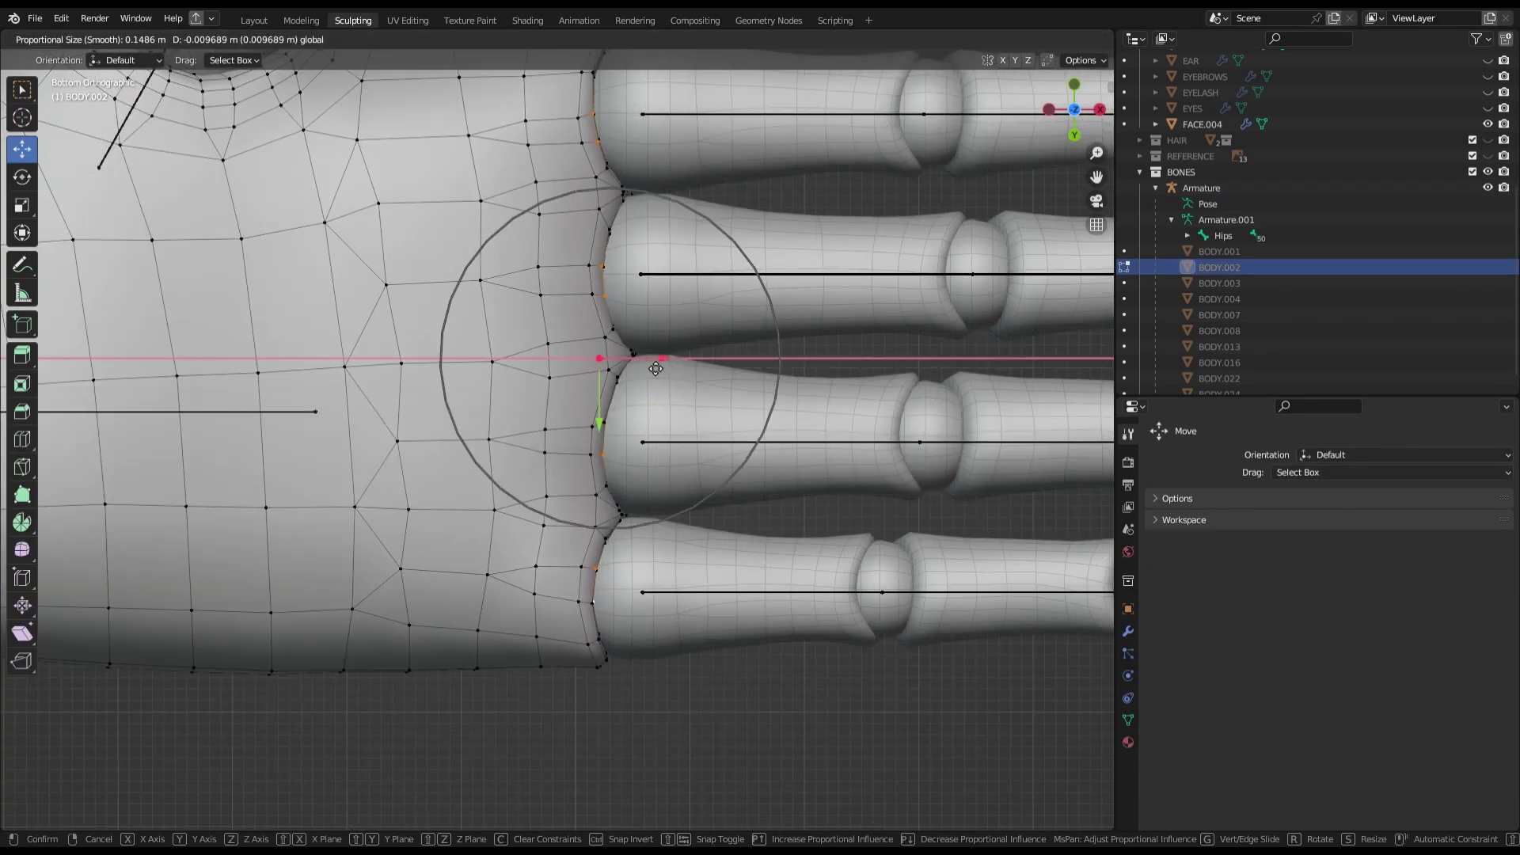
pyautogui.click(656, 369)
pyautogui.scroll(-3, 505, 428)
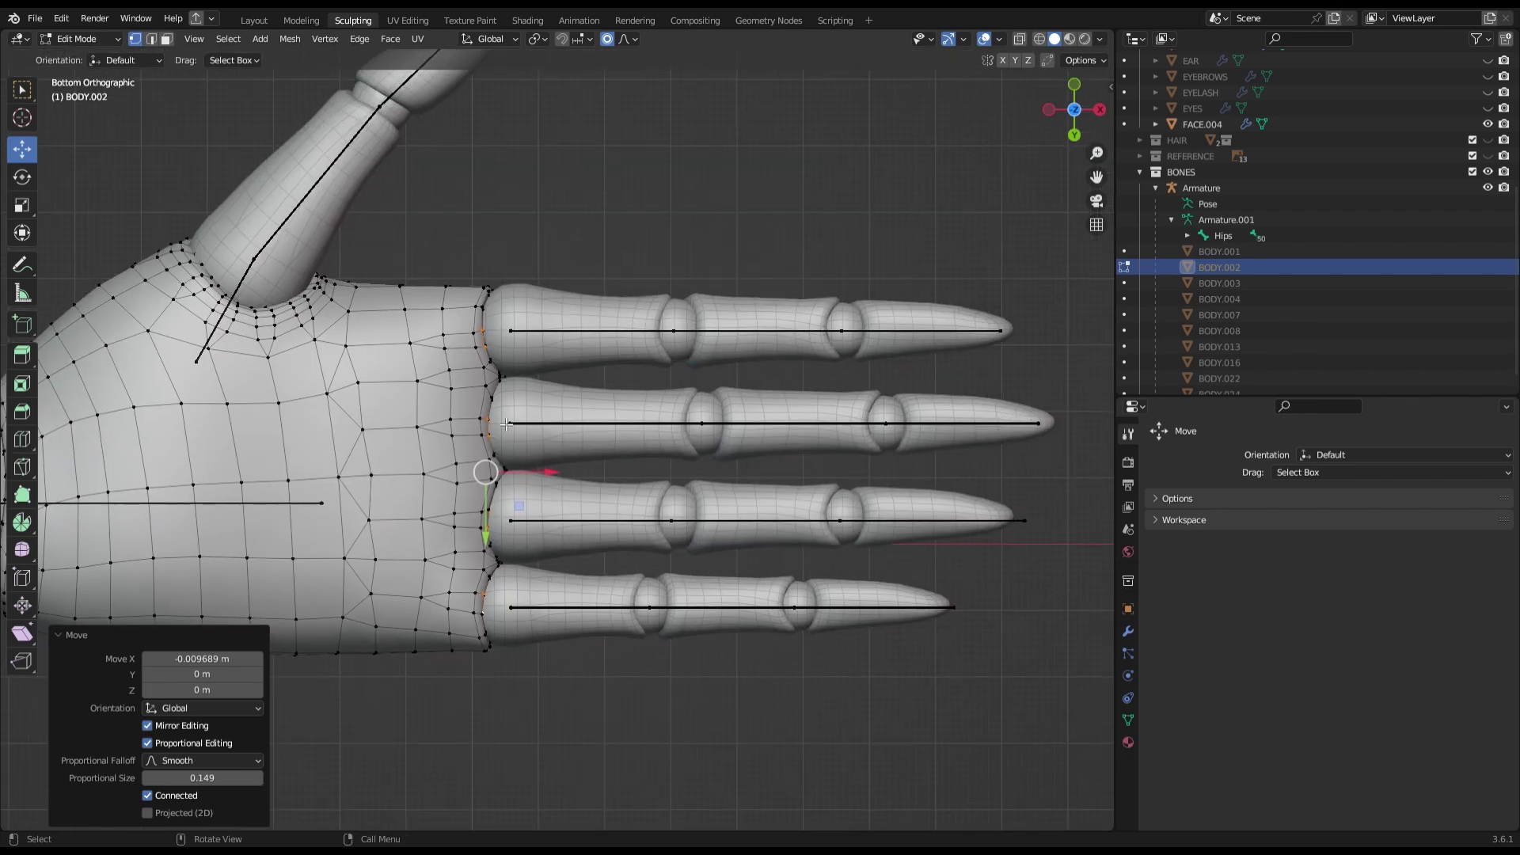
# Grab-sculpt the hand piece BODY.002 around the finger bases and save the file.
pyautogui.click(79, 38)
pyautogui.click(79, 84)
pyautogui.scroll(3, 441, 228)
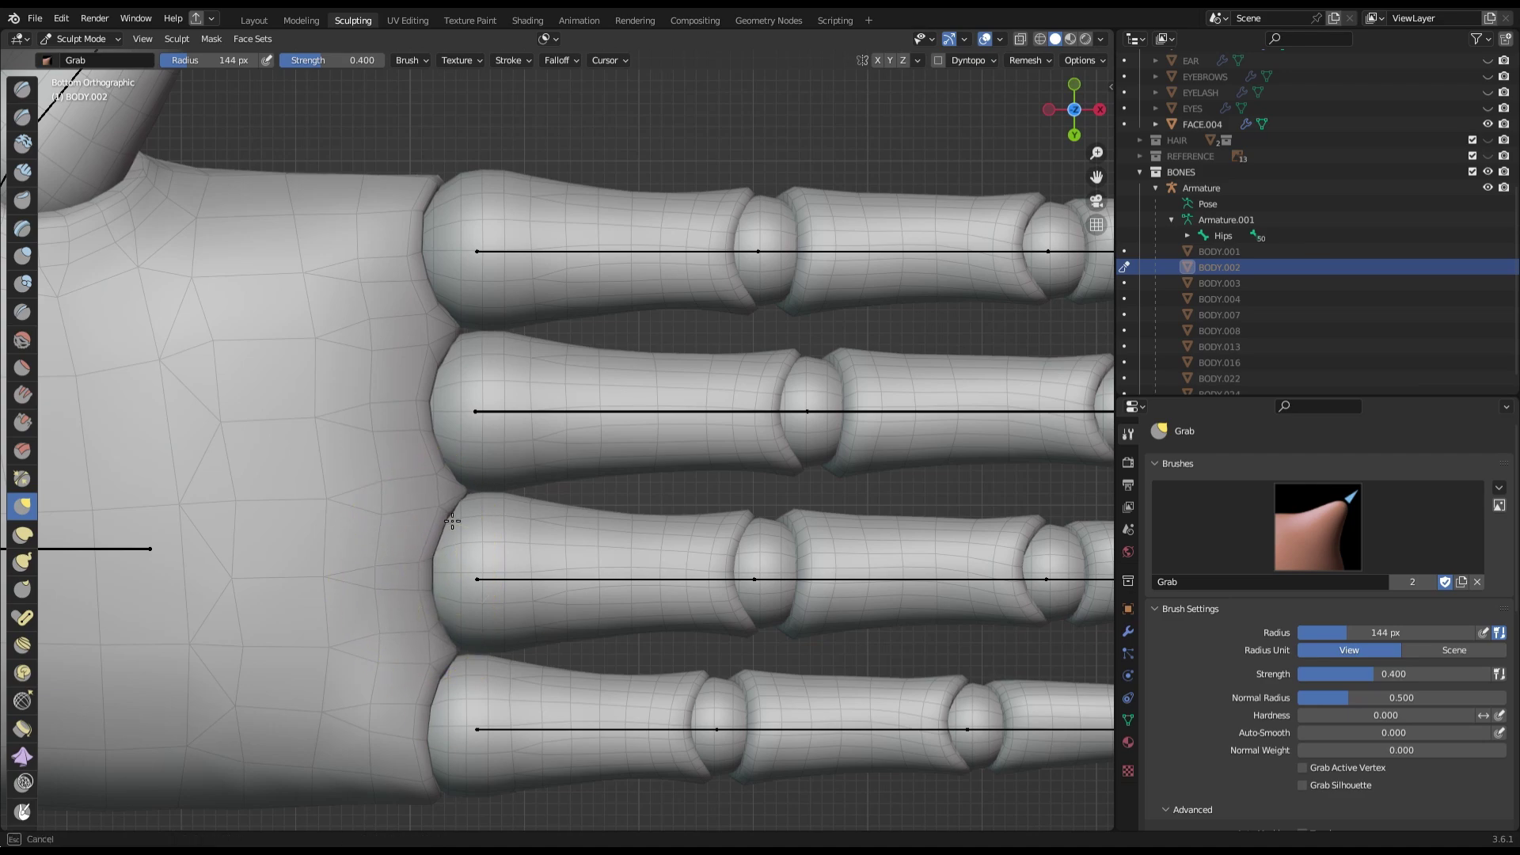
pyautogui.hotkey('ctrl', 's')
pyautogui.scroll(-3, 429, 722)
pyautogui.moveTo(467, 626)
pyautogui.mouseDown(button='middle')
pyautogui.moveTo(430, 533)
pyautogui.moveTo(475, 523)
pyautogui.moveTo(627, 265)
pyautogui.moveTo(379, 332)
pyautogui.moveTo(197, 476)
pyautogui.mouseUp(button='middle')
pyautogui.scroll(3, 511, 526)
pyautogui.scroll(-3, 511, 527)
pyautogui.scroll(-3, 611, 400)
pyautogui.hotkey('ctrl', 's')
pyautogui.moveTo(612, 401)
pyautogui.mouseDown(button='middle')
pyautogui.moveTo(469, 221)
pyautogui.moveTo(317, 340)
pyautogui.moveTo(373, 390)
pyautogui.moveTo(162, 571)
pyautogui.mouseUp(button='middle')
pyautogui.scroll(3, 317, 341)
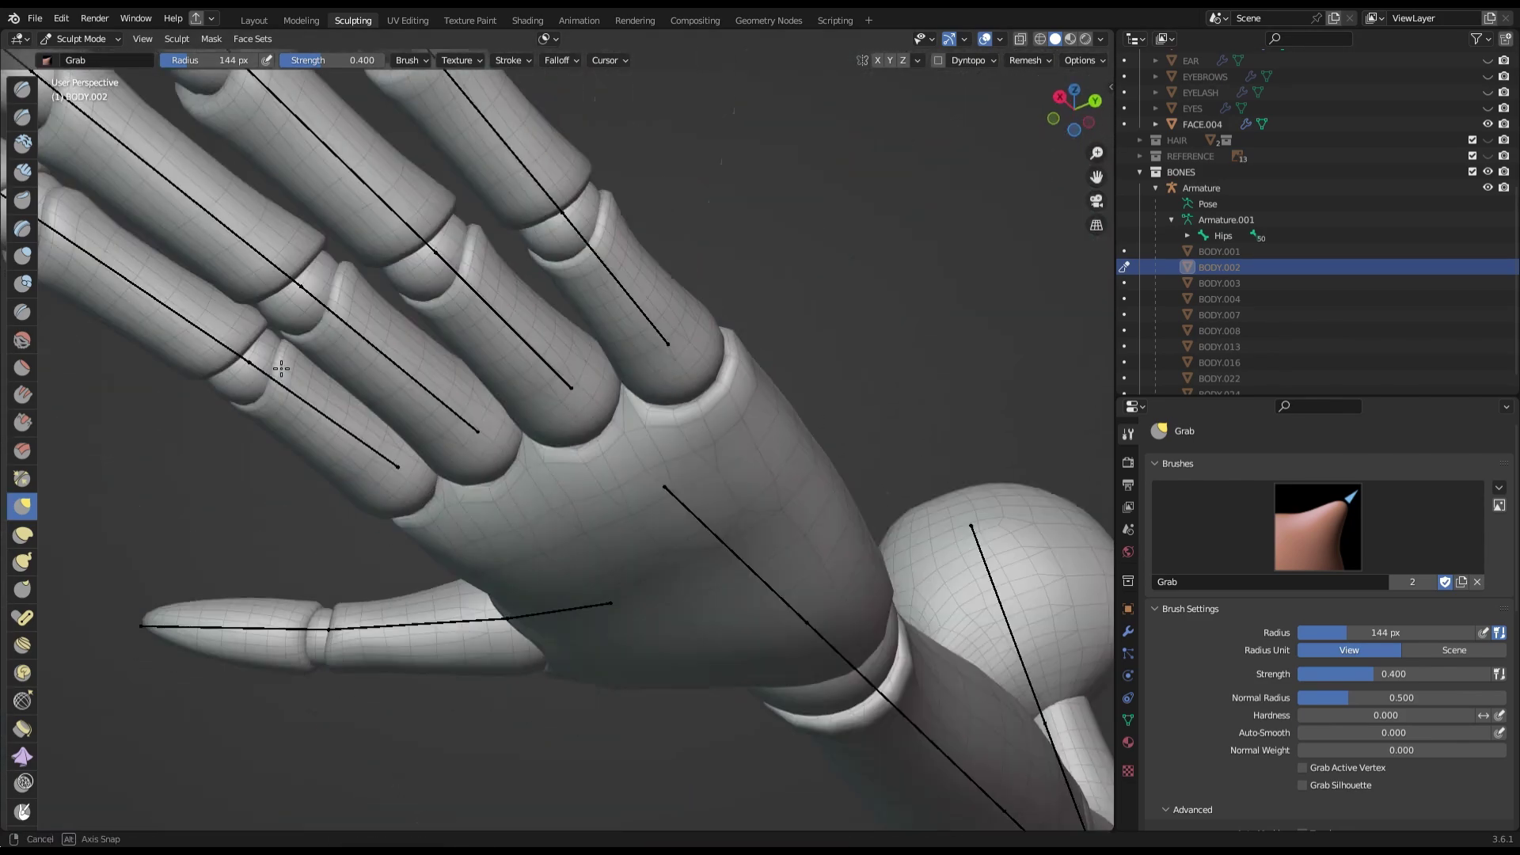
# Return to Object Mode and select the armature.
pyautogui.click(79, 38)
pyautogui.click(76, 57)
pyautogui.click(1074, 87)
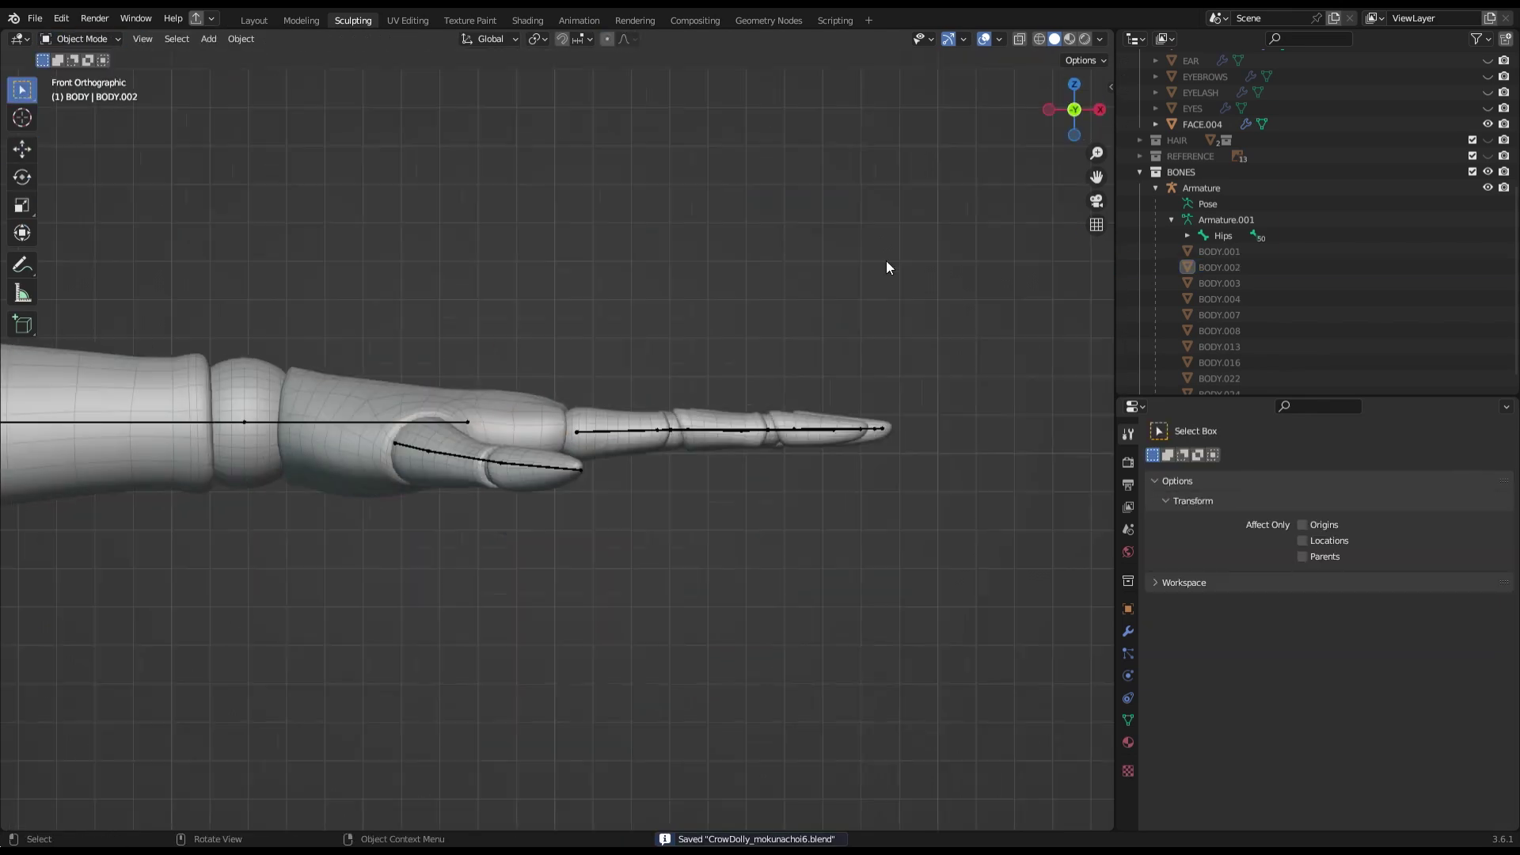
# Put a finger piece in Weight Paint mode with the middle finger bone active.
pyautogui.scroll(2, 554, 475)
pyautogui.click(673, 628)
pyautogui.click(79, 38)
pyautogui.click(79, 122)
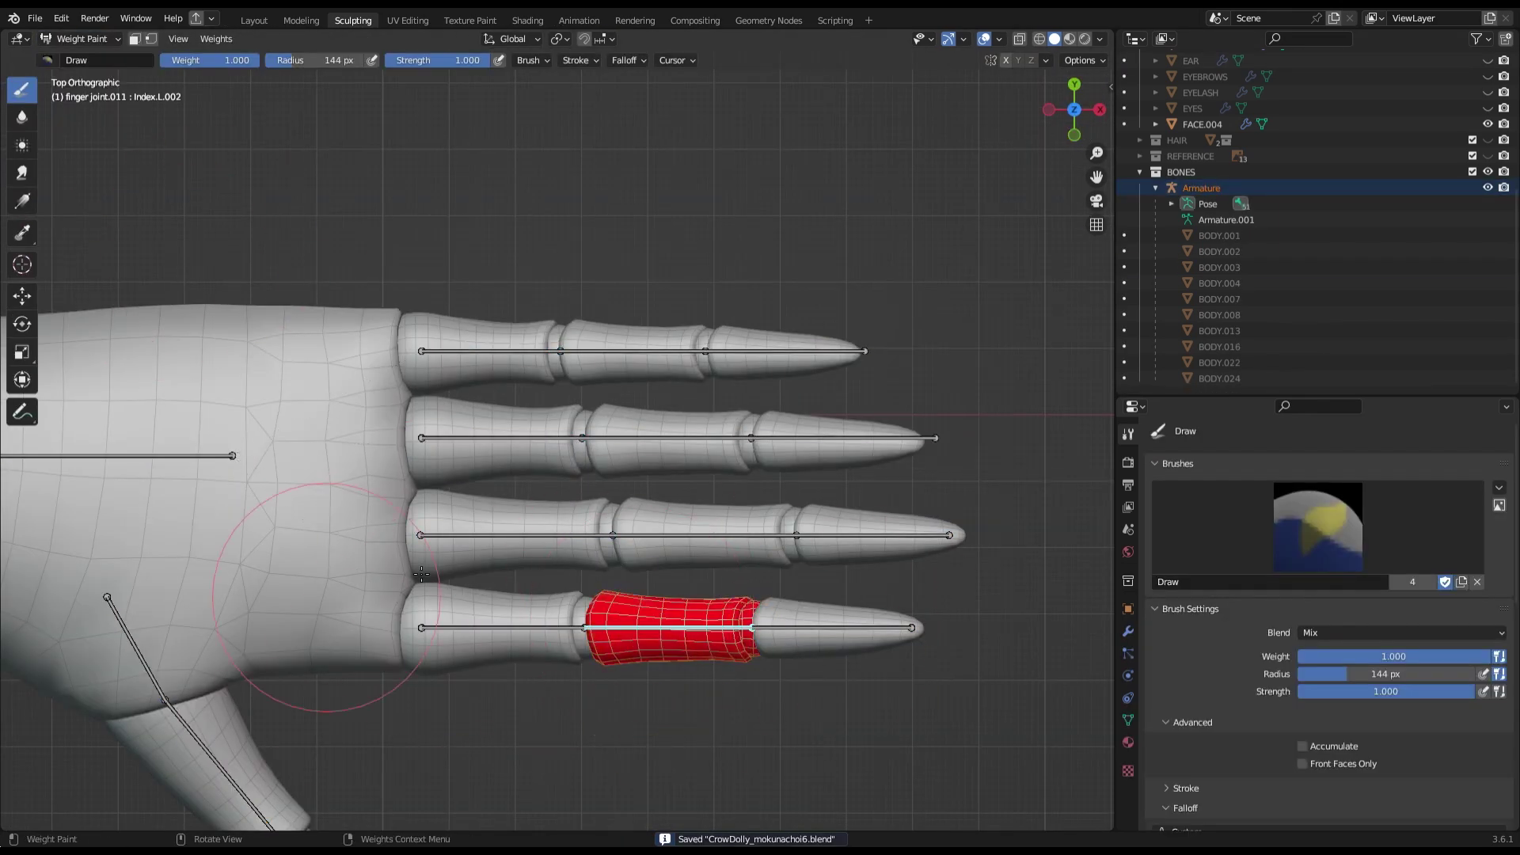
pyautogui.keyDown('ctrl'); pyautogui.click(641, 514); pyautogui.keyUp('ctrl')
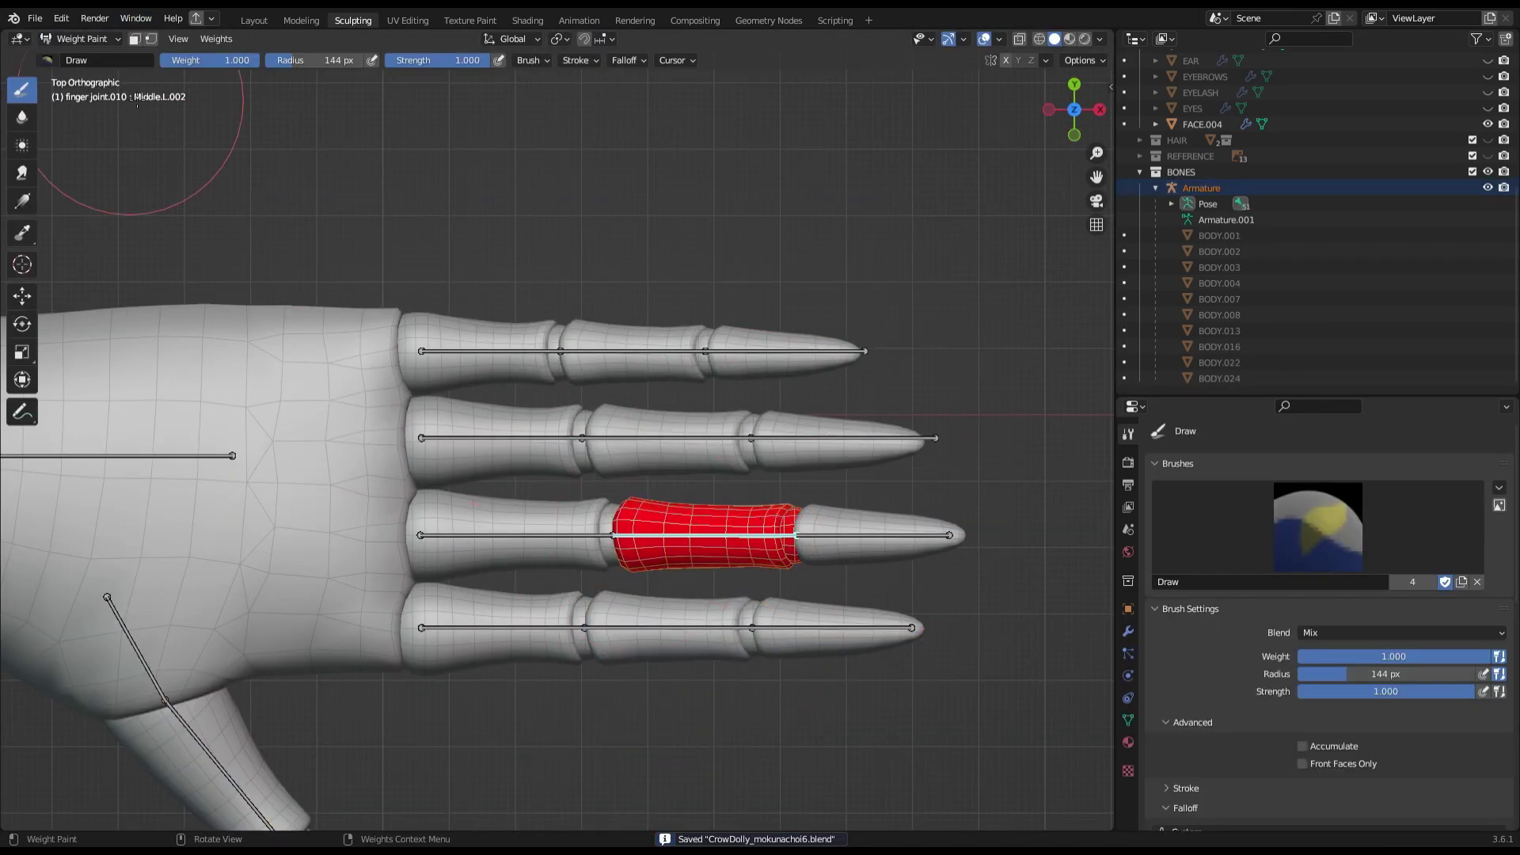
pyautogui.keyDown('ctrl'); pyautogui.click(634, 423); pyautogui.keyUp('ctrl')
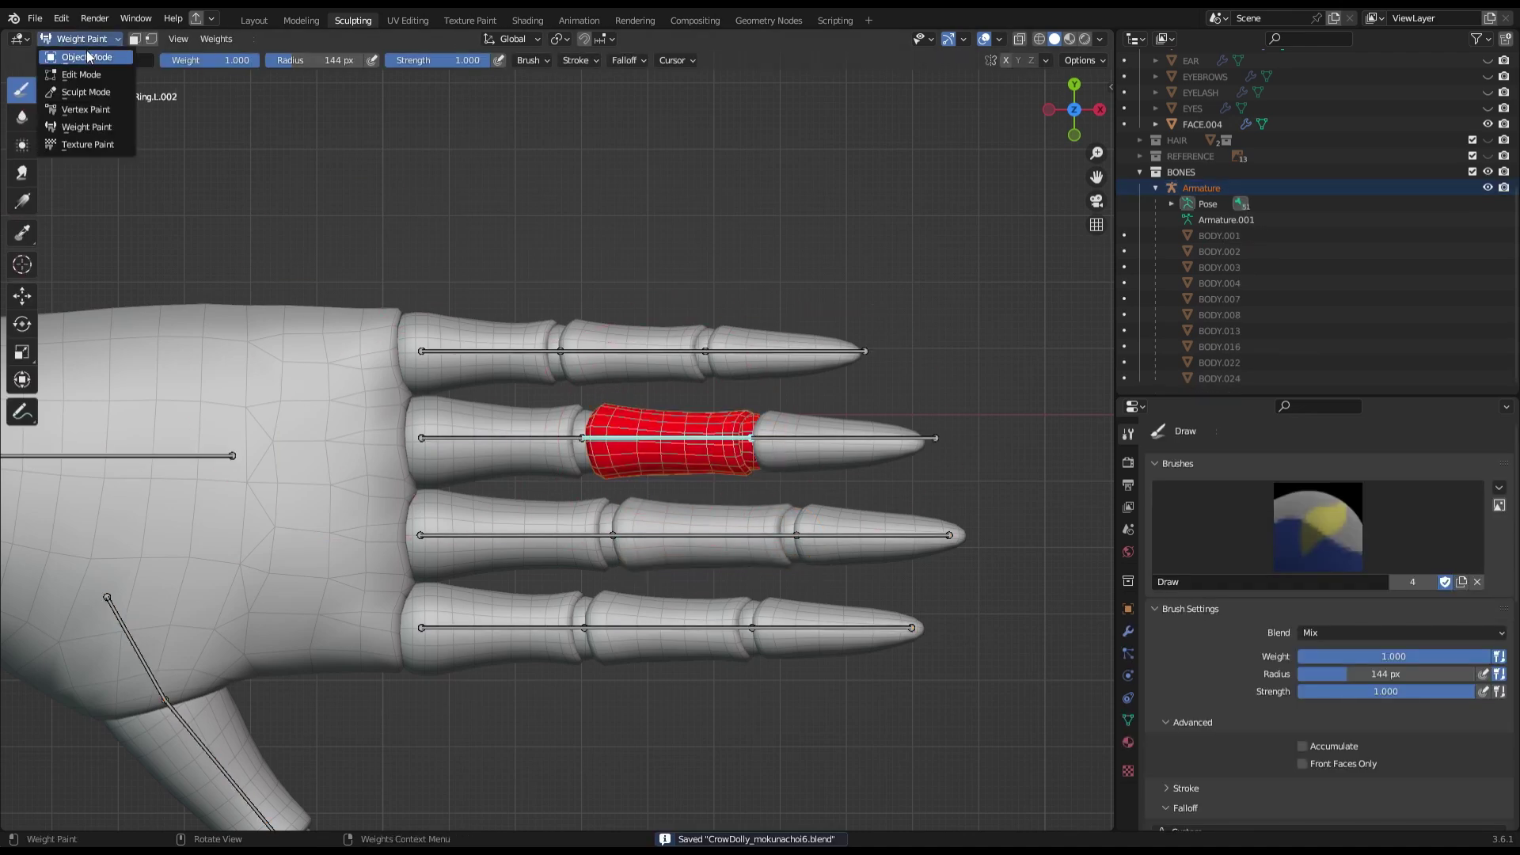
# Check the index finger segment in Weight Paint, then go back to Object Mode.
pyautogui.click(86, 57)
pyautogui.keyDown('shift'); pyautogui.click(619, 340); pyautogui.keyUp('shift')
pyautogui.click(81, 39)
pyautogui.click(107, 131)
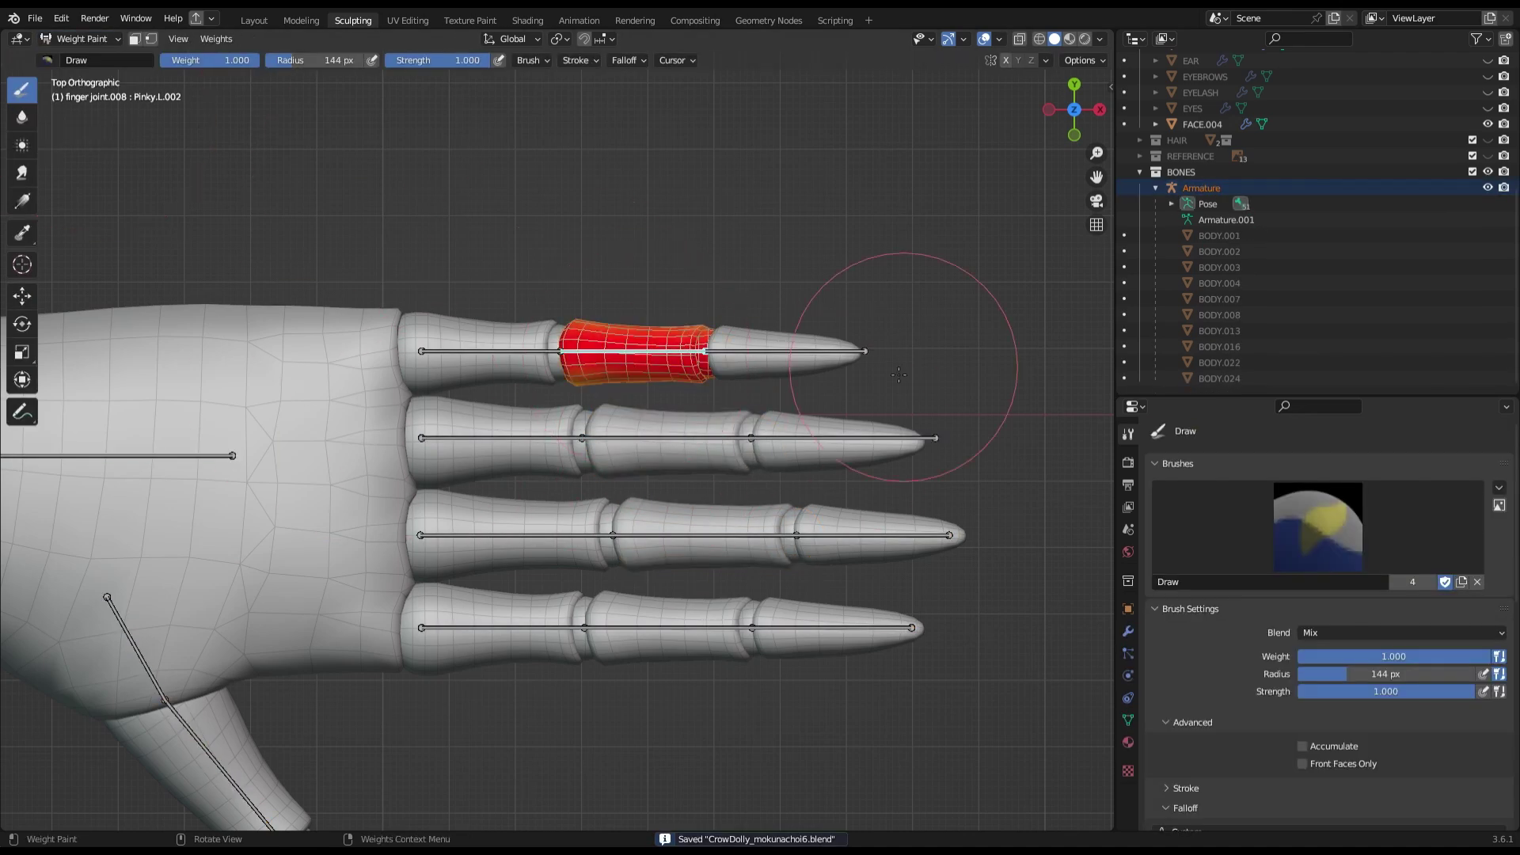
pyautogui.click(82, 39)
pyautogui.click(86, 57)
pyautogui.keyDown('shift'); pyautogui.moveTo(676, 580); pyautogui.dragTo(525, 576, button='middle'); pyautogui.keyUp('shift')
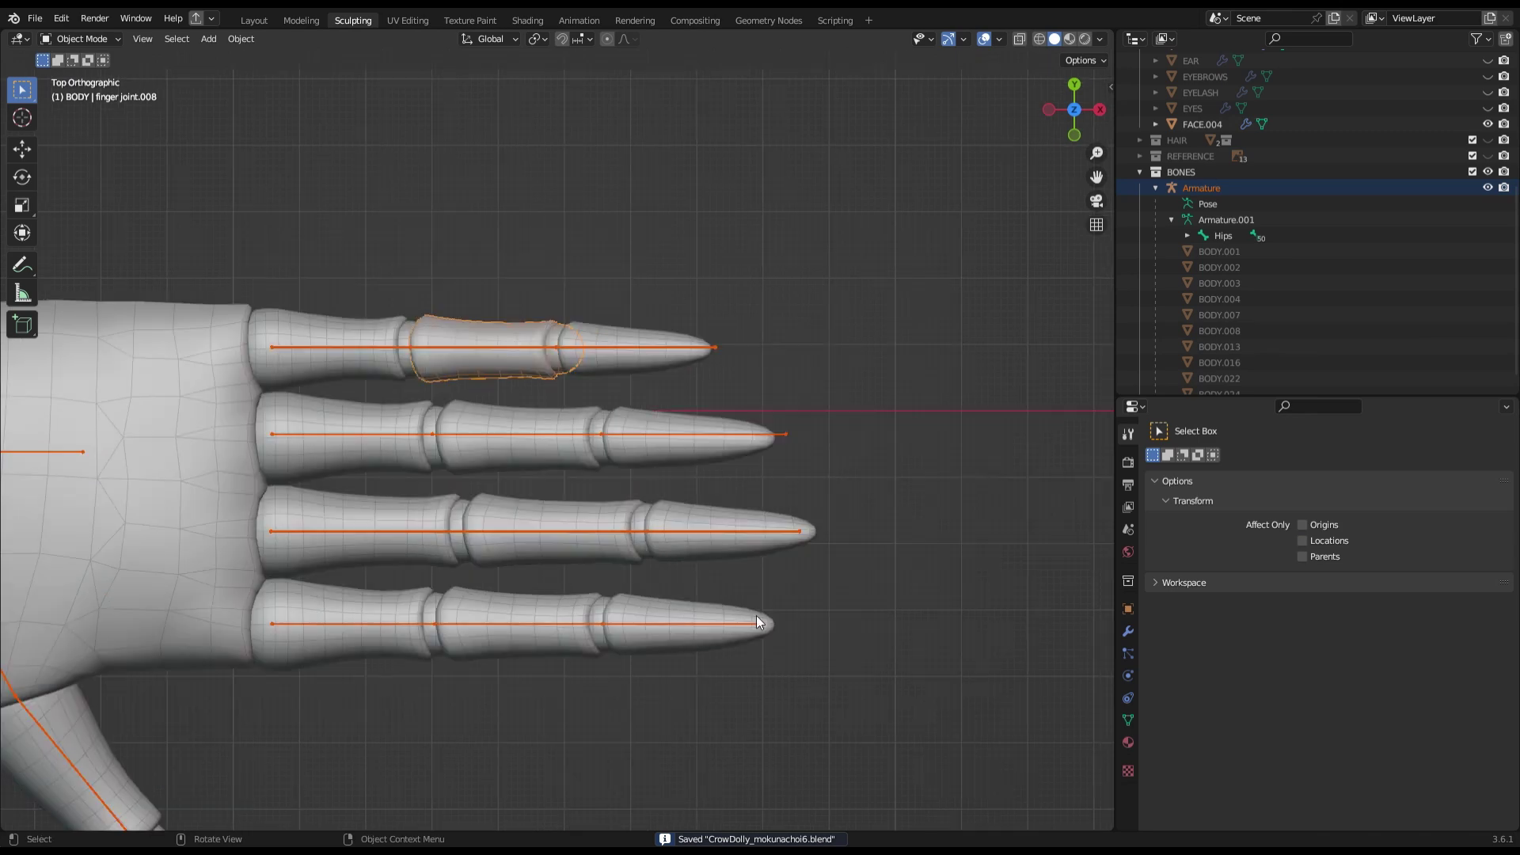
# Select the finger base pieces, thumb and armature together, then enter Weight Paint mode.
pyautogui.rightClick(812, 435)
pyautogui.click(405, 562)
pyautogui.keyDown('shift'); pyautogui.click(360, 531); pyautogui.keyUp('shift')
pyautogui.keyDown('shift'); pyautogui.moveTo(587, 463); pyautogui.dragTo(775, 539, button='middle'); pyautogui.keyUp('shift')
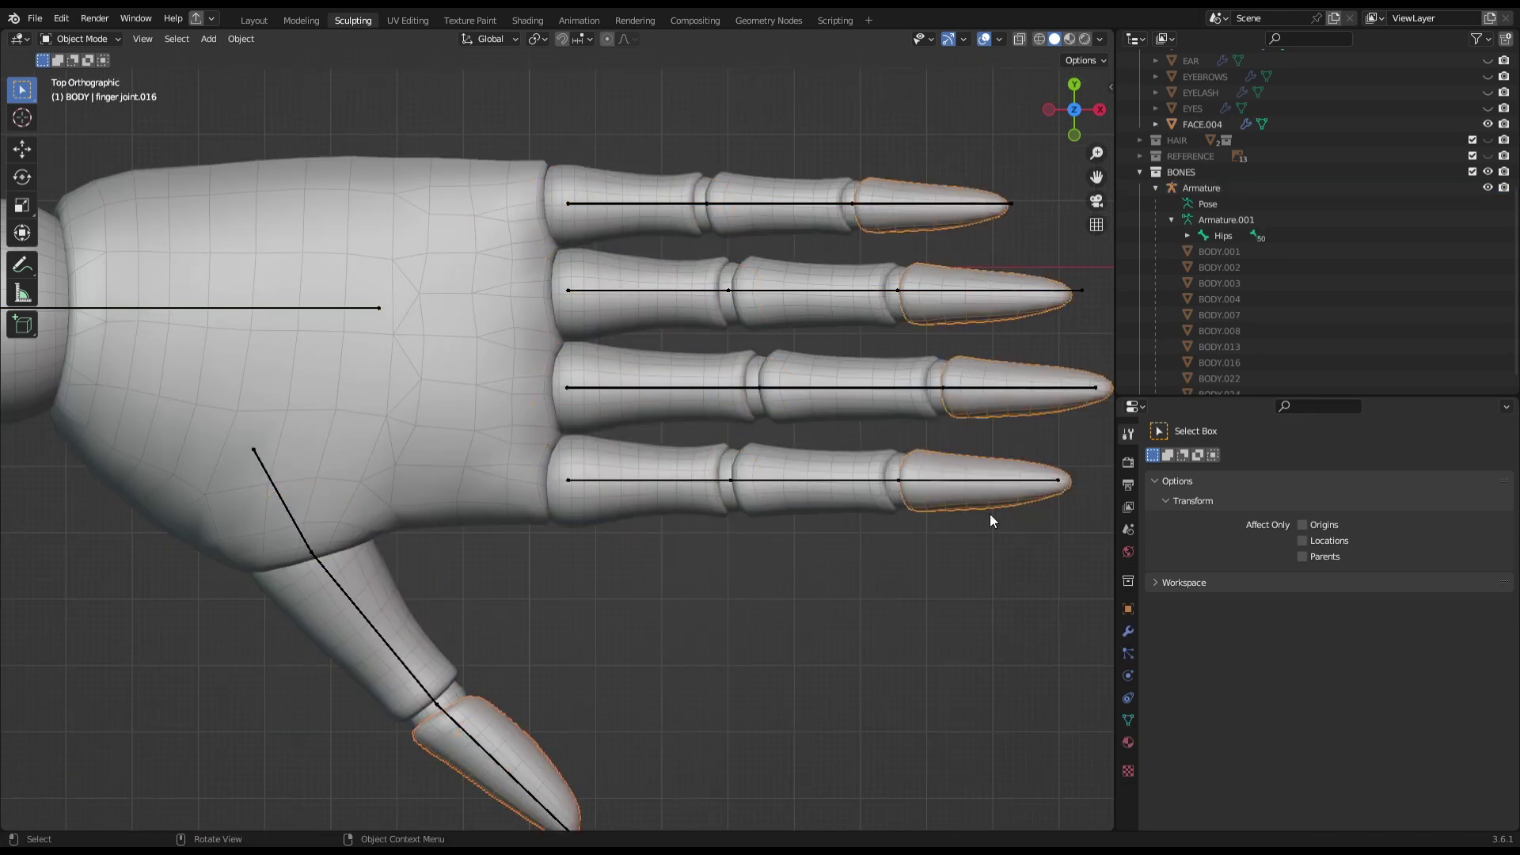
pyautogui.keyDown('shift'); pyautogui.moveTo(990, 520); pyautogui.dragTo(896, 554, button='middle'); pyautogui.keyUp('shift')
pyautogui.keyDown('shift'); pyautogui.click(766, 418); pyautogui.keyUp('shift')
pyautogui.hotkey('ctrl', 'Tab')
# Test-bend the index fingertip bone, shrink the brush radius to 83 px, then undo the bend.
pyautogui.scroll(-2, 303, 570)
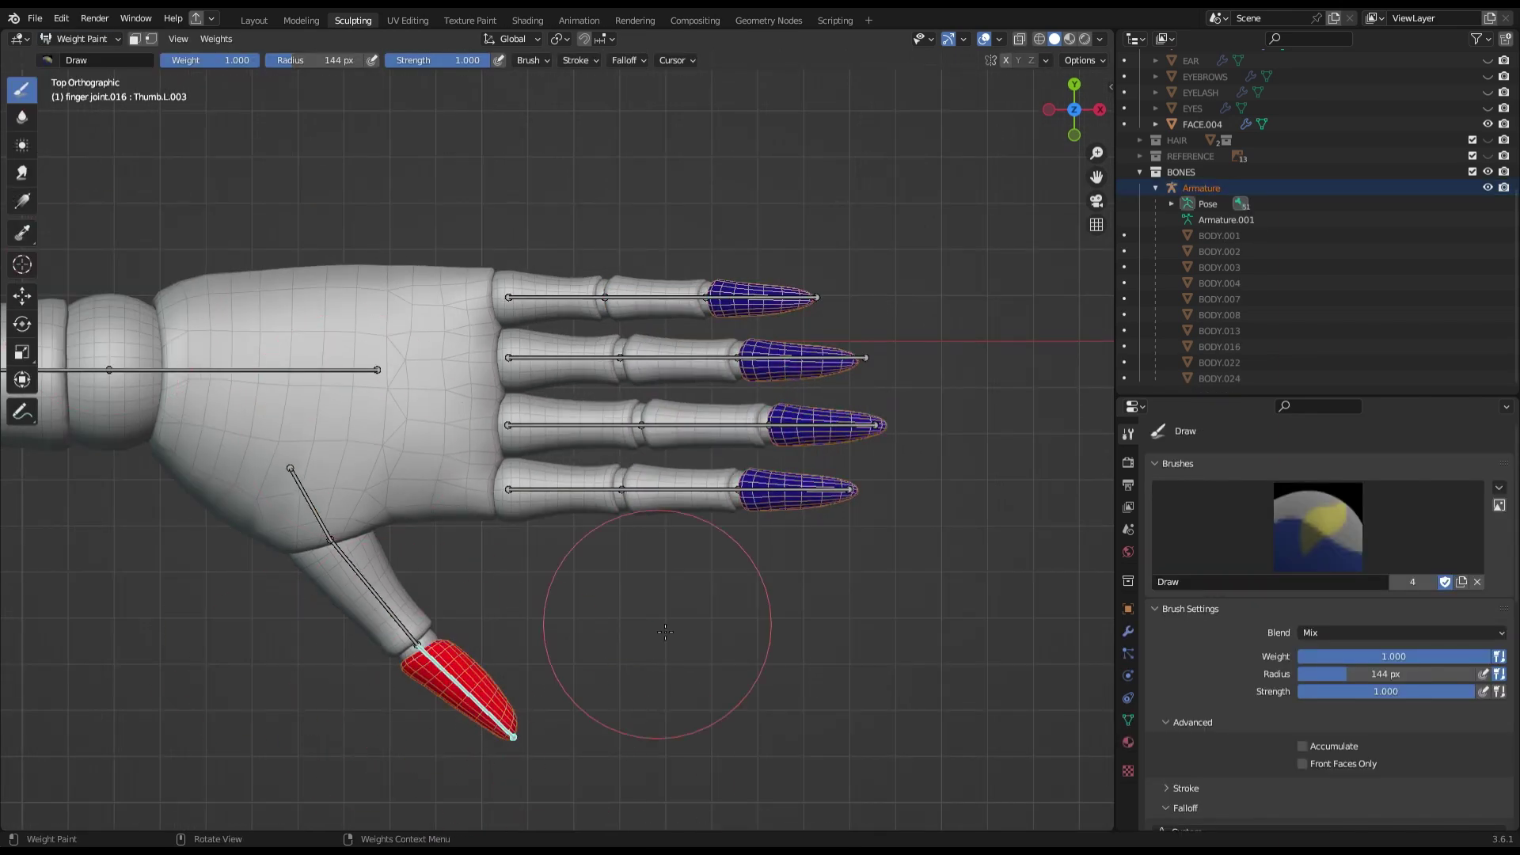
pyautogui.keyDown('ctrl'); pyautogui.click(792, 489); pyautogui.keyUp('ctrl')
pyautogui.press('r')
pyautogui.click(665, 570)
pyautogui.scroll(-3, 602, 649)
pyautogui.press('f')
pyautogui.click(590, 660)
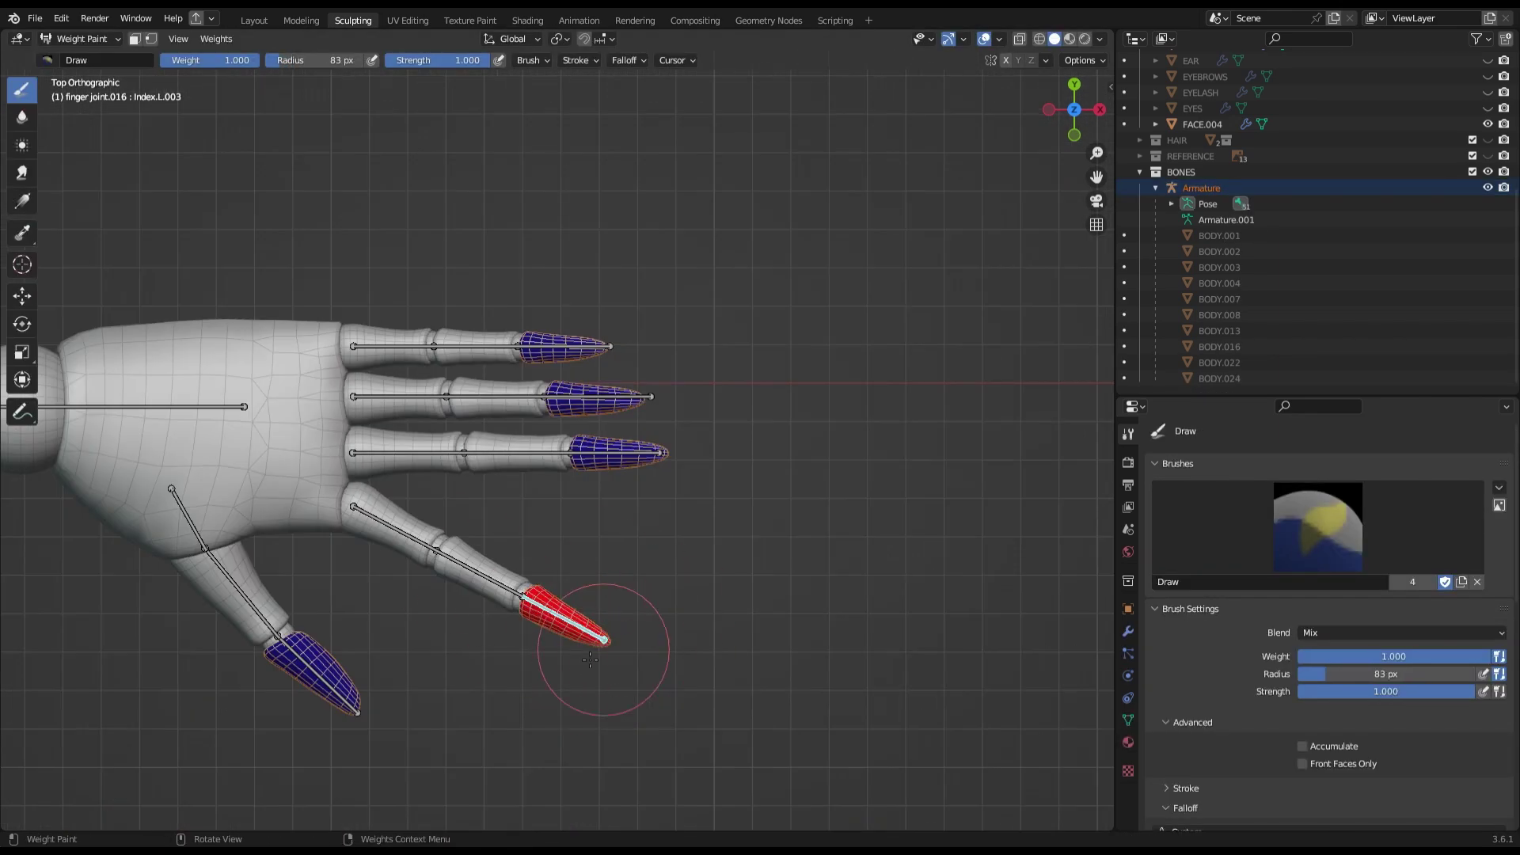
pyautogui.hotkey('ctrl', 'z')
pyautogui.scroll(2, 424, 542)
pyautogui.scroll(2, 824, 594)
# Paint full weight onto the middle and pinky fingertips for their tip bones.
pyautogui.keyDown('ctrl'); pyautogui.click(823, 594); pyautogui.keyUp('ctrl')
pyautogui.scroll(2, 451, 552)
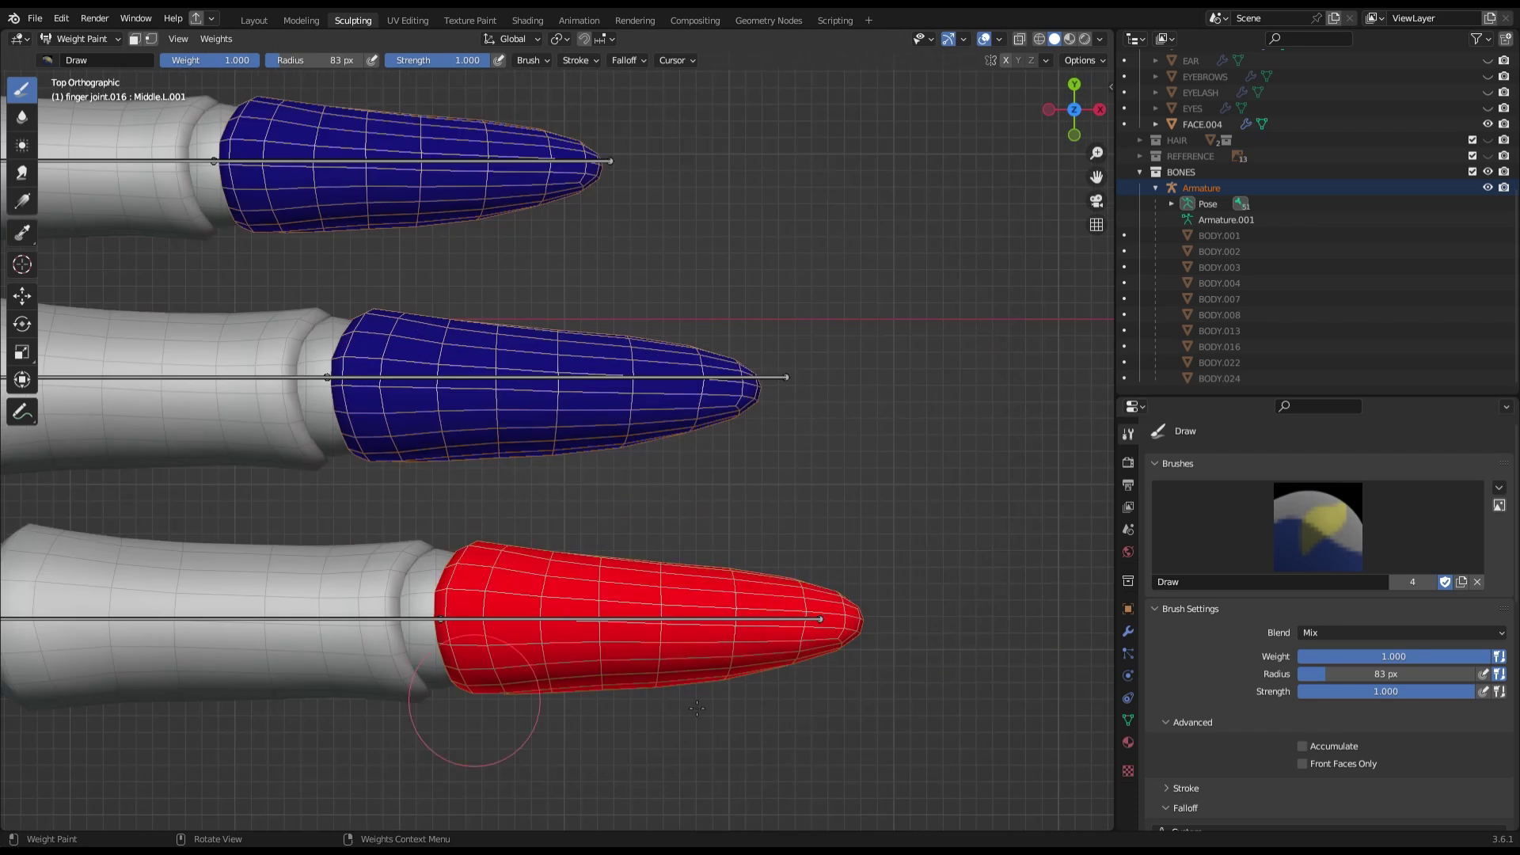
pyautogui.scroll(-2, 696, 707)
pyautogui.keyDown('ctrl'); pyautogui.click(444, 776); pyautogui.keyUp('ctrl')
pyautogui.scroll(2, 554, 396)
pyautogui.moveTo(522, 443); pyautogui.dragTo(489, 463)
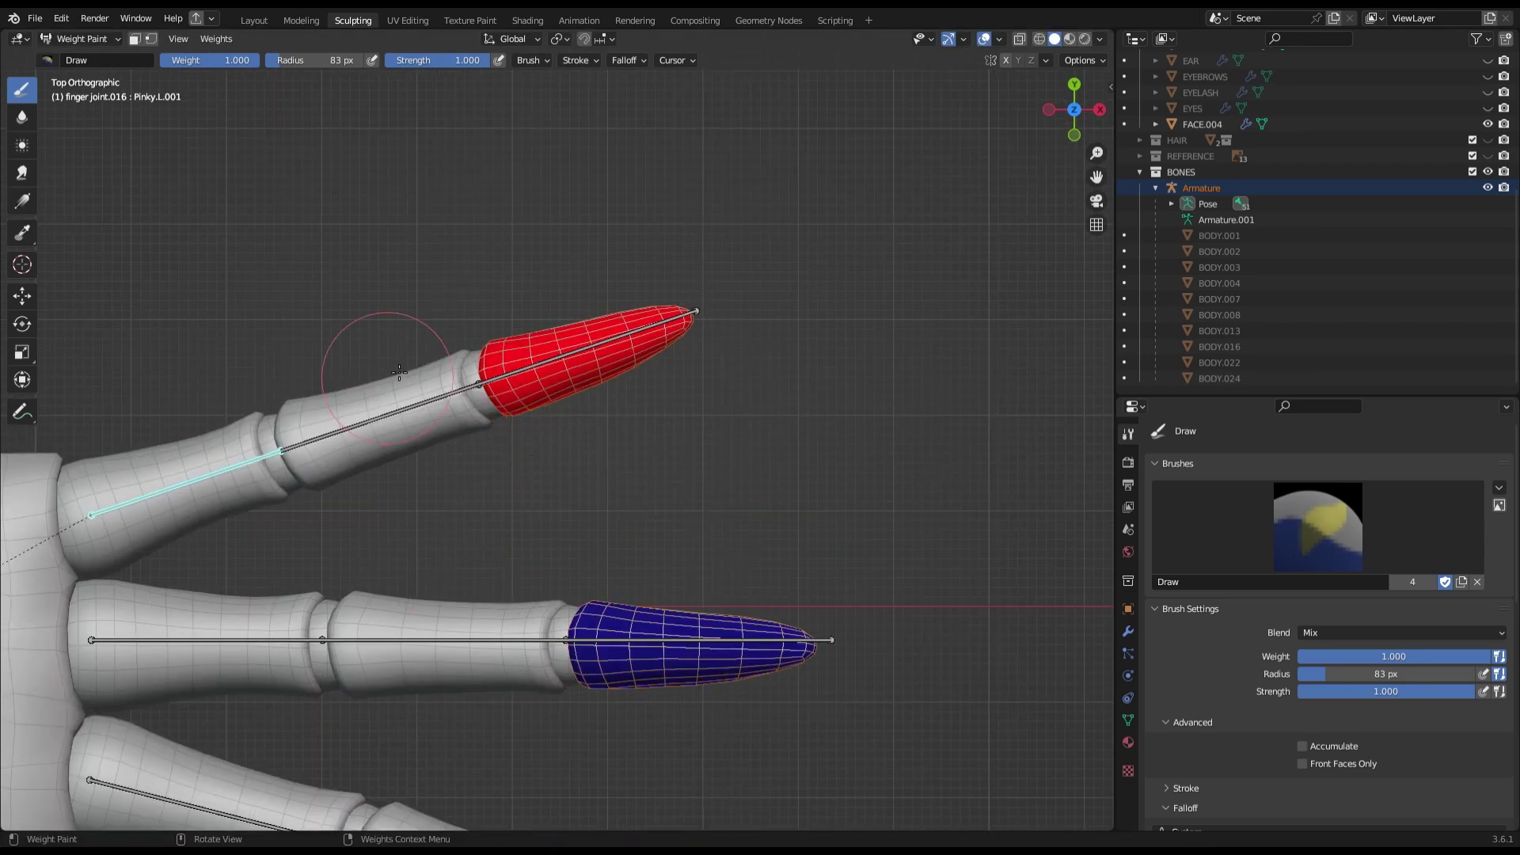
# Save the file and weight paint the thumb joint piece for bone Thumb.L.002.
pyautogui.keyDown('ctrl'); pyautogui.click(693, 642); pyautogui.keyUp('ctrl')
pyautogui.scroll(-2, 792, 649)
pyautogui.scroll(-2, 634, 554)
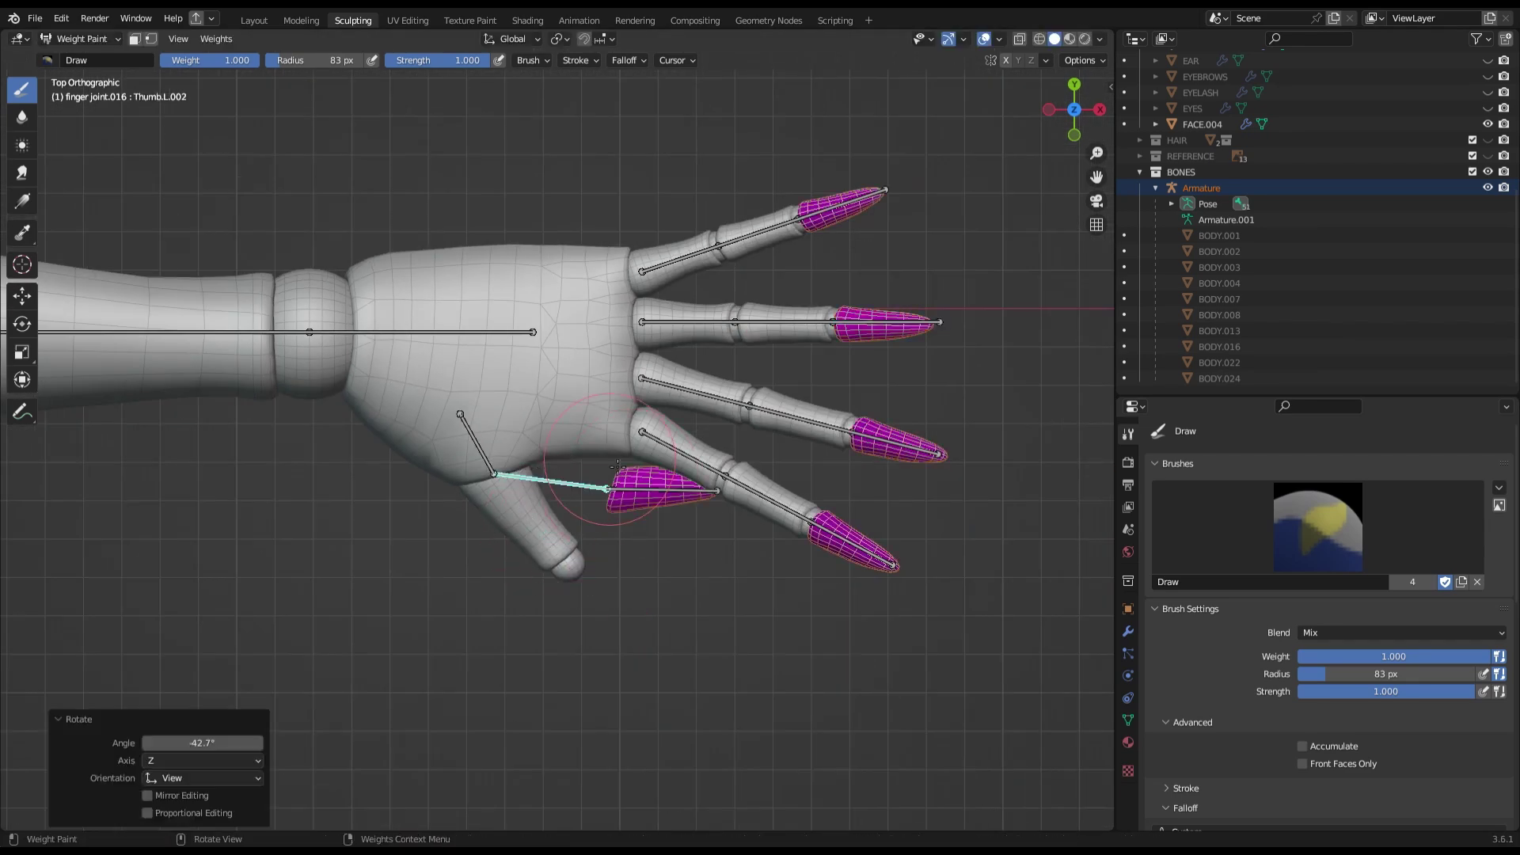
pyautogui.hotkey('ctrl', 'Tab')
pyautogui.hotkey('ctrl', 's')
pyautogui.hotkey('ctrl', 'Tab')
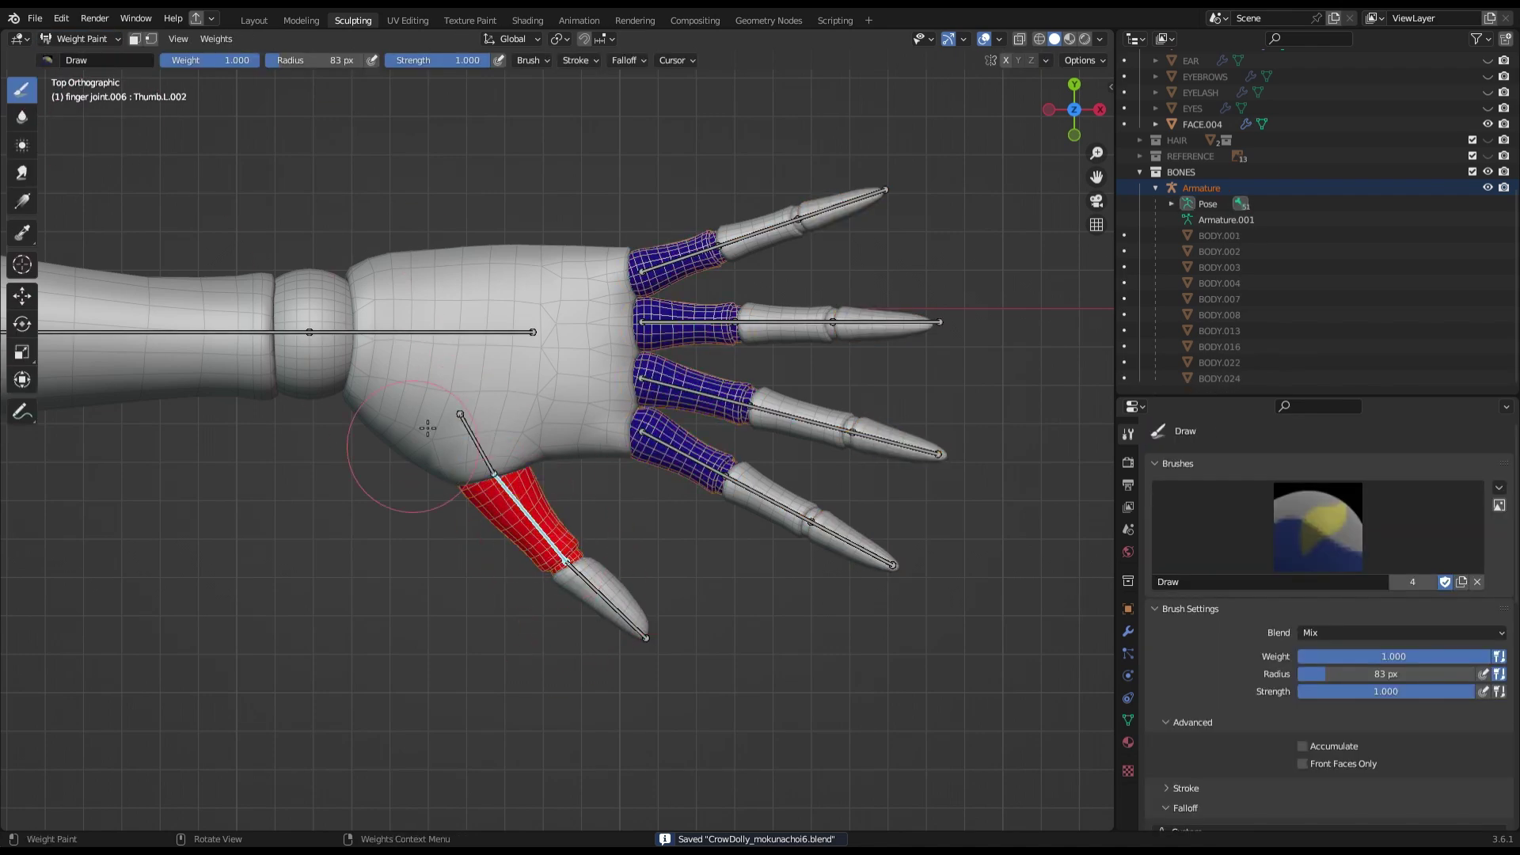
# View the figure from the front, orbit around the chest, and leave weight painting.
pyautogui.scroll(-2, 814, 238)
pyautogui.press('KP_1')
pyautogui.scroll(-3, 508, 221)
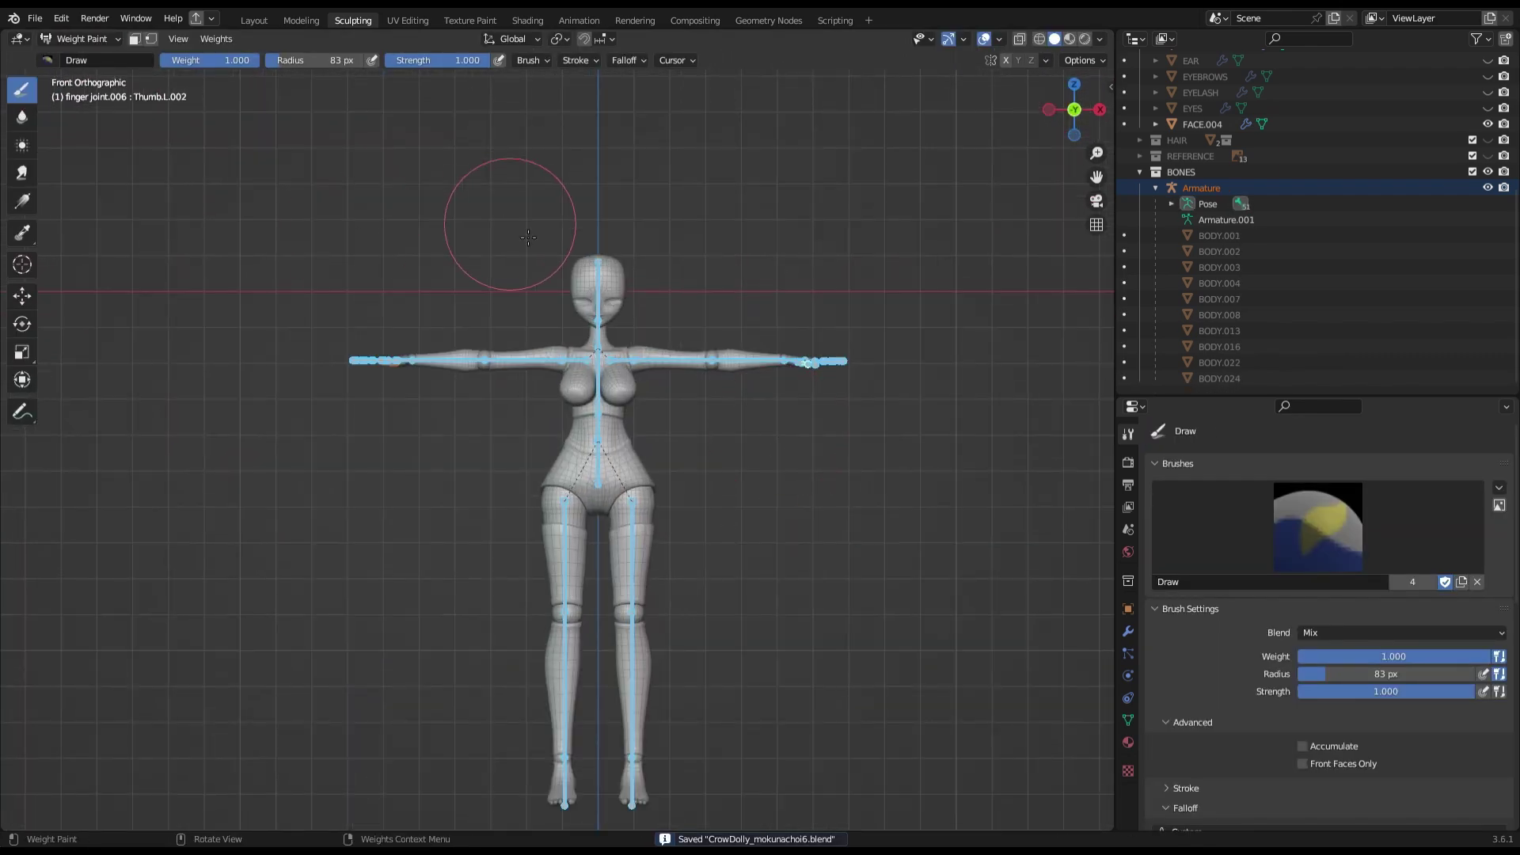
pyautogui.scroll(4, 388, 262)
pyautogui.moveTo(388, 261); pyautogui.dragTo(554, 317, button='middle')
pyautogui.hotkey('ctrl', 'z')
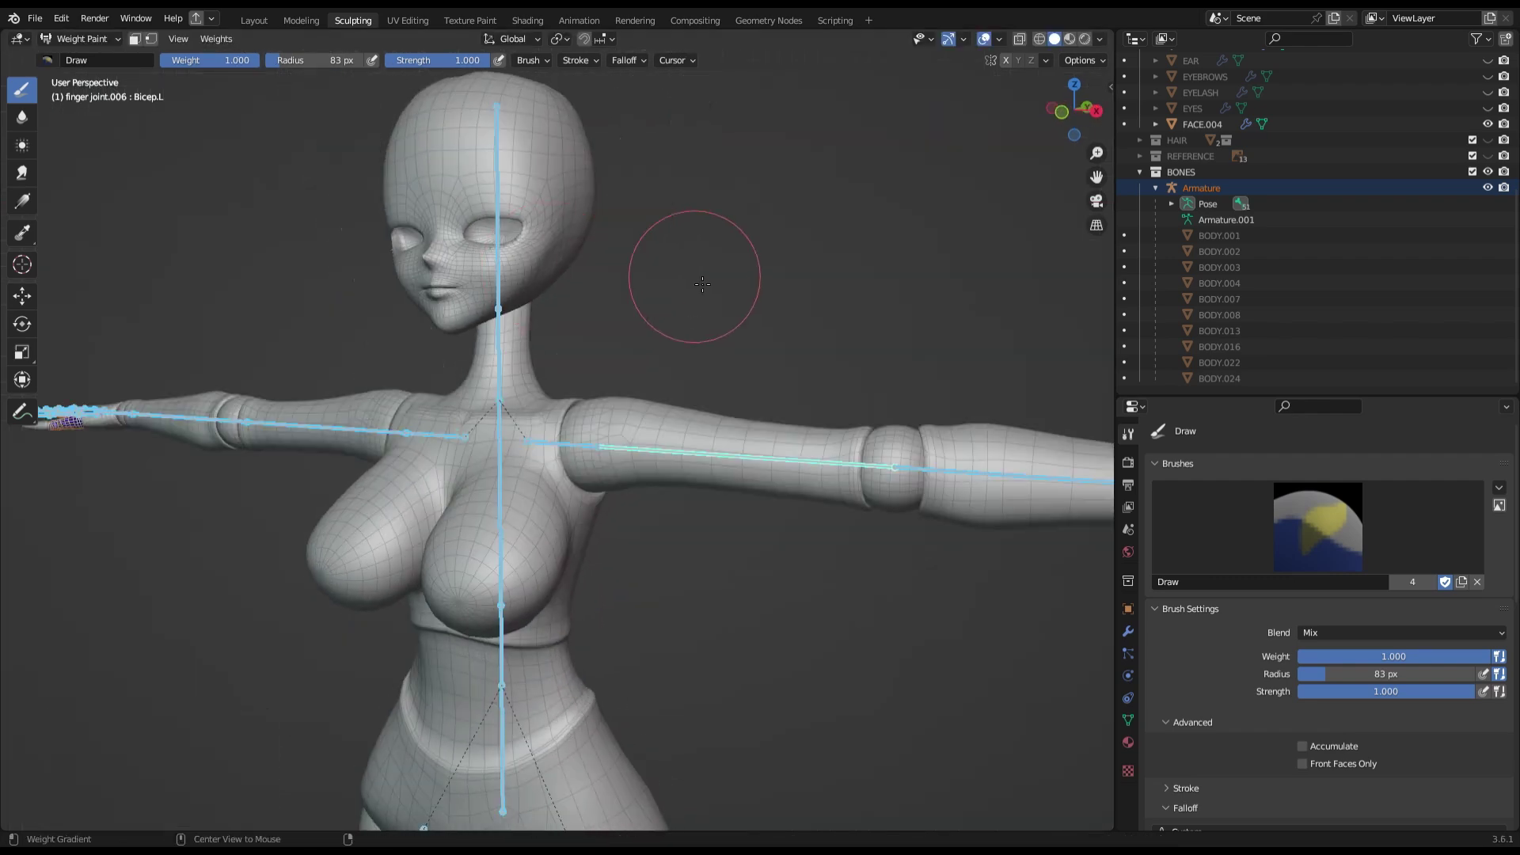
# Add a centred edge loop around the torso's armpit.
pyautogui.press('Tab')
pyautogui.hotkey('ctrl', 'r')
pyautogui.click(576, 553)
pyautogui.rightClick(575, 553)
pyautogui.moveTo(575, 553); pyautogui.dragTo(411, 429, button='middle')
pyautogui.press('Tab')
# Raise the upper arm bones in Pose Mode to test the shoulder deformation.
pyautogui.click(563, 429)
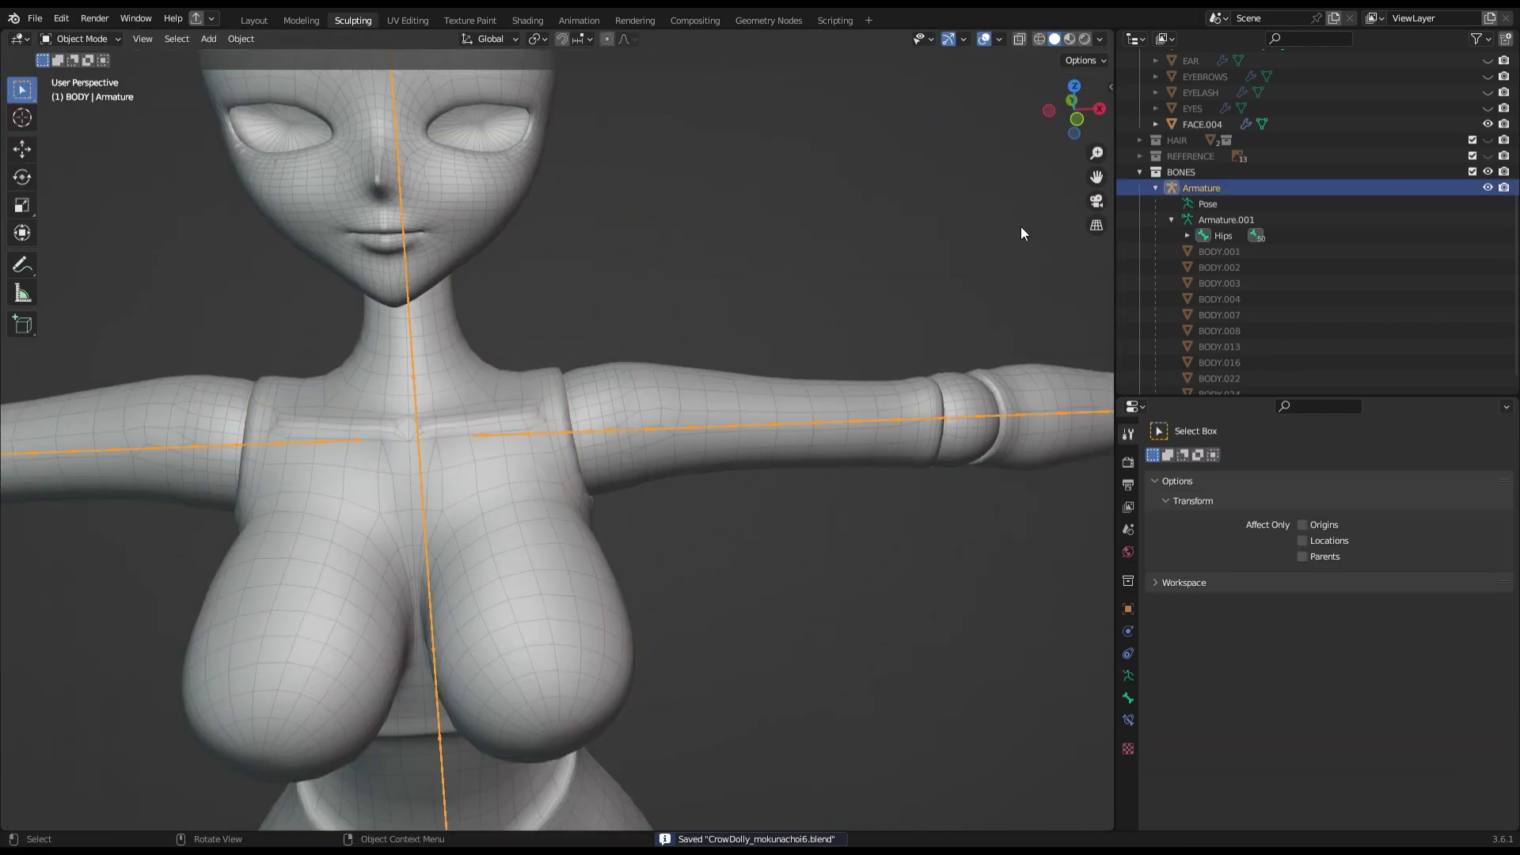
pyautogui.press('KP_1')
pyautogui.hotkey('ctrl', 'Tab')
pyautogui.press('r')
pyautogui.click(620, 398)
pyautogui.press('r')
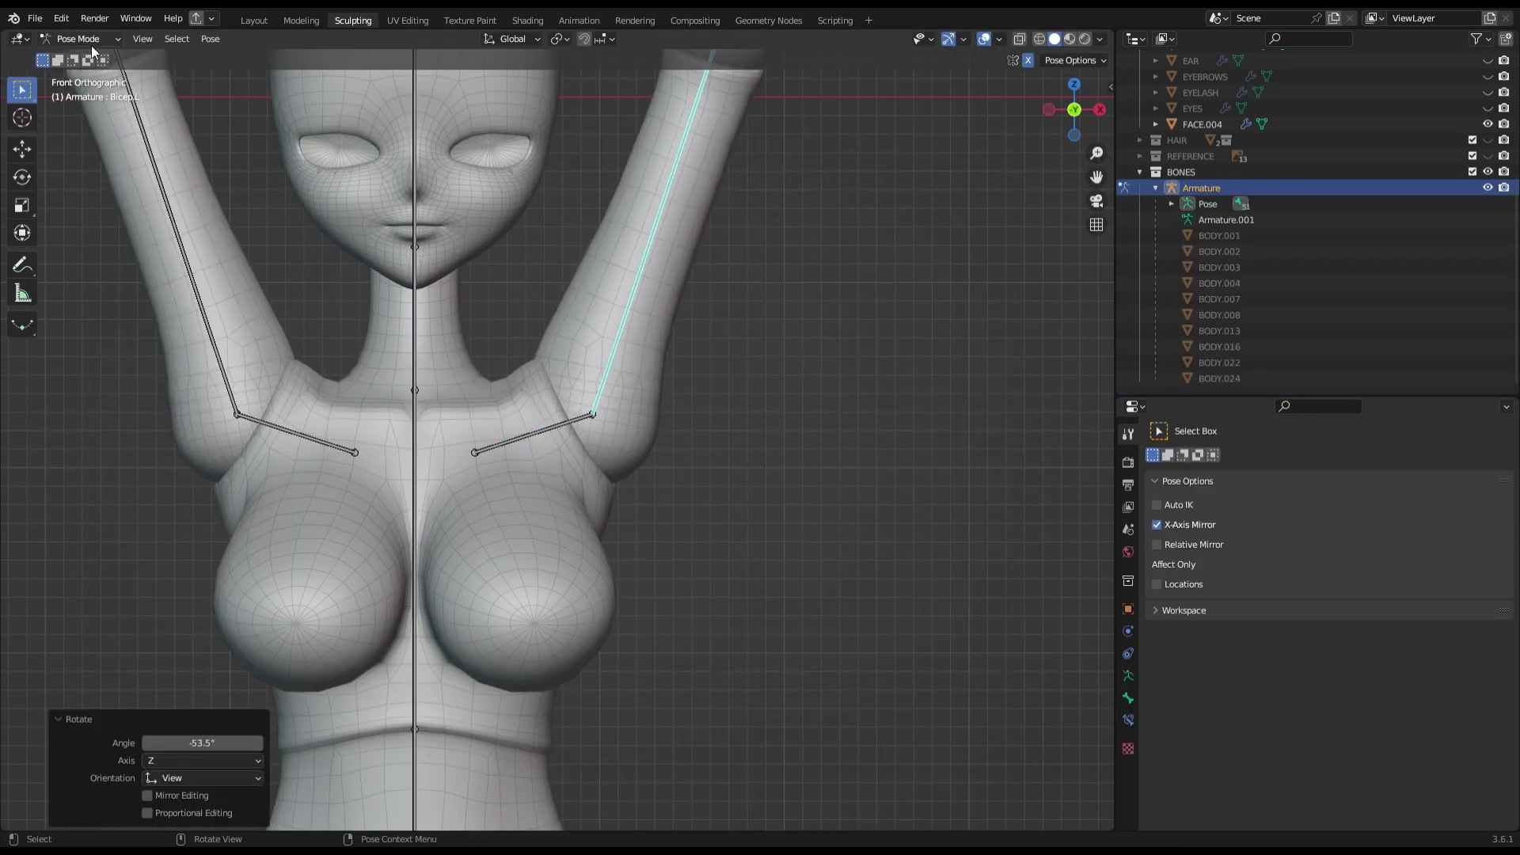
# Blur the shoulder weights on torso BODY.001 and save the file.
pyautogui.hotkey('ctrl', 'Tab')
pyautogui.click(529, 377)
pyautogui.hotkey('ctrl', 'Tab')
pyautogui.hotkey('ctrl', 's')
pyautogui.hotkey('shift', 'space')
pyautogui.scroll(2, 526, 441)
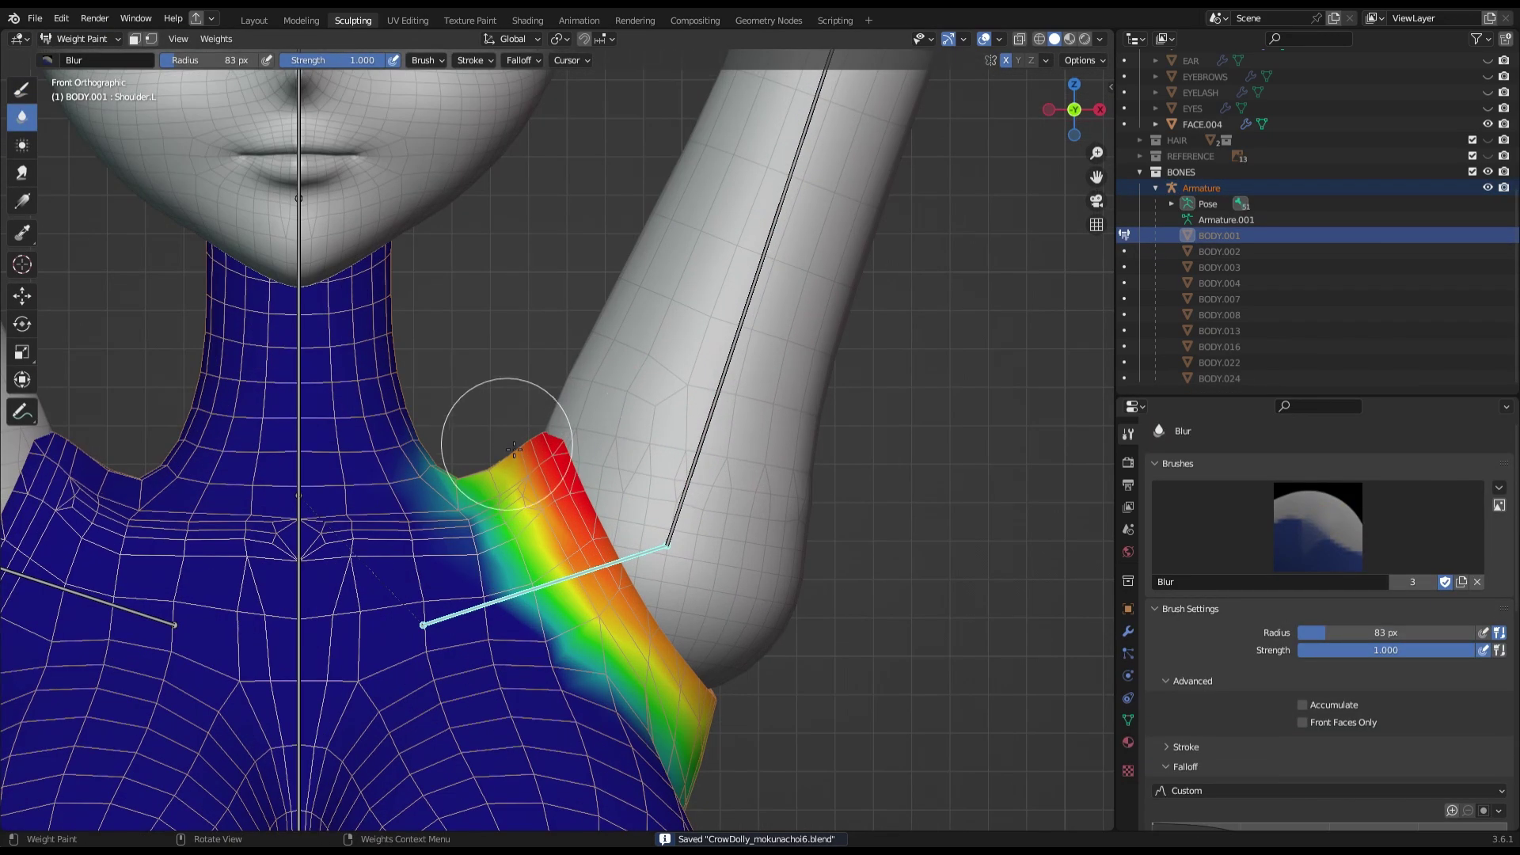
pyautogui.moveTo(527, 441); pyautogui.dragTo(594, 427, button='middle')
# Re-check the raised-arm deformation from front and top views, rotating the upper arm again.
pyautogui.press('KP_1')
pyautogui.scroll(-3, 871, 237)
pyautogui.hotkey('shift', 'alt', 'z')
pyautogui.moveTo(857, 254); pyautogui.dragTo(620, 288, button='middle')
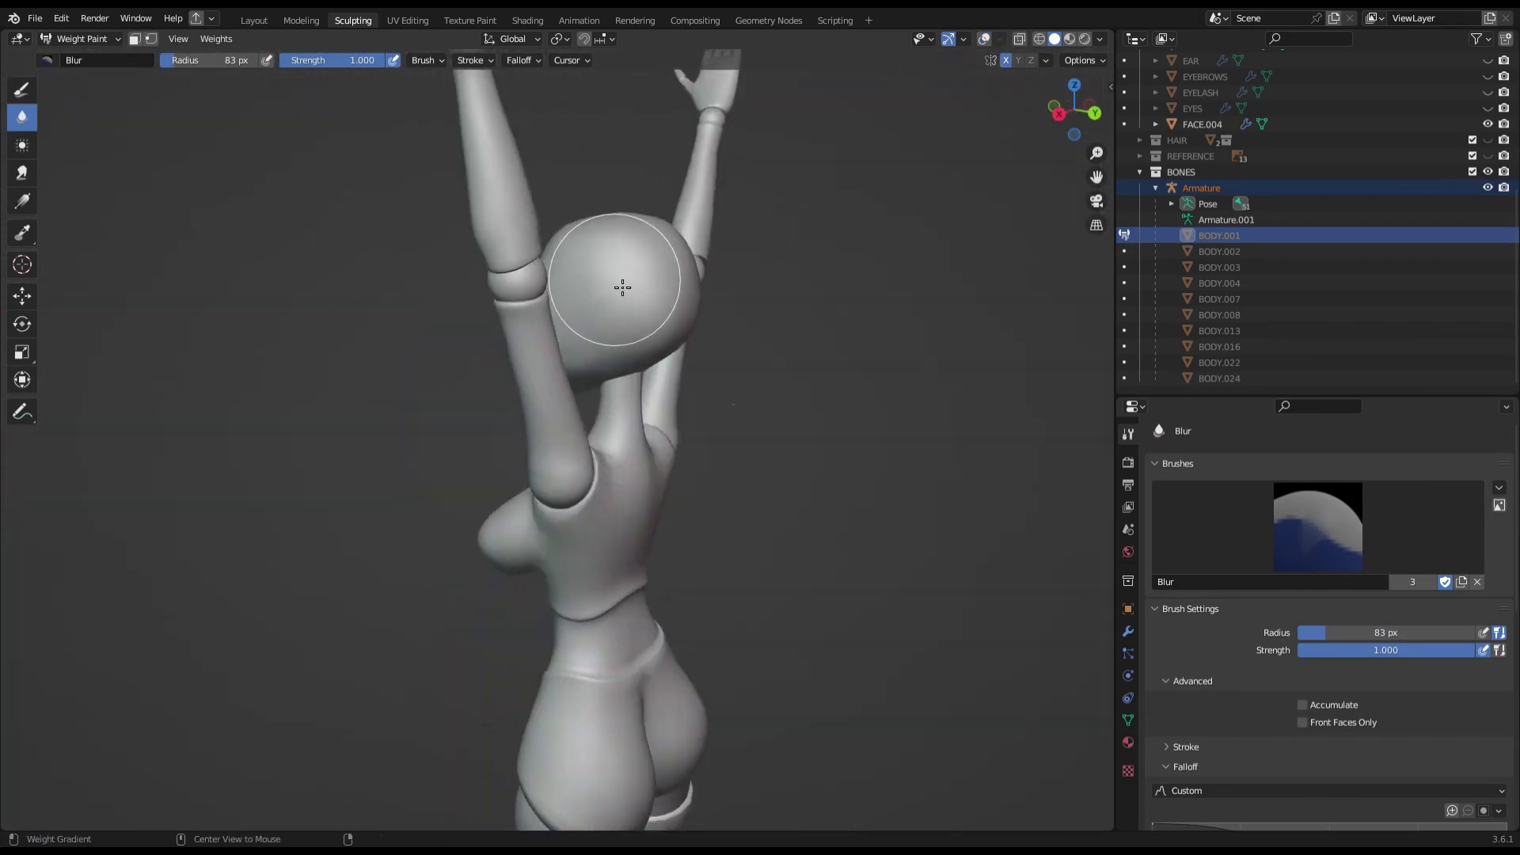
pyautogui.hotkey('shift', 'alt', 'z')
pyautogui.press('KP_7')
pyautogui.press('r')
pyautogui.click(645, 441)
pyautogui.moveTo(645, 441)
pyautogui.mouseDown(button='middle')
pyautogui.moveTo(652, 426)
pyautogui.moveTo(555, 396)
pyautogui.mouseUp(button='middle')
# Reset the arms to rest pose and select the linked breast geometry in Edit Mode.
pyautogui.press('KP_1')
pyautogui.hotkey('shift', 'alt', 'z')
pyautogui.click(100, 39)
pyautogui.click(81, 75)
pyautogui.hotkey('shift', 'alt', 'z')
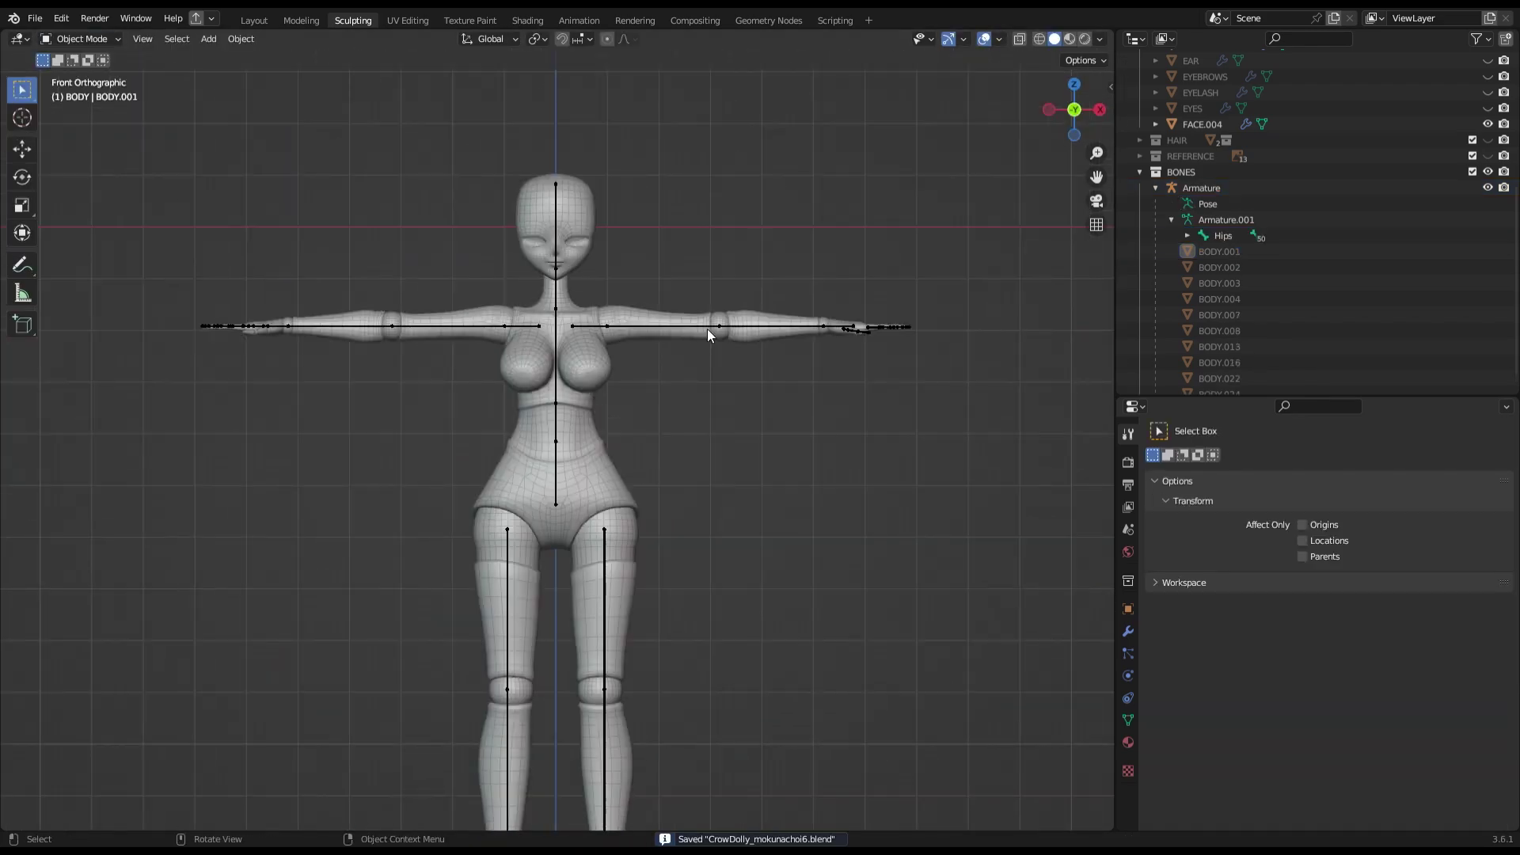
pyautogui.scroll(4, 707, 329)
pyautogui.moveTo(707, 329); pyautogui.dragTo(633, 503, button='middle')
pyautogui.rightClick(634, 503)
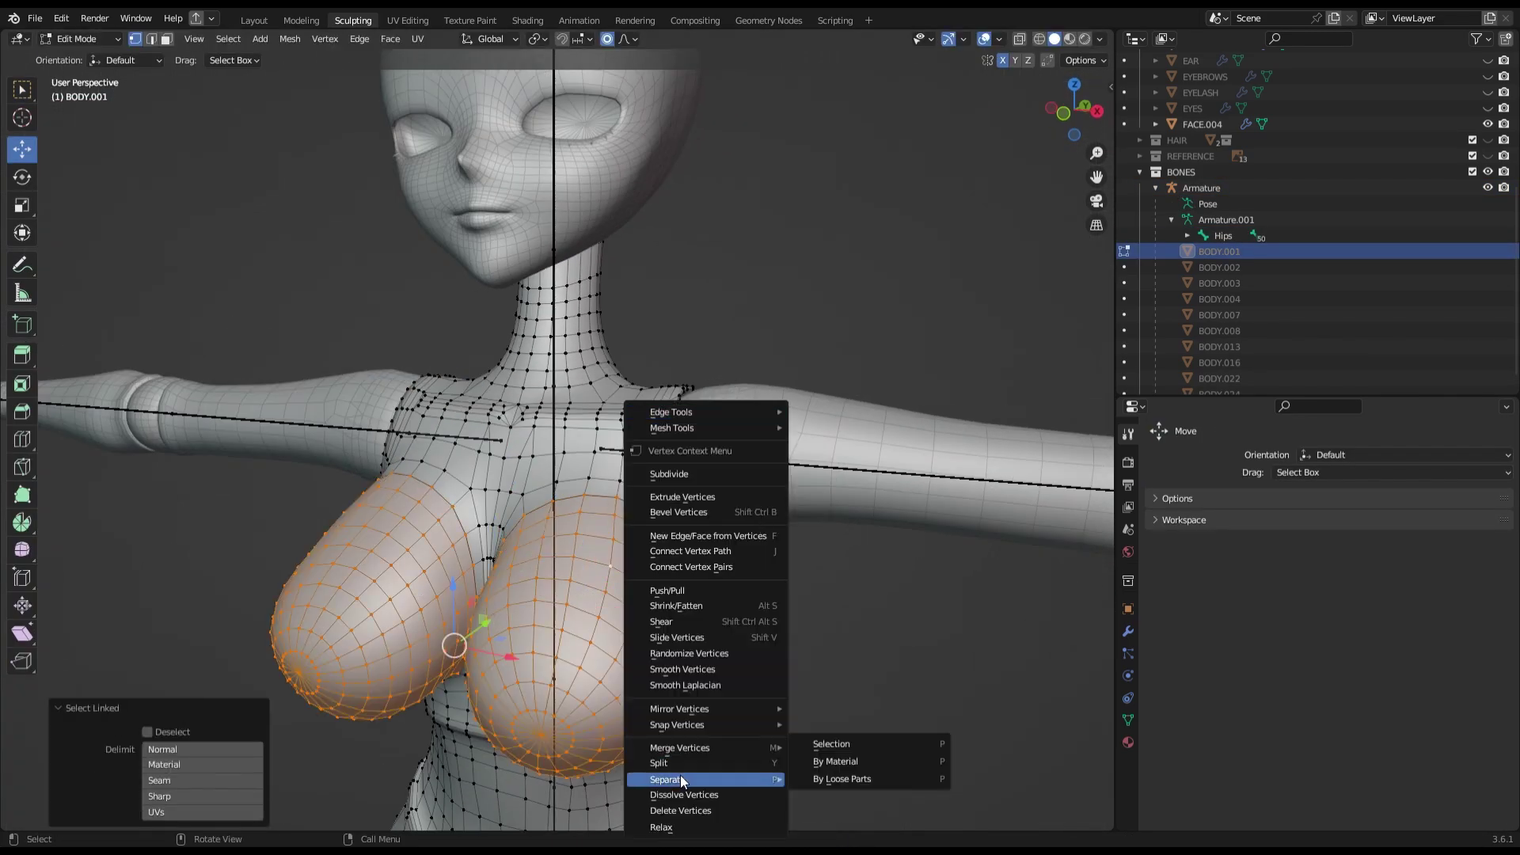
# Separate the breasts from the body mesh into their own object.
pyautogui.press('Tab')
pyautogui.click(1201, 188)
pyautogui.press('KP_3')
# Delete the right-hand bones and symmetrize the left hand bones to the right side.
pyautogui.moveTo(723, 365); pyautogui.dragTo(293, 353, button='middle')
pyautogui.press('Tab')
pyautogui.click(293, 354)
pyautogui.press('KP_Decimal')
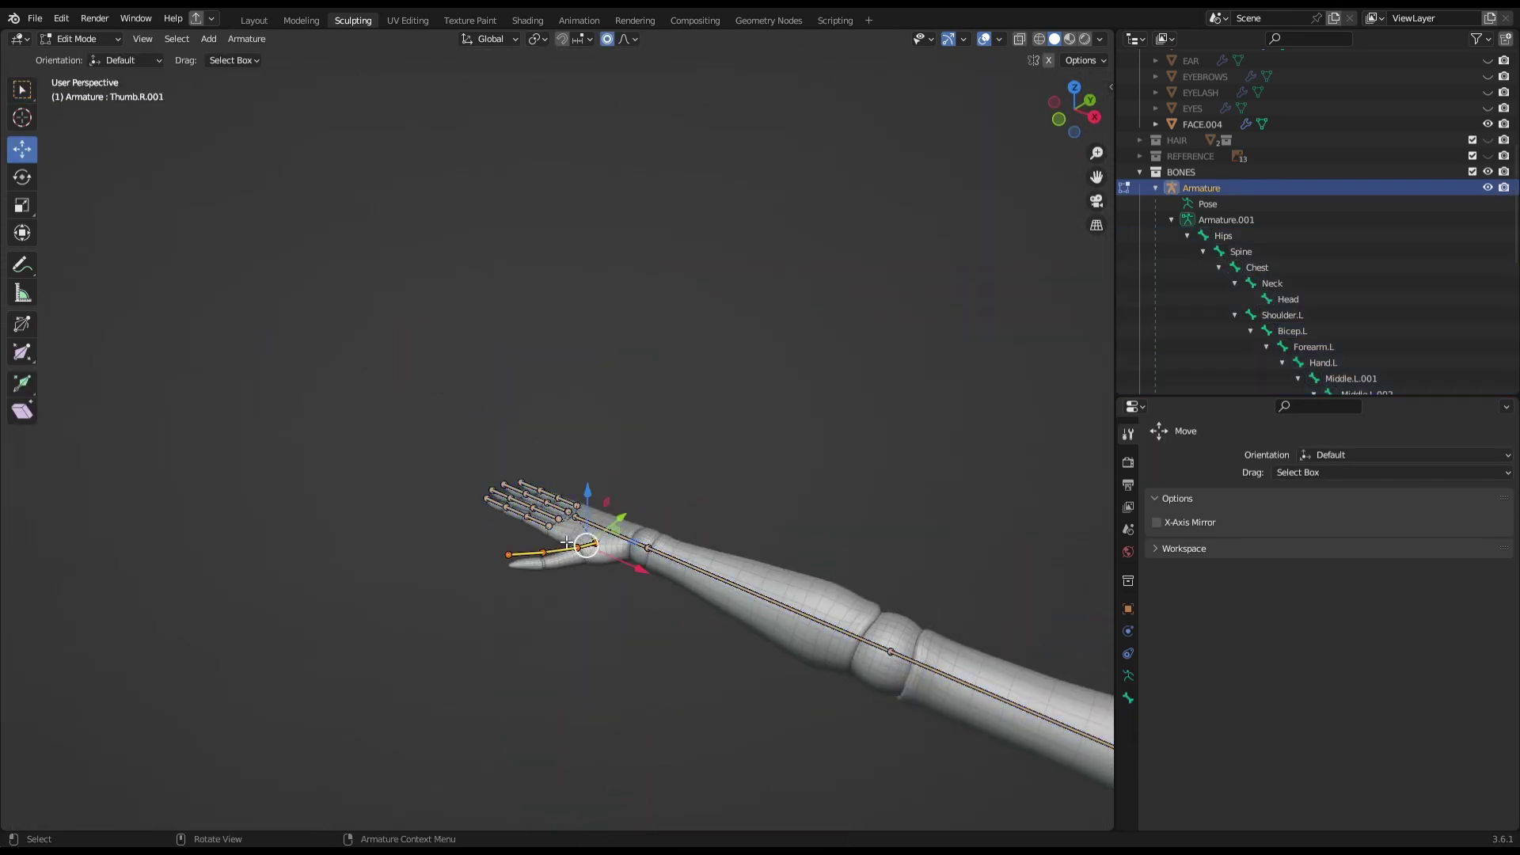
pyautogui.click(799, 301)
pyautogui.scroll(-5, 784, 396)
pyautogui.press('b')
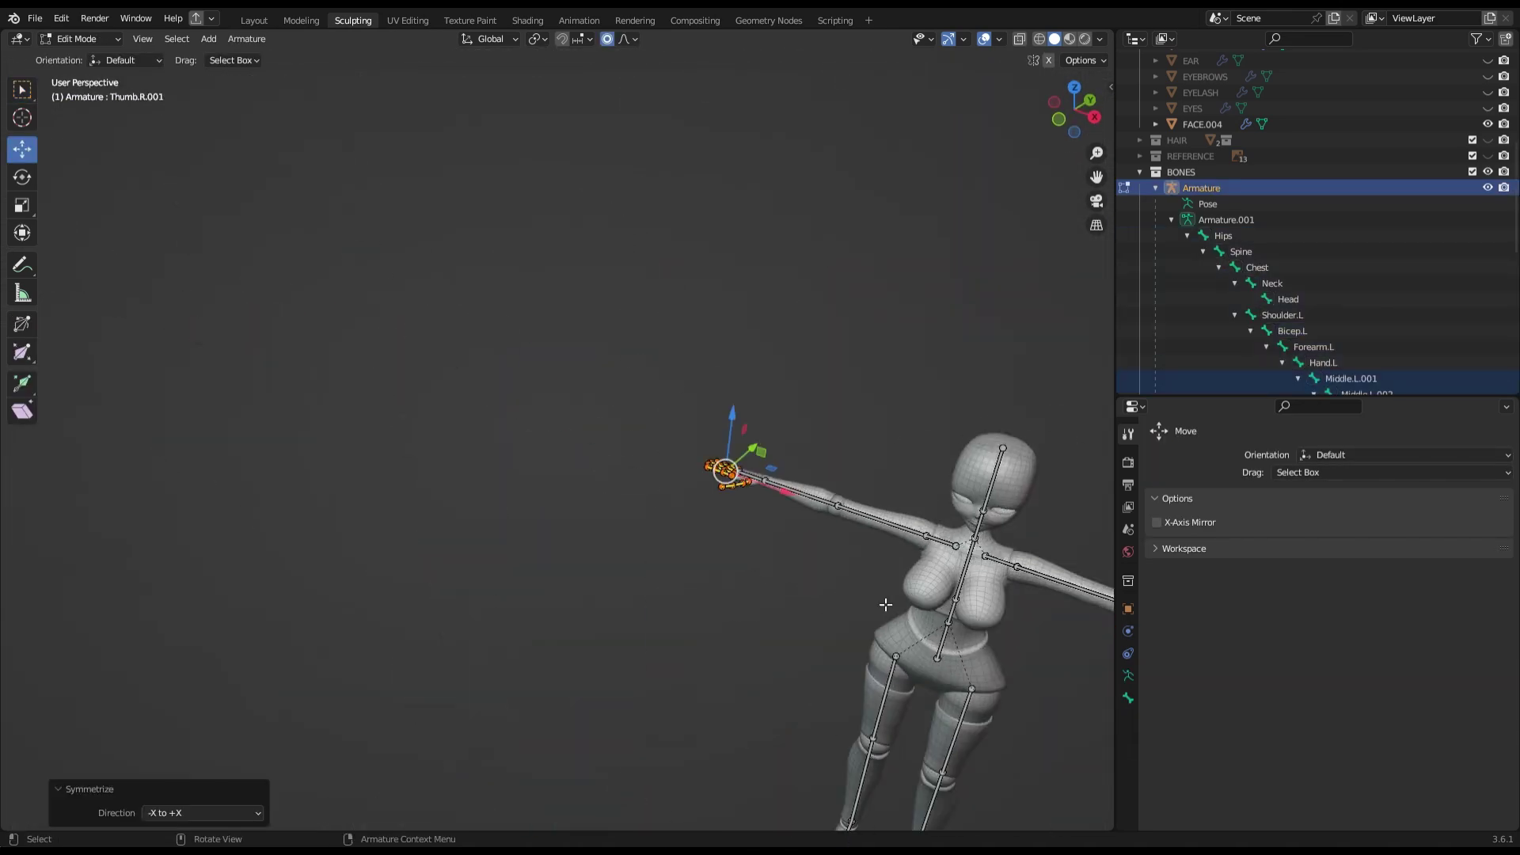
pyautogui.press('Tab')
pyautogui.press('KP_7')
# Select the finger joint pieces of the hand.
pyautogui.scroll(4, 689, 566)
pyautogui.click(528, 462)
pyautogui.scroll(3, 528, 461)
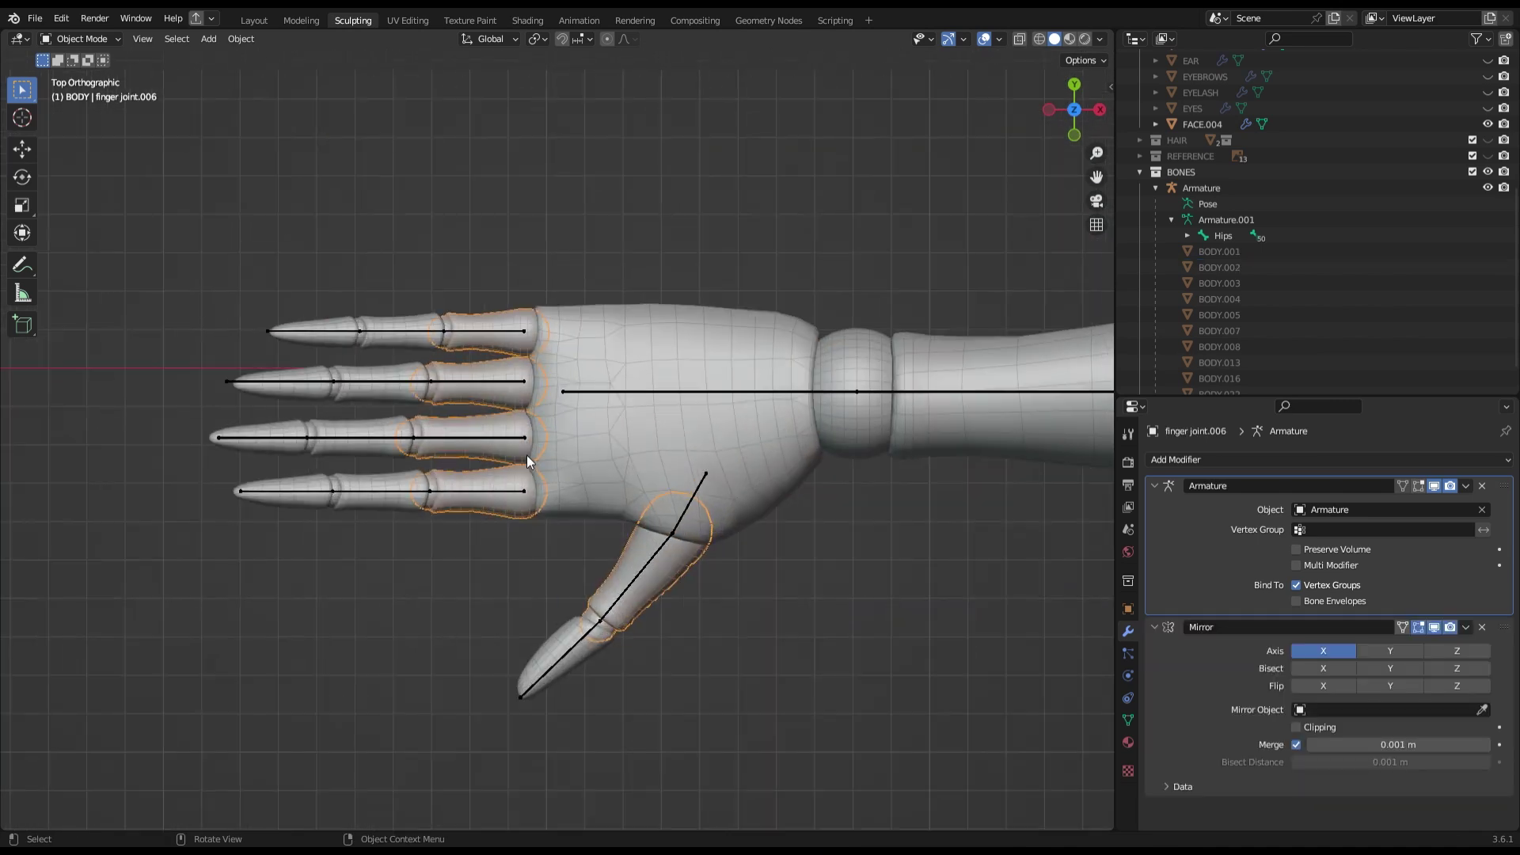
pyautogui.scroll(-3, 776, 564)
# Rotate the thumb bone in Pose Mode to test how the hand bends.
pyautogui.hotkey('ctrl', 'Tab')
pyautogui.press('KP_1')
pyautogui.click(454, 545)
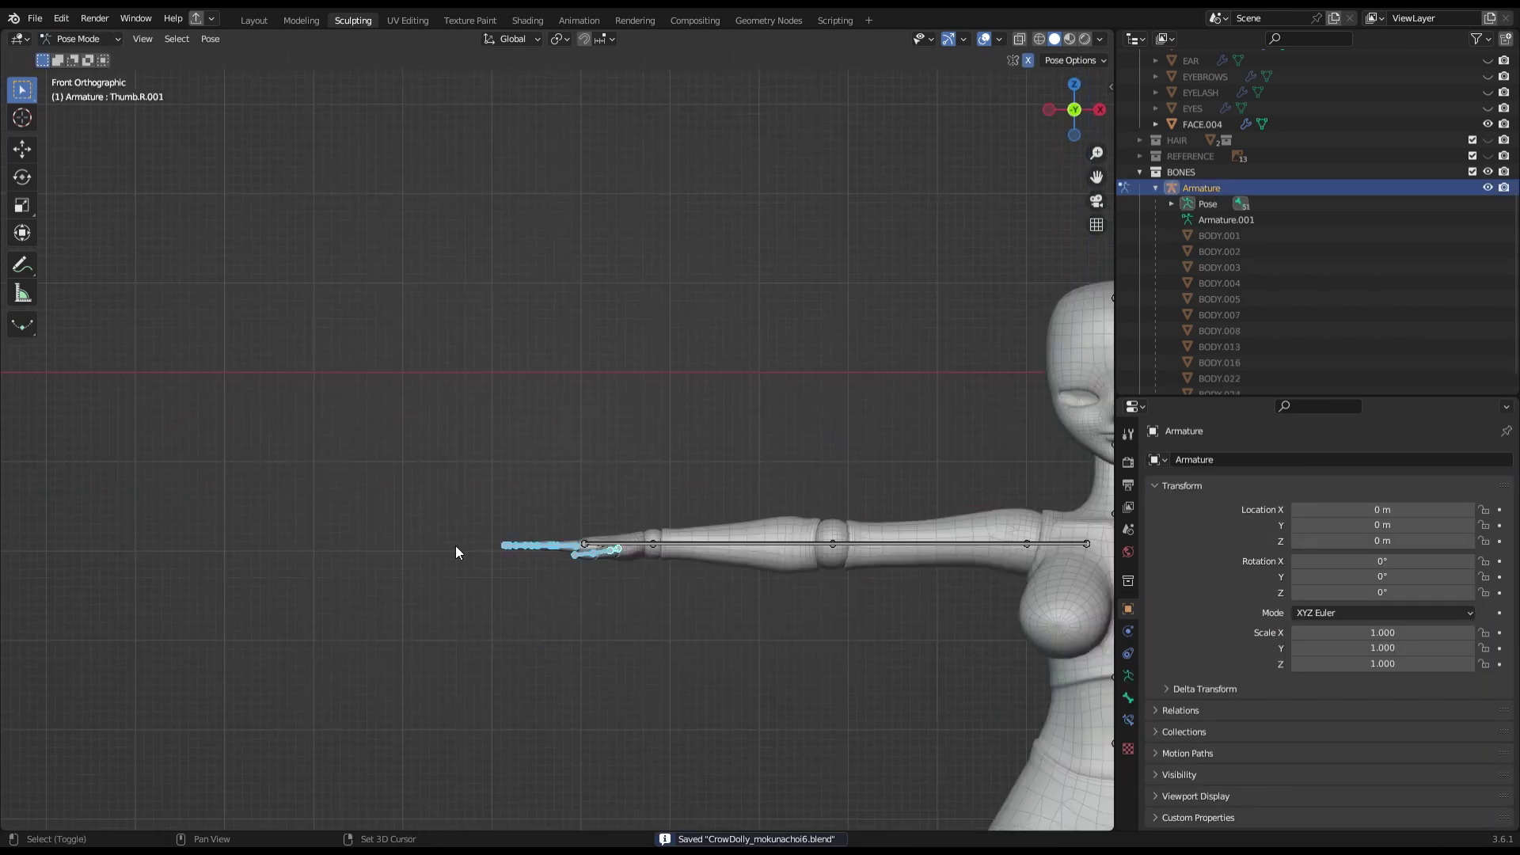
pyautogui.scroll(3, 455, 545)
pyautogui.press('r')
pyautogui.click(597, 110)
pyautogui.moveTo(384, 584); pyautogui.dragTo(839, 351, button='middle')
pyautogui.press('KP_1')
pyautogui.hotkey('ctrl', 'Tab')
pyautogui.scroll(5, 641, 307)
# Inspect the finger joint weights in Weight Paint mode.
pyautogui.hotkey('ctrl', 'Tab')
pyautogui.moveTo(642, 306)
pyautogui.mouseDown(button='middle')
pyautogui.moveTo(545, 338)
pyautogui.moveTo(720, 254)
pyautogui.mouseUp(button='middle')
pyautogui.scroll(3, 545, 338)
pyautogui.scroll(-3, 544, 338)
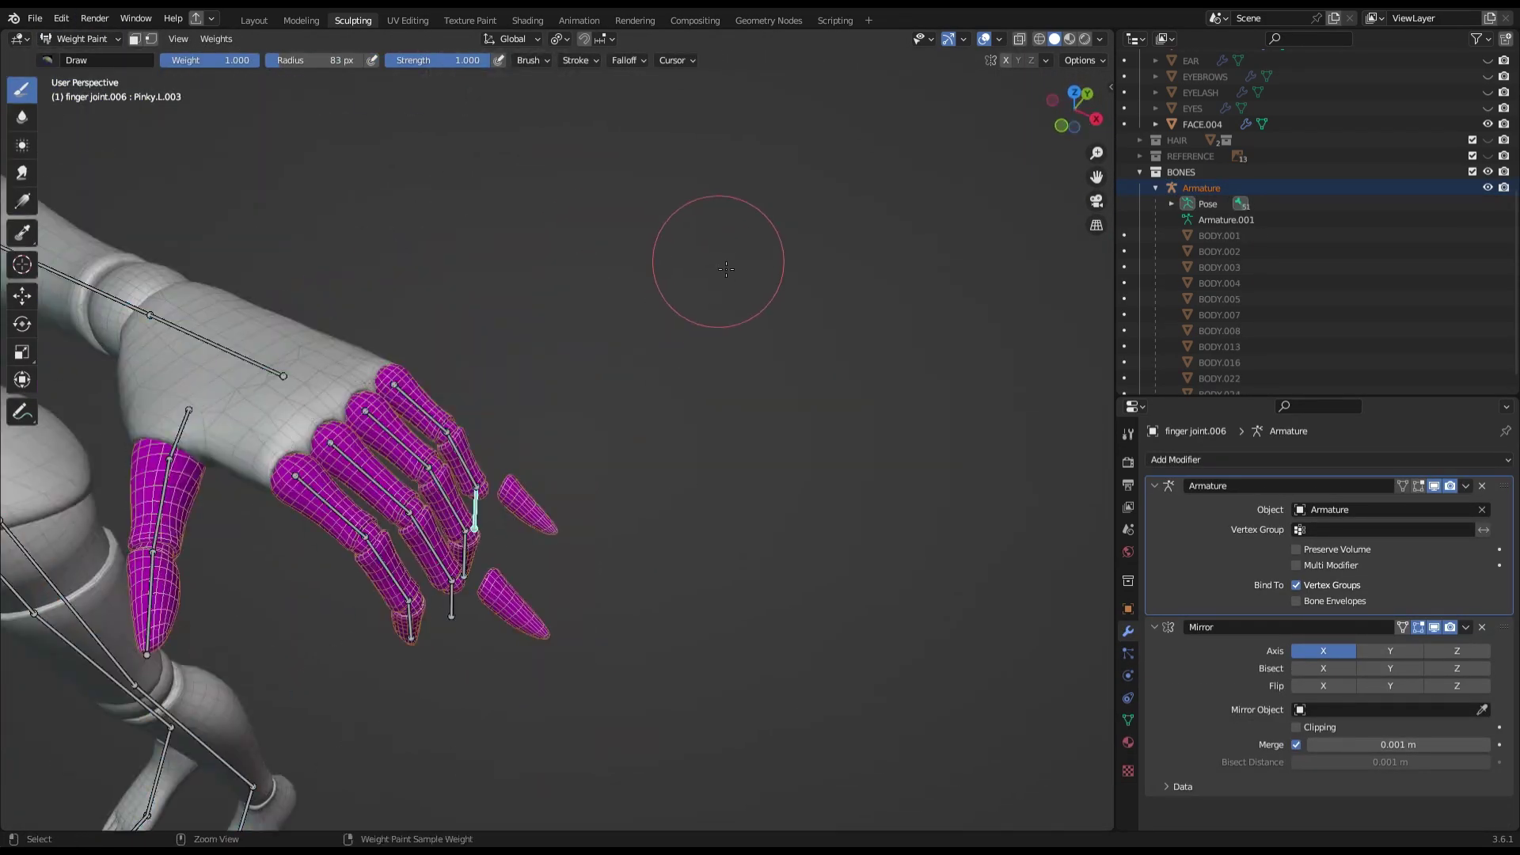
pyautogui.hotkey('ctrl', 'Tab')
pyautogui.hotkey('ctrl', 'Tab')
# Paint full weight for the pinky fingertip bone onto the fingertip piece with Draw.
pyautogui.rightClick(603, 446)
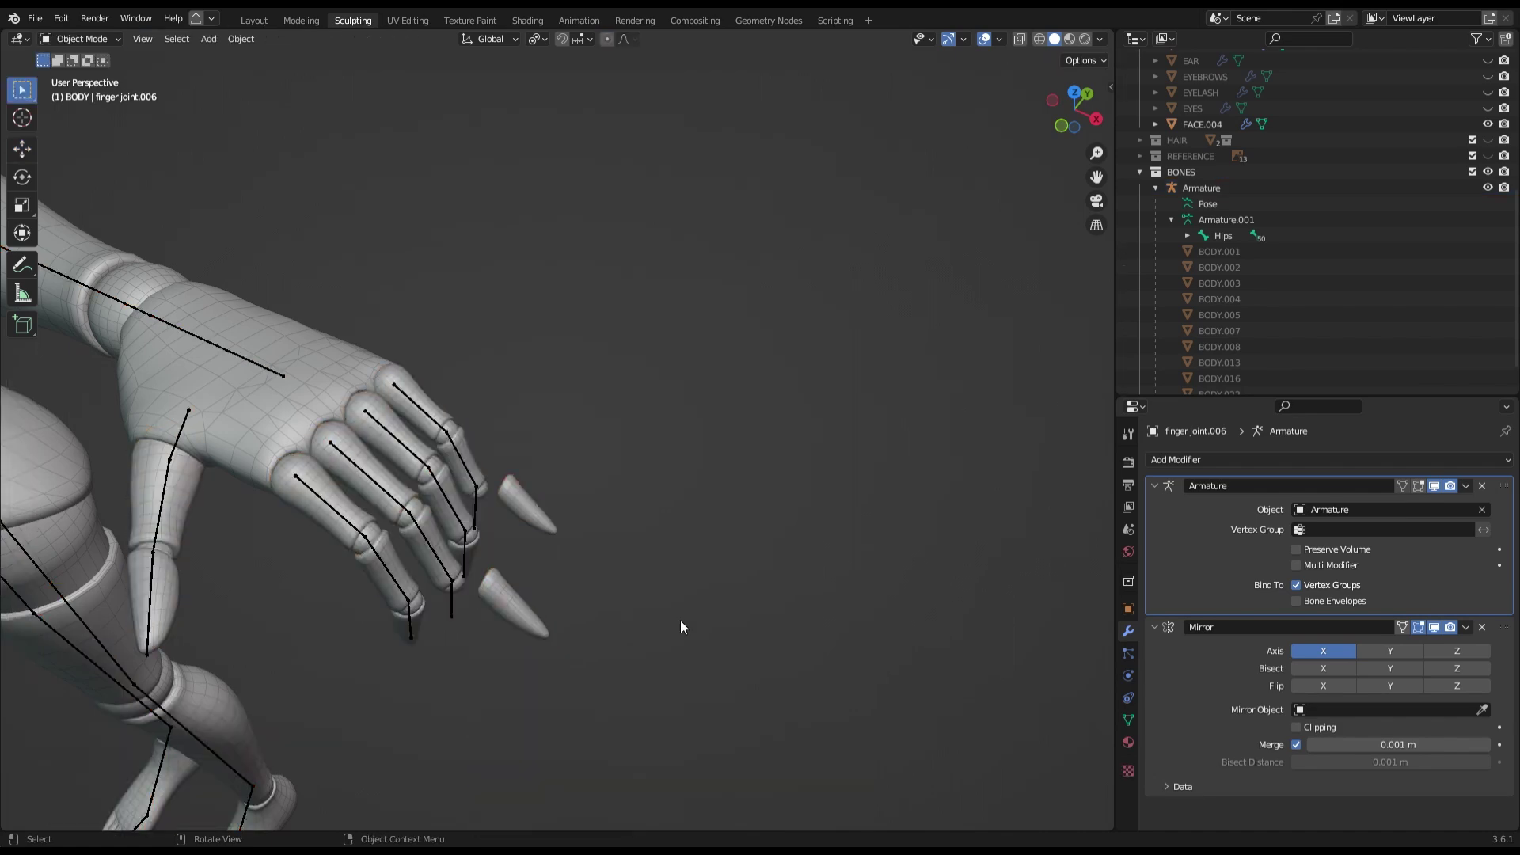
pyautogui.hotkey('ctrl', 's')
pyautogui.moveTo(1053, 127)
pyautogui.mouseDown()
pyautogui.moveTo(1077, 111)
pyautogui.moveTo(746, 390)
pyautogui.mouseUp()
pyautogui.moveTo(746, 390)
pyautogui.mouseDown(button='middle')
pyautogui.moveTo(679, 340)
pyautogui.moveTo(866, 414)
pyautogui.mouseUp(button='middle')
pyautogui.scroll(3, 464, 621)
pyautogui.keyDown('ctrl'); pyautogui.click(464, 621); pyautogui.keyUp('ctrl')
pyautogui.click(403, 616)
pyautogui.keyDown('shift'); pyautogui.moveTo(403, 616); pyautogui.dragTo(320, 465, button='middle'); pyautogui.keyUp('shift')
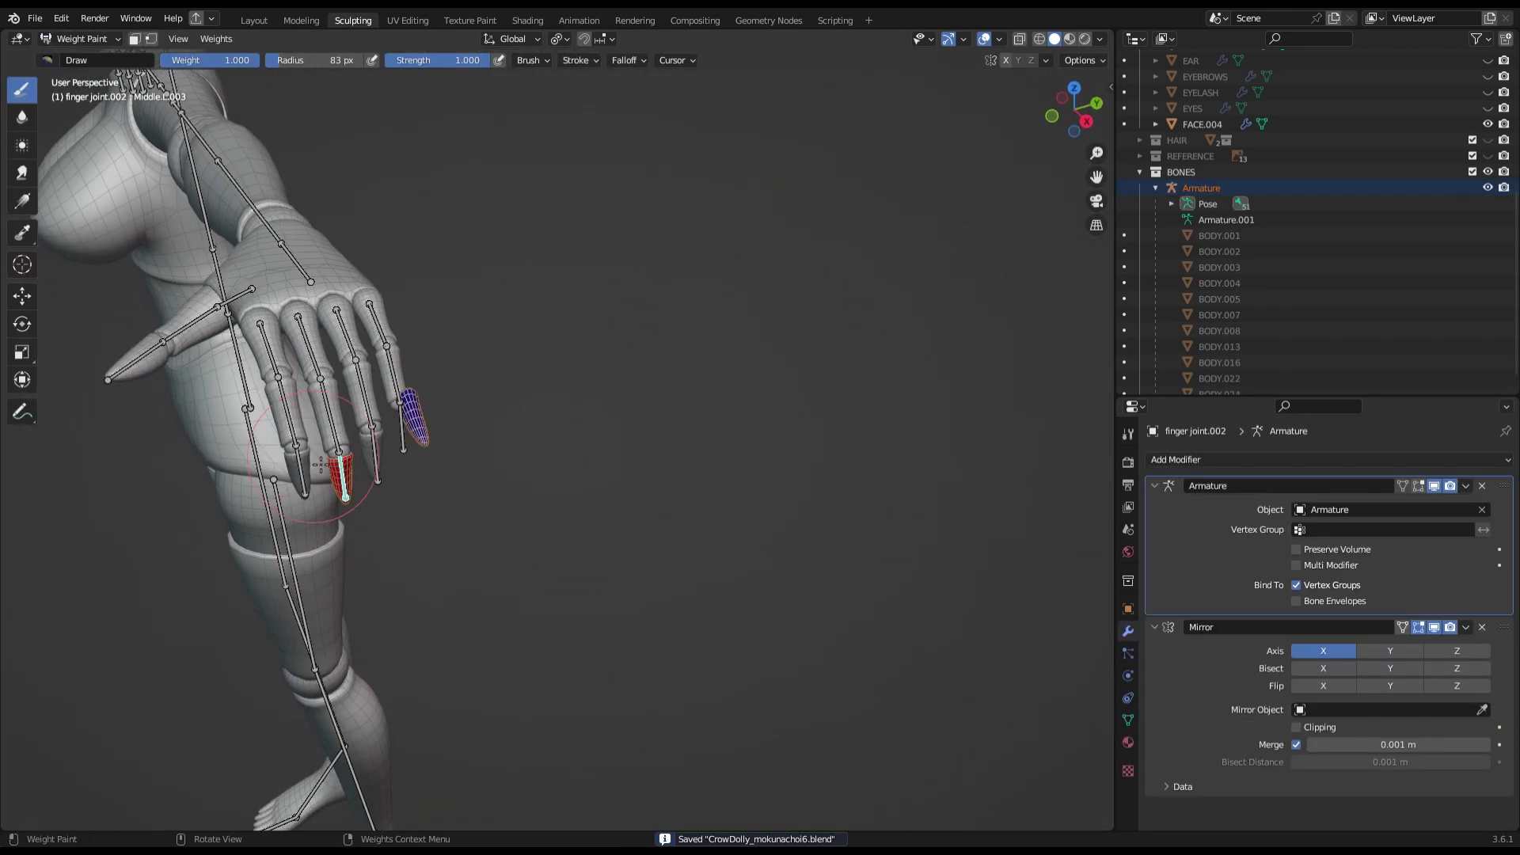
pyautogui.scroll(3, 436, 364)
pyautogui.scroll(-5, 434, 434)
# Add an edge loop across the palm of hand piece BODY.002 near the thumb.
pyautogui.moveTo(435, 434); pyautogui.dragTo(560, 462, button='middle')
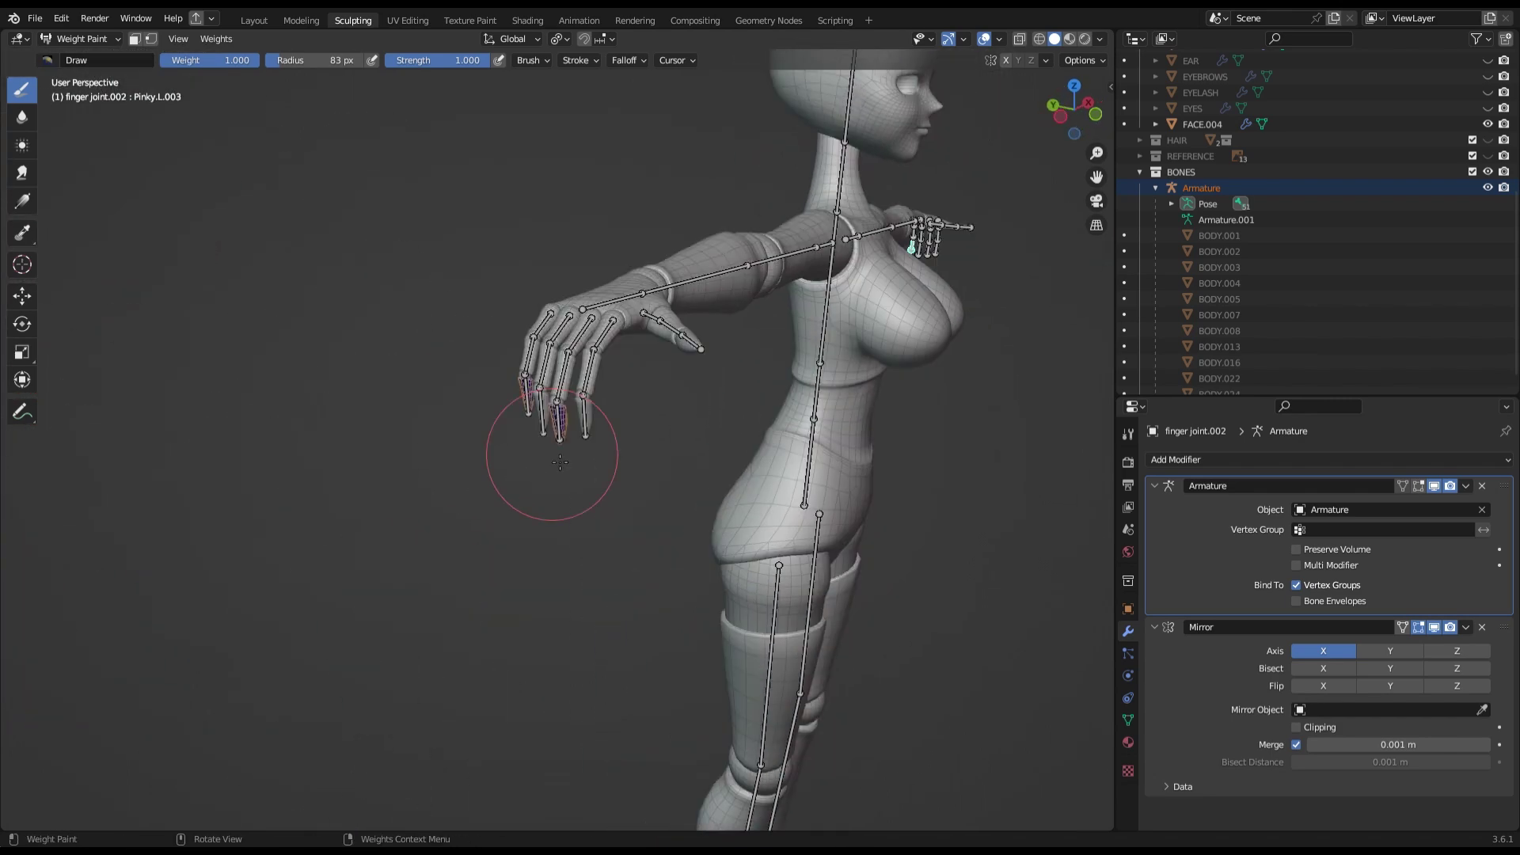
pyautogui.moveTo(277, 301); pyautogui.dragTo(419, 485, button='middle')
pyautogui.press('KP_7')
pyautogui.scroll(4, 607, 455)
pyautogui.click(649, 549)
pyautogui.scroll(3, 619, 461)
pyautogui.press('Tab')
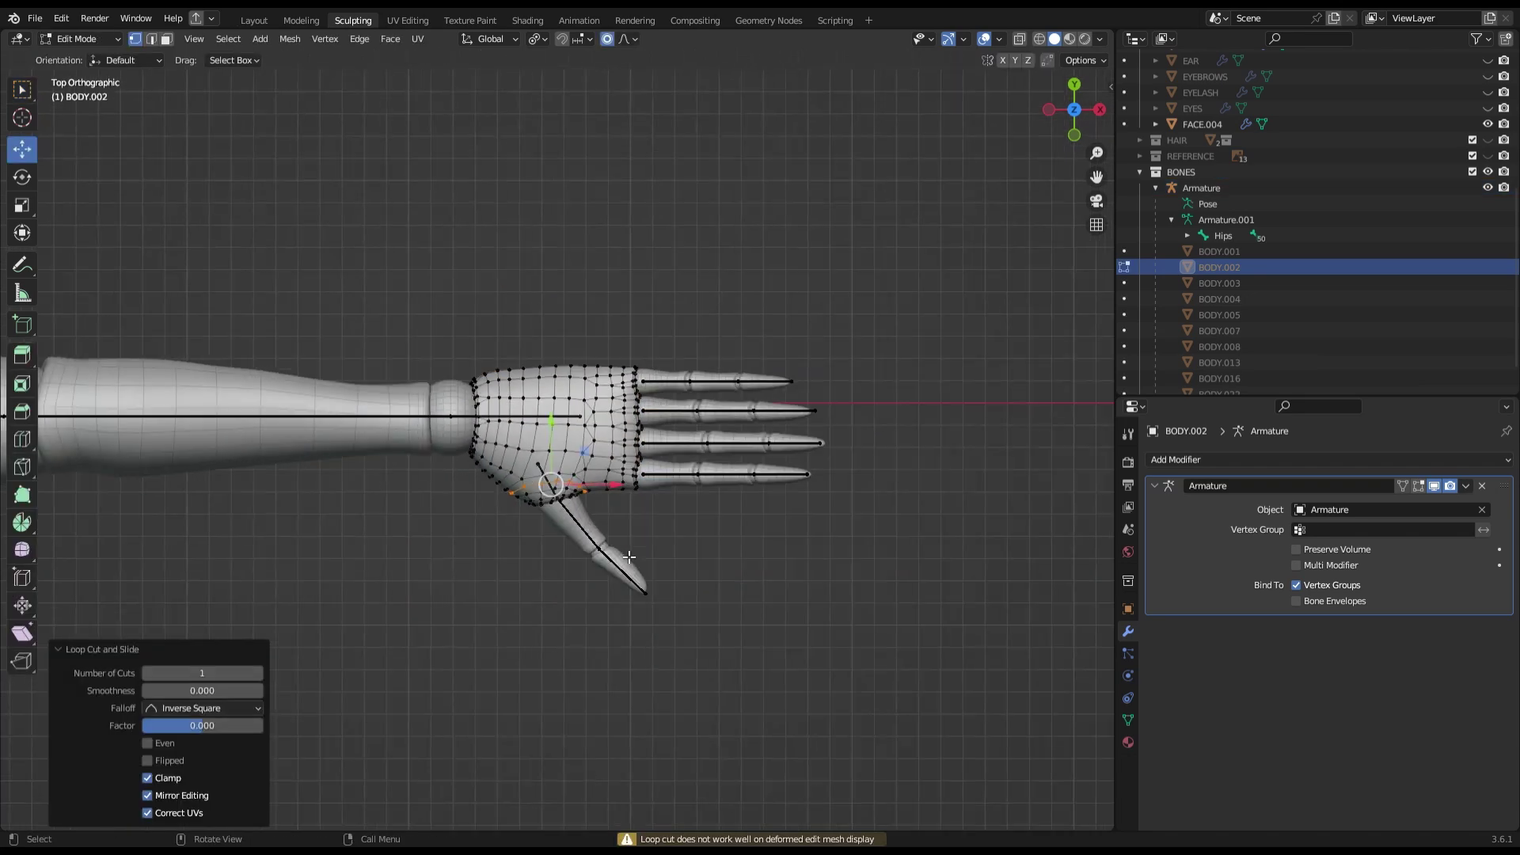
pyautogui.moveTo(619, 467); pyautogui.dragTo(628, 279, button='middle')
pyautogui.scroll(5, 523, 460)
pyautogui.scroll(-3, 552, 446)
pyautogui.scroll(-3, 552, 445)
# Save the file and return to Object Mode with the body framed from the front.
pyautogui.hotkey('ctrl', 's')
pyautogui.press('KP_7')
pyautogui.press('KP_1')
pyautogui.scroll(-3, 614, 331)
pyautogui.press('Tab')
pyautogui.keyDown('shift'); pyautogui.moveTo(359, 320); pyautogui.dragTo(386, 235, button='middle'); pyautogui.keyUp('shift')
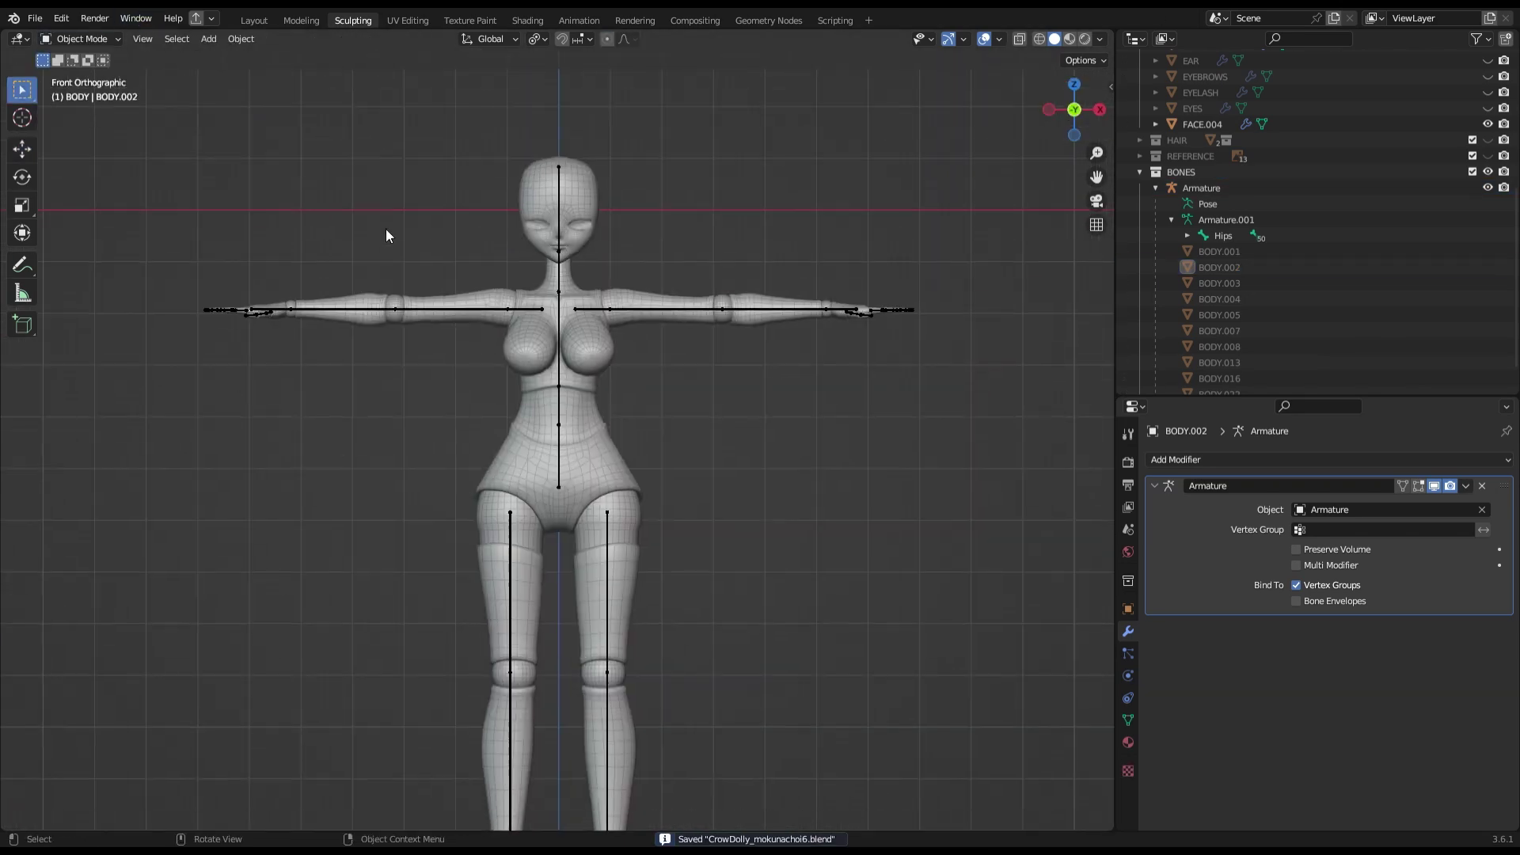
# Enter Sculpt Mode on the torso piece with the reference images shown and X-ray on.
pyautogui.scroll(4, 346, 164)
pyautogui.click(346, 164)
pyautogui.click(1489, 156)
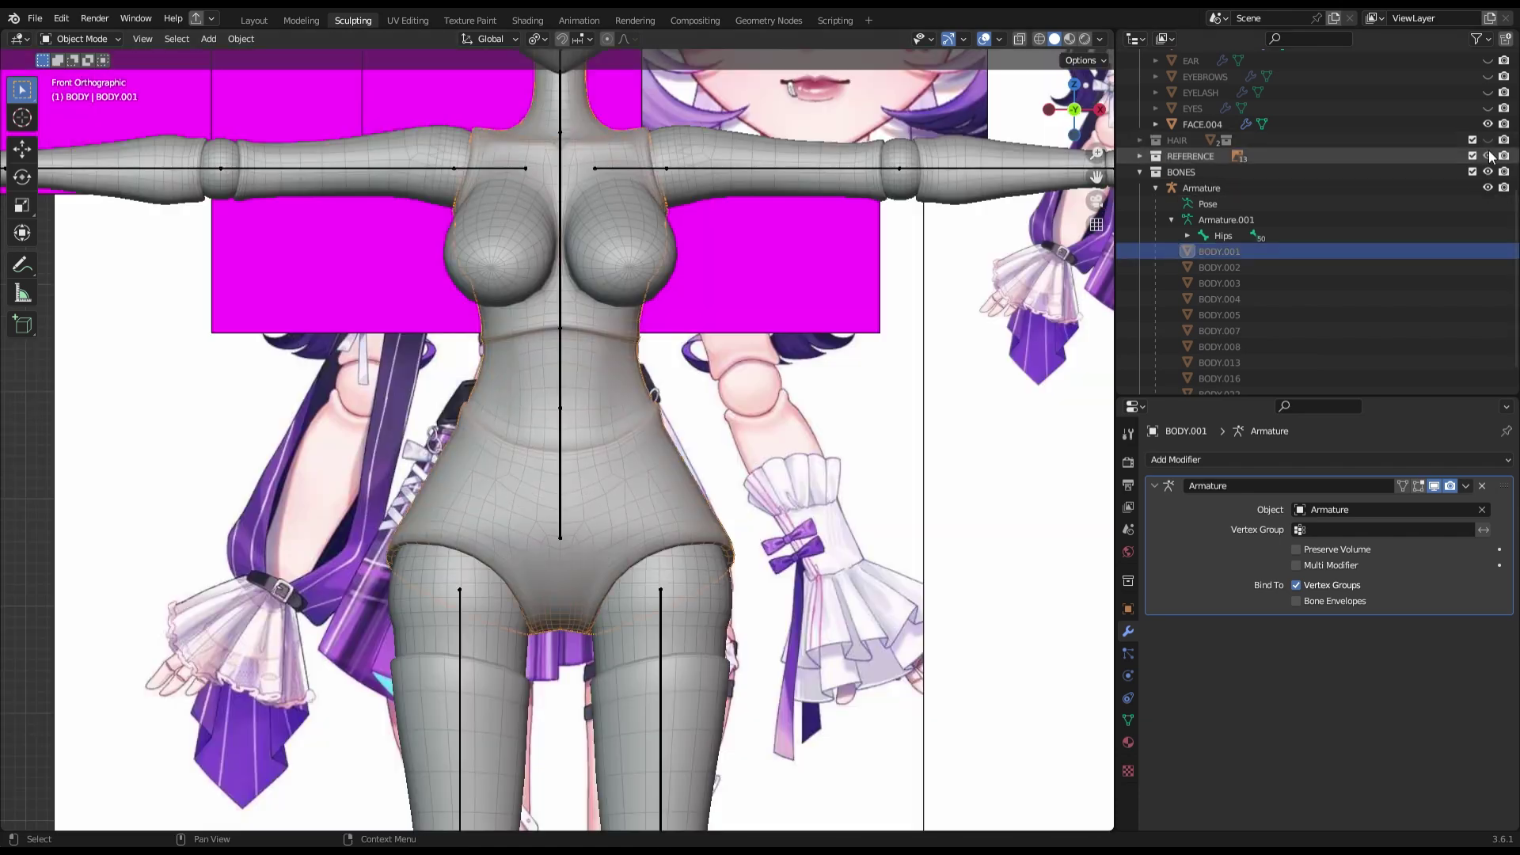
pyautogui.click(1022, 39)
pyautogui.scroll(2, 989, 119)
pyautogui.click(79, 39)
pyautogui.click(87, 92)
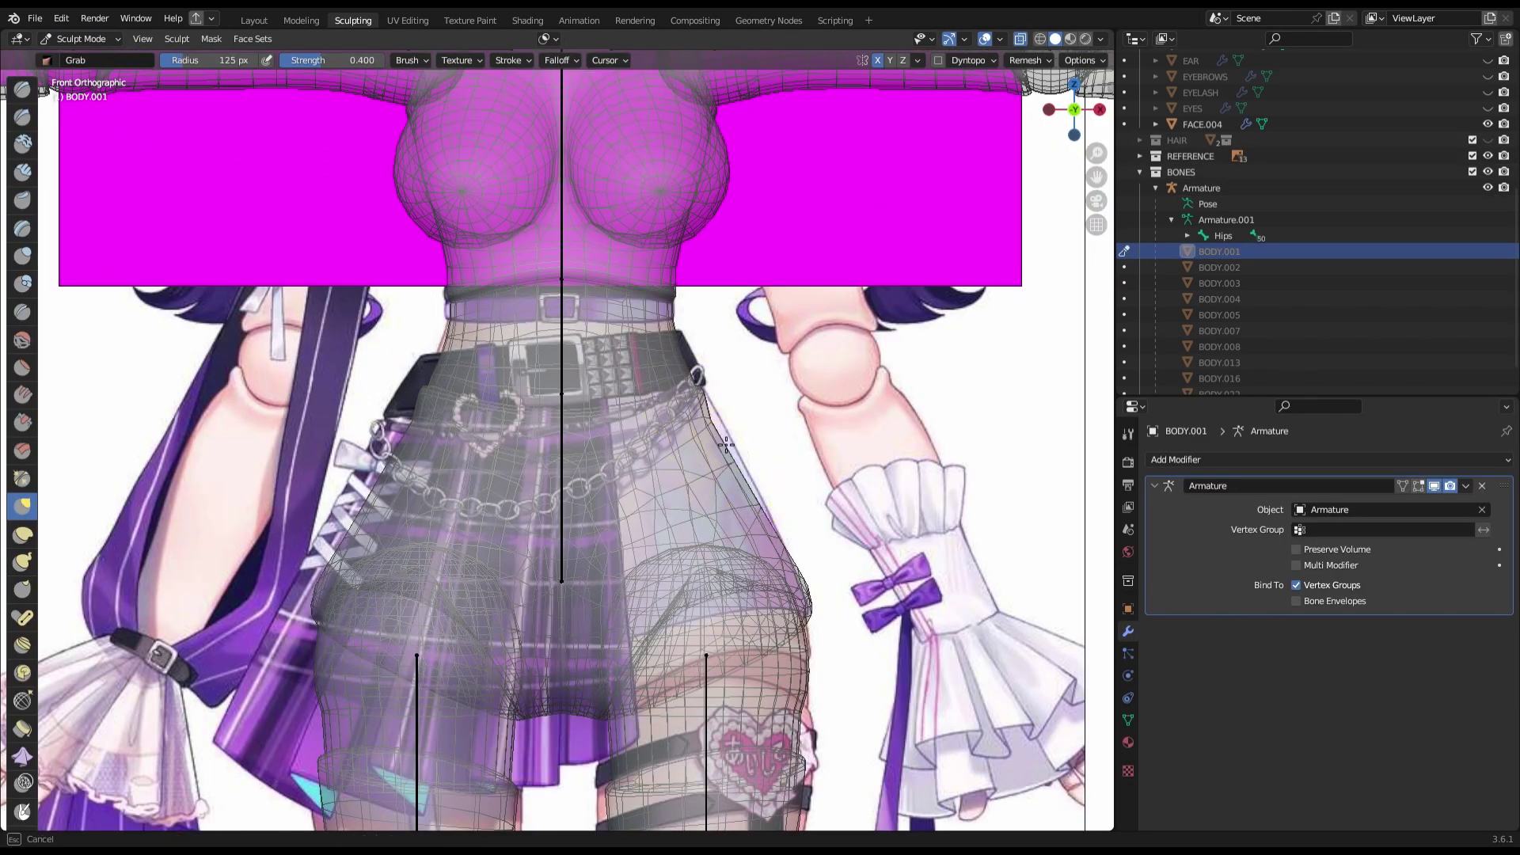
pyautogui.scroll(-2, 832, 380)
pyautogui.hotkey('alt', 'z')
pyautogui.hotkey('ctrl', 's')
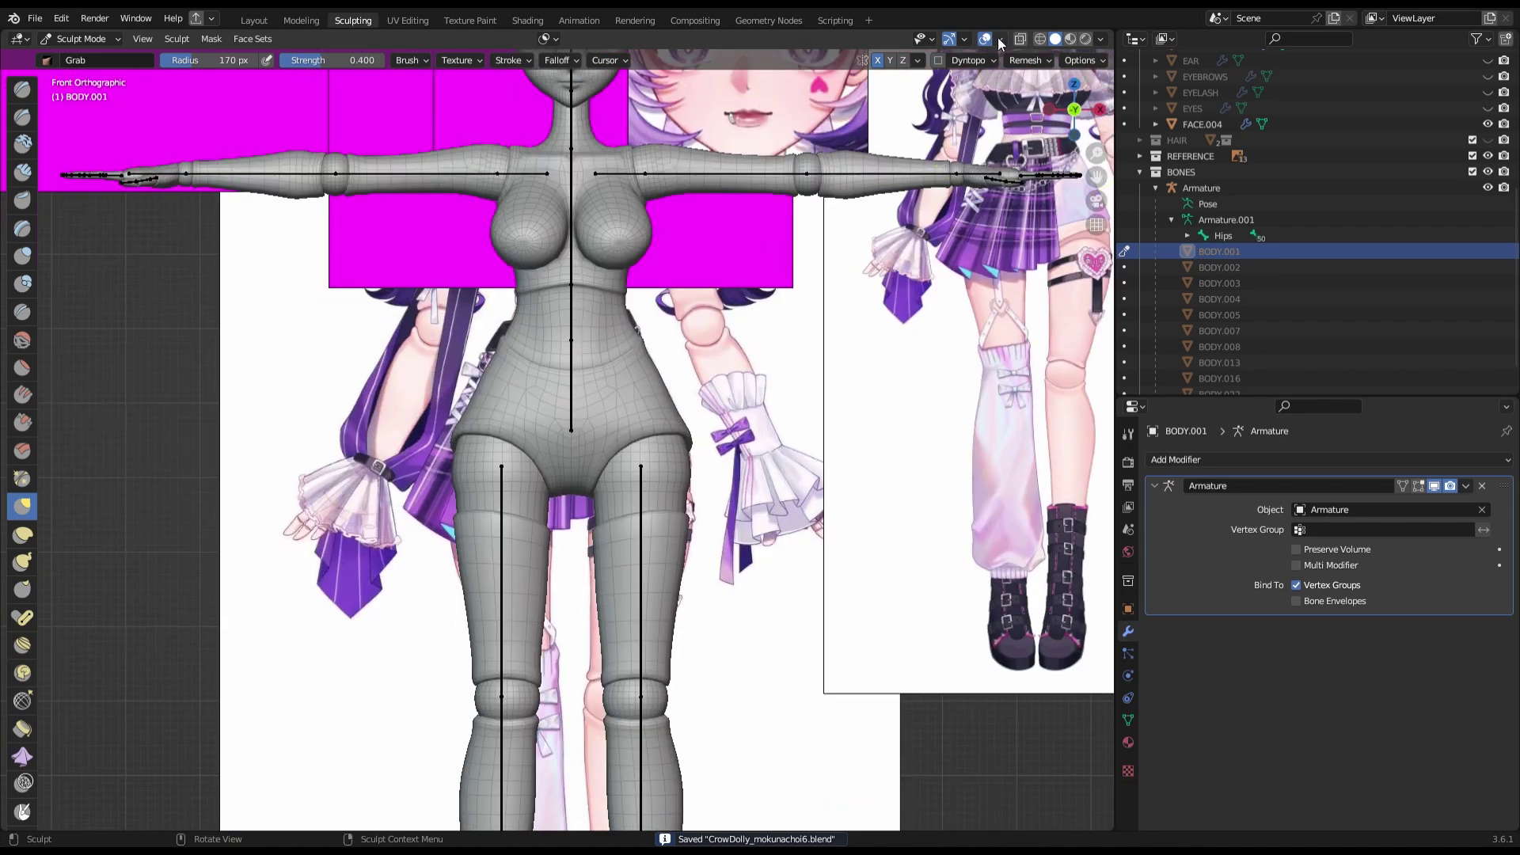
# Turn X-ray off and sculpt the thigh piece from a side view, then save.
pyautogui.click(1022, 40)
pyautogui.scroll(5, 651, 592)
pyautogui.click(766, 519)
pyautogui.hotkey('ctrl', 'Tab')
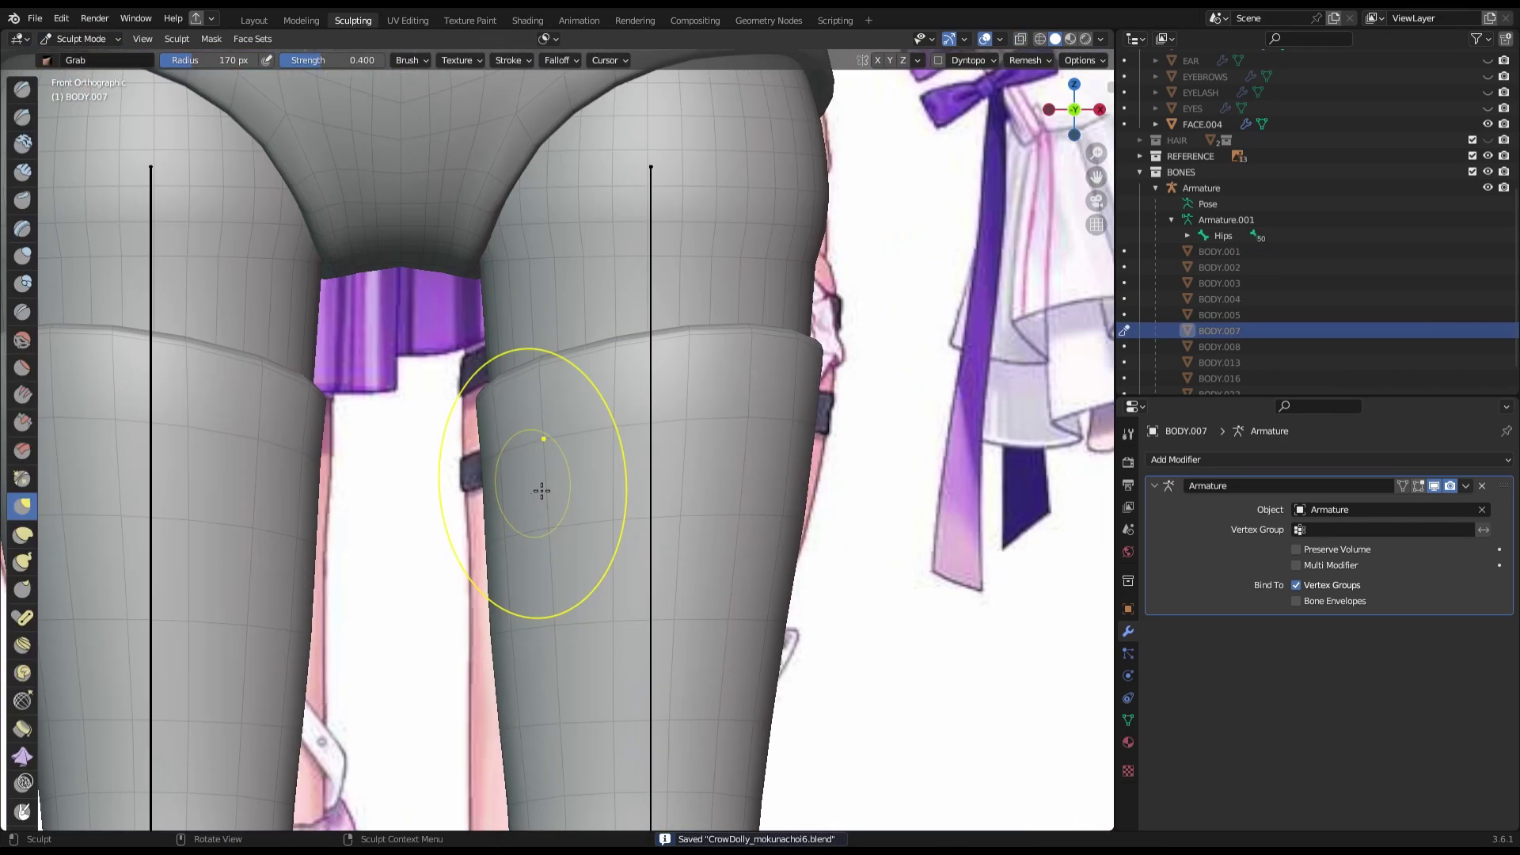
pyautogui.scroll(-3, 785, 608)
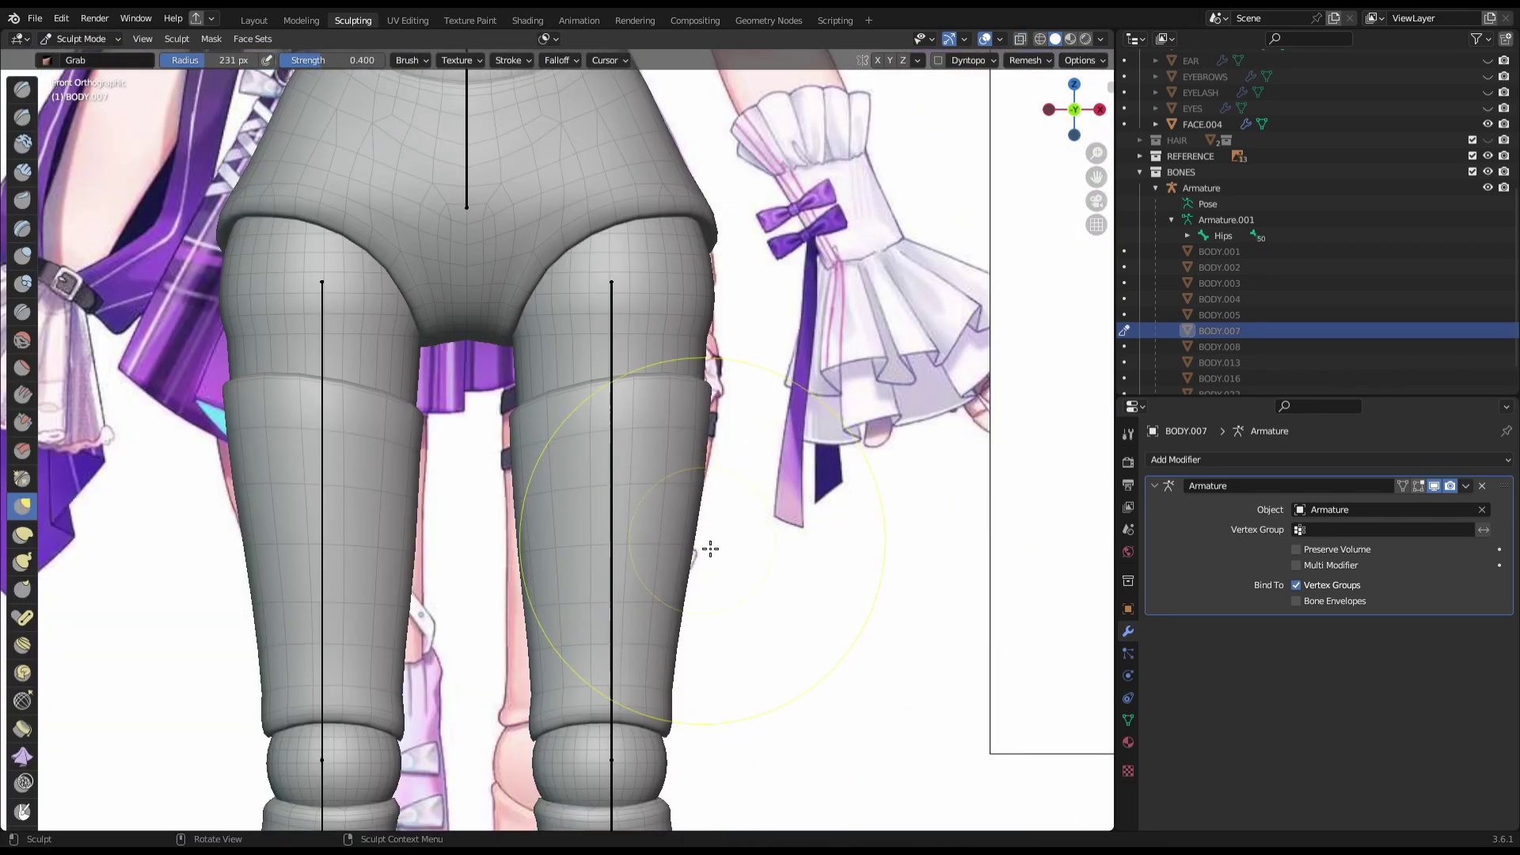
pyautogui.scroll(-5, 710, 548)
pyautogui.press('KP_3')
pyautogui.scroll(5, 593, 555)
pyautogui.scroll(2, 549, 501)
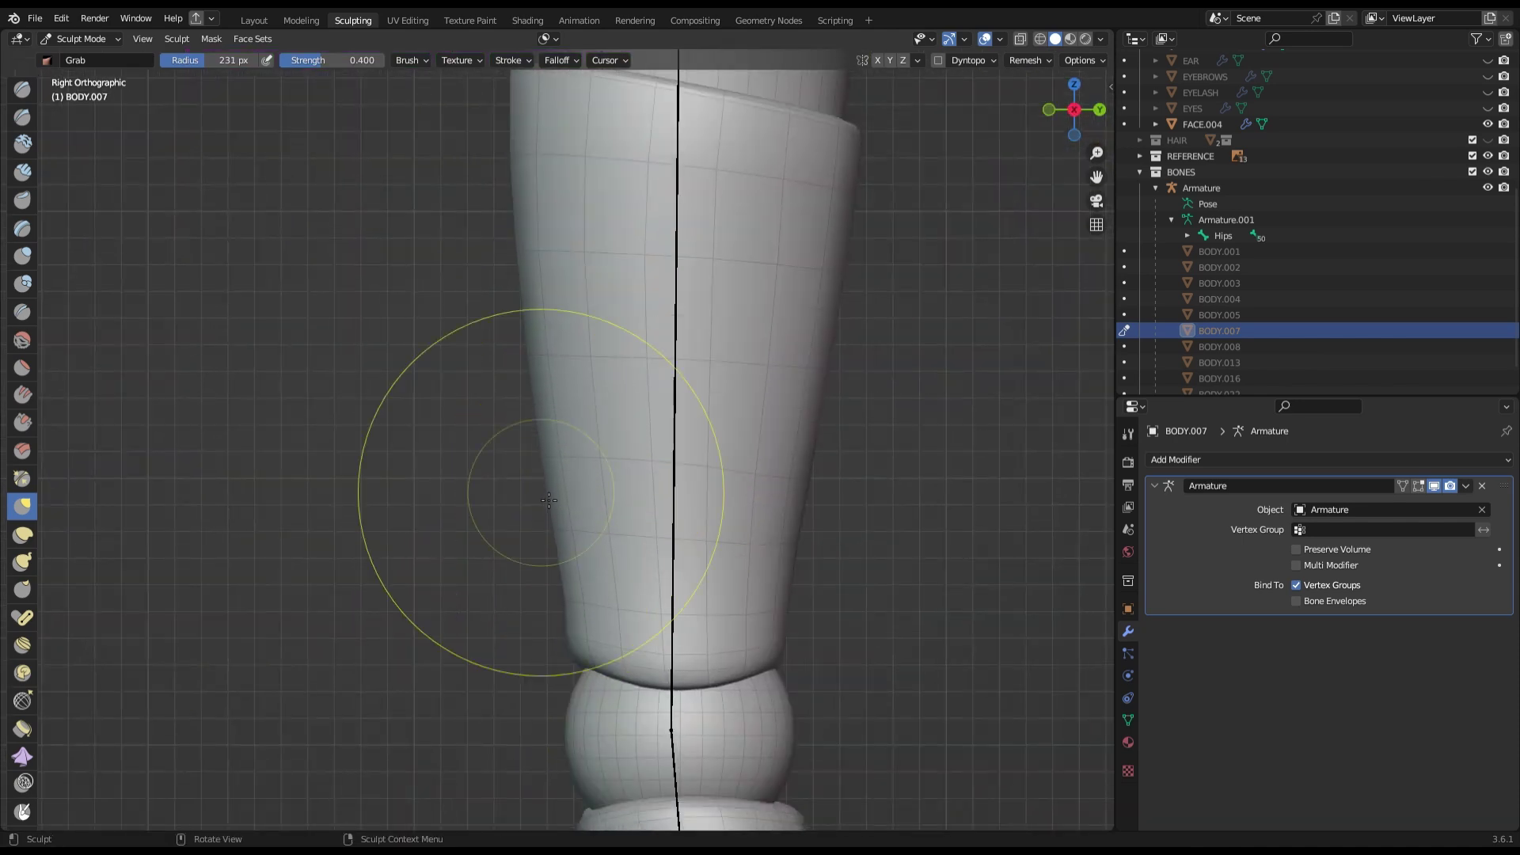
pyautogui.scroll(-8, 865, 441)
pyautogui.hotkey('ctrl', 's')
# Return to Object Mode and select the face close-up reference image.
pyautogui.click(86, 57)
pyautogui.press('KP_1')
pyautogui.click(643, 143)
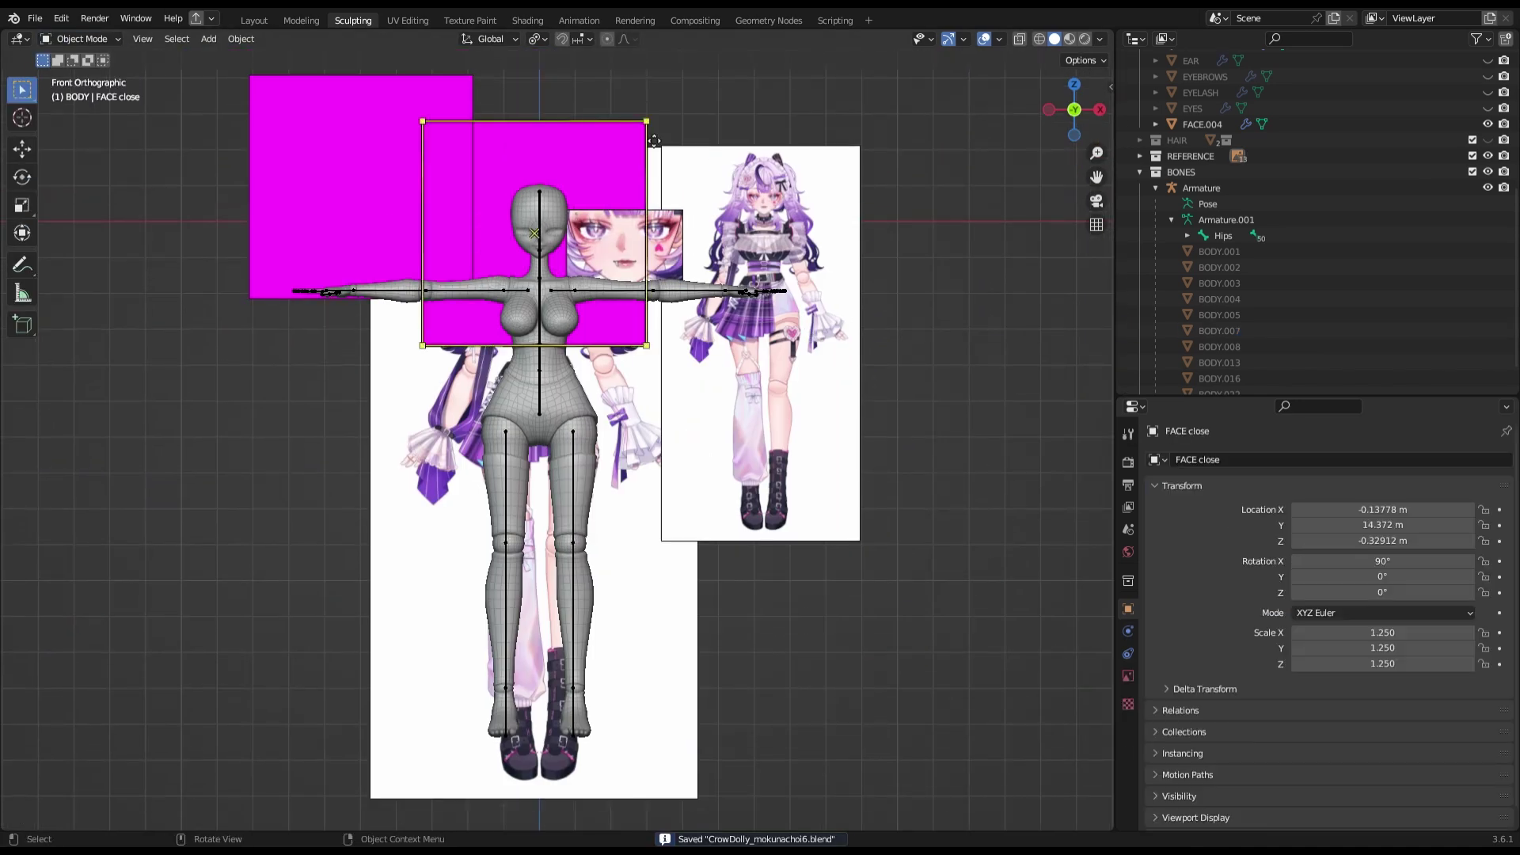
pyautogui.hotkey('ctrl', 's')
pyautogui.scroll(4, 694, 372)
pyautogui.scroll(-3, 694, 372)
# Select the armature and all its bones, checking it from side and front views.
pyautogui.click(693, 373)
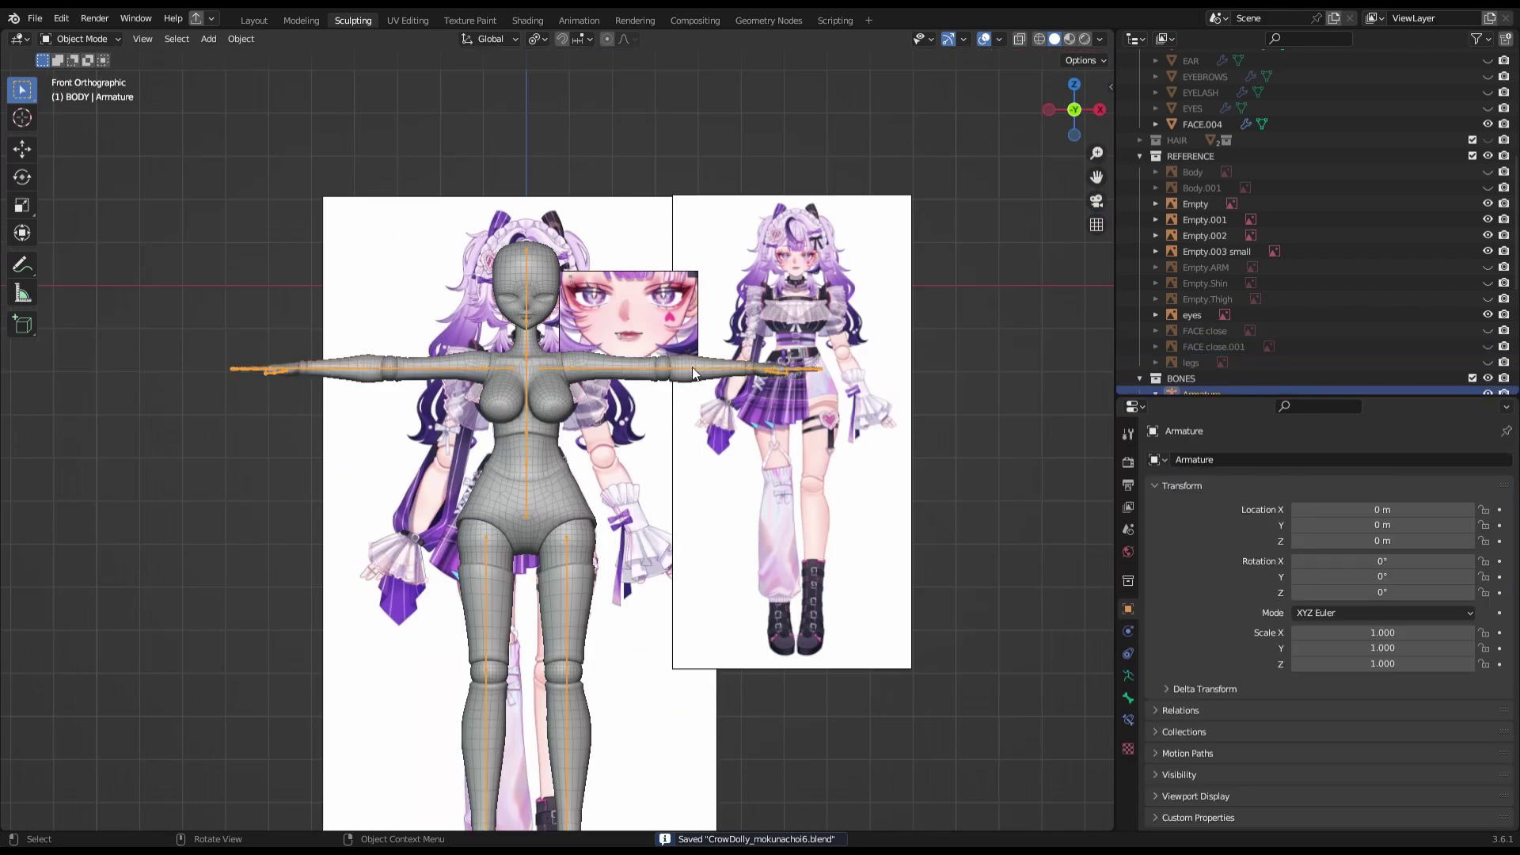
pyautogui.press('KP_3')
pyautogui.press('KP_1')
pyautogui.moveTo(665, 333); pyautogui.dragTo(792, 301, button='middle')
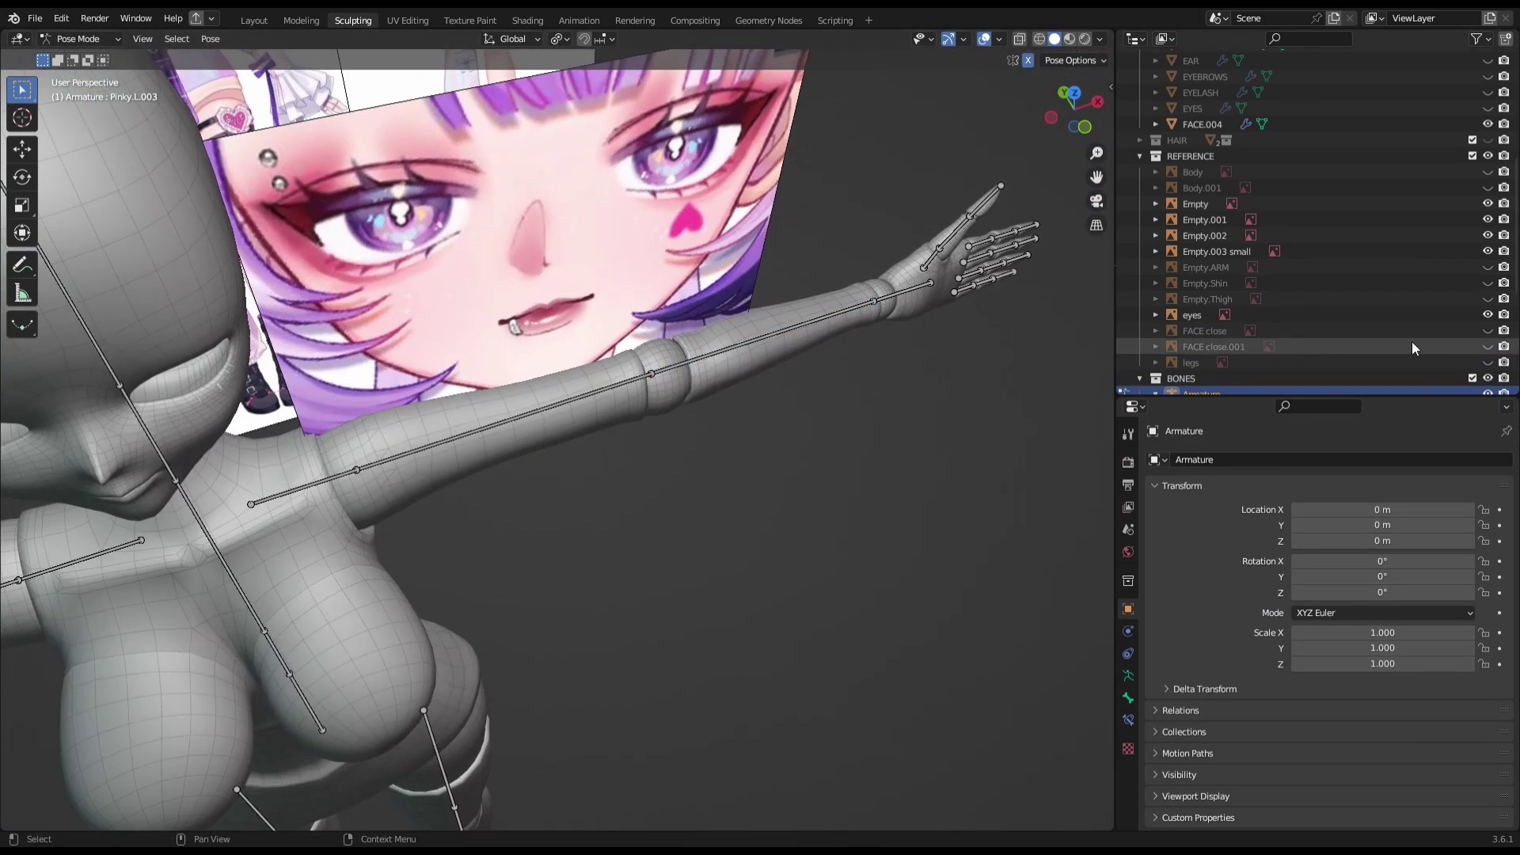
pyautogui.click(111, 57)
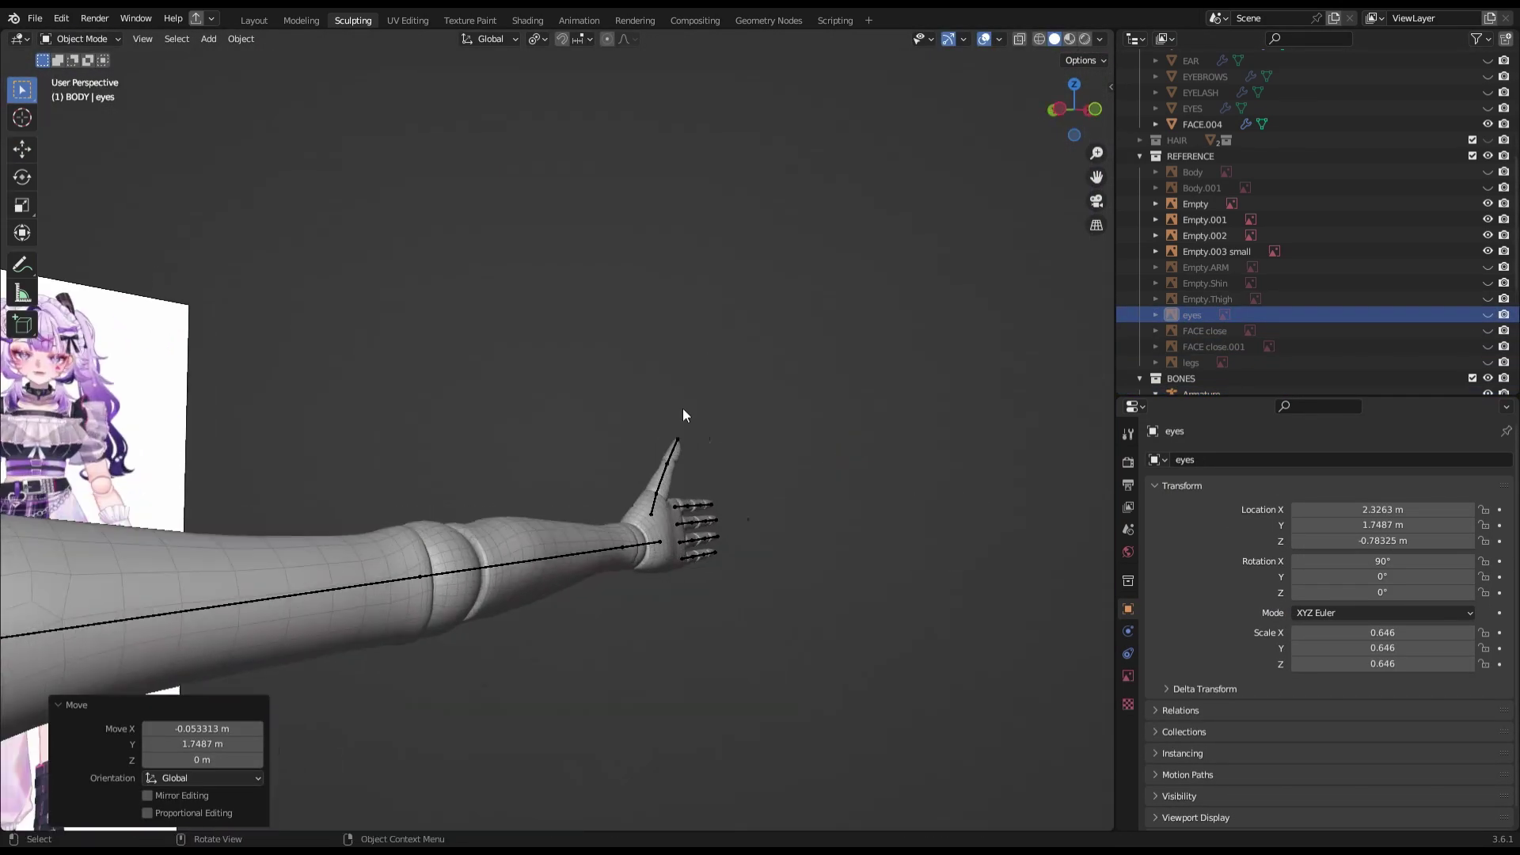
pyautogui.keyDown('alt'); pyautogui.moveTo(600, 420); pyautogui.dragTo(515, 471, button='middle'); pyautogui.keyUp('alt')
pyautogui.hotkey('ctrl', 's')
pyautogui.scroll(-6, 237, 143)
pyautogui.press('a')
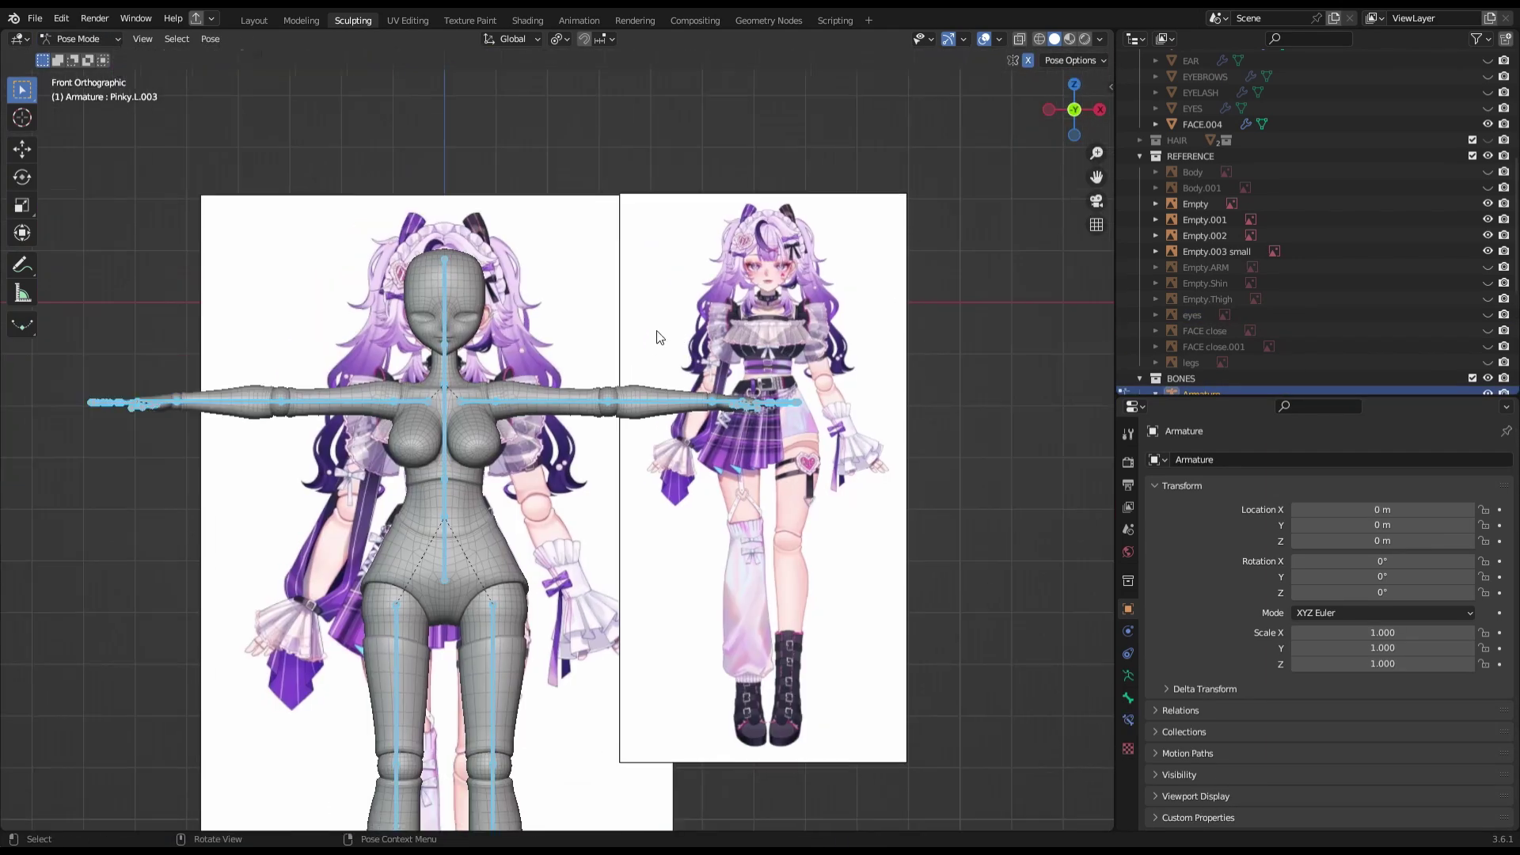
# Hide the REFERENCE collection and Grab-sculpt the hips on torso piece BODY.001.
pyautogui.click(1488, 156)
pyautogui.click(602, 479)
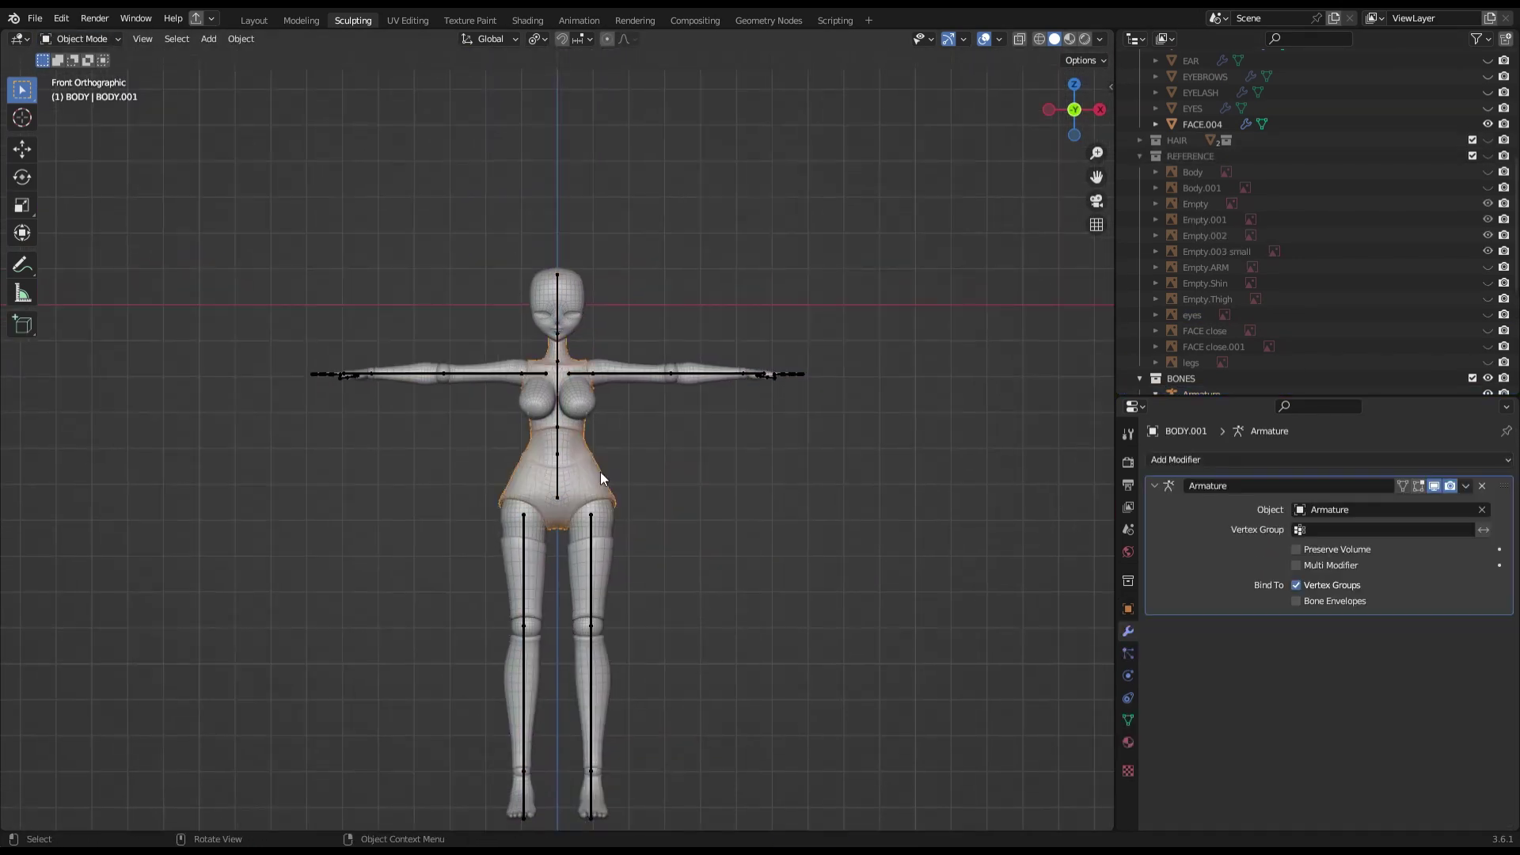
pyautogui.hotkey('ctrl', 'Tab')
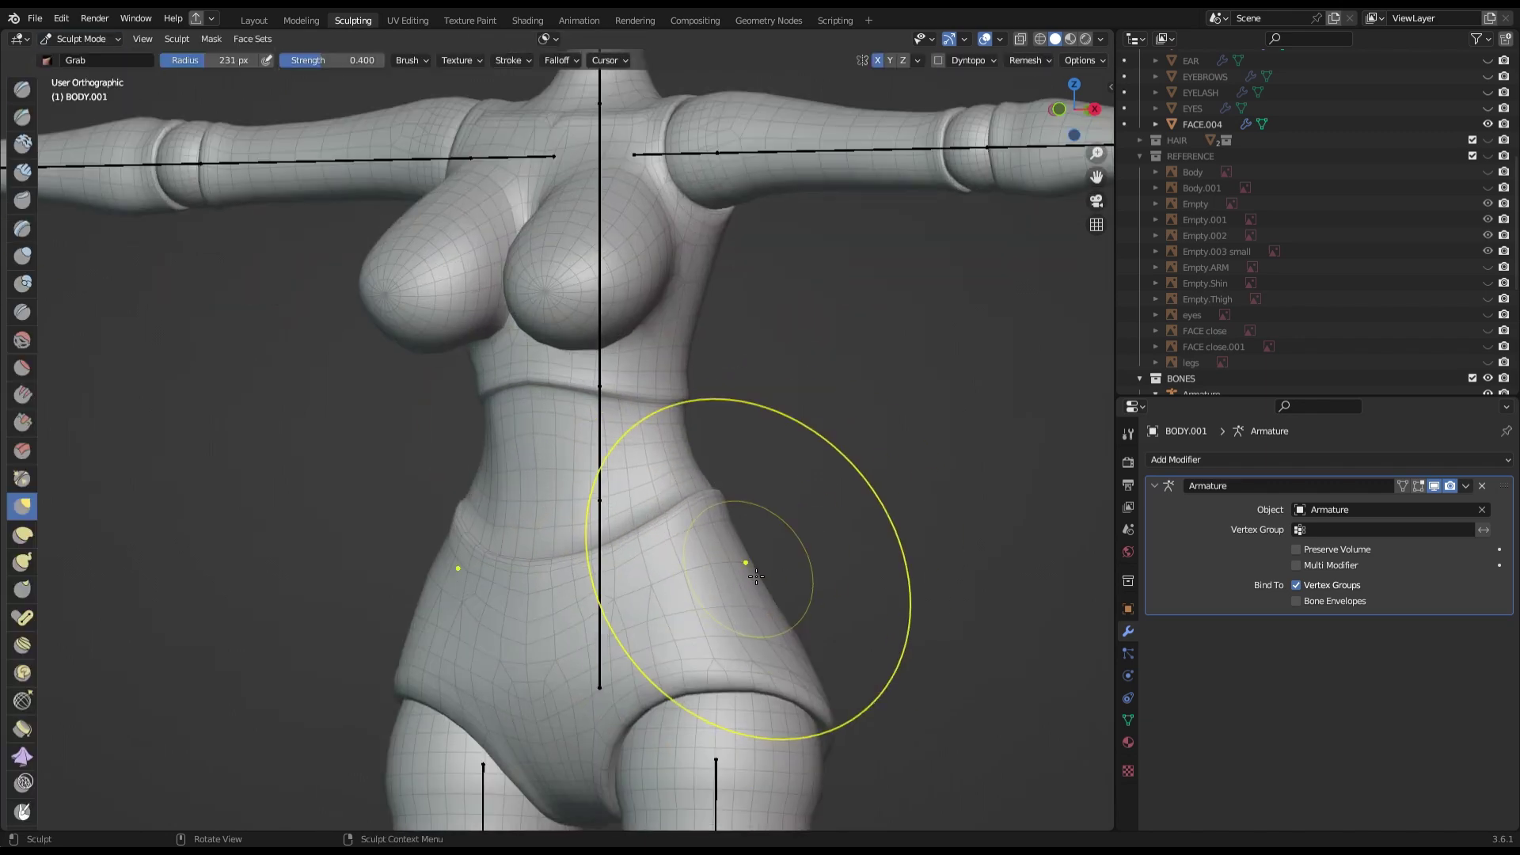
pyautogui.scroll(3, 740, 570)
pyautogui.scroll(-4, 739, 571)
pyautogui.moveTo(739, 570); pyautogui.dragTo(872, 525, button='middle')
pyautogui.scroll(3, 476, 586)
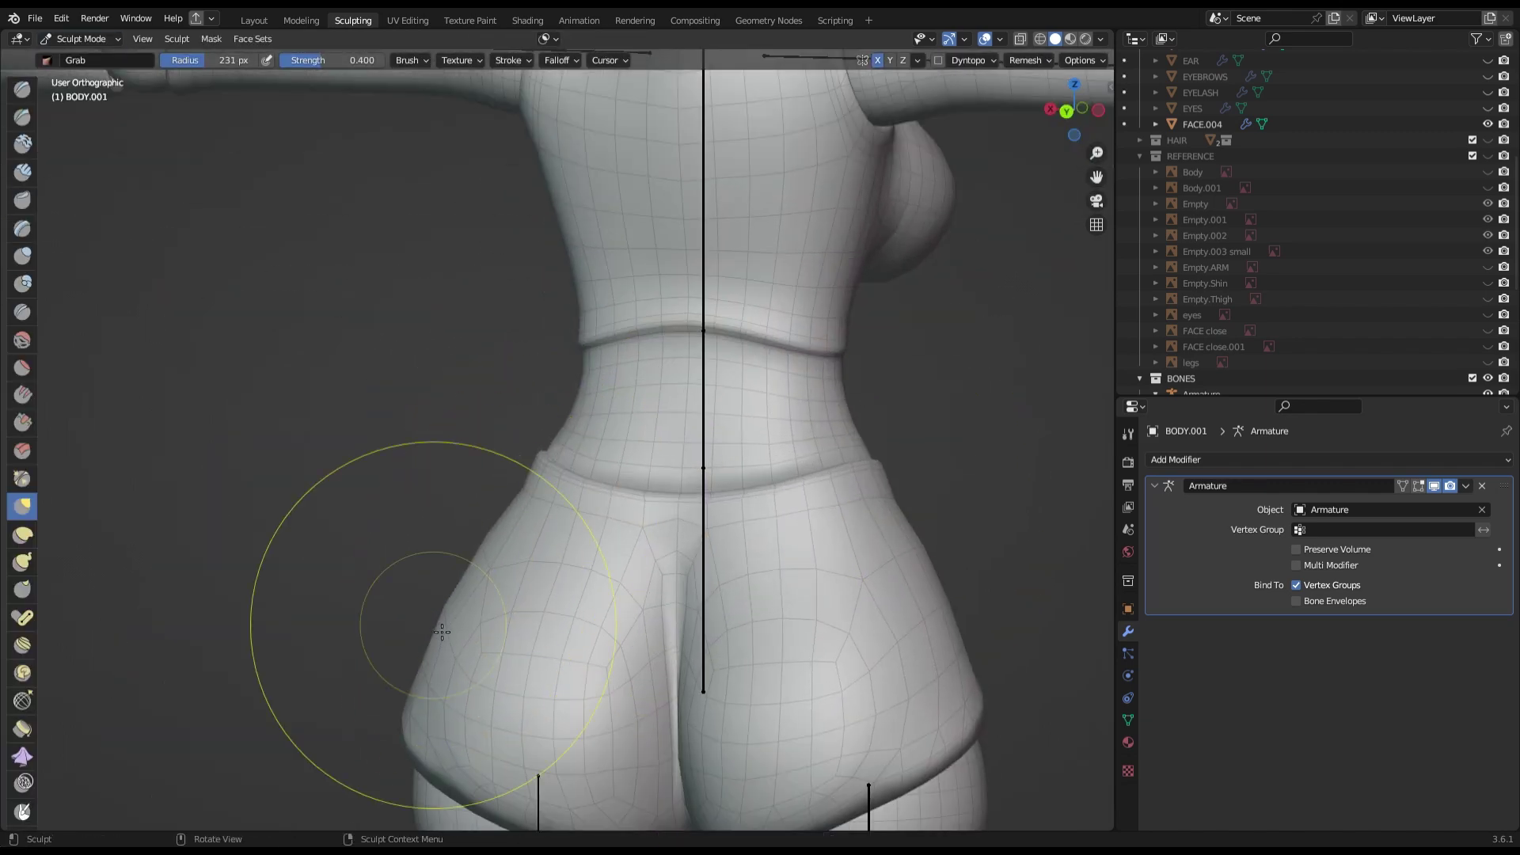
pyautogui.moveTo(441, 638); pyautogui.dragTo(662, 570, button='middle')
pyautogui.hotkey('ctrl', 's')
# Grab-sculpt shin pieces BODY.013 below the knees, working around the left knee.
pyautogui.moveTo(1077, 134); pyautogui.dragTo(847, 443)
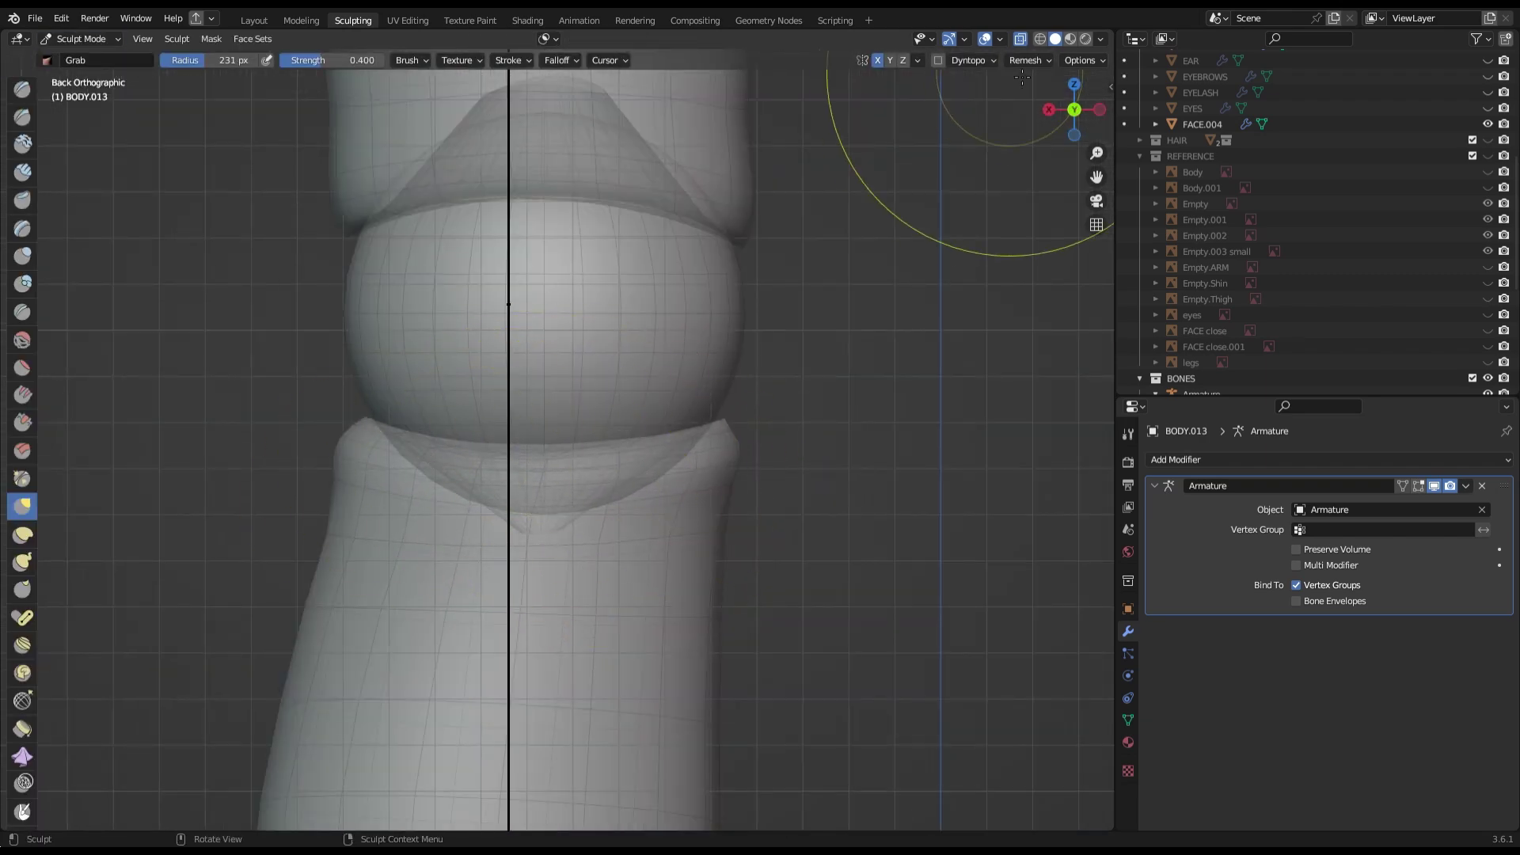
pyautogui.moveTo(1021, 76); pyautogui.dragTo(804, 451, button='middle')
pyautogui.hotkey('ctrl', 's')
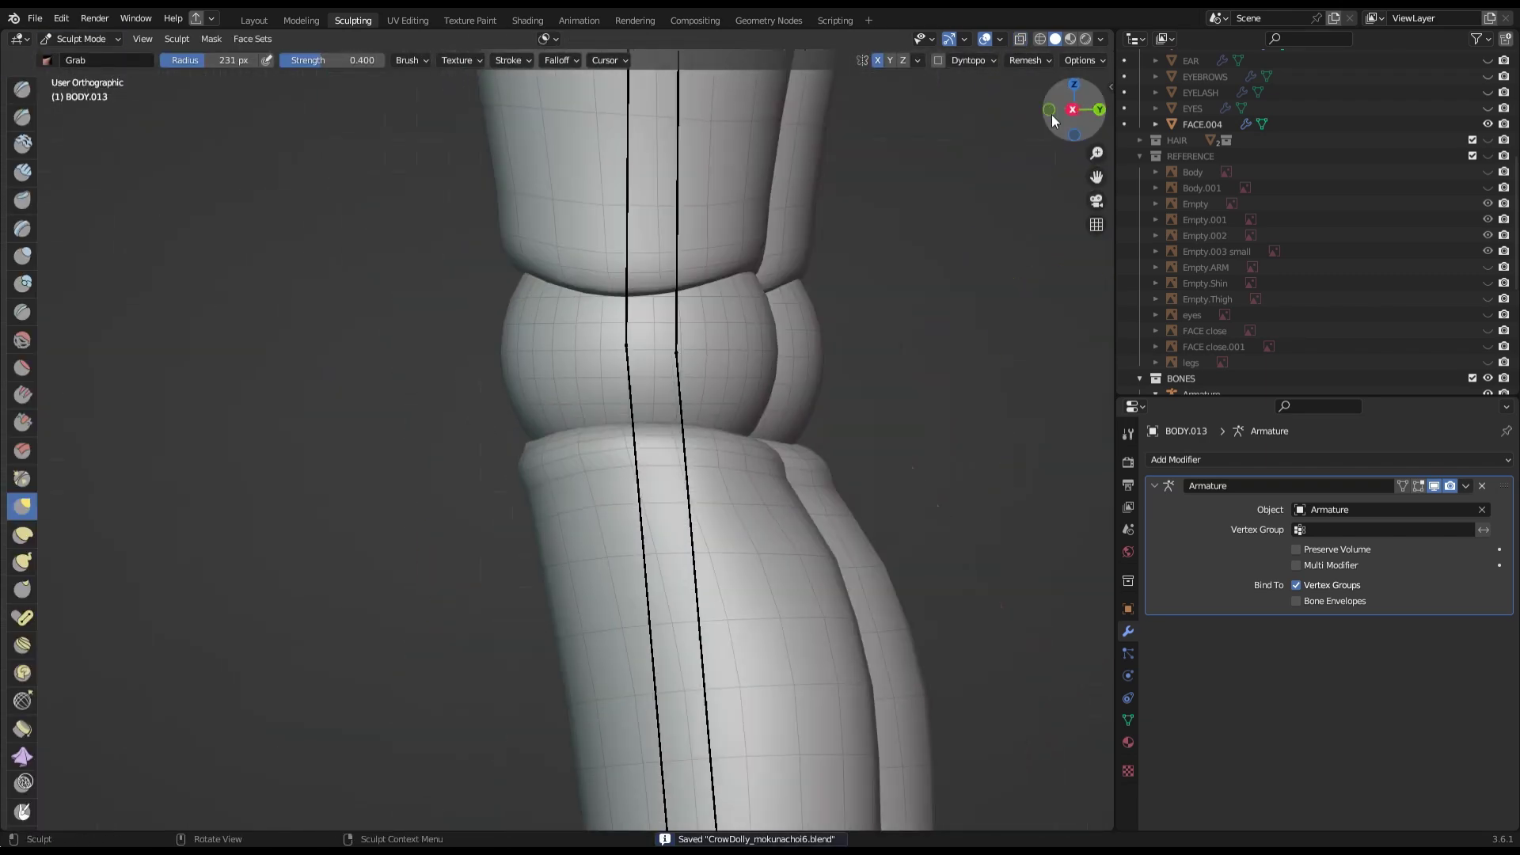
pyautogui.scroll(3, 645, 533)
pyautogui.moveTo(645, 533)
pyautogui.mouseDown(button='middle')
pyautogui.moveTo(403, 542)
pyautogui.moveTo(950, 390)
pyautogui.mouseUp(button='middle')
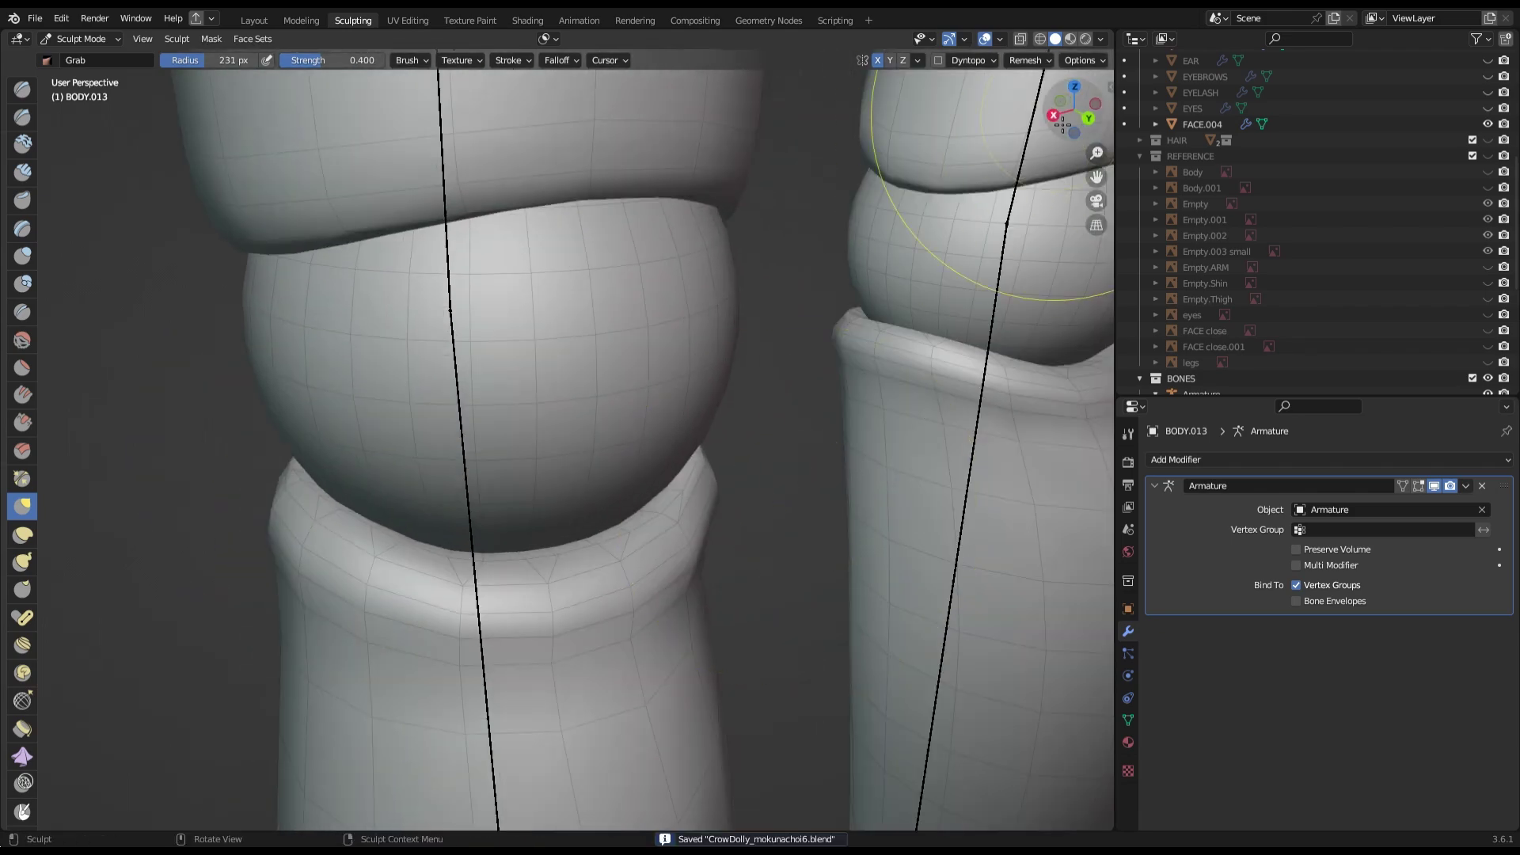
pyautogui.scroll(-5, 951, 390)
pyautogui.scroll(5, 672, 494)
pyautogui.moveTo(672, 494)
pyautogui.mouseDown(button='middle')
pyautogui.moveTo(750, 583)
pyautogui.moveTo(560, 581)
pyautogui.moveTo(757, 574)
pyautogui.moveTo(980, 326)
pyautogui.mouseUp(button='middle')
# Refine the lower-leg shape from straight side and back views.
pyautogui.hotkey('ctrl', 's')
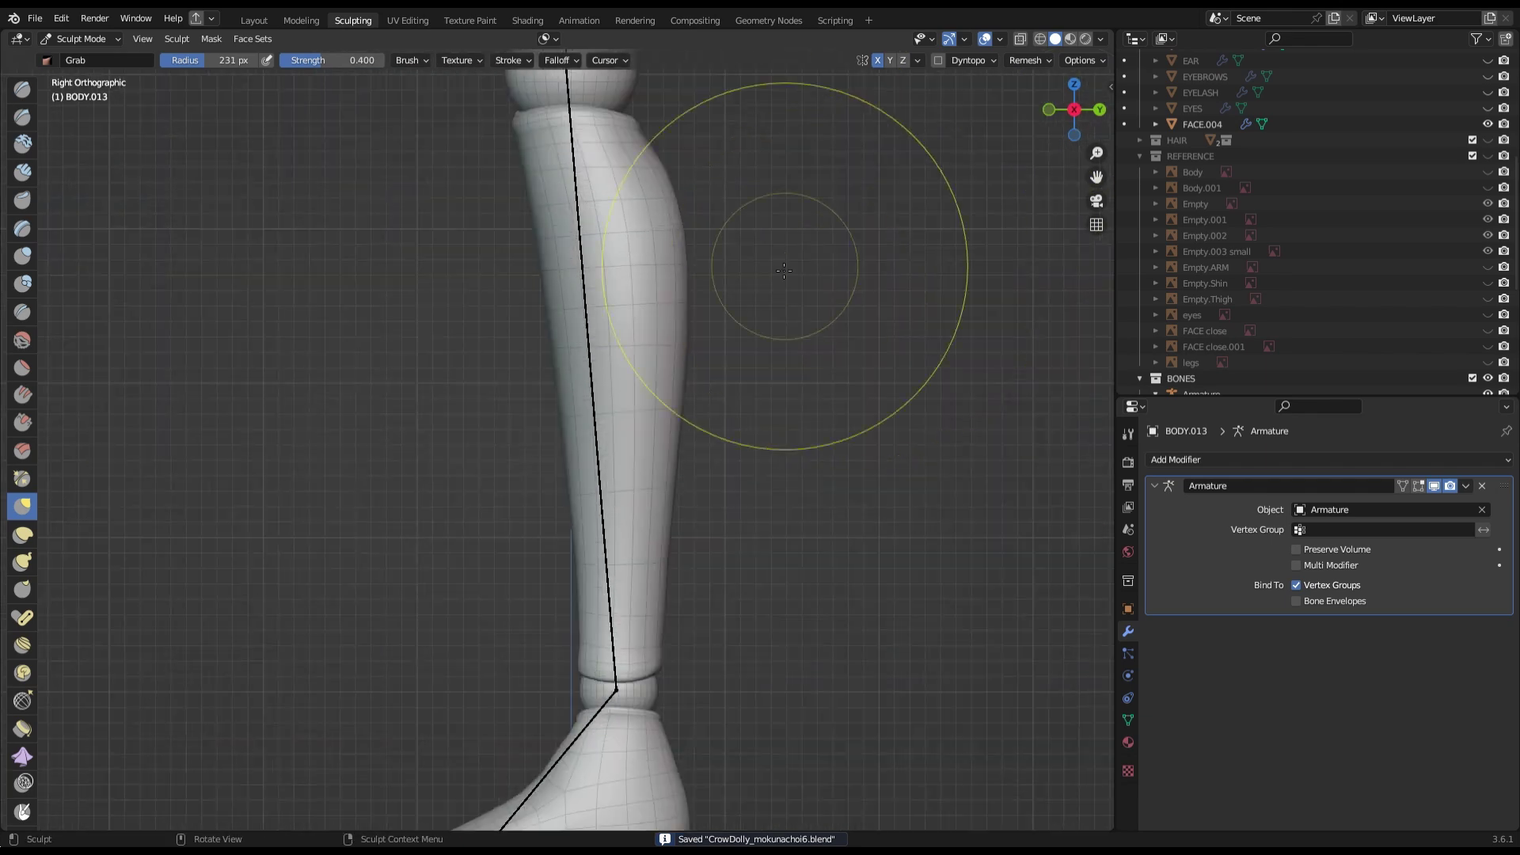
pyautogui.scroll(5, 958, 508)
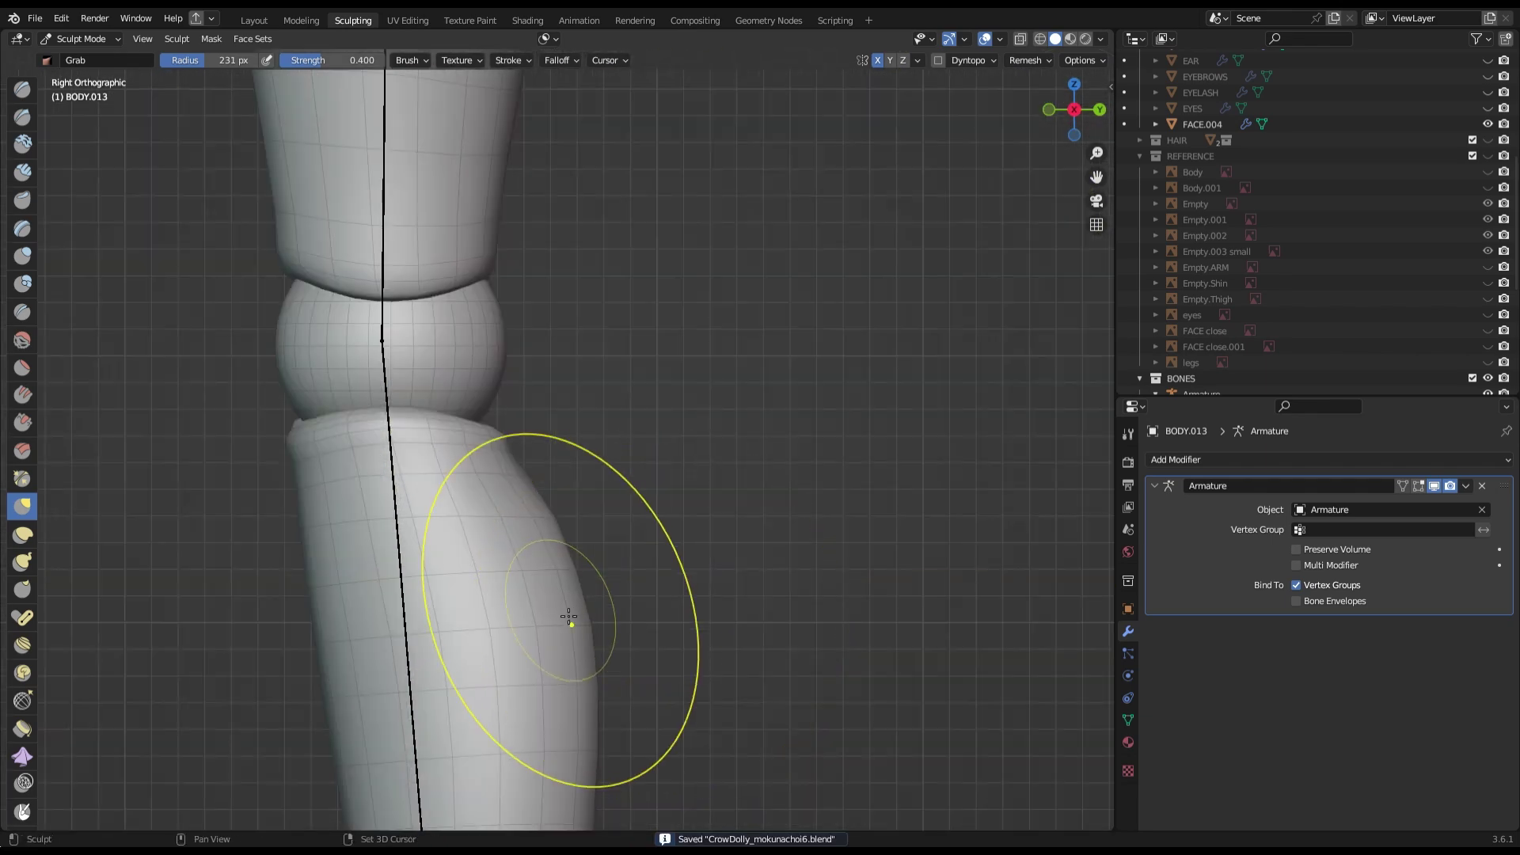
pyautogui.keyDown('alt'); pyautogui.moveTo(570, 618); pyautogui.dragTo(1018, 102, button='middle'); pyautogui.keyUp('alt')
pyautogui.scroll(4, 492, 507)
pyautogui.scroll(-5, 839, 499)
pyautogui.hotkey('ctrl', 's')
pyautogui.moveTo(840, 499)
pyautogui.mouseDown(button='middle')
pyautogui.moveTo(697, 509)
pyautogui.moveTo(720, 340)
pyautogui.moveTo(850, 210)
pyautogui.mouseUp(button='middle')
pyautogui.scroll(-3, 850, 210)
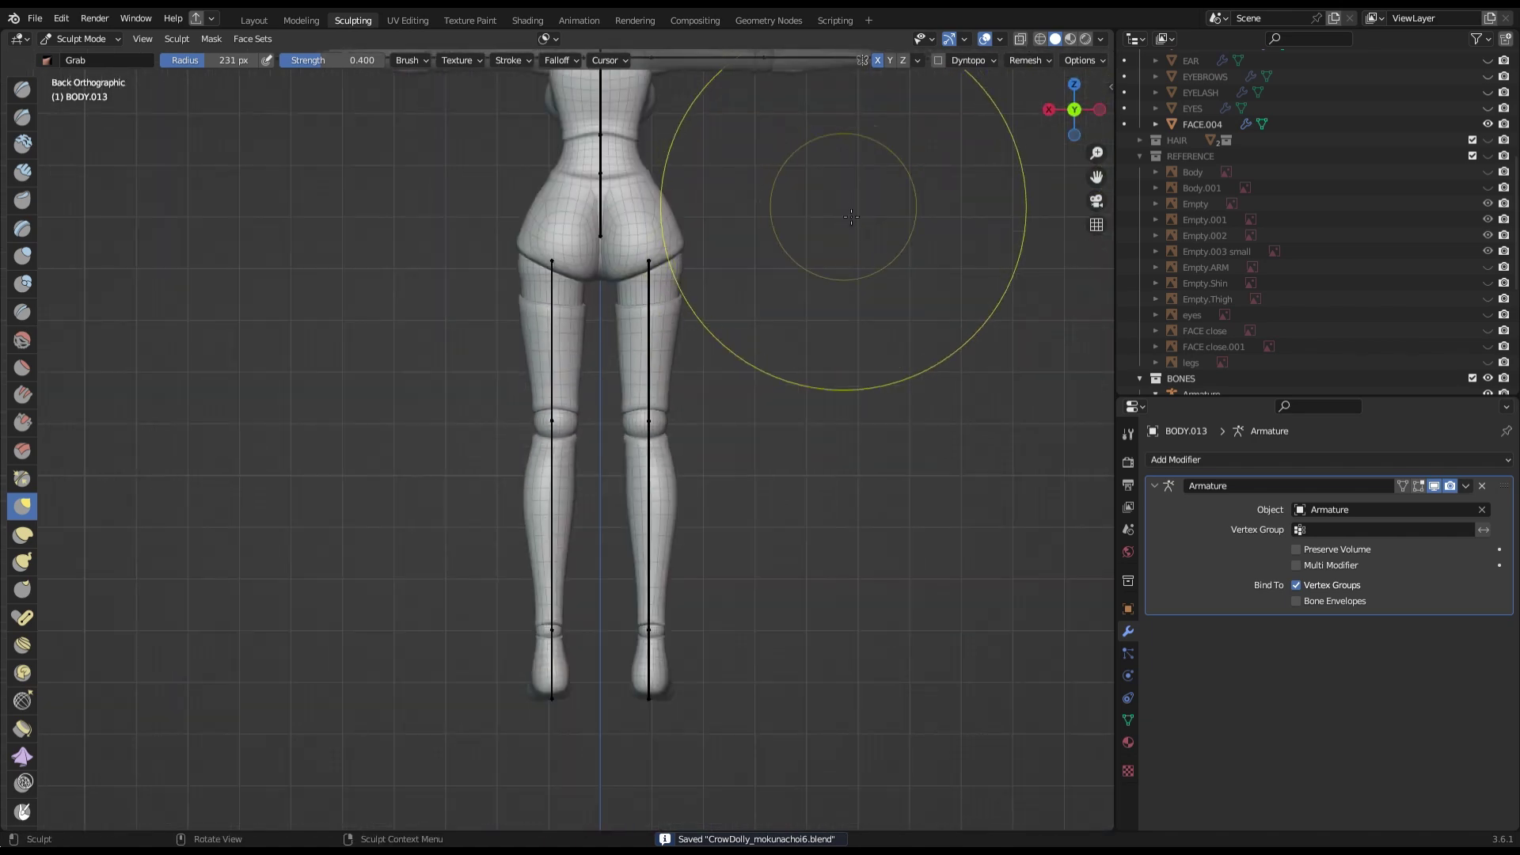
pyautogui.scroll(6, 559, 507)
# Grab-sculpt the foot pieces BODY.024 from front and side views, then select the Armature.
pyautogui.hotkey('alt', 'q')
pyautogui.scroll(3, 555, 504)
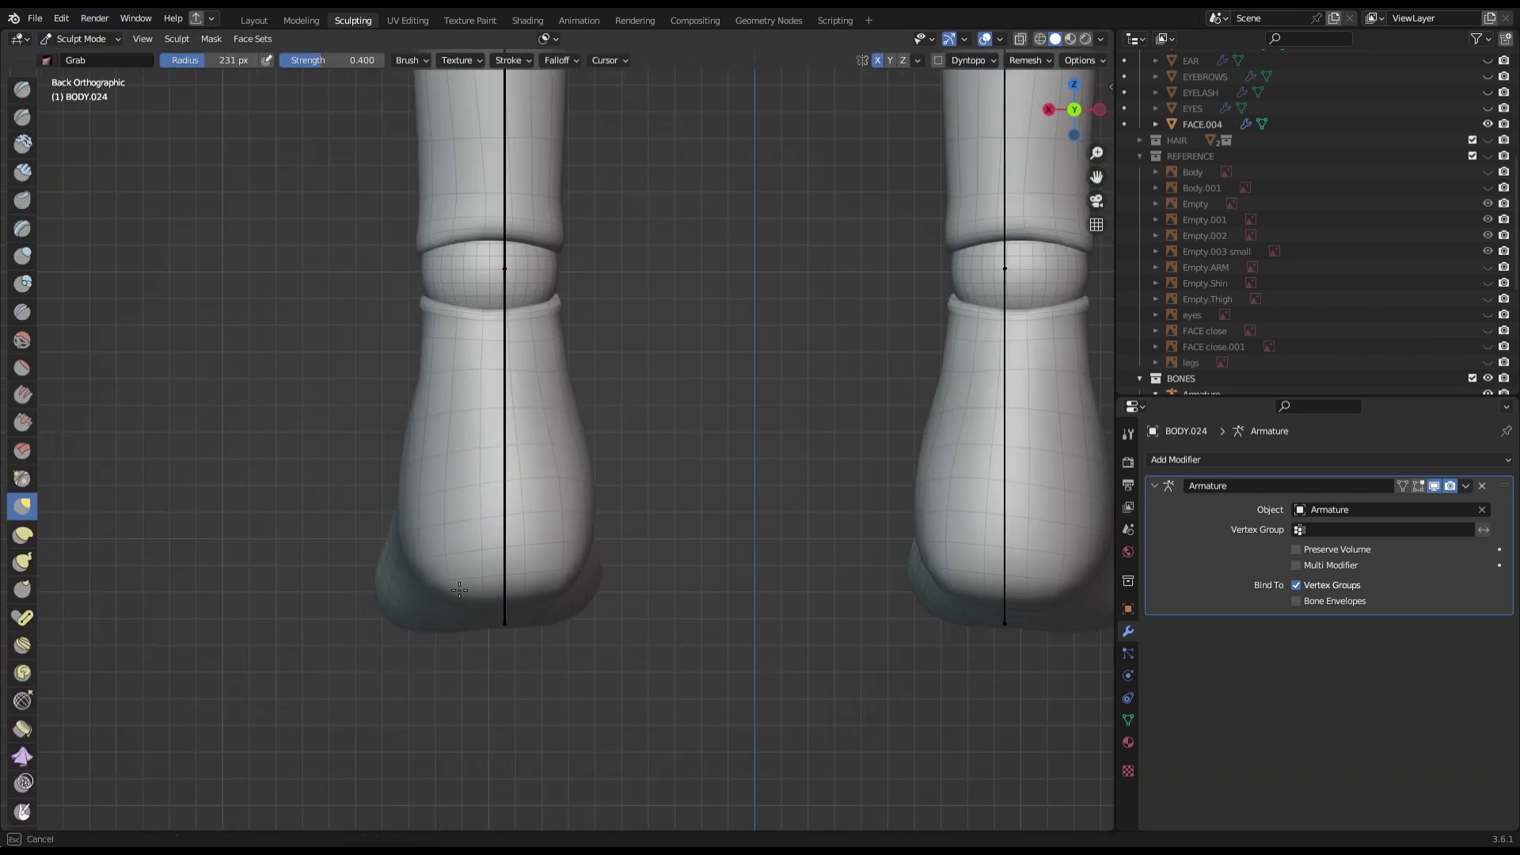
pyautogui.hotkey('ctrl', 's')
pyautogui.moveTo(1074, 119); pyautogui.dragTo(1057, 127)
pyautogui.press('KP_1')
pyautogui.scroll(-3, 774, 374)
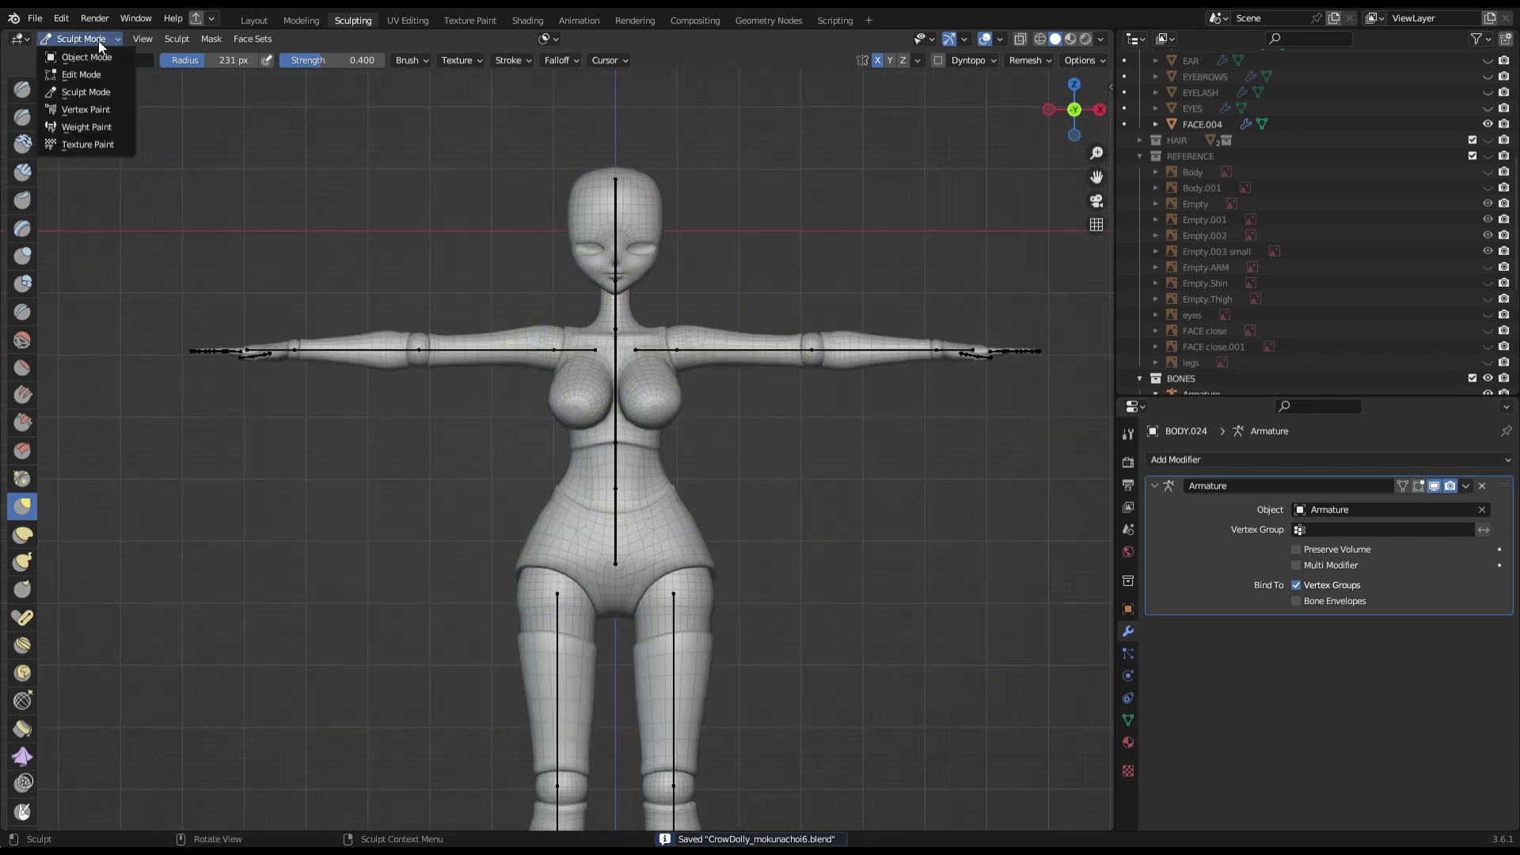
pyautogui.scroll(8, 197, 123)
pyautogui.click(586, 349)
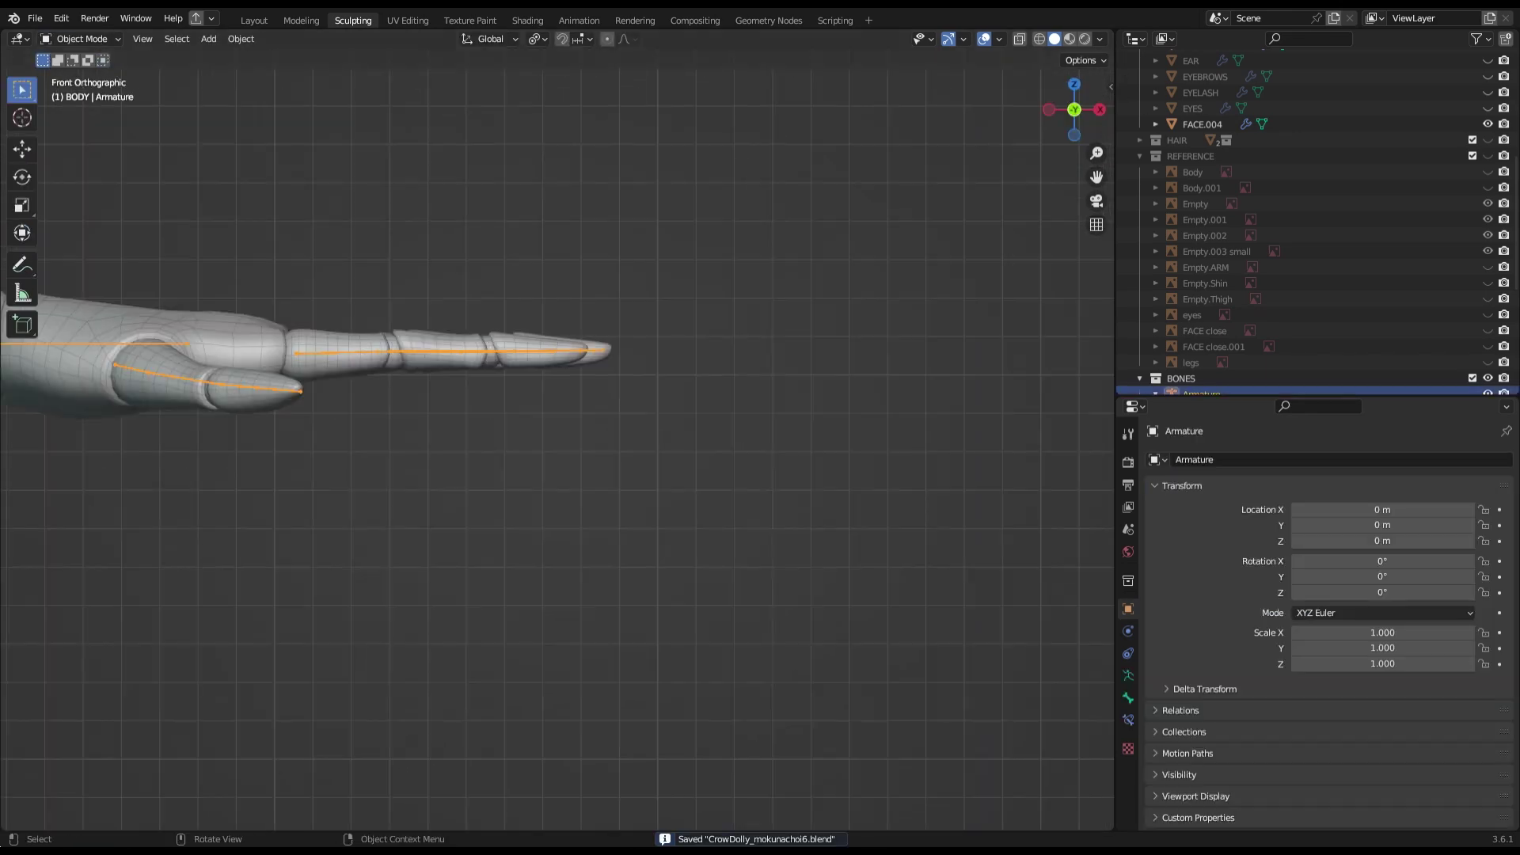
# Put the armature in Pose Mode and line up a side view of the left hand.
pyautogui.moveTo(420, 509)
pyautogui.mouseDown(button='middle')
pyautogui.moveTo(743, 282)
pyautogui.moveTo(695, 126)
pyautogui.moveTo(862, 240)
pyautogui.moveTo(1099, 130)
pyautogui.mouseUp(button='middle')
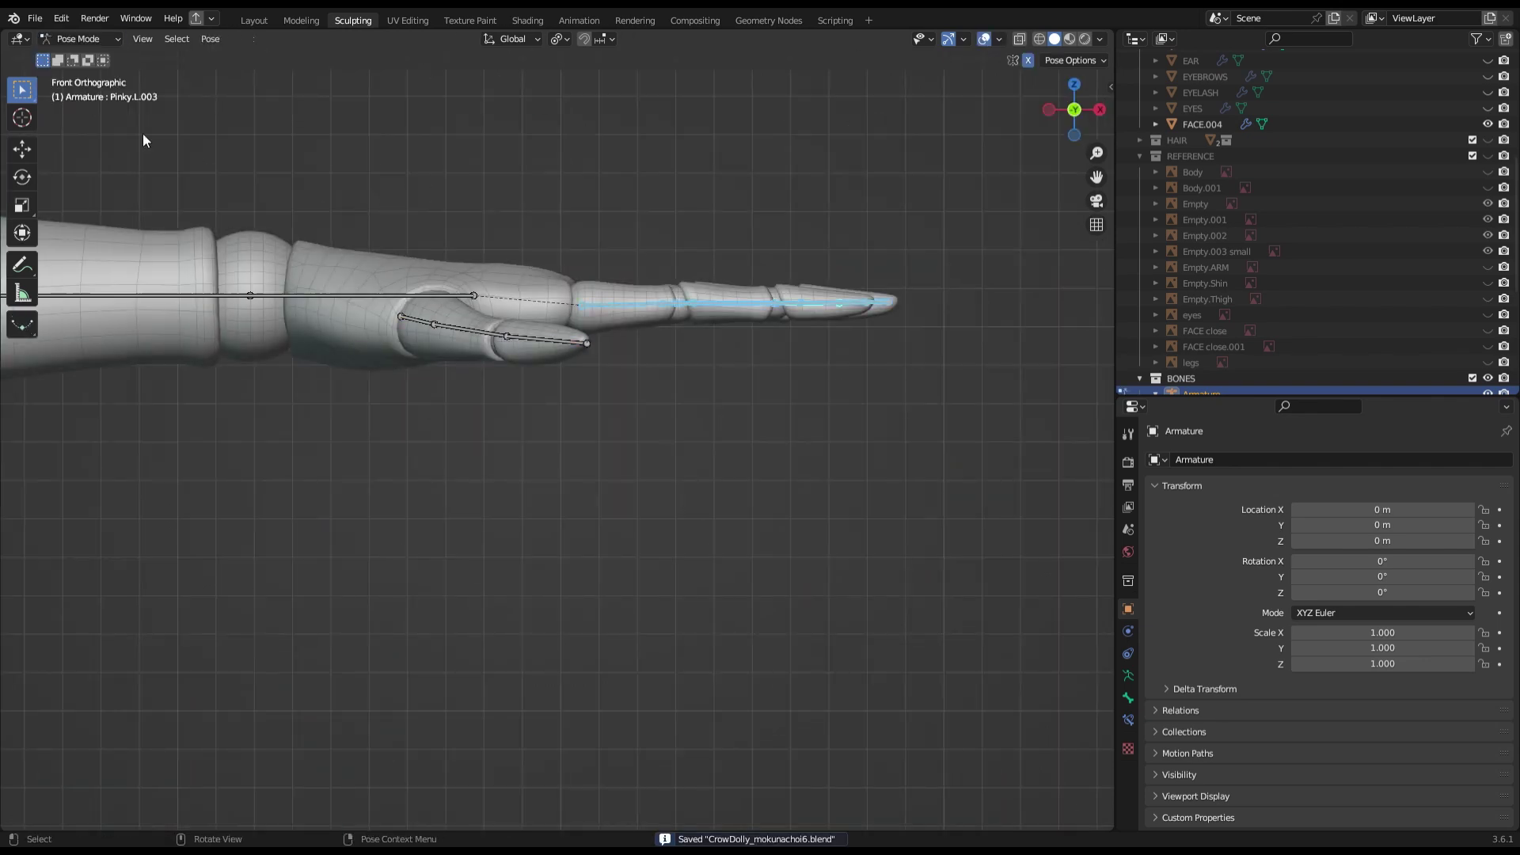
pyautogui.click(77, 92)
pyautogui.press('KP_3')
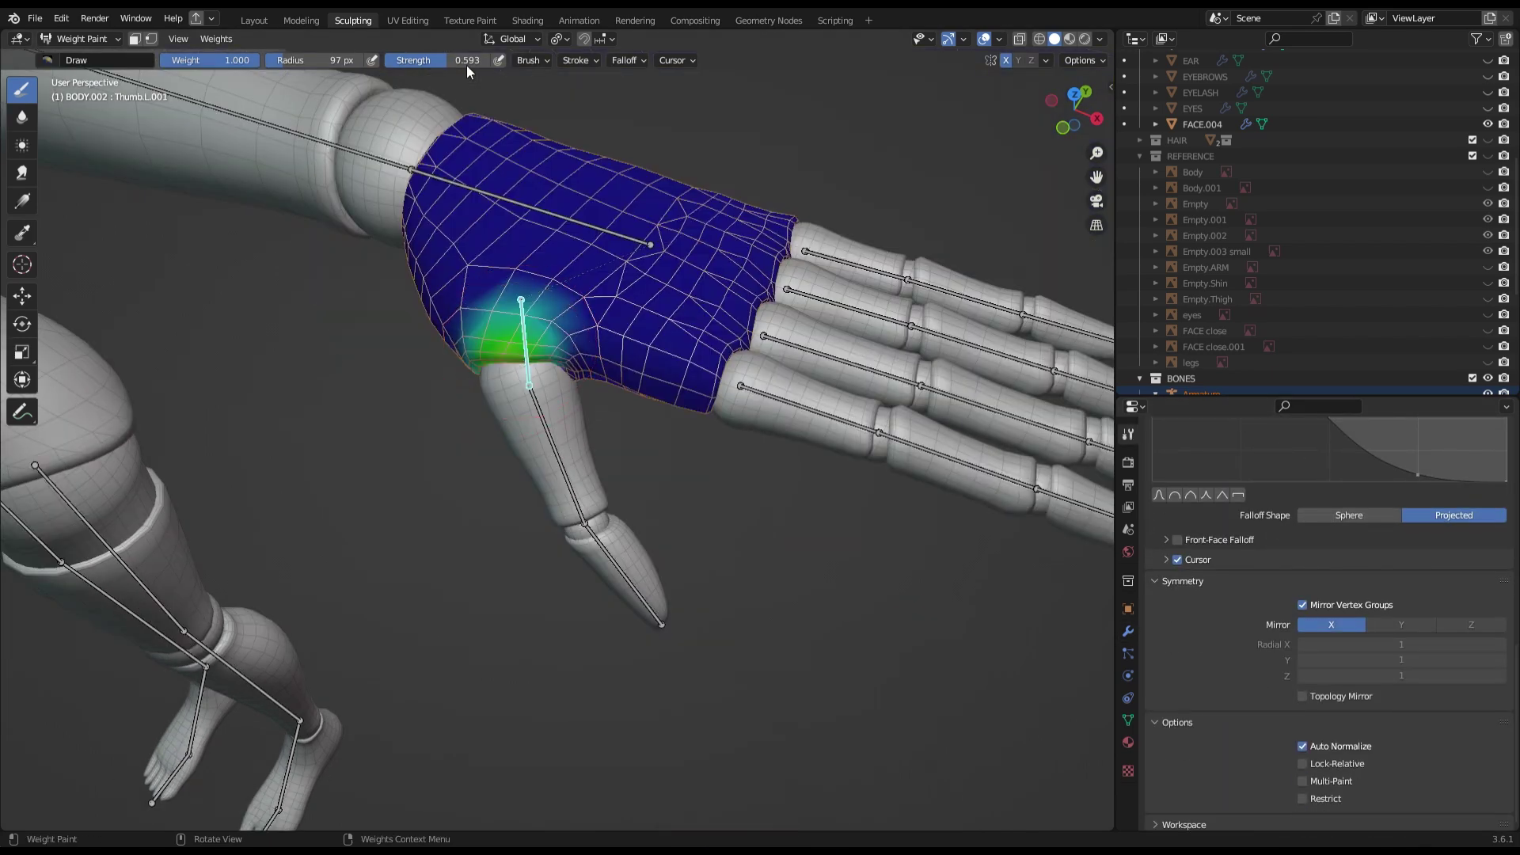
pyautogui.moveTo(490, 381)
pyautogui.mouseDown(button='middle')
pyautogui.moveTo(441, 483)
pyautogui.moveTo(530, 354)
pyautogui.mouseUp(button='middle')
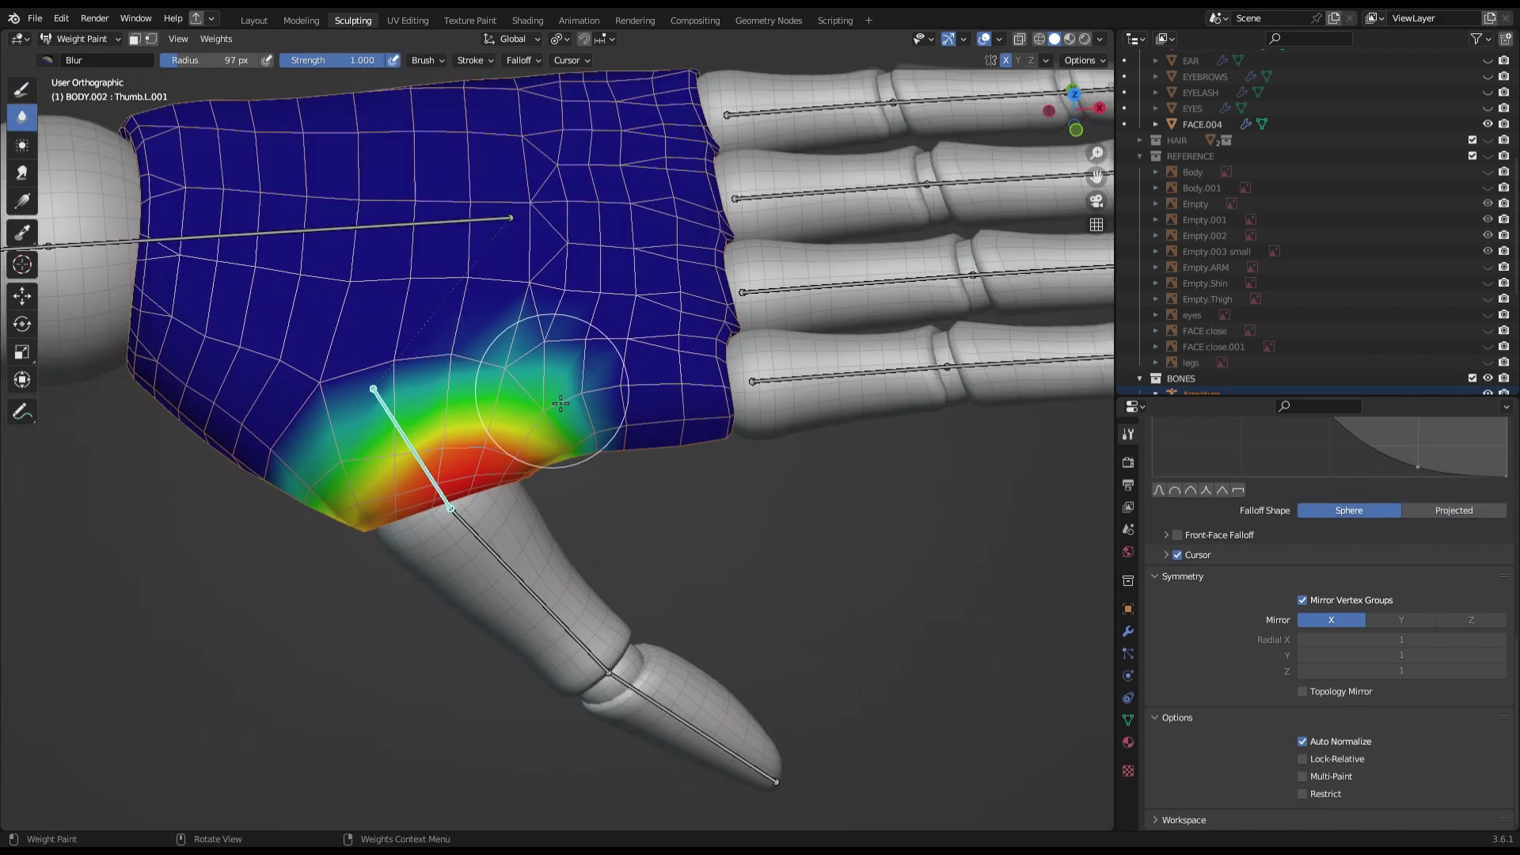
pyautogui.scroll(-5, 554, 459)
pyautogui.scroll(5, 503, 495)
pyautogui.moveTo(503, 496); pyautogui.dragTo(567, 638, button='middle')
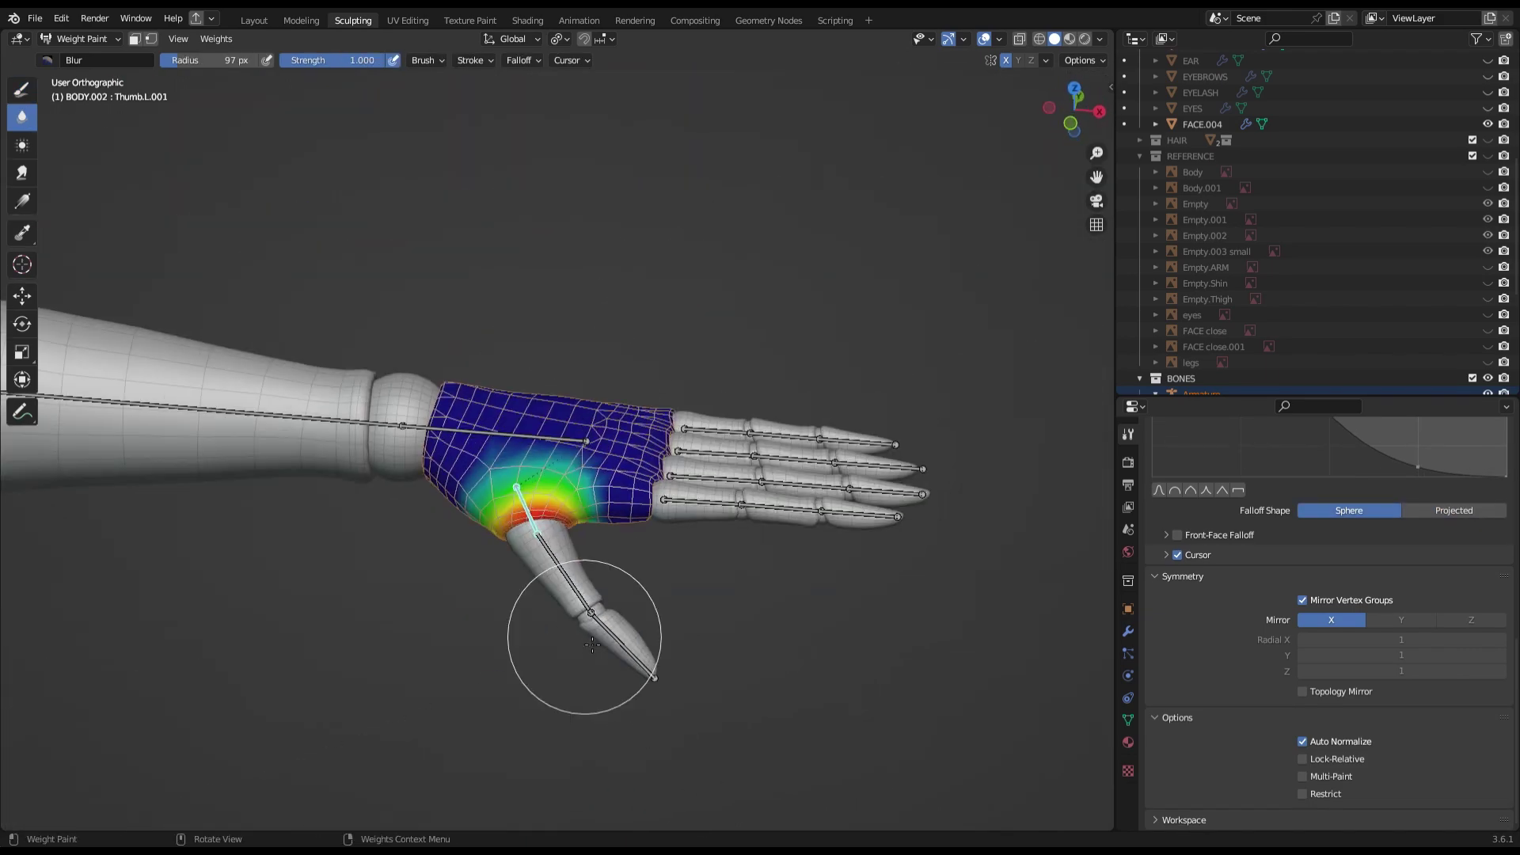
# Rotate the Thumb.L.001 bone to test how the thumb deforms.
pyautogui.press('KP_3')
pyautogui.press('r')
pyautogui.click(559, 339)
pyautogui.moveTo(559, 338)
pyautogui.mouseDown(button='middle')
pyautogui.moveTo(969, 498)
pyautogui.moveTo(459, 475)
pyautogui.moveTo(756, 385)
pyautogui.mouseUp(button='middle')
pyautogui.scroll(3, 604, 360)
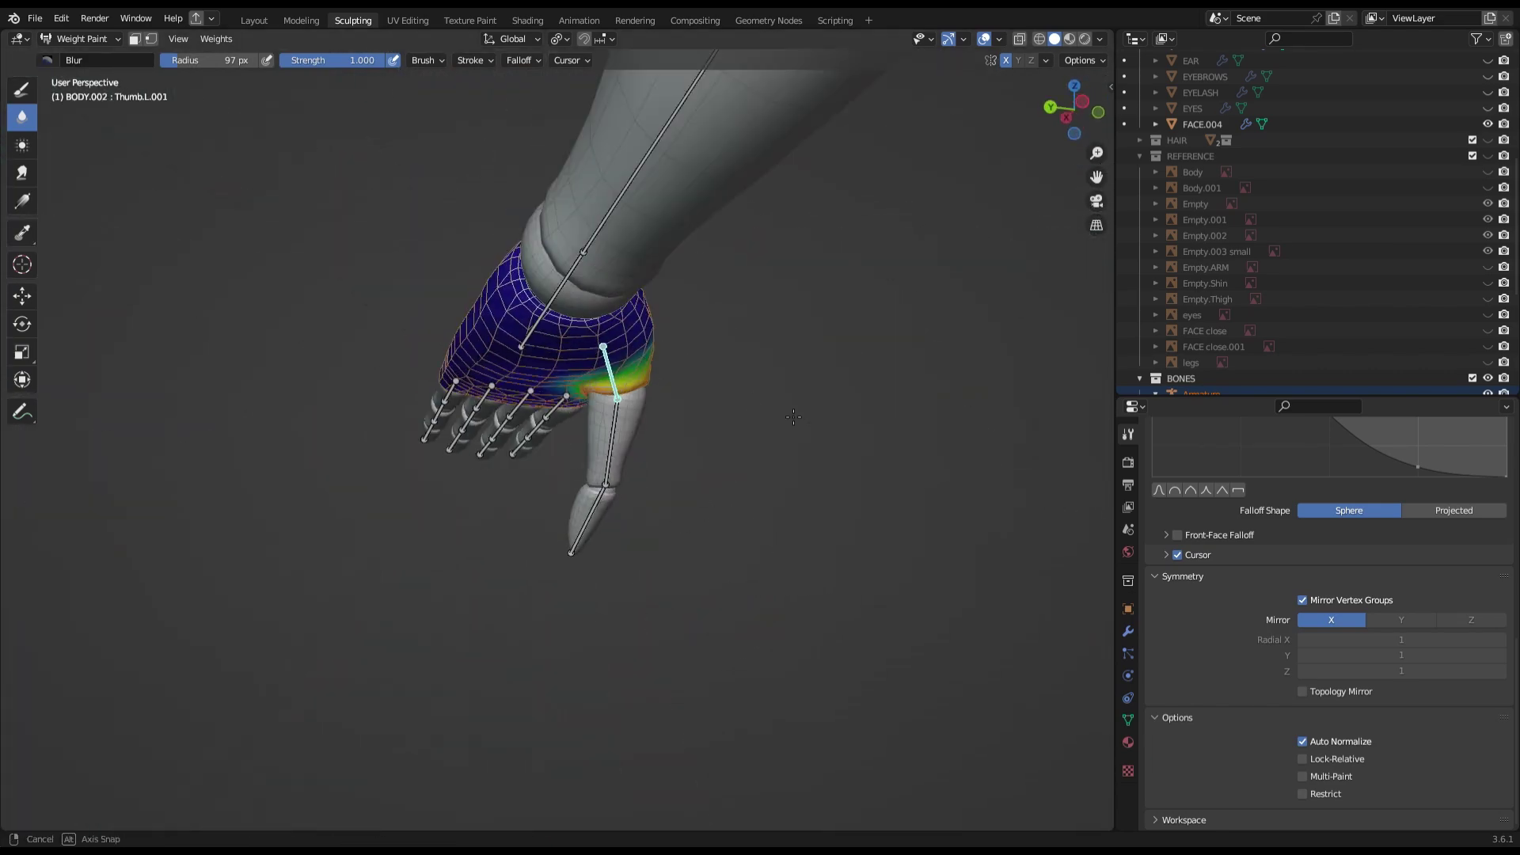
# Select the Hand.L bone, return to weight painting the palm, and save.
pyautogui.keyDown('ctrl'); pyautogui.click(602, 396); pyautogui.keyUp('ctrl')
pyautogui.click(21, 89)
pyautogui.scroll(3, 475, 316)
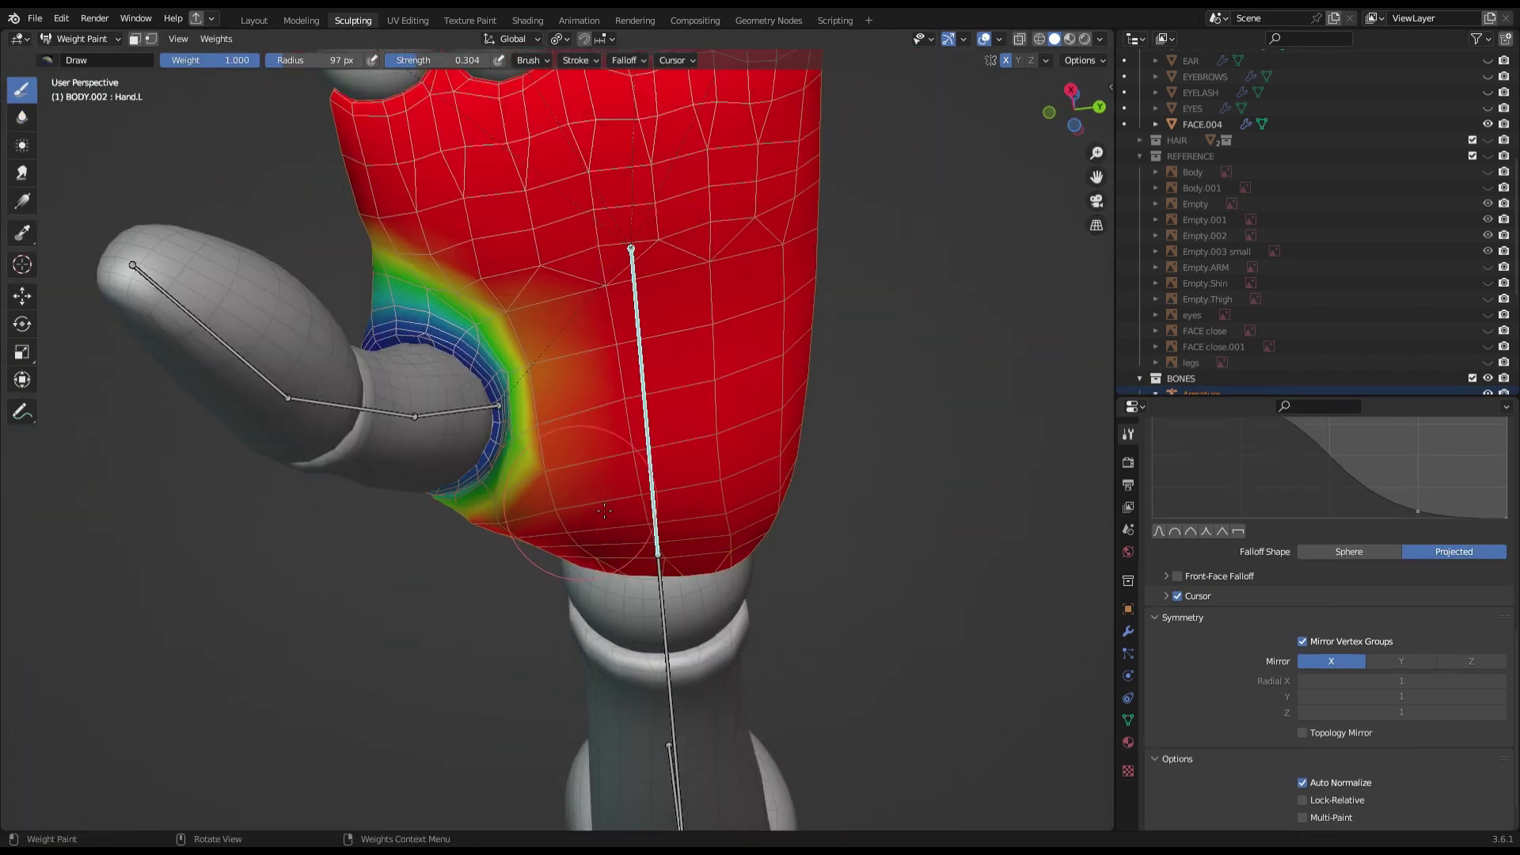
pyautogui.moveTo(475, 316); pyautogui.dragTo(586, 316, button='middle')
pyautogui.scroll(-3, 560, 129)
pyautogui.scroll(-3, 634, 193)
pyautogui.hotkey('ctrl', 's')
# Return to Object Mode in front view and select the breast piece BODY.005.
pyautogui.moveTo(634, 194); pyautogui.dragTo(417, 187, button='middle')
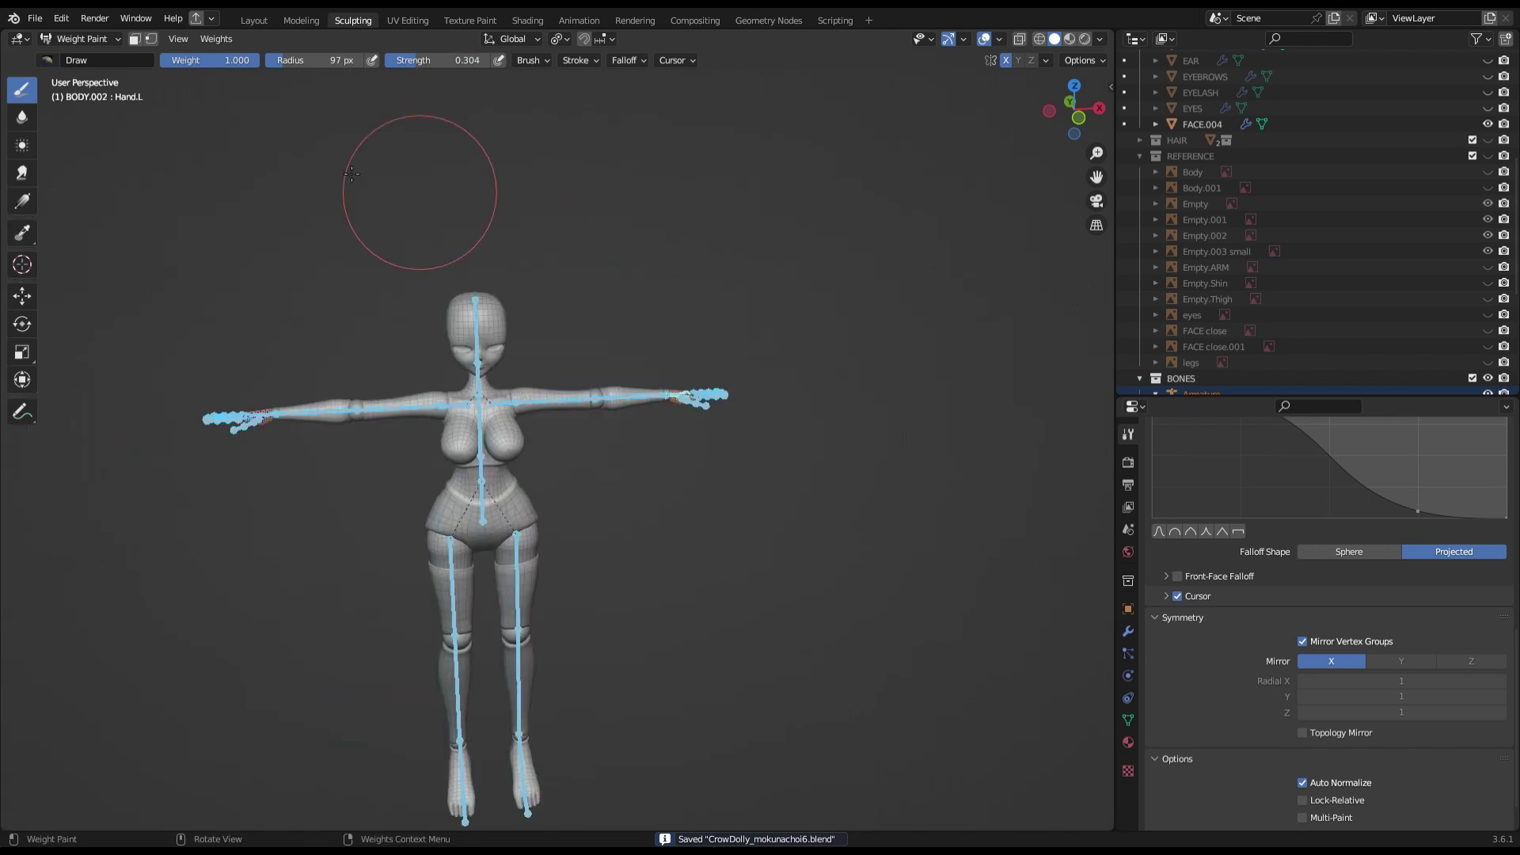
pyautogui.hotkey('ctrl', 'Tab')
pyautogui.press('KP_1')
pyautogui.click(610, 331)
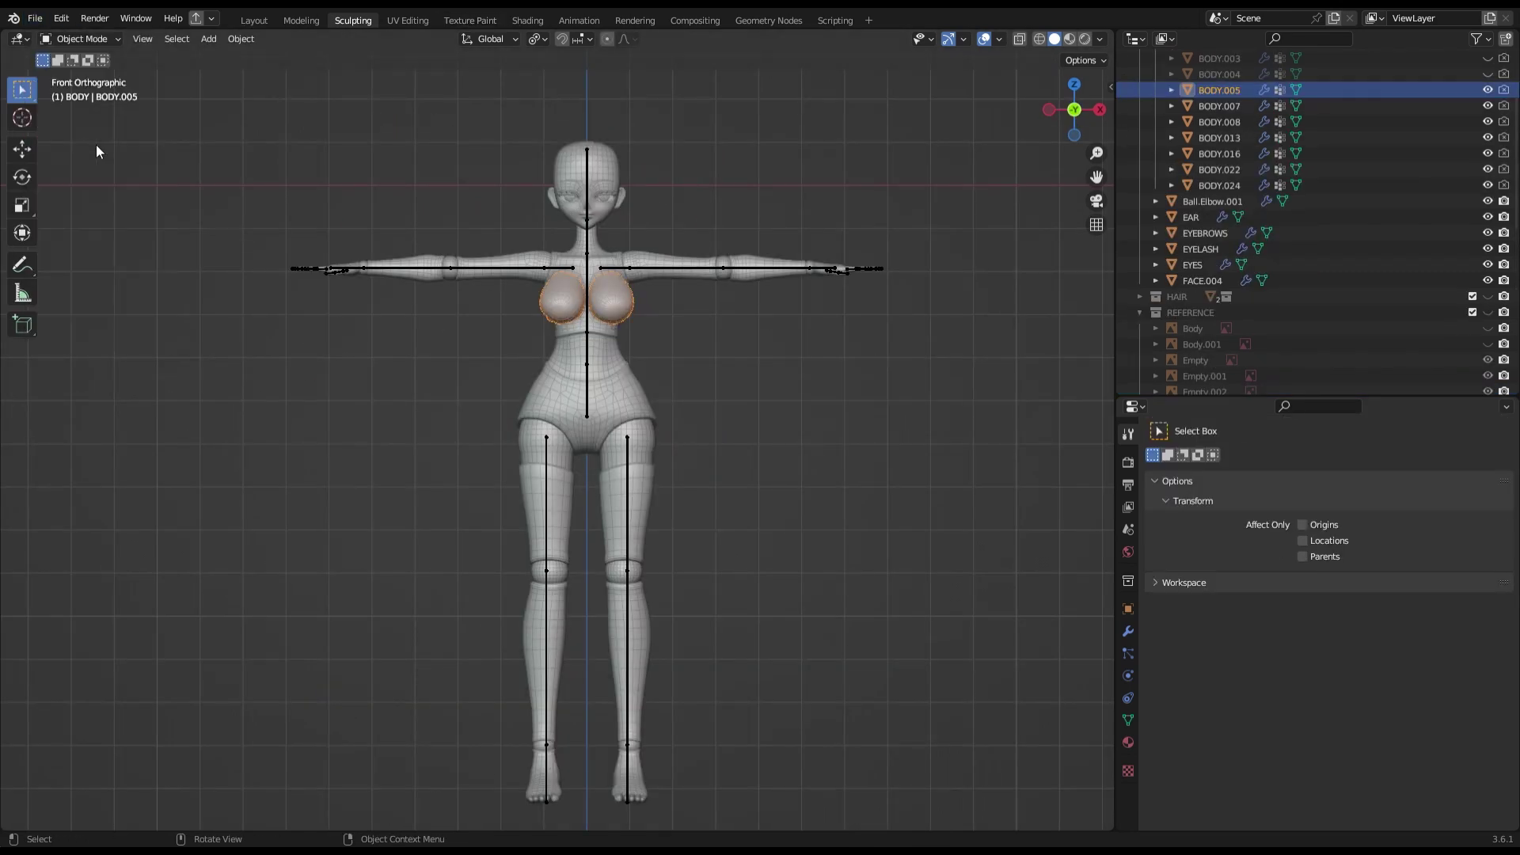
# Clear the parent of the vertical breast bone in armature Edit Mode.
pyautogui.hotkey('ctrl', 's')
pyautogui.press('KP_3')
pyautogui.scroll(5, 848, 421)
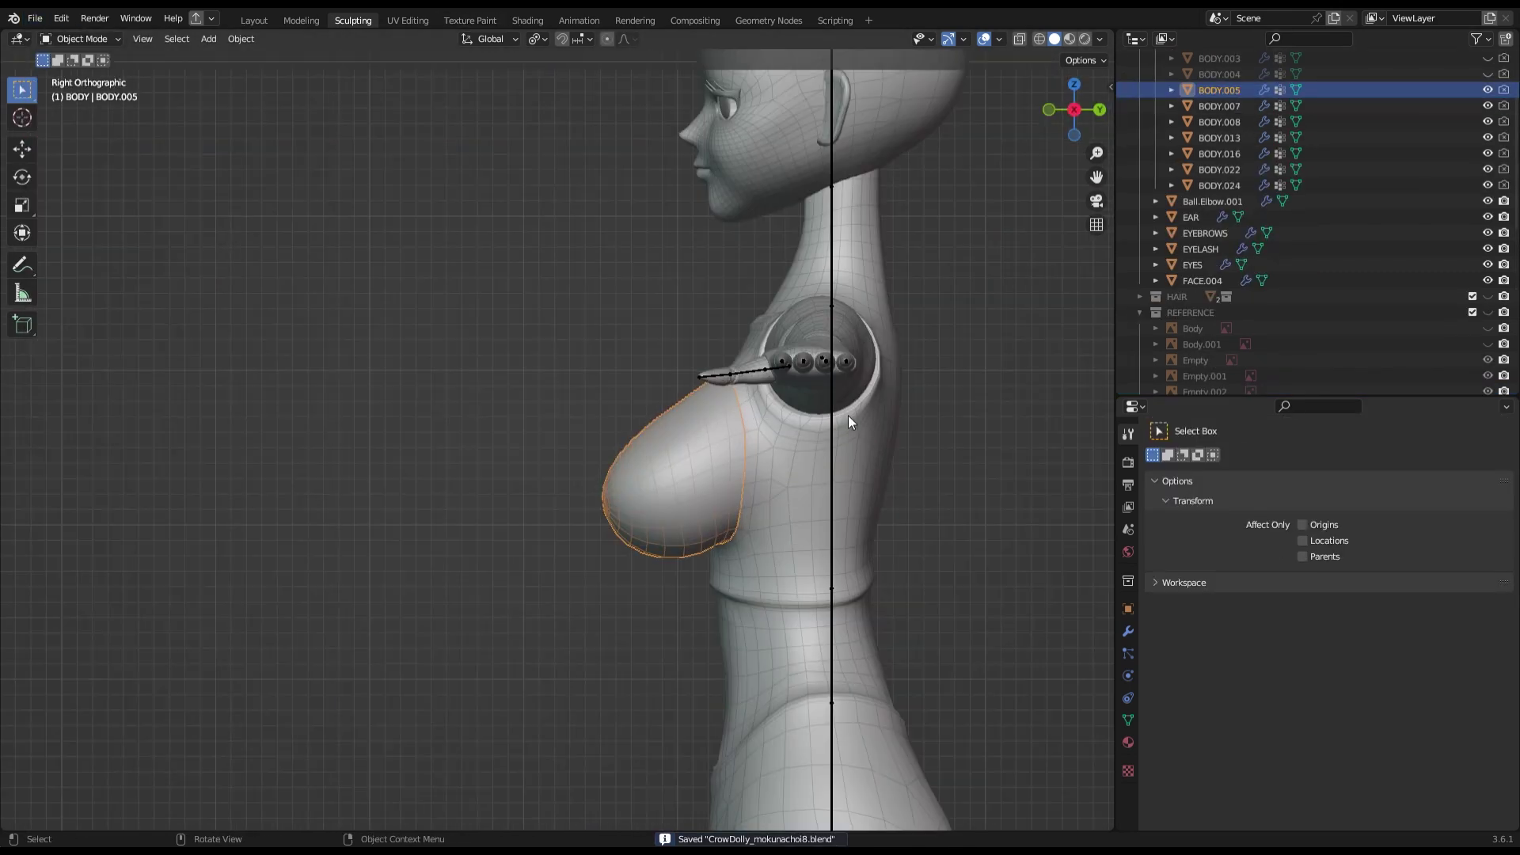
pyautogui.rightClick(773, 408)
pyautogui.scroll(3, 774, 407)
pyautogui.click(740, 451)
pyautogui.hotkey('alt', 'p')
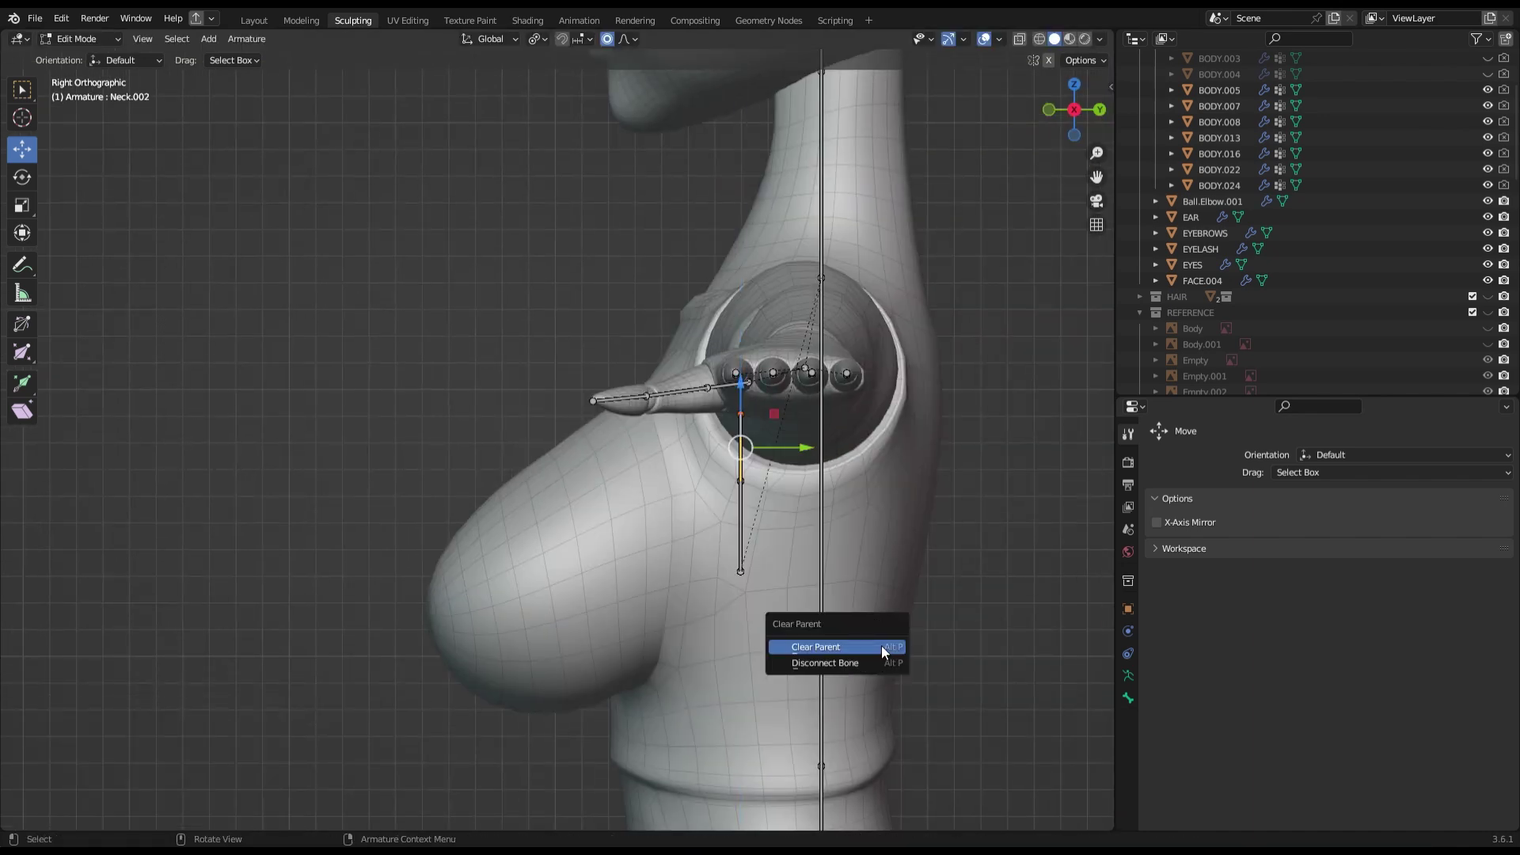
pyautogui.click(995, 479)
pyautogui.moveTo(981, 483); pyautogui.dragTo(779, 494, button='middle')
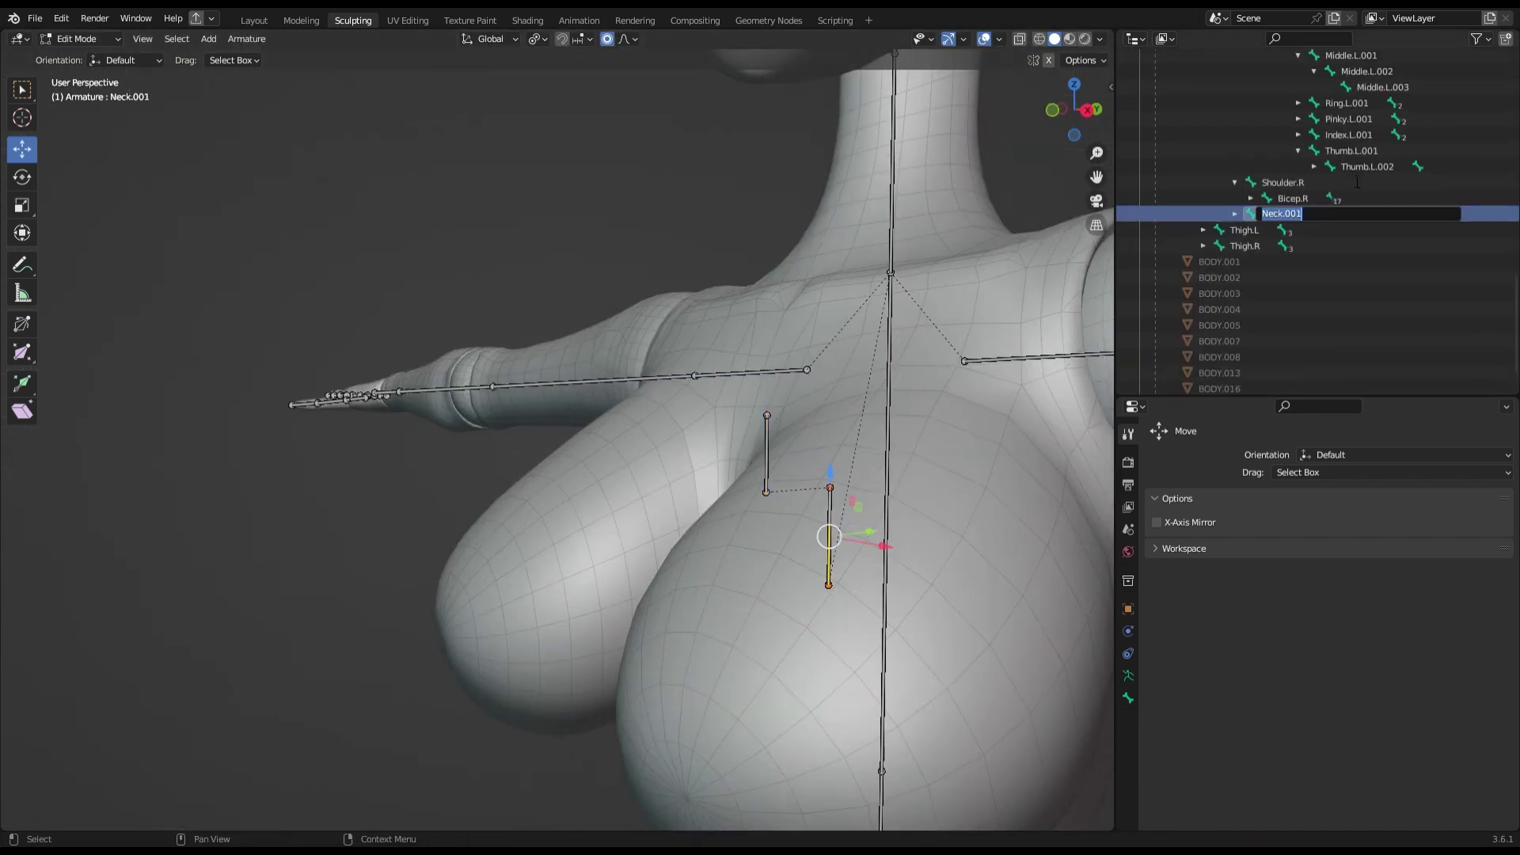
# Select Breast.L under Breast.Root and move it down into the breast.
pyautogui.click(1235, 215)
pyautogui.click(1294, 214)
pyautogui.moveTo(911, 475); pyautogui.dragTo(846, 491, button='middle')
pyautogui.click(1096, 115)
pyautogui.hotkey('ctrl', 'z')
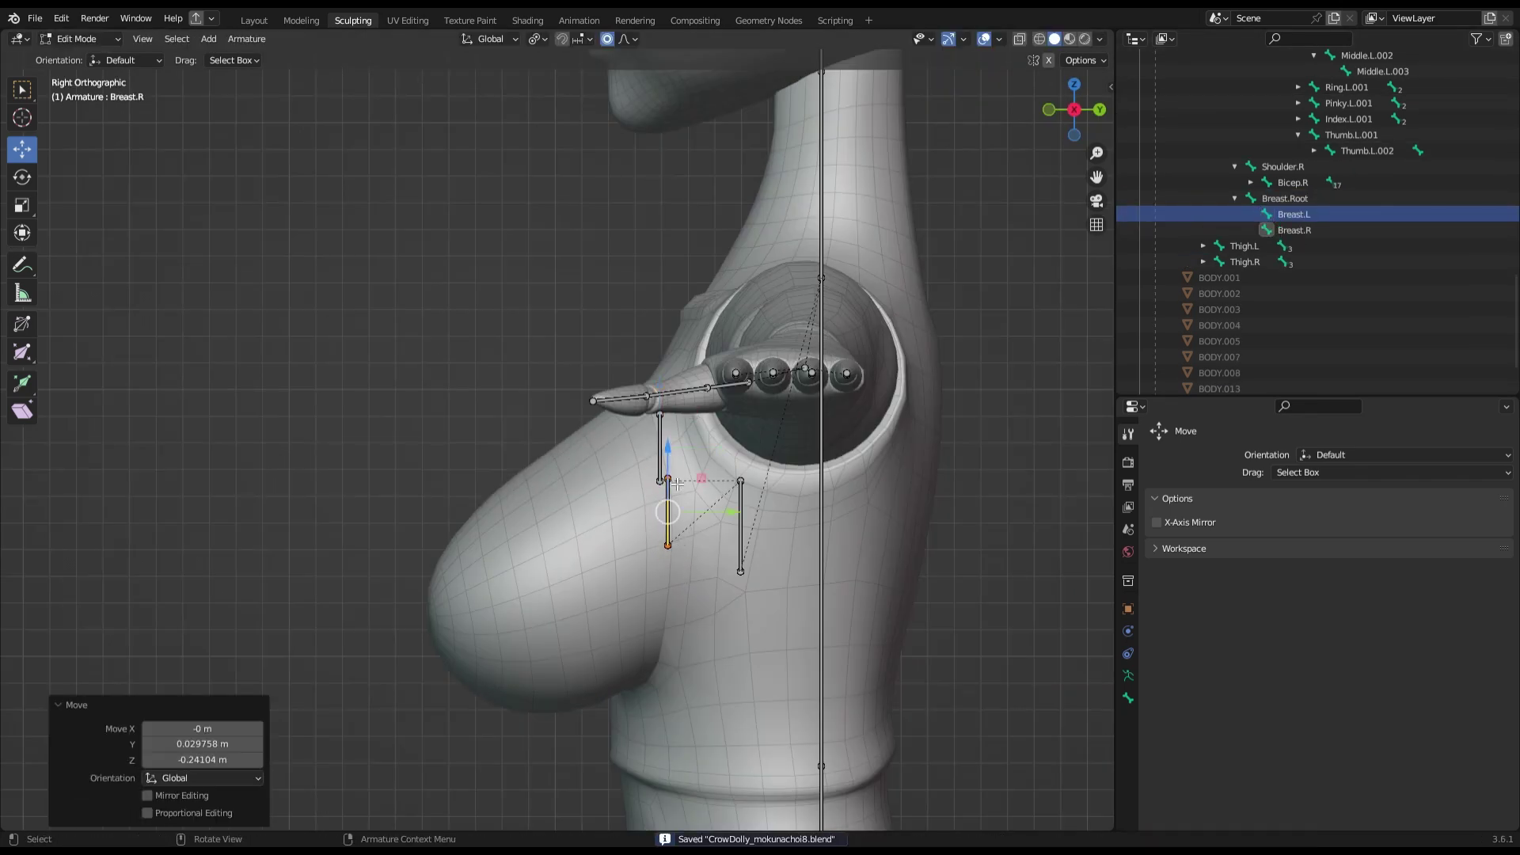
# Mirror the breast bone to the other side and shift it into the other breast.
pyautogui.moveTo(582, 543); pyautogui.dragTo(852, 556, button='middle')
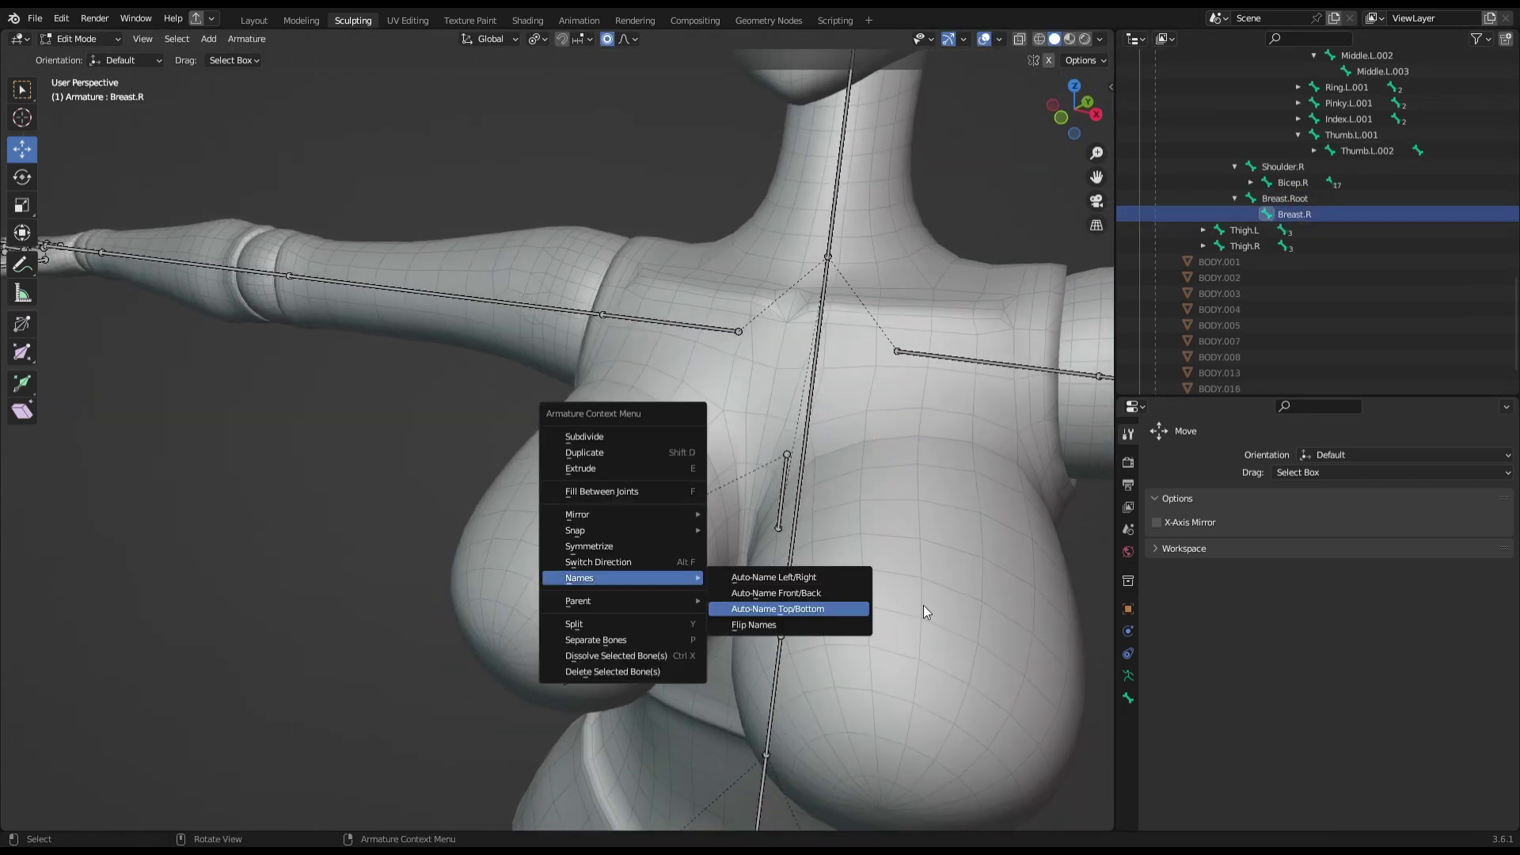
pyautogui.click(589, 546)
pyautogui.press('KP_7')
pyautogui.hotkey('ctrl', 's')
pyautogui.moveTo(883, 567); pyautogui.dragTo(942, 567)
pyautogui.moveTo(942, 567); pyautogui.dragTo(625, 473, button='middle')
pyautogui.press('KP_3')
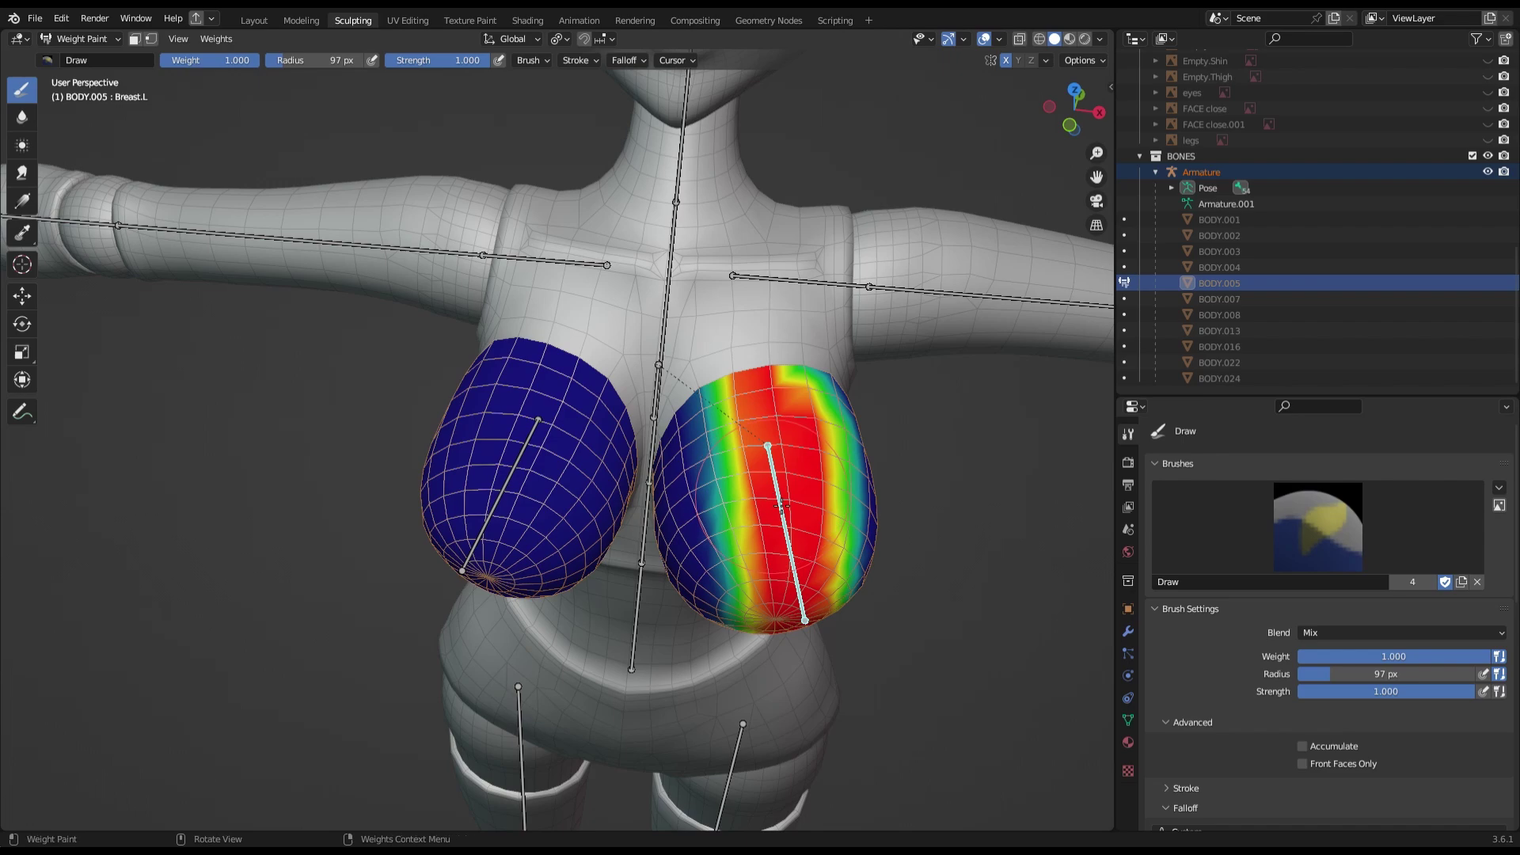
# Paint the whole breast red with full Breast.L weight and save.
pyautogui.scroll(4, 782, 506)
pyautogui.moveTo(712, 443); pyautogui.dragTo(760, 356)
pyautogui.scroll(-4, 760, 357)
pyautogui.moveTo(760, 357)
pyautogui.mouseDown(button='middle')
pyautogui.moveTo(734, 276)
pyautogui.moveTo(681, 586)
pyautogui.mouseUp(button='middle')
pyautogui.moveTo(681, 586); pyautogui.dragTo(713, 443)
pyautogui.scroll(-3, 815, 390)
pyautogui.moveTo(815, 390); pyautogui.dragTo(280, 92, button='middle')
pyautogui.hotkey('ctrl', 's')
# Return to Object Mode and put the breast piece's mesh into Edit Mode.
pyautogui.hotkey('ctrl', 'Tab')
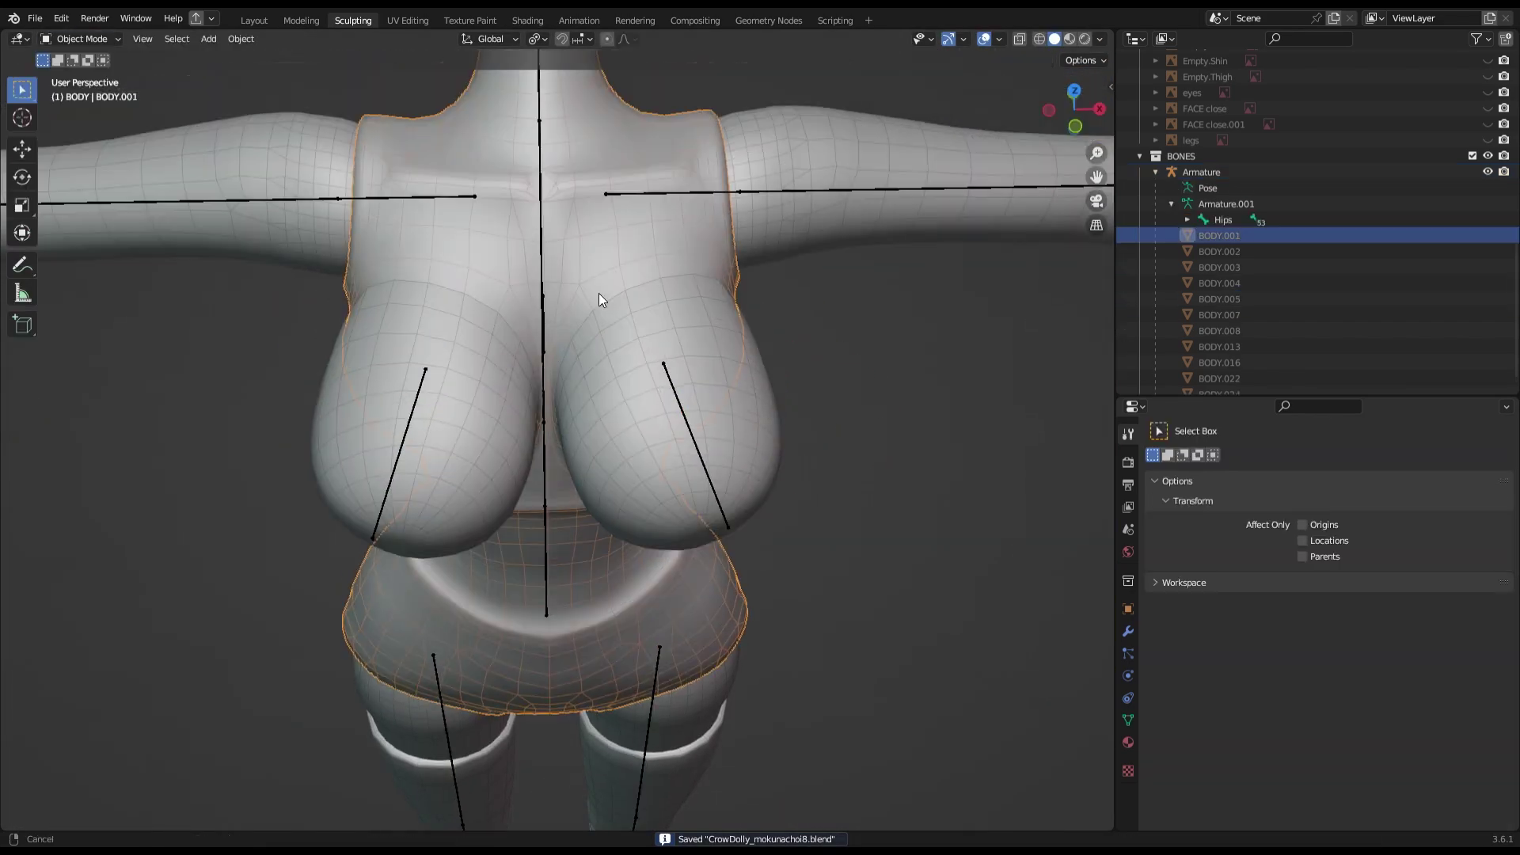
pyautogui.moveTo(772, 403); pyautogui.dragTo(730, 393, button='middle')
pyautogui.hotkey('alt', 'q')
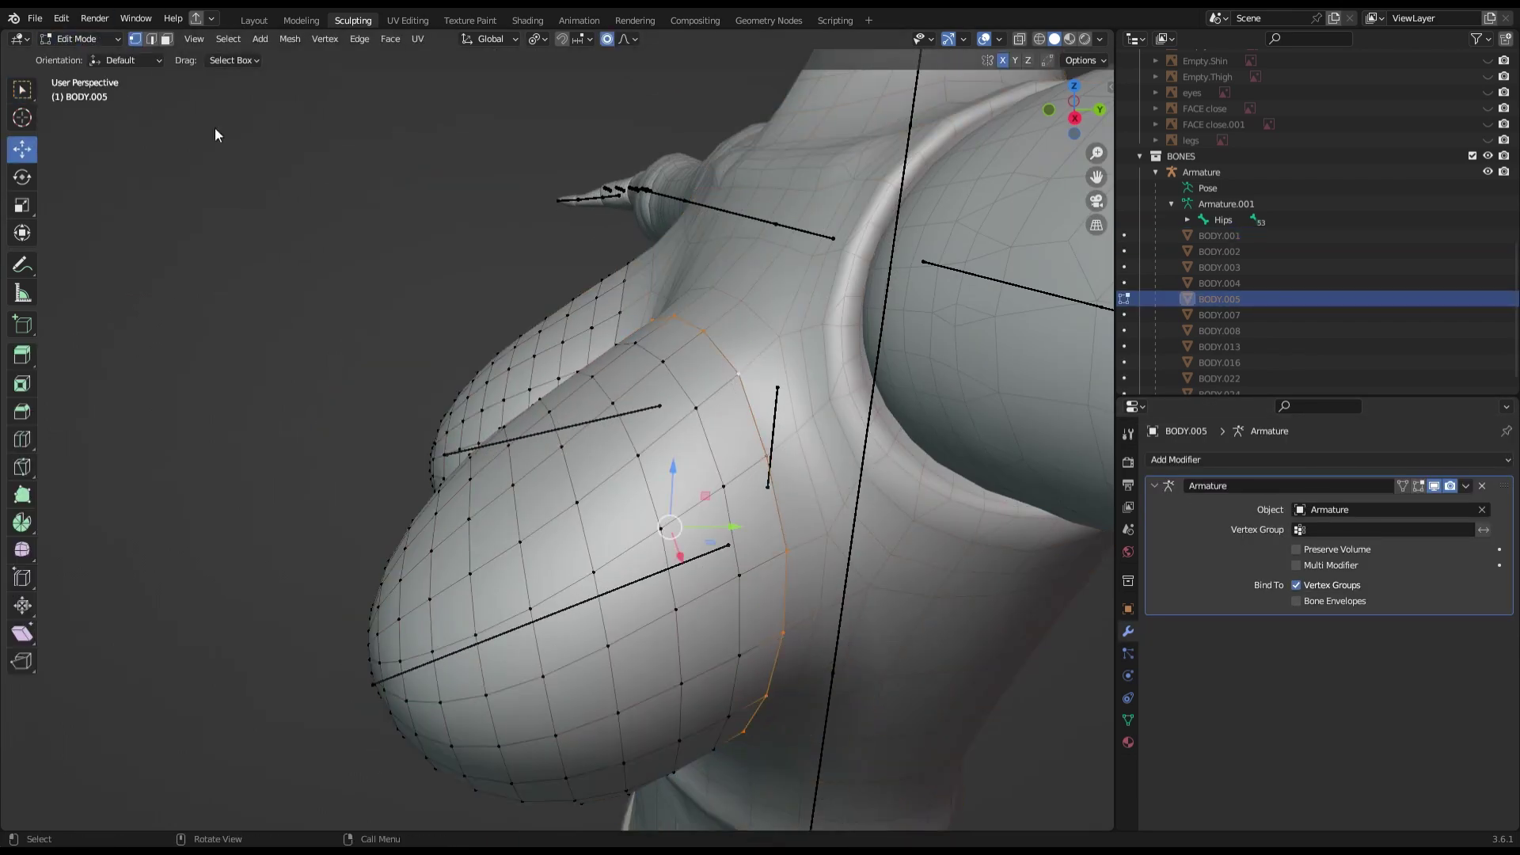
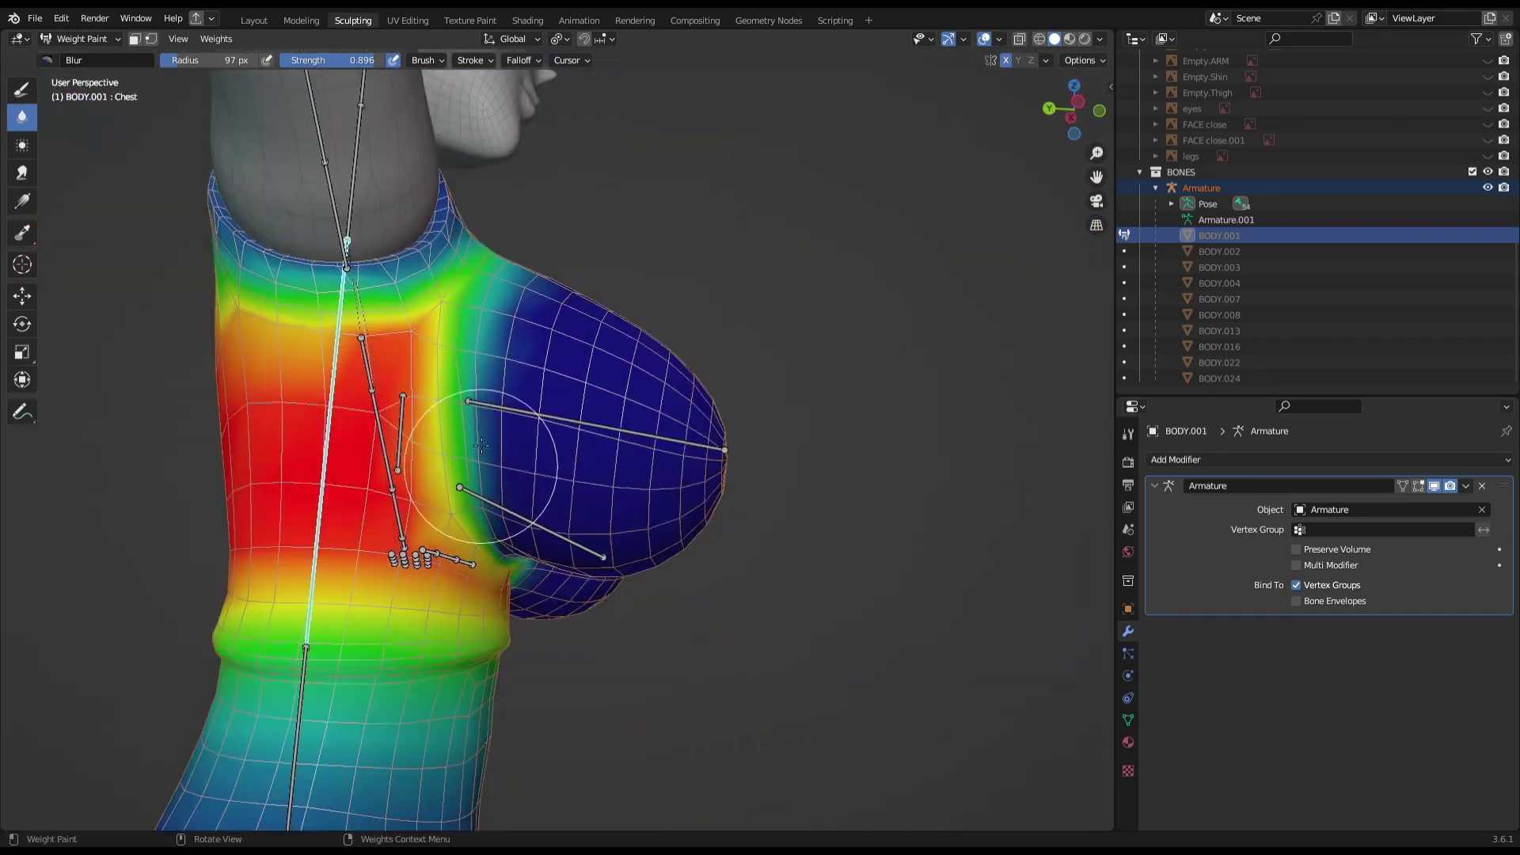
# Test-rotate the breast bone and orbit around the torso to inspect its weights.
pyautogui.moveTo(470, 460); pyautogui.dragTo(389, 381, button='middle')
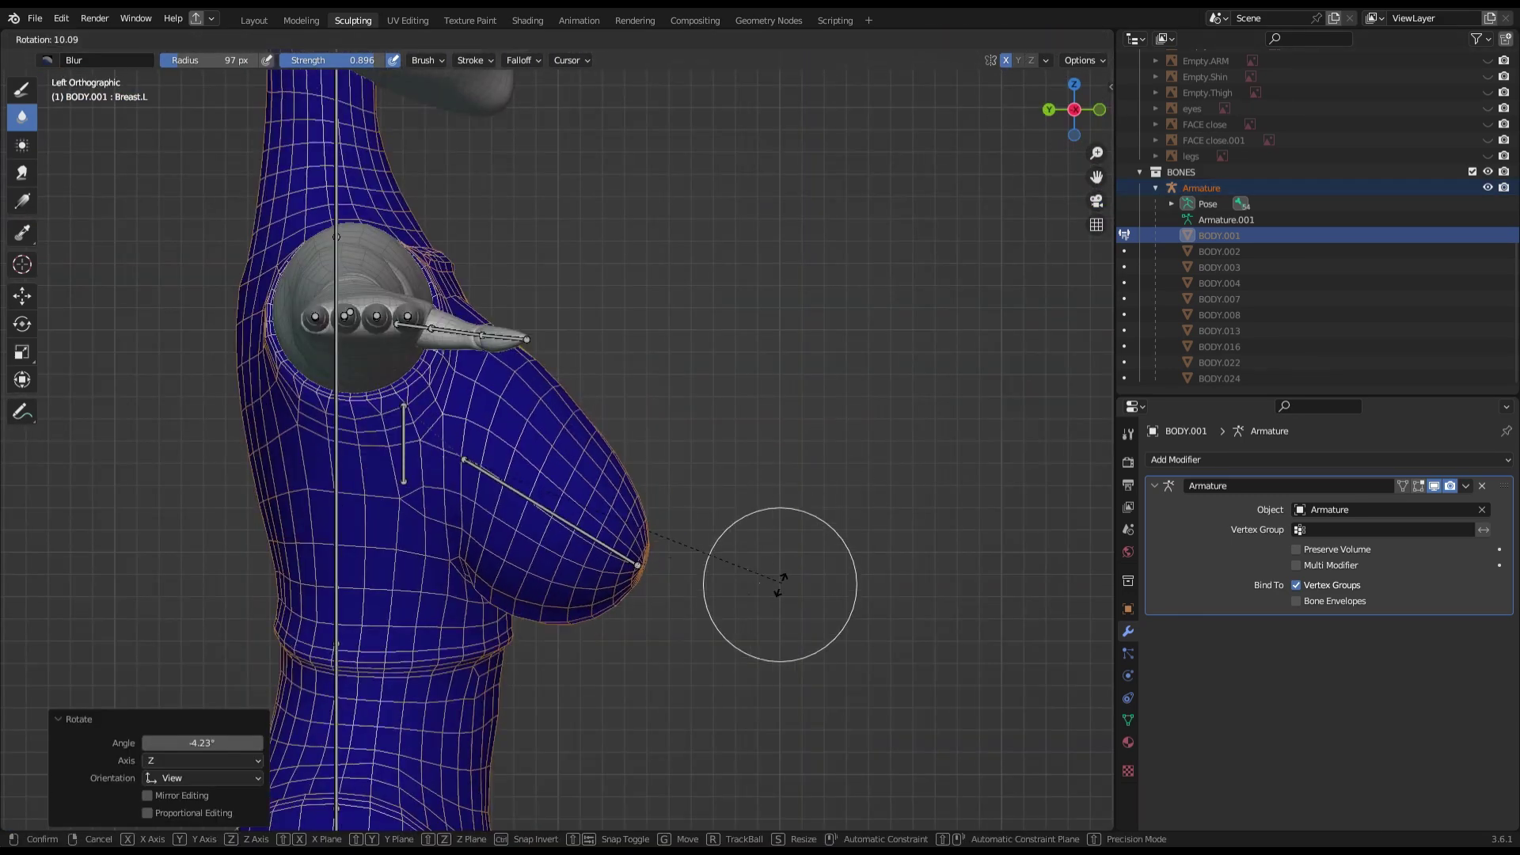
pyautogui.press('Escape')
pyautogui.moveTo(772, 126); pyautogui.dragTo(469, 364, button='middle')
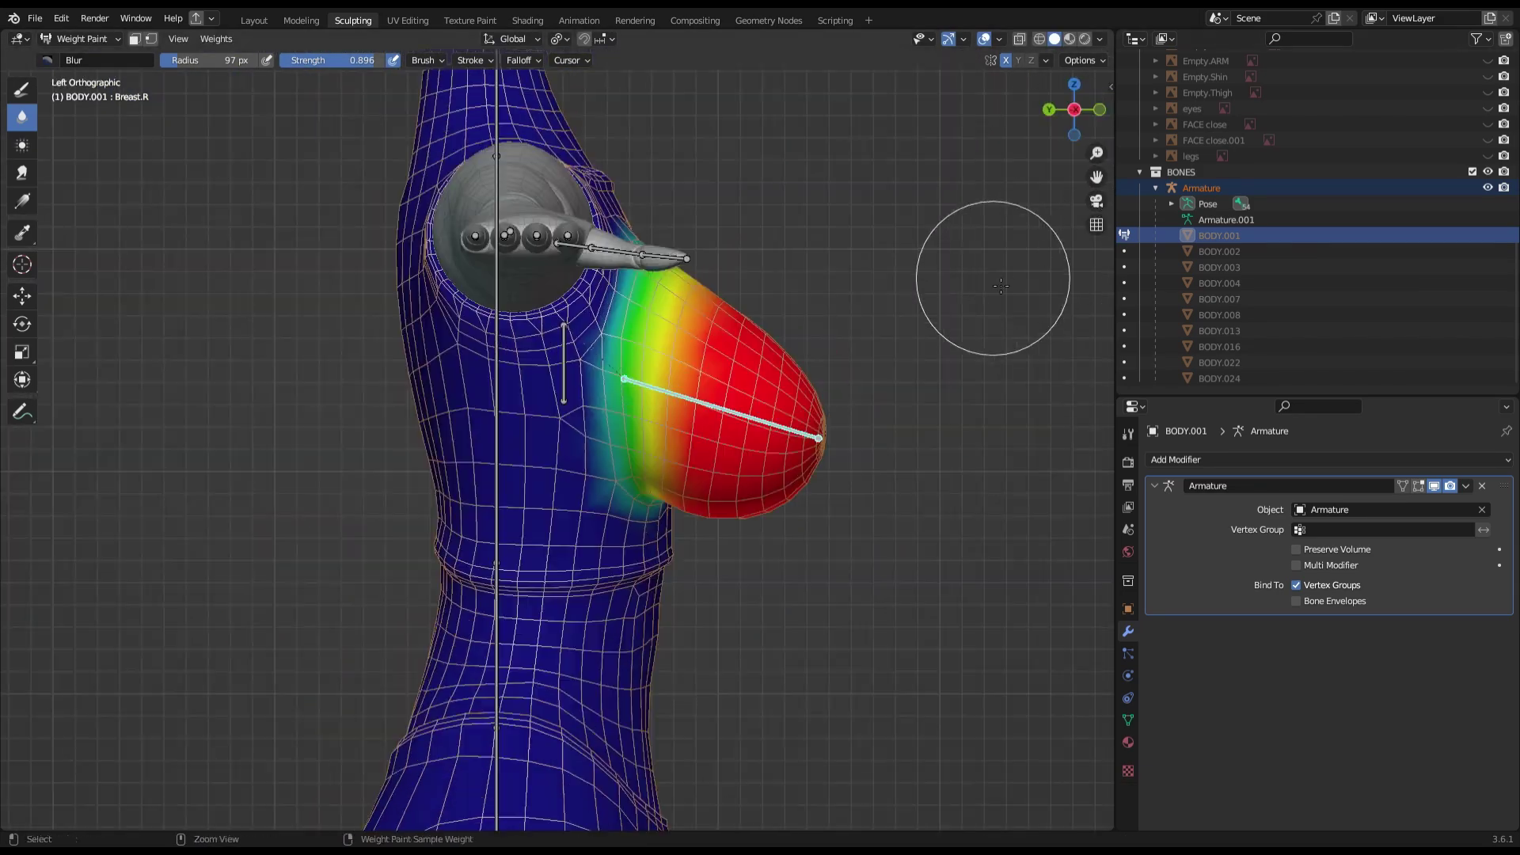
pyautogui.click(886, 360)
pyautogui.moveTo(887, 361); pyautogui.dragTo(719, 366, button='middle')
pyautogui.moveTo(560, 388); pyautogui.dragTo(1047, 272, button='middle')
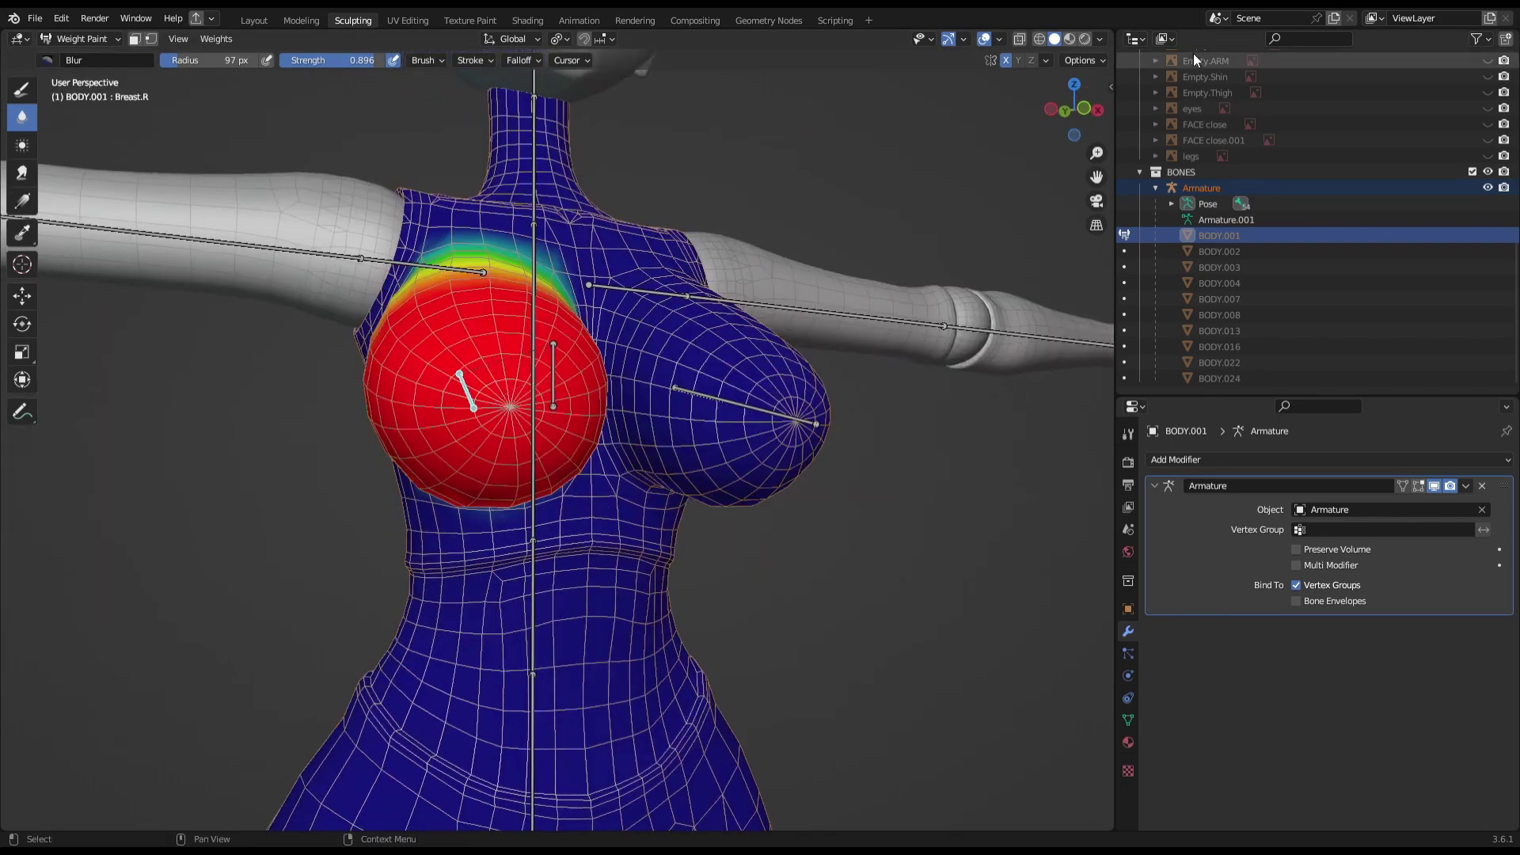
pyautogui.moveTo(729, 631)
pyautogui.mouseDown(button='middle')
pyautogui.moveTo(427, 380)
pyautogui.moveTo(434, 451)
pyautogui.moveTo(492, 400)
pyautogui.moveTo(468, 419)
pyautogui.moveTo(443, 380)
pyautogui.moveTo(286, 487)
pyautogui.moveTo(475, 396)
pyautogui.moveTo(713, 317)
pyautogui.mouseUp(button='middle')
# Rotate the Shoulder.L bone to test how the shoulder and arm deform.
pyautogui.keyDown('ctrl'); pyautogui.click(515, 380); pyautogui.keyUp('ctrl')
pyautogui.keyDown('ctrl'); pyautogui.click(728, 267); pyautogui.keyUp('ctrl')
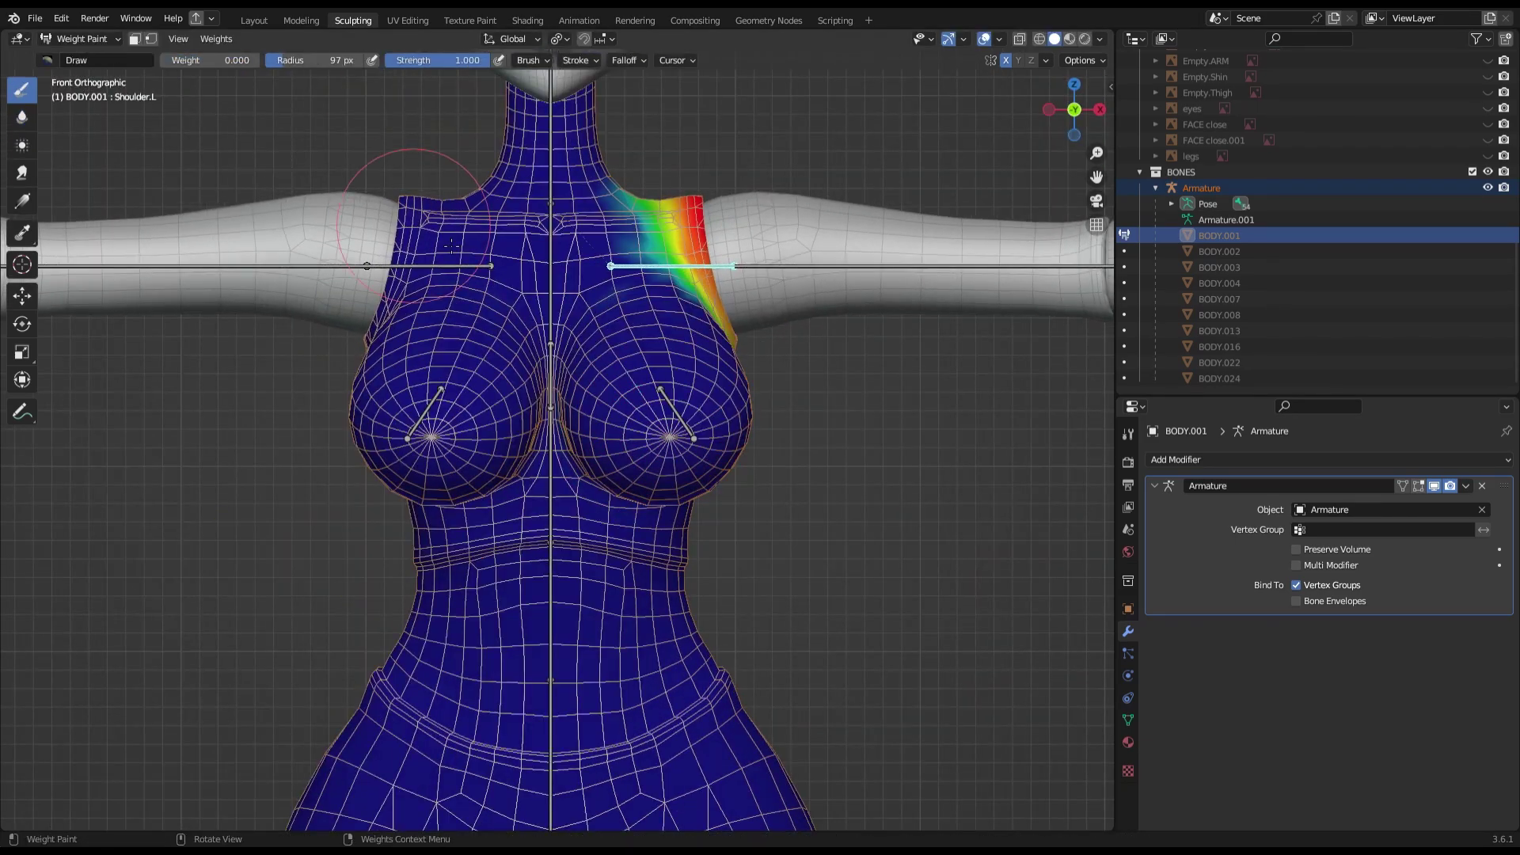
pyautogui.keyDown('ctrl'); pyautogui.click(551, 261); pyautogui.keyUp('ctrl')
pyautogui.keyDown('ctrl'); pyautogui.click(673, 263); pyautogui.keyUp('ctrl')
pyautogui.press('r')
pyautogui.click(598, 263)
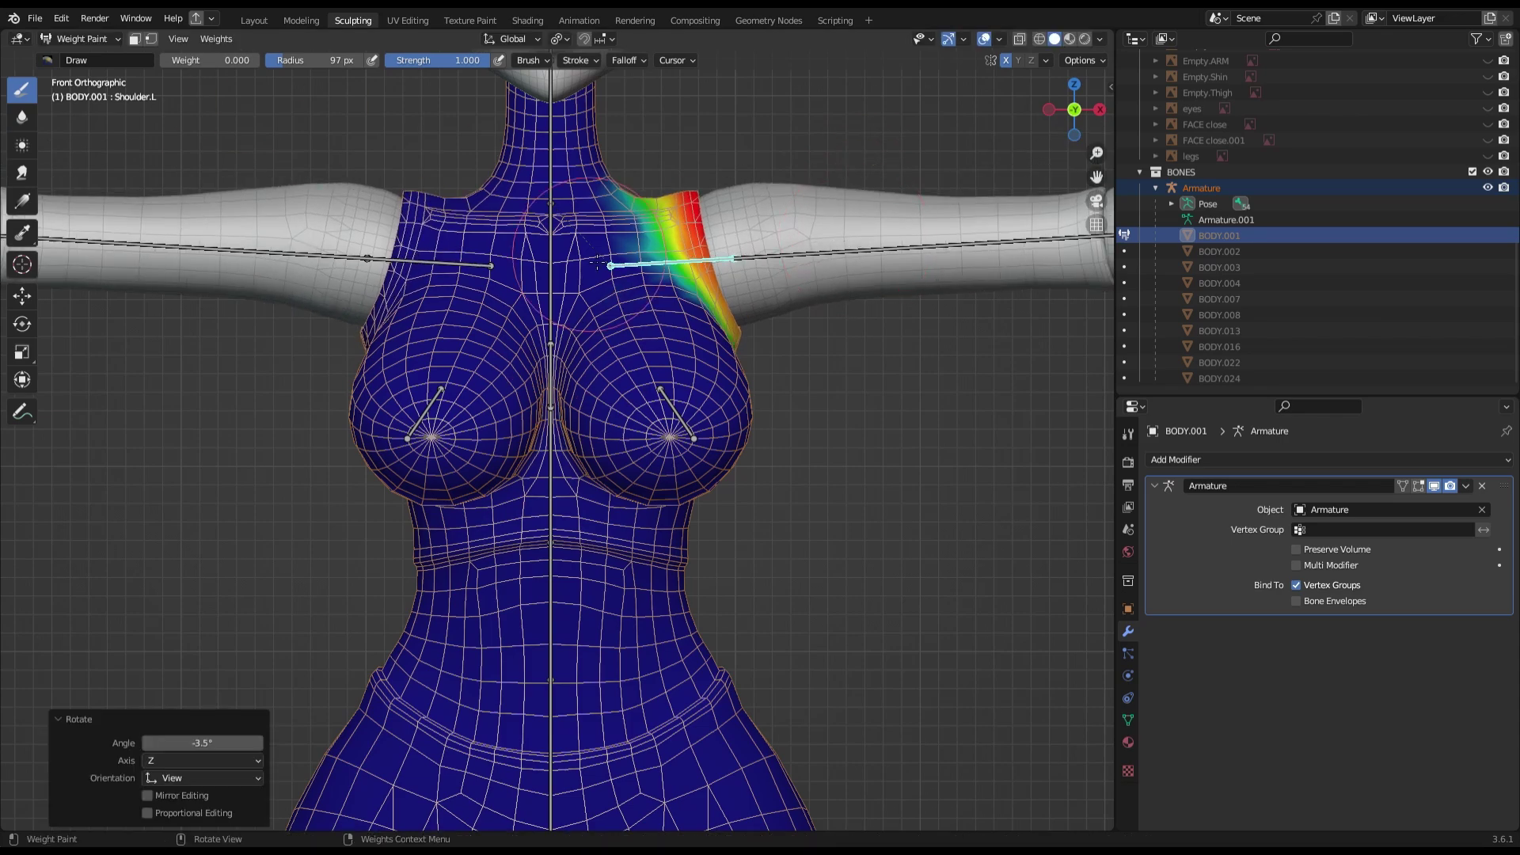
pyautogui.click(820, 148)
pyautogui.moveTo(820, 148); pyautogui.dragTo(784, 202, button='middle')
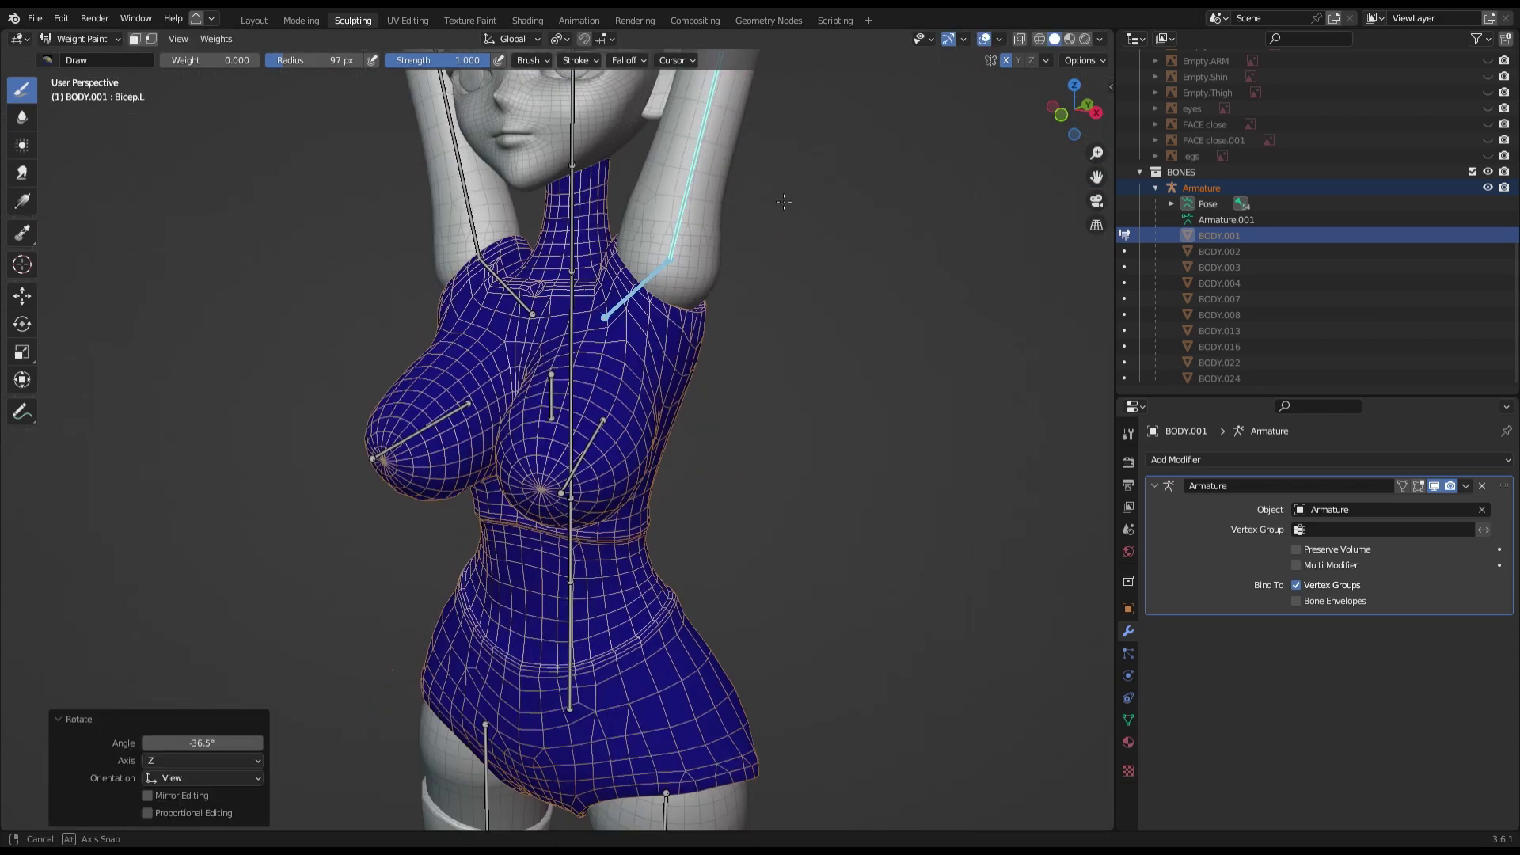
pyautogui.moveTo(1060, 127); pyautogui.dragTo(654, 295)
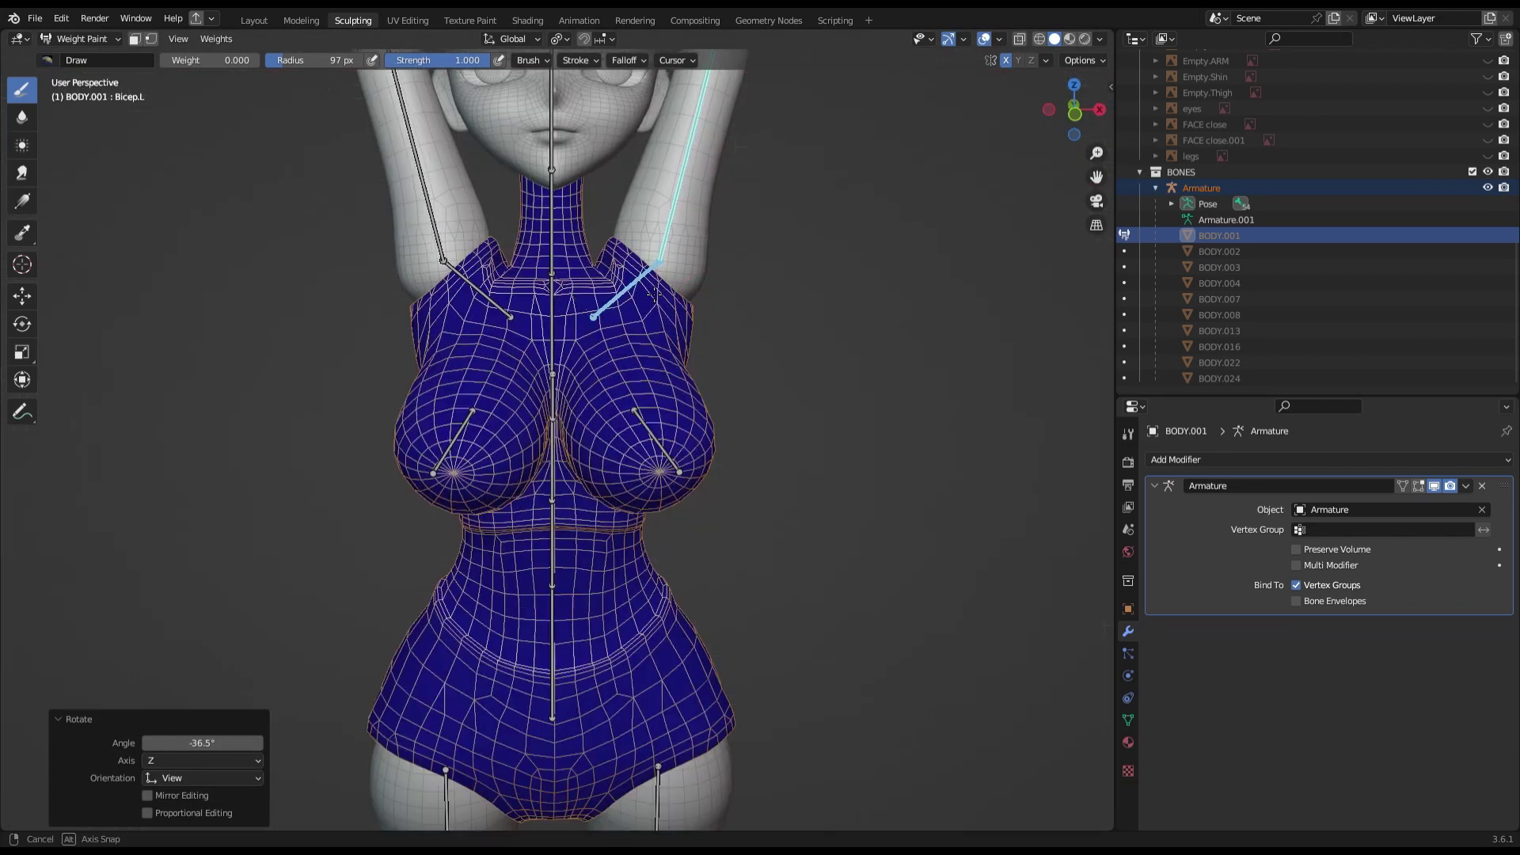
# Check Breast.R weights, then rotate Thigh.L 90 degrees to test the hip deformation.
pyautogui.press('ctrl+KP_3')
pyautogui.keyDown('ctrl'); pyautogui.click(737, 426); pyautogui.keyUp('ctrl')
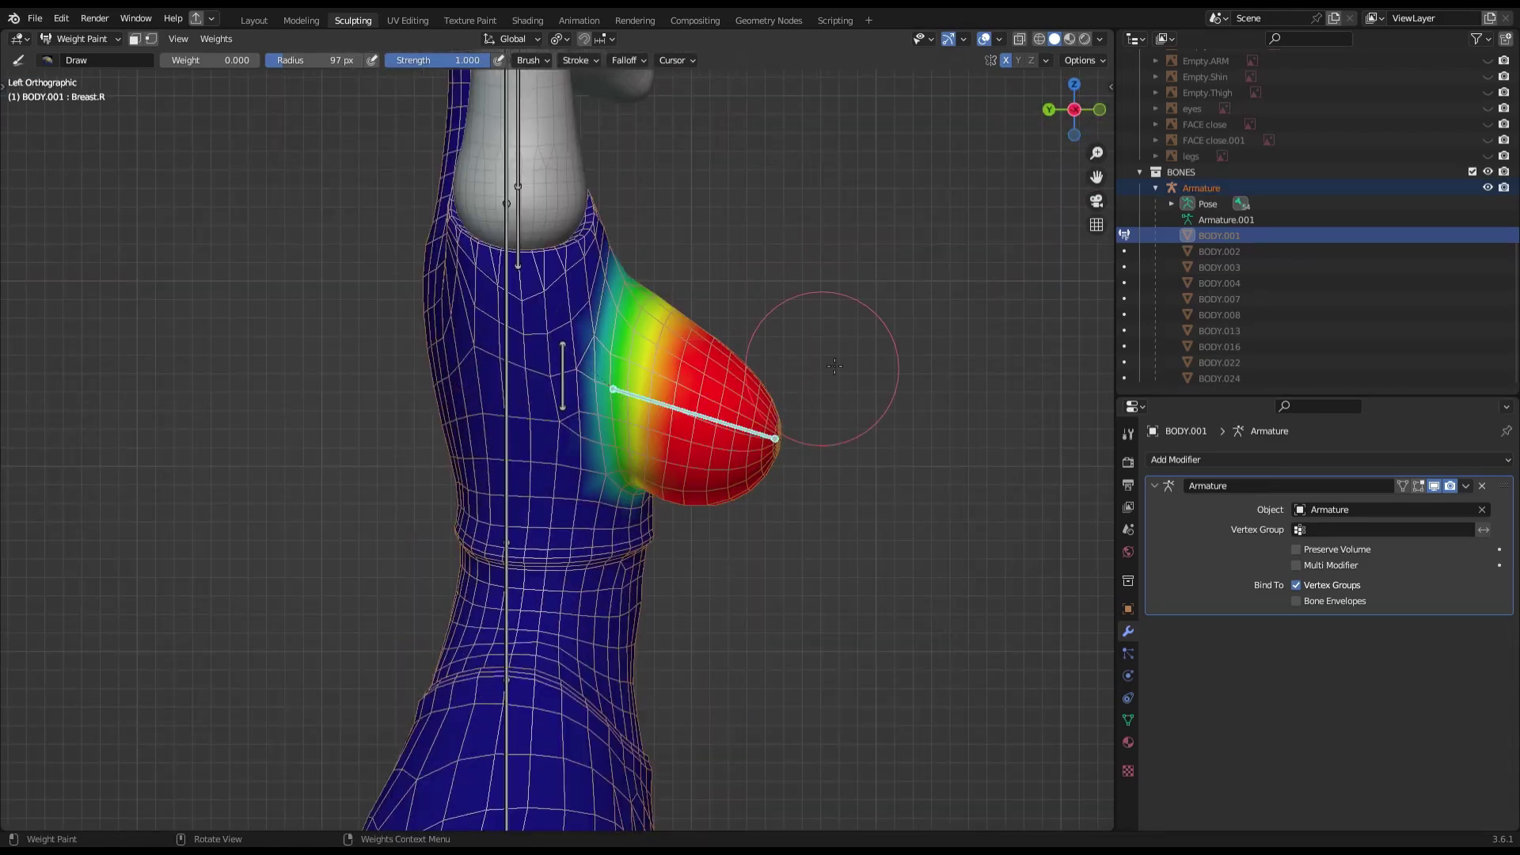
pyautogui.press('KP_1')
pyautogui.keyDown('ctrl'); pyautogui.click(638, 443); pyautogui.keyUp('ctrl')
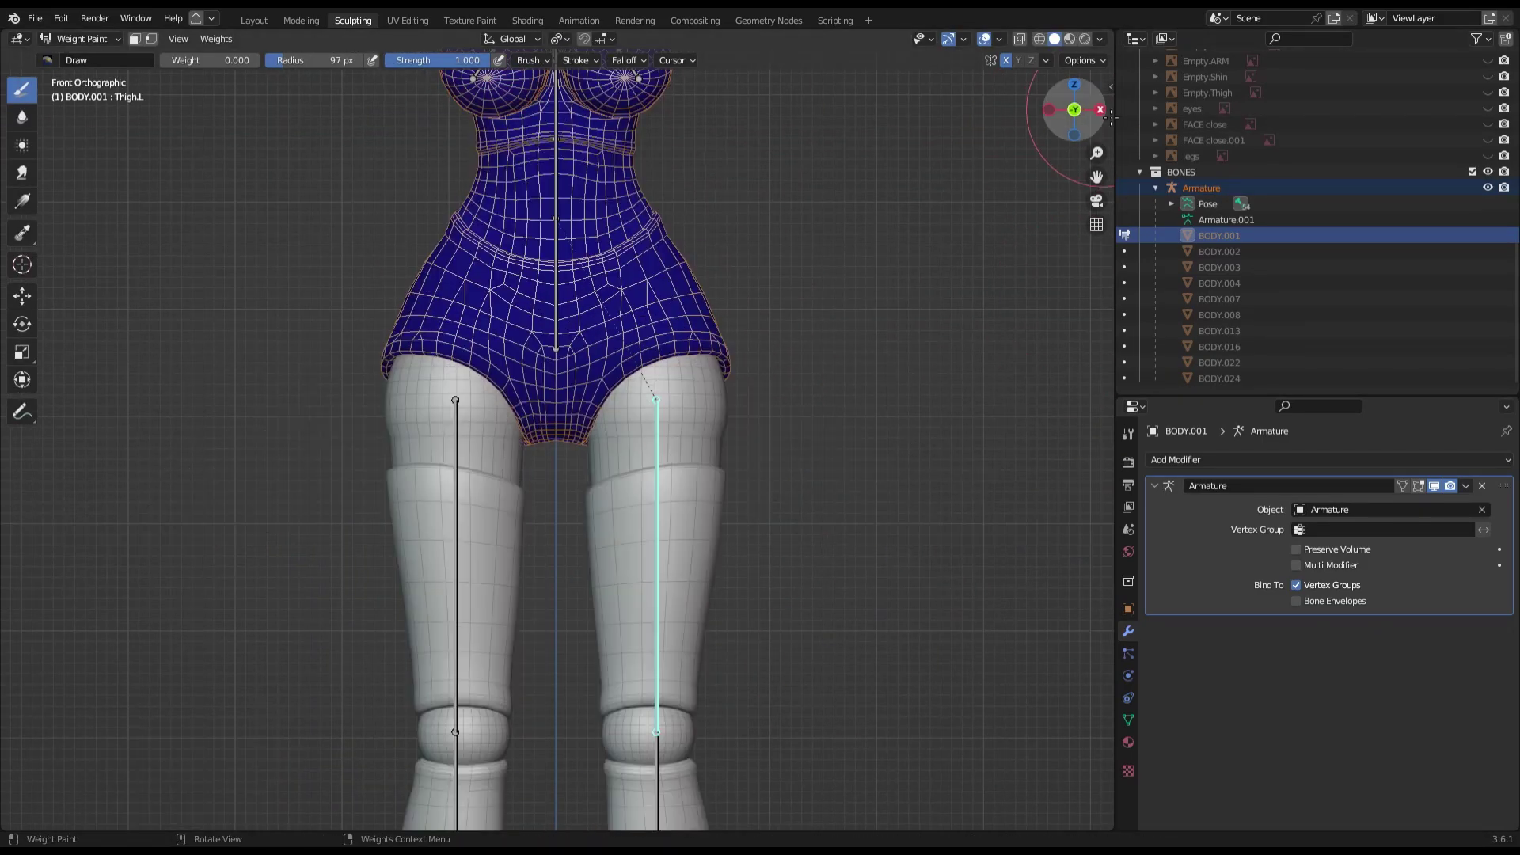
pyautogui.press('KP_3')
pyautogui.write('r90')
pyautogui.press('Return')
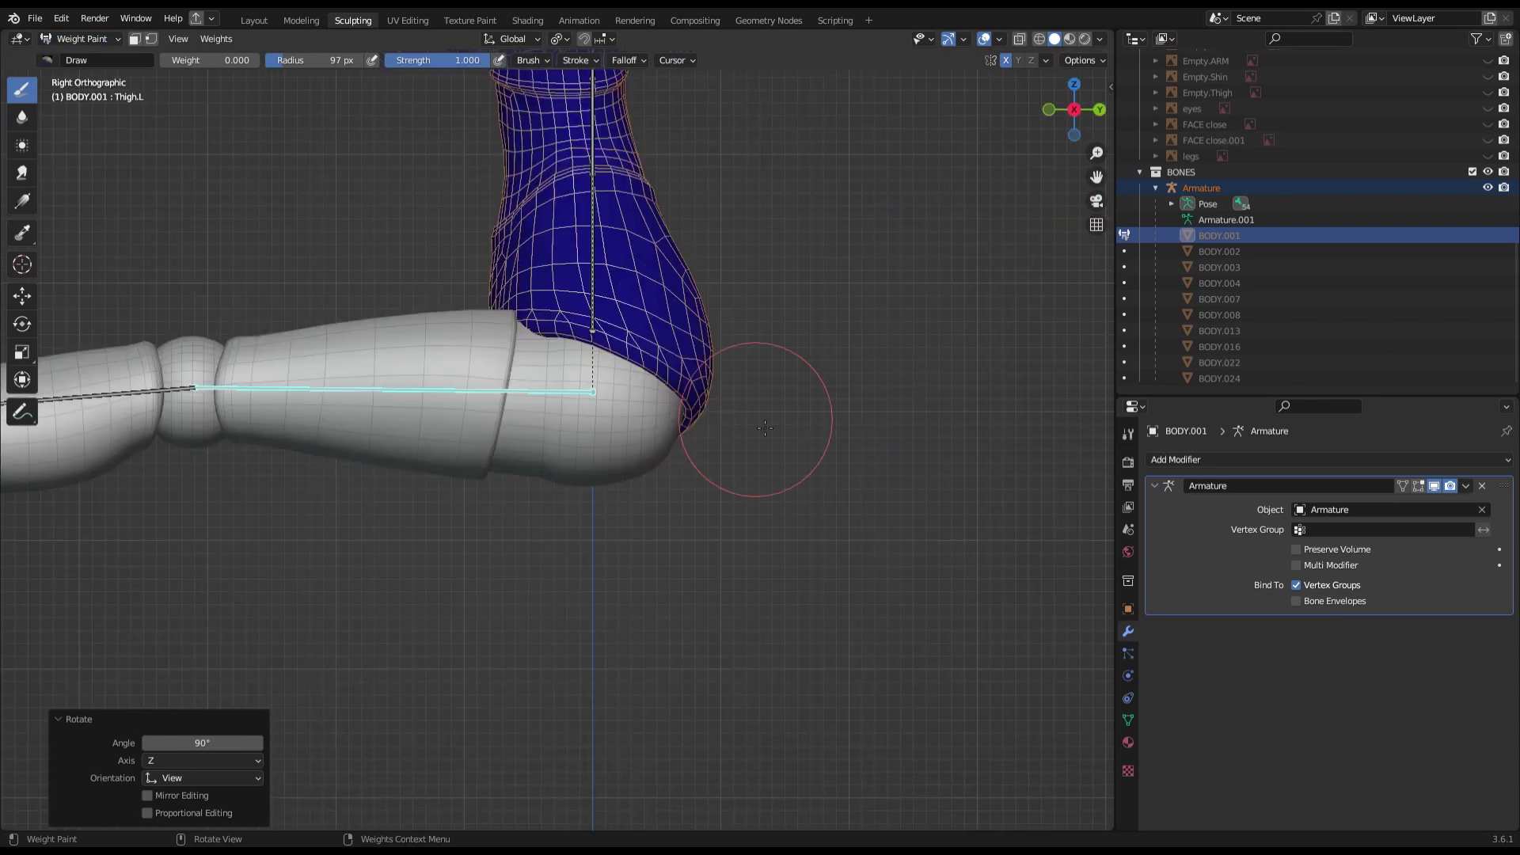
pyautogui.scroll(3, 1017, 116)
pyautogui.hotkey('shift', 'b')
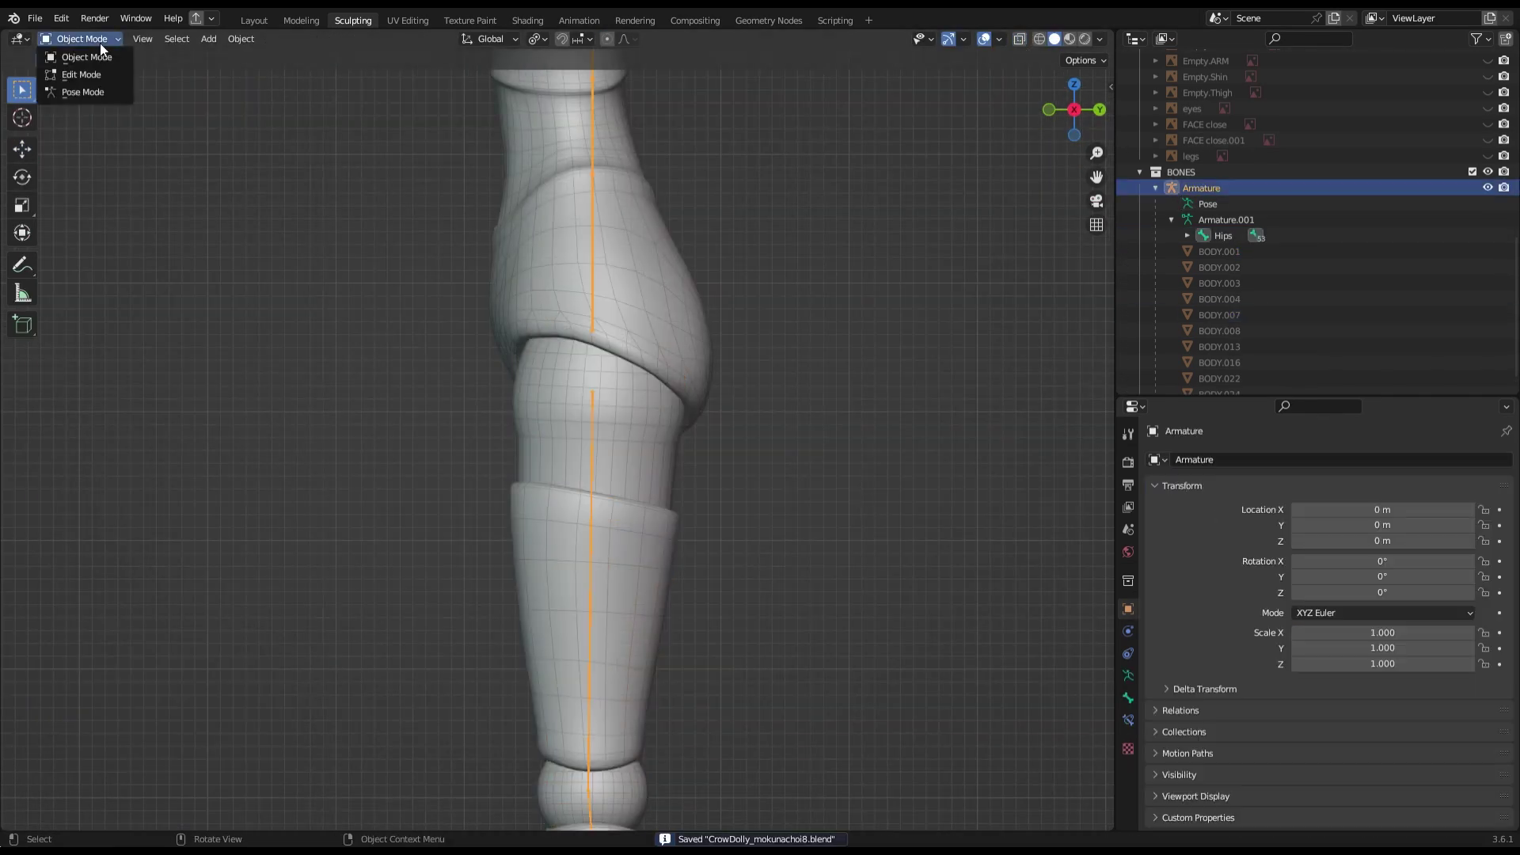
pyautogui.write('9')
# Confirm the thigh rotation and box-select the knee edge loop on the leg mesh.
pyautogui.click(585, 490)
pyautogui.moveTo(586, 489)
pyautogui.mouseDown(button='middle')
pyautogui.moveTo(543, 299)
pyautogui.moveTo(771, 514)
pyautogui.moveTo(578, 483)
pyautogui.moveTo(1067, 125)
pyautogui.mouseUp(button='middle')
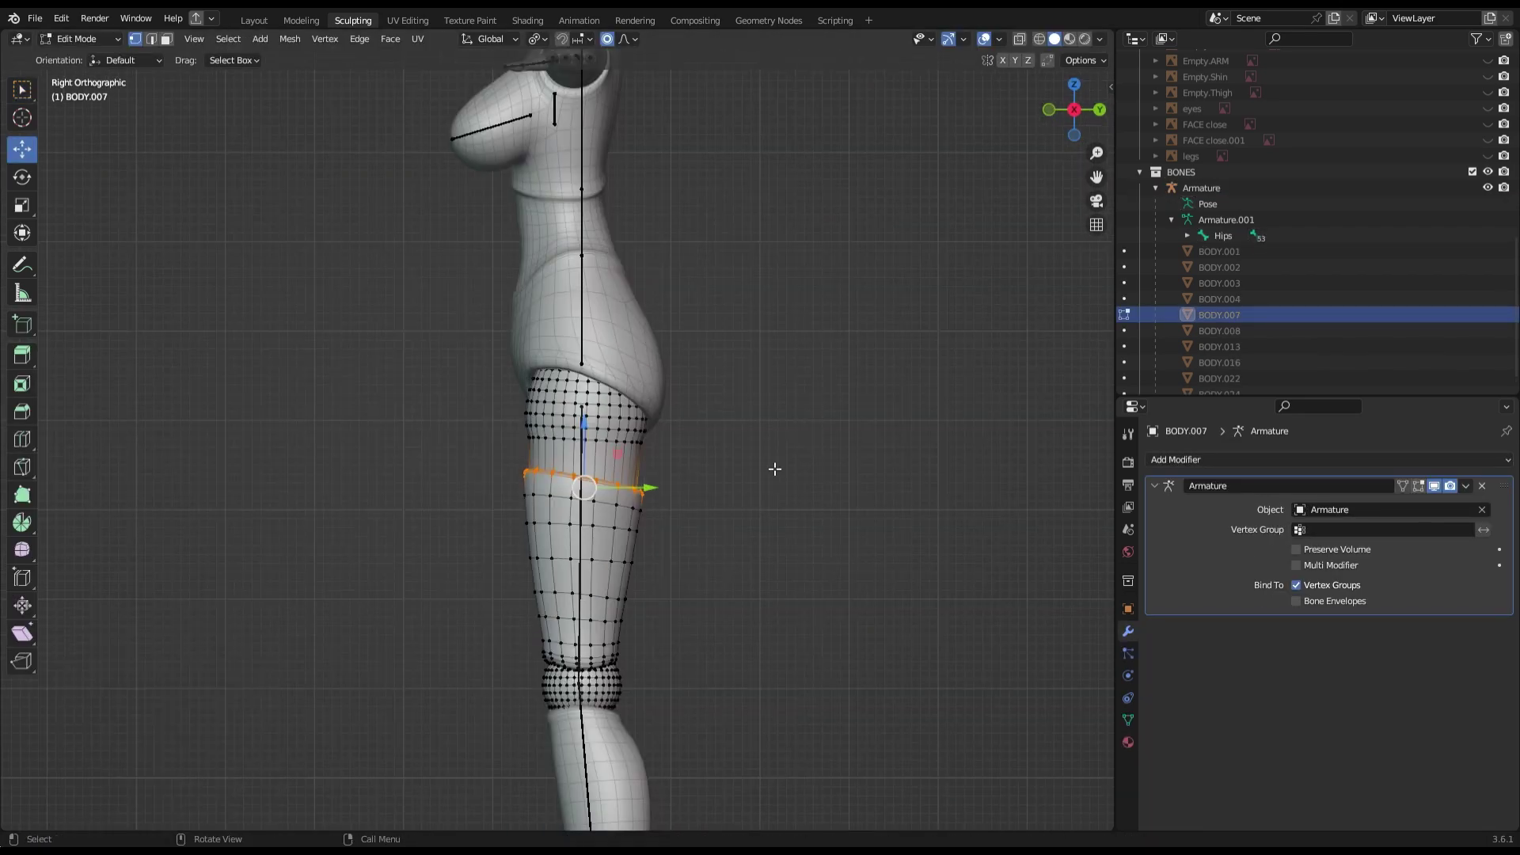
pyautogui.moveTo(635, 561)
pyautogui.mouseDown(button='middle')
pyautogui.moveTo(606, 549)
pyautogui.moveTo(910, 373)
pyautogui.moveTo(872, 348)
pyautogui.mouseUp(button='middle')
pyautogui.press('KP_3')
pyautogui.moveTo(551, 488); pyautogui.dragTo(610, 534)
pyautogui.moveTo(610, 534)
pyautogui.mouseDown(button='middle')
pyautogui.moveTo(681, 524)
pyautogui.moveTo(81, 492)
pyautogui.moveTo(707, 572)
pyautogui.mouseUp(button='middle')
pyautogui.press('KP_3')
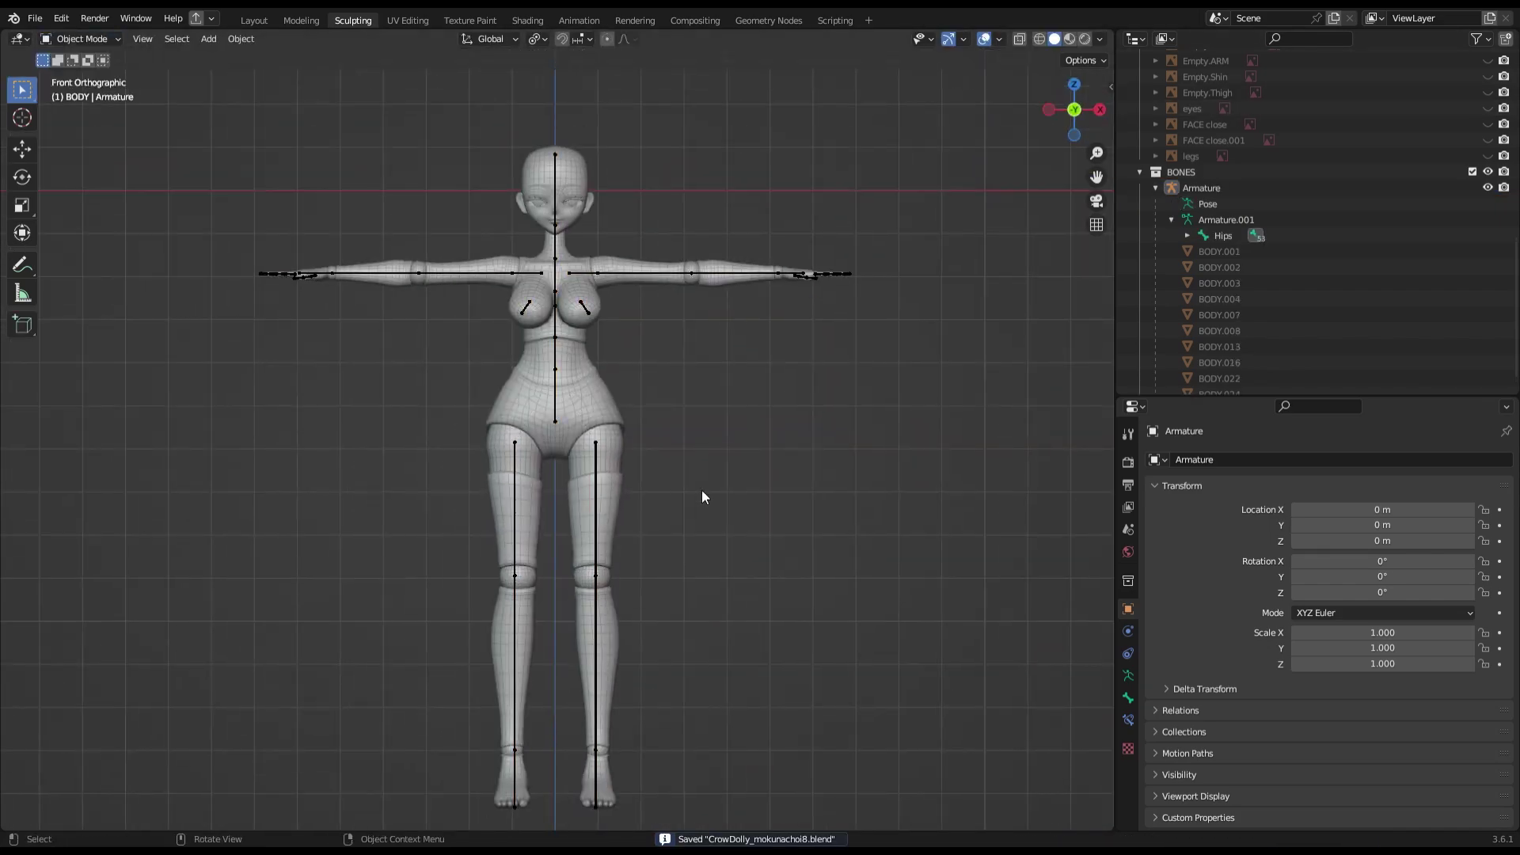
# Restore the reference images, select the BANGS object and turn on X-ray.
pyautogui.scroll(-3, 702, 497)
pyautogui.scroll(5, 930, 170)
pyautogui.scroll(5, 1307, 222)
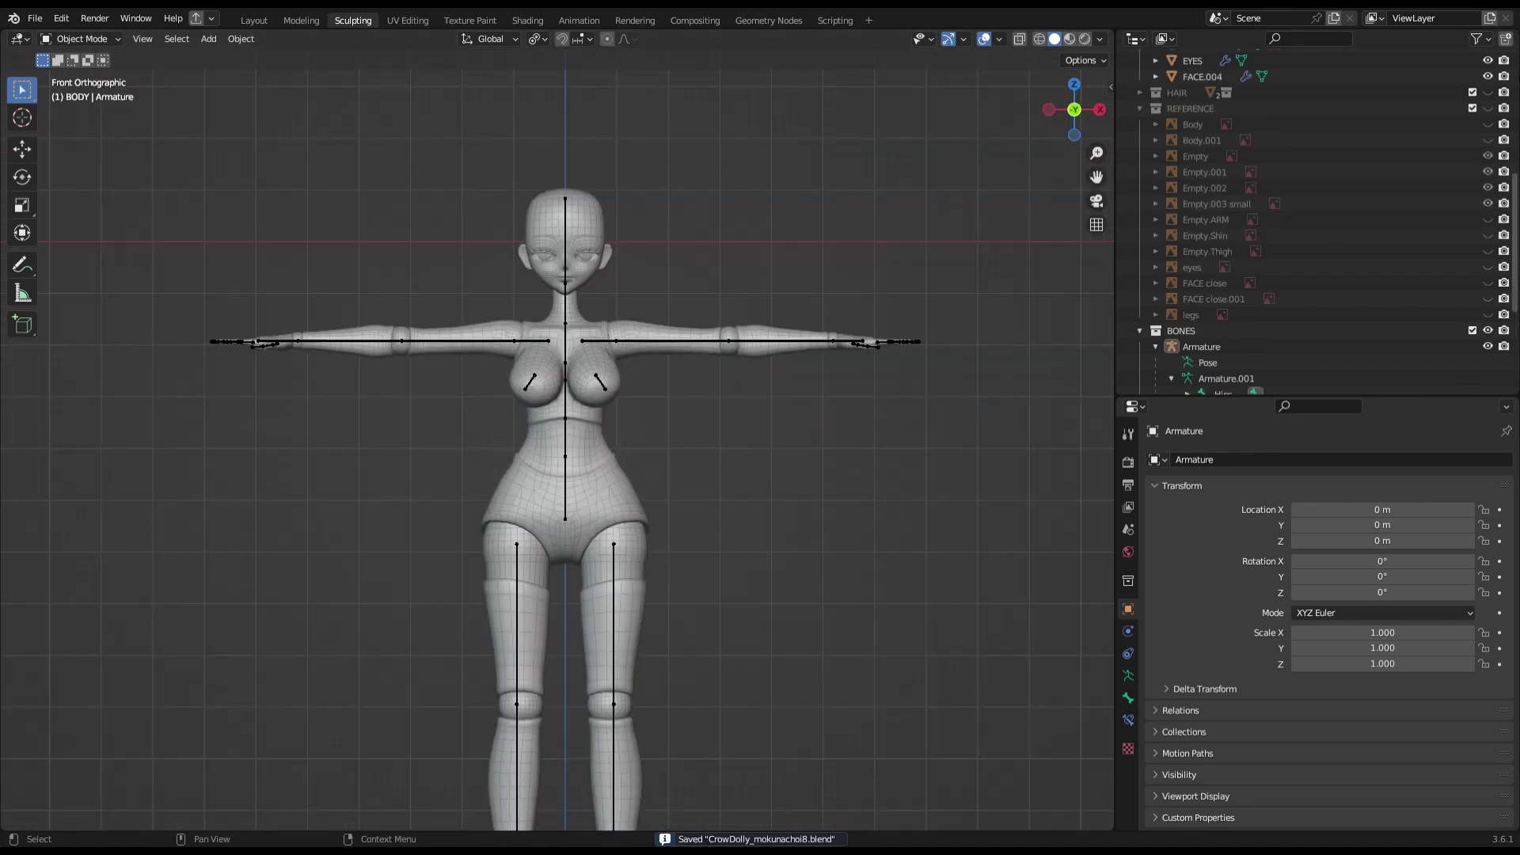
pyautogui.hotkey('ctrl', 'z')
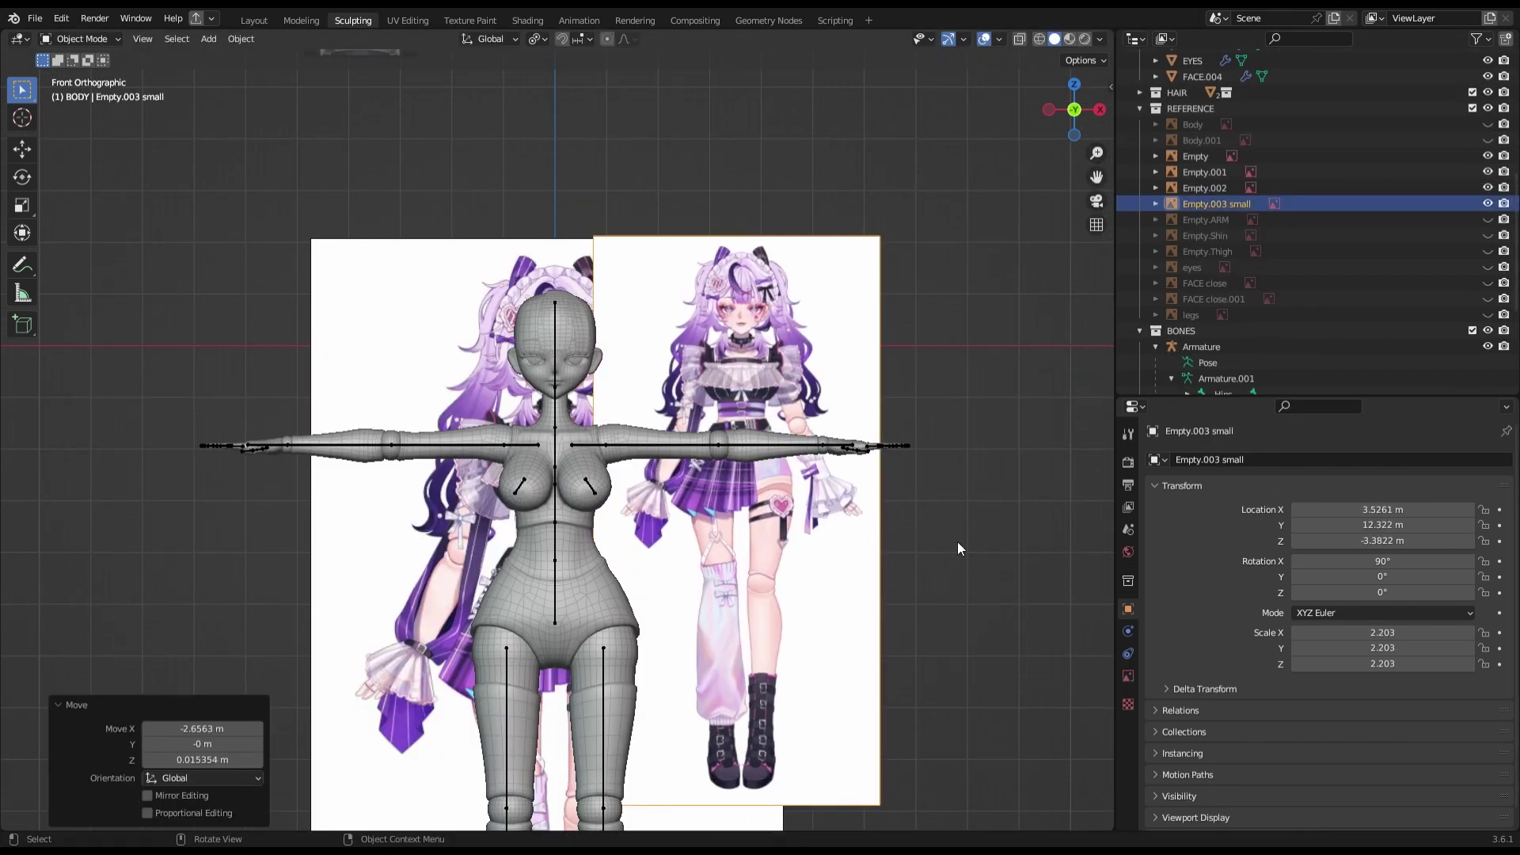
pyautogui.scroll(4, 957, 548)
pyautogui.click(1197, 124)
pyautogui.scroll(2, 990, 193)
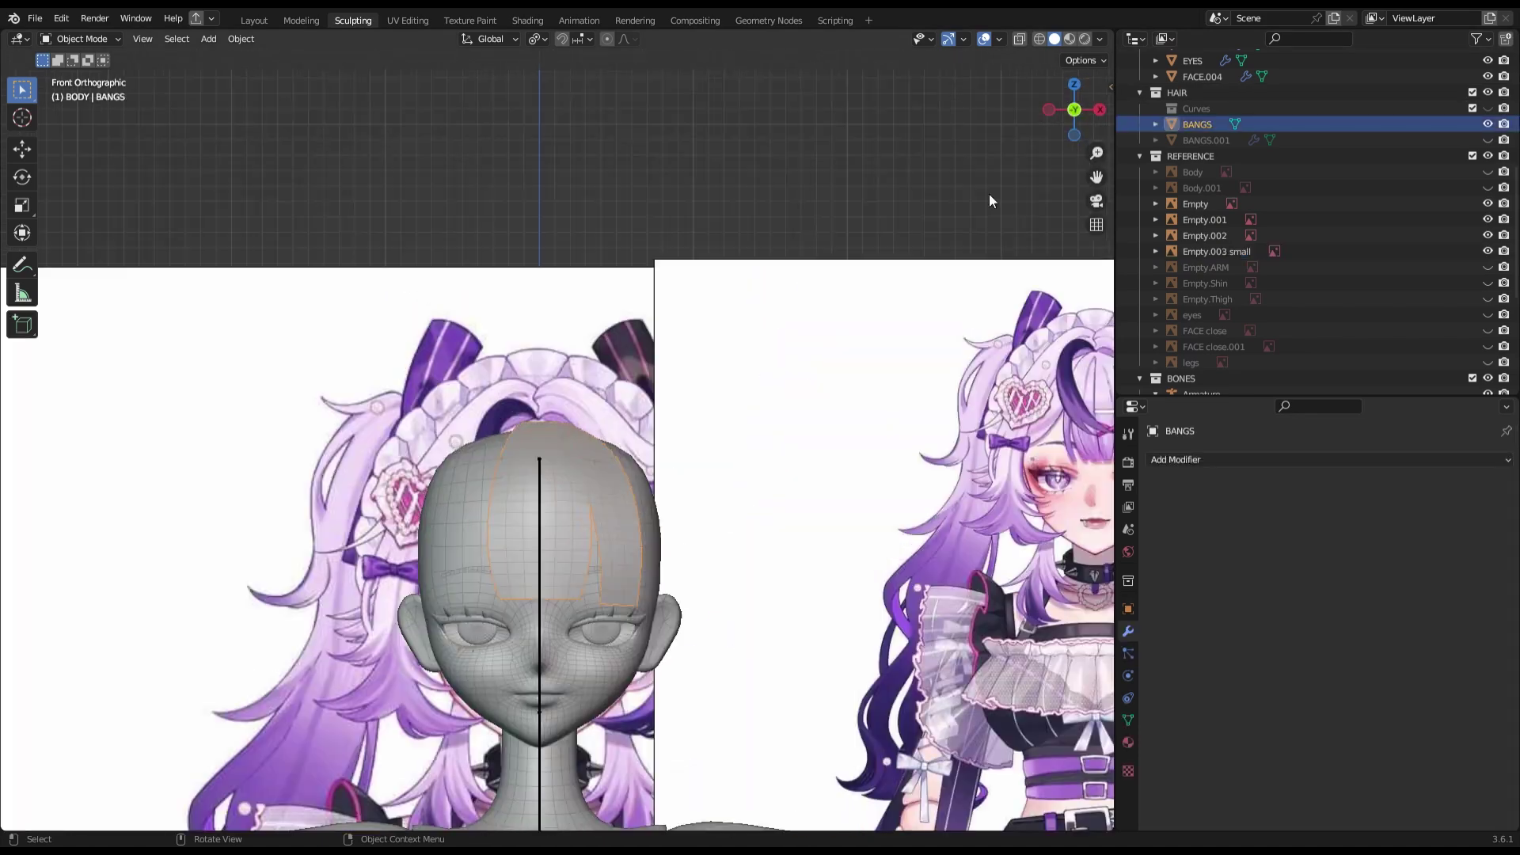
pyautogui.hotkey('alt', 'z')
pyautogui.scroll(3, 588, 249)
pyautogui.scroll(1, 639, 313)
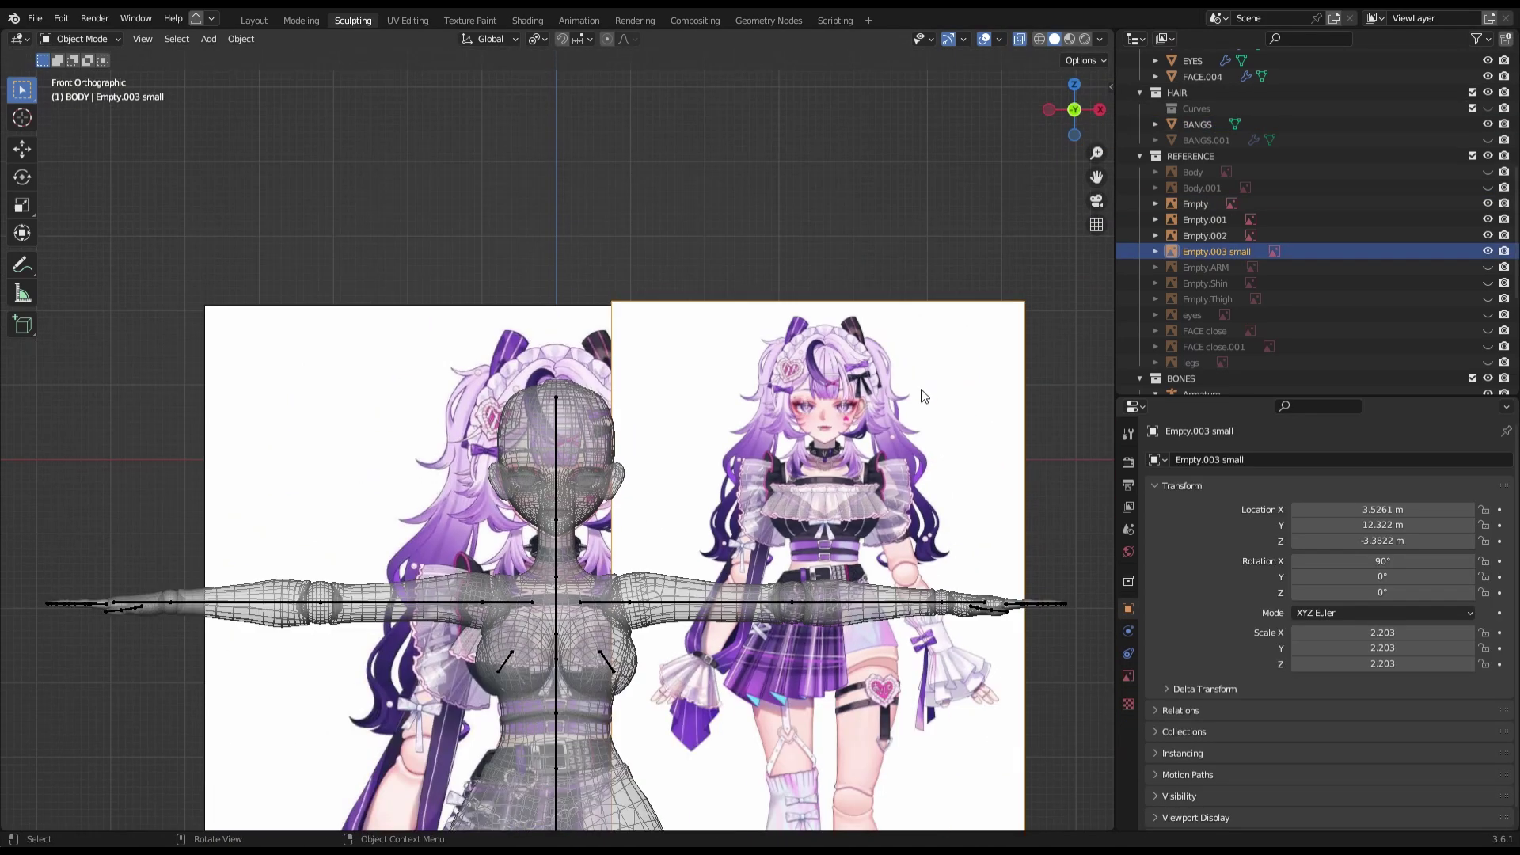
# Scale the Empty.003 small front reference to 1.831 and move it behind the body.
pyautogui.click(1488, 251)
pyautogui.click(1488, 283)
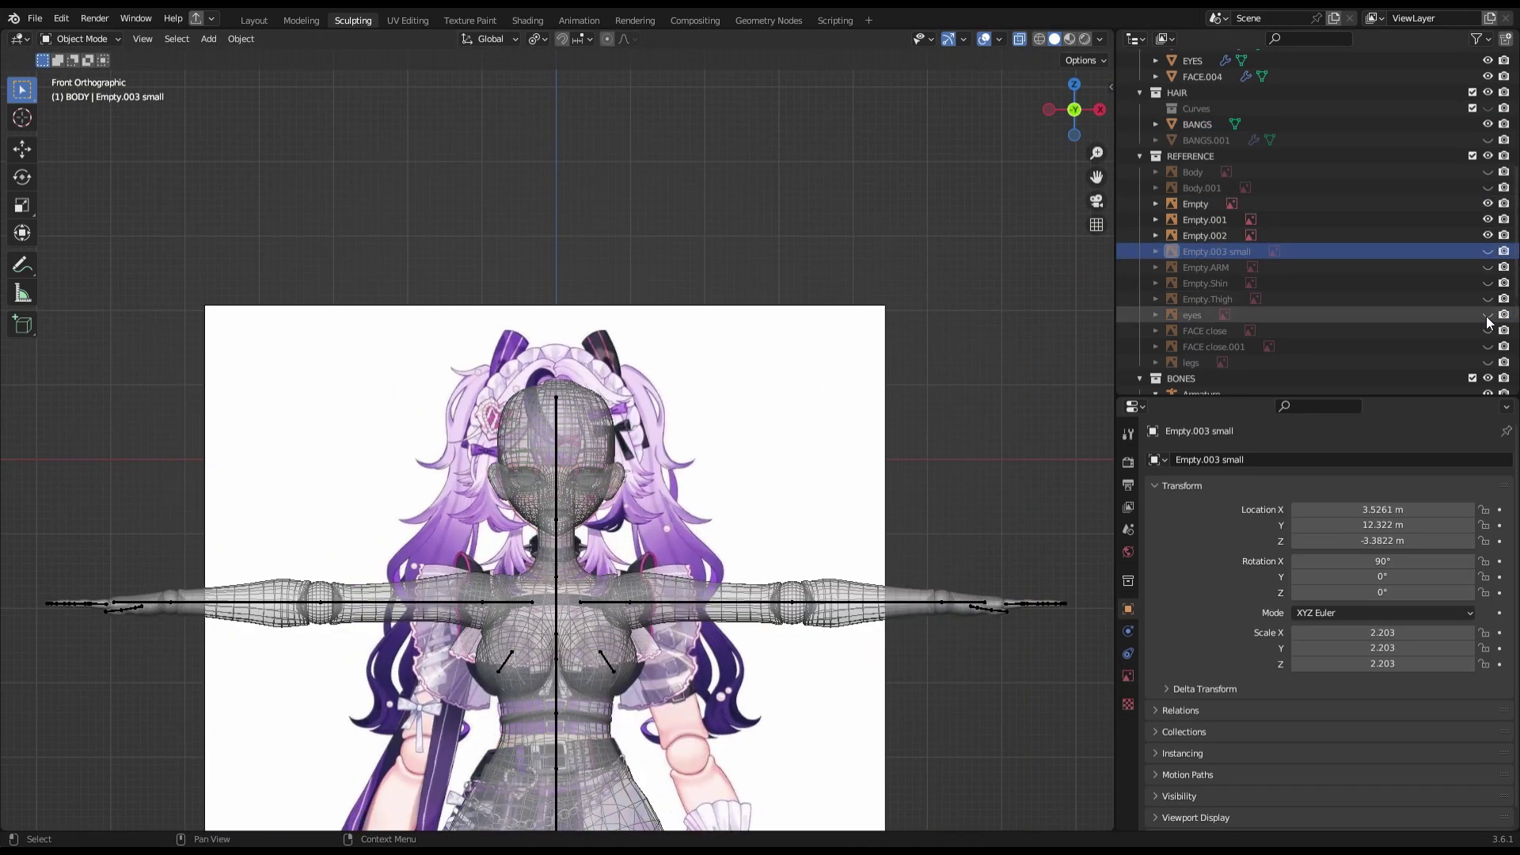
pyautogui.click(1489, 251)
pyautogui.press('s')
pyautogui.press('g')
pyautogui.scroll(2, 861, 596)
pyautogui.scroll(2, 375, 429)
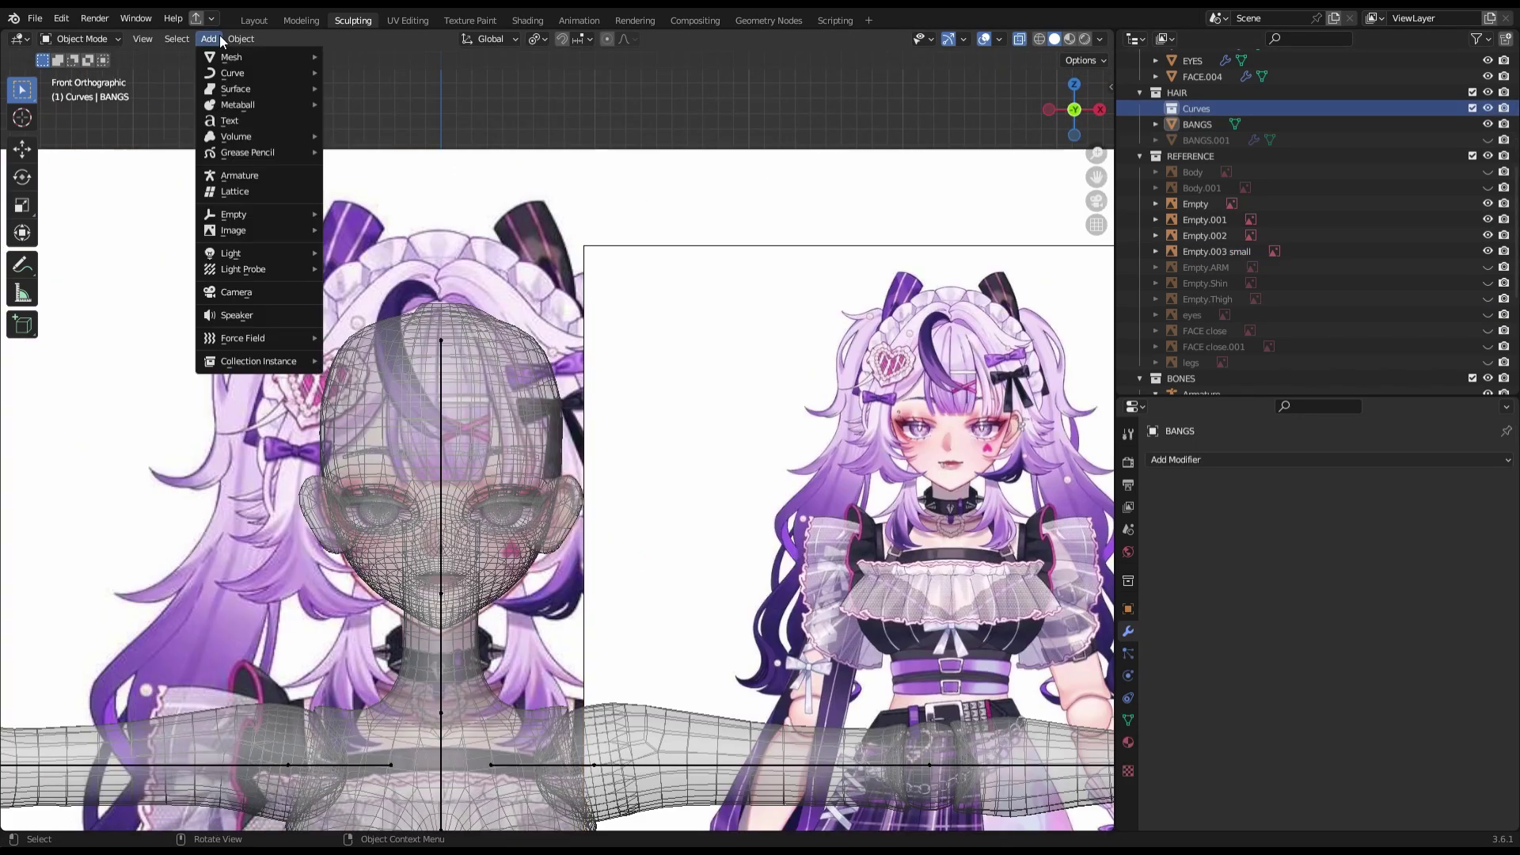